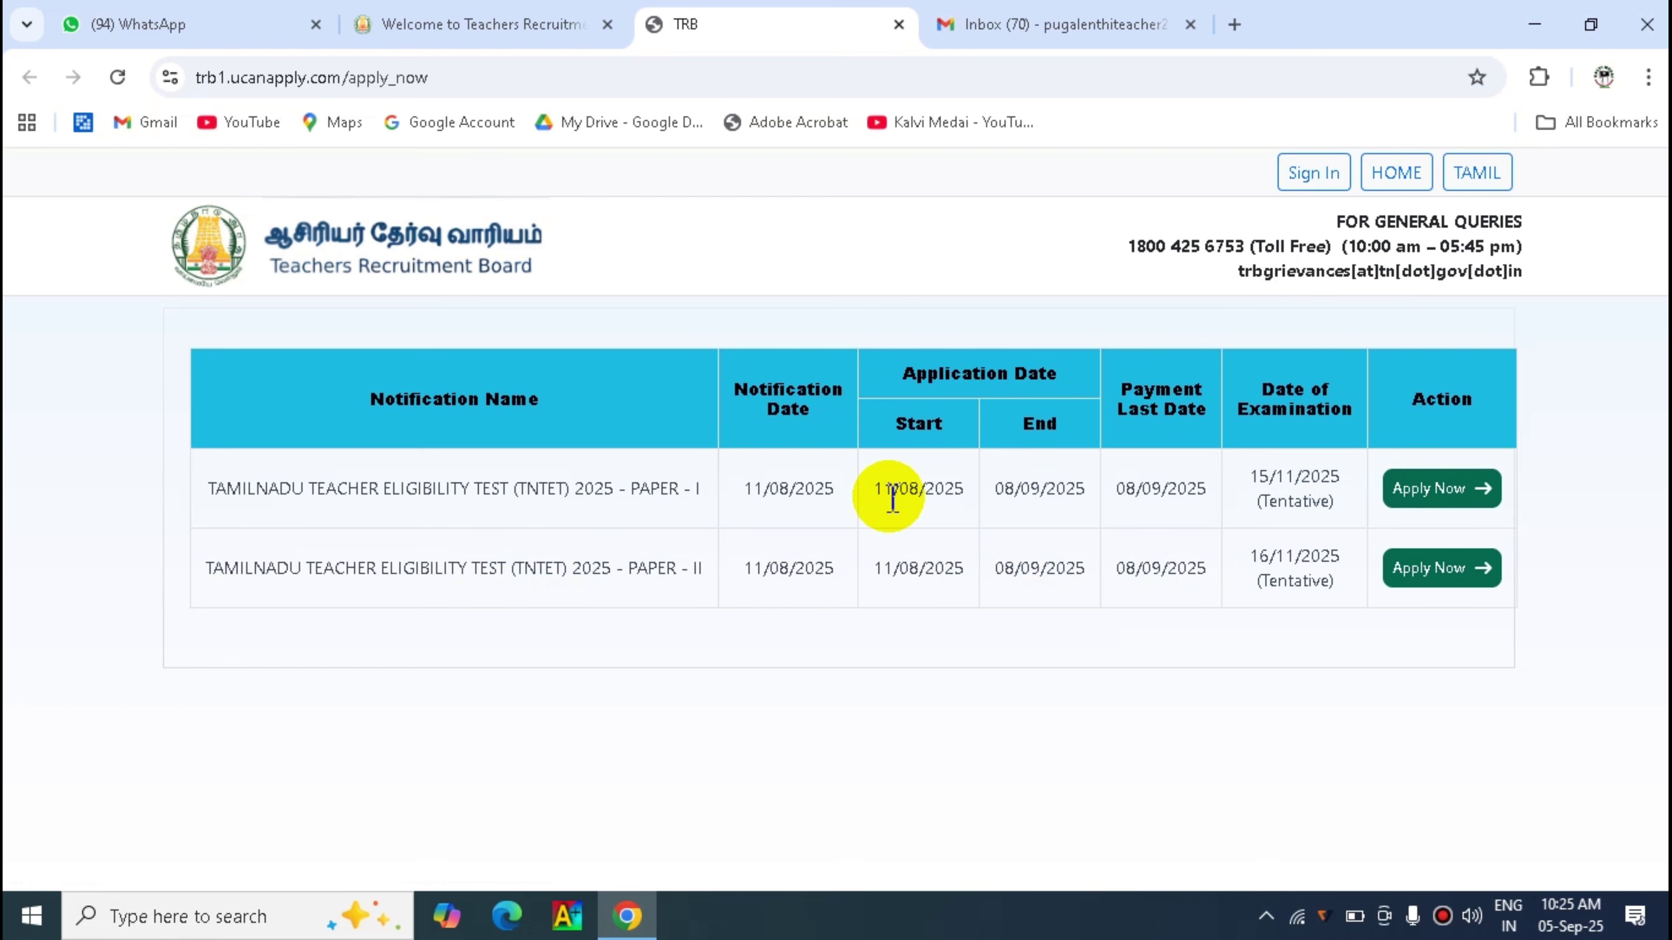
Start the TNTET 2025 Paper I application from its Apply Now row
{"action": "left_click", "coordinate": [1438, 502]}
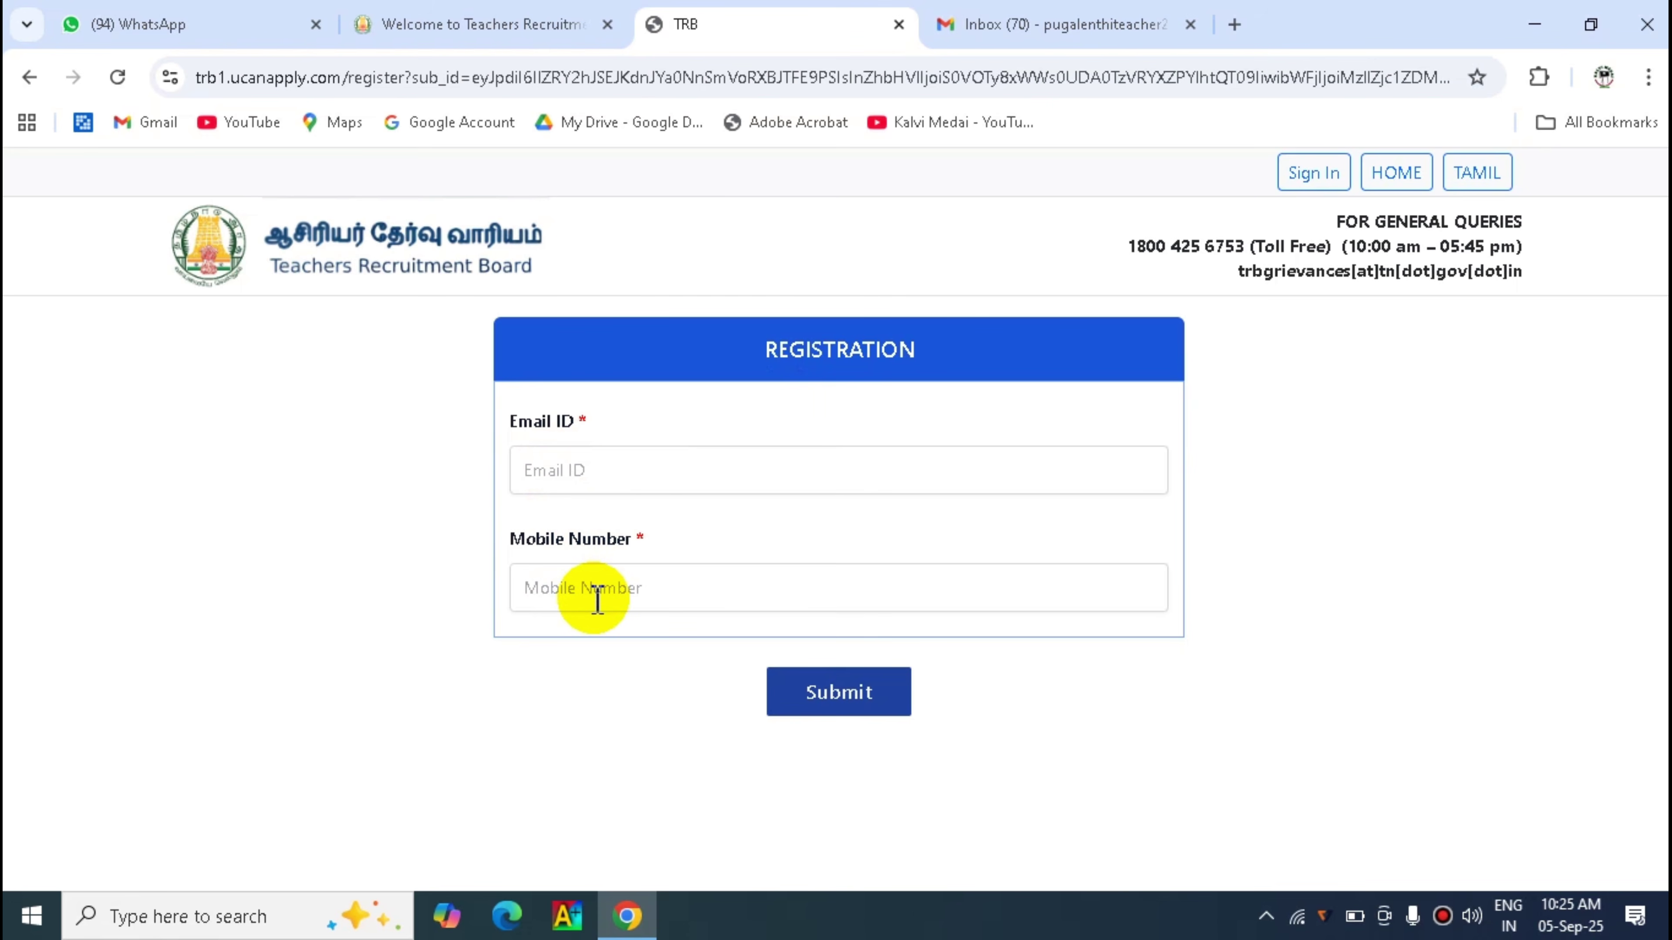
Enter the candidate's e-mail address and confirm sending an e-mail verification code
{"action": "left_click", "coordinate": [563, 470]}
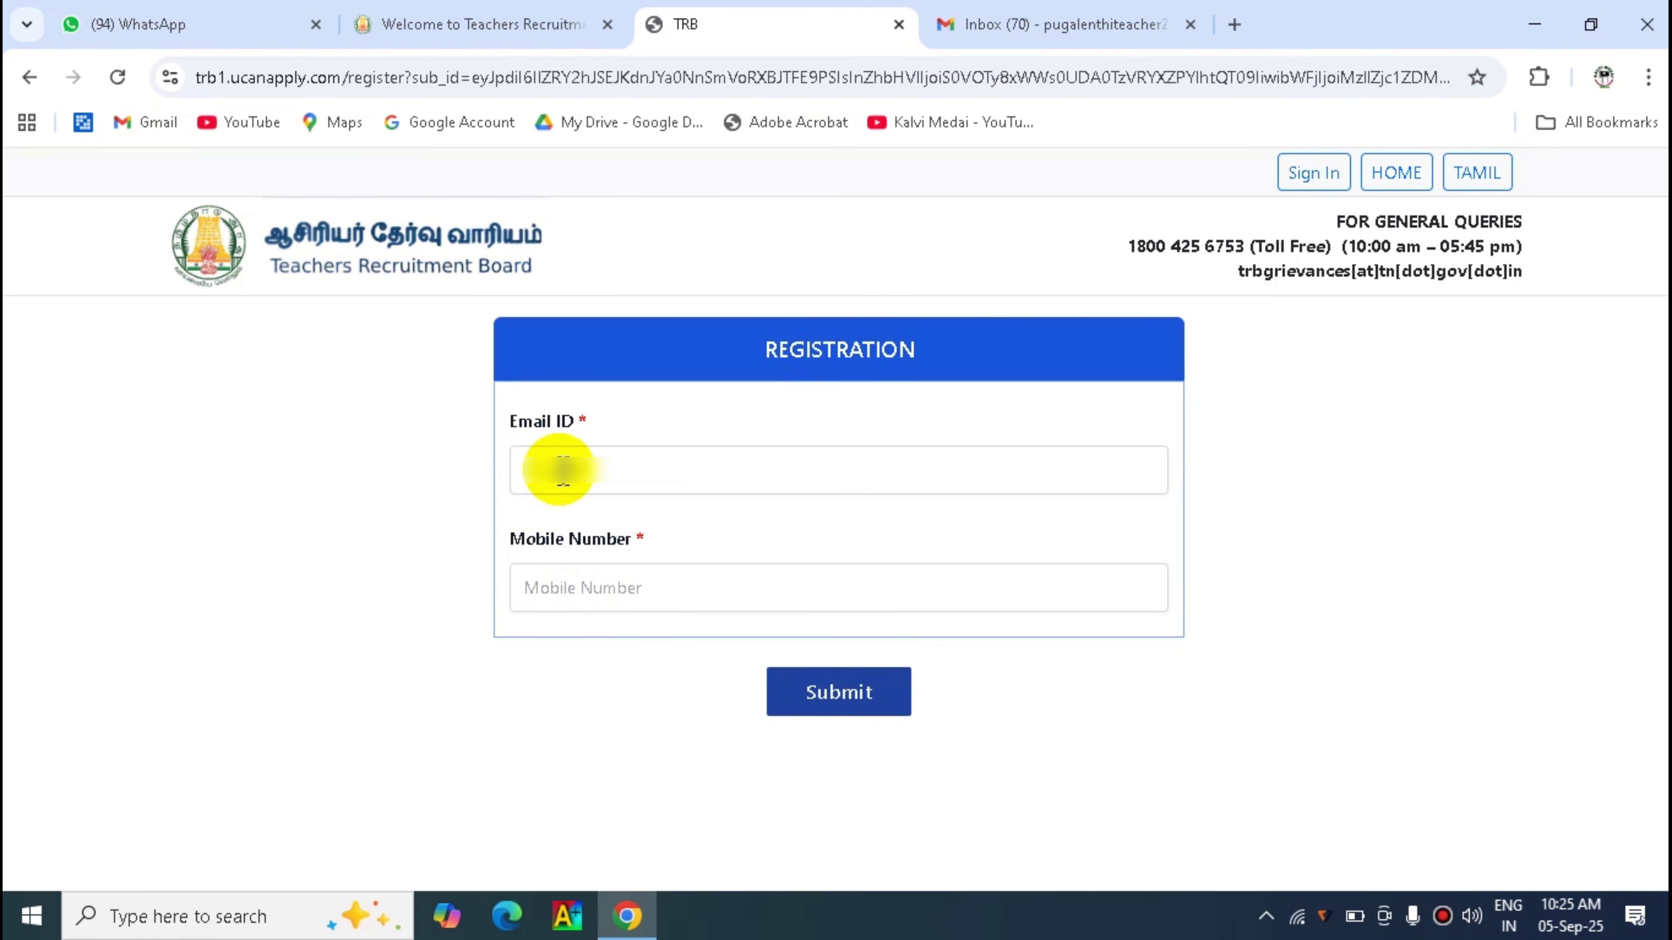
{"action": "key", "text": "ctrl+v"}
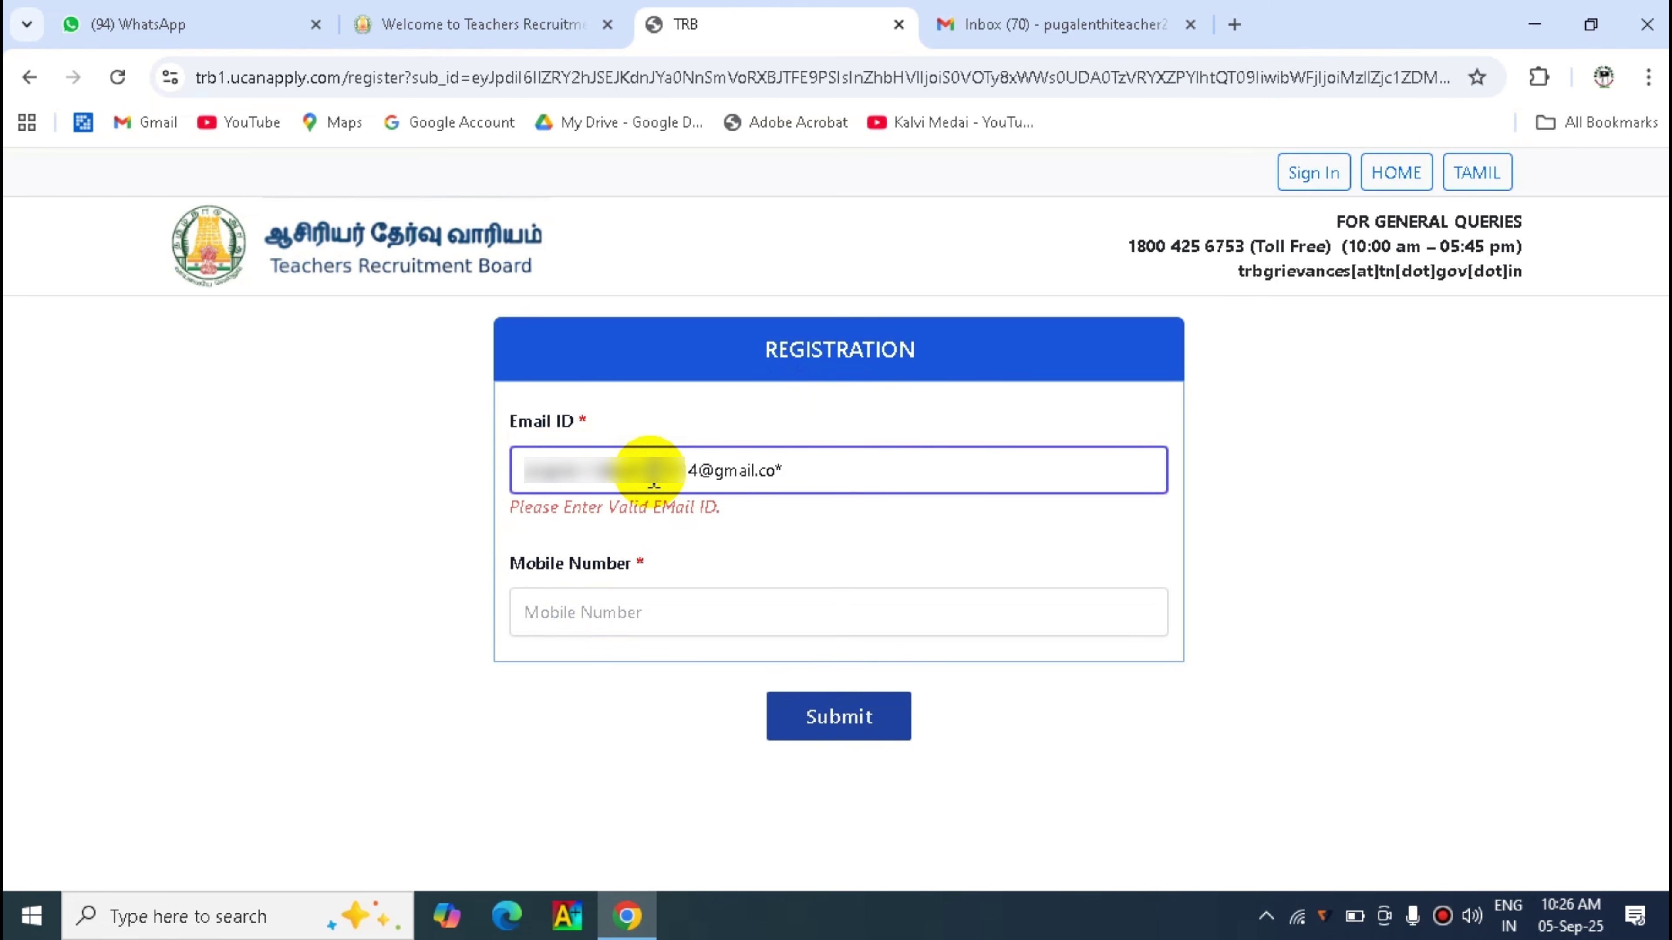
{"action": "type", "text": "m"}
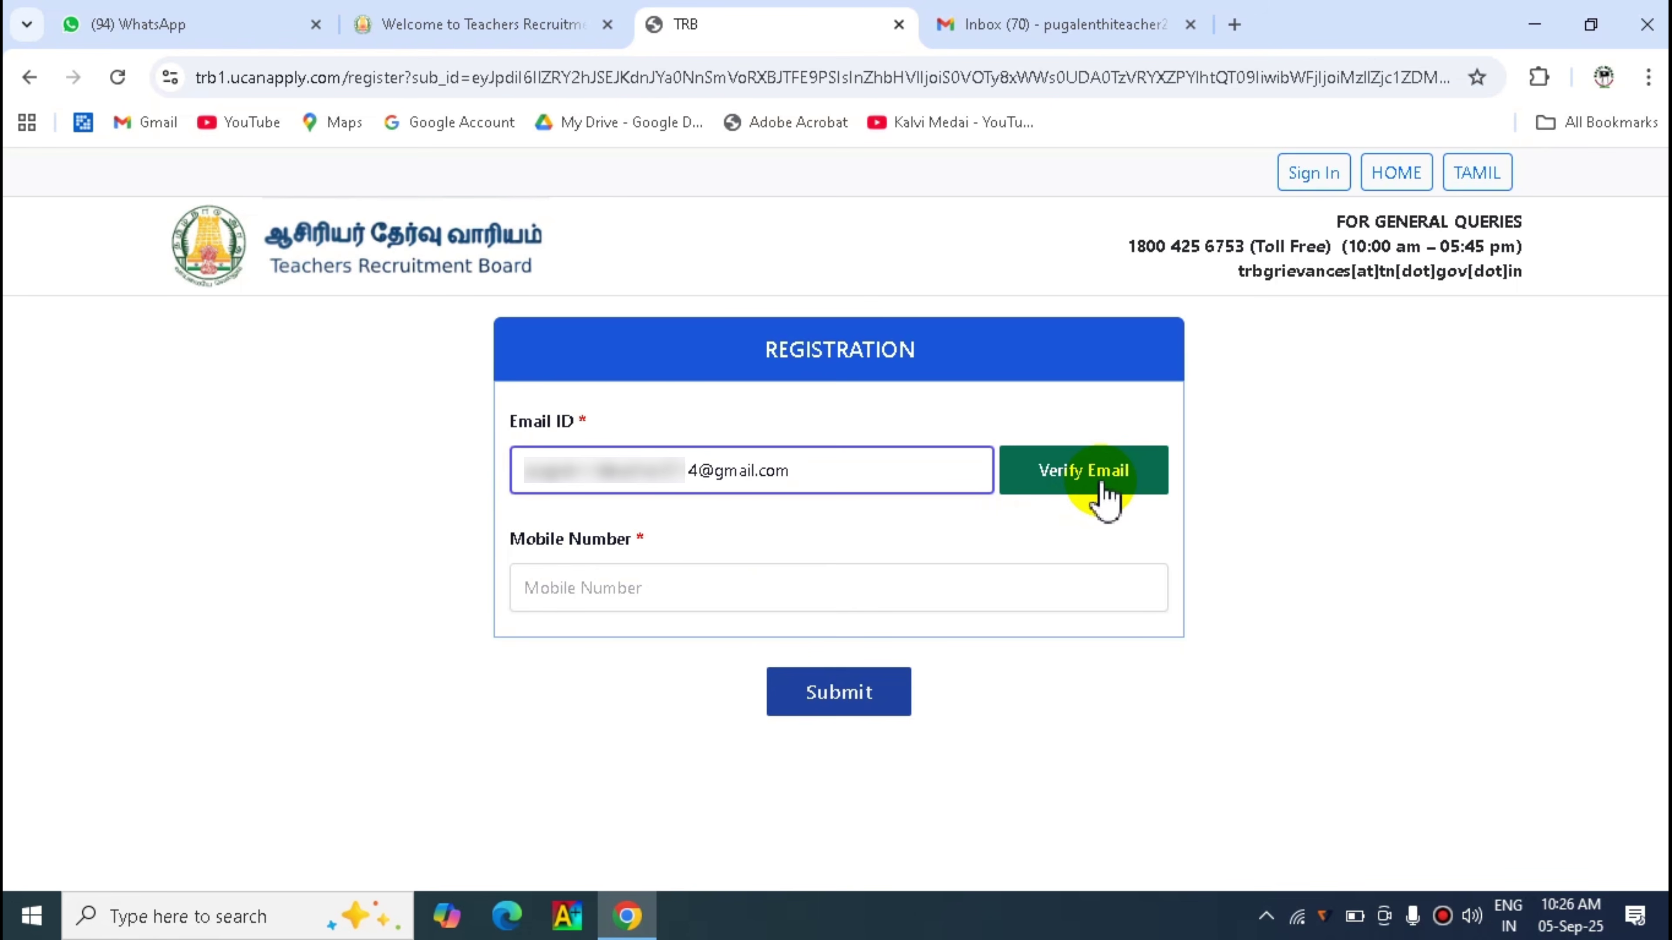
{"action": "left_click", "coordinate": [1105, 479]}
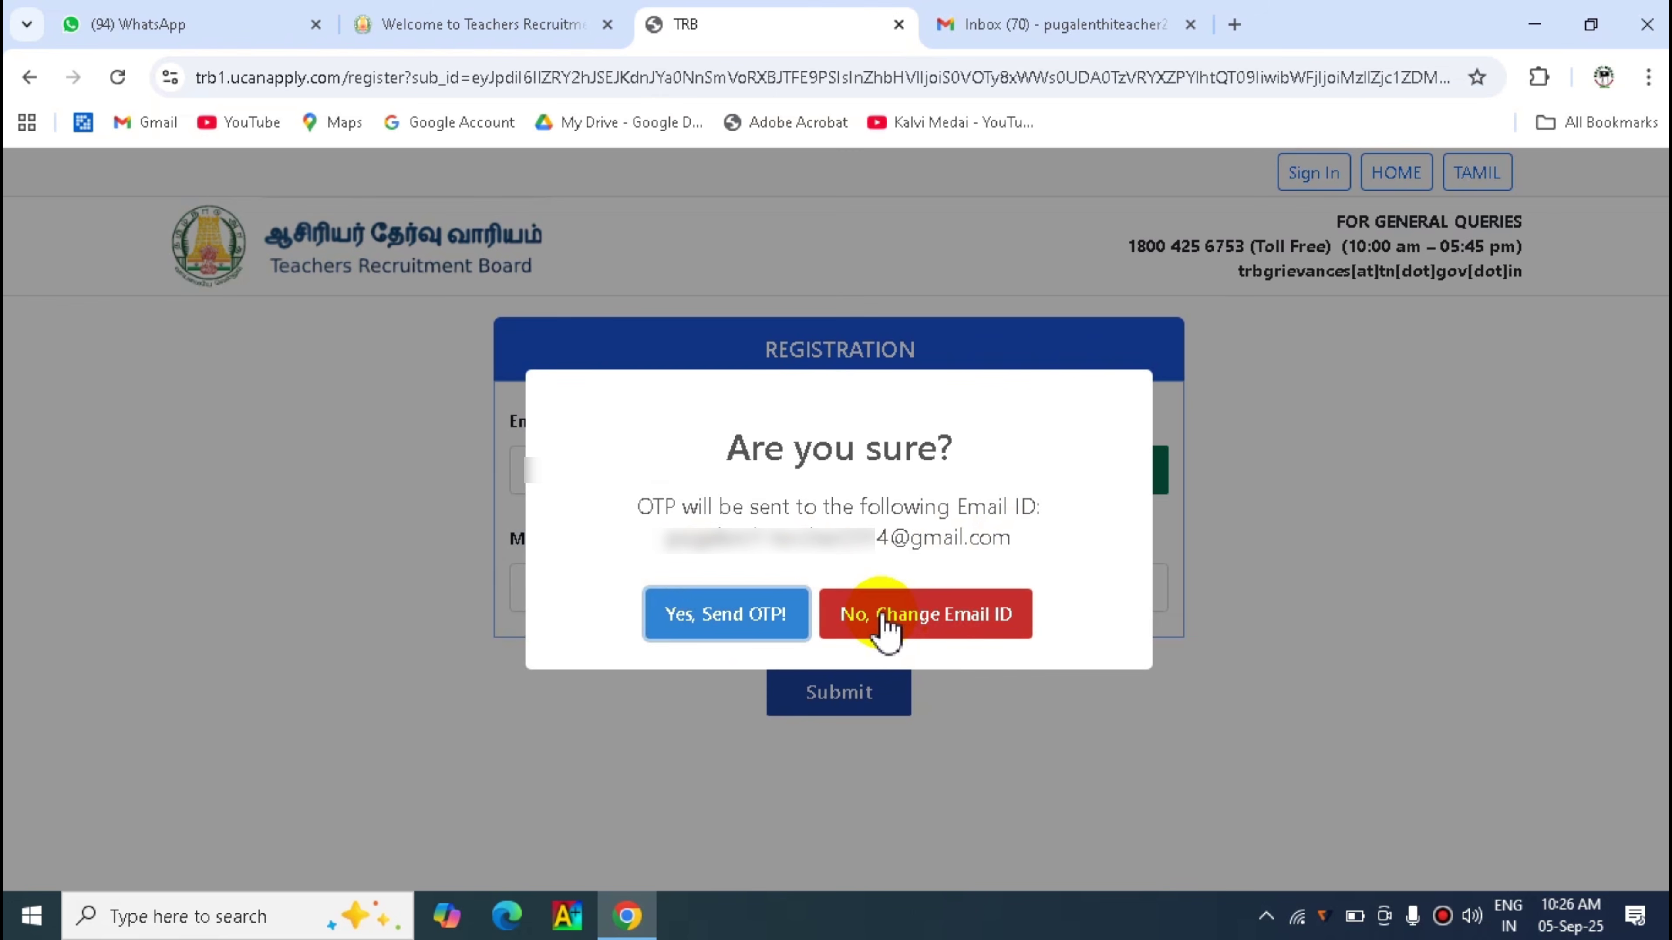
{"action": "left_click", "coordinate": [736, 631]}
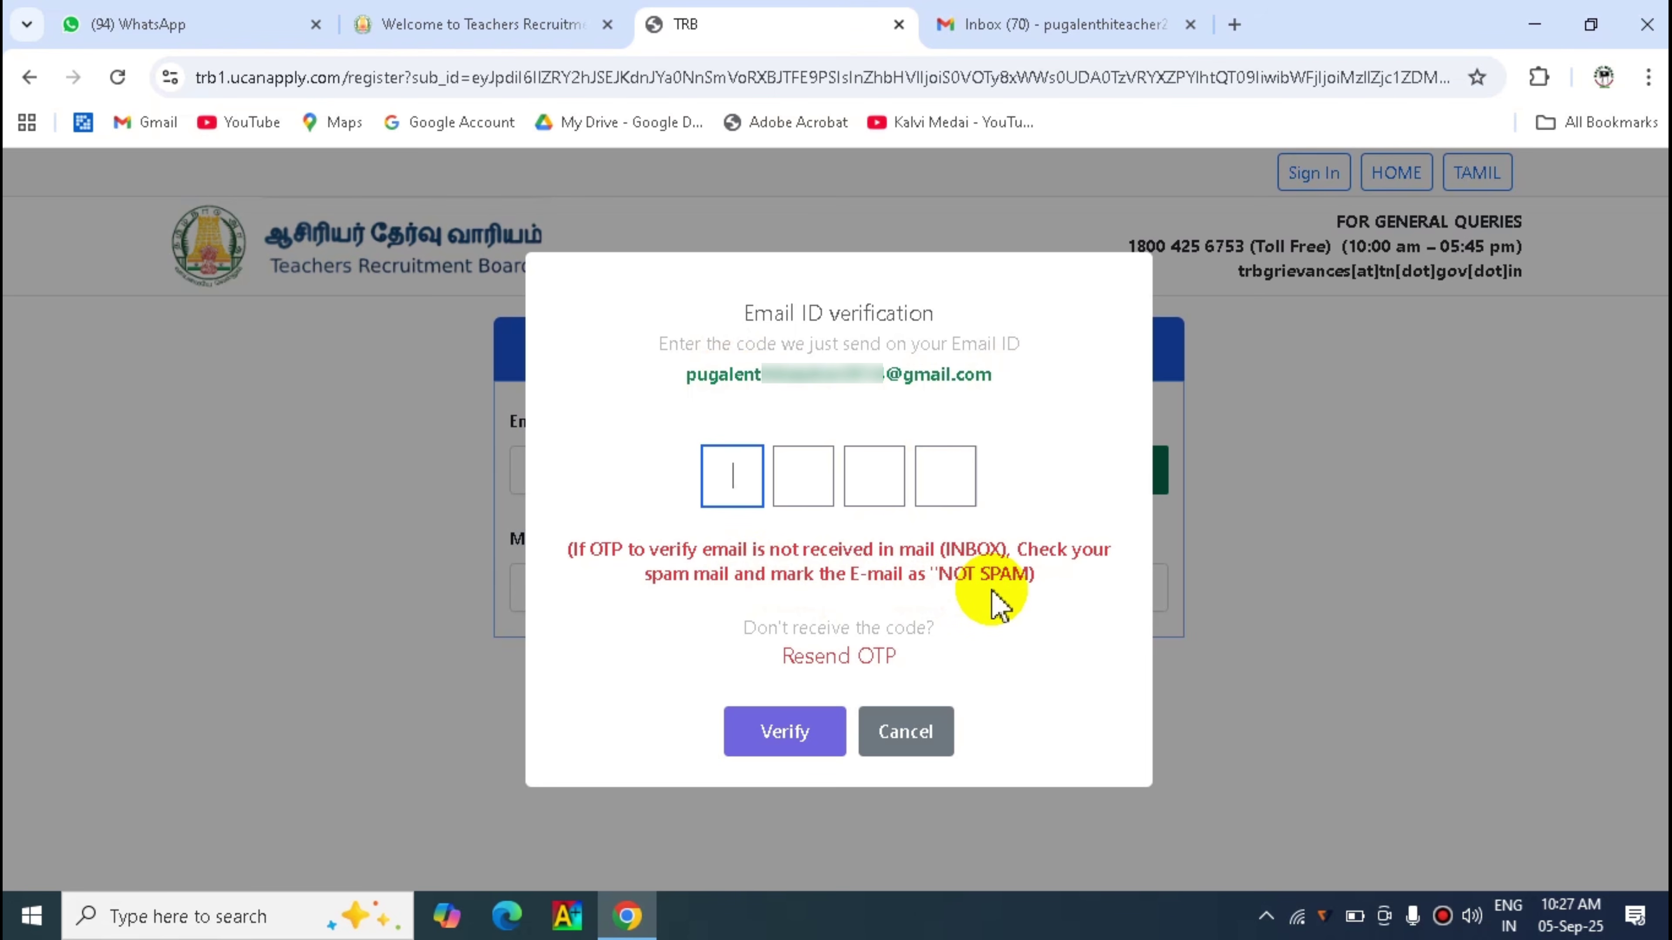
Read the code in the TRB Email Verification mail in Gmail's Spam folder, then return to the portal
{"action": "left_click", "coordinate": [1053, 29]}
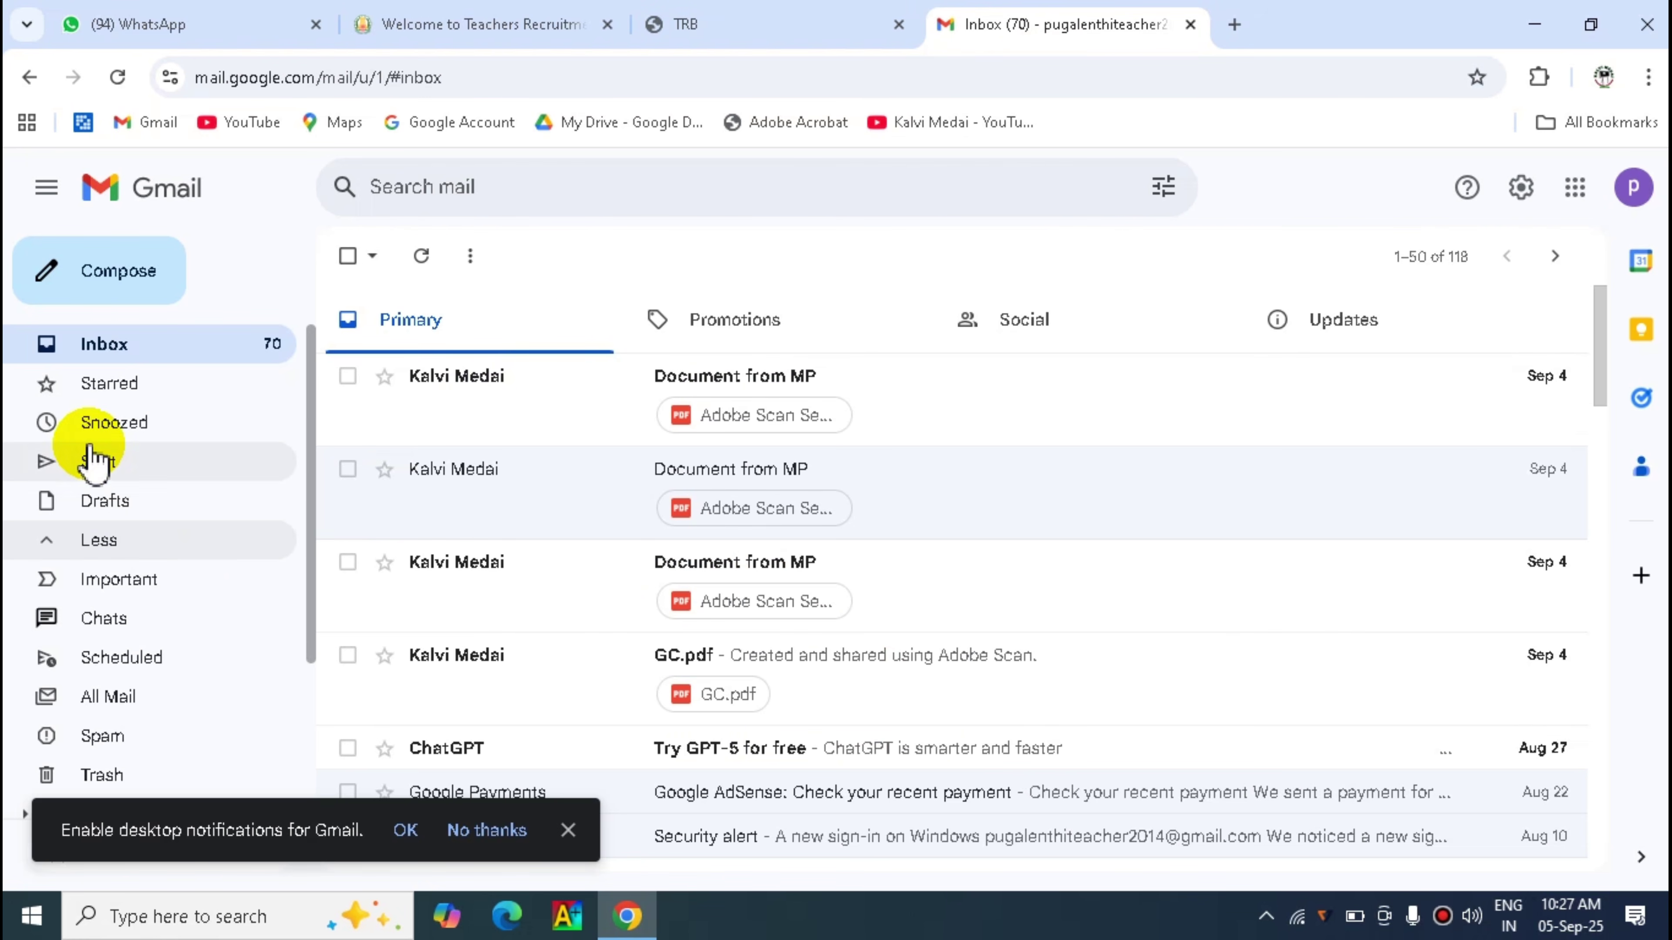
{"action": "left_click", "coordinate": [124, 361]}
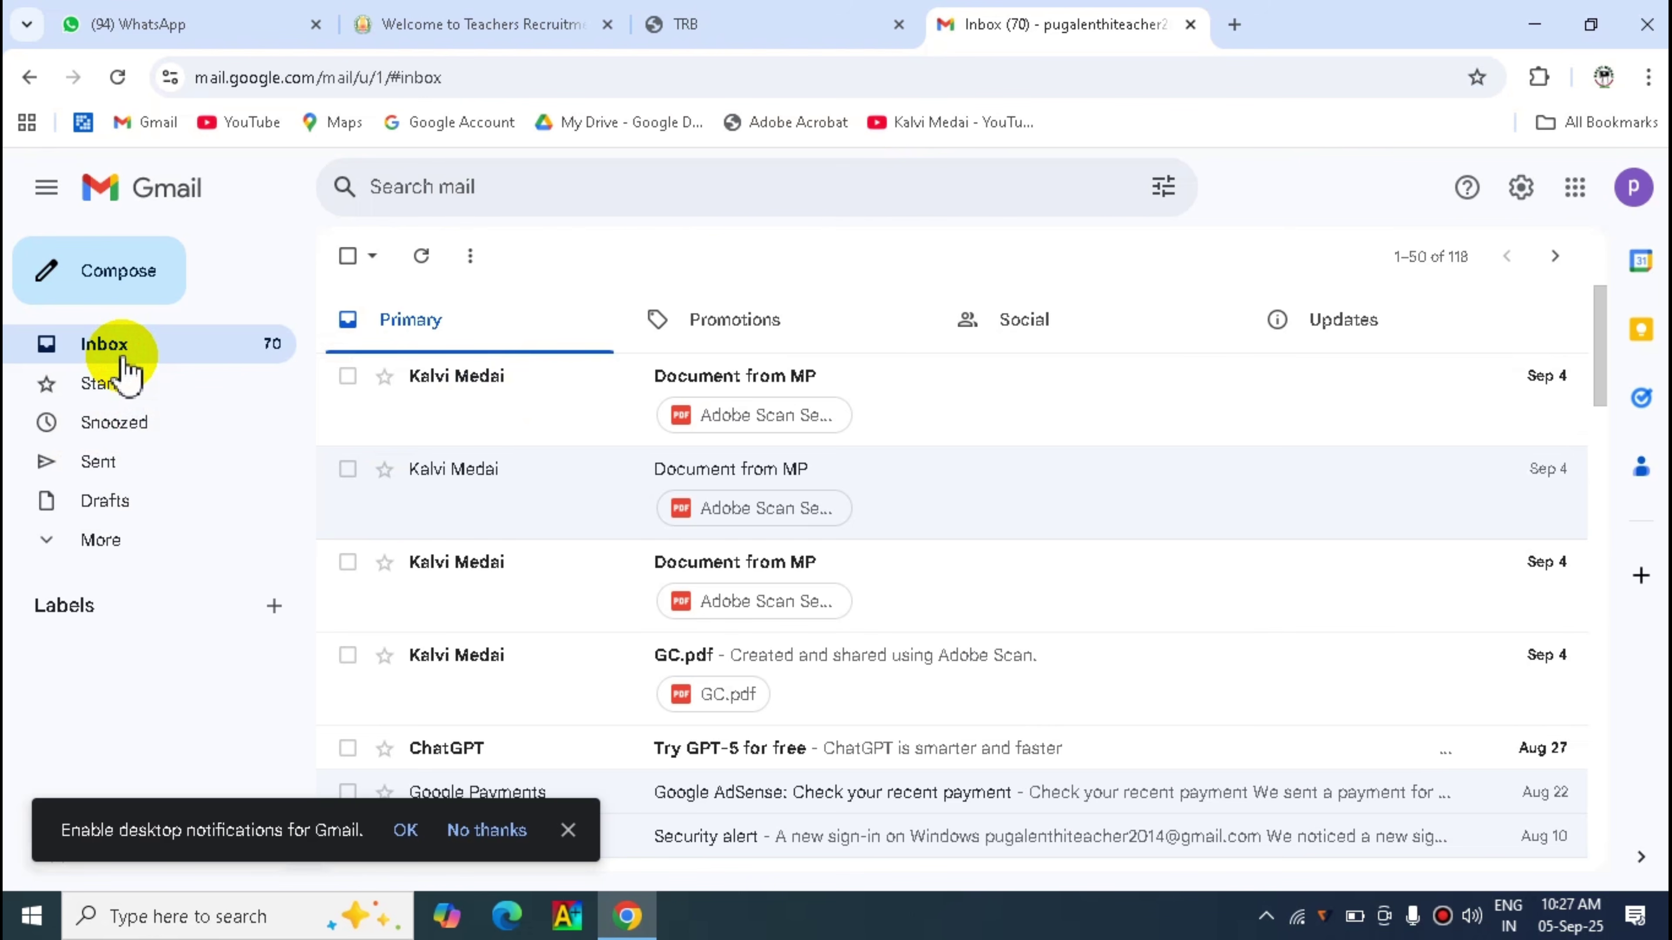
{"action": "left_click", "coordinate": [89, 543]}
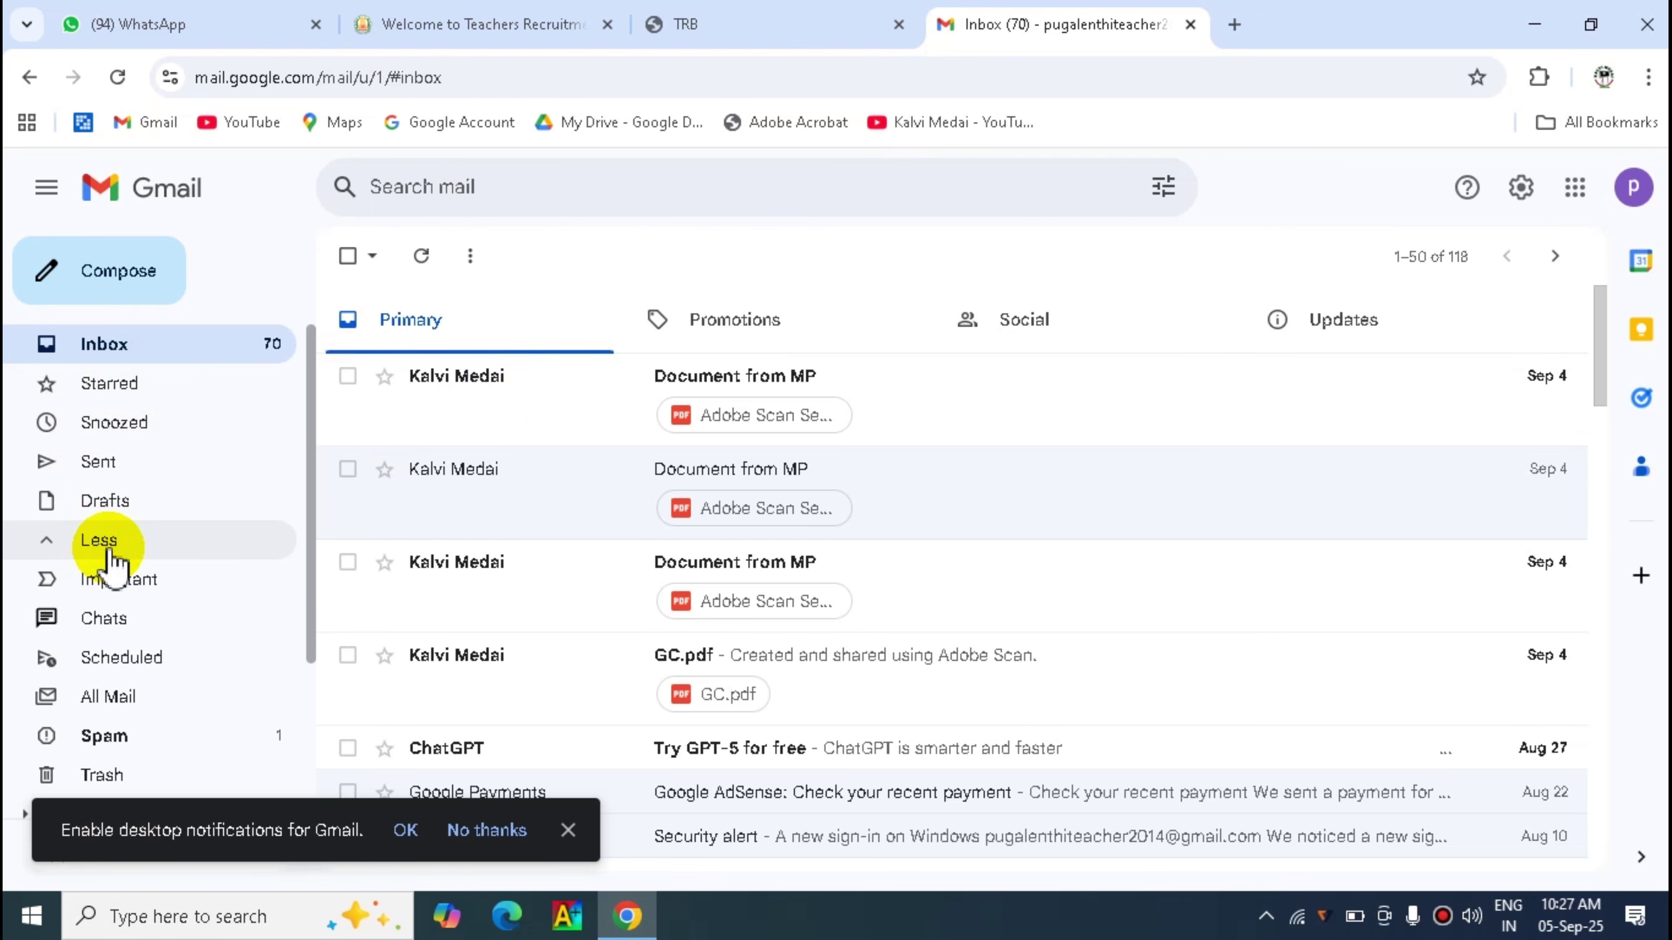
{"action": "left_click", "coordinate": [105, 757]}
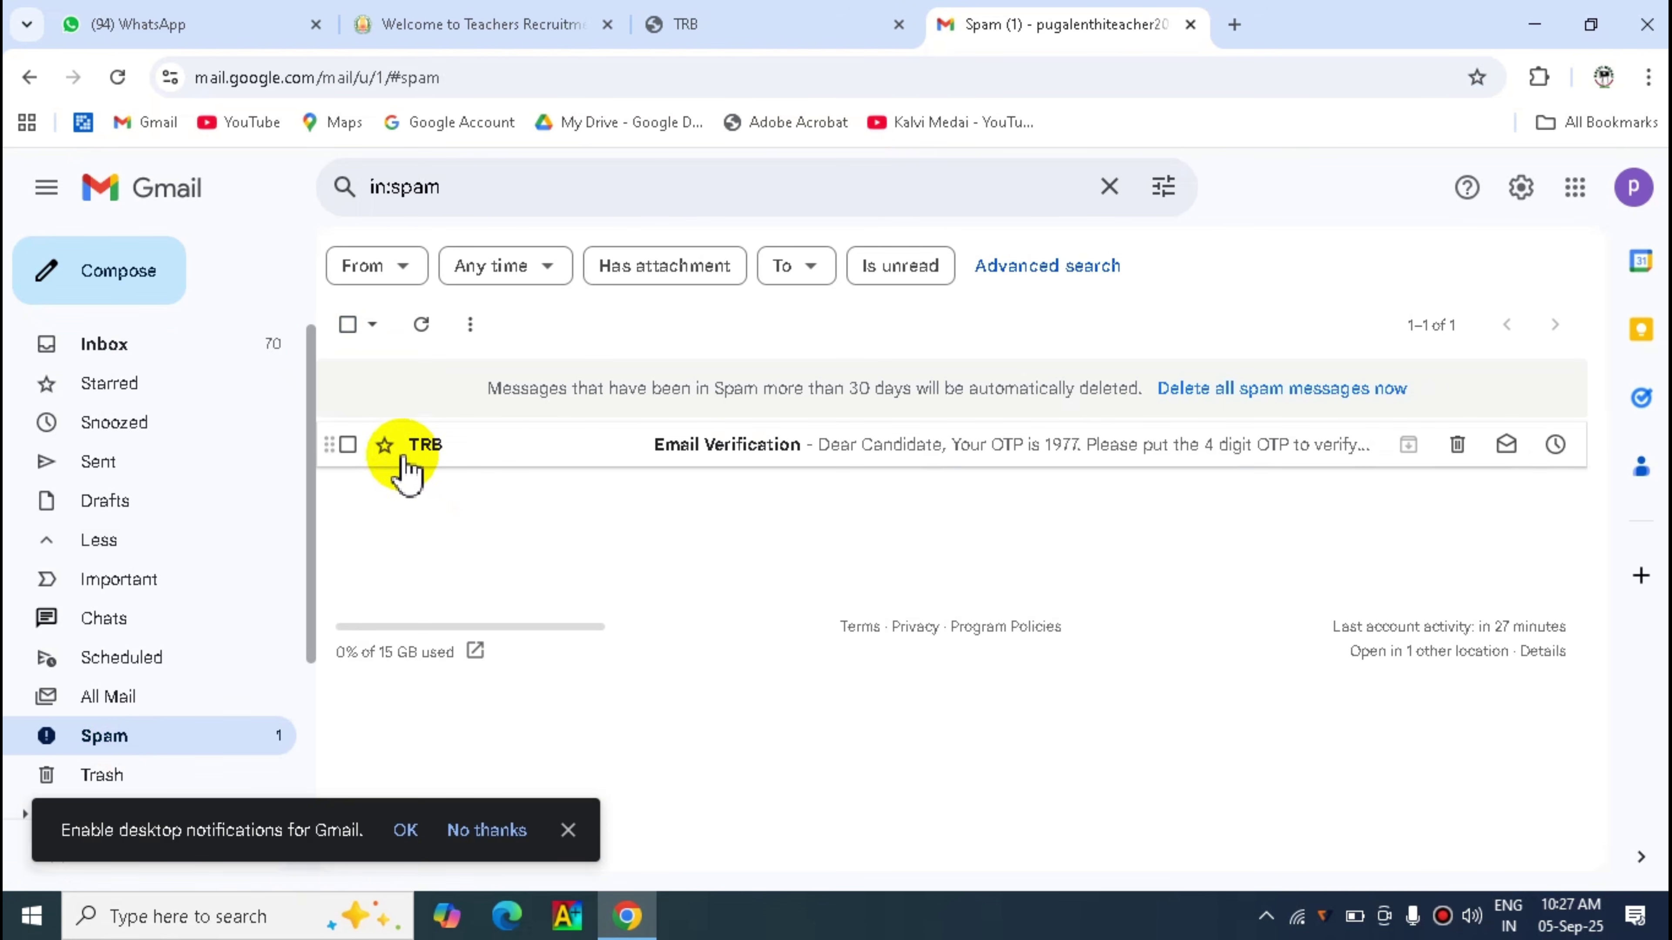
{"action": "left_click", "coordinate": [1042, 459]}
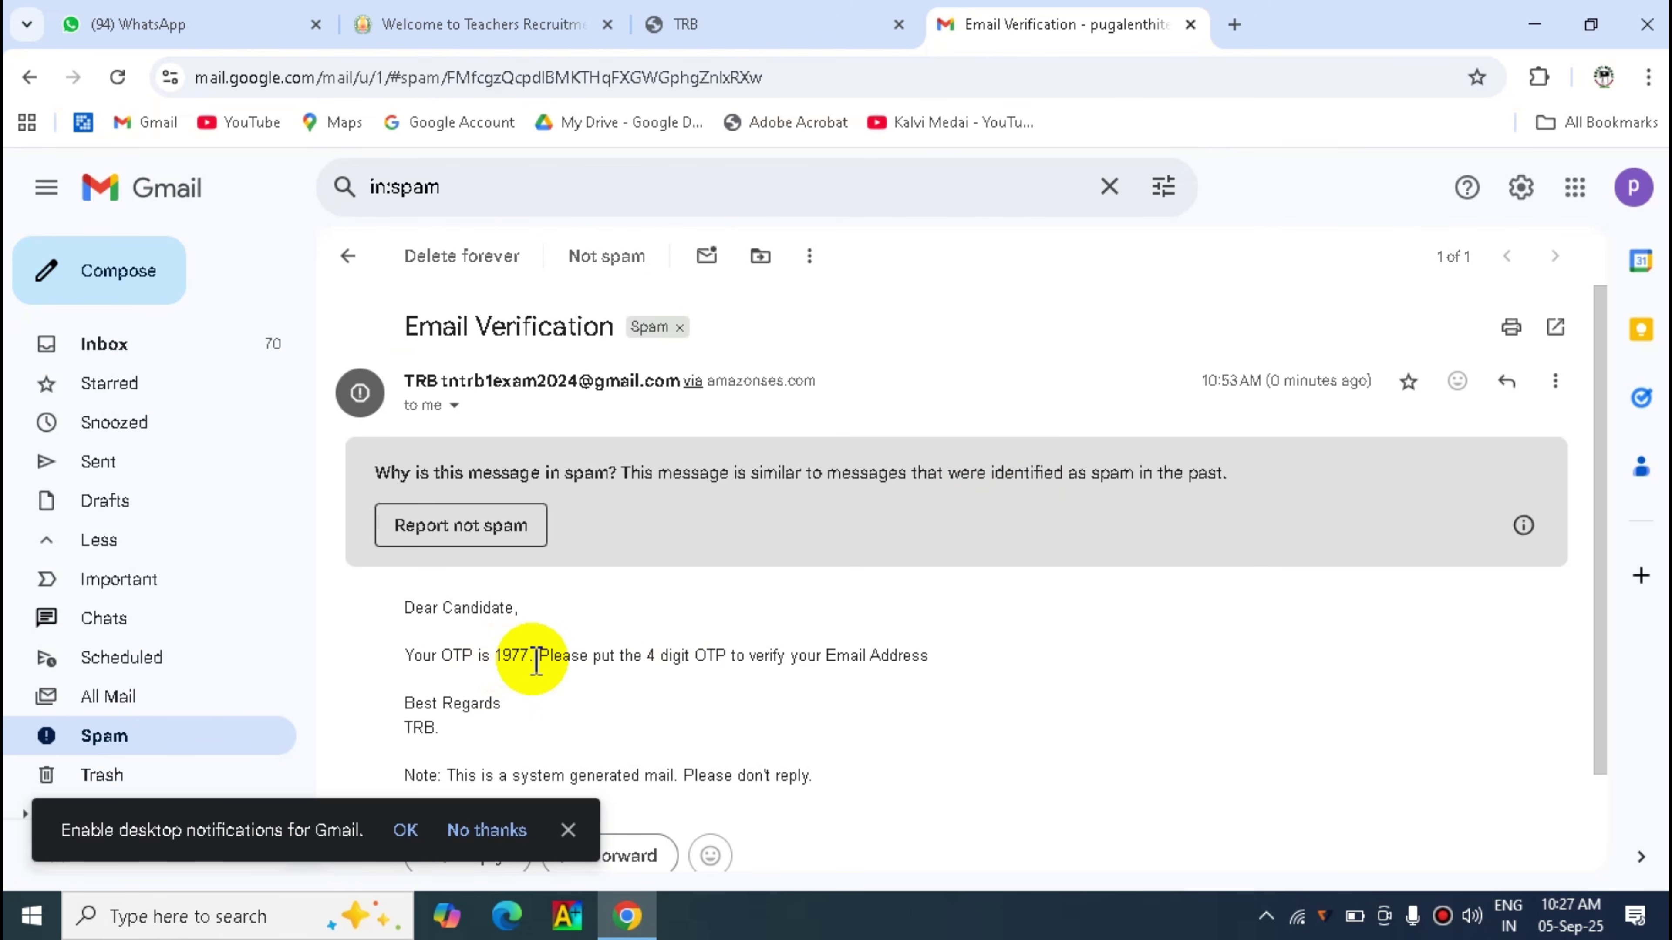
{"action": "left_click", "coordinate": [719, 33]}
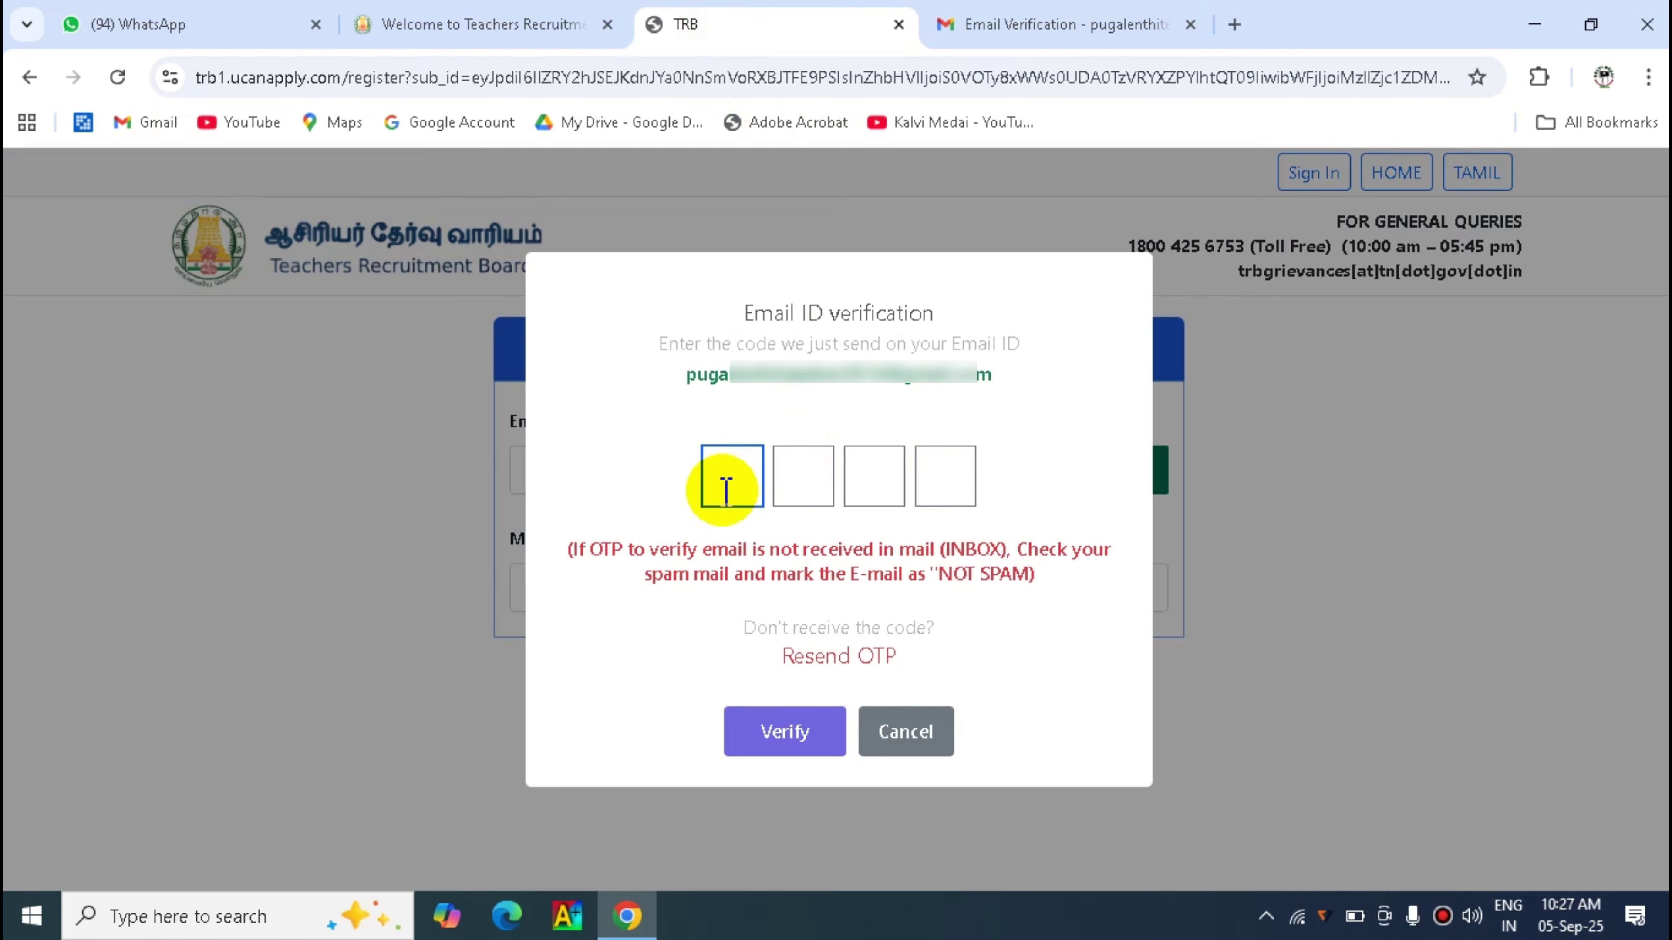
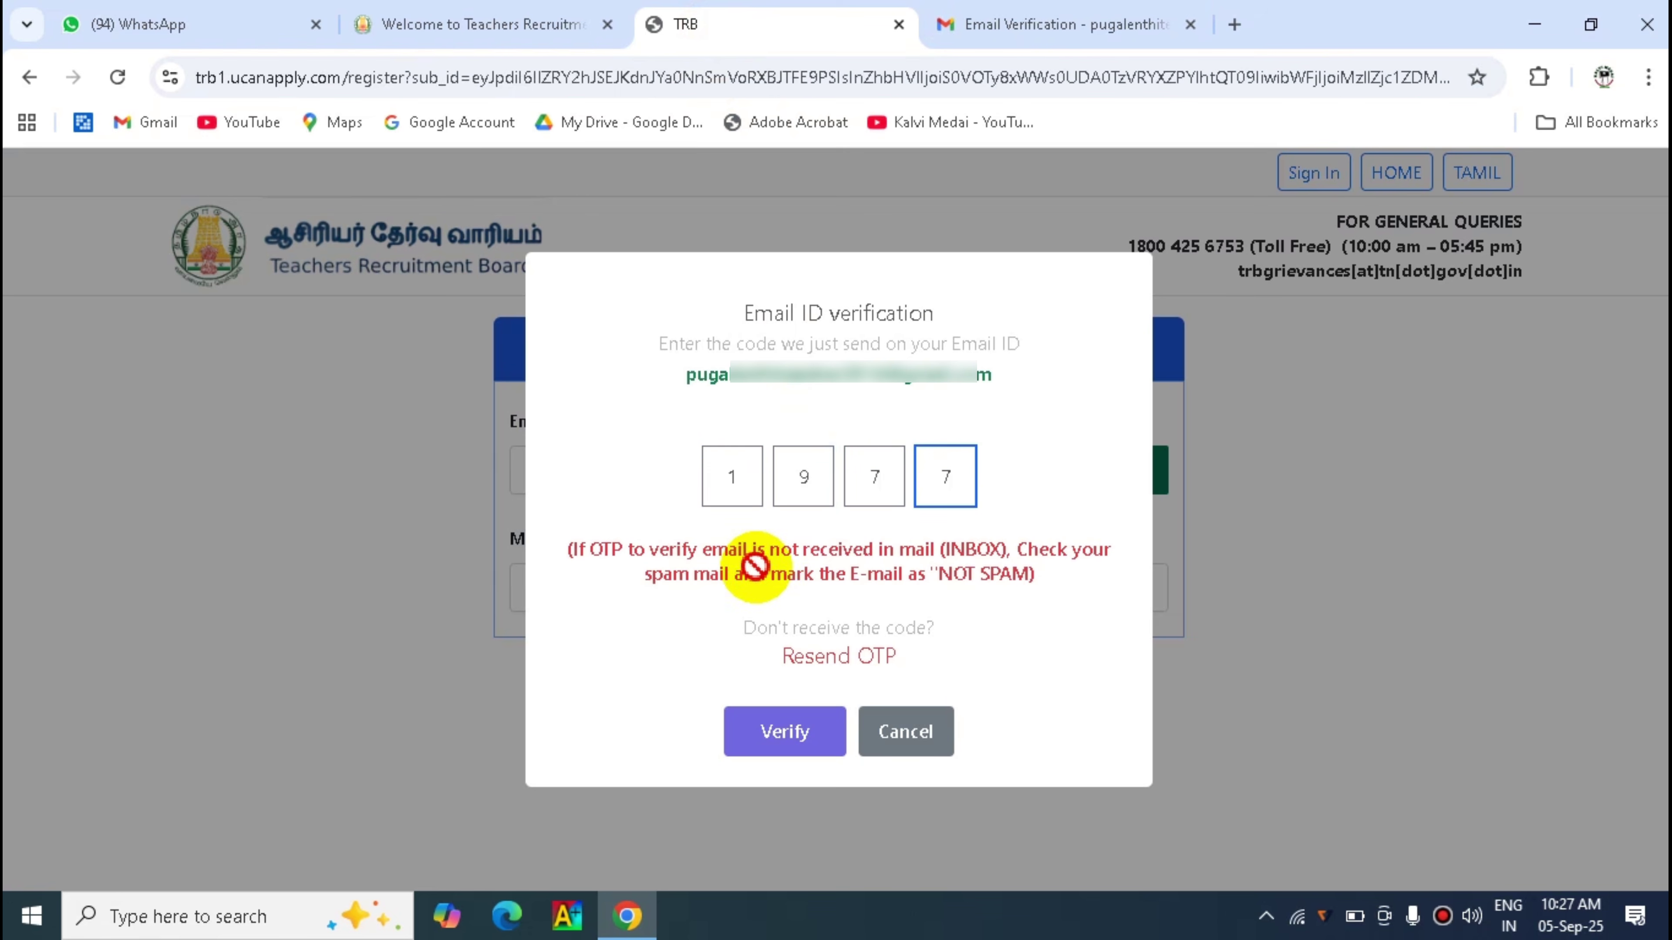
Verify the e-mail address with the emailed 4-digit code
{"action": "left_click", "coordinate": [790, 731]}
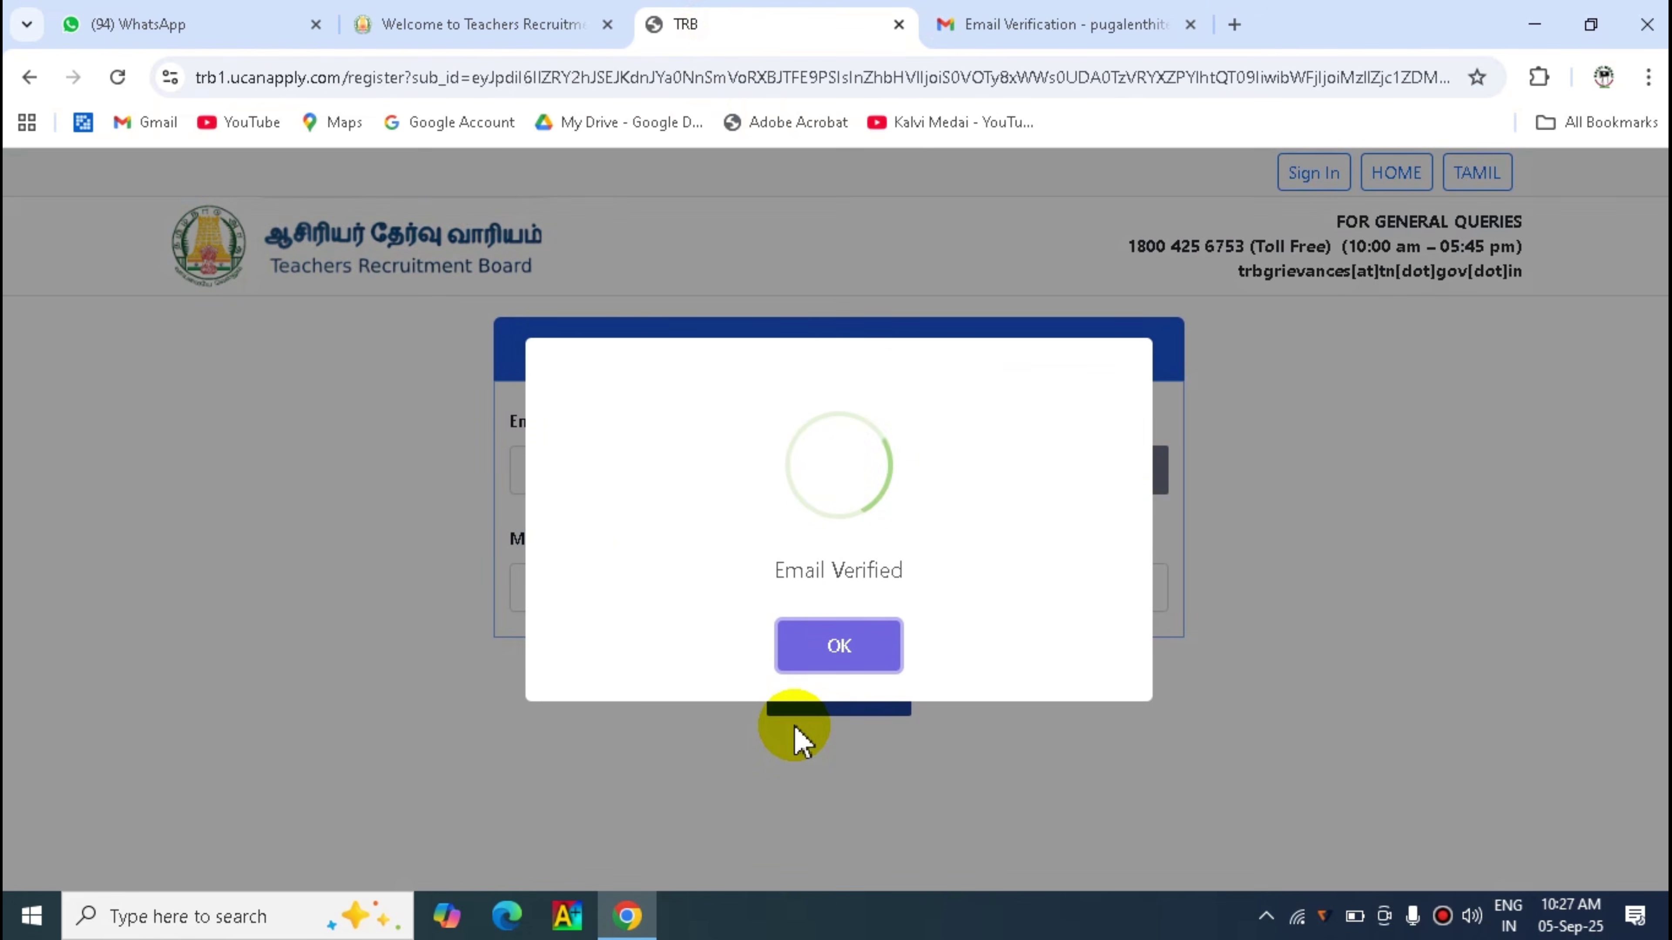
{"action": "left_click", "coordinate": [846, 642]}
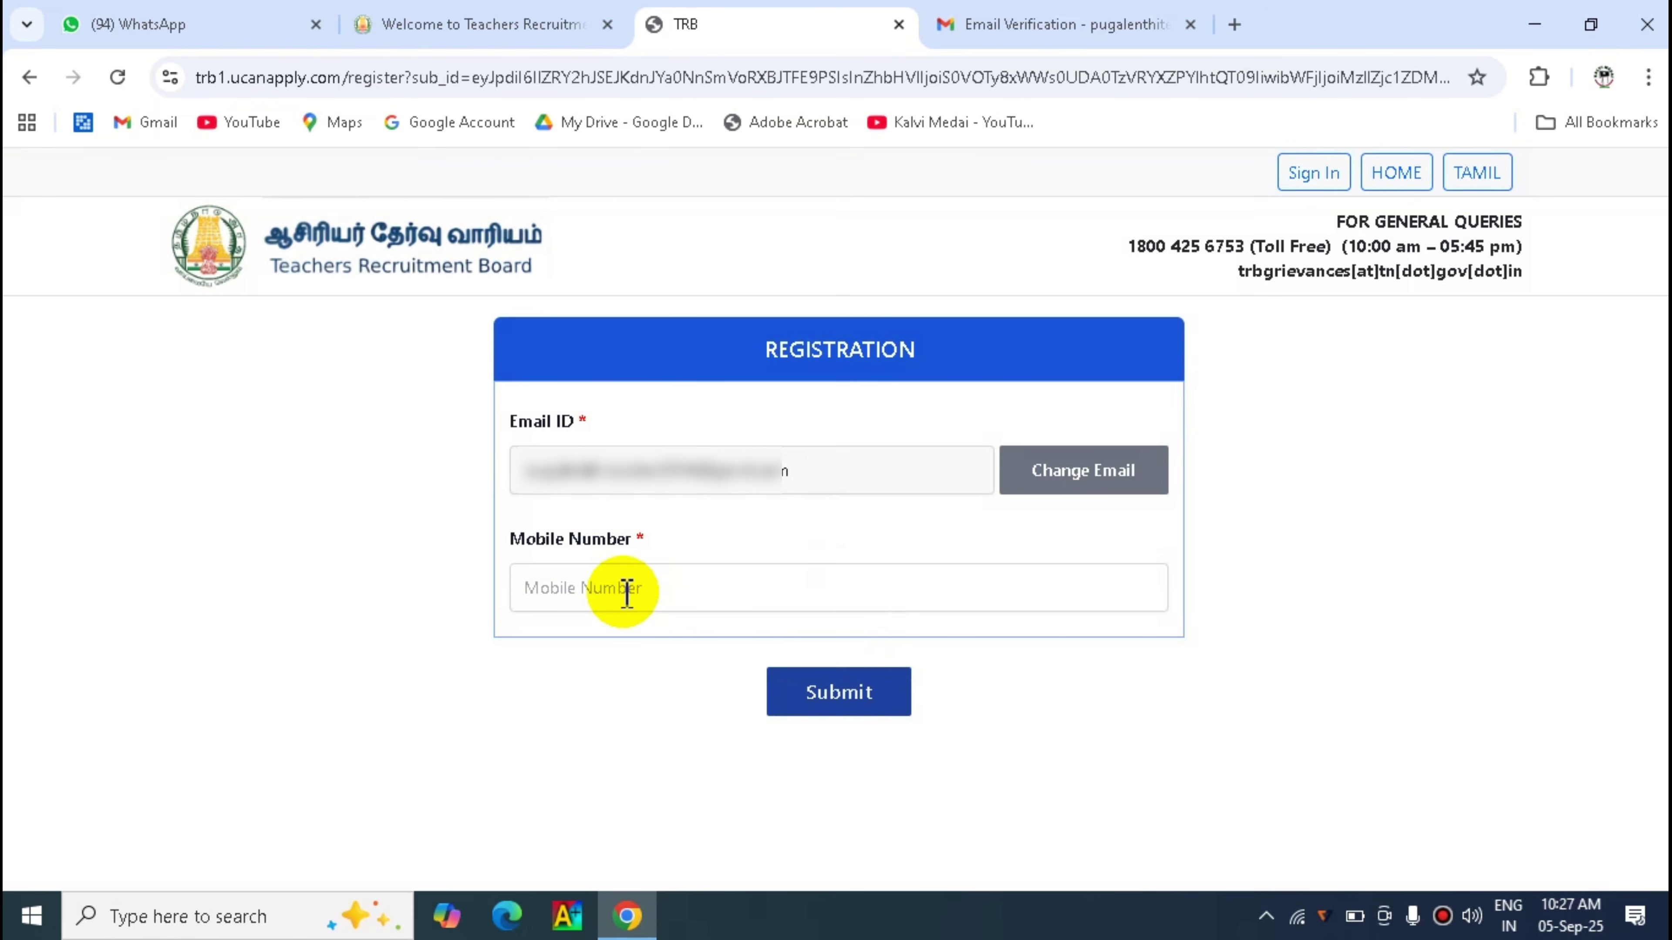
Enter the candidate's mobile number and verify it with the texted code
{"action": "left_click", "coordinate": [627, 592]}
{"action": "type", "text": "79"}
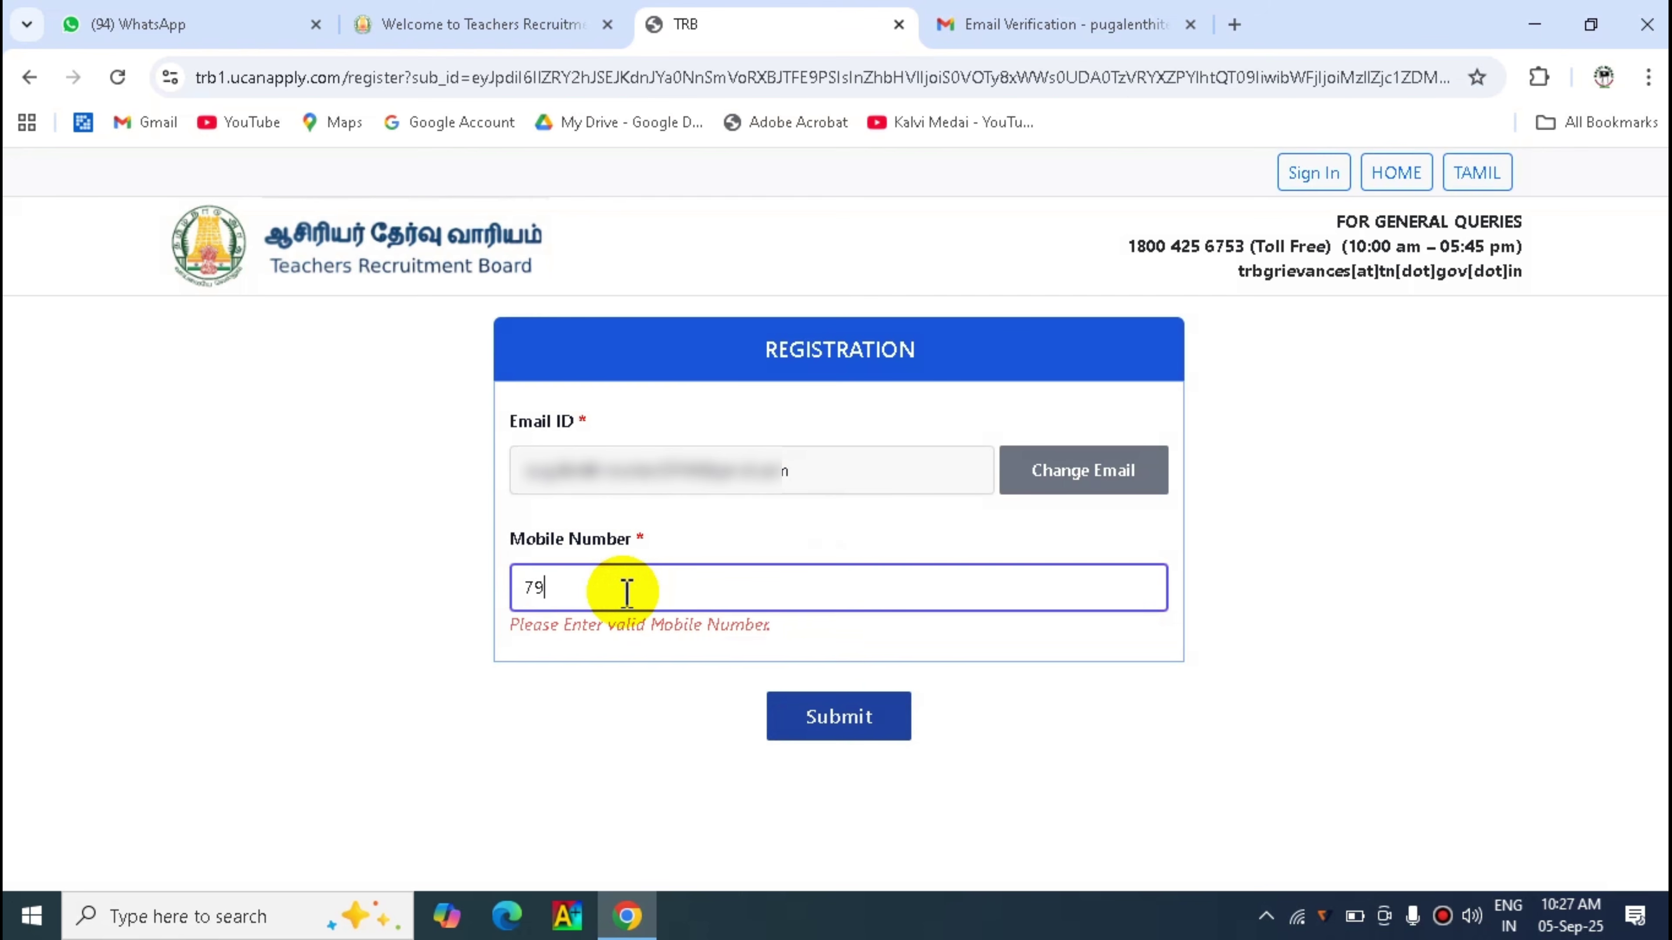
{"action": "type", "text": "0000"}
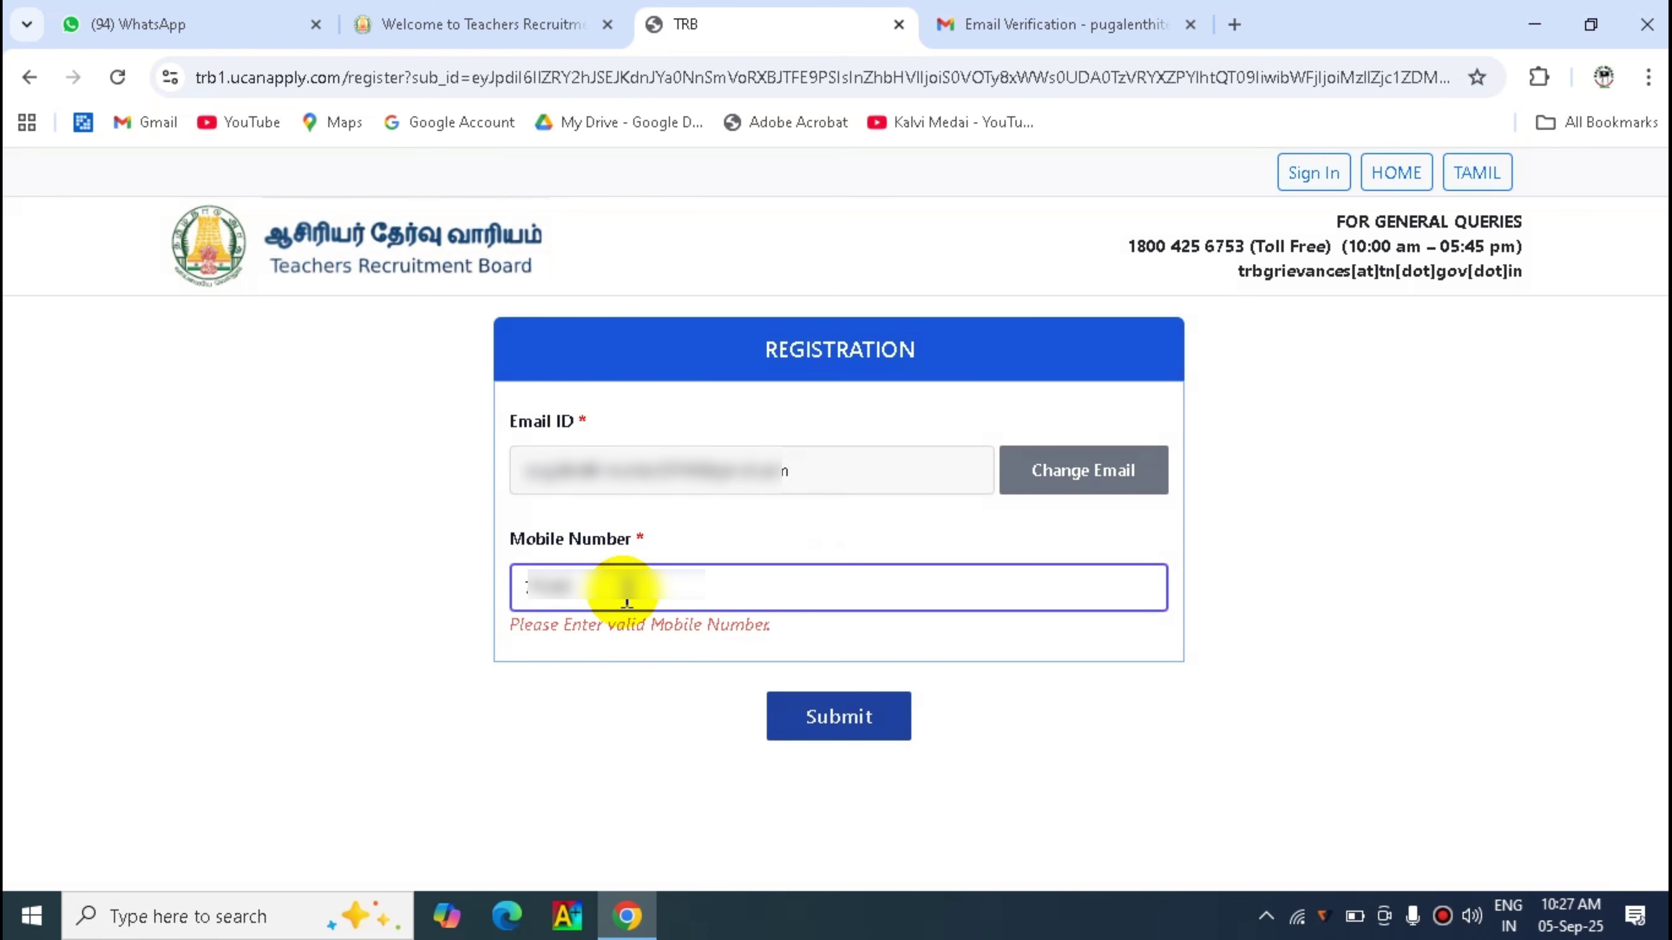
{"action": "type", "text": "0000"}
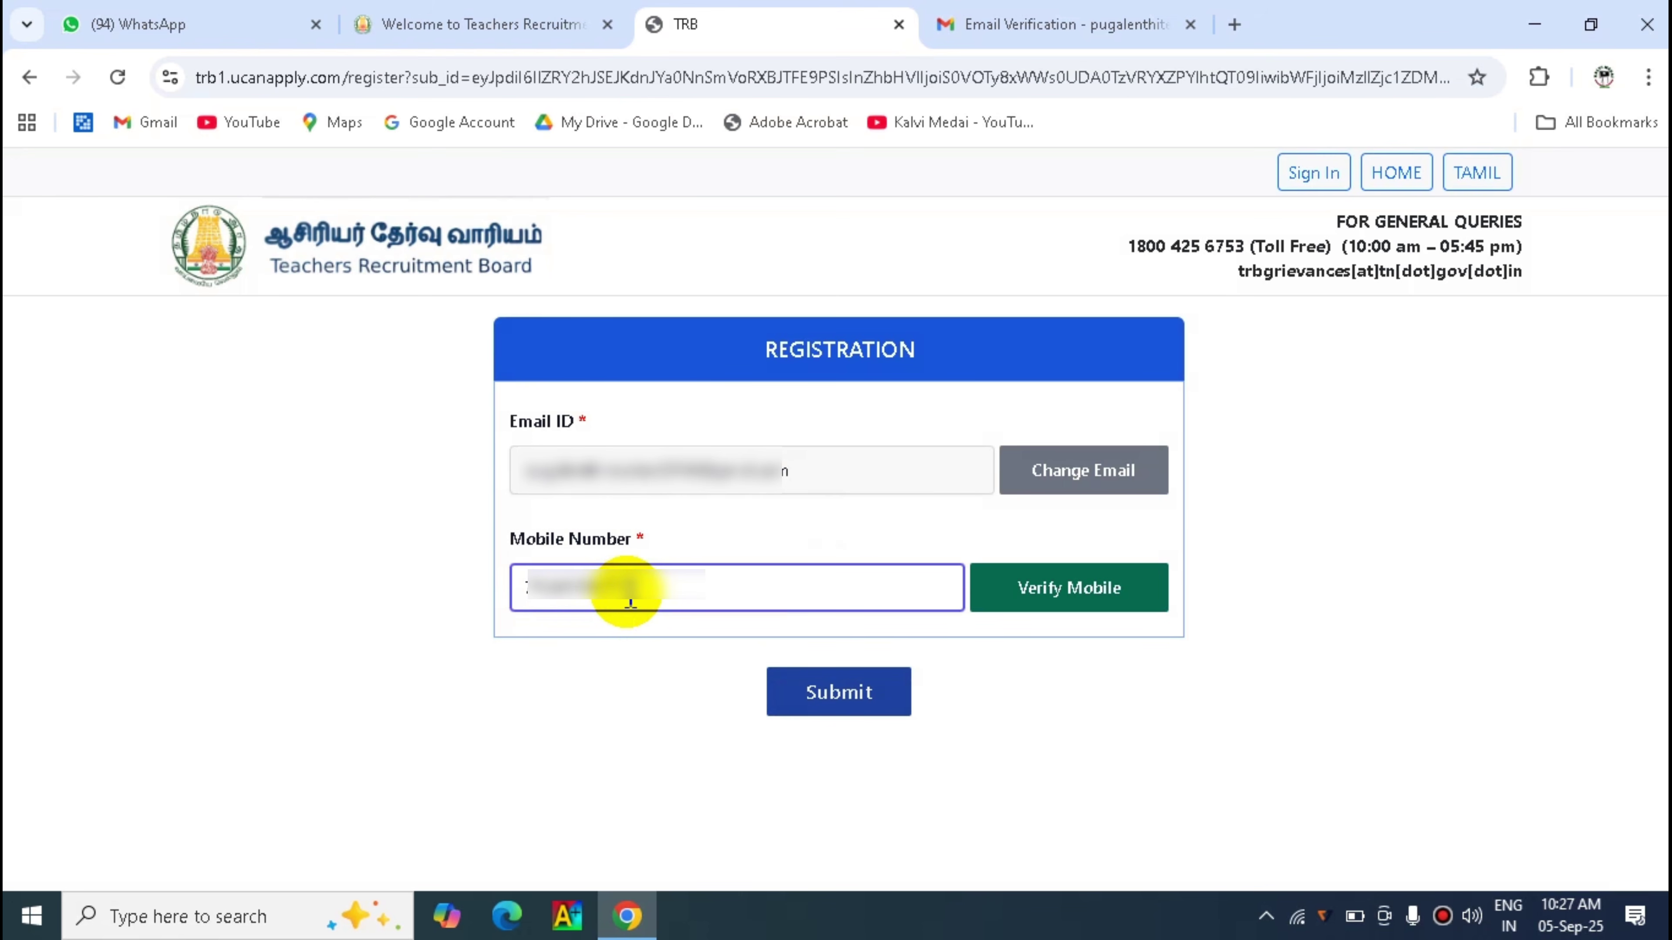
{"action": "left_click", "coordinate": [1101, 606]}
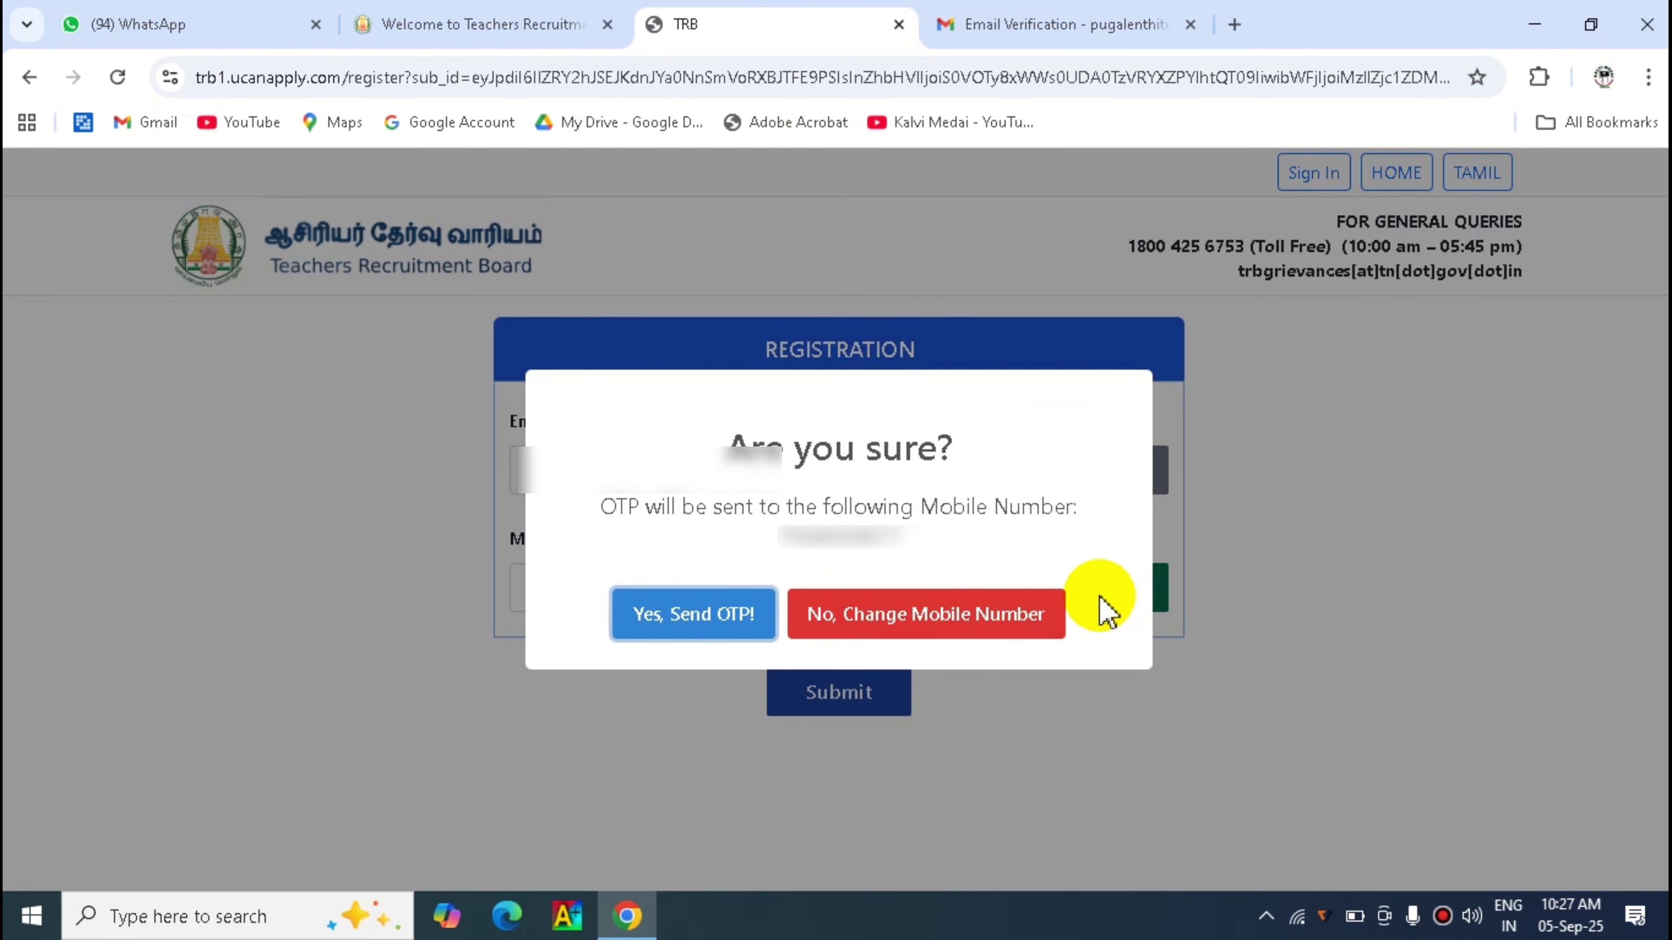
{"action": "left_click", "coordinate": [687, 616]}
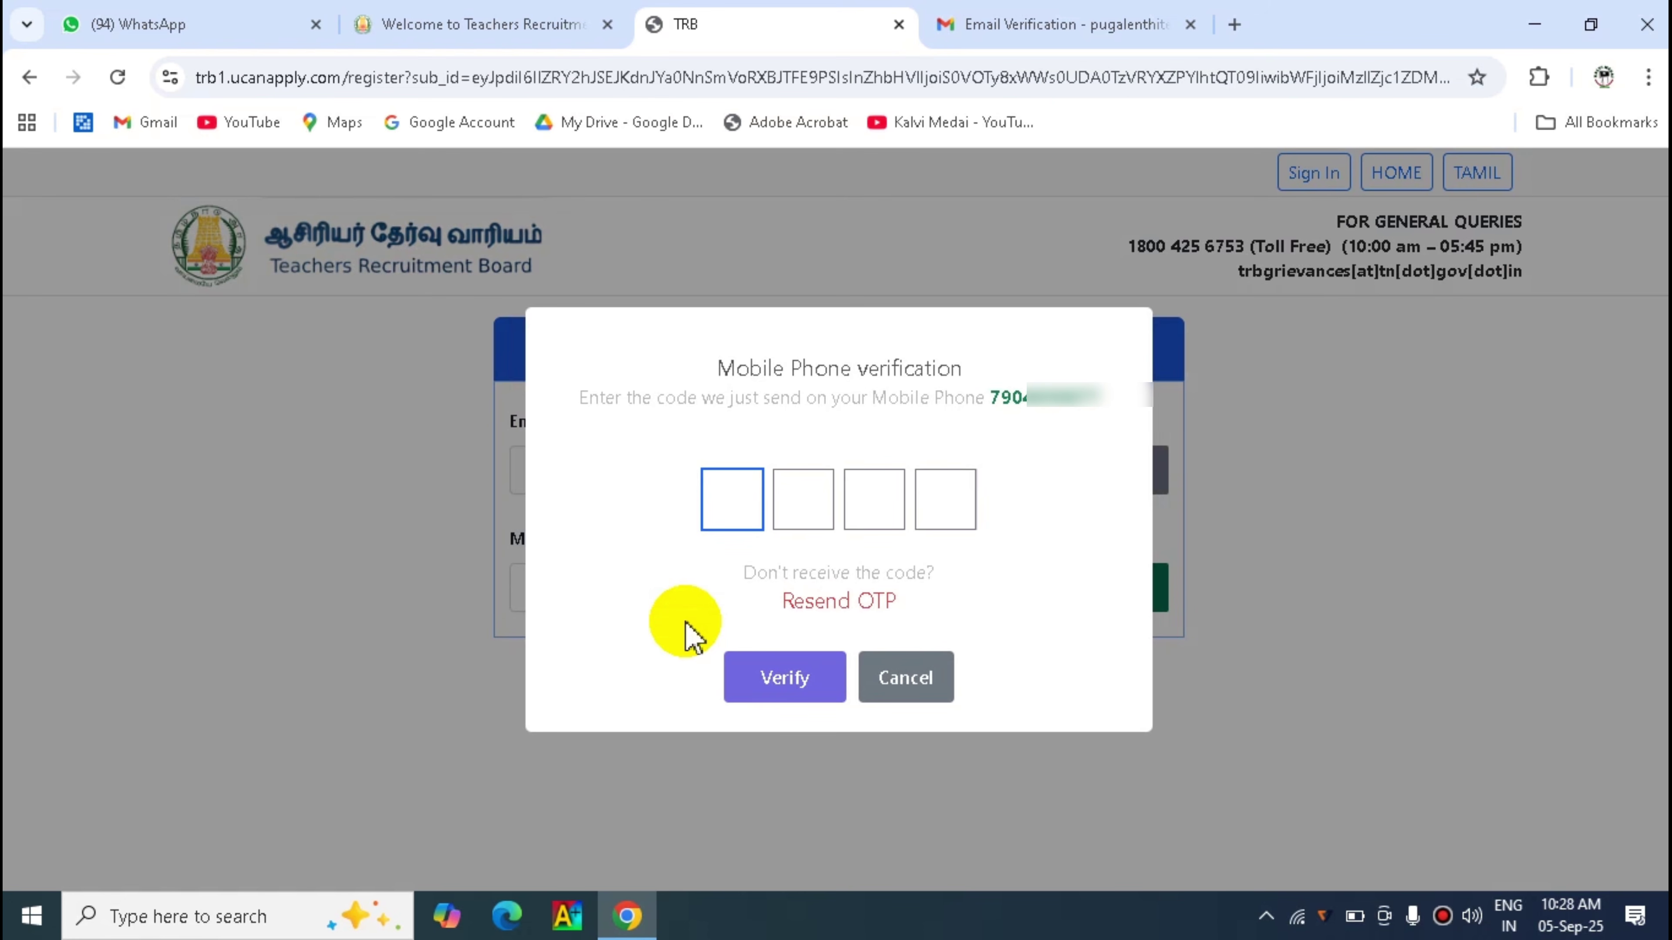
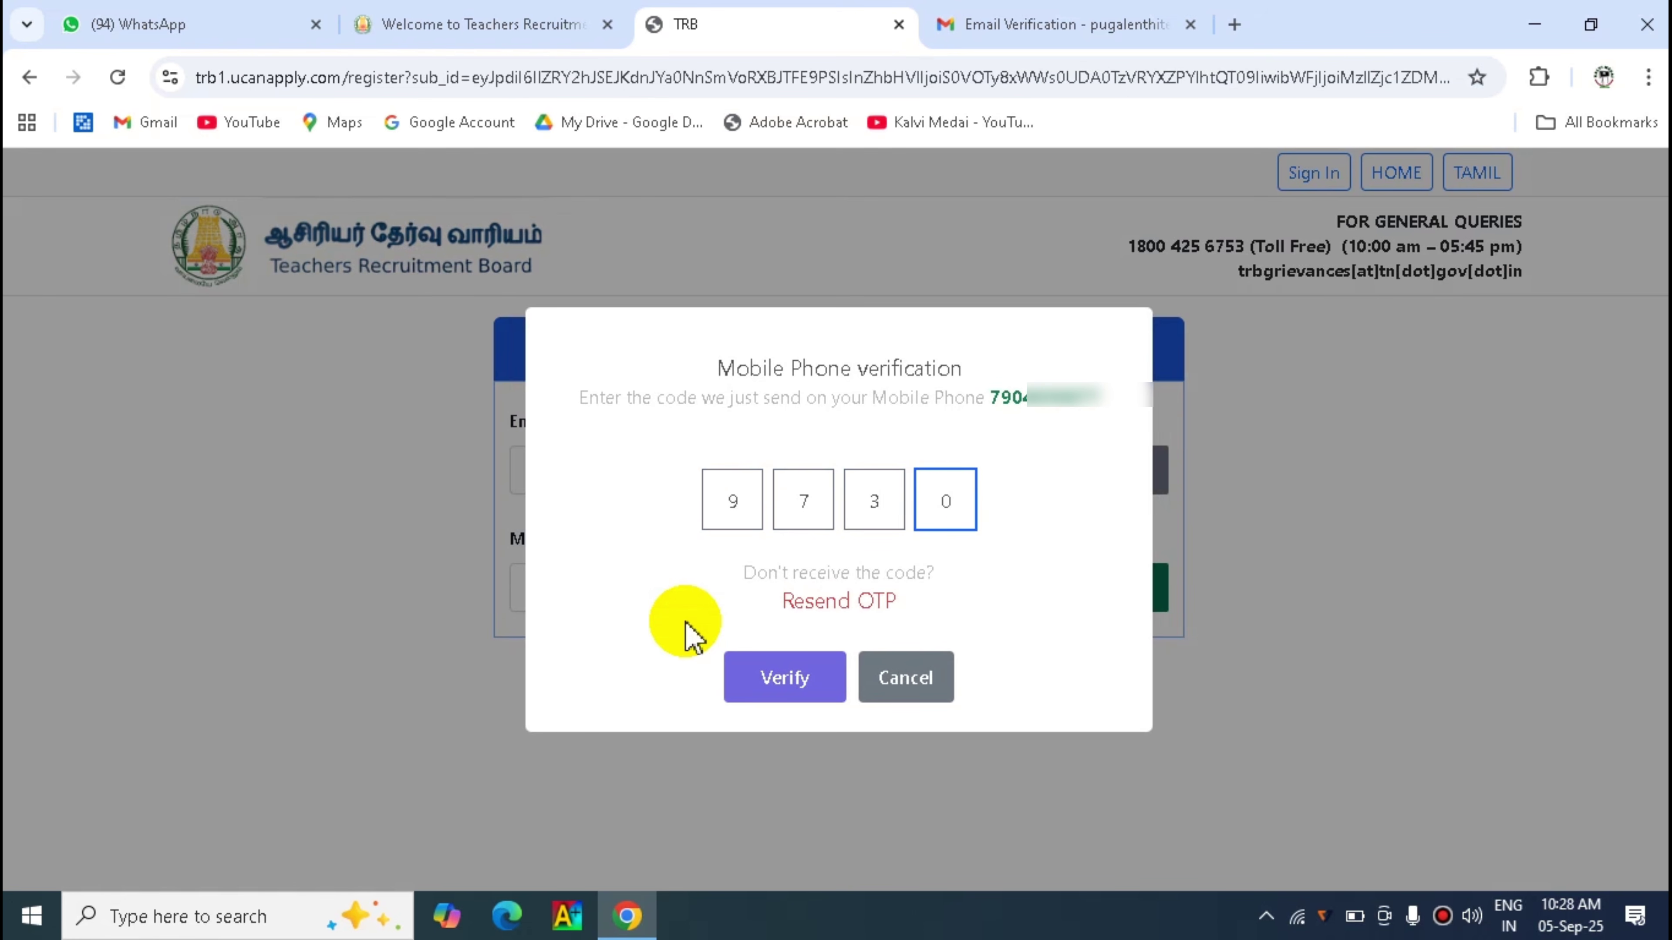
{"action": "left_click", "coordinate": [778, 690]}
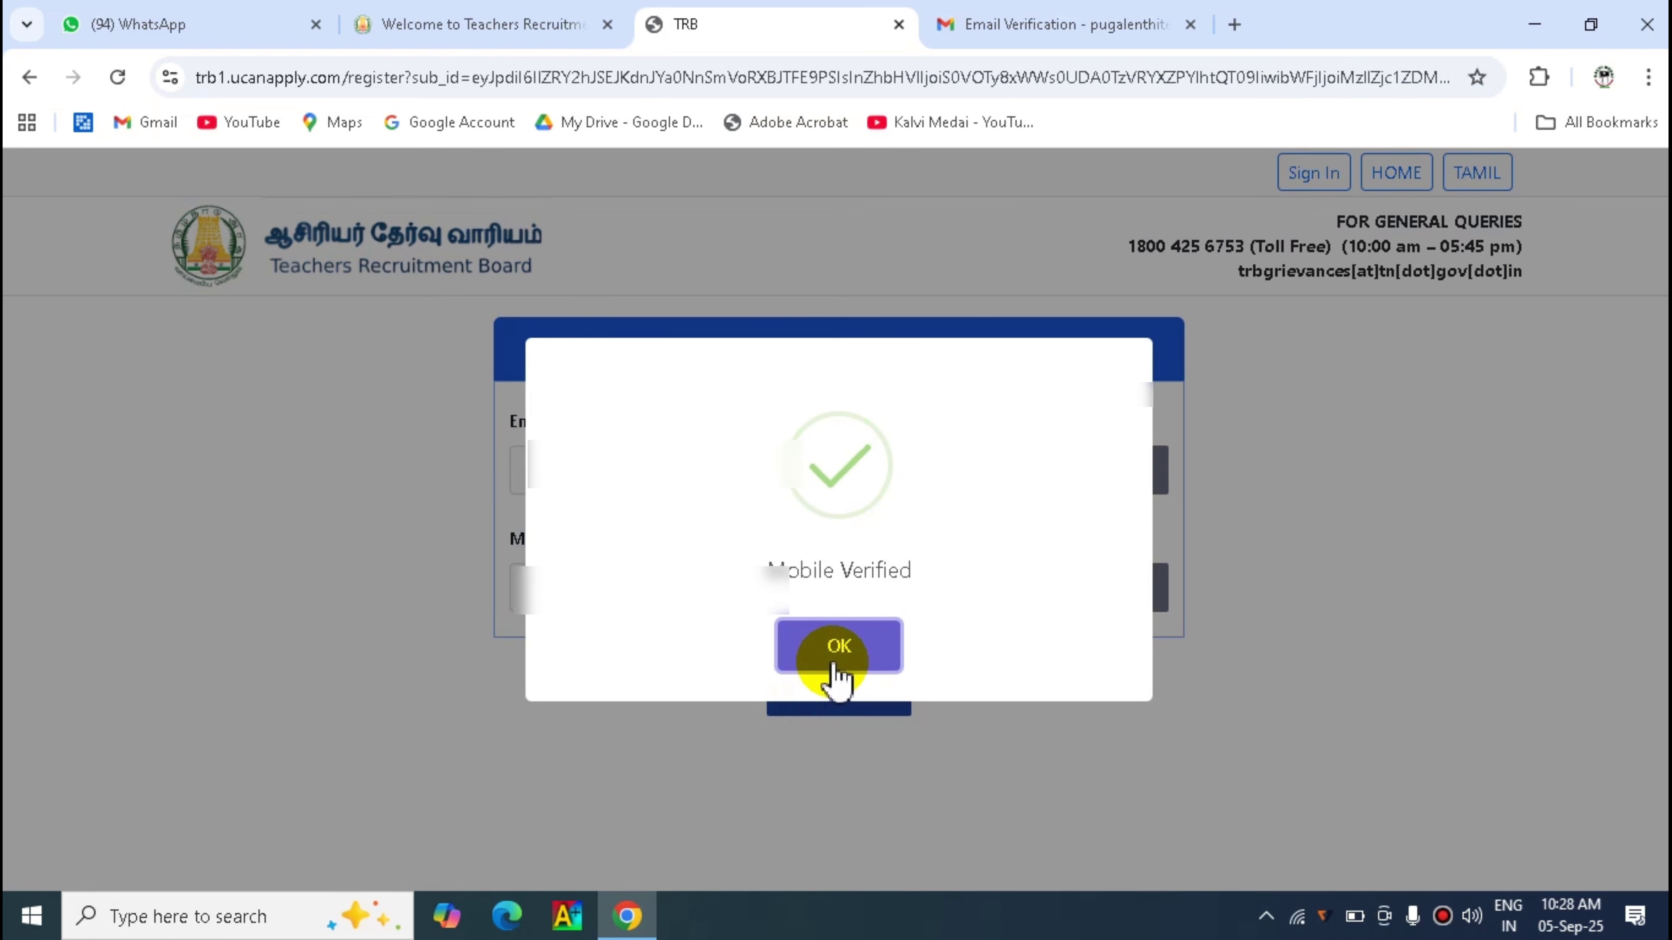
{"action": "left_click", "coordinate": [837, 649]}
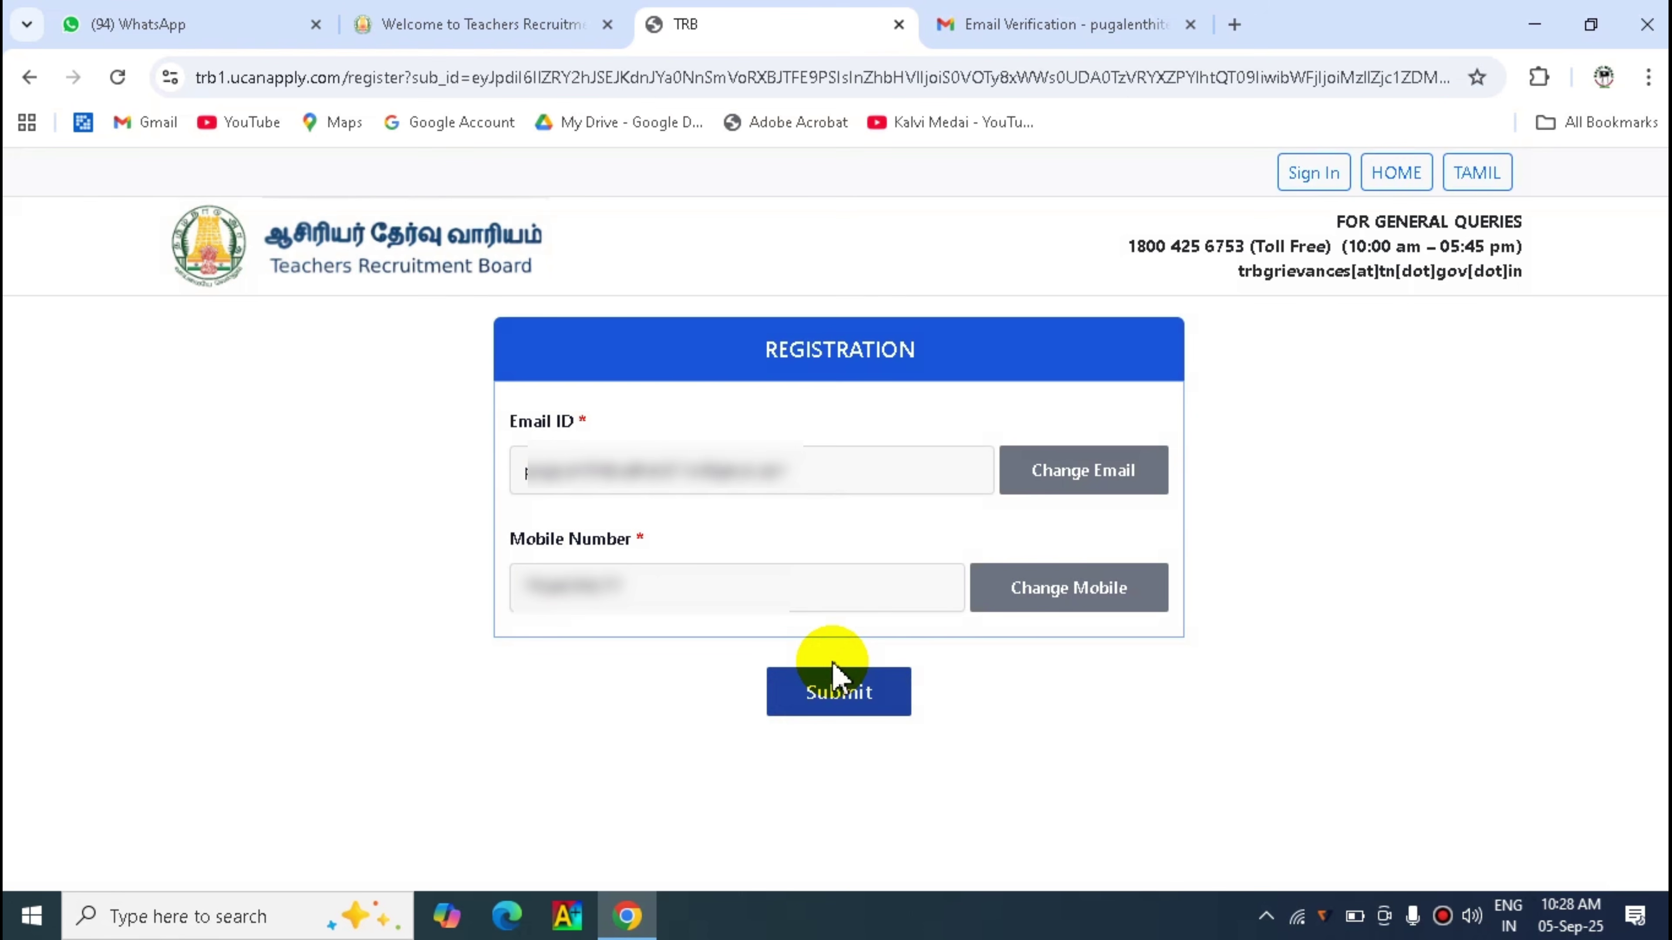
Submit the registration, acknowledge the registration ID, and open the Paper I application form
{"action": "left_click", "coordinate": [846, 690]}
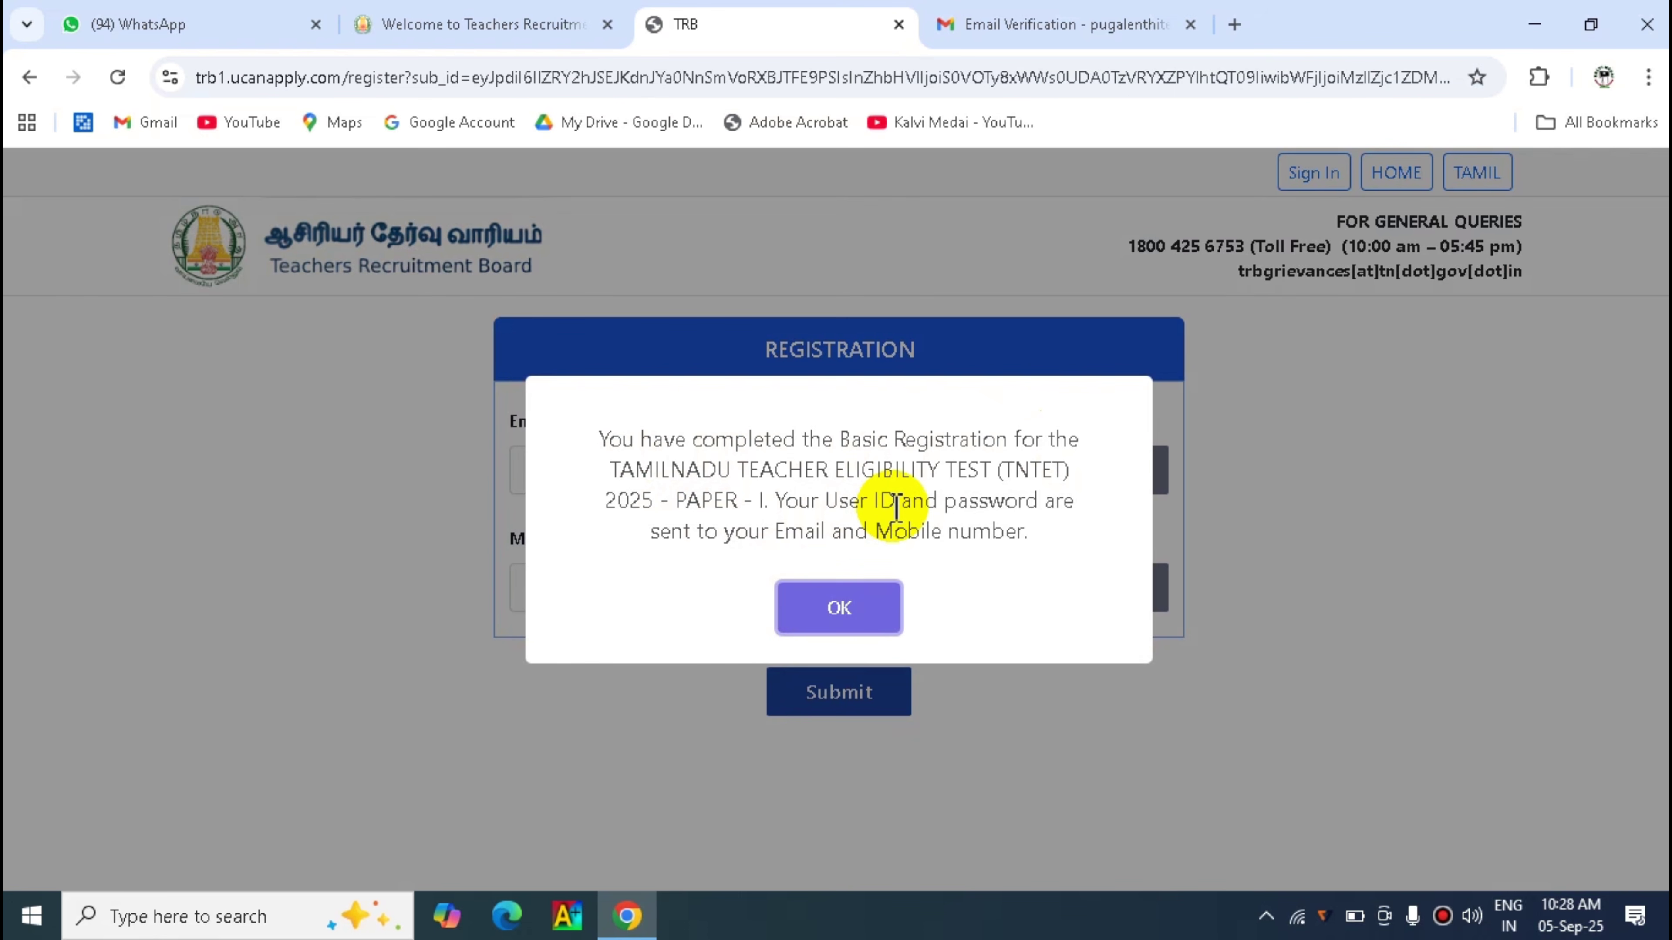
{"action": "left_click", "coordinate": [843, 609]}
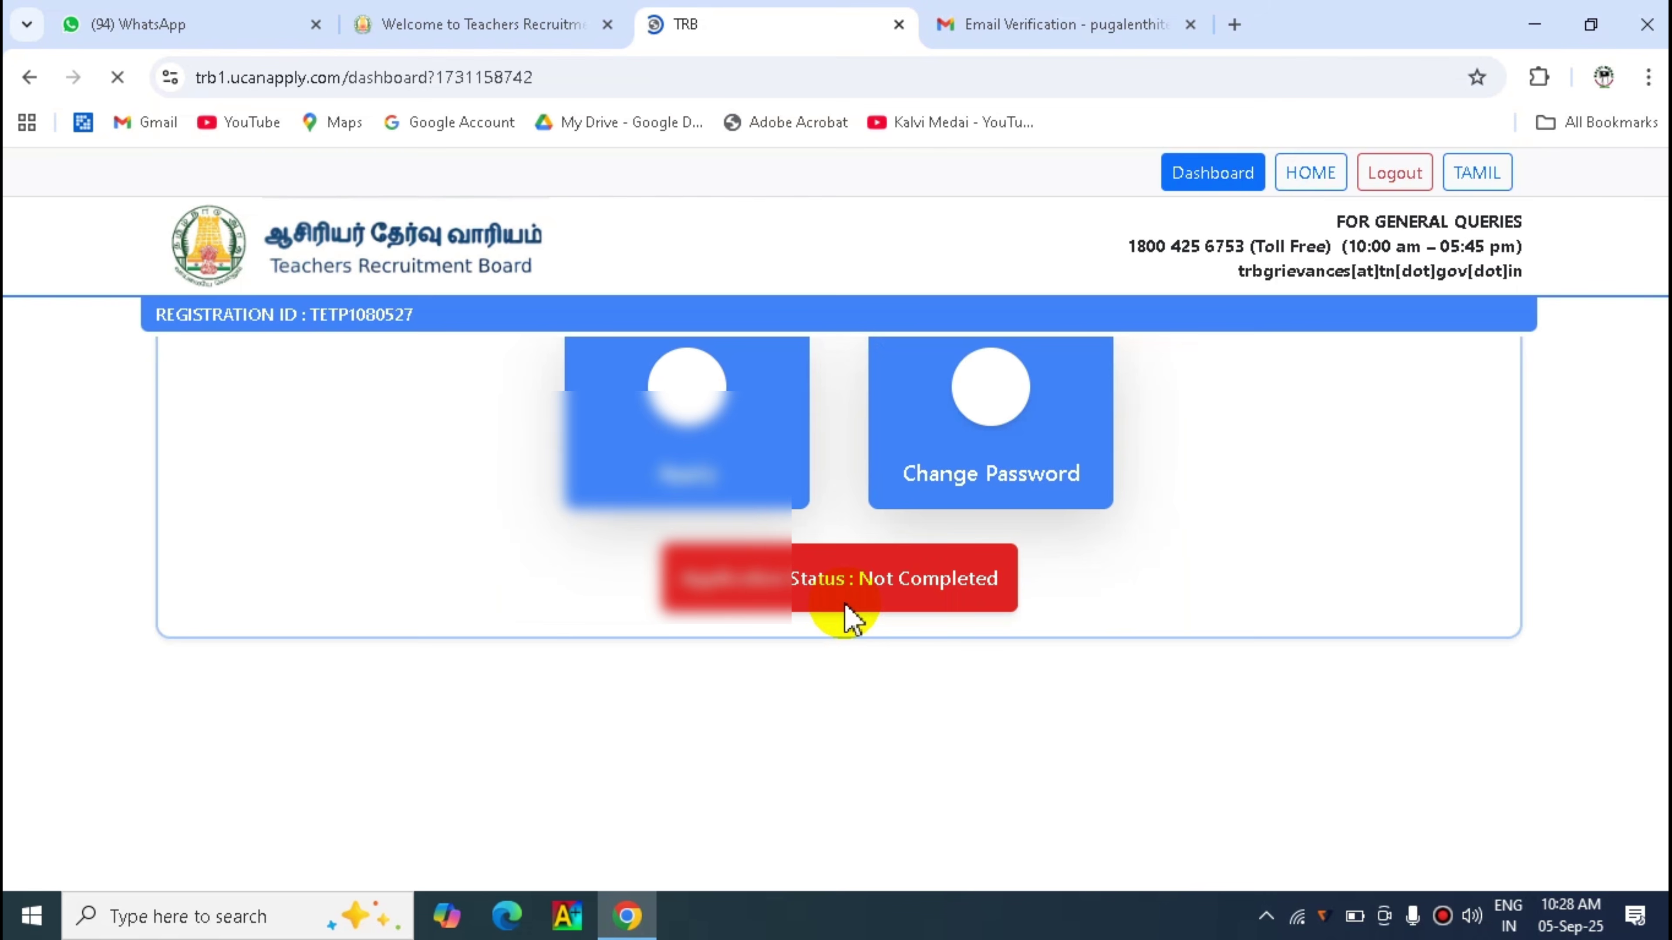
{"action": "left_click", "coordinate": [701, 648]}
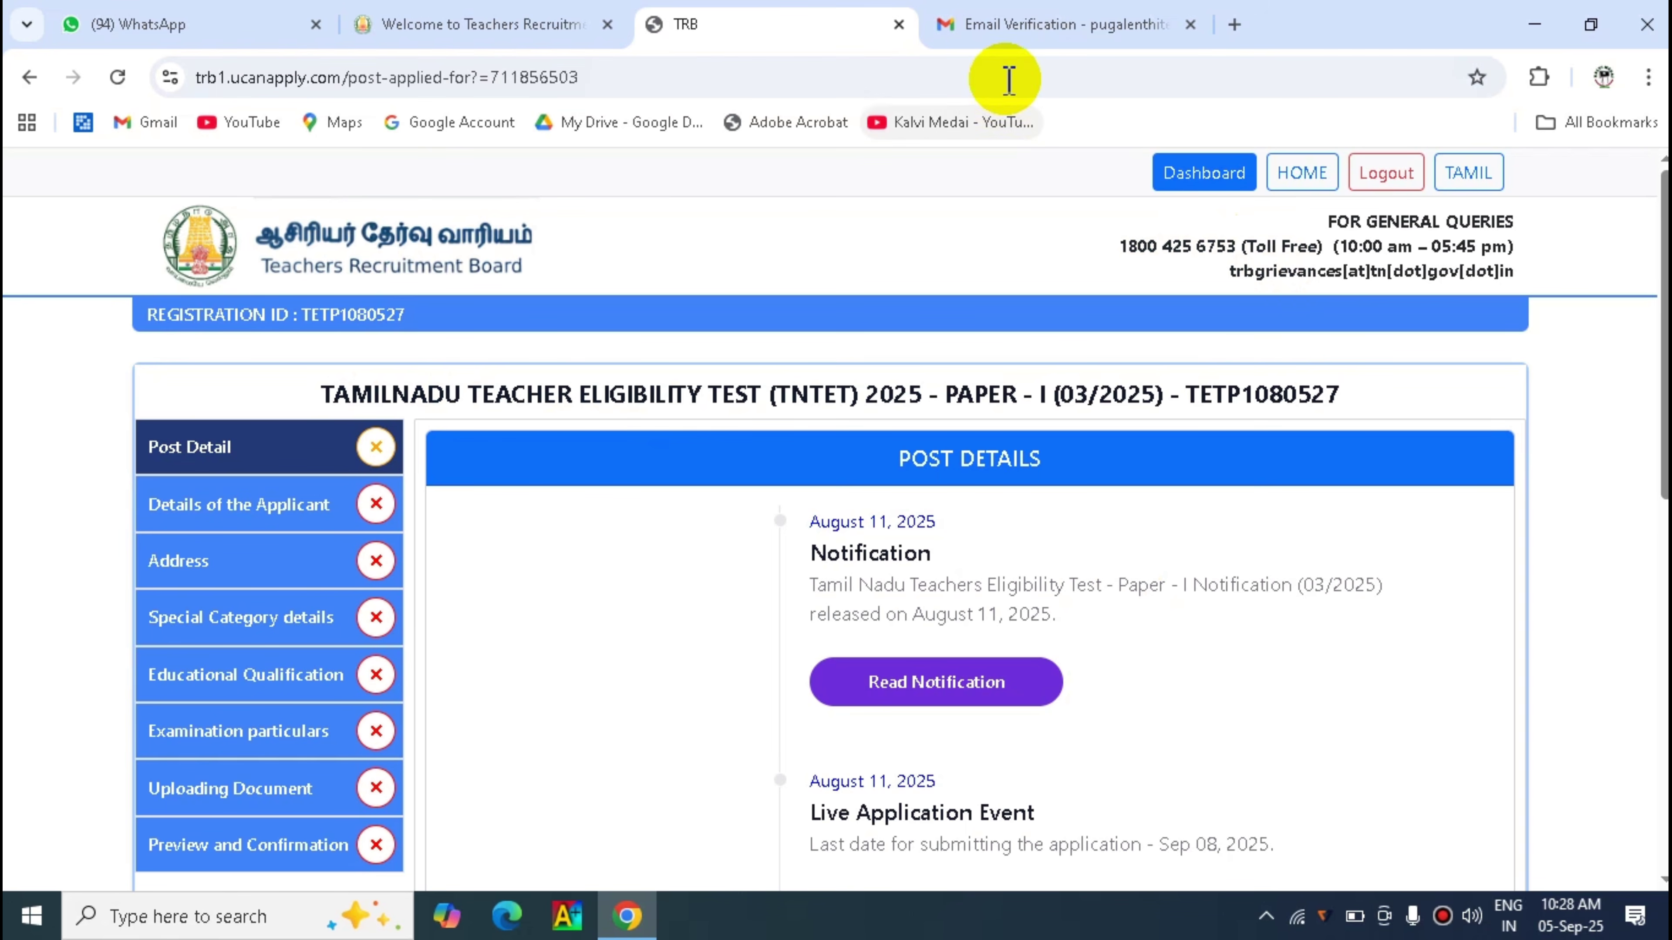
Read the Basic Registration e-mail with login details in Gmail's Spam, then return to the portal
{"action": "left_click", "coordinate": [1012, 30]}
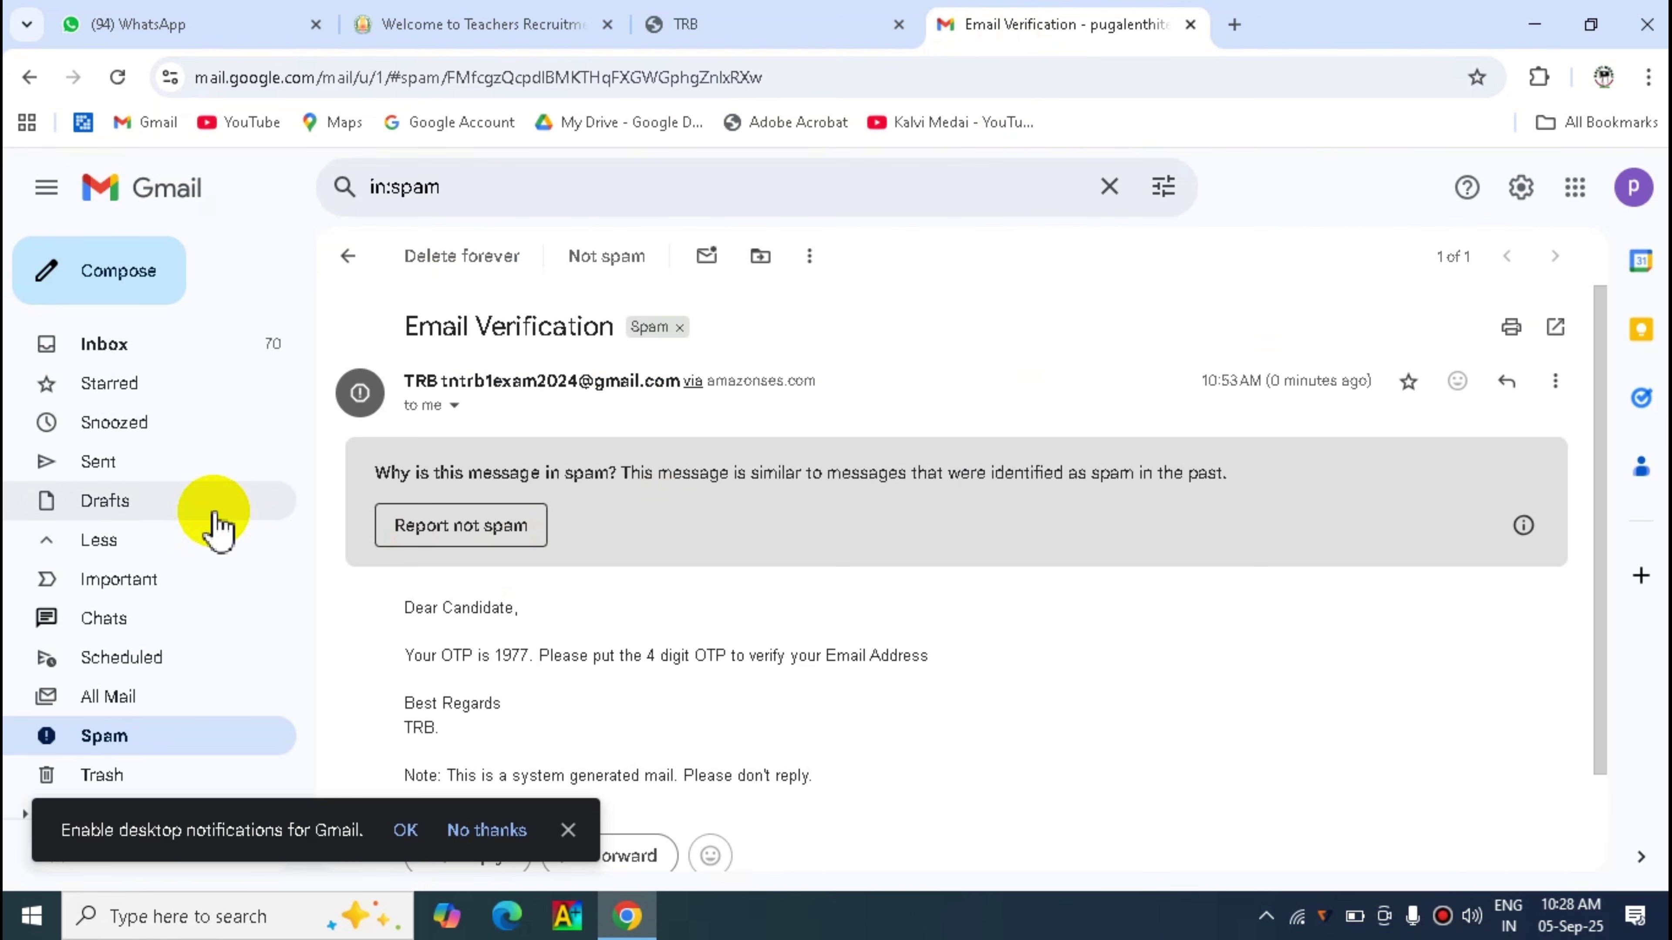
{"action": "left_click", "coordinate": [149, 344]}
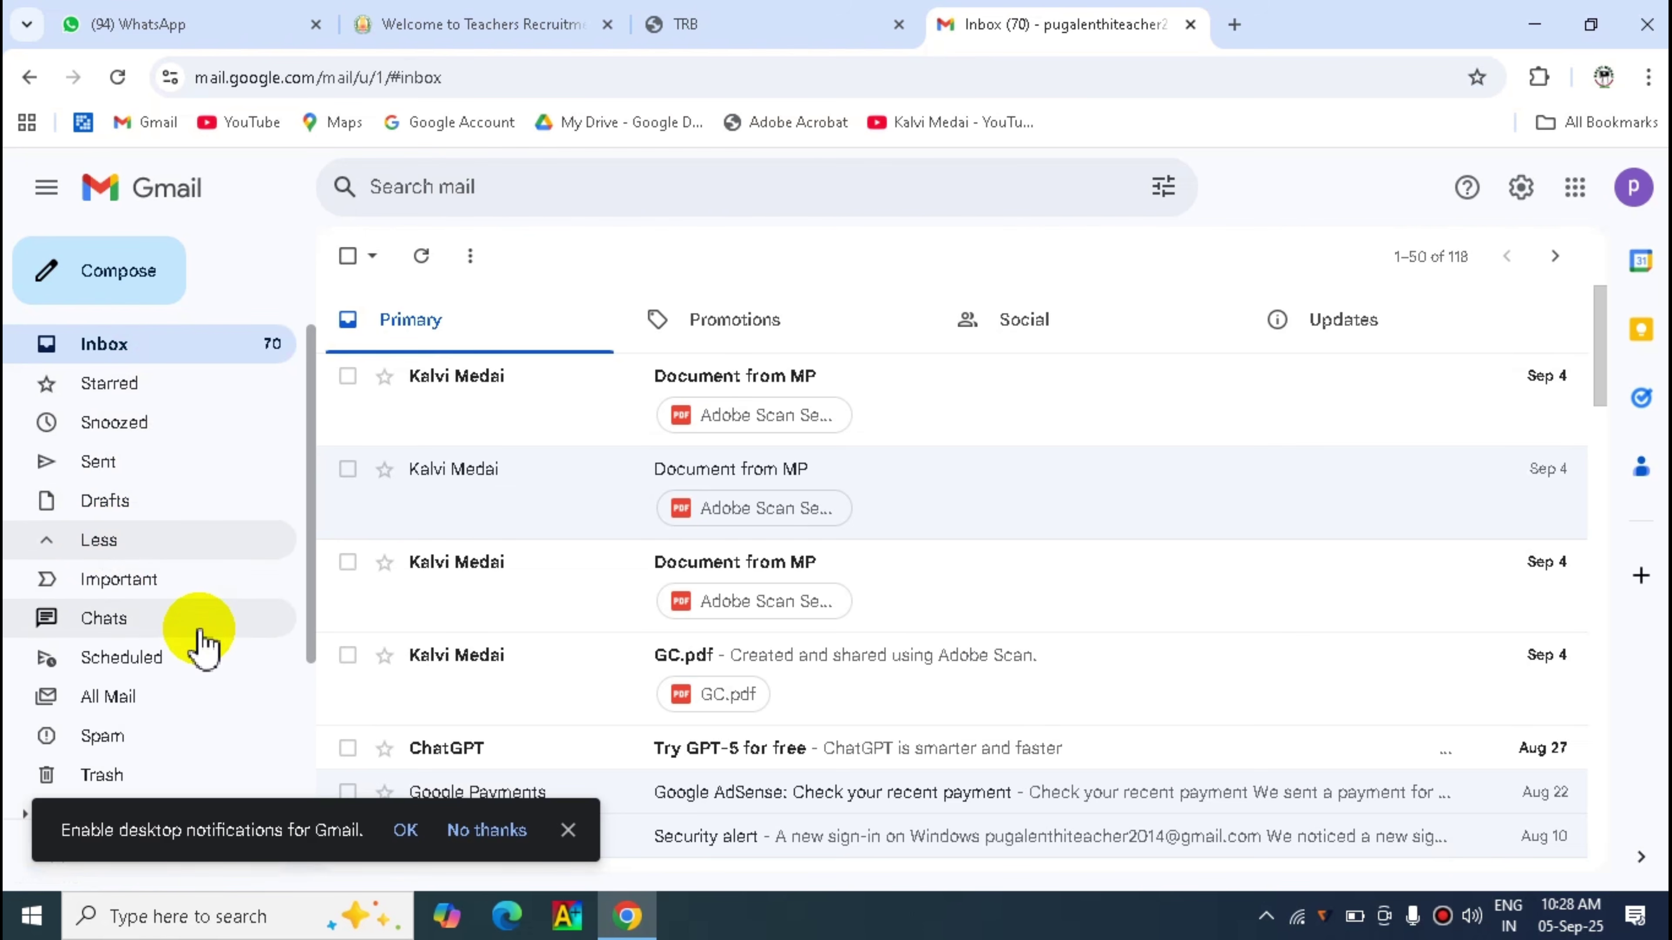
{"action": "left_click", "coordinate": [108, 754]}
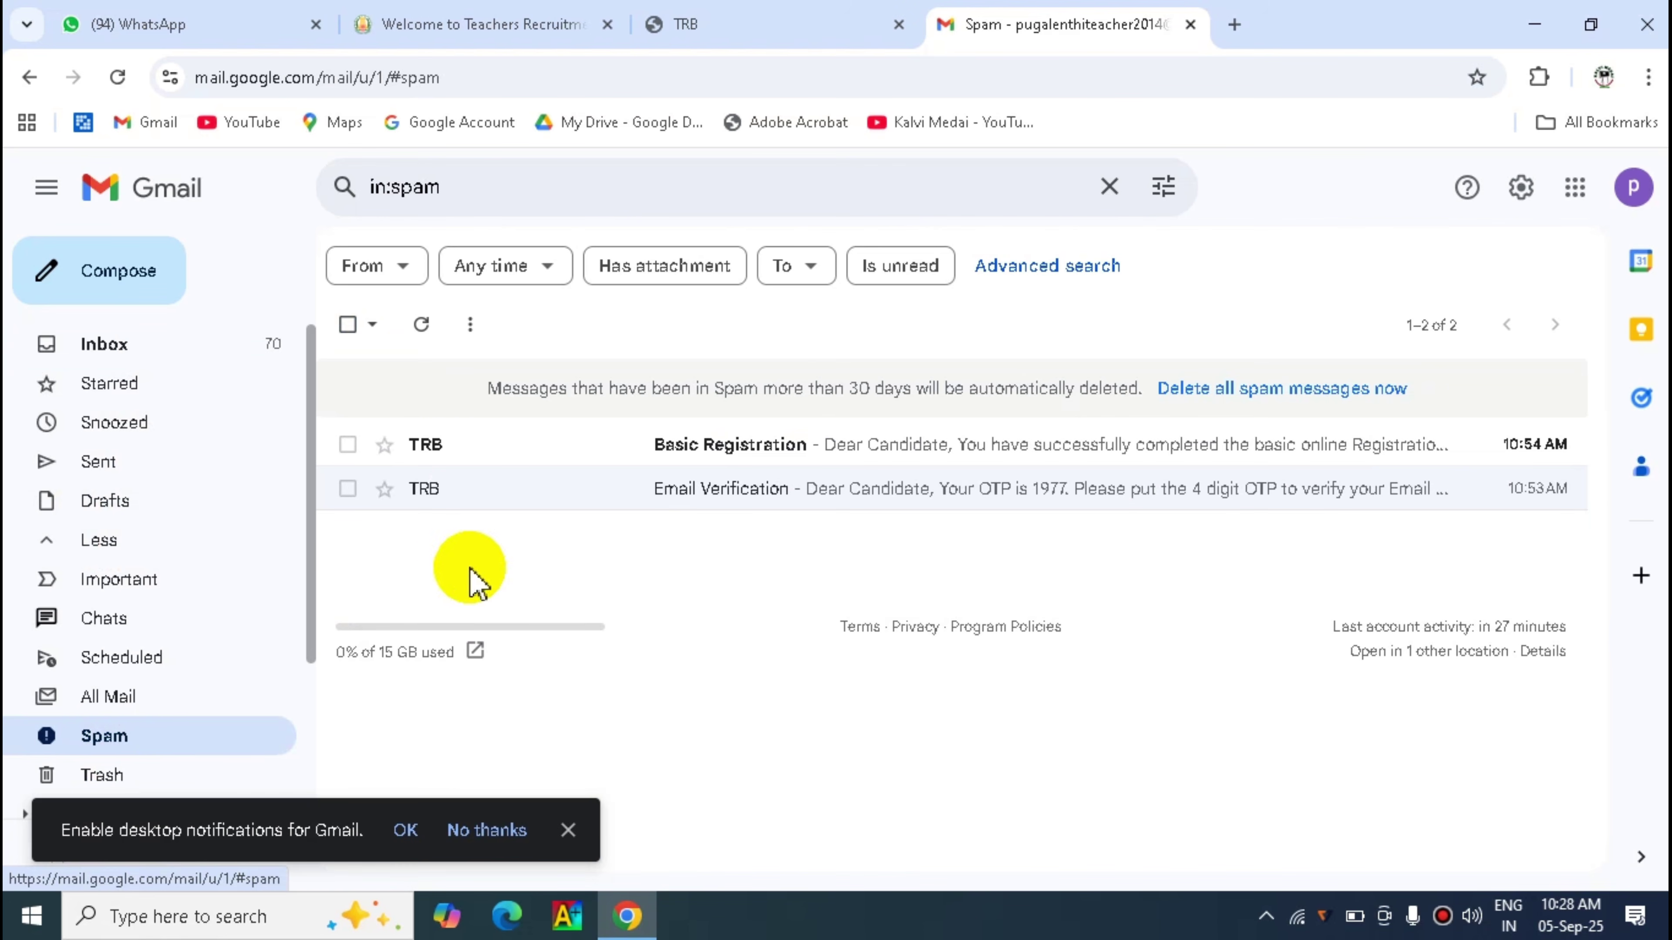
{"action": "left_click", "coordinate": [792, 454]}
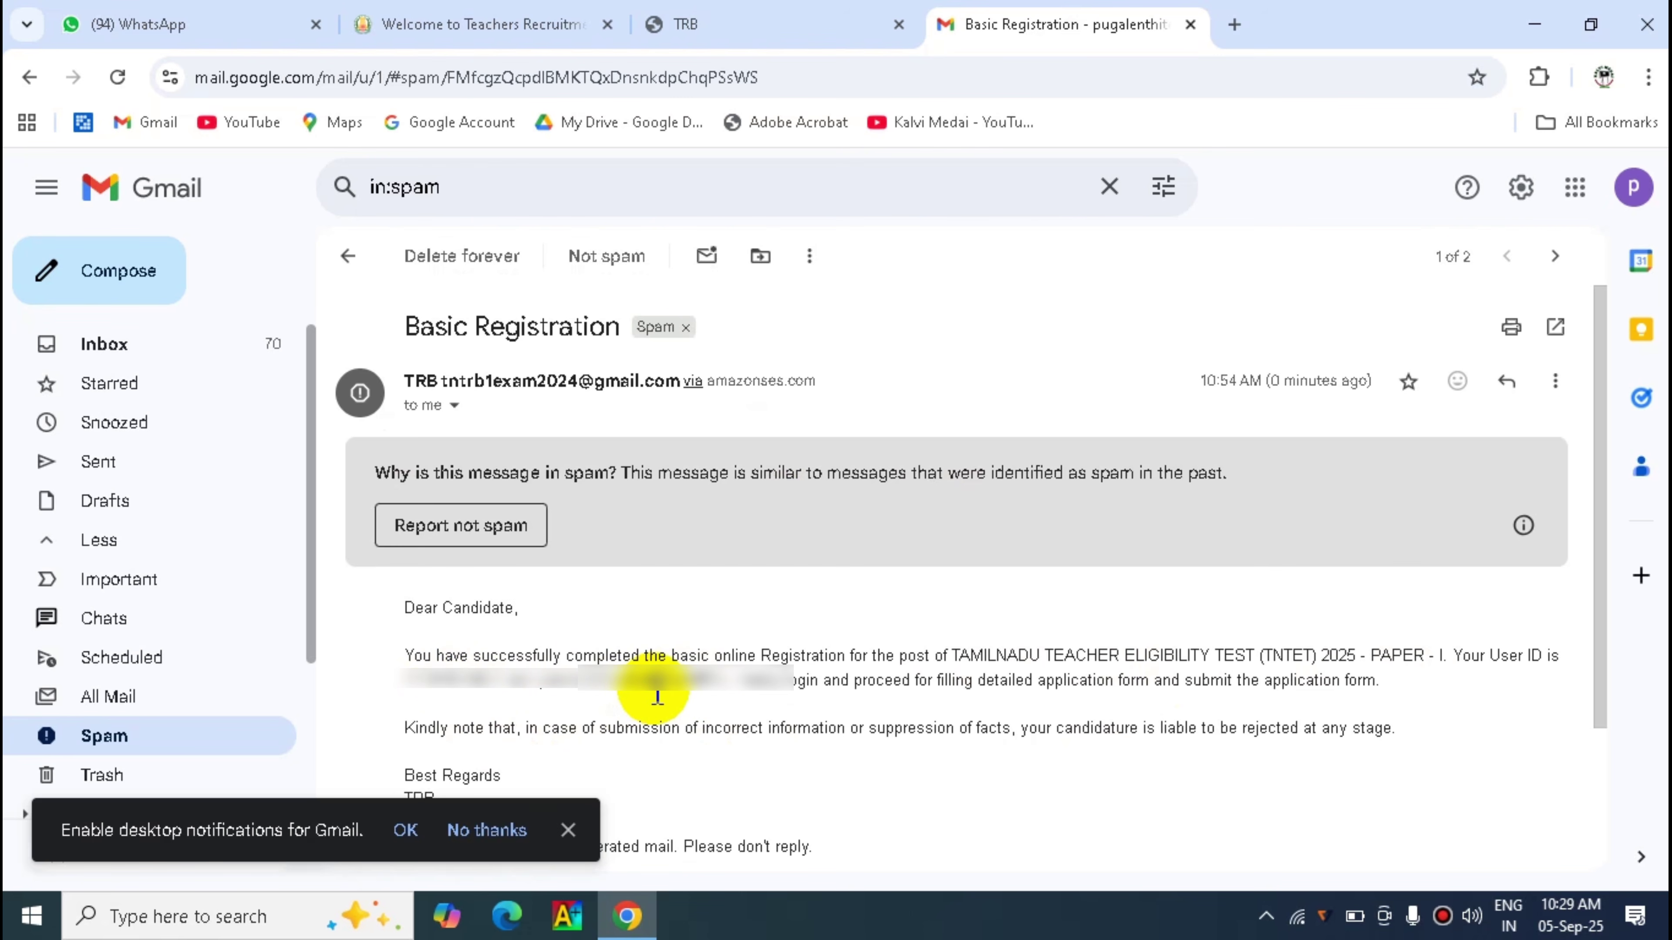
{"action": "left_click", "coordinate": [783, 21]}
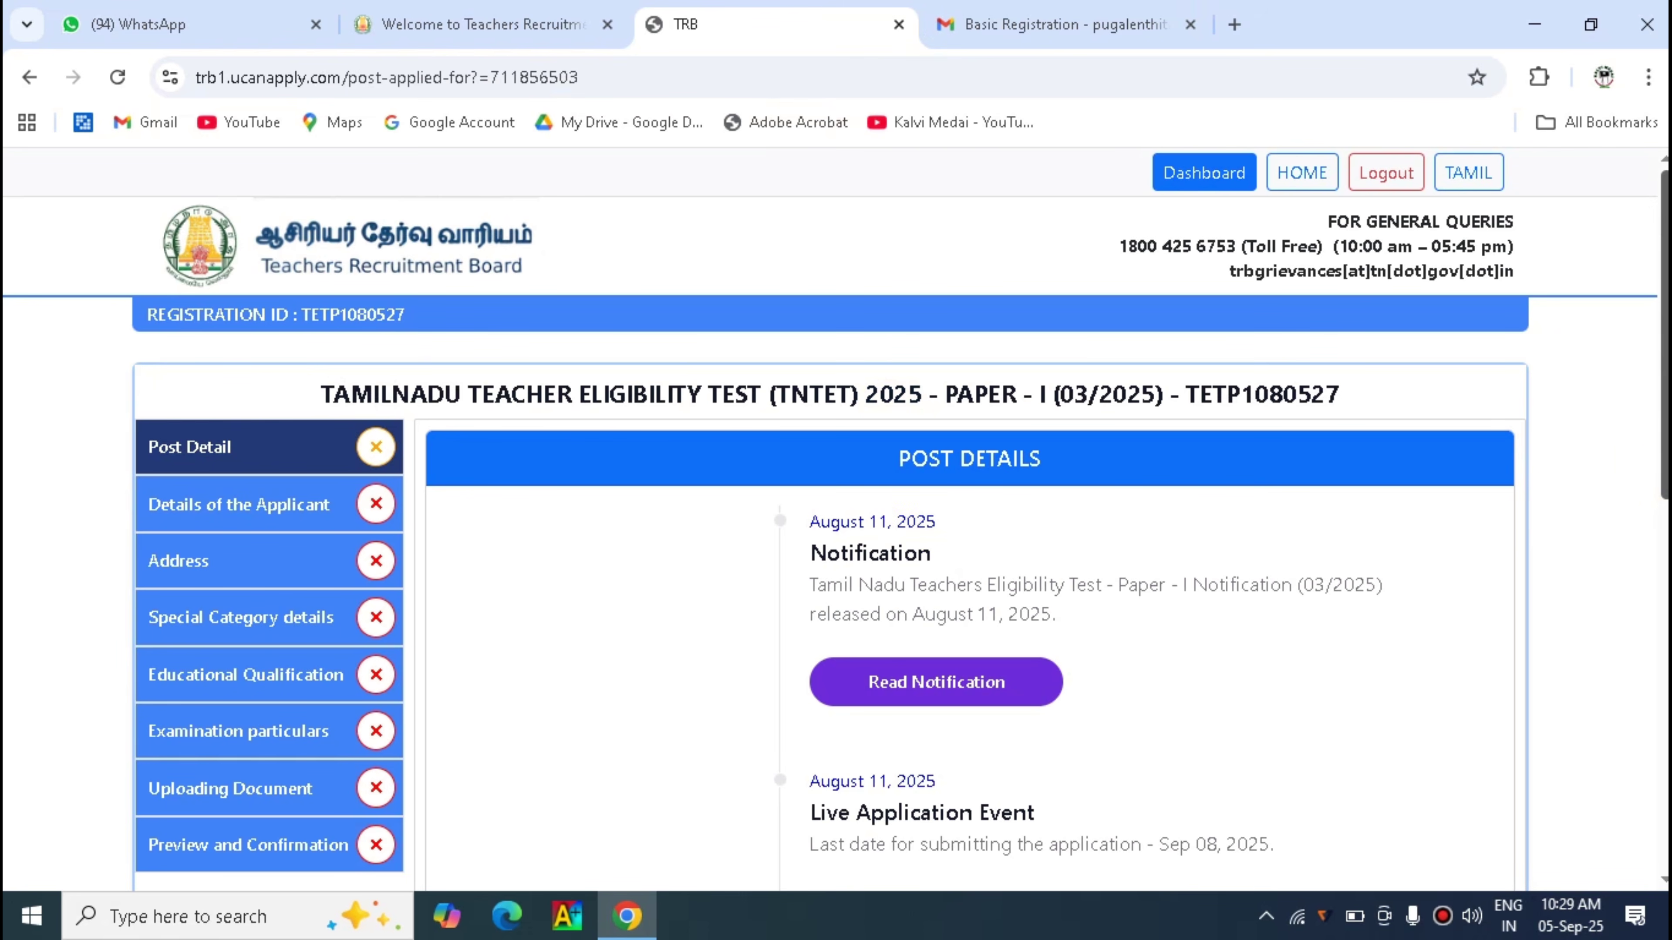
Scroll down and back up through the Post Details page
{"action": "scroll", "coordinate": [1646, 487], "scroll_direction": "down", "scroll_amount": 3}
{"action": "scroll", "coordinate": [1047, 614], "scroll_direction": "down", "scroll_amount": 6}
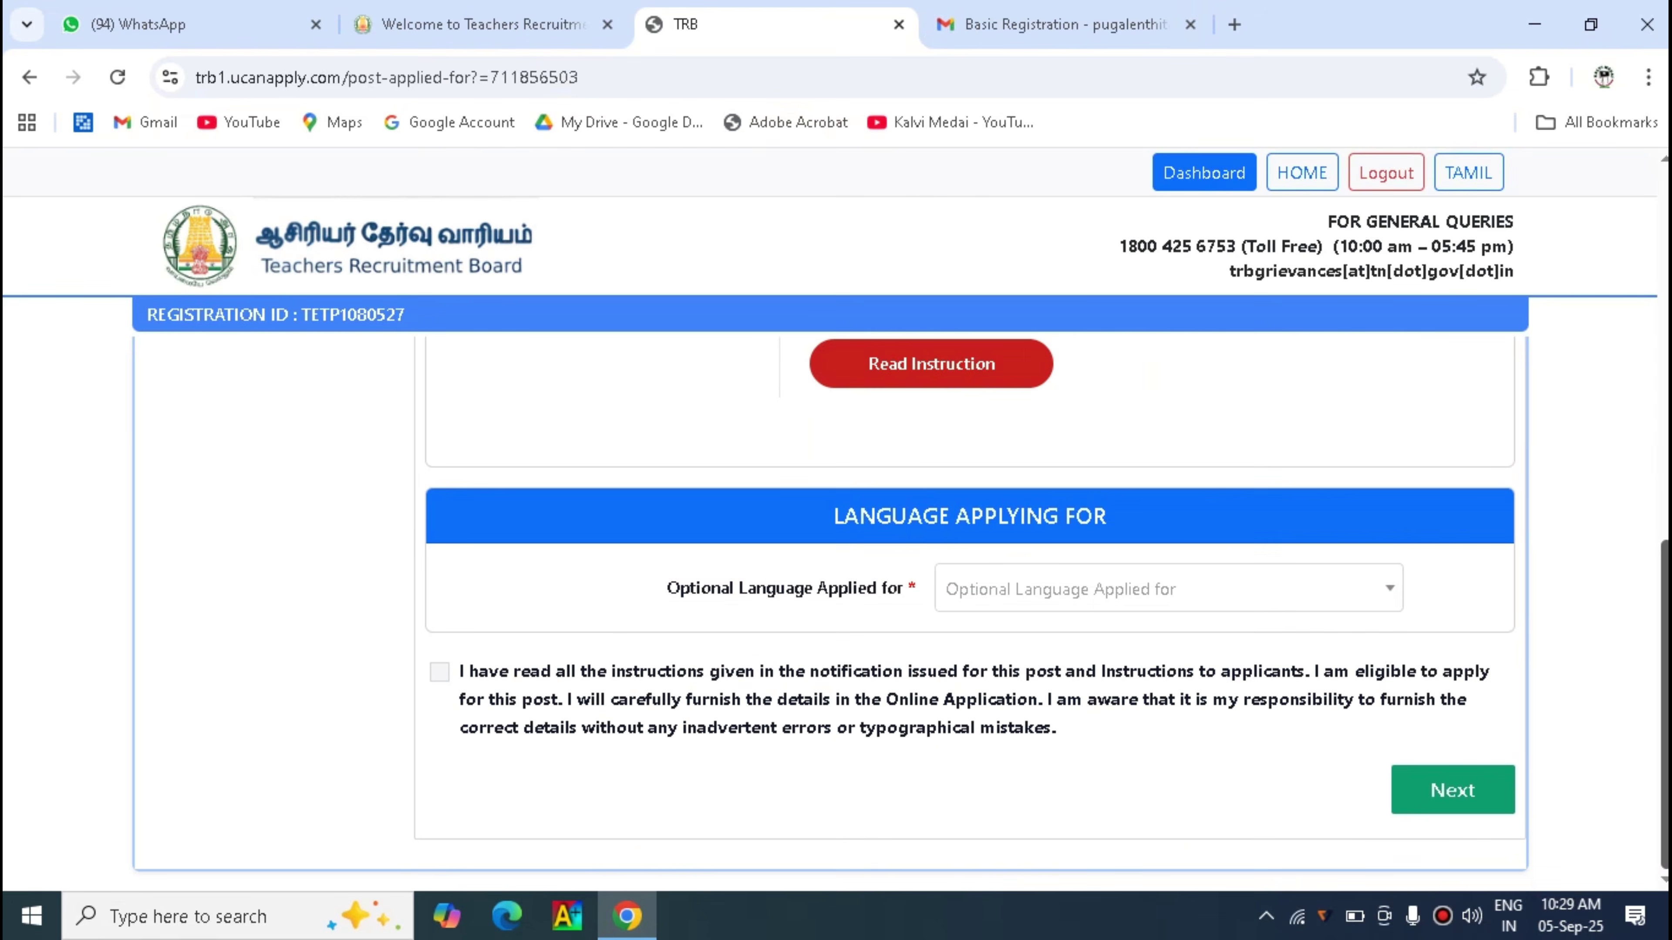
{"action": "scroll", "coordinate": [1046, 614], "scroll_direction": "up", "scroll_amount": 8}
{"action": "scroll", "coordinate": [836, 527], "scroll_direction": "up", "scroll_amount": 2}
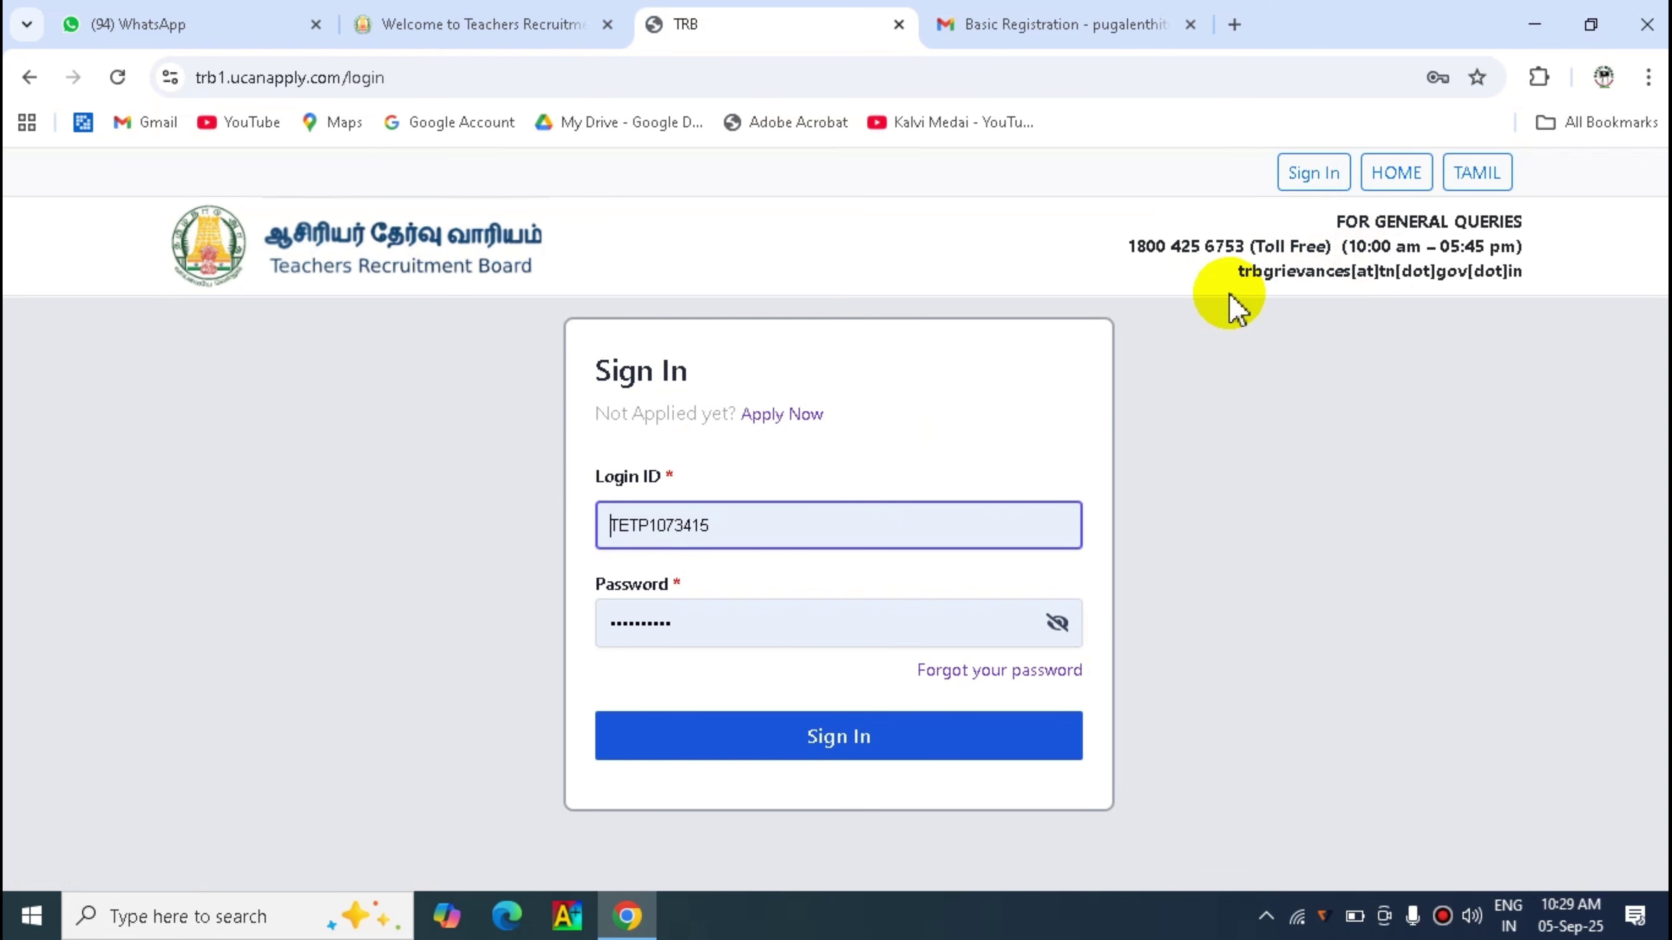
Open the portal's Sign In page in a new tab via Apply Online on the TRB website
{"action": "left_click", "coordinate": [1032, 20]}
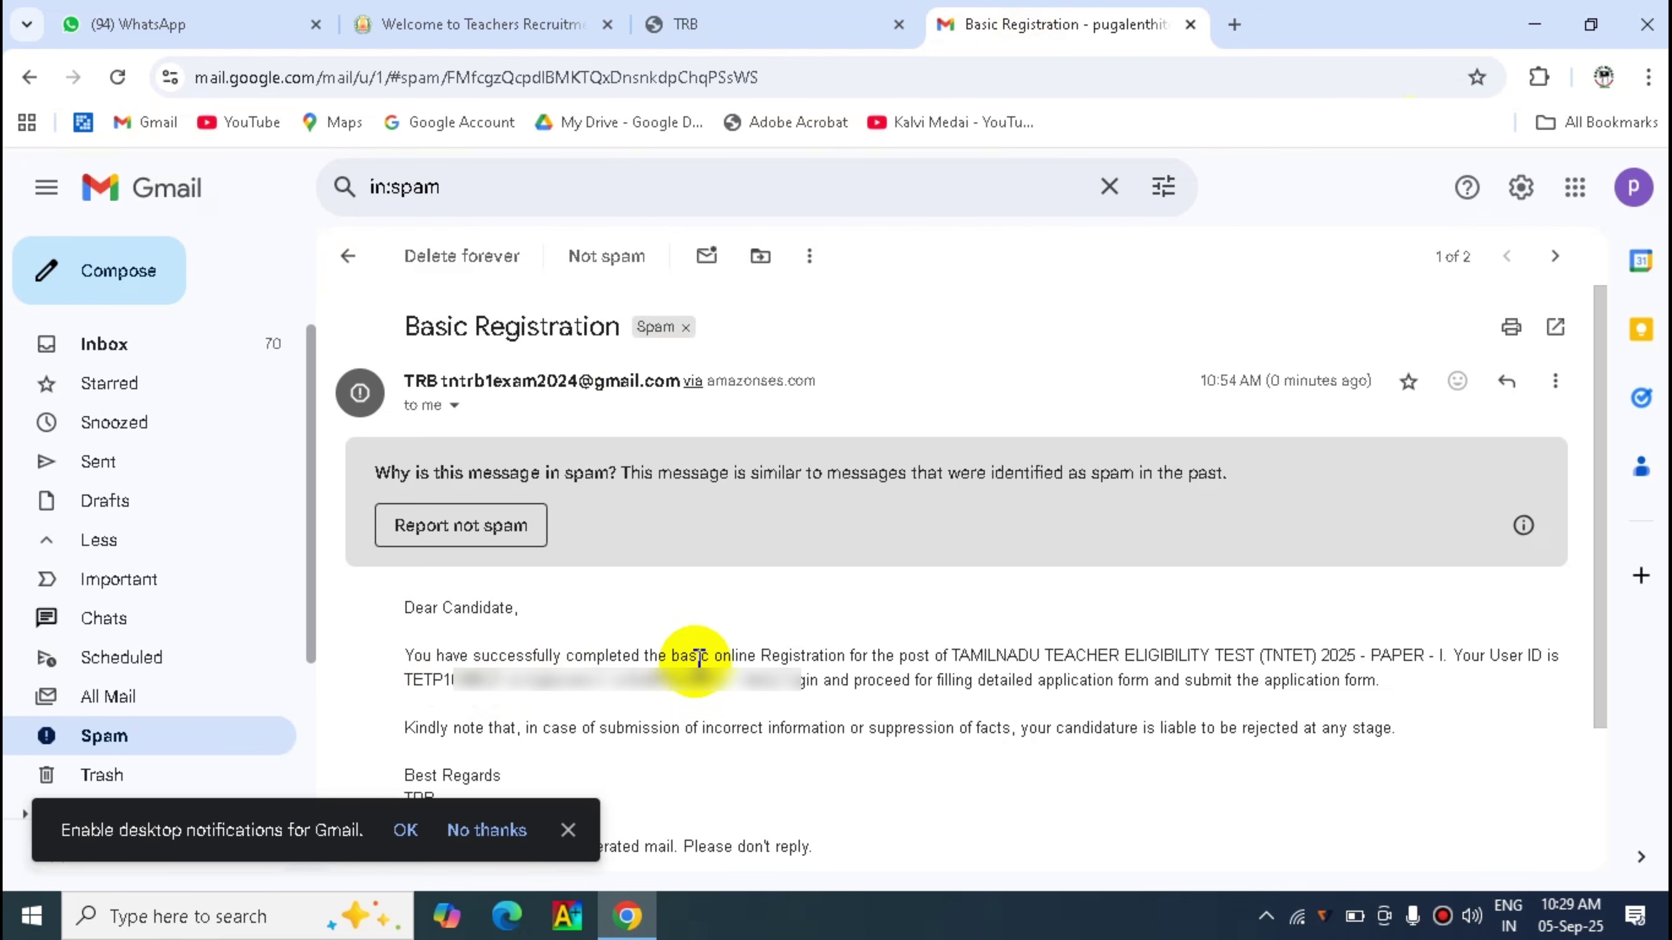
{"action": "left_click", "coordinate": [540, 28]}
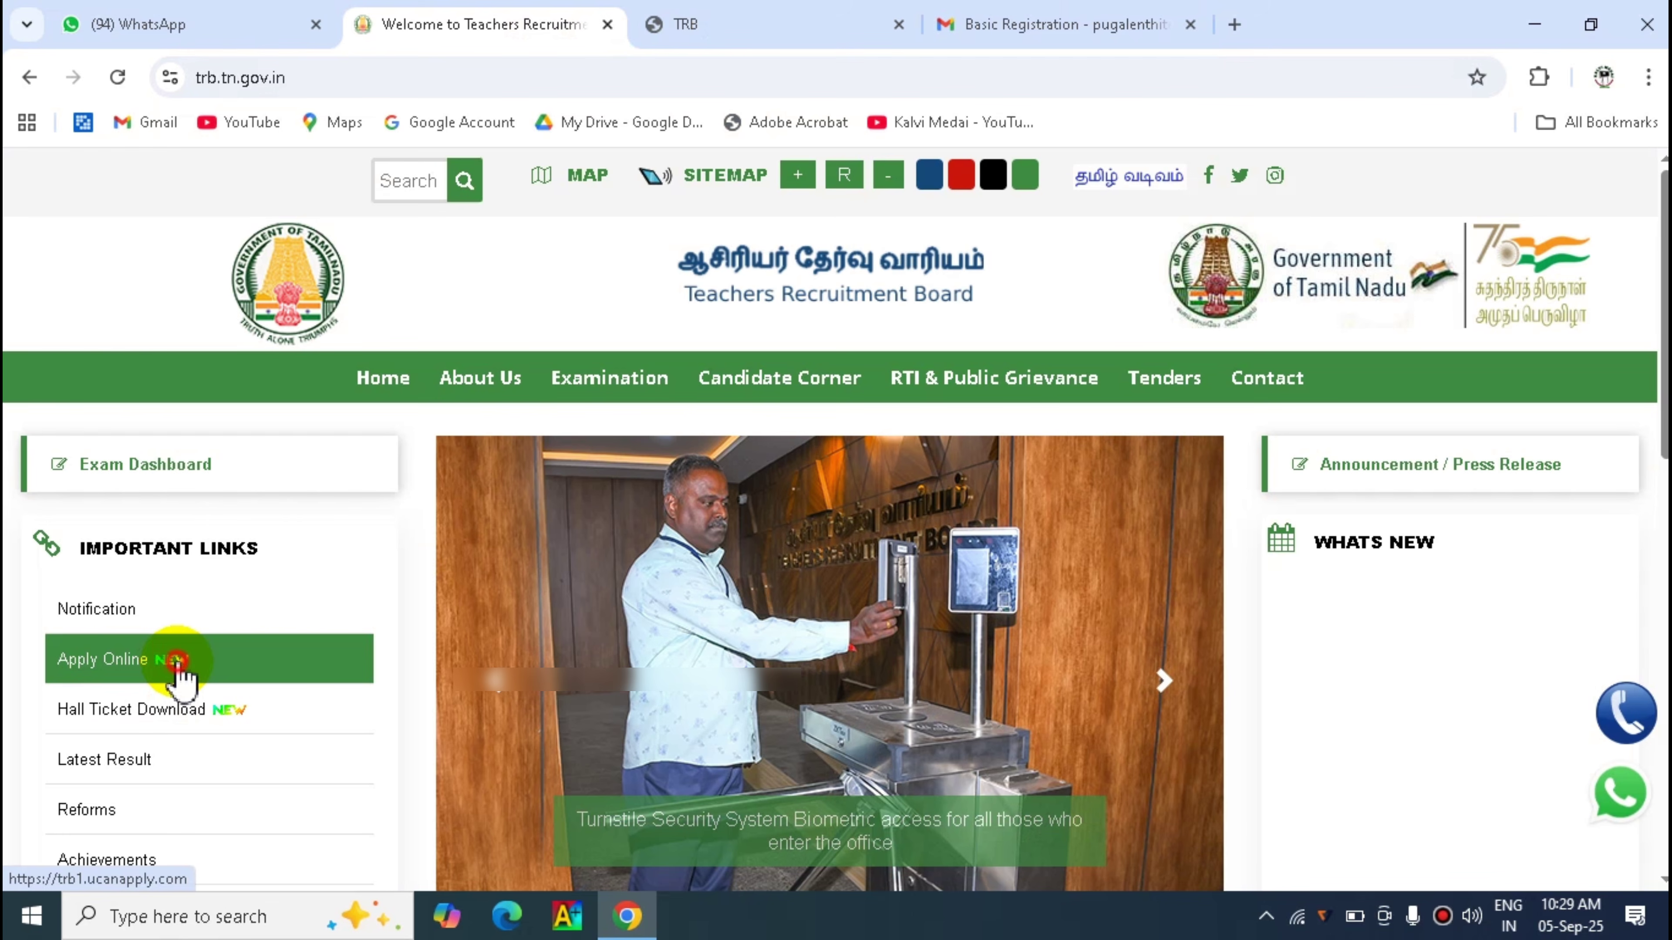
{"action": "left_click", "coordinate": [179, 679]}
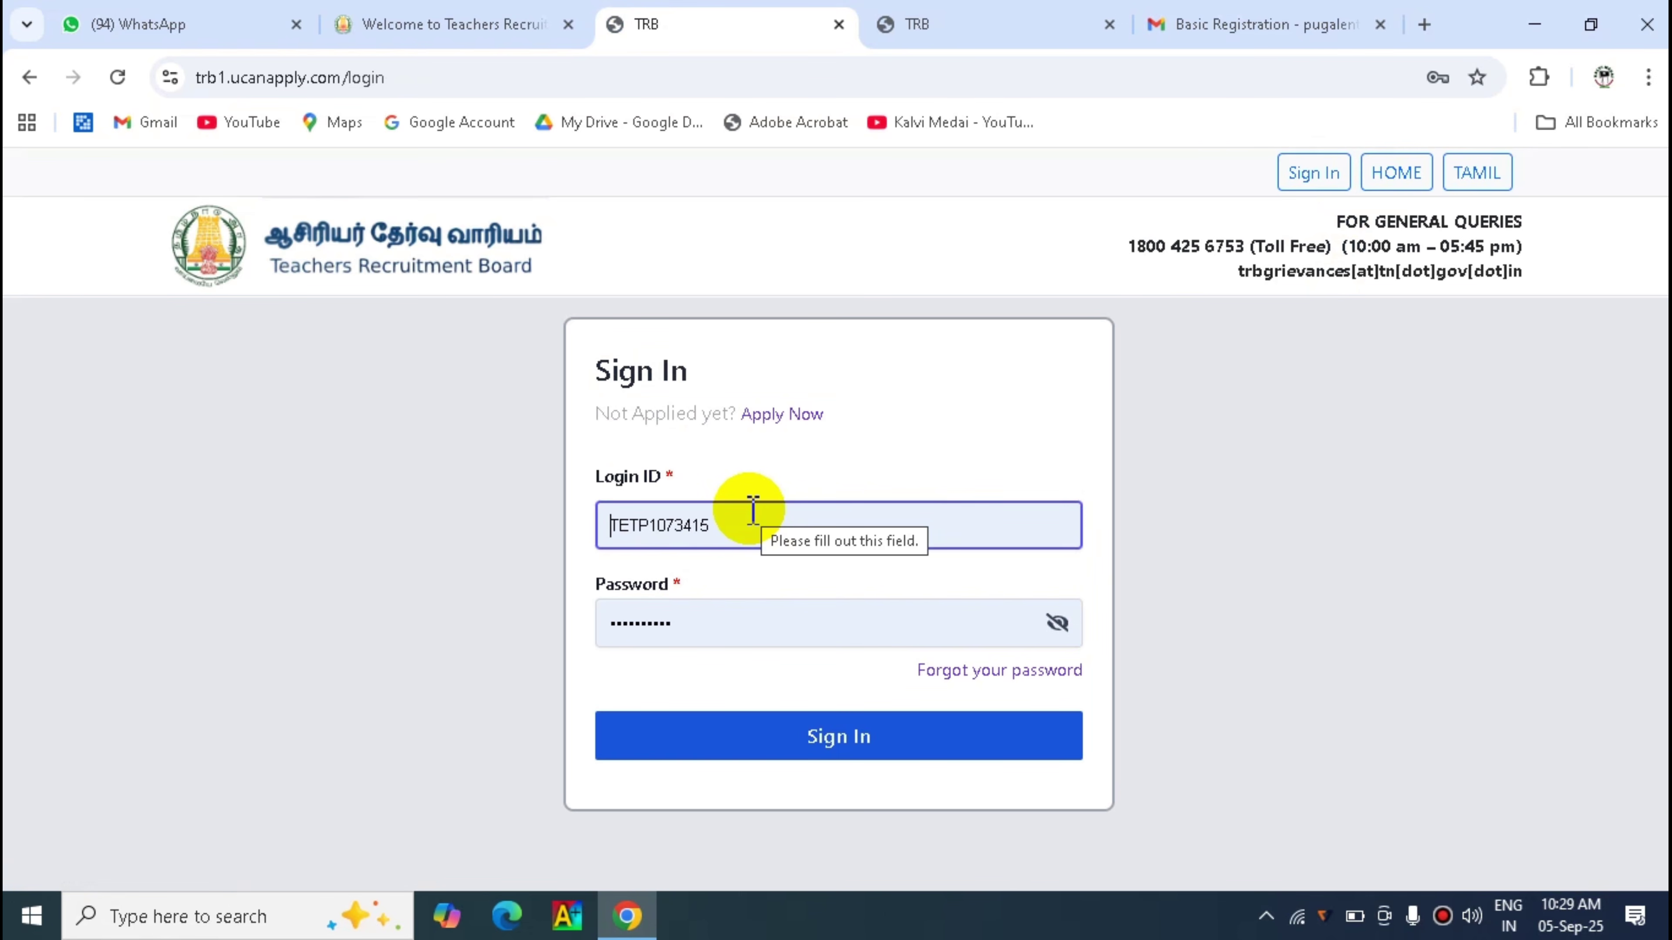
Copy the User ID from the registration e-mail into the Login ID field
{"action": "left_click", "coordinate": [1200, 33]}
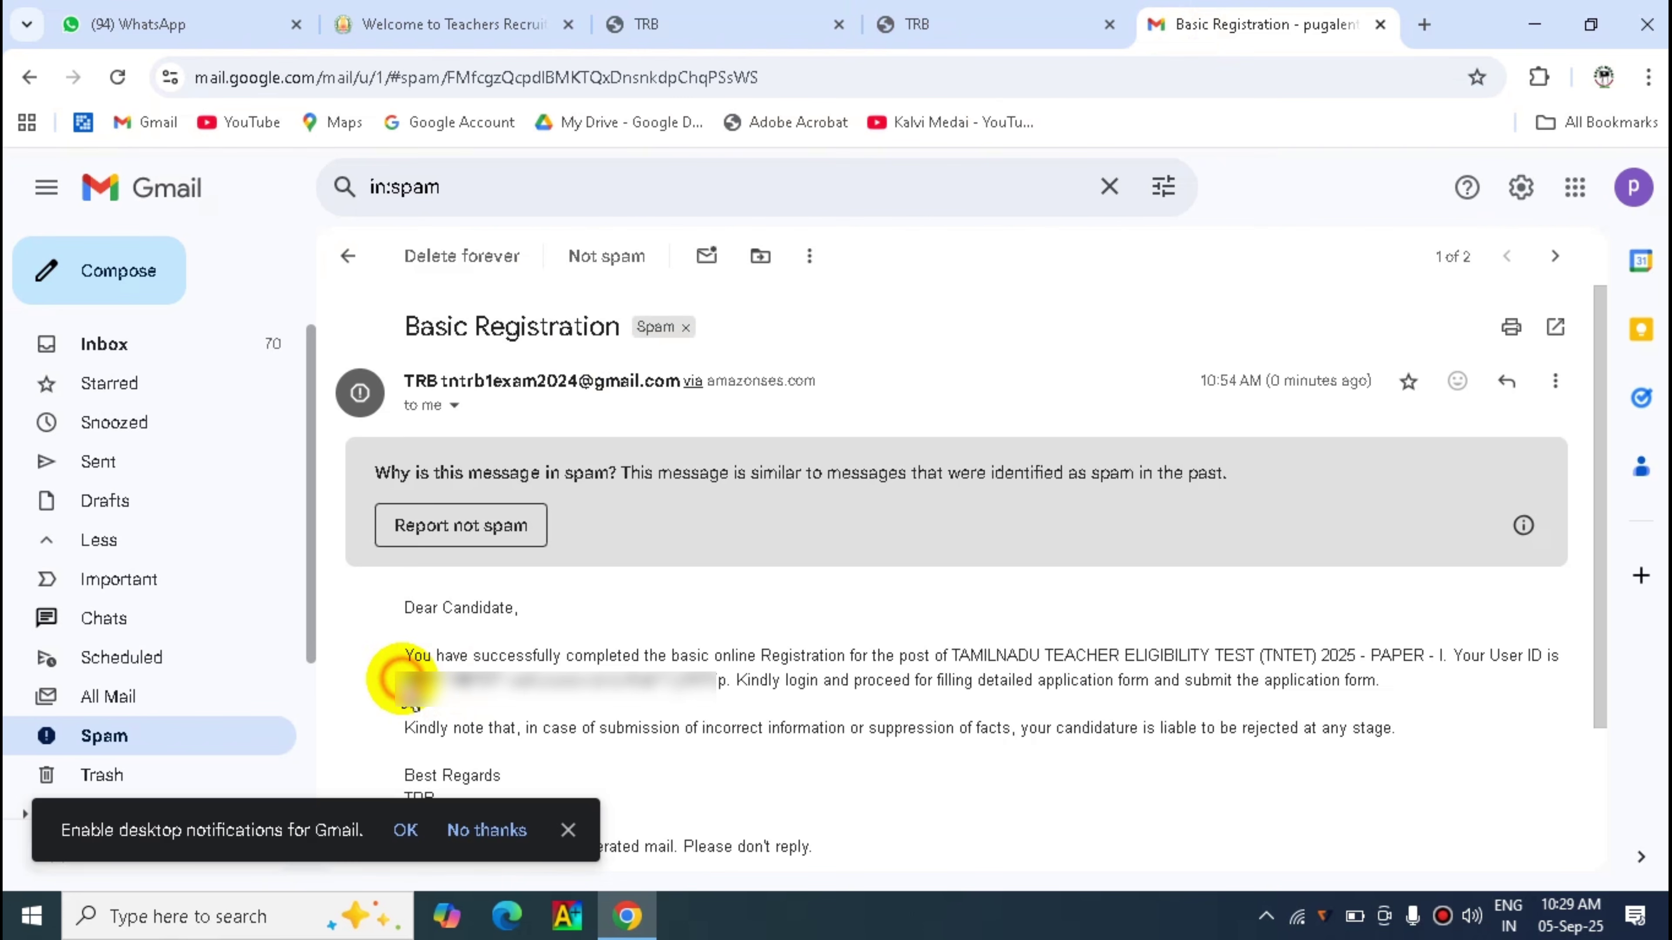
{"action": "double_click", "coordinate": [409, 671]}
{"action": "left_click", "coordinate": [409, 670]}
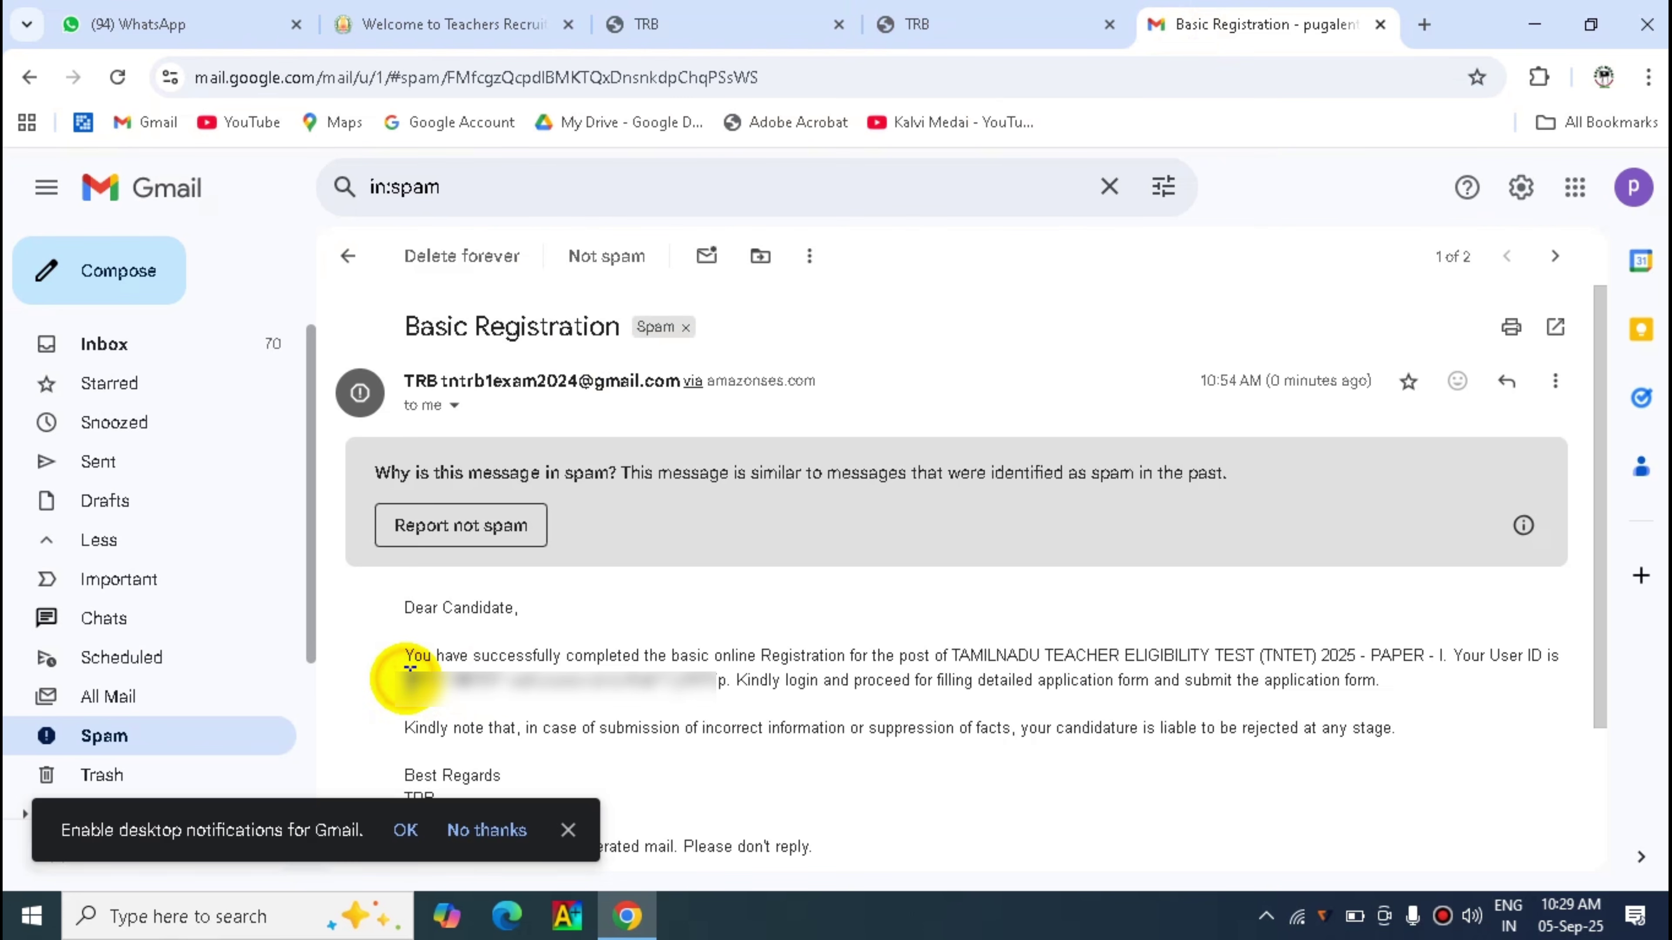
{"action": "double_click", "coordinate": [409, 670]}
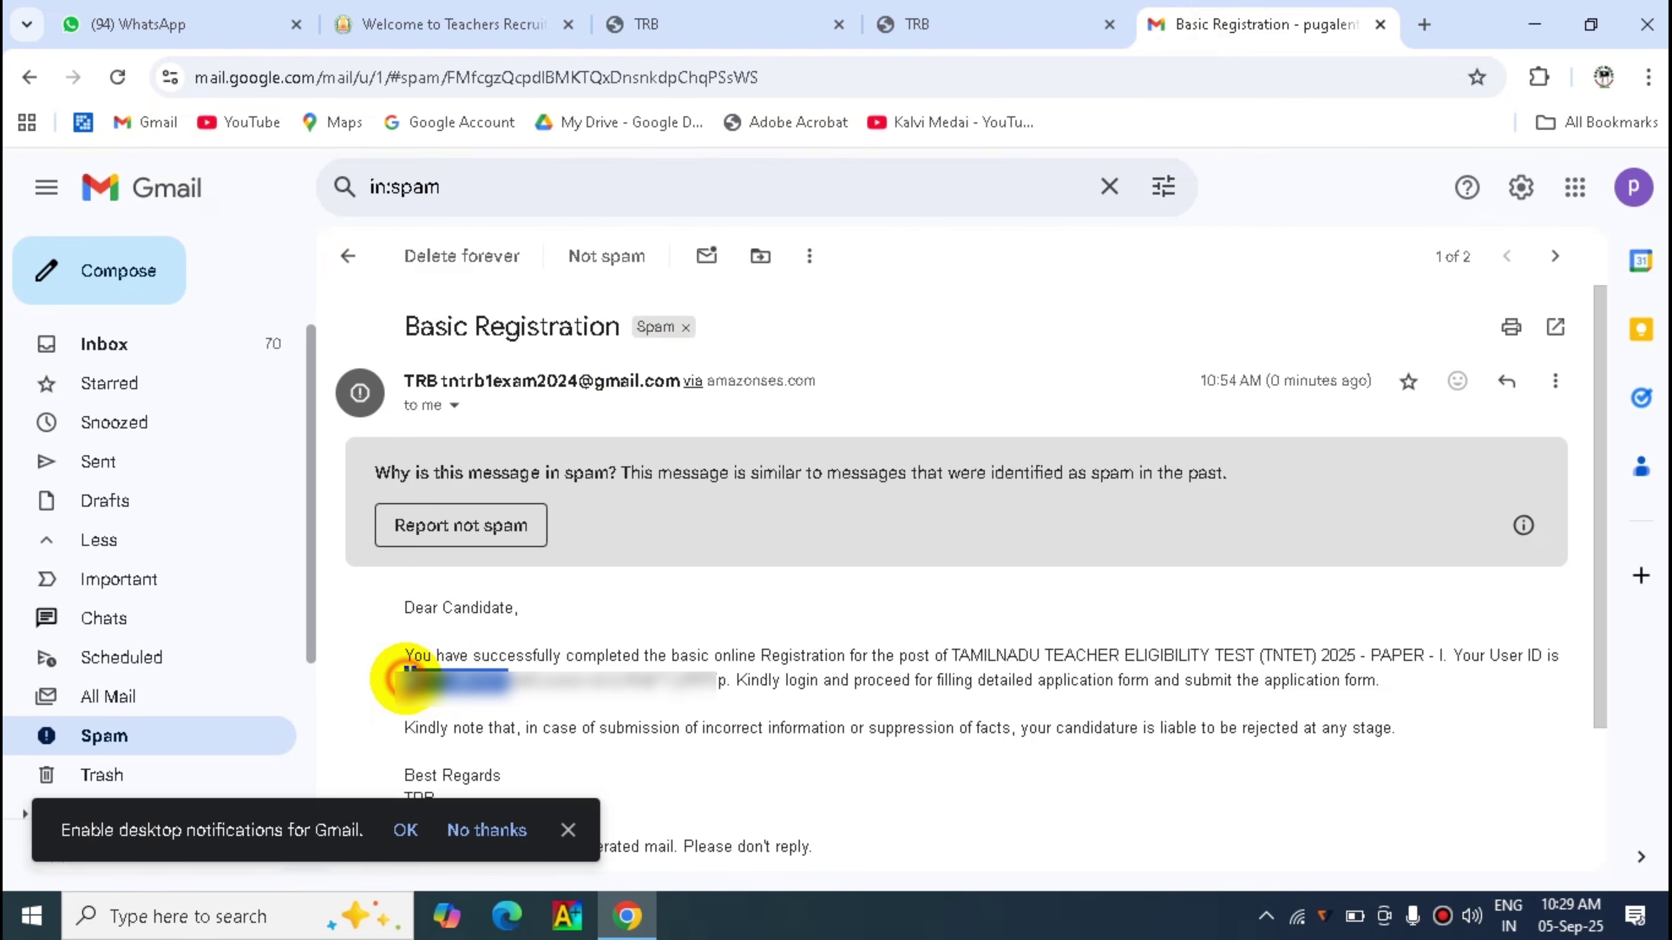
{"action": "left_click", "coordinate": [690, 20]}
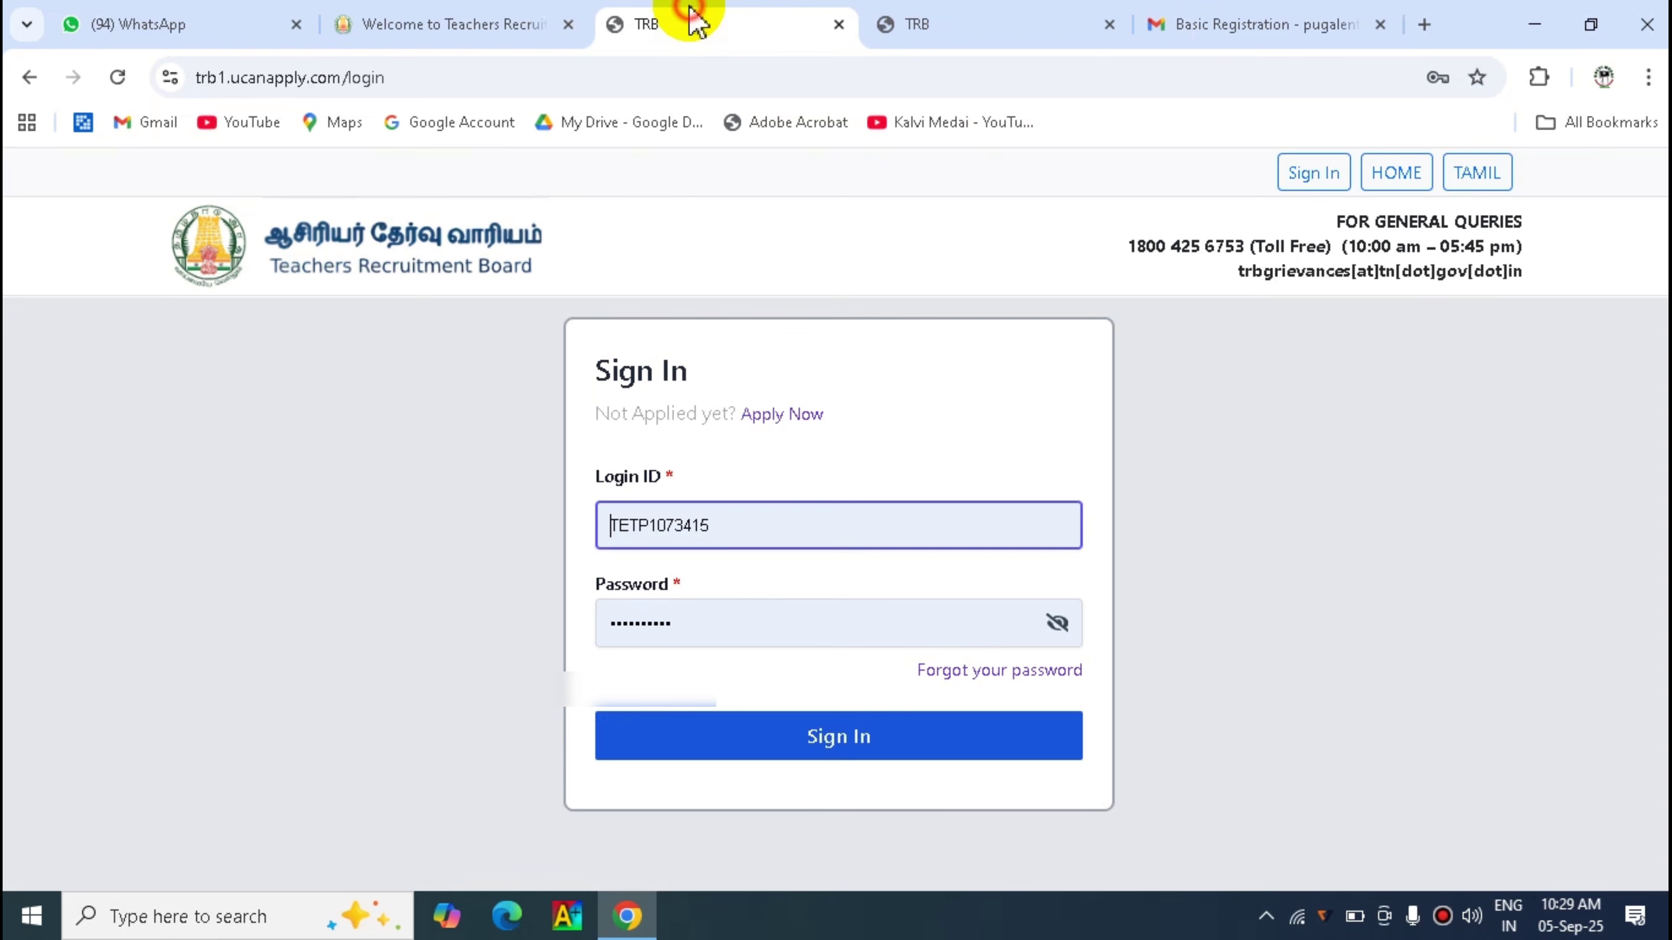
{"action": "left_click", "coordinate": [738, 543]}
{"action": "key", "text": "BackSpace"}
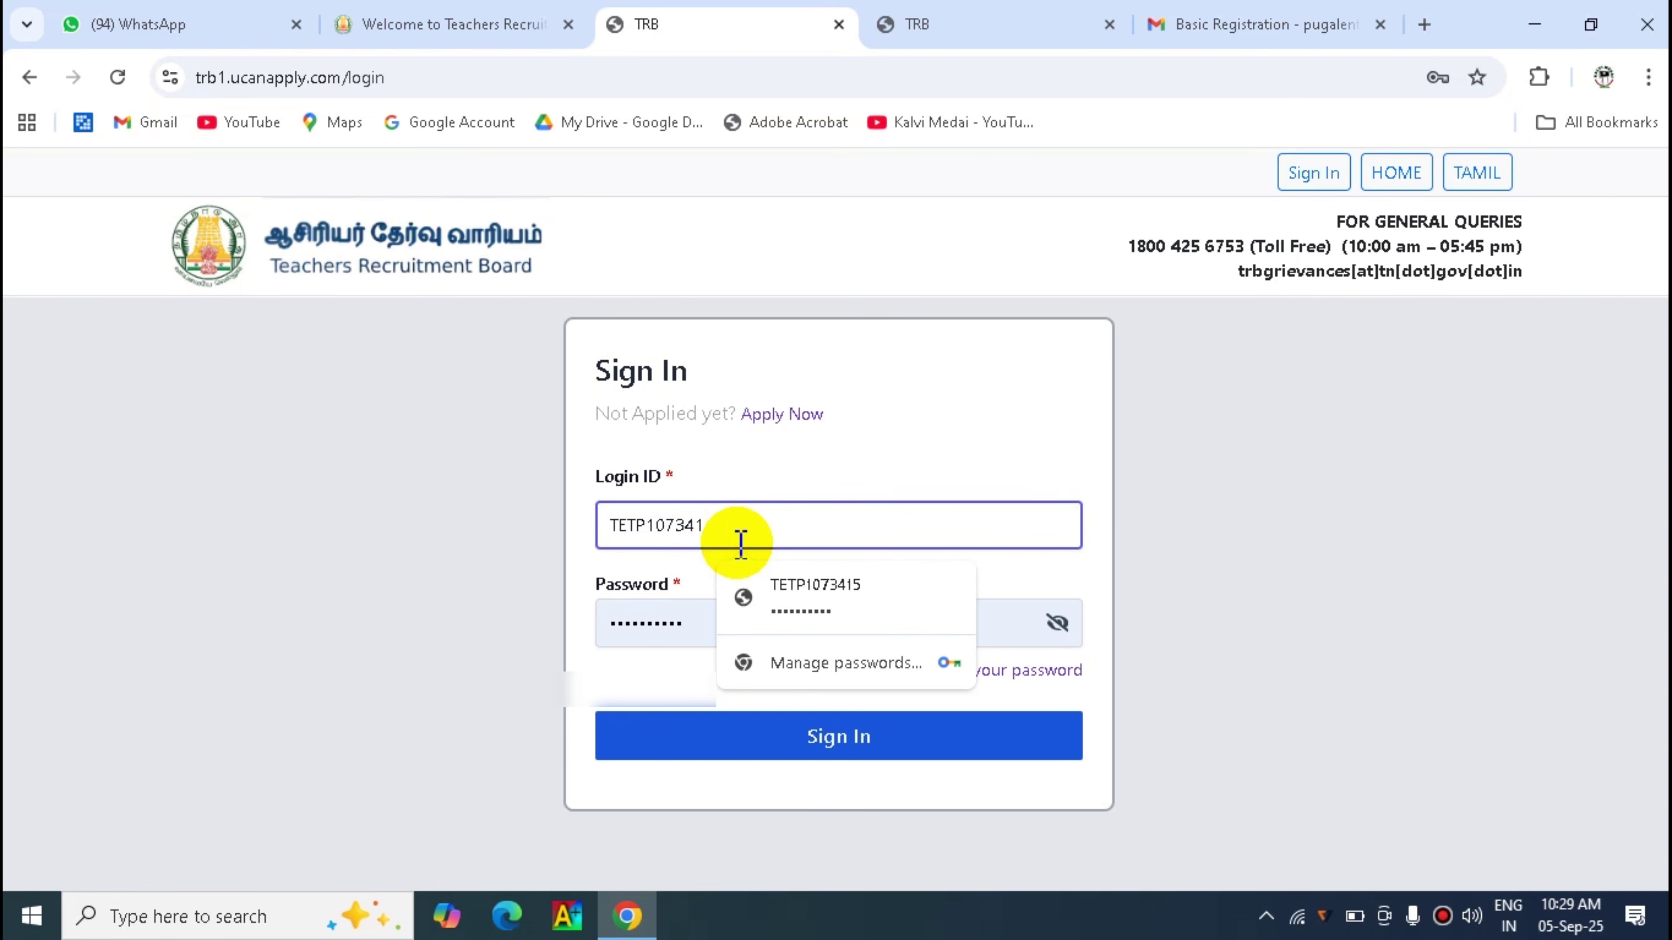
{"action": "key", "text": "BackSpace"}
{"action": "key", "text": "BackSpace"}
{"action": "key", "text": "BackSpace"}
{"action": "key", "text": "BackSpace"}
{"action": "key", "text": "BackSpace"}
{"action": "key", "text": "BackSpace"}
{"action": "key", "text": "BackSpace"}
{"action": "key", "text": "BackSpace"}
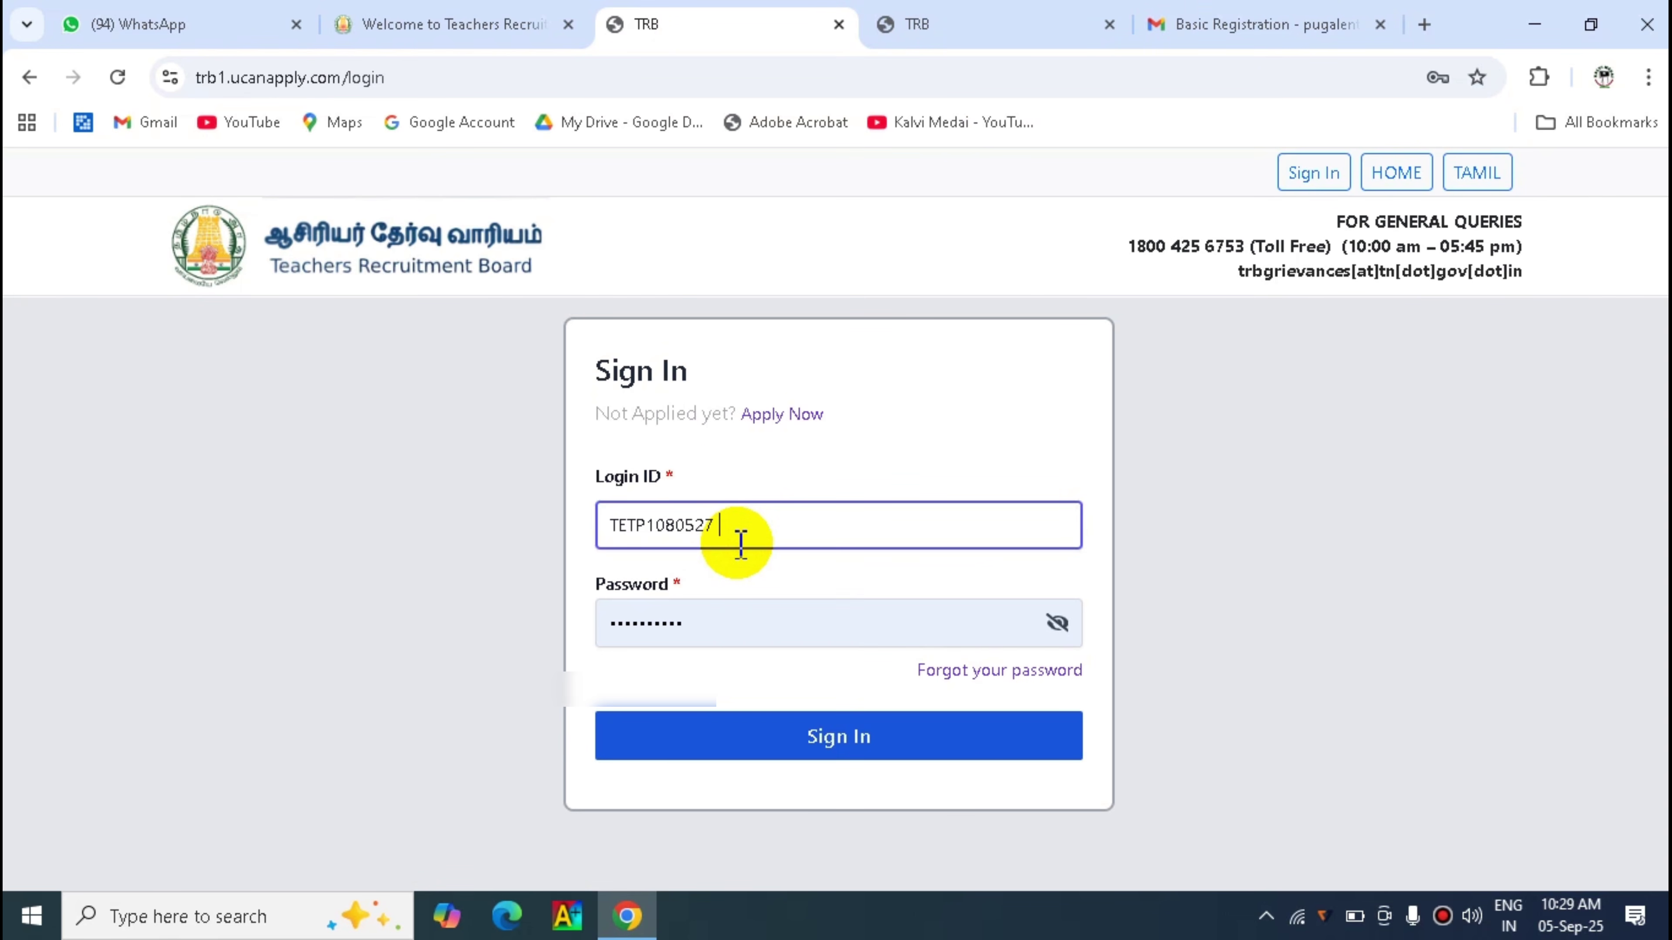
Paste the e-mailed password into the Password field, check it, and sign in
{"action": "left_click", "coordinate": [1228, 25]}
{"action": "left_click", "coordinate": [632, 668]}
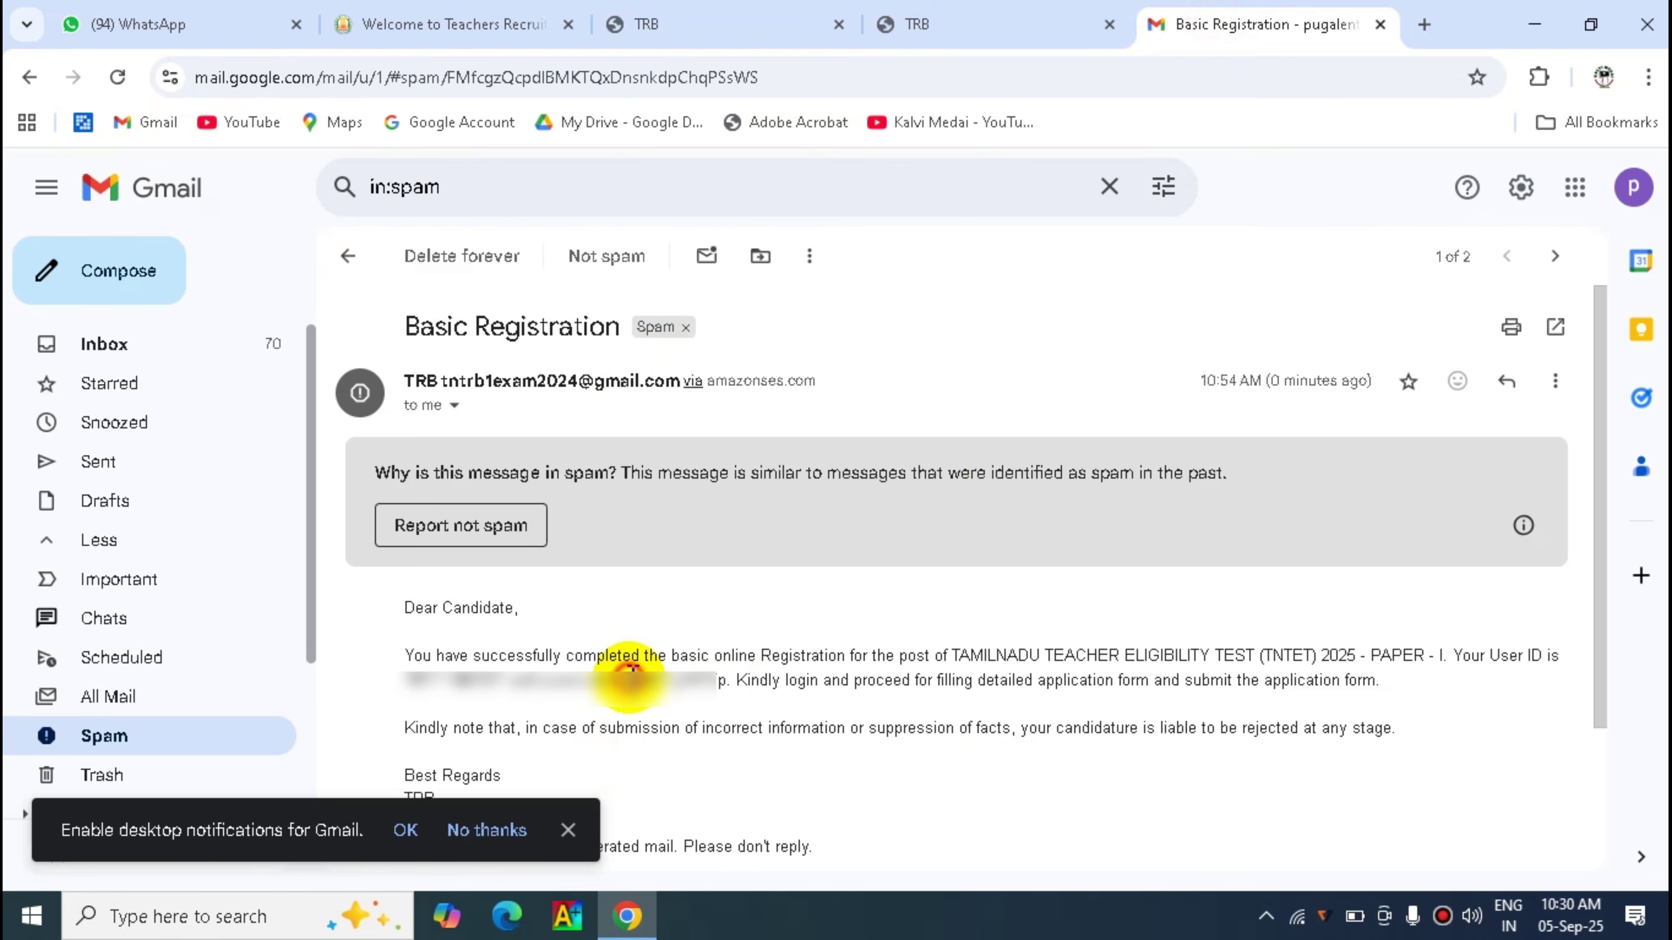
{"action": "double_click", "coordinate": [632, 668]}
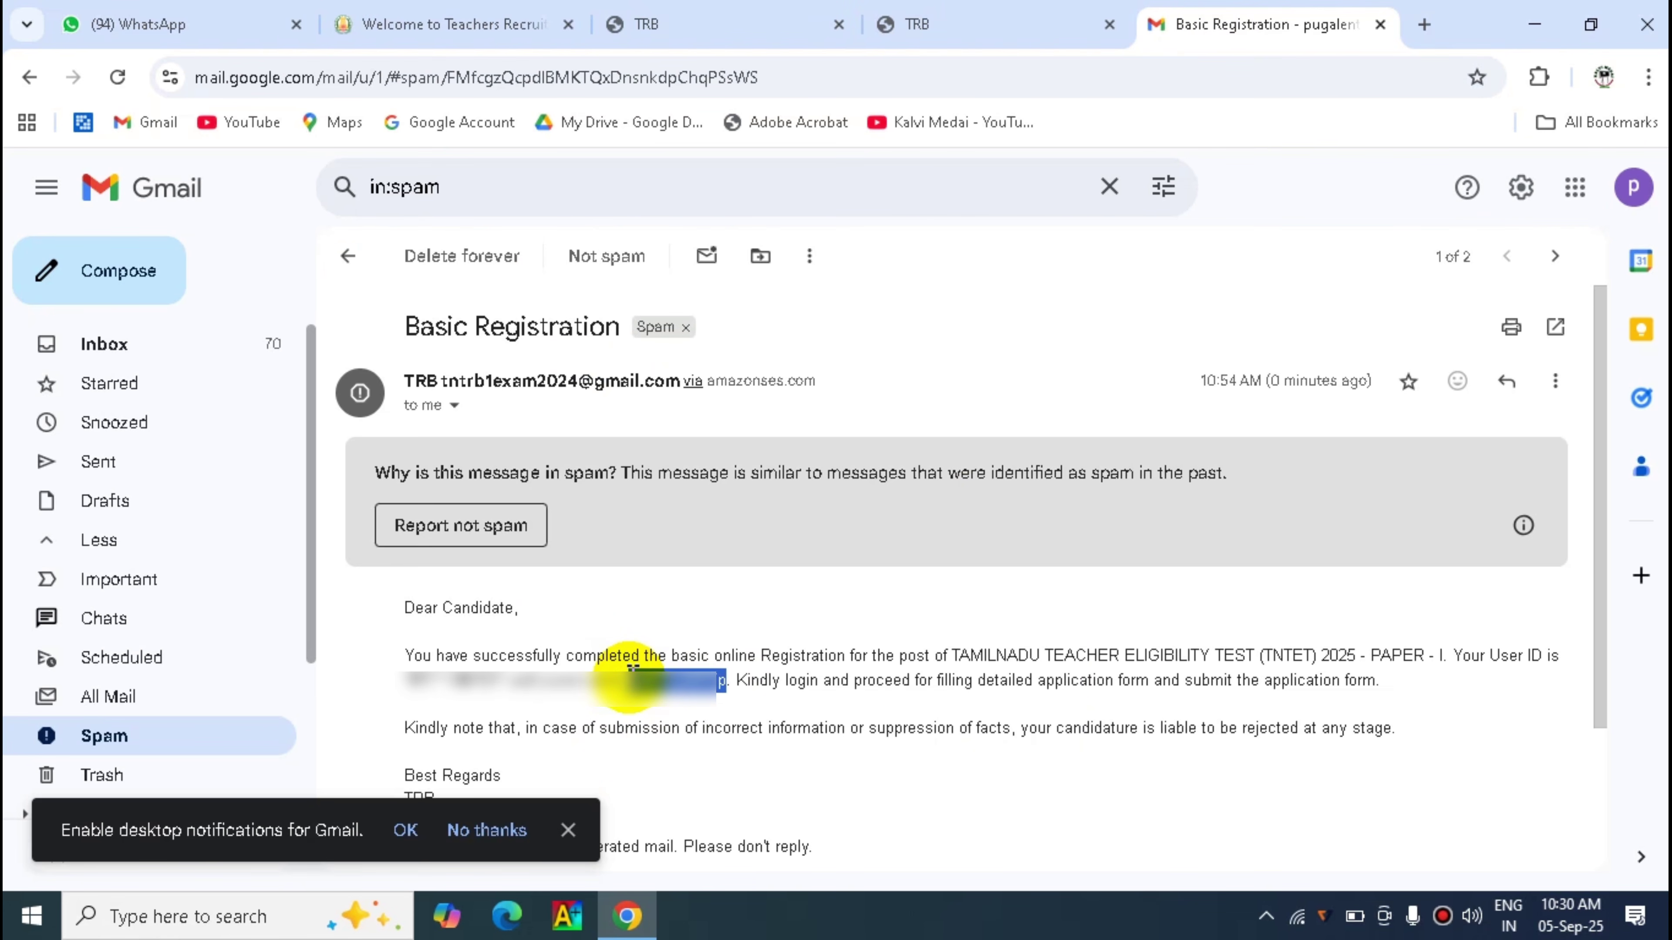
{"action": "left_click", "coordinate": [790, 27]}
{"action": "left_click", "coordinate": [711, 632]}
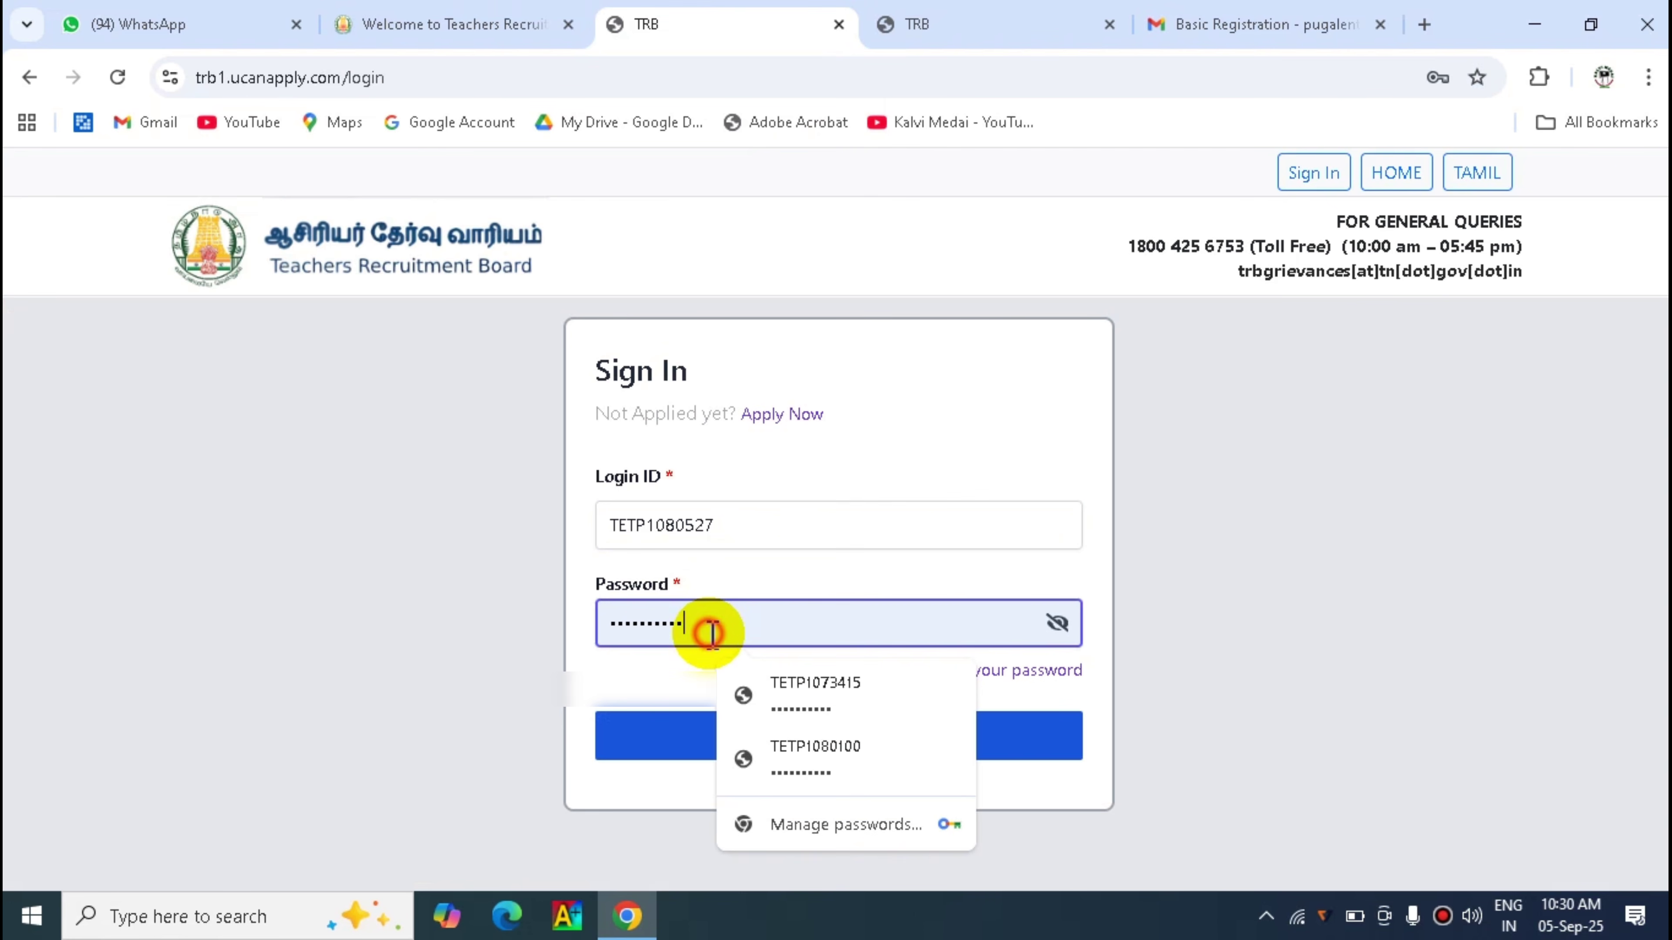
{"action": "key", "text": "ctrl+a"}
{"action": "key", "text": "BackSpace"}
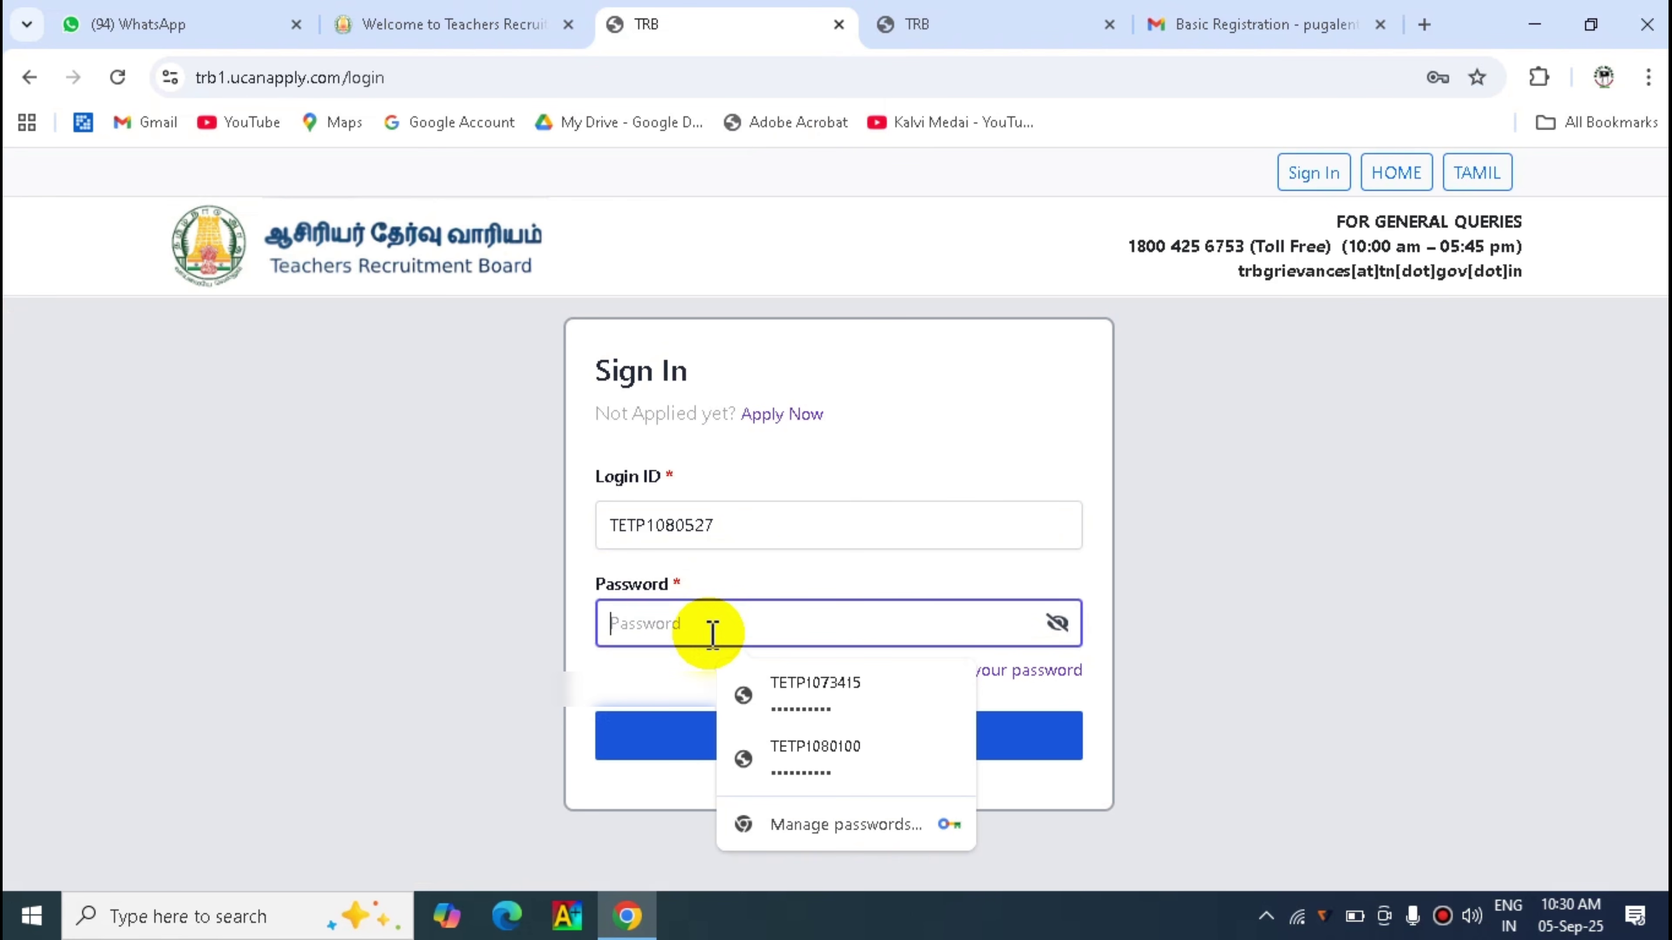
{"action": "key", "text": "ctrl+v"}
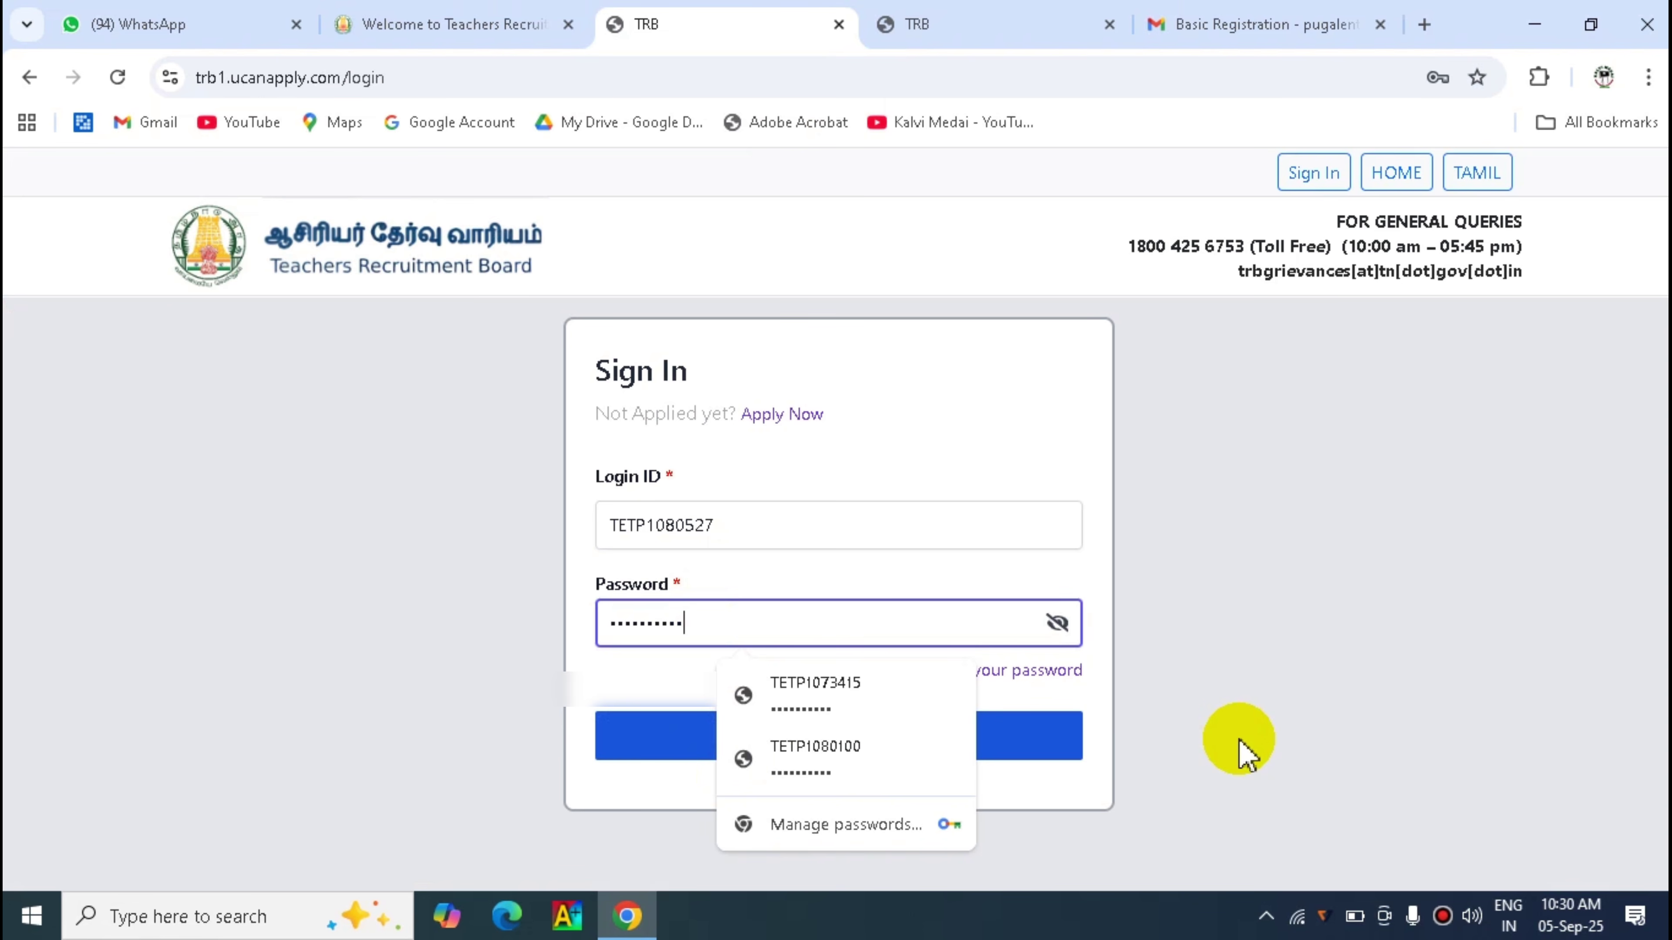
{"action": "left_click", "coordinate": [1246, 754]}
{"action": "left_click", "coordinate": [1056, 622]}
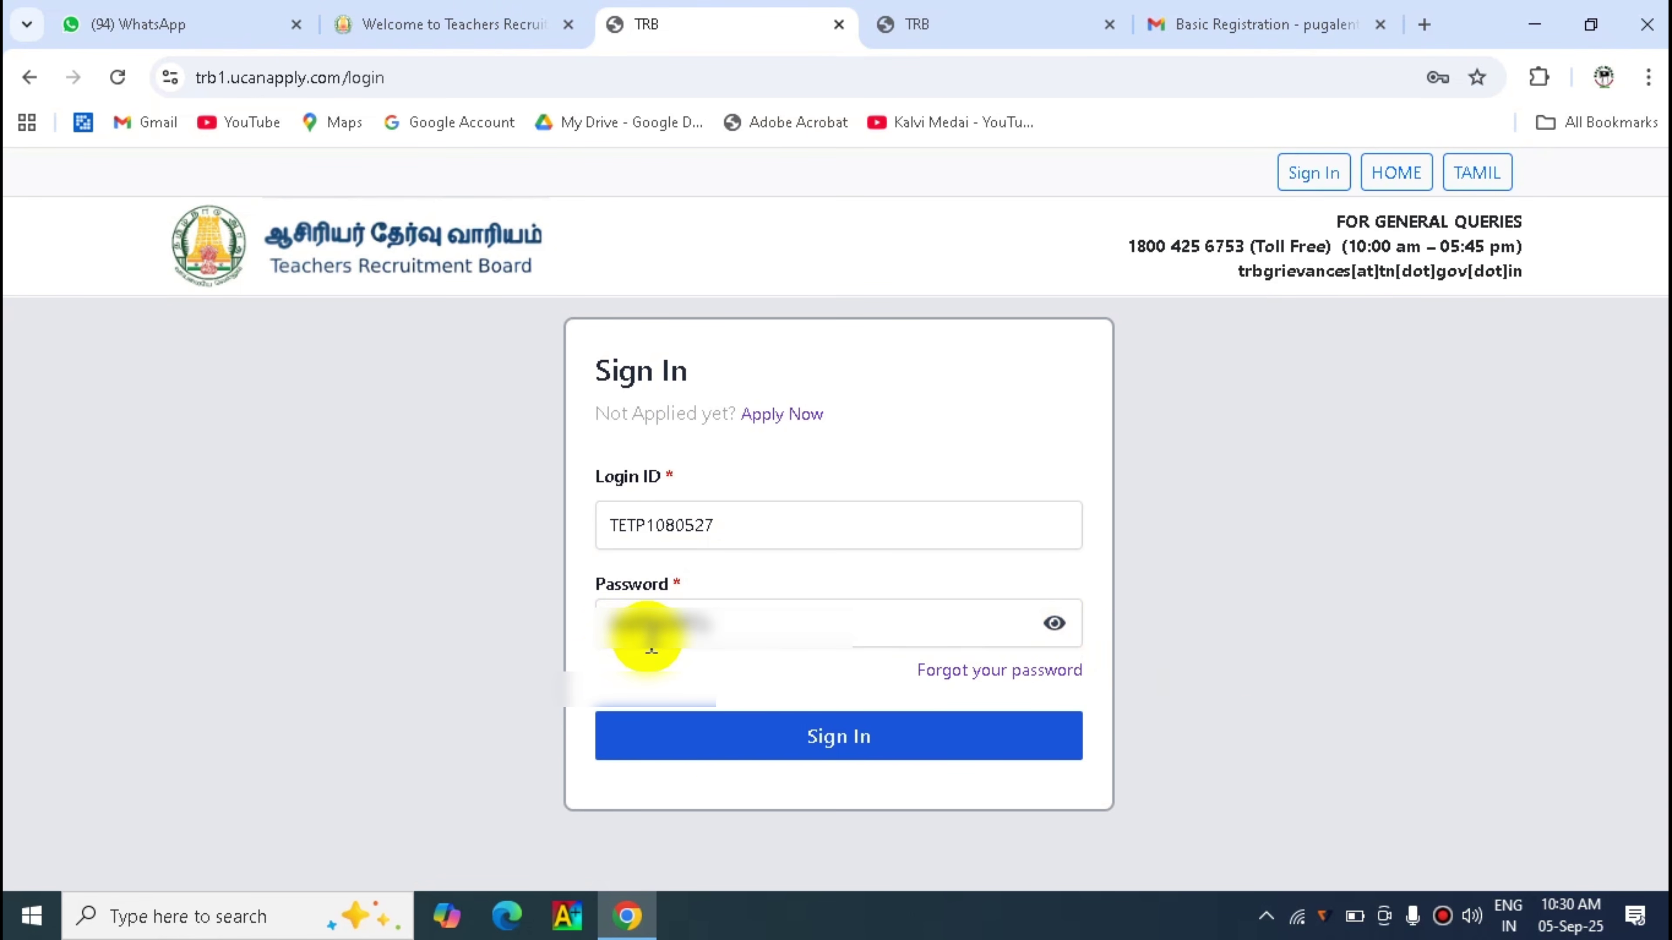
{"action": "left_click", "coordinate": [1267, 23]}
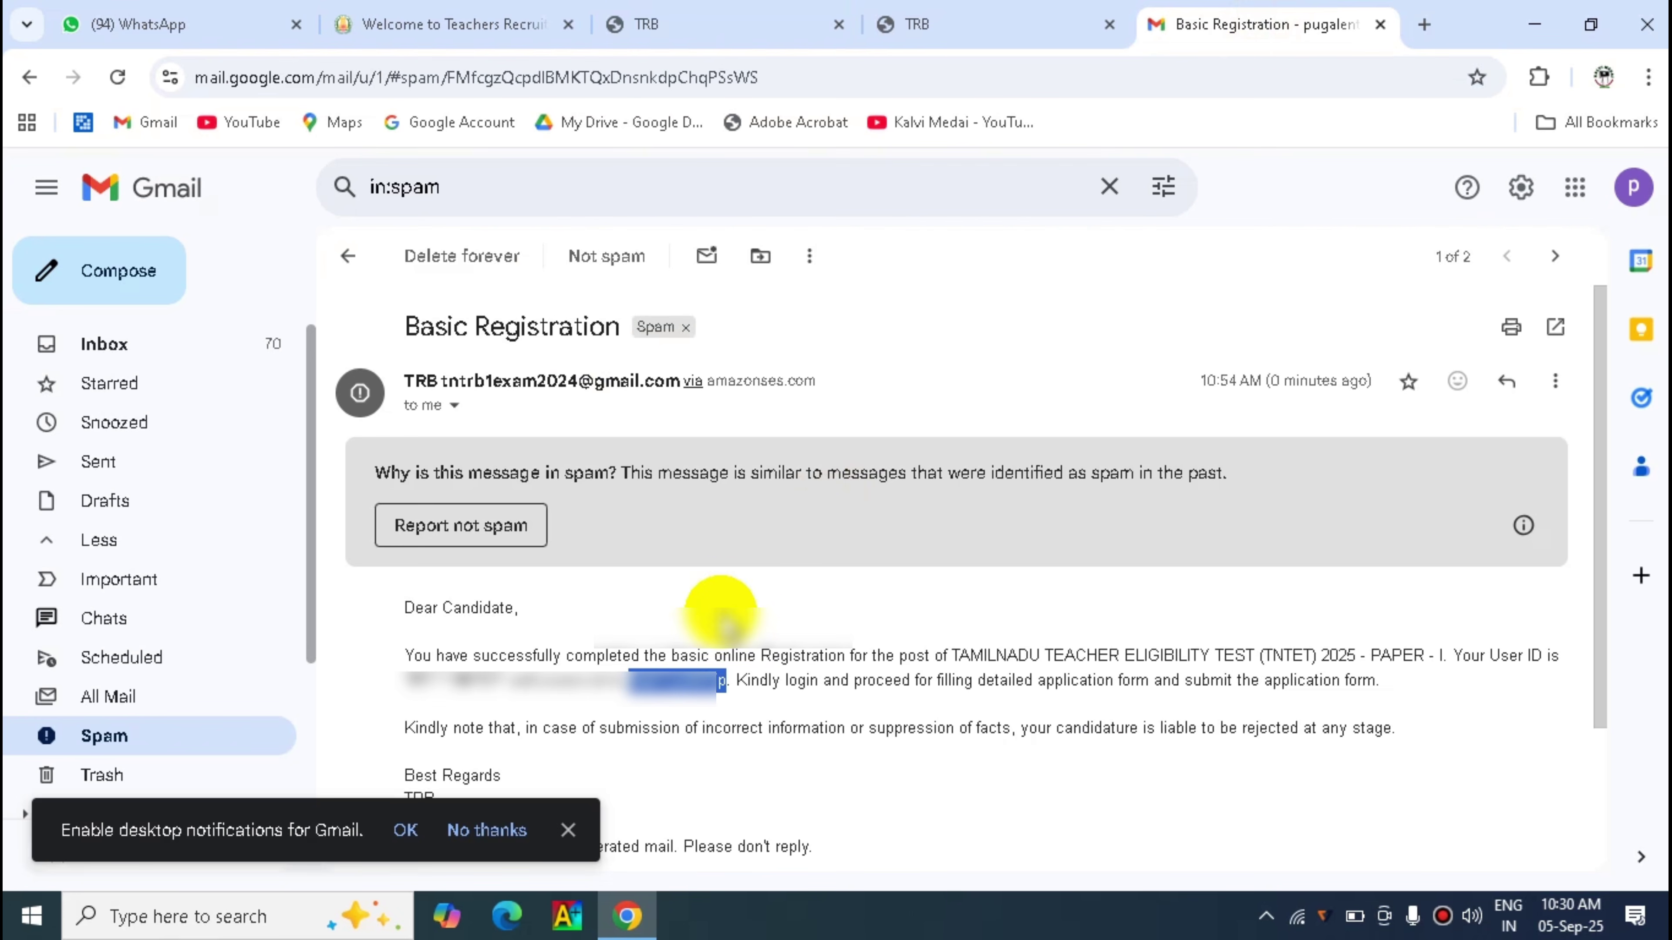
{"action": "left_click", "coordinate": [736, 27]}
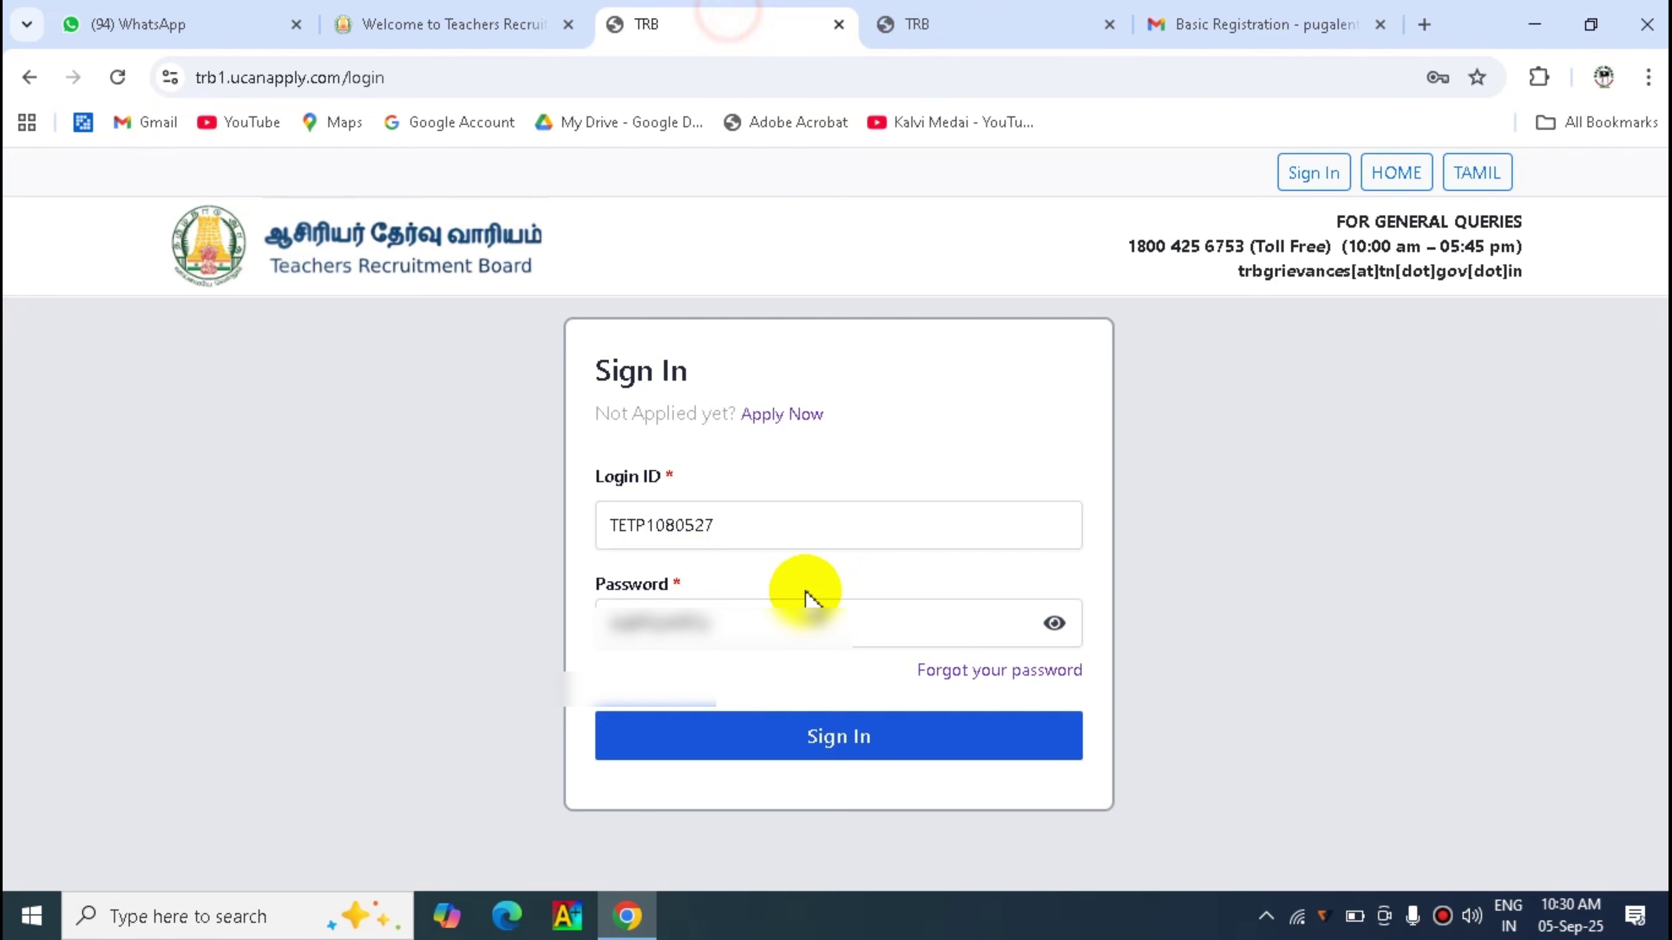
{"action": "left_click", "coordinate": [846, 741]}
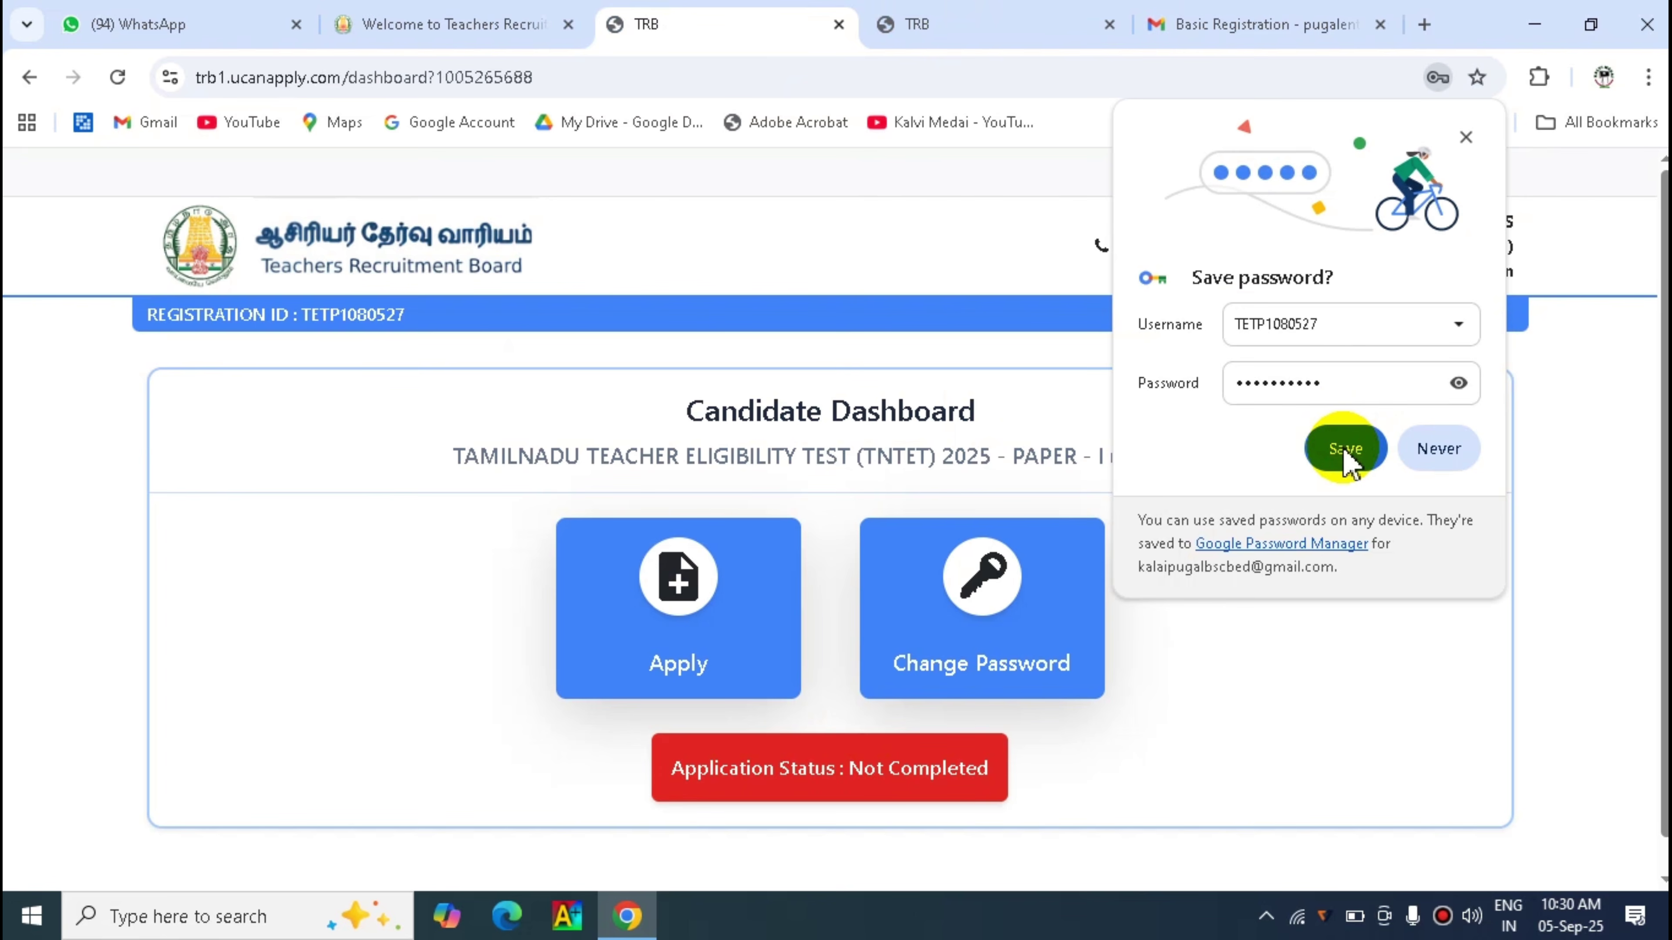
Save the login in the browser and start the Paper I application, reviewing the Post Details page
{"action": "left_click", "coordinate": [1343, 446]}
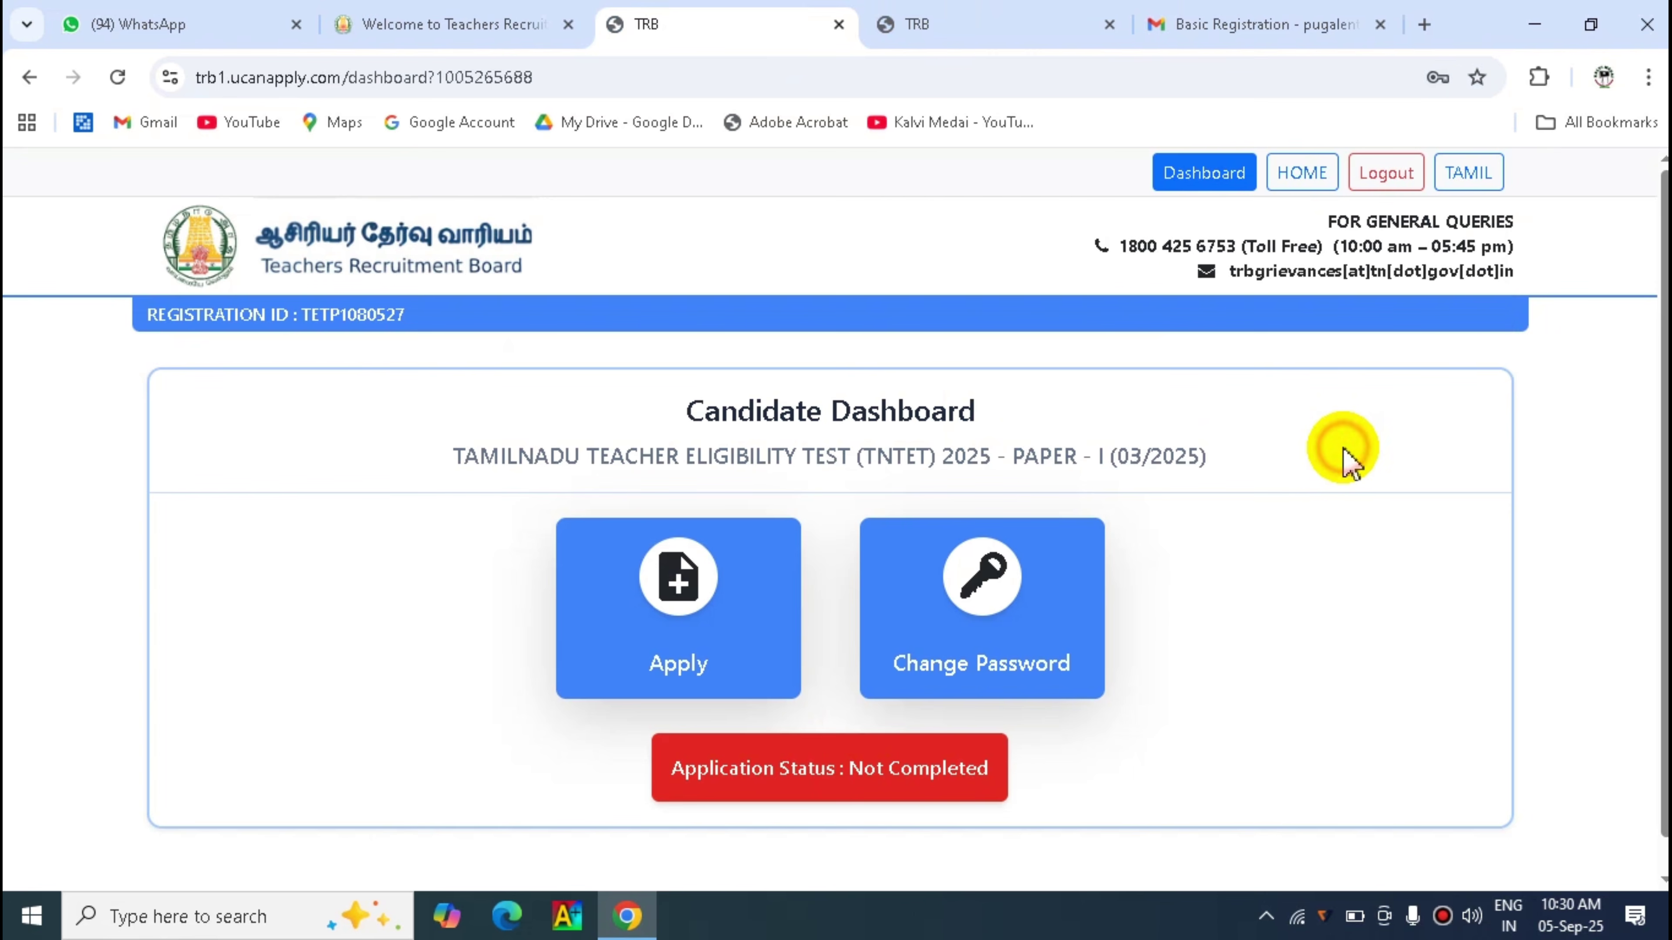
{"action": "left_click", "coordinate": [702, 631]}
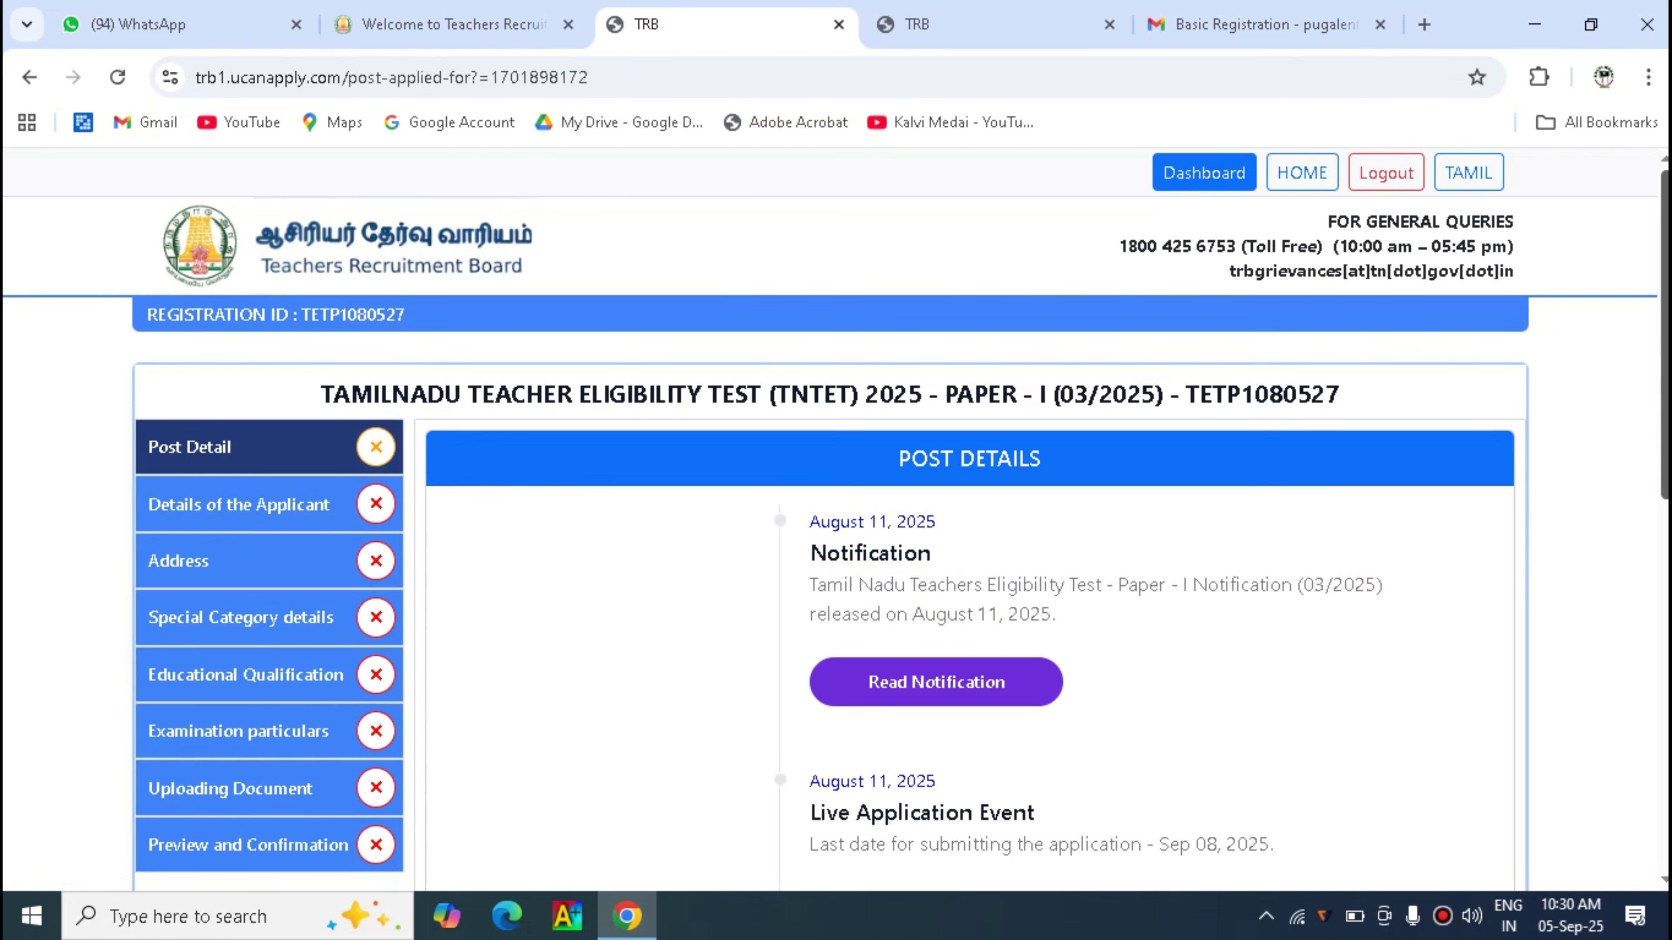
{"action": "scroll", "coordinate": [1202, 560], "scroll_direction": "down", "scroll_amount": 2}
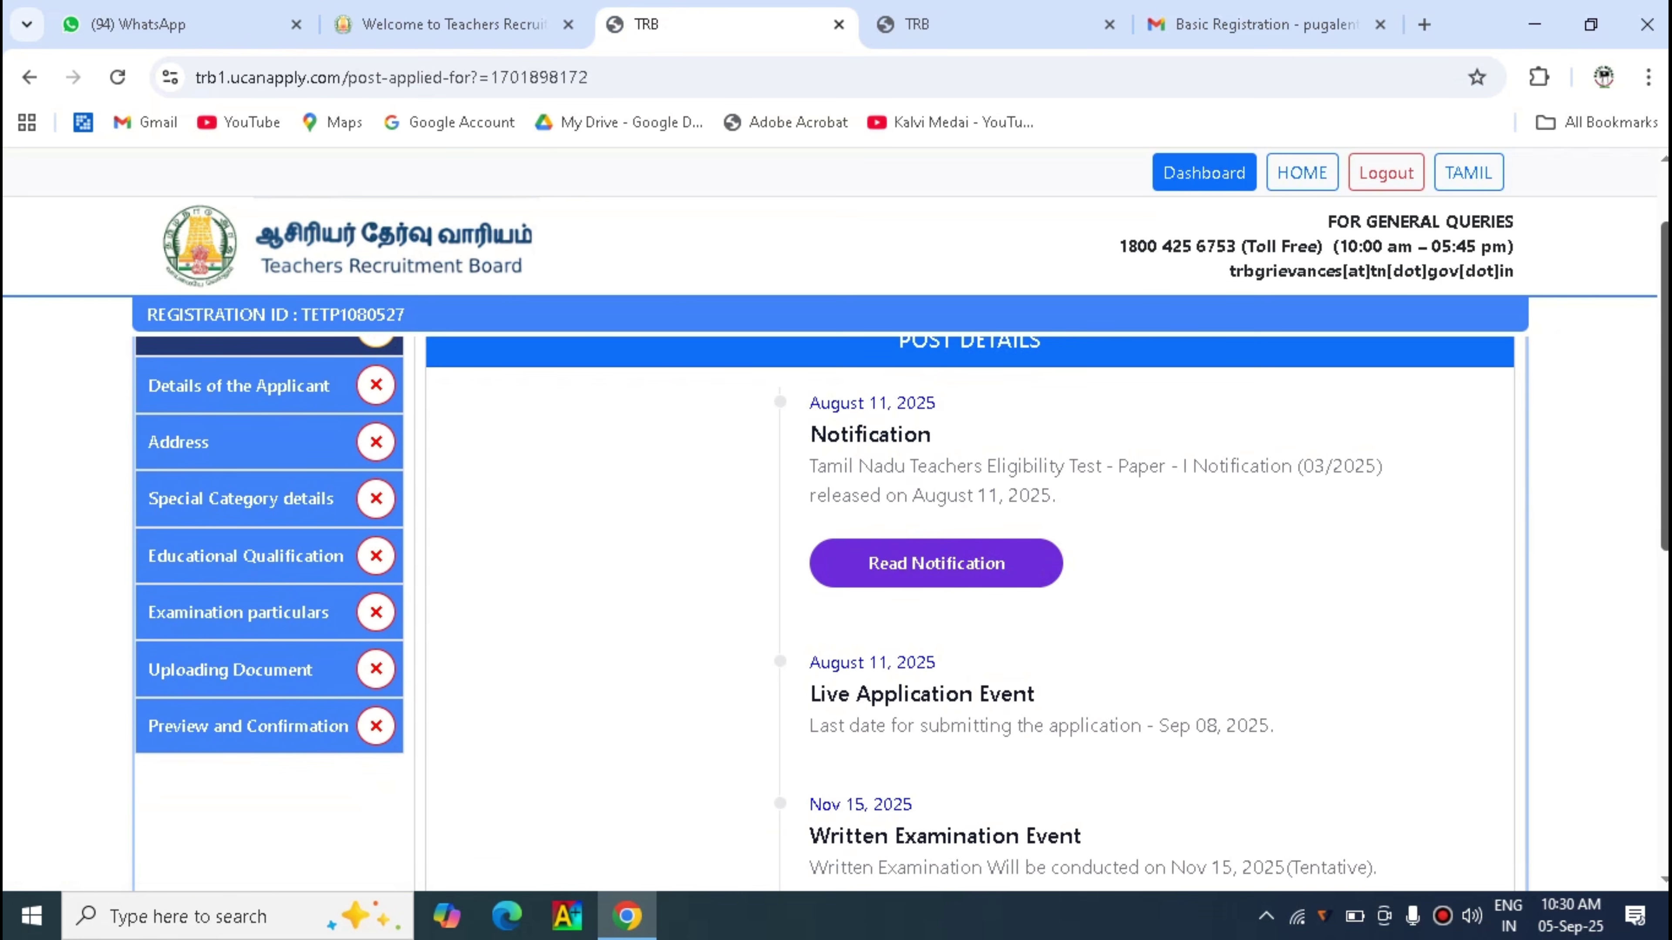
{"action": "scroll", "coordinate": [1631, 534], "scroll_direction": "down", "scroll_amount": 3}
{"action": "scroll", "coordinate": [902, 594], "scroll_direction": "down", "scroll_amount": 2}
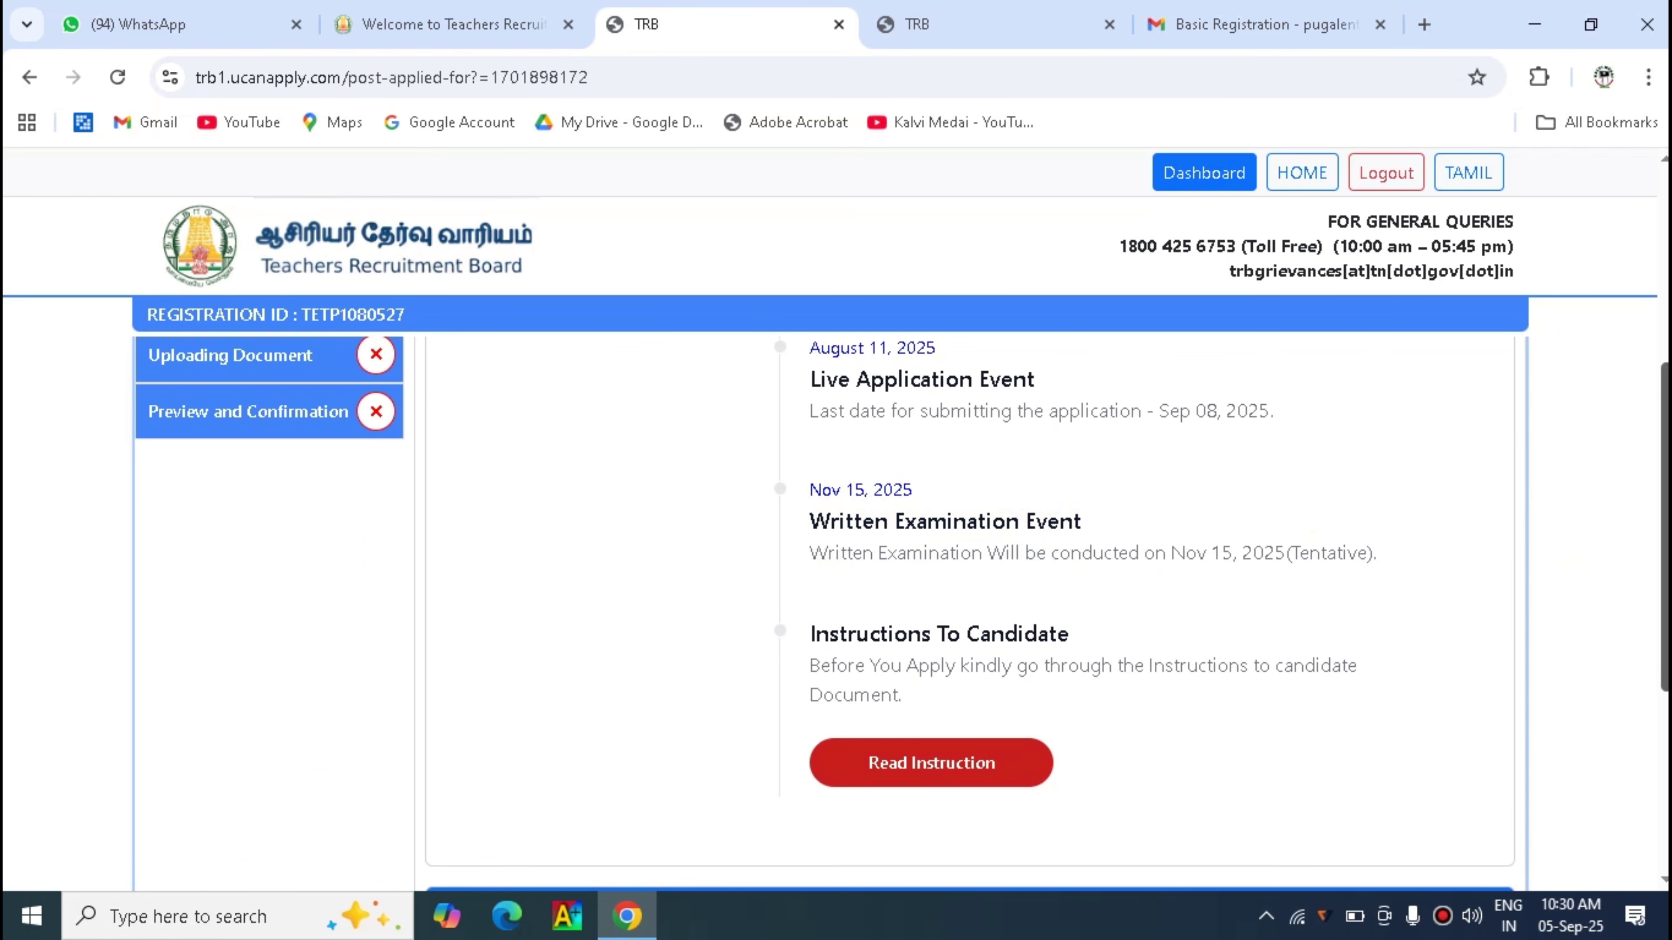
{"action": "scroll", "coordinate": [1596, 560], "scroll_direction": "down", "scroll_amount": 4}
{"action": "scroll", "coordinate": [969, 593], "scroll_direction": "down", "scroll_amount": 2}
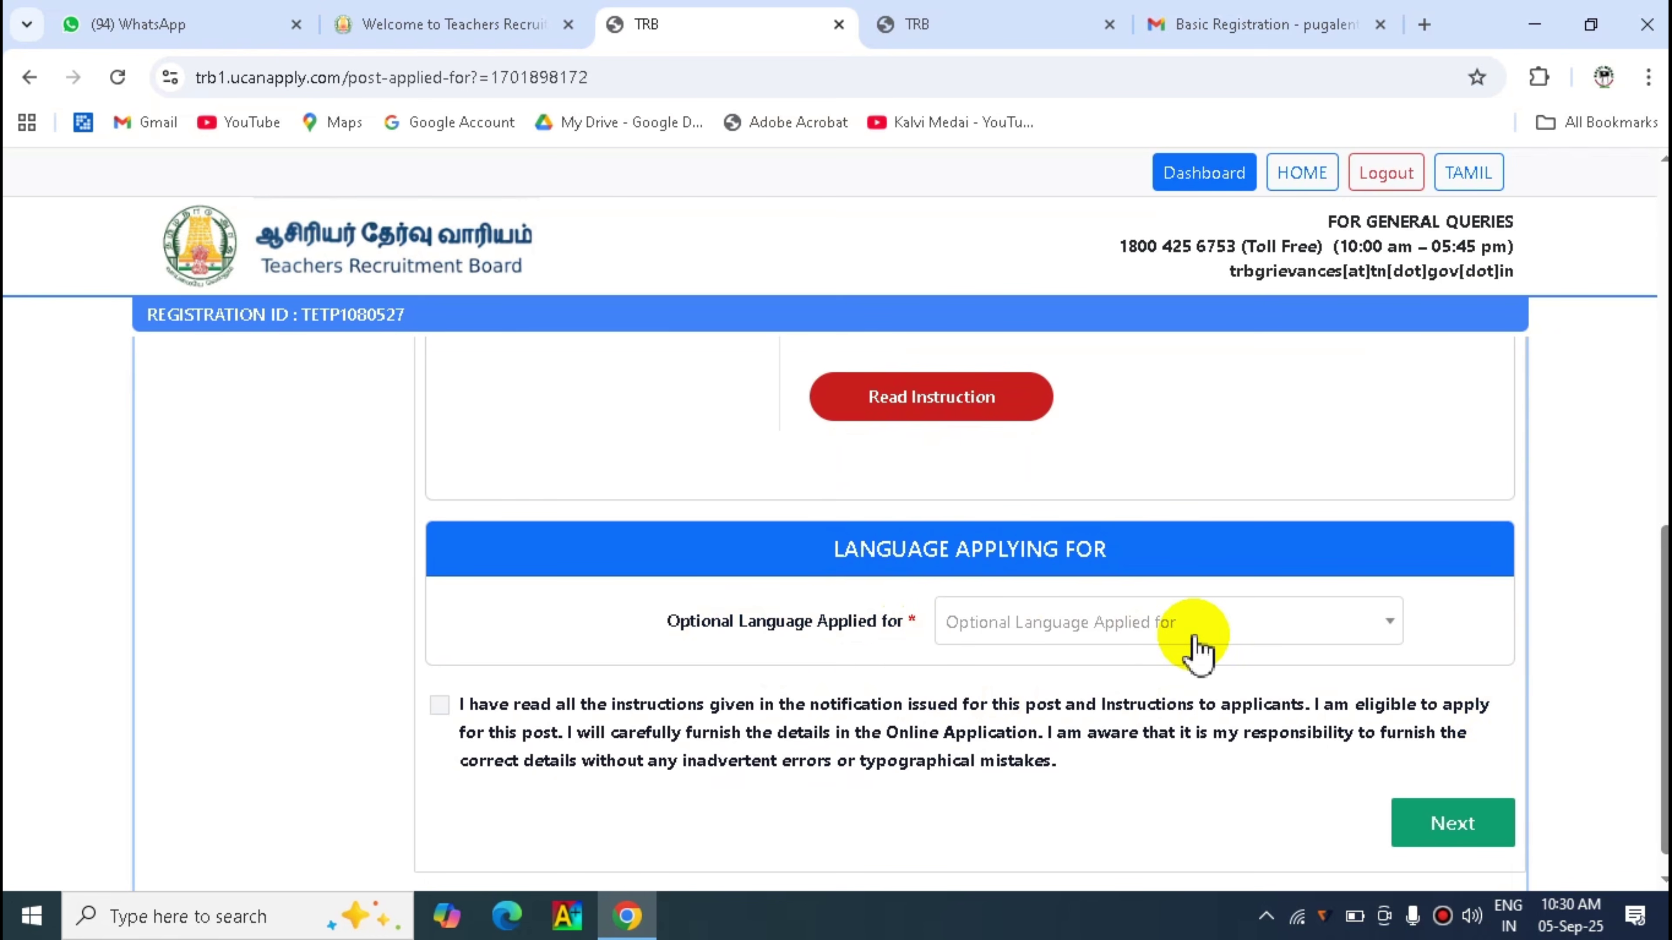
{"action": "scroll", "coordinate": [1652, 642], "scroll_direction": "up", "scroll_amount": 7}
{"action": "scroll", "coordinate": [1652, 642], "scroll_direction": "up", "scroll_amount": 5}
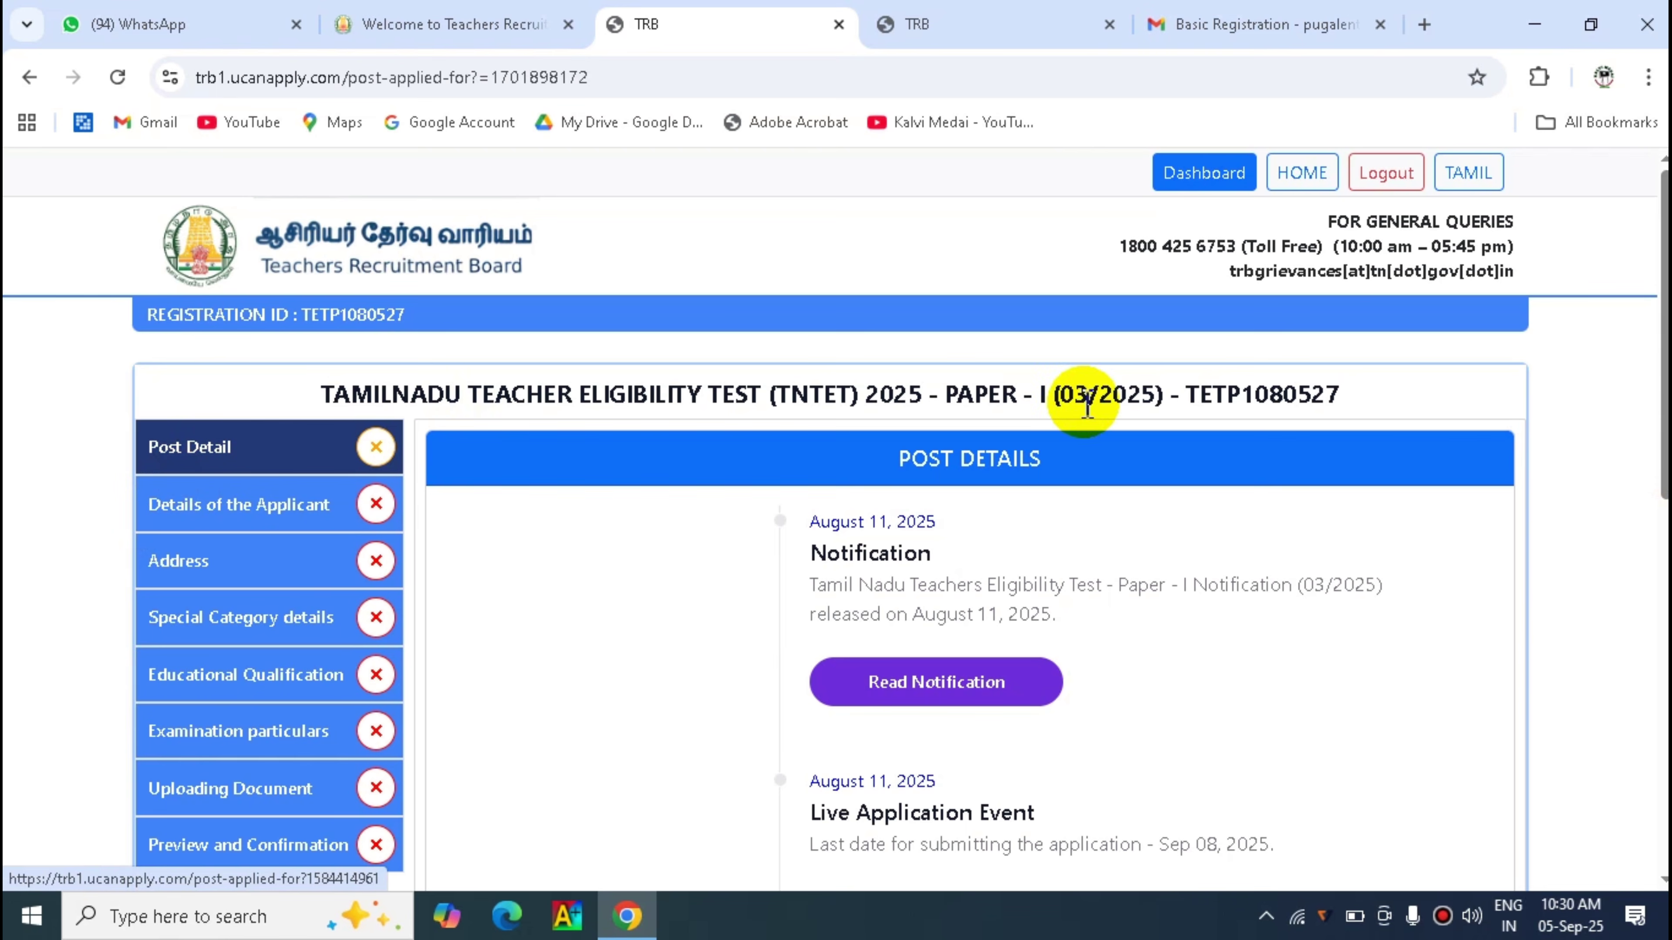
{"action": "scroll", "coordinate": [1655, 415], "scroll_direction": "down", "scroll_amount": 10}
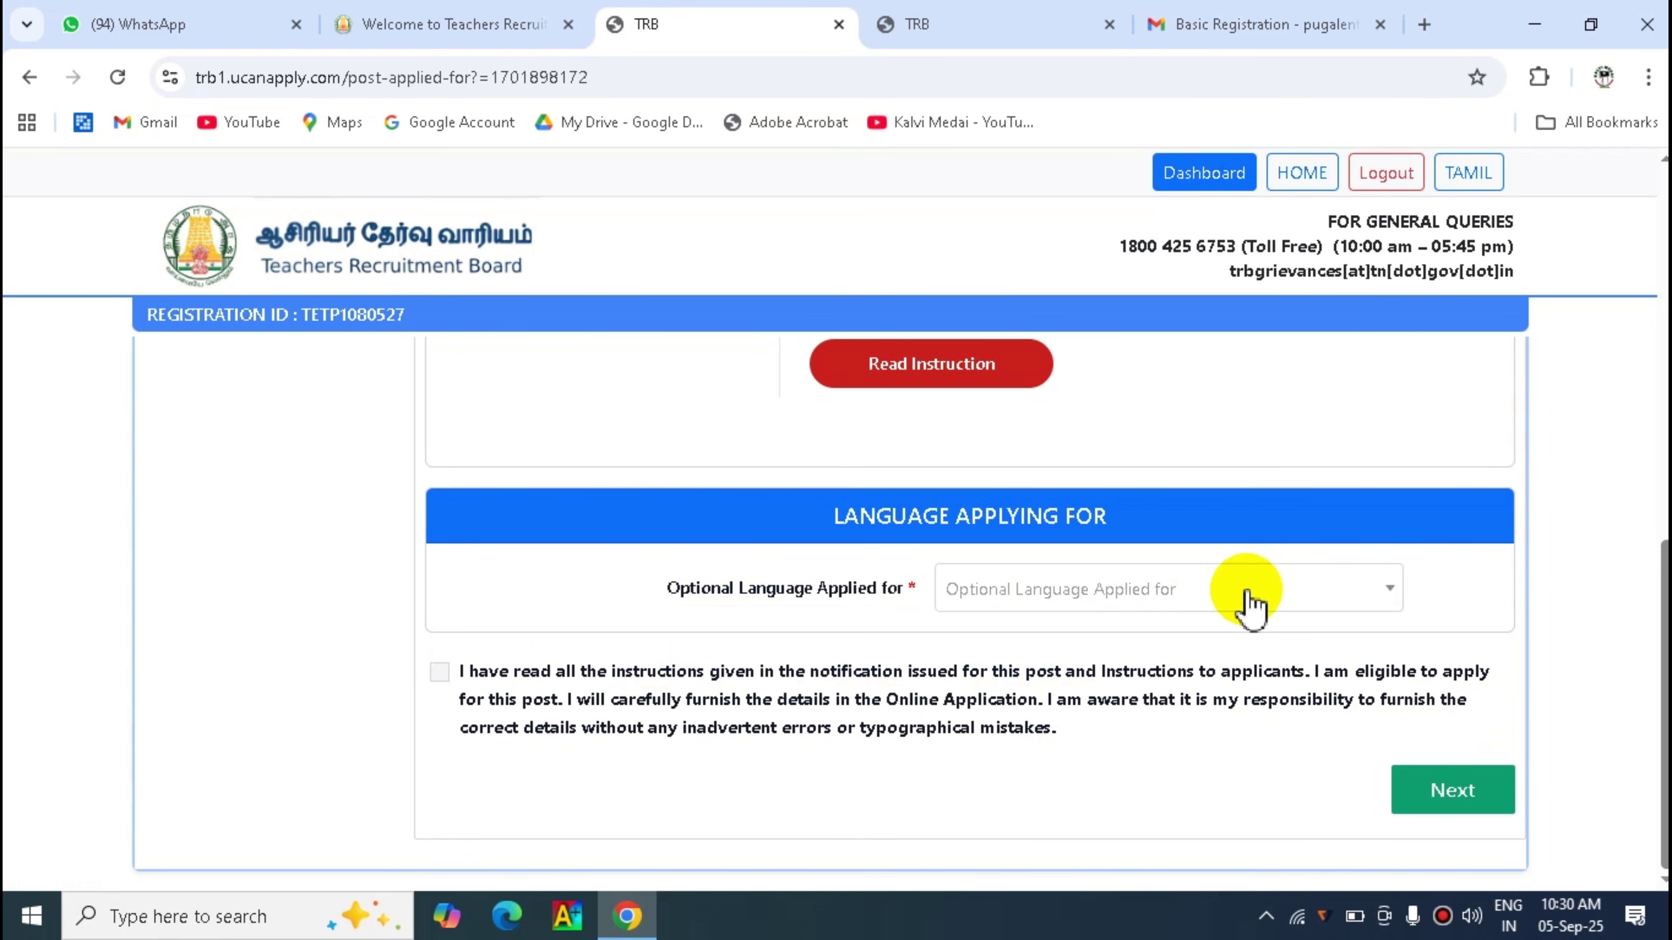
Choose Tamil as the optional language and proceed to Personal Details
{"action": "left_click", "coordinate": [1312, 590]}
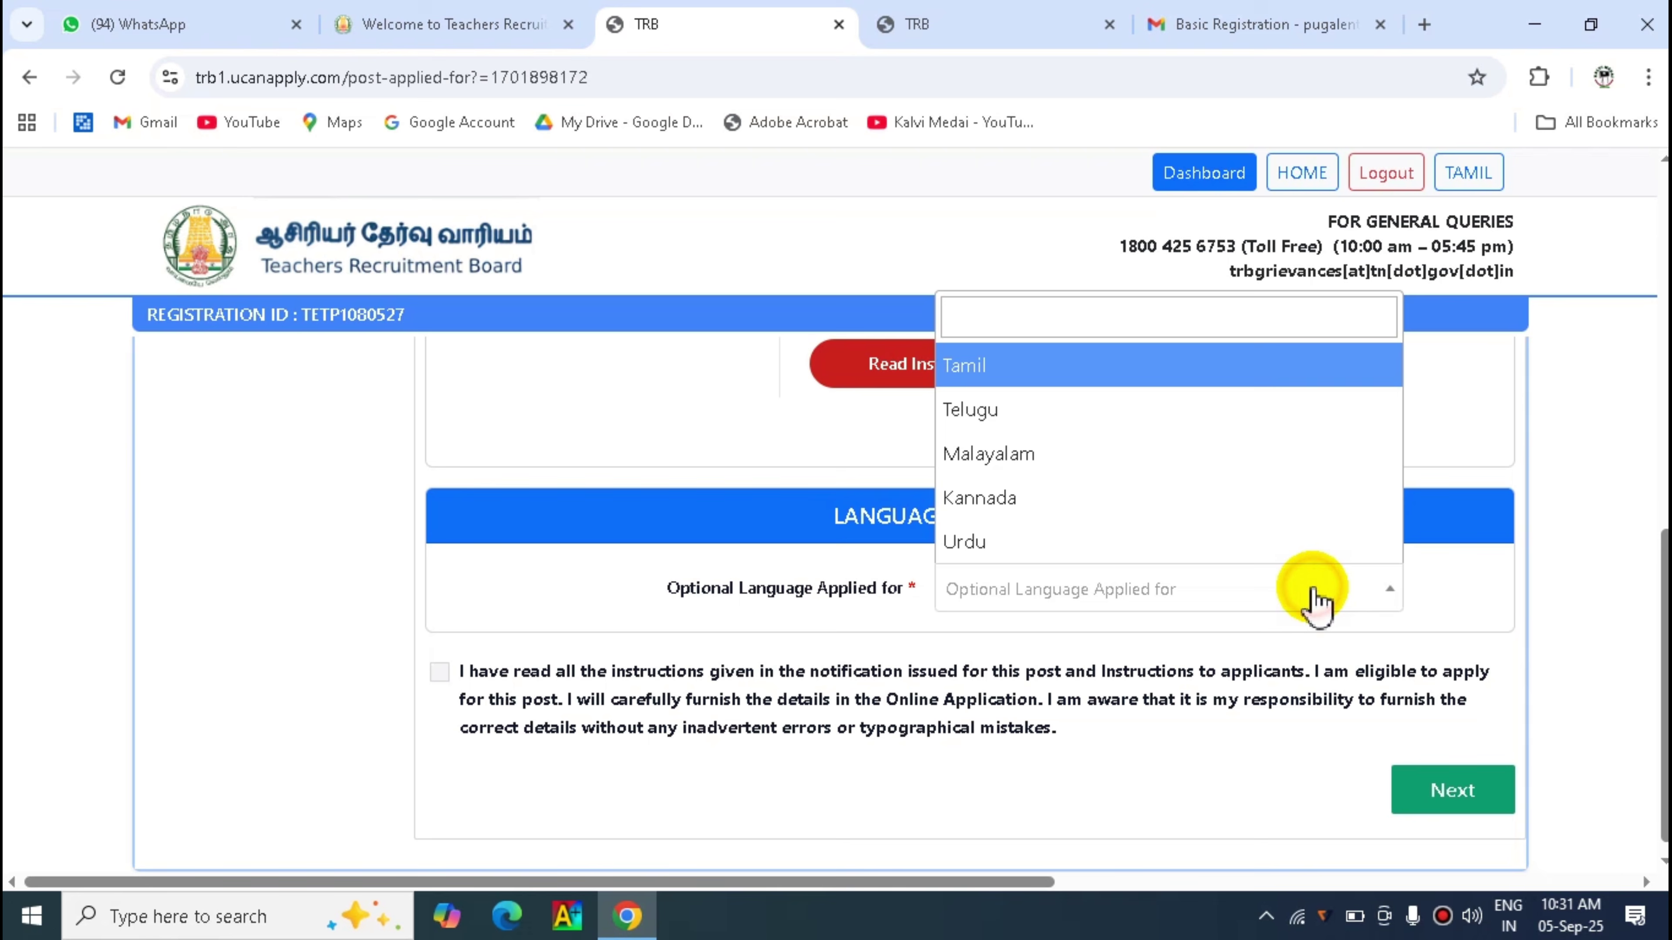
{"action": "left_click", "coordinate": [994, 376]}
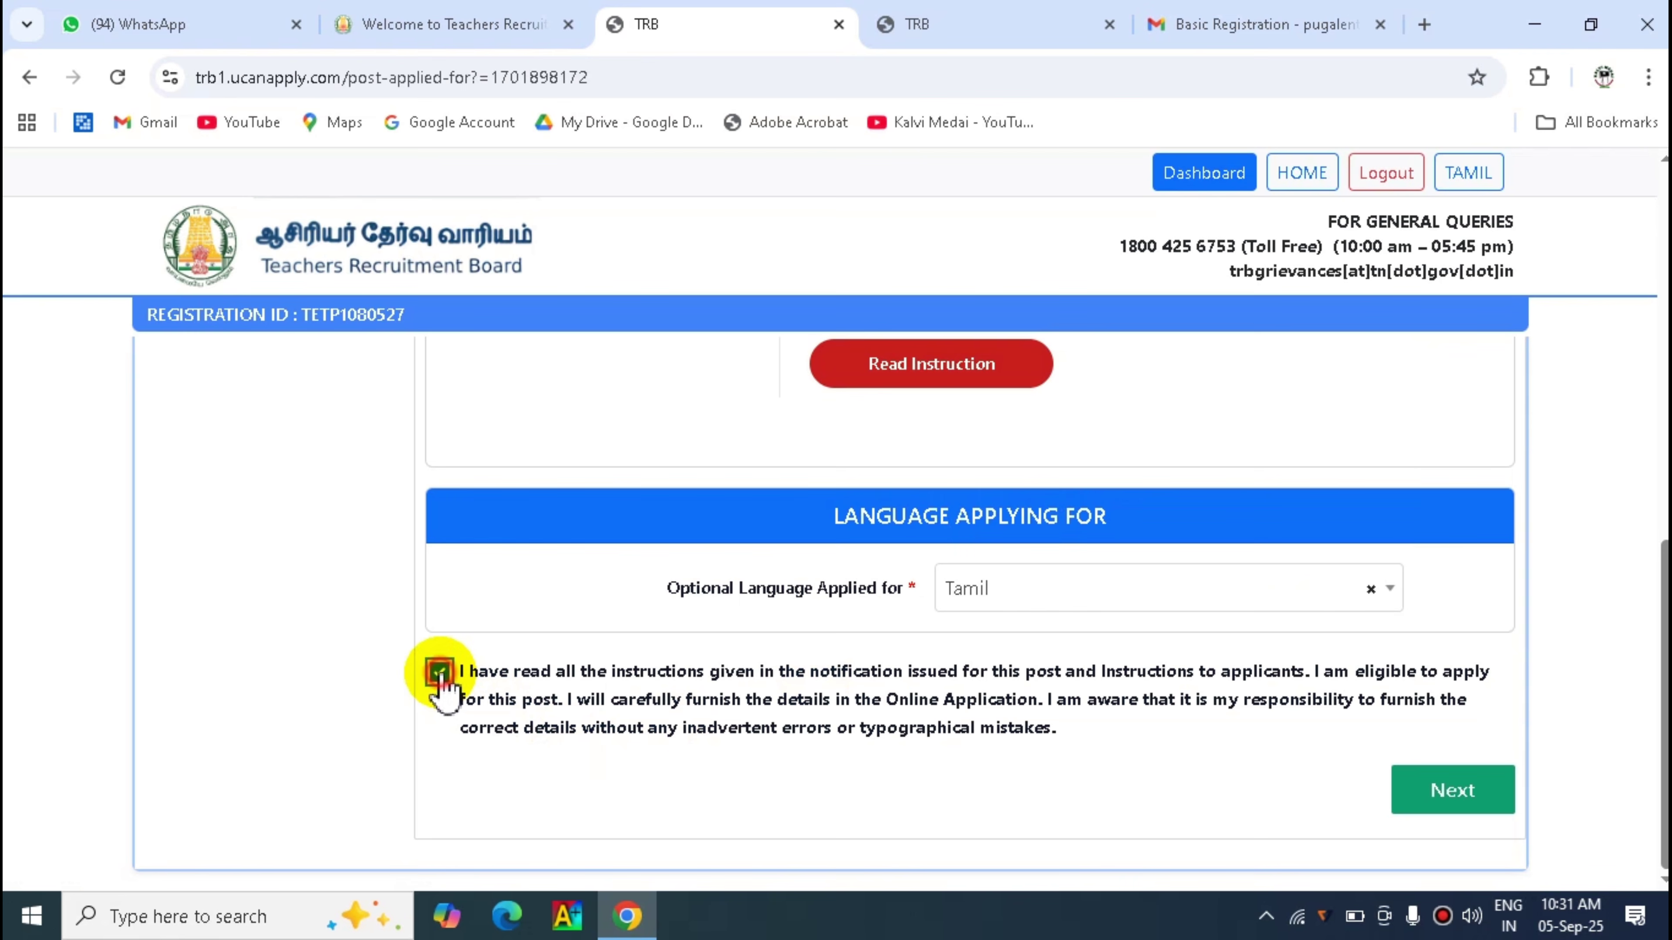
{"action": "left_click", "coordinate": [1438, 792]}
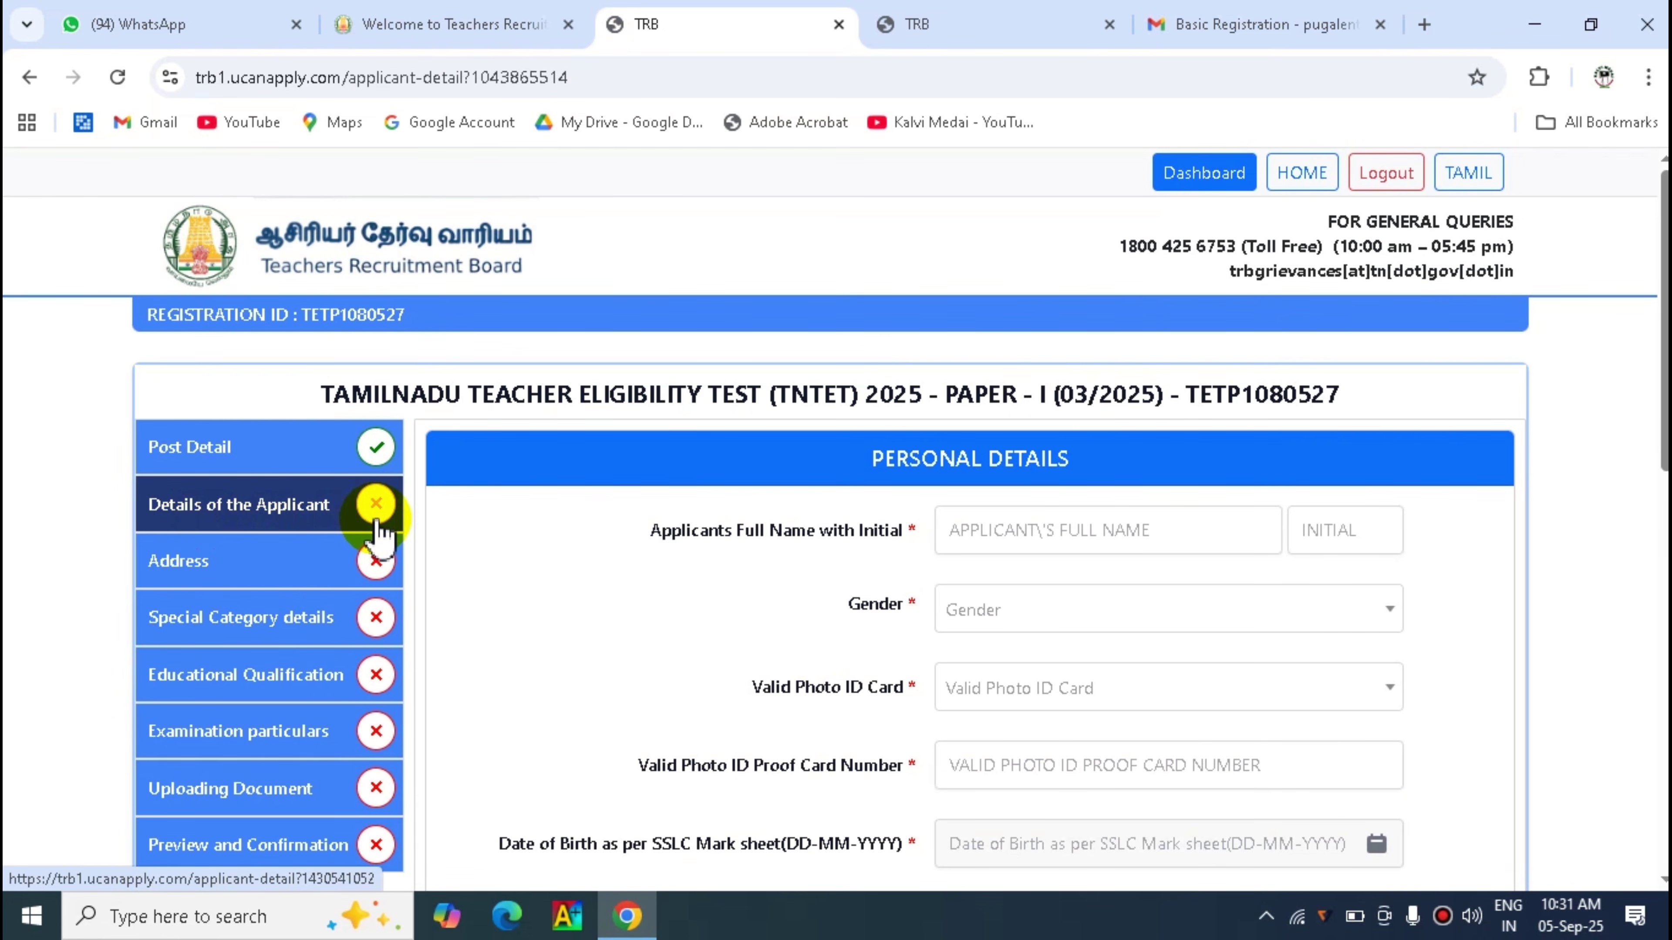
Set Gender to Male and Valid Photo ID Card to Aadhaar Card
{"action": "left_click", "coordinate": [1004, 530]}
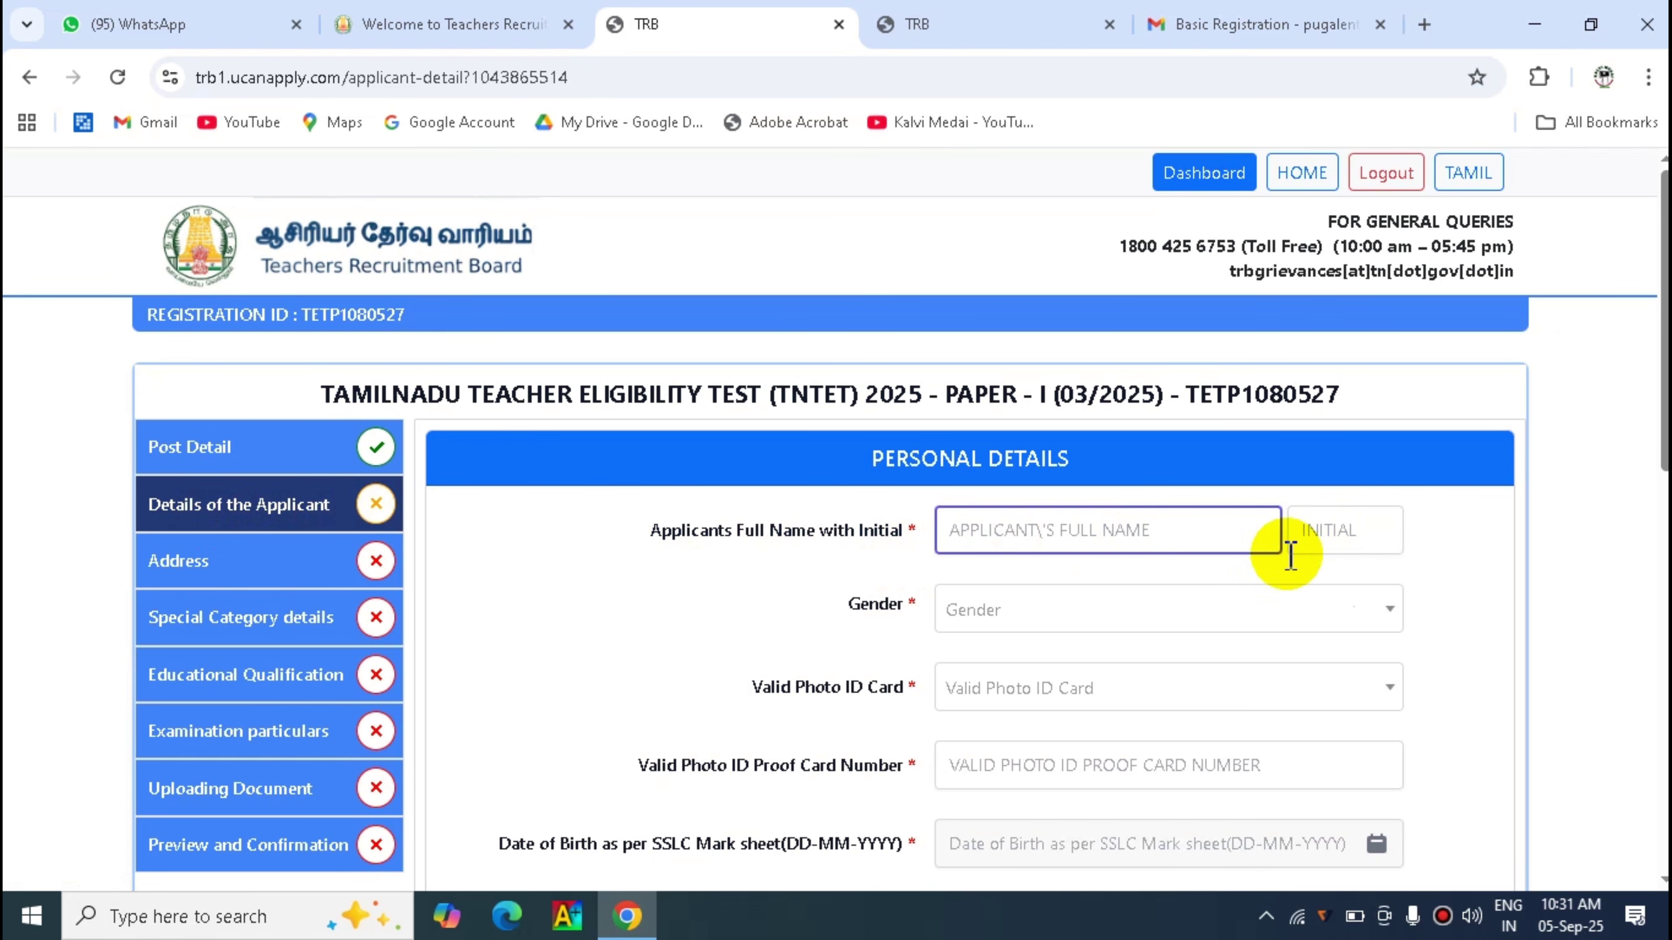
{"action": "left_click", "coordinate": [1063, 593]}
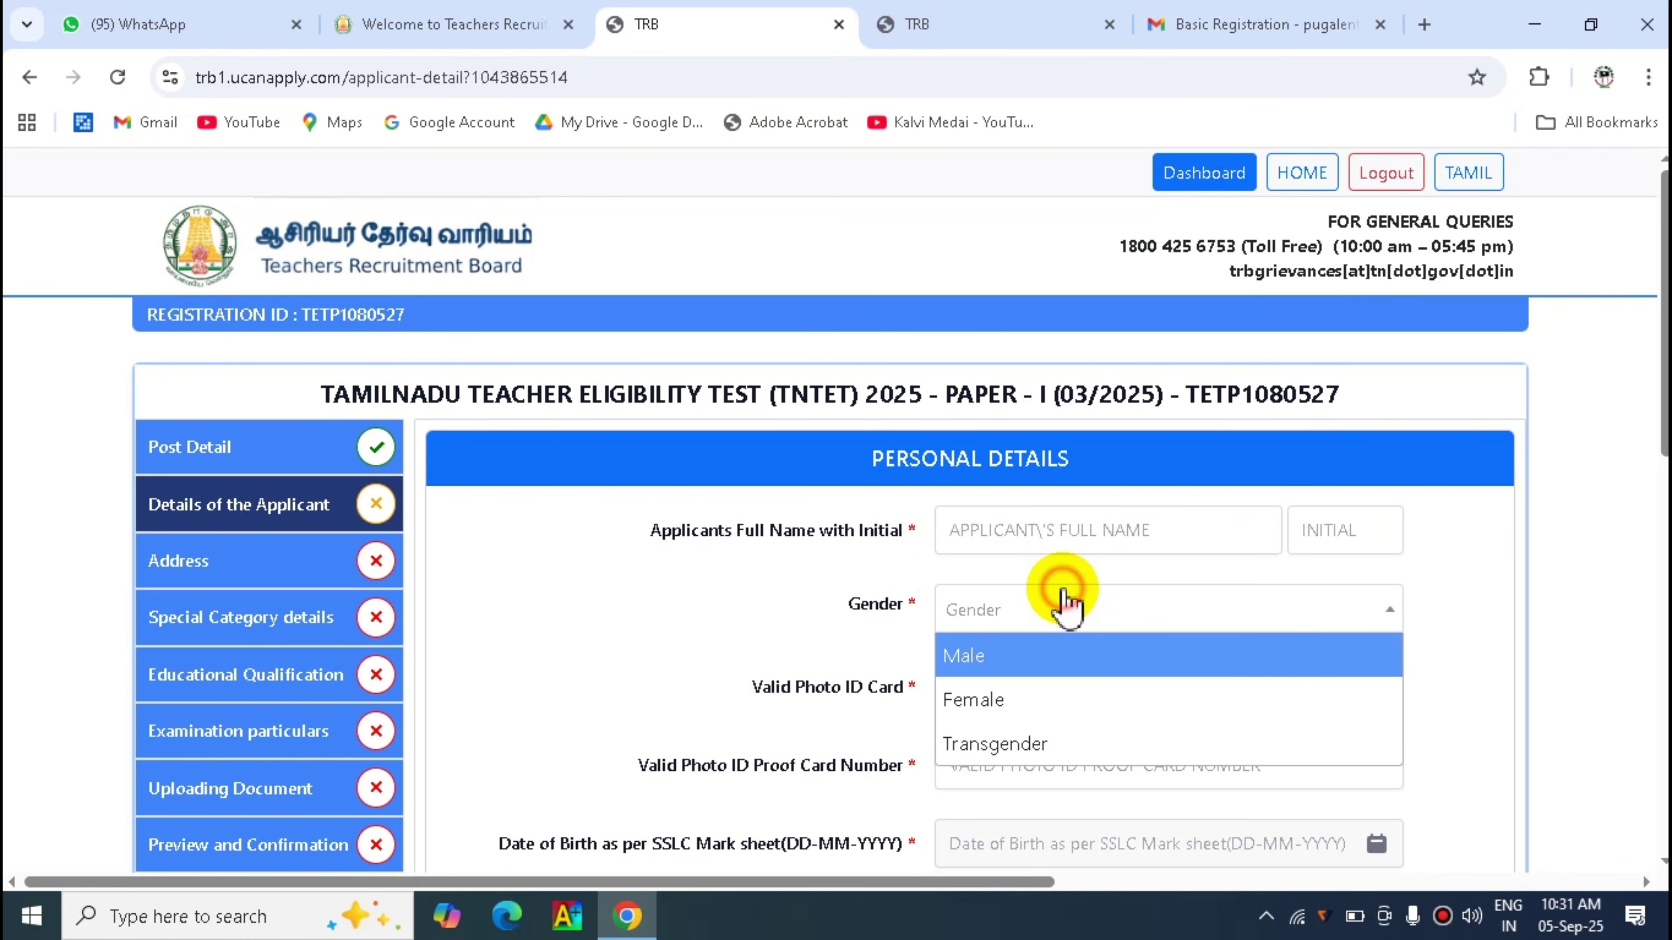
{"action": "left_click", "coordinate": [969, 655]}
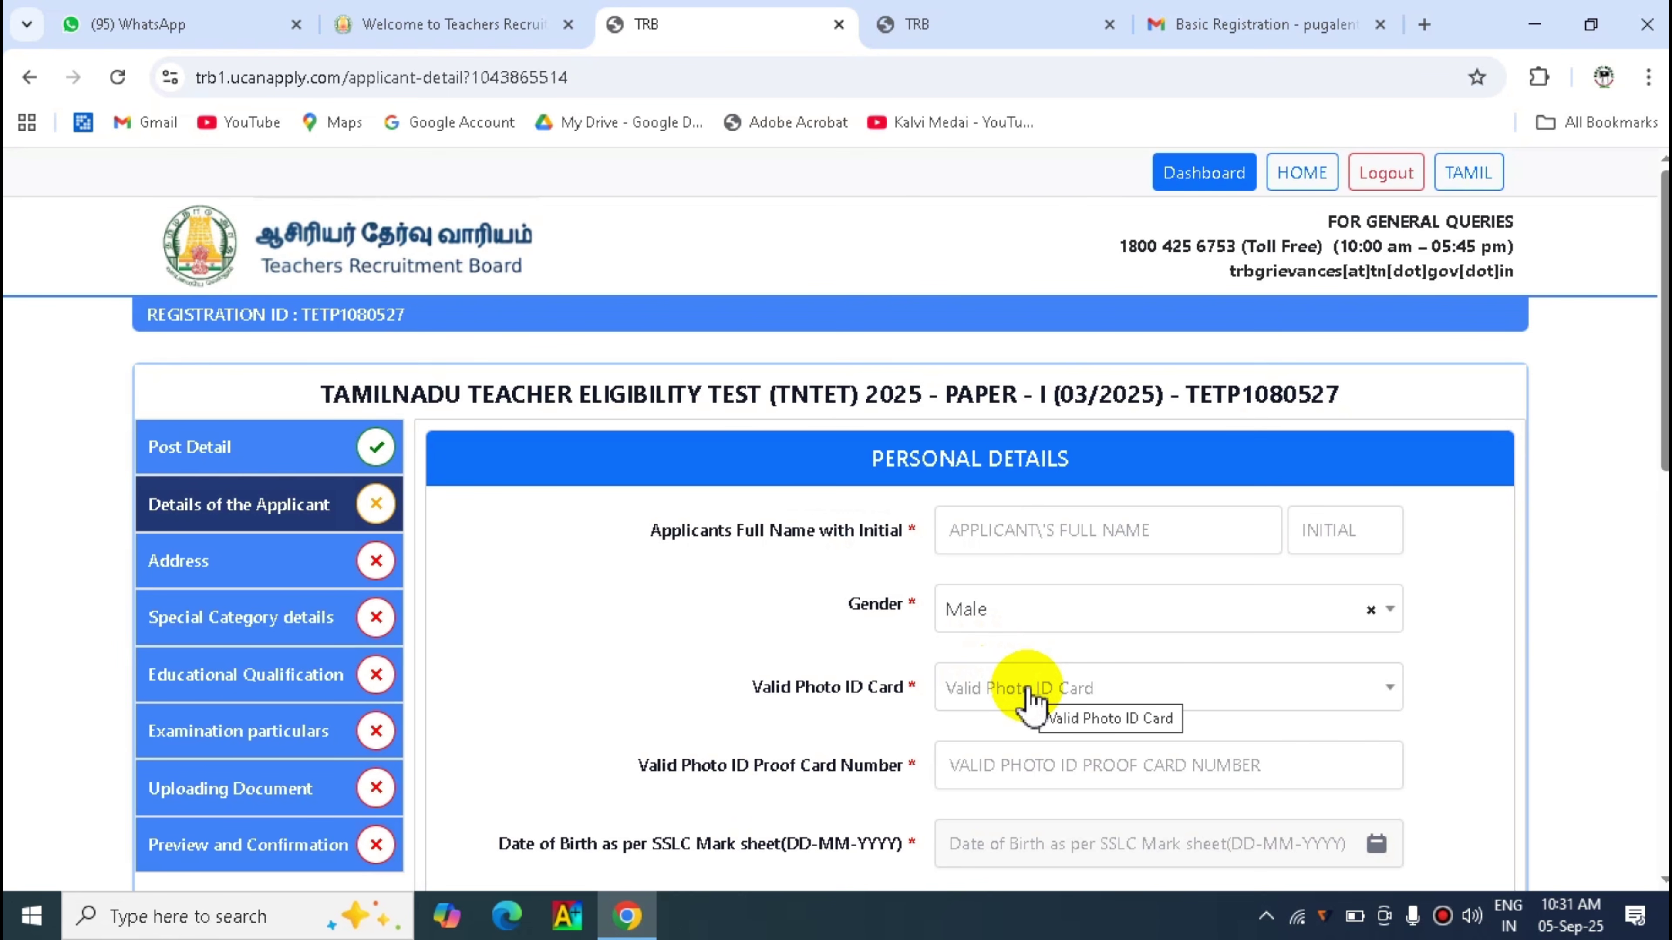
{"action": "left_click", "coordinate": [1030, 702]}
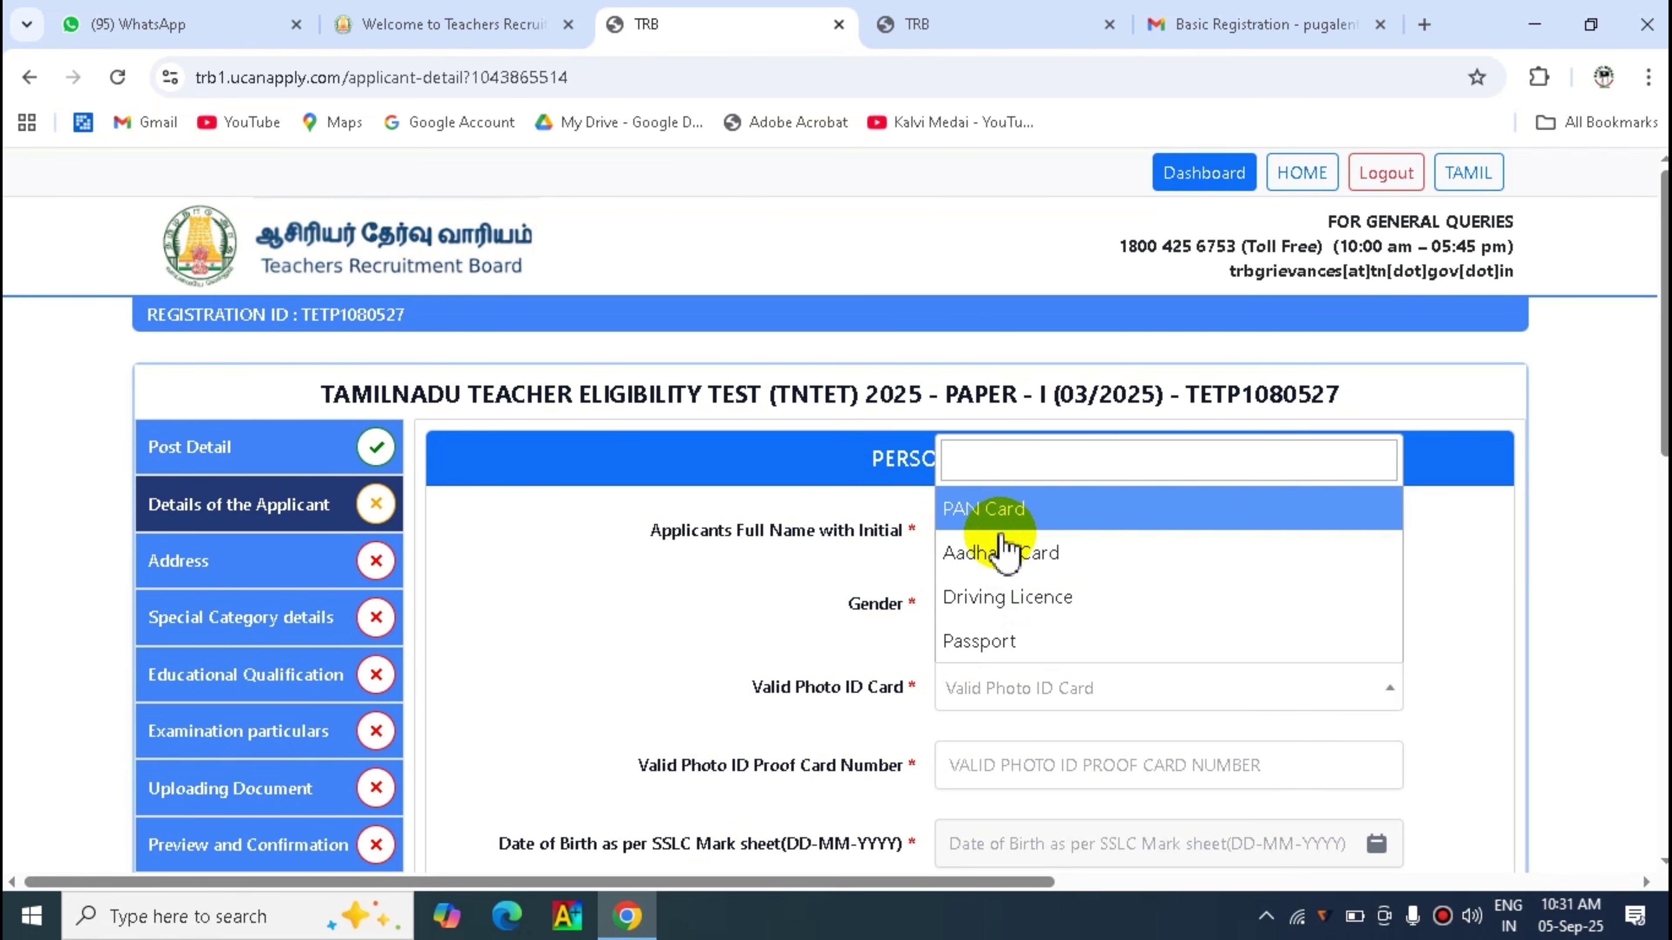
{"action": "left_click", "coordinate": [1002, 552]}
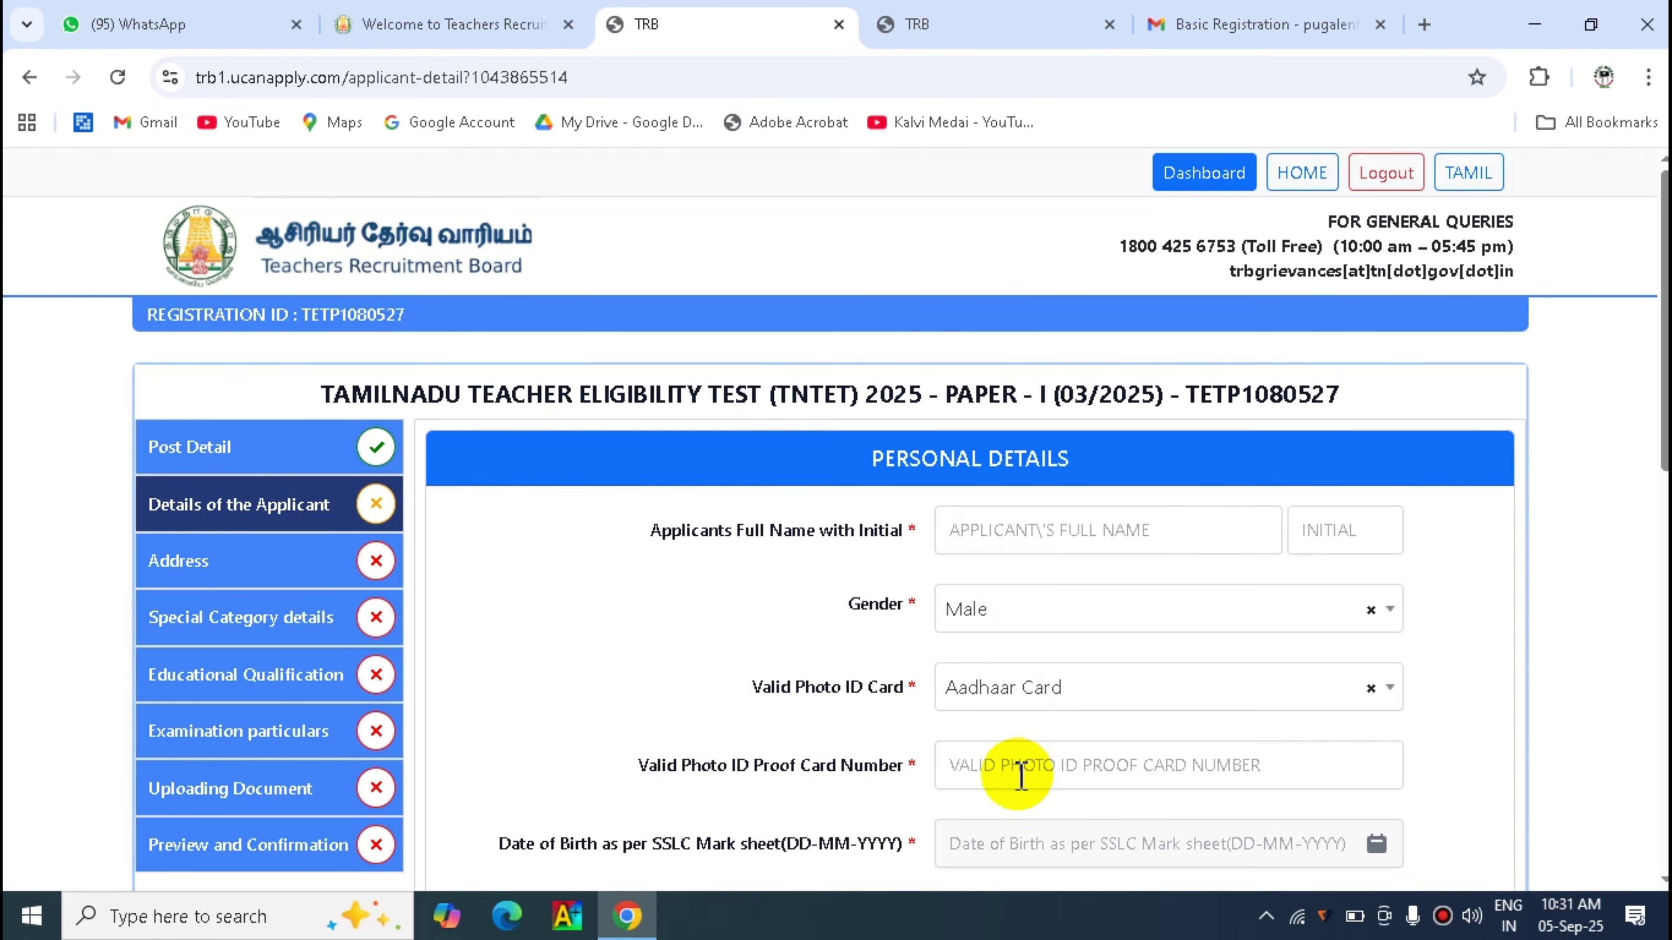
{"action": "left_click", "coordinate": [1004, 777]}
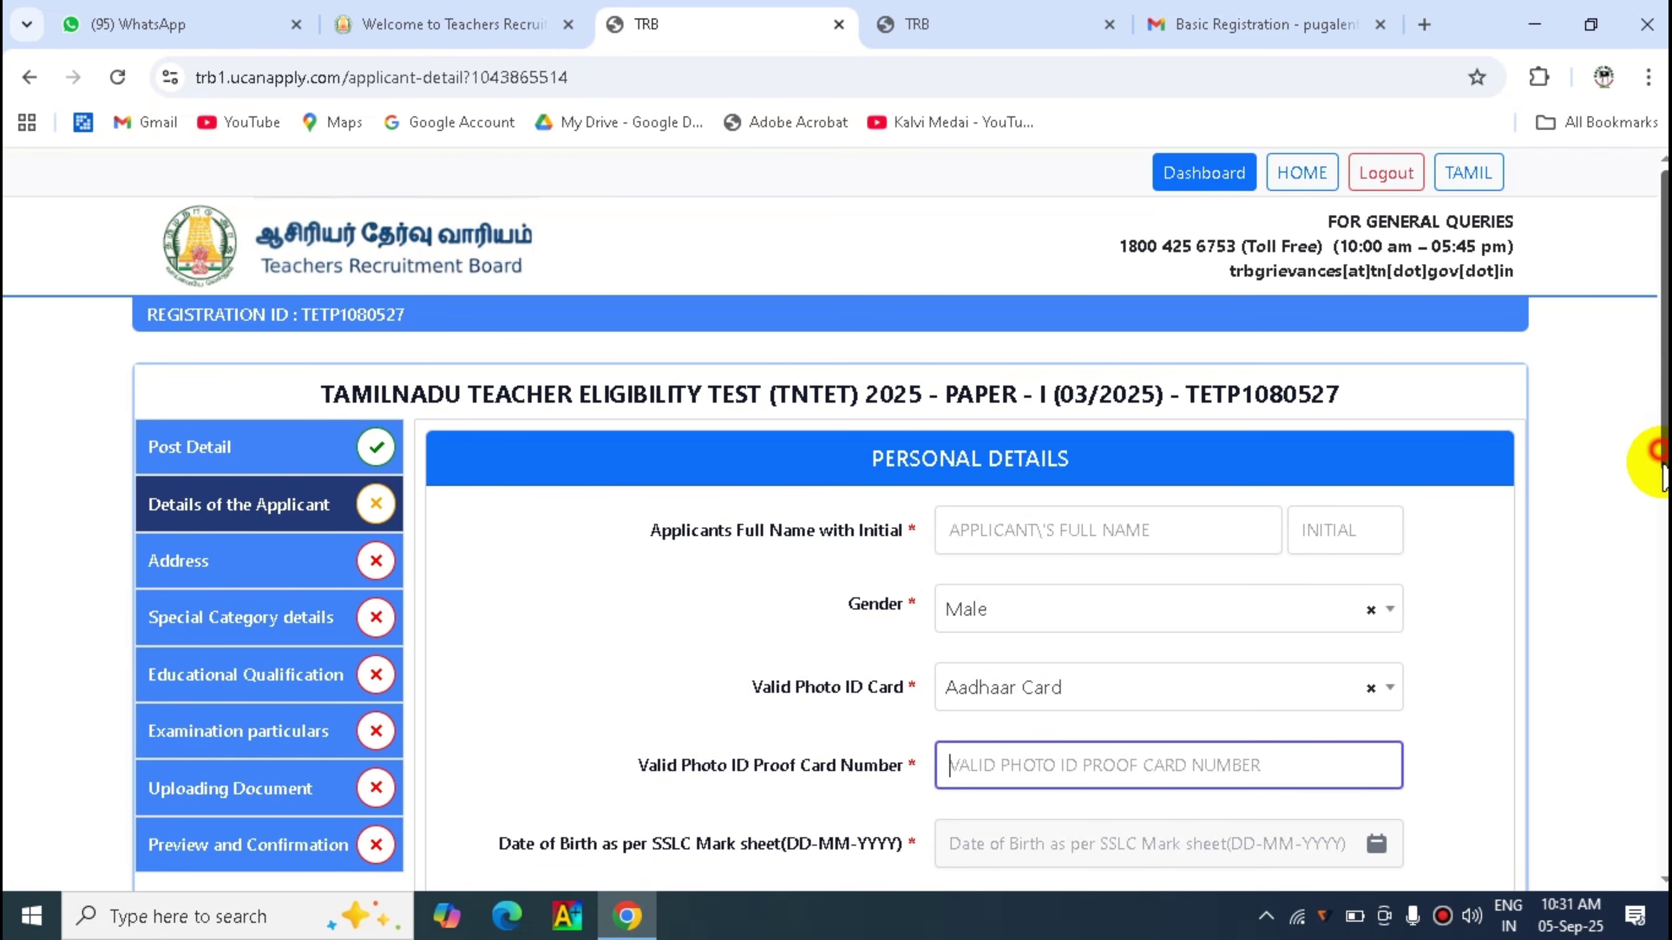
{"action": "left_click_drag", "start_coordinate": [1658, 454], "coordinate": [1660, 576]}
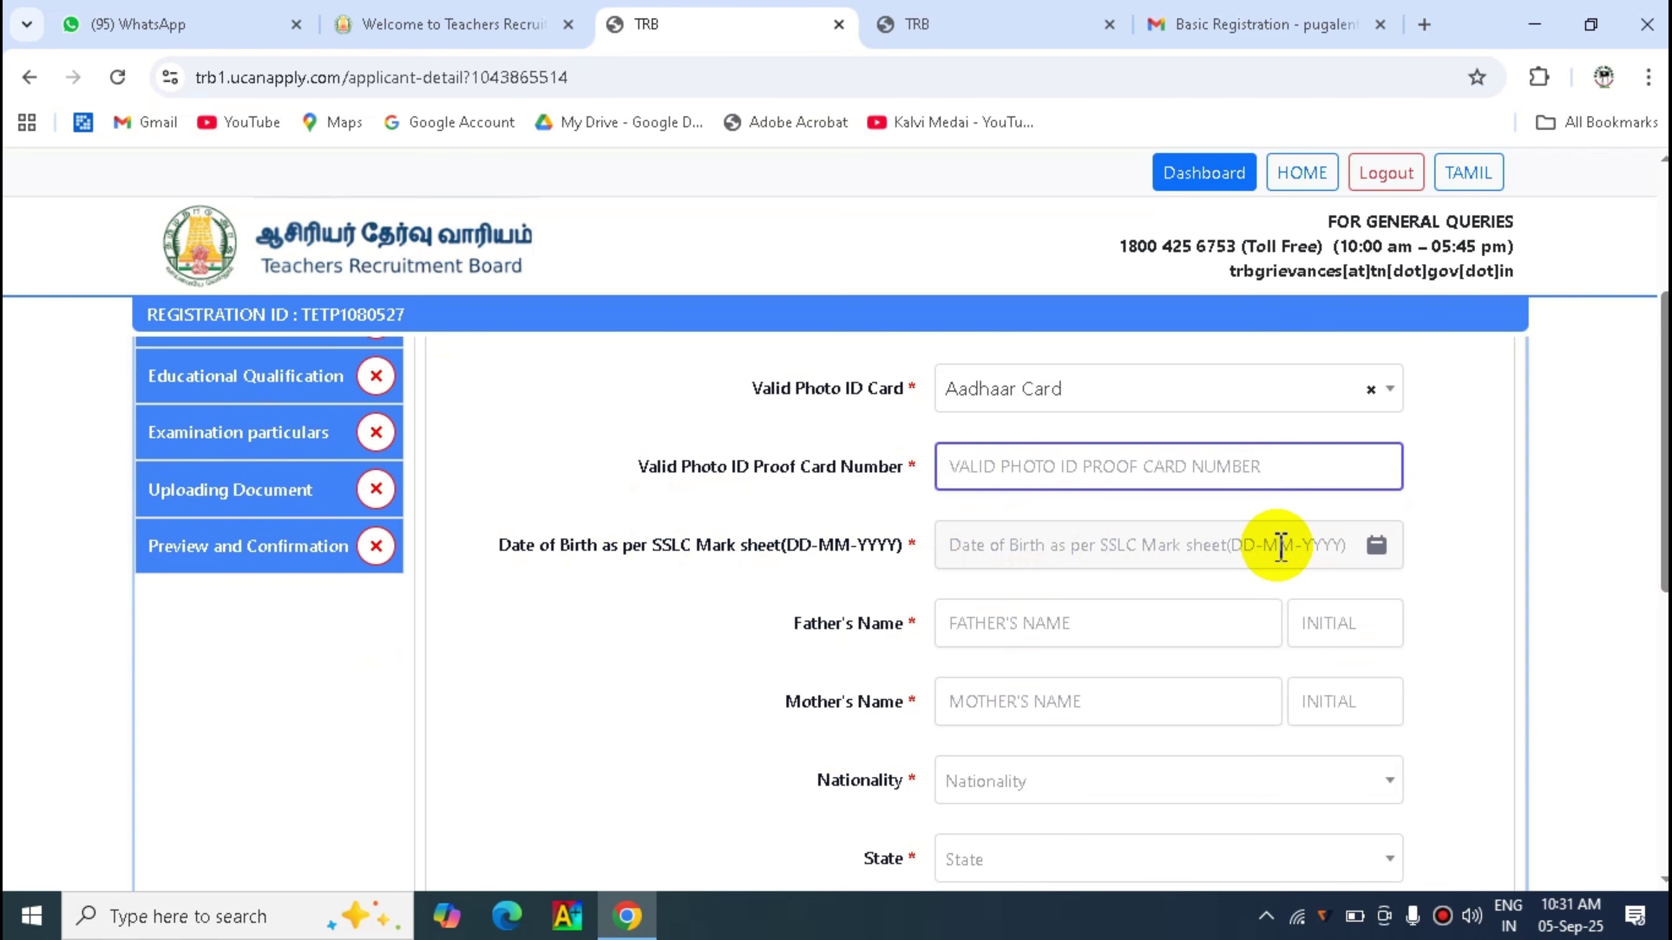
Pass through the father's and mother's name fields and set Nationality to Indian
{"action": "left_click", "coordinate": [989, 623]}
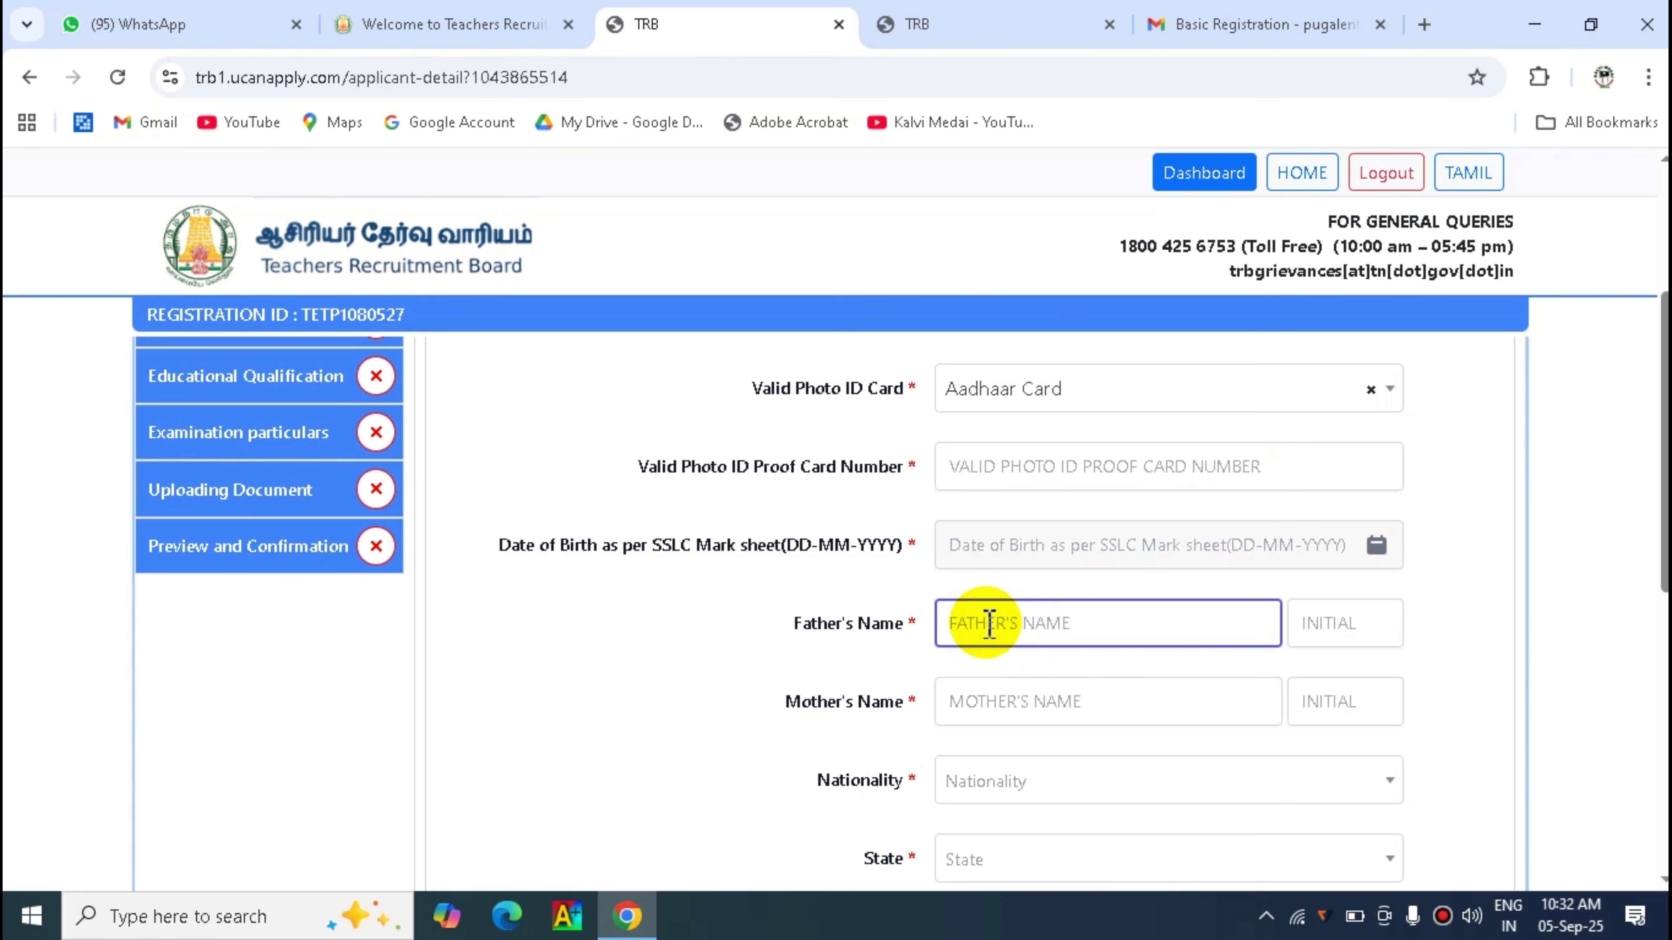
{"action": "left_click", "coordinate": [1342, 623]}
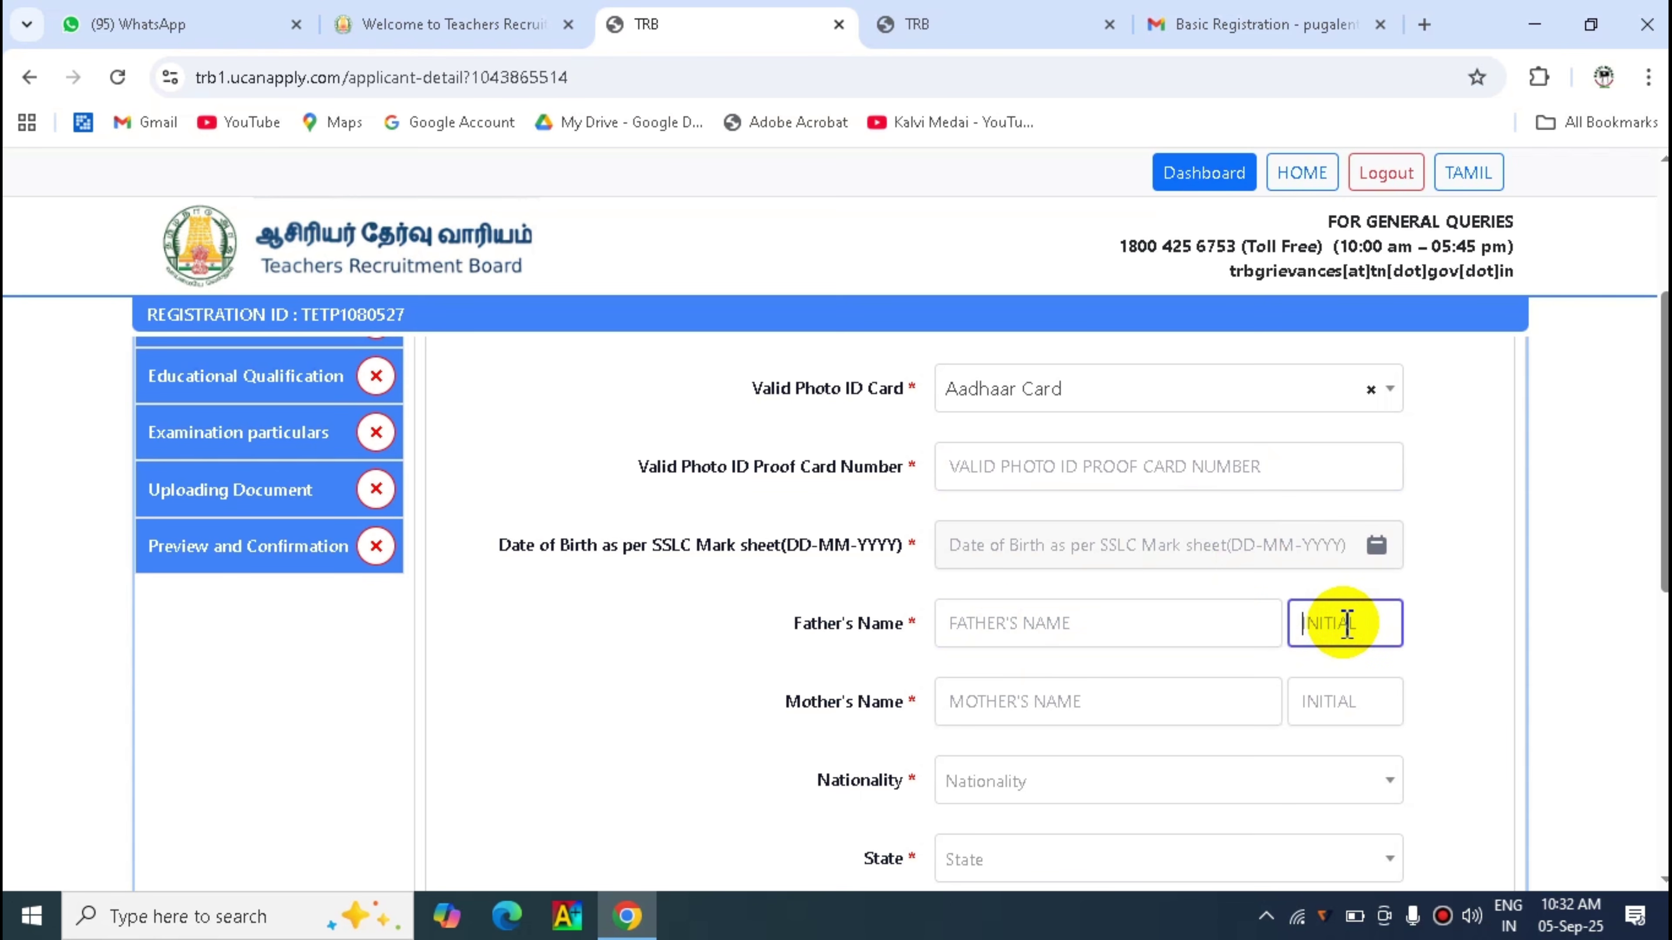
{"action": "left_click", "coordinate": [1016, 717]}
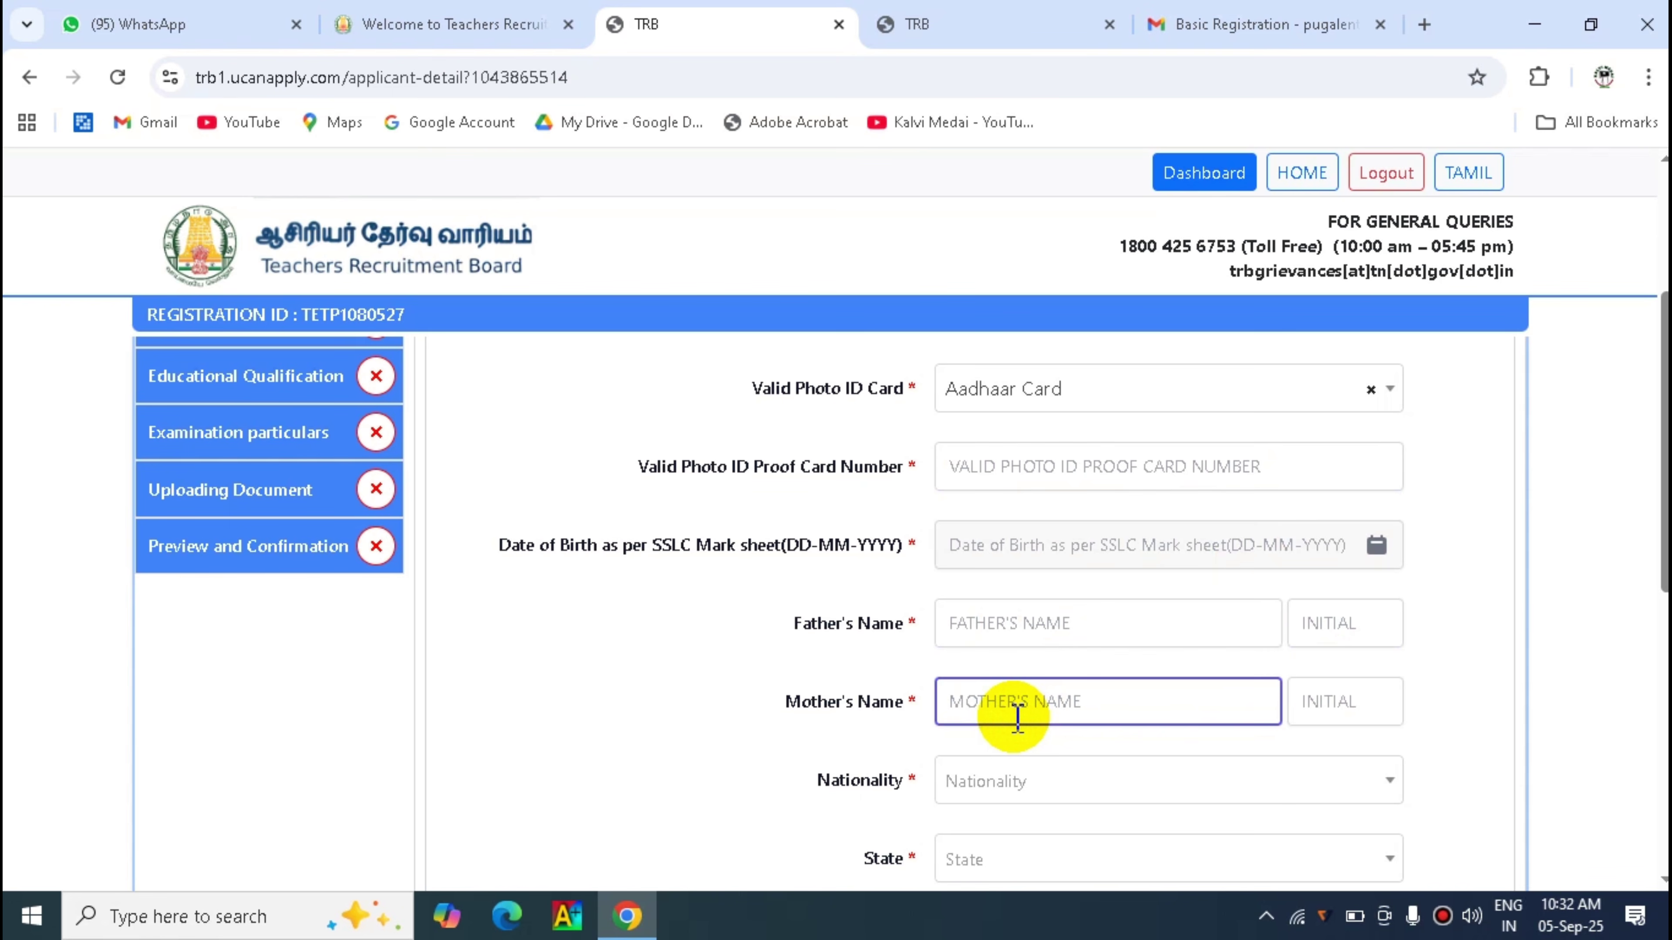
{"action": "left_click", "coordinate": [1353, 703]}
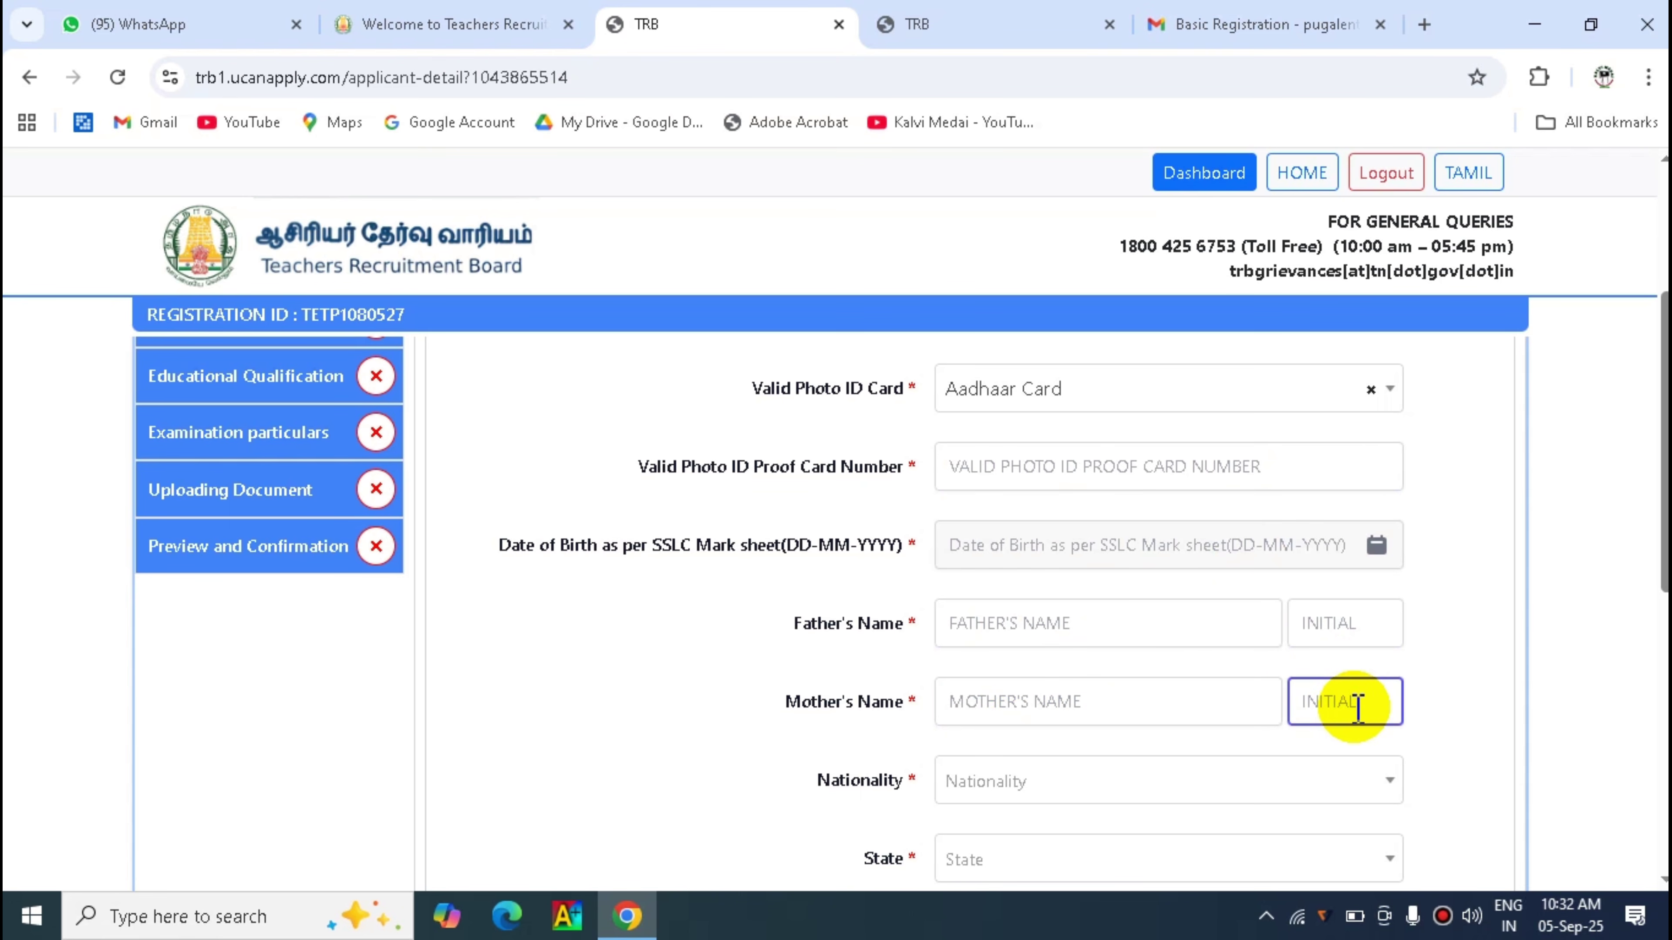
{"action": "left_click", "coordinate": [1058, 776]}
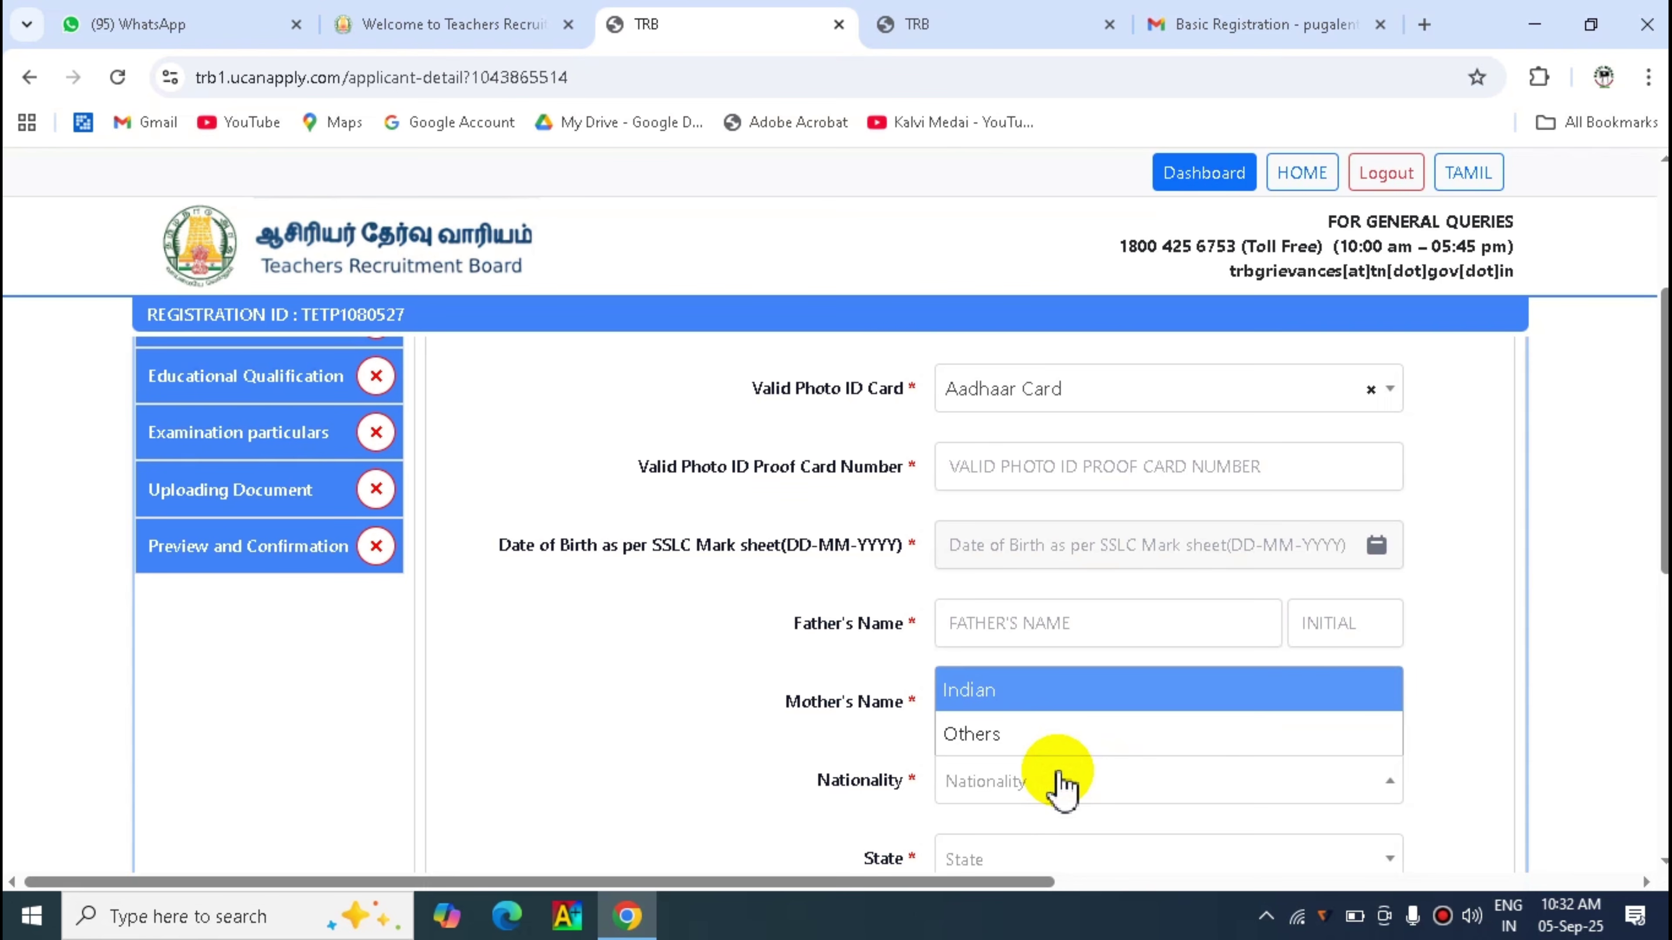
{"action": "left_click", "coordinate": [974, 693]}
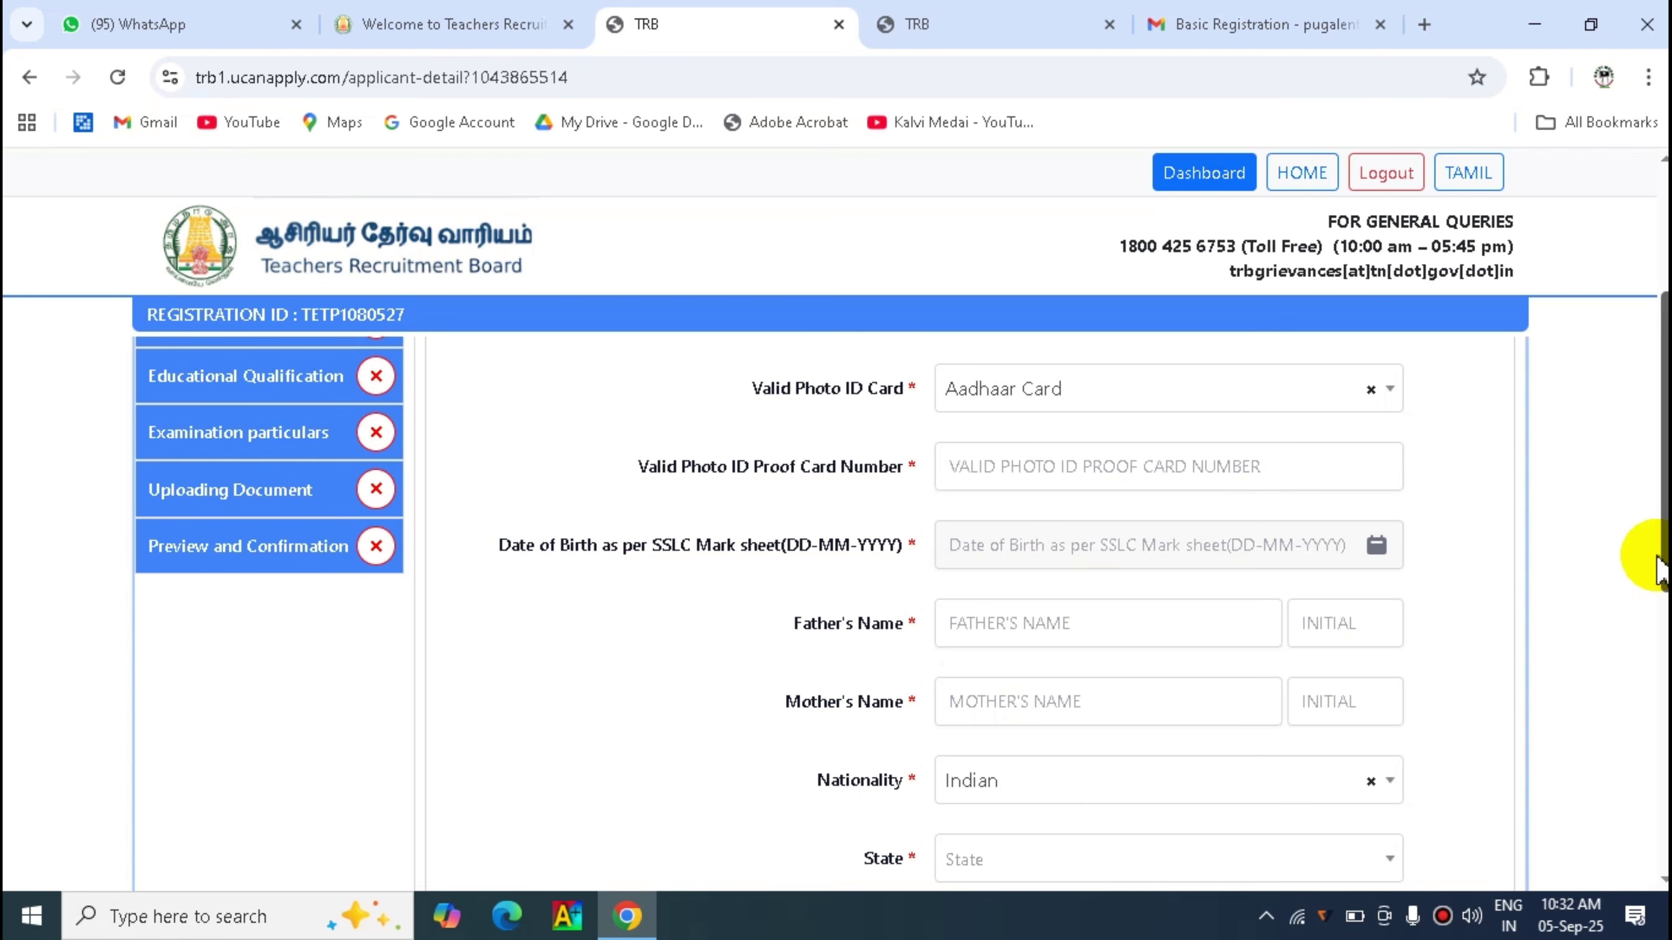
Set State to Tamil Nadu and Religion to Hindu
{"action": "left_click_drag", "start_coordinate": [1662, 552], "coordinate": [1662, 558]}
{"action": "scroll", "coordinate": [1659, 579], "scroll_direction": "down", "scroll_amount": 4}
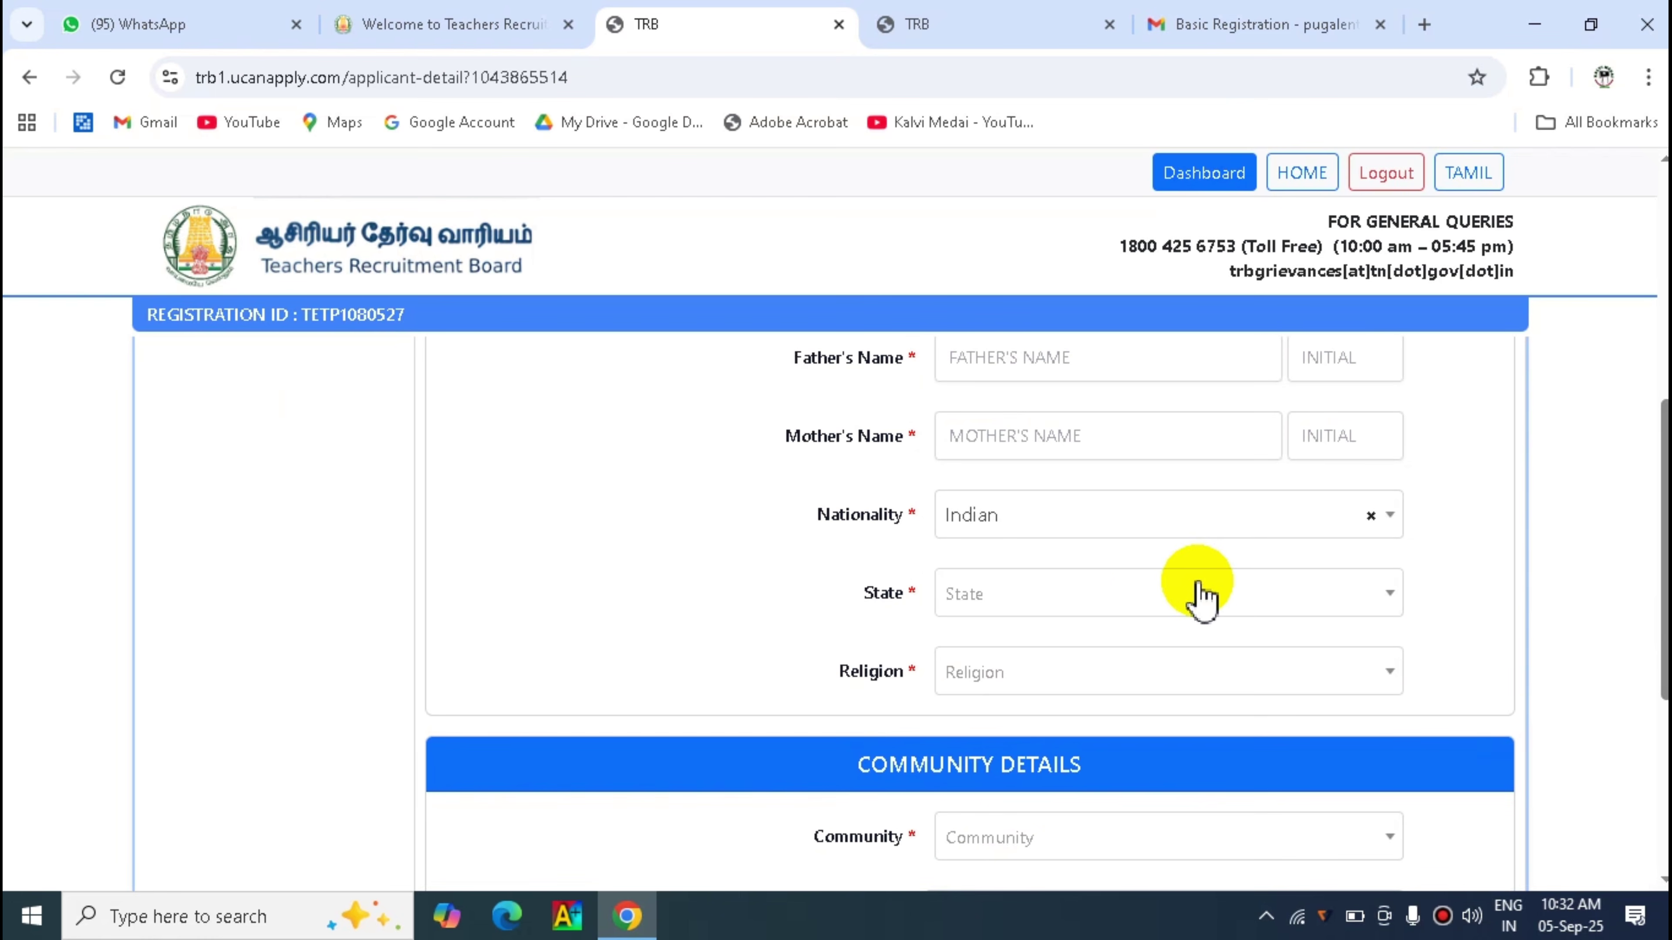
{"action": "left_click", "coordinate": [1106, 603]}
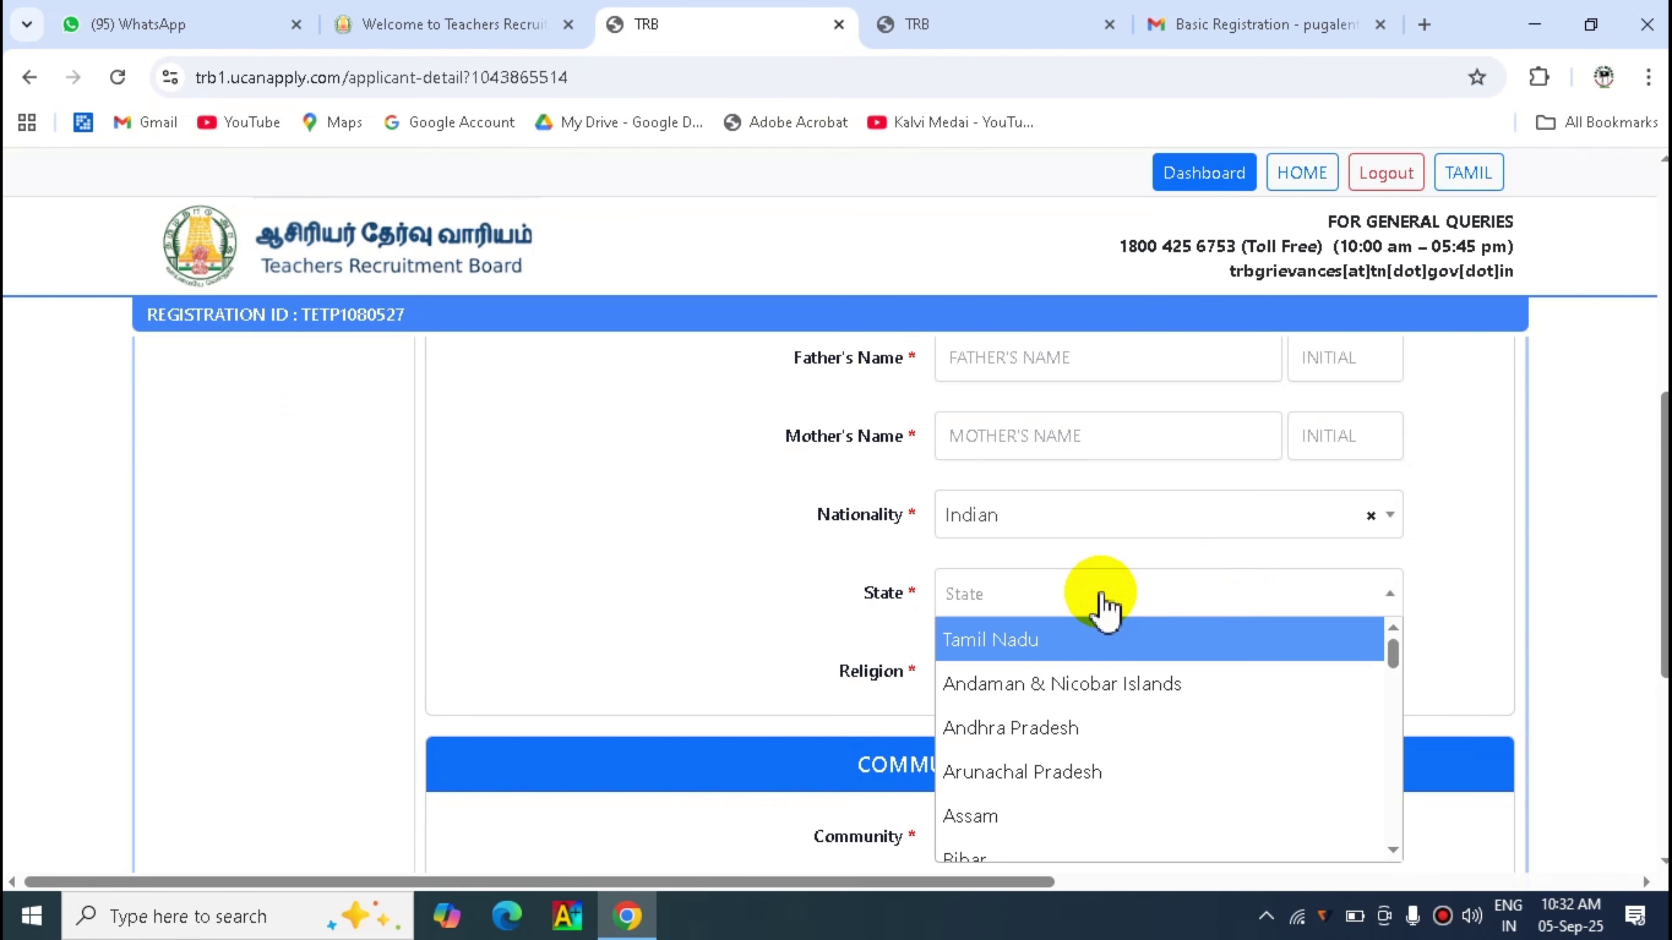
{"action": "left_click", "coordinate": [981, 655]}
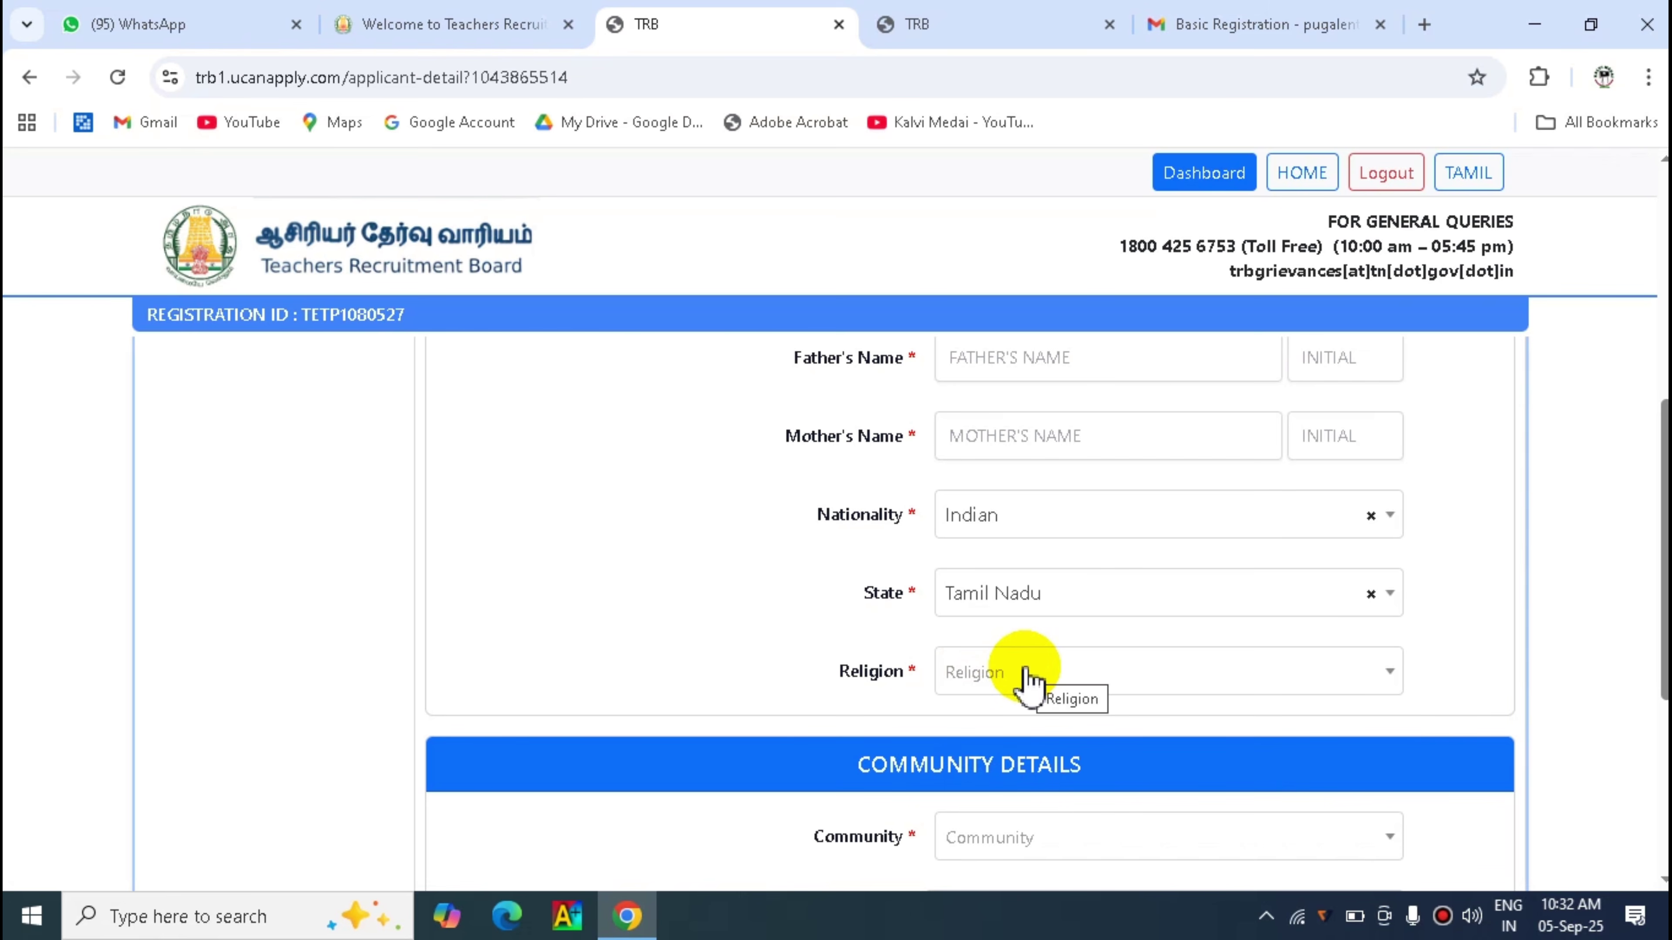
{"action": "left_click", "coordinate": [1028, 679]}
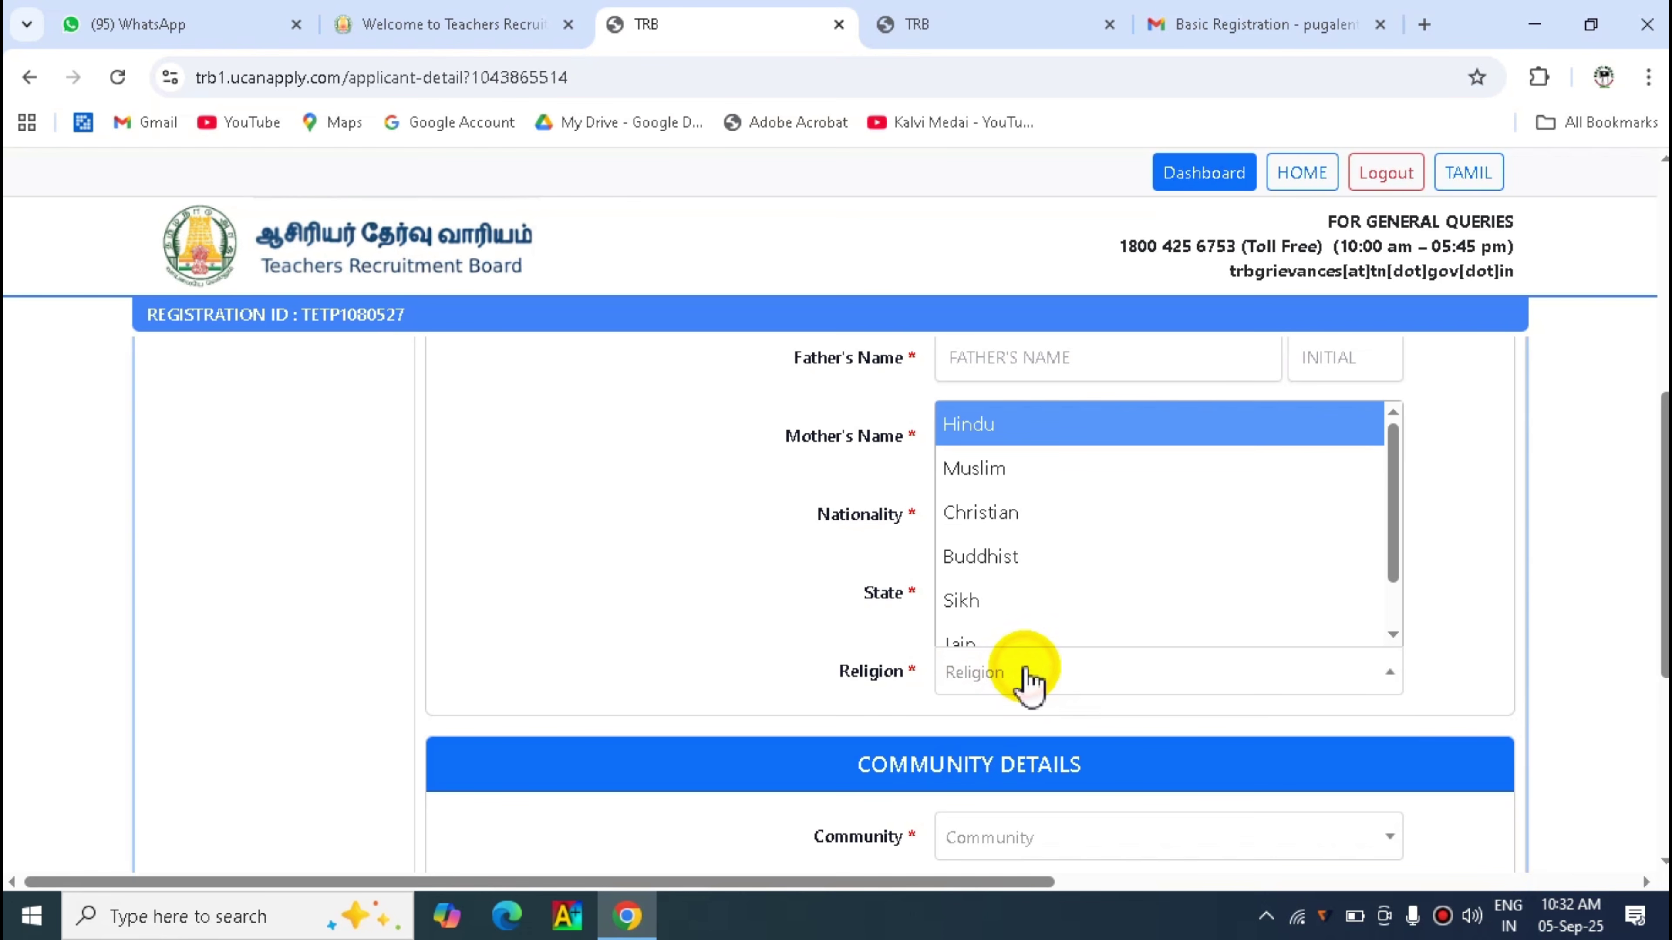
{"action": "left_click", "coordinate": [1001, 428]}
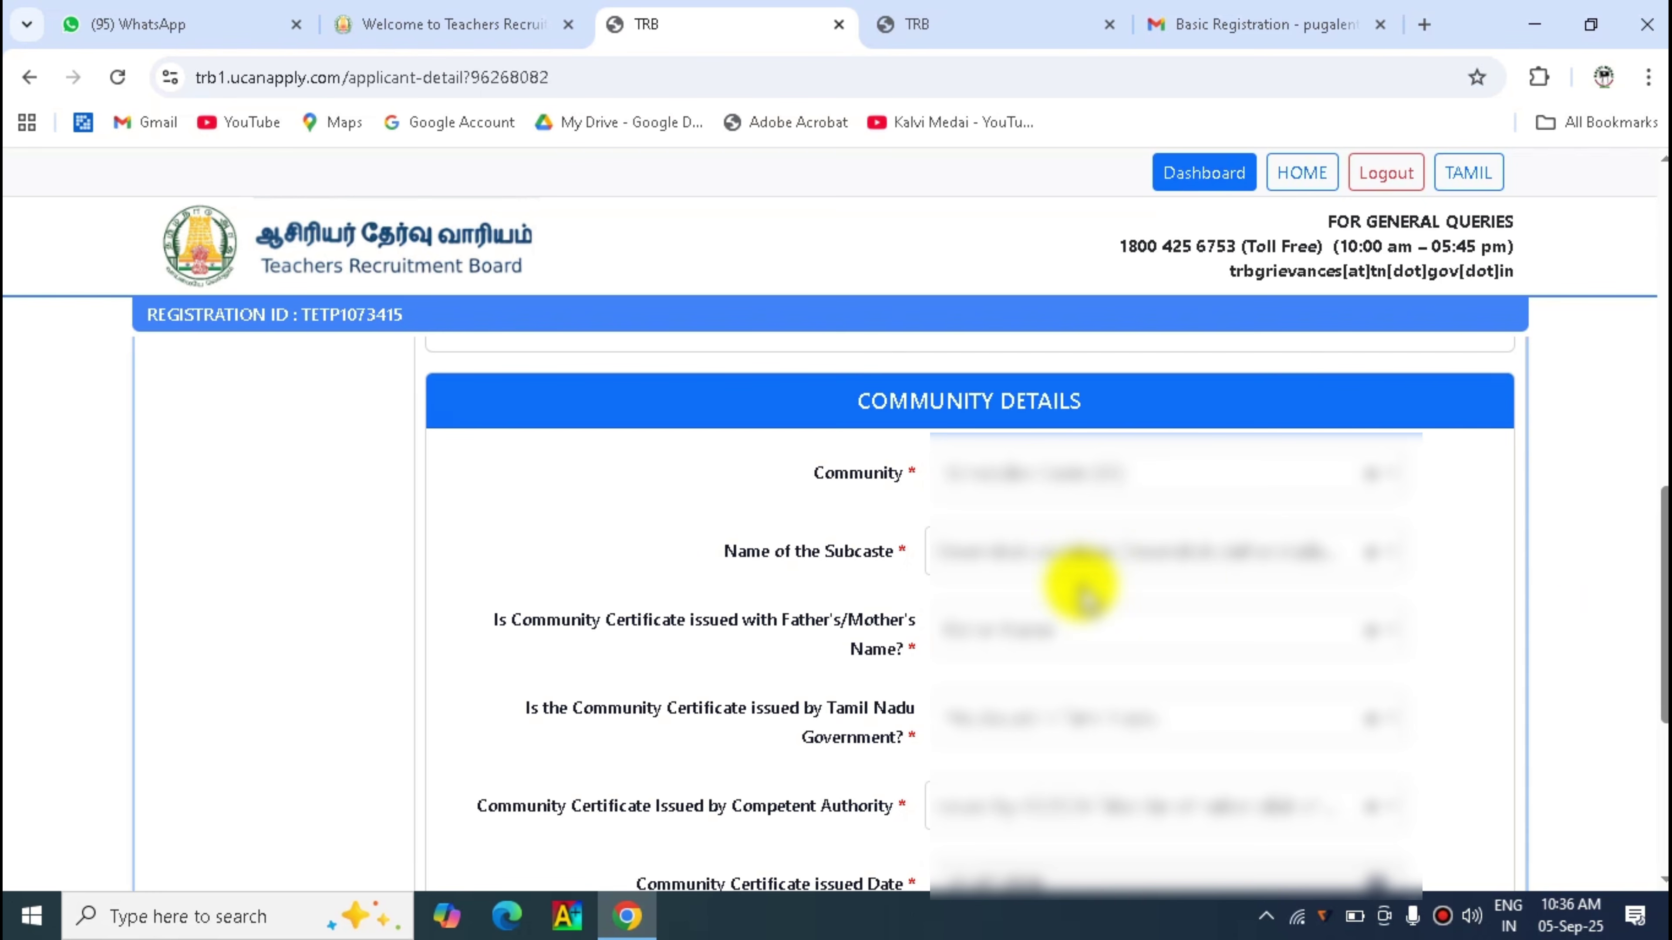
Review the community, subcaste, certificate and competent authority dropdowns, leaving them unchanged
{"action": "left_click", "coordinate": [1088, 486]}
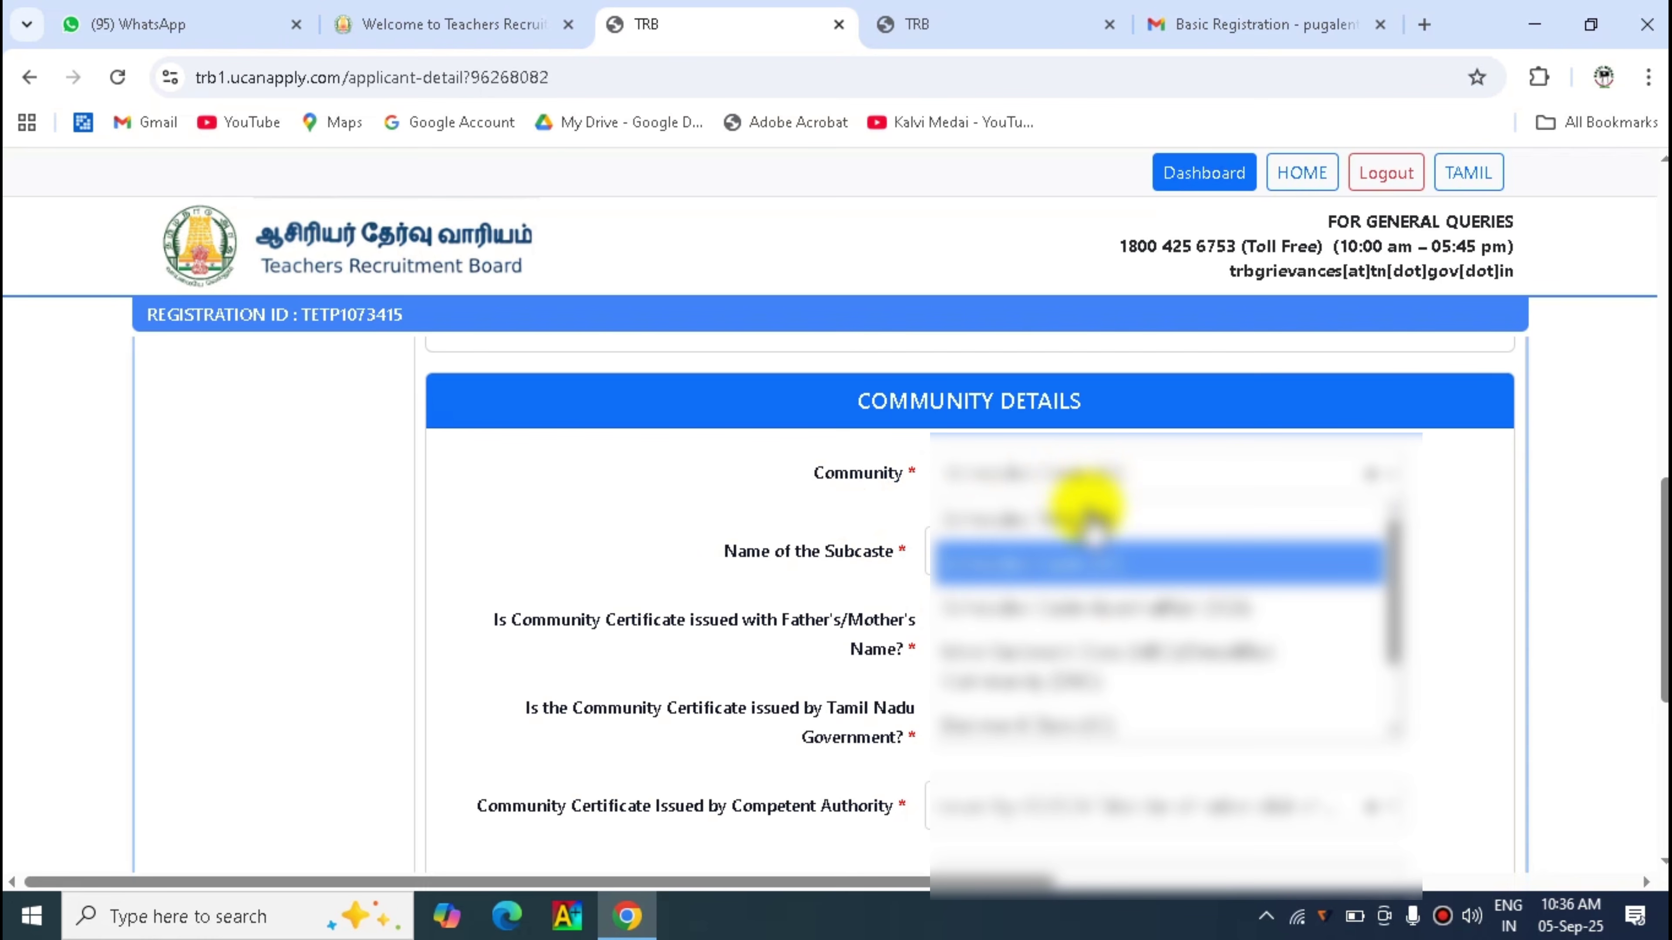
{"action": "left_click", "coordinate": [1530, 537]}
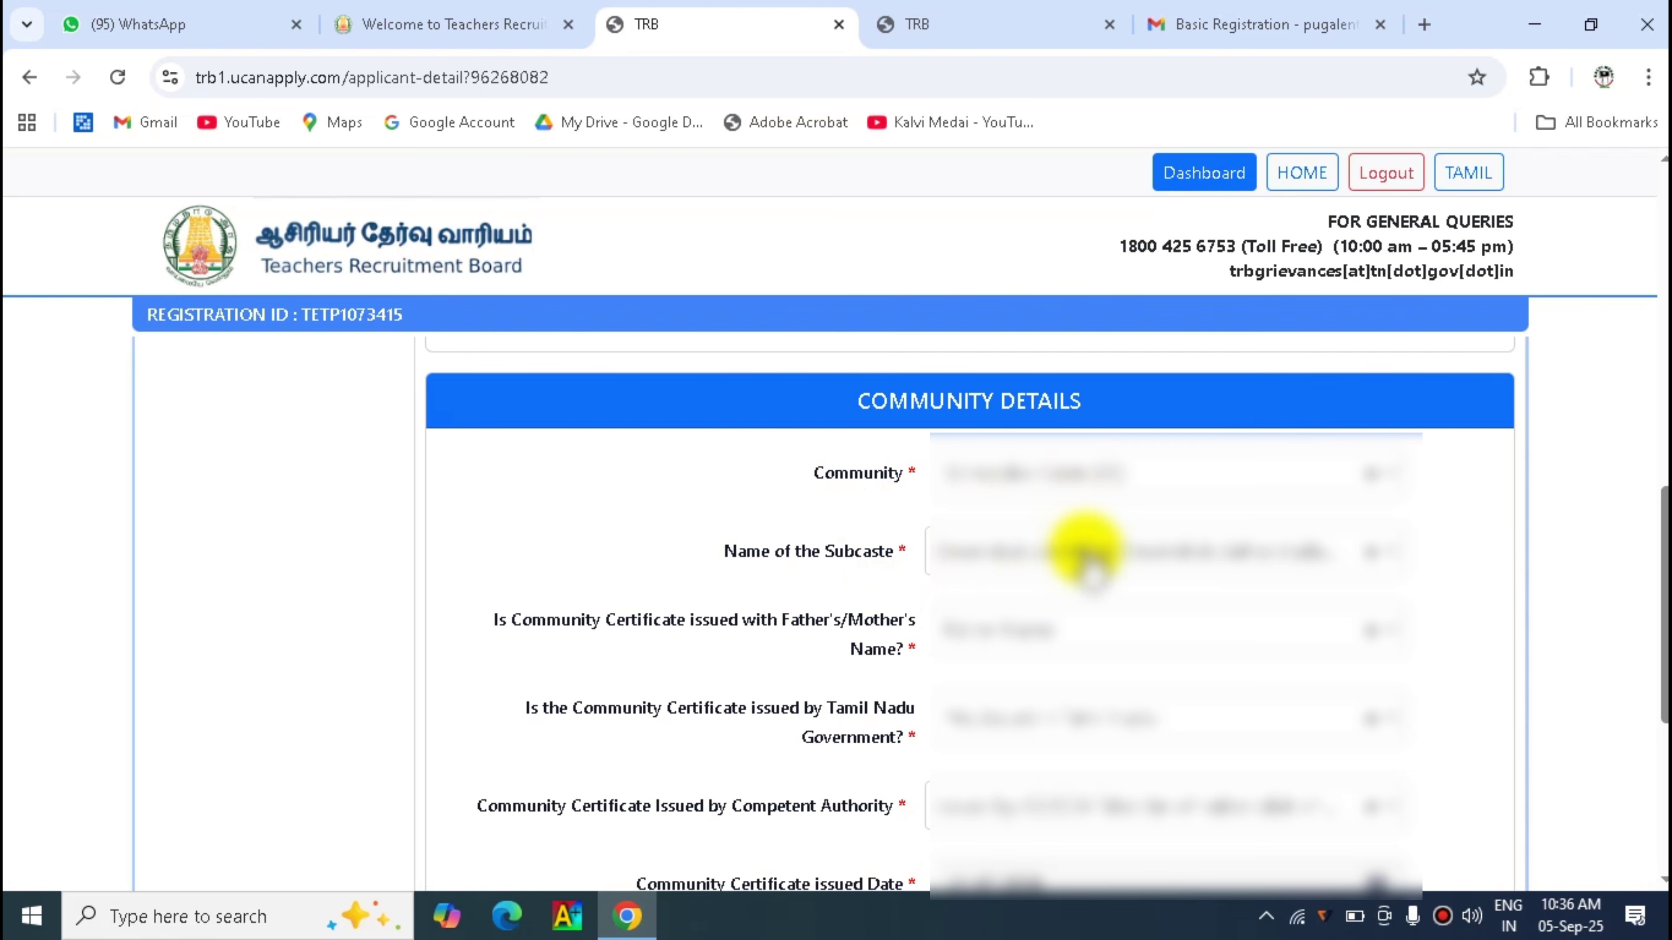
{"action": "left_click", "coordinate": [1147, 555]}
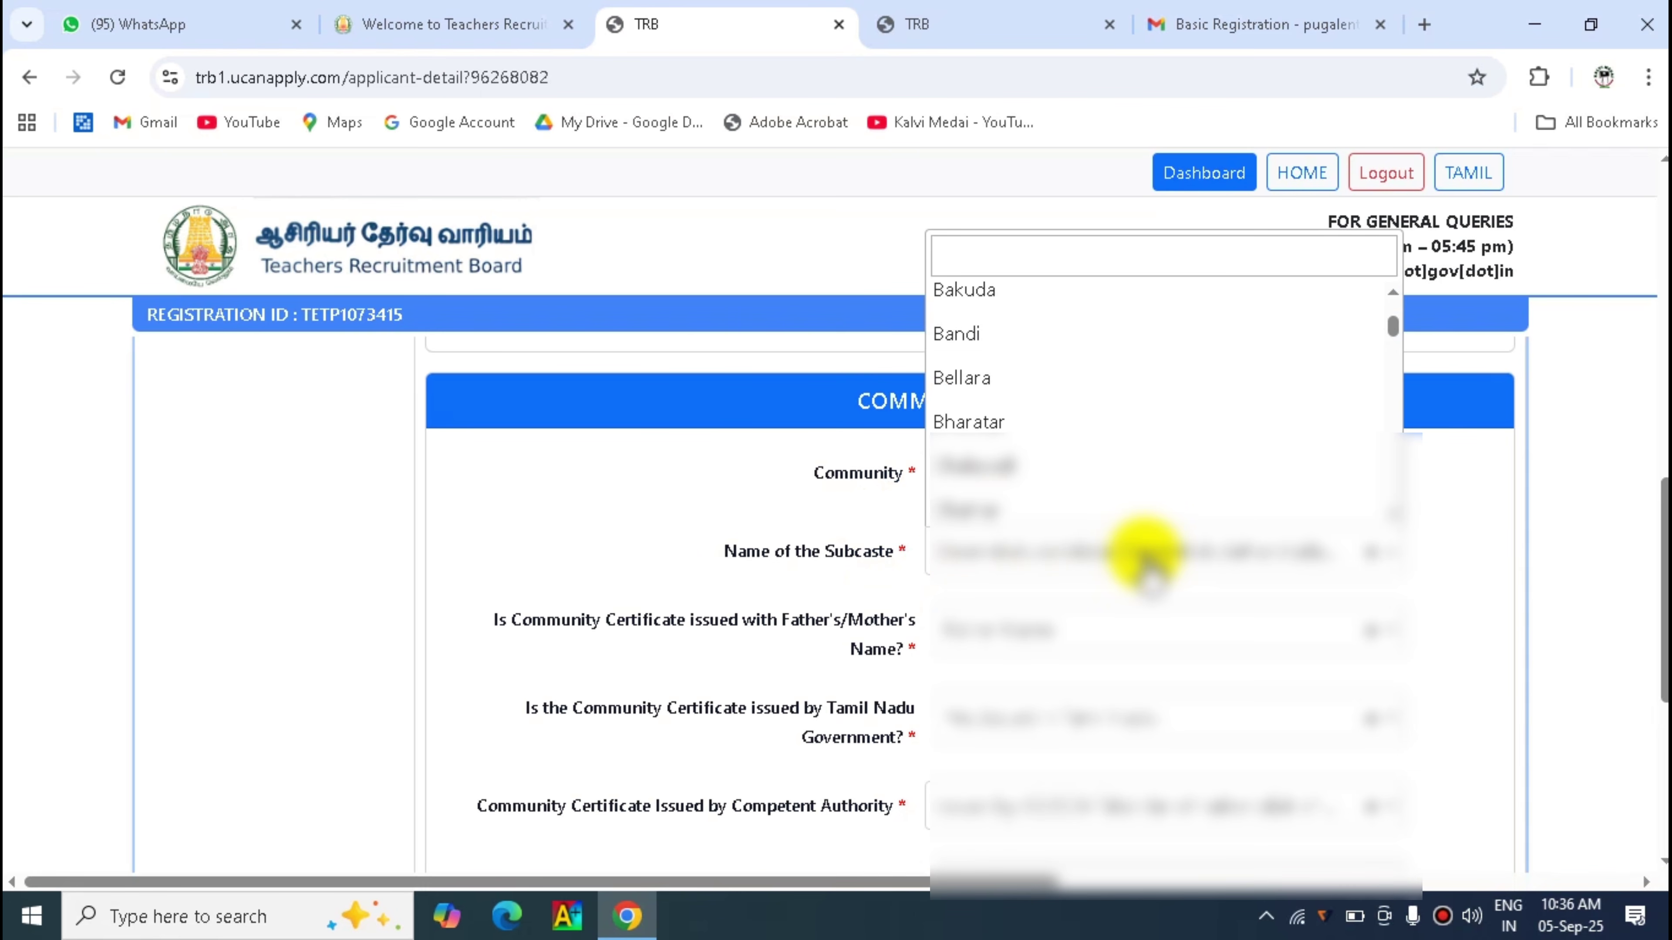
{"action": "scroll", "coordinate": [1385, 507], "scroll_direction": "down", "scroll_amount": 3}
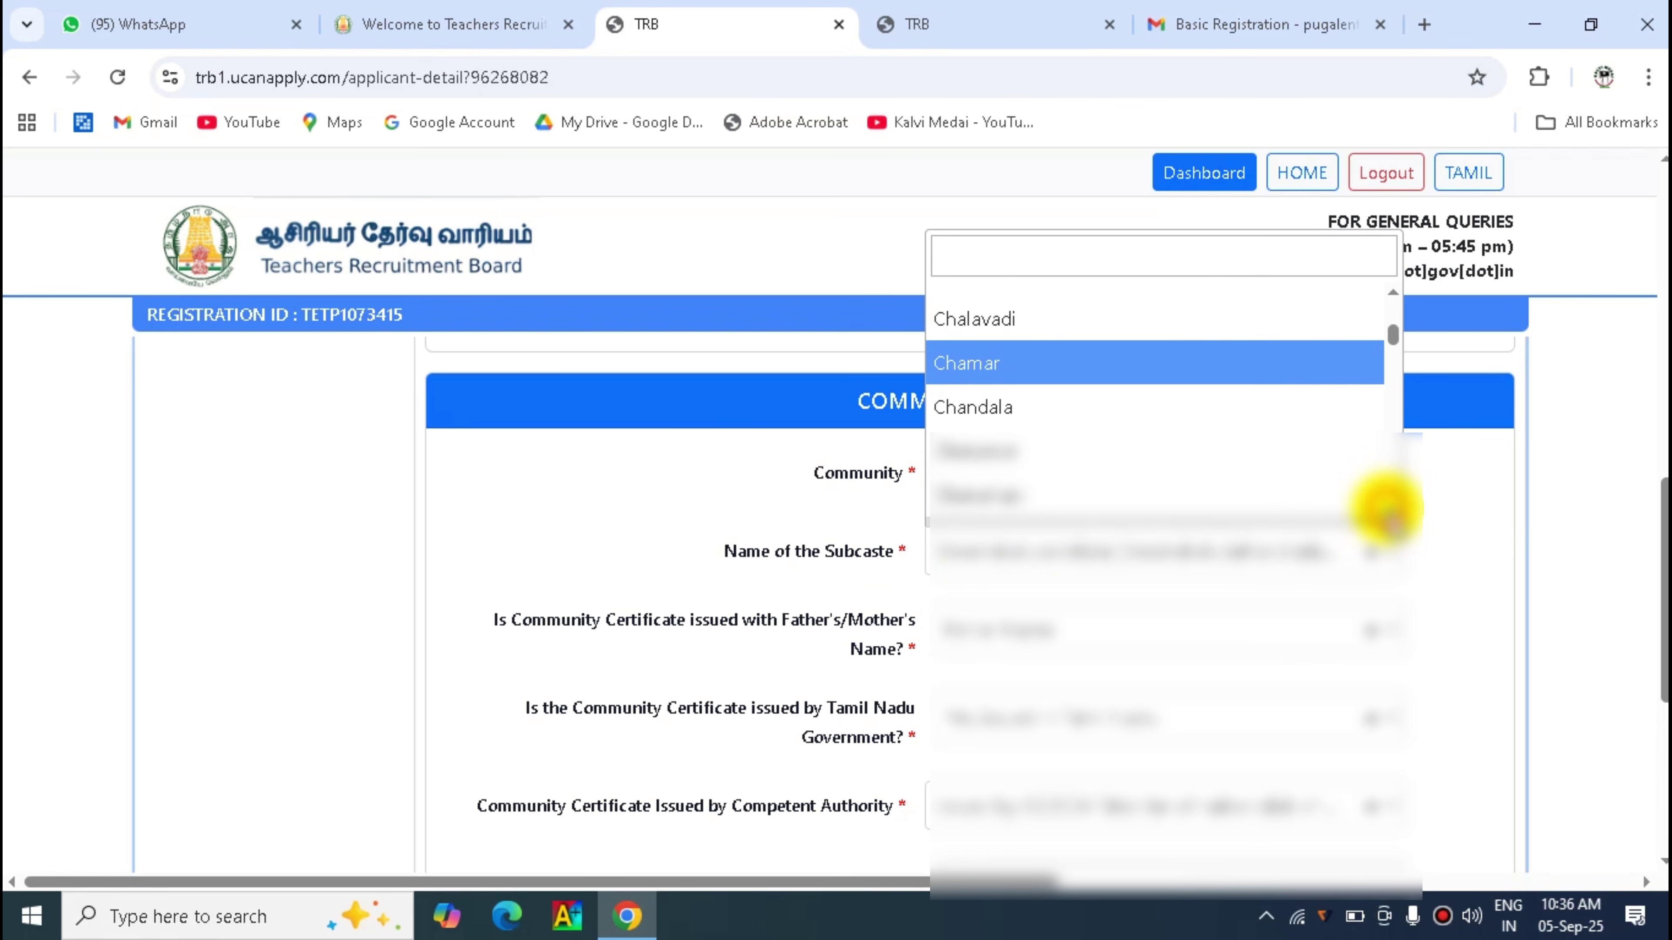
{"action": "left_click", "coordinate": [1517, 510]}
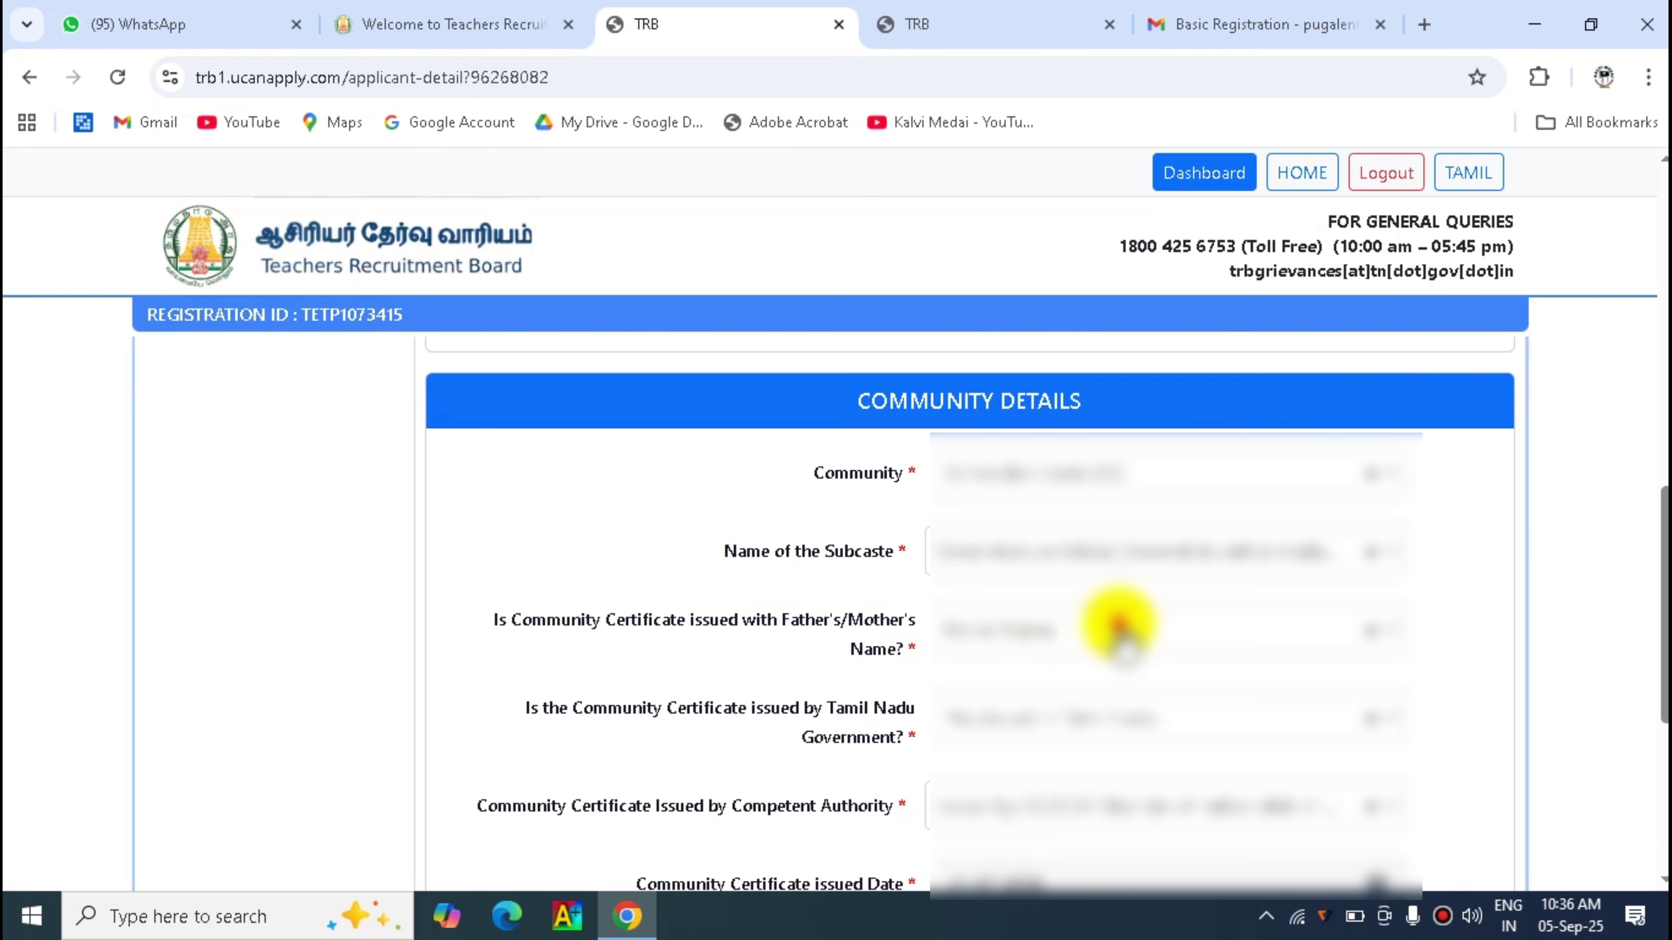
{"action": "left_click", "coordinate": [1112, 629]}
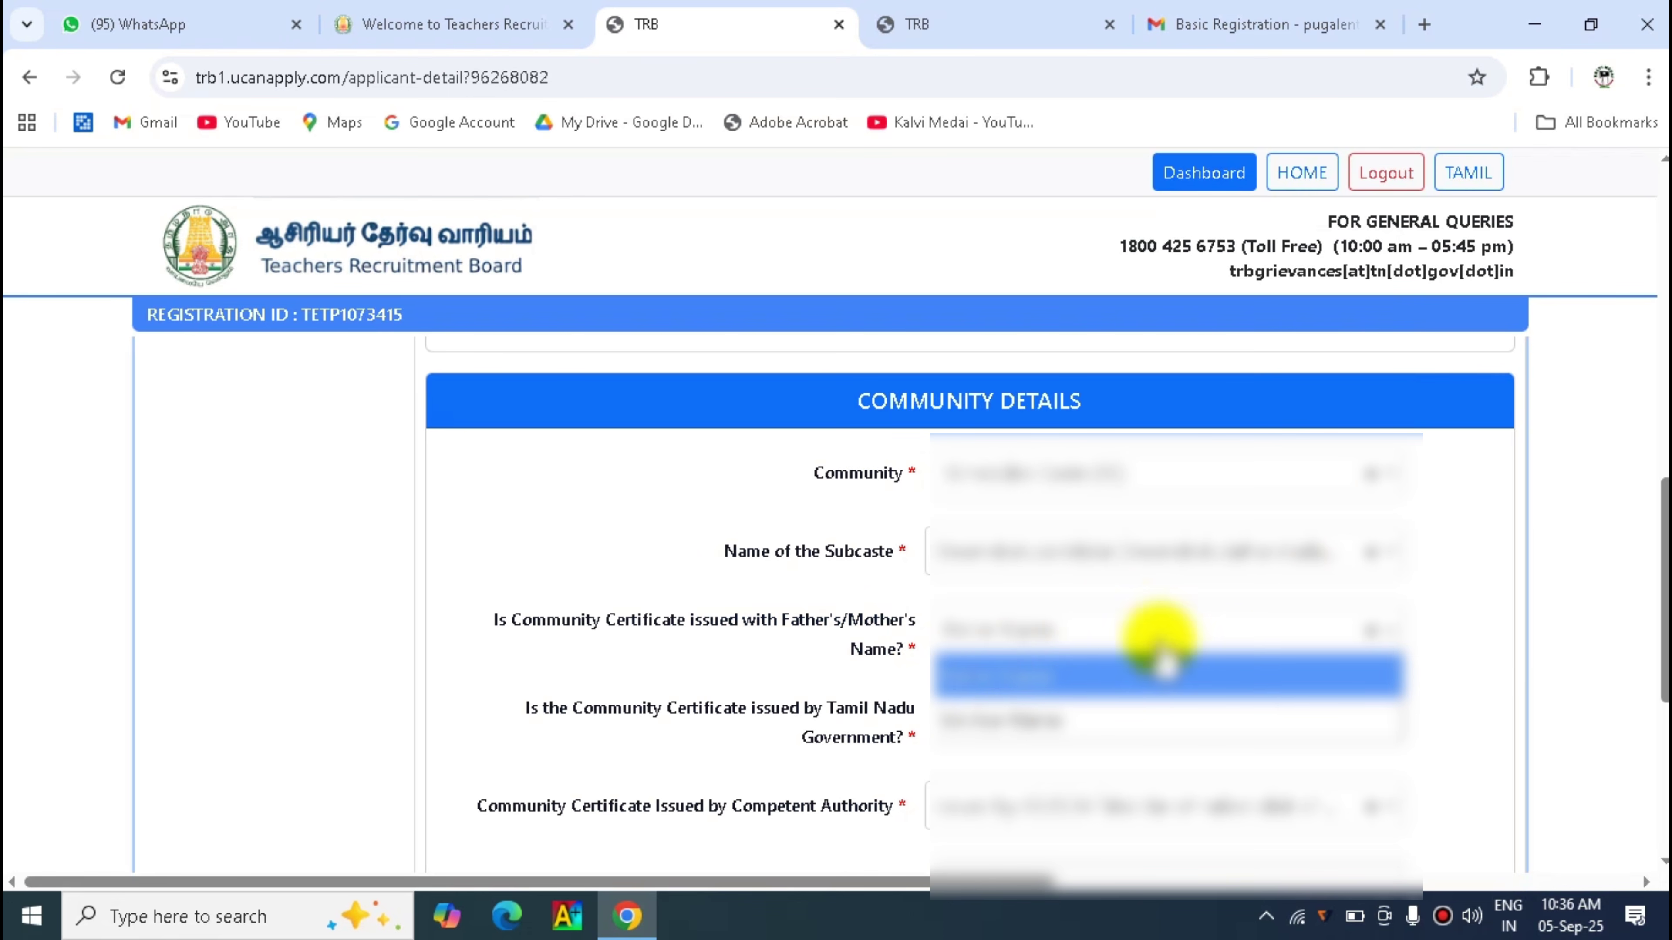
{"action": "left_click", "coordinate": [1474, 652]}
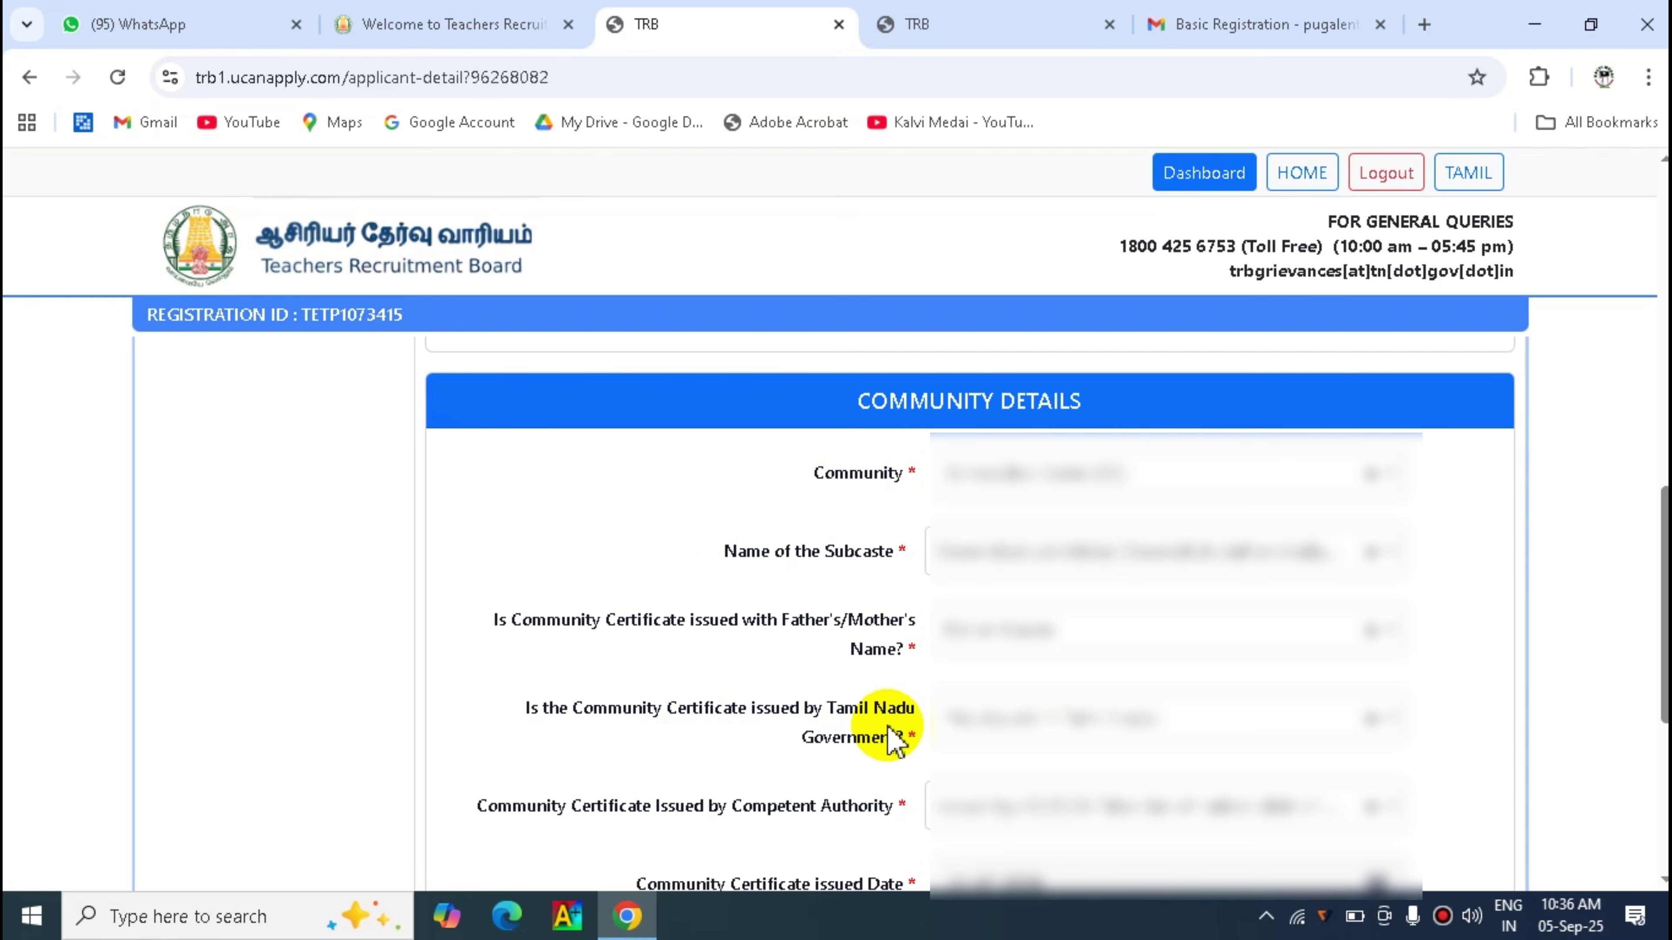
{"action": "left_click", "coordinate": [1180, 731]}
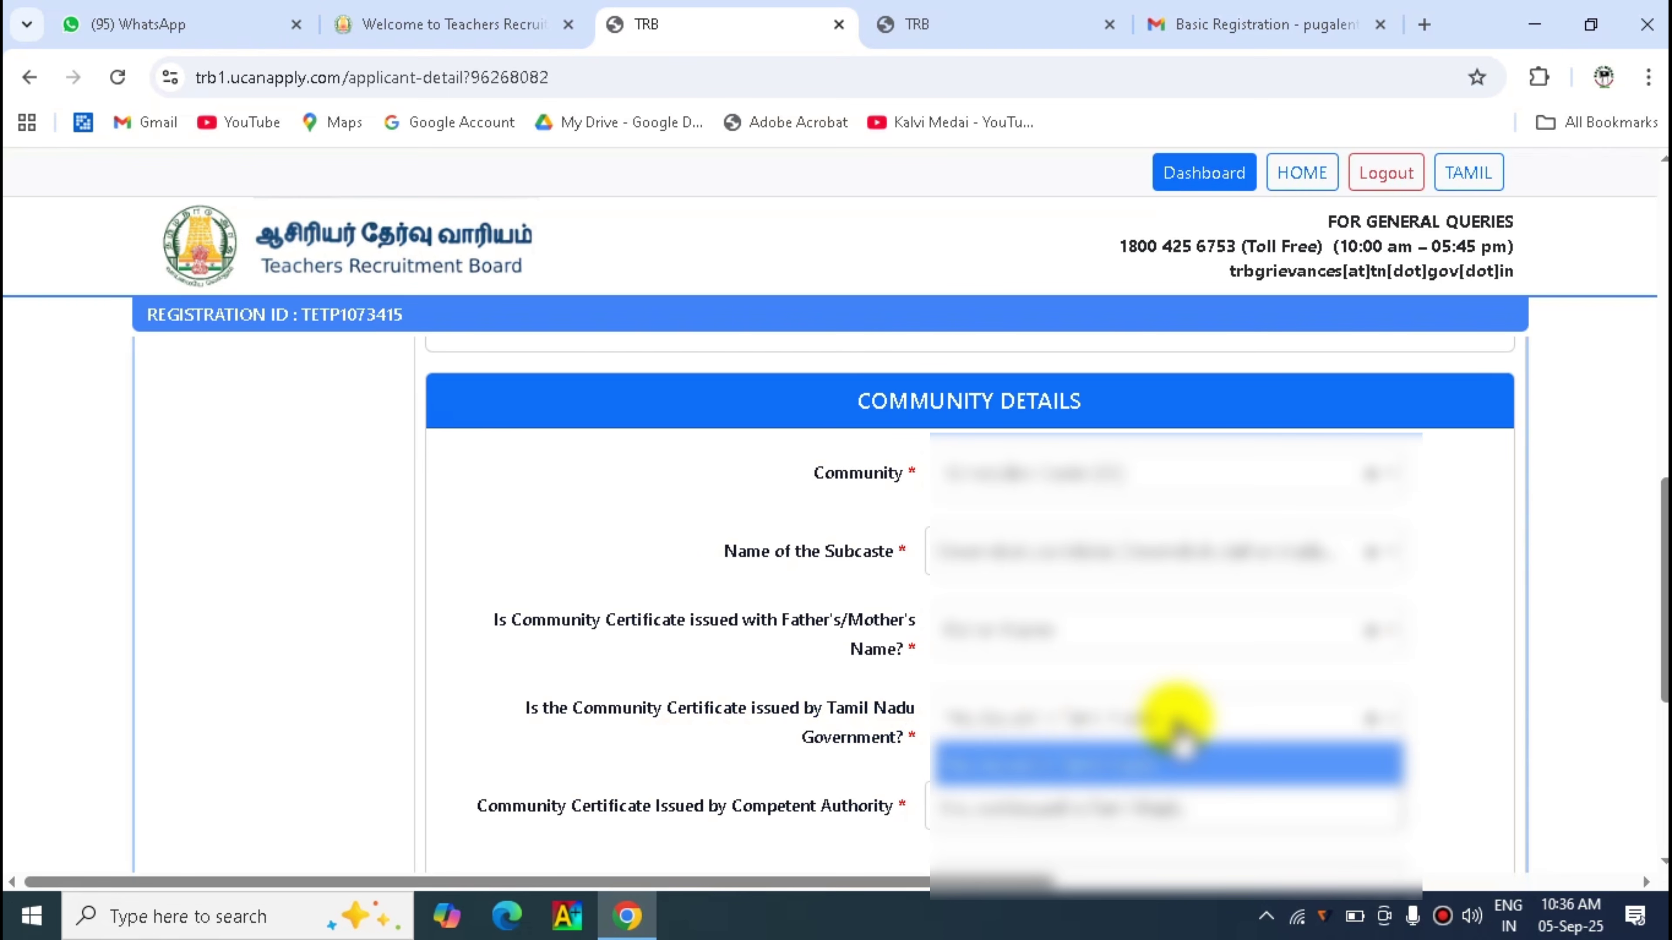
{"action": "left_click", "coordinate": [1477, 729]}
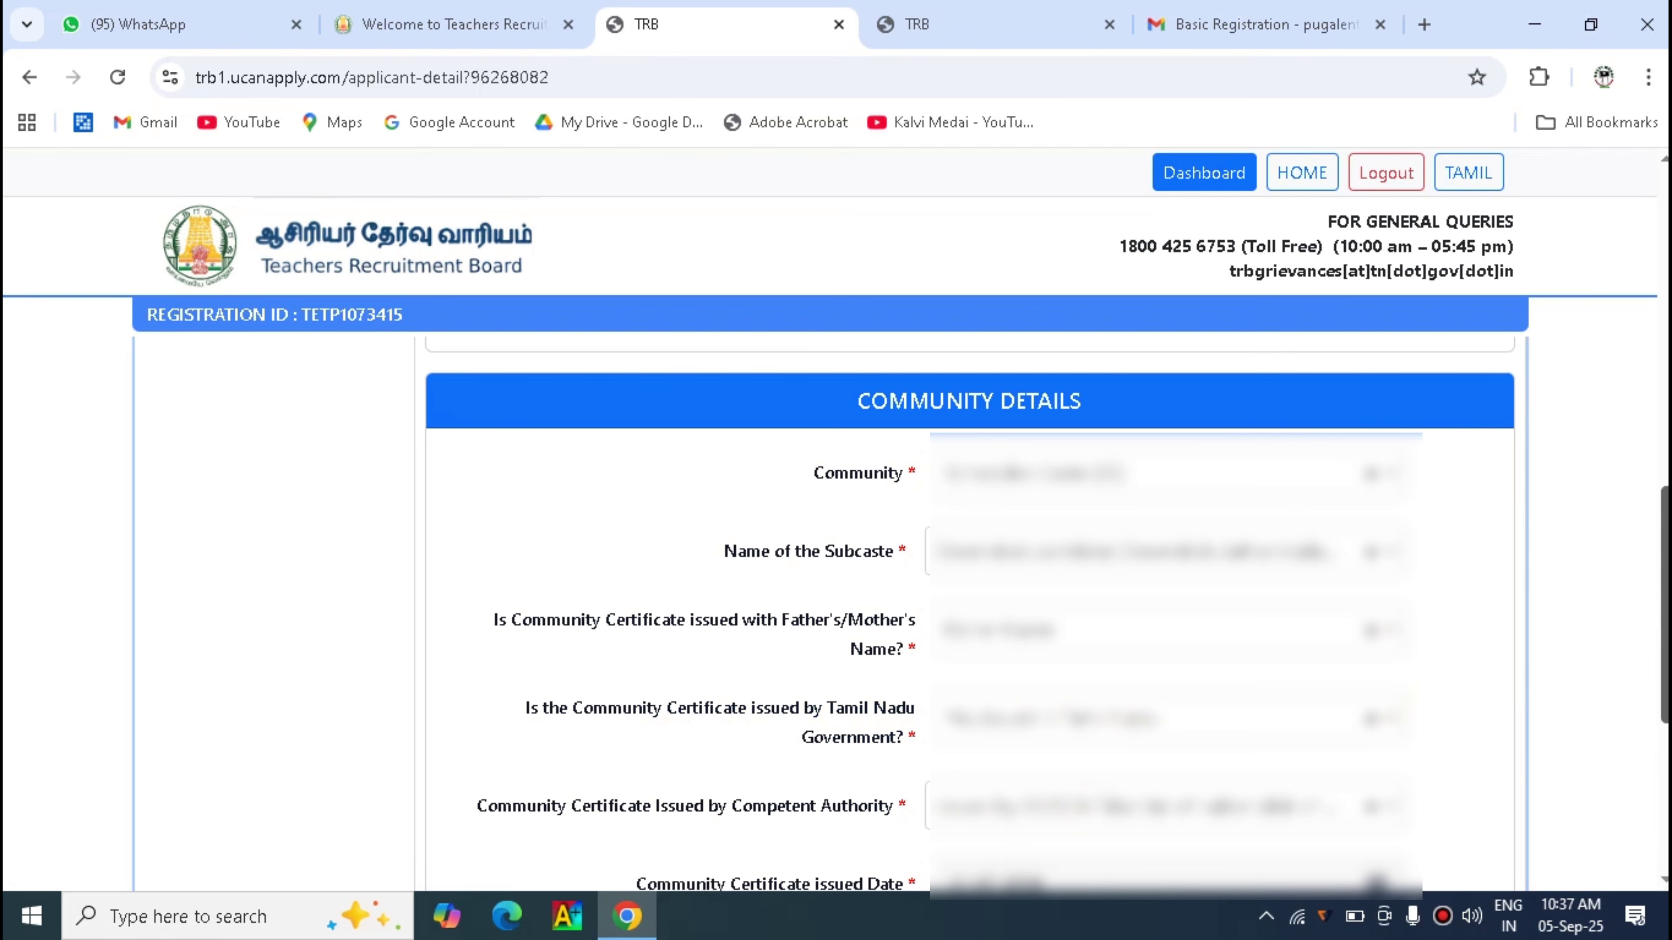
{"action": "scroll", "coordinate": [1046, 619], "scroll_direction": "down", "scroll_amount": 2}
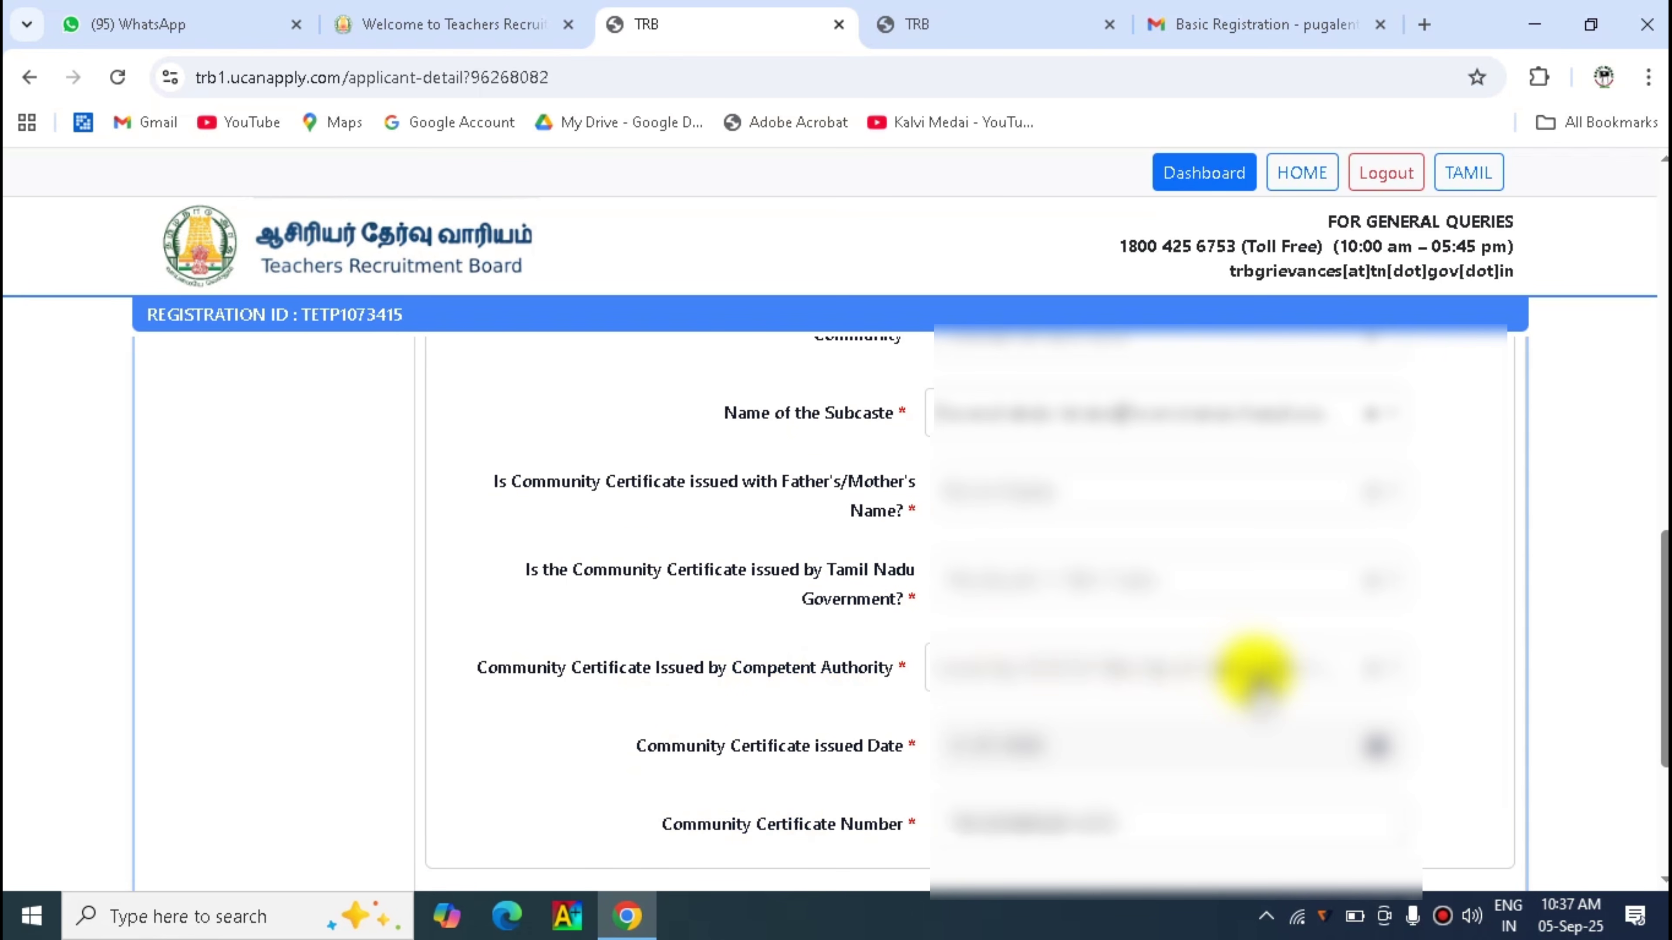
{"action": "left_click", "coordinate": [1296, 664]}
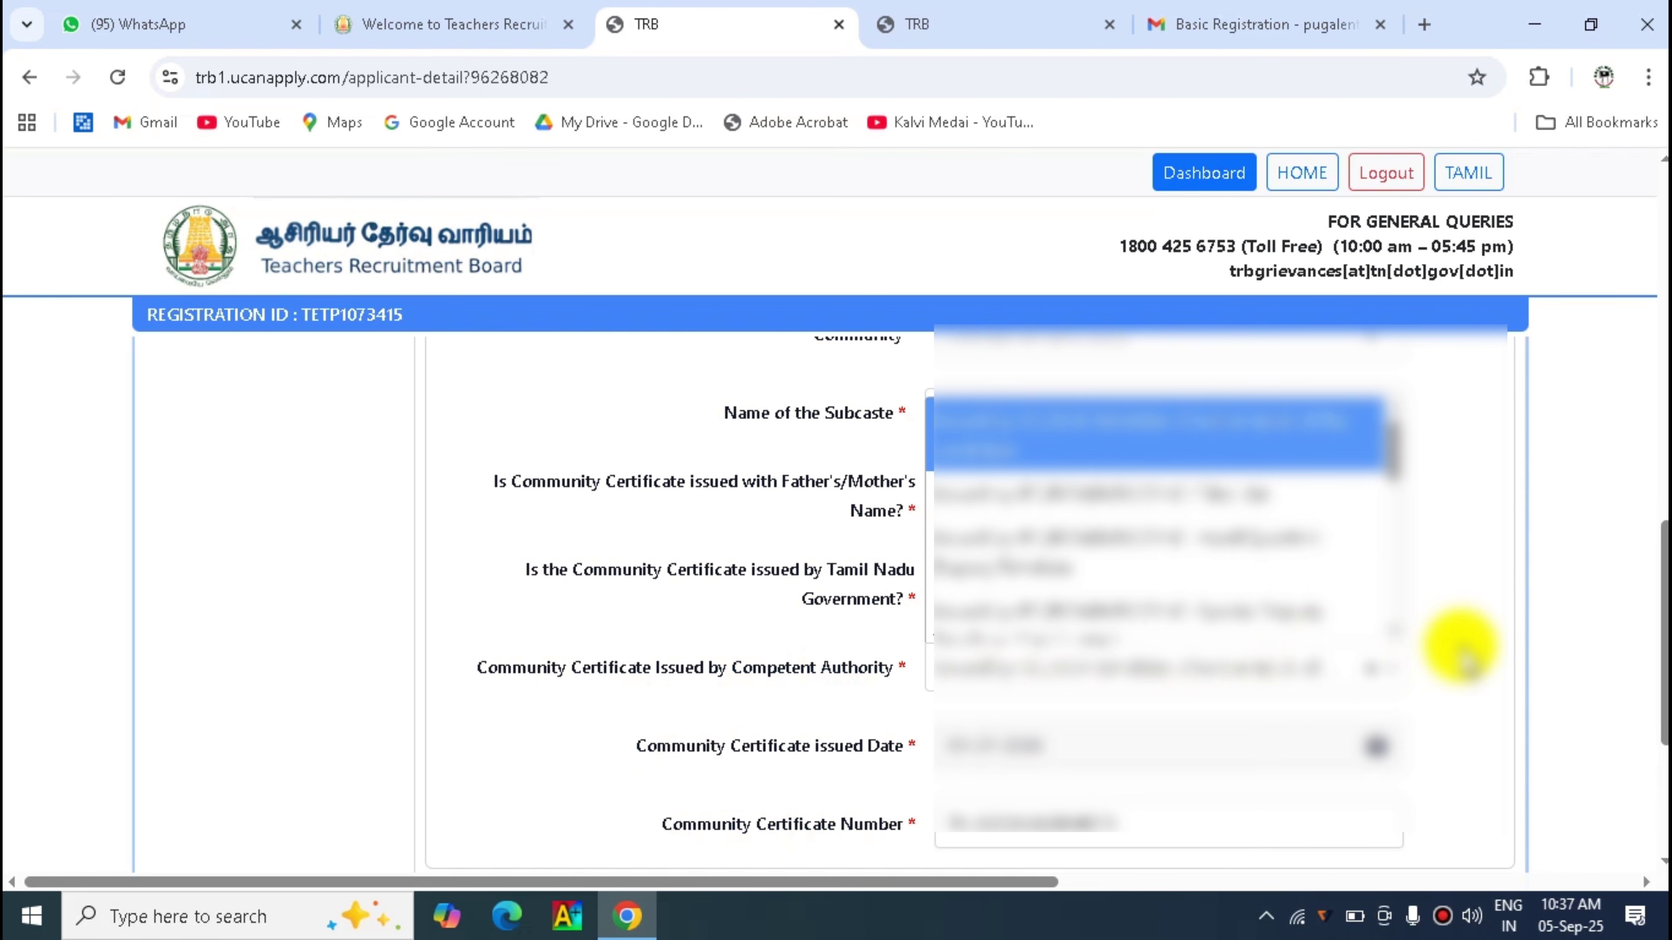
{"action": "left_click", "coordinate": [1461, 649]}
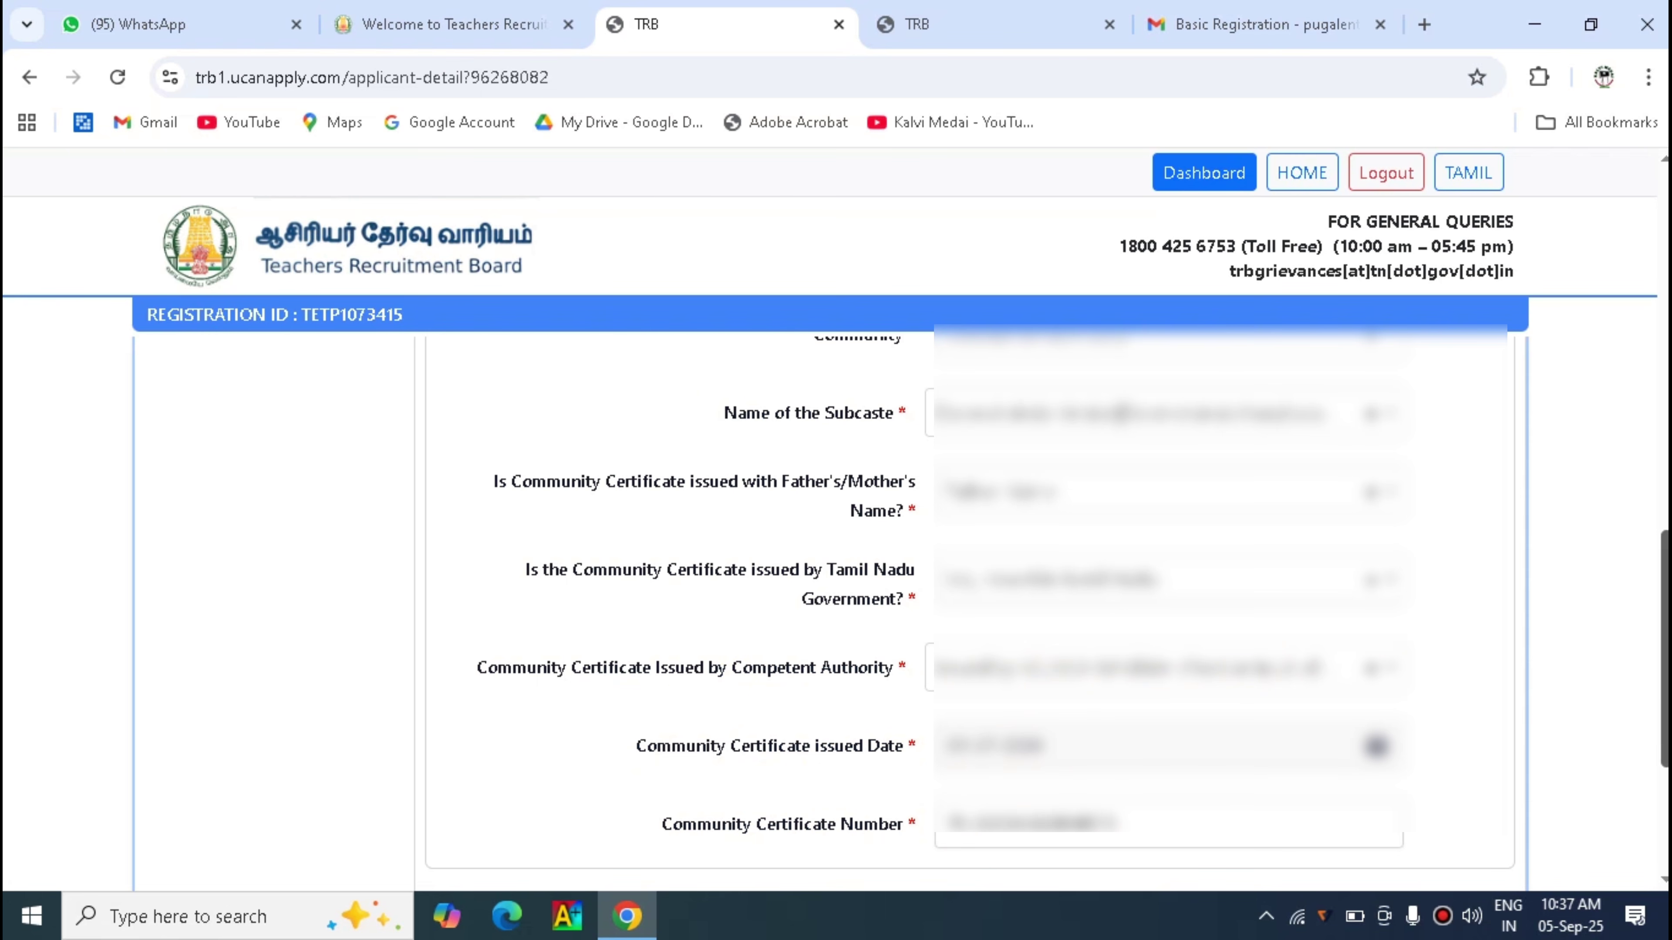
Tick the 'I certify' and Scheduled Caste declarations and save the community details
{"action": "left_click_drag", "start_coordinate": [1663, 695], "coordinate": [1663, 716]}
{"action": "scroll", "coordinate": [1269, 709], "scroll_direction": "down", "scroll_amount": 1}
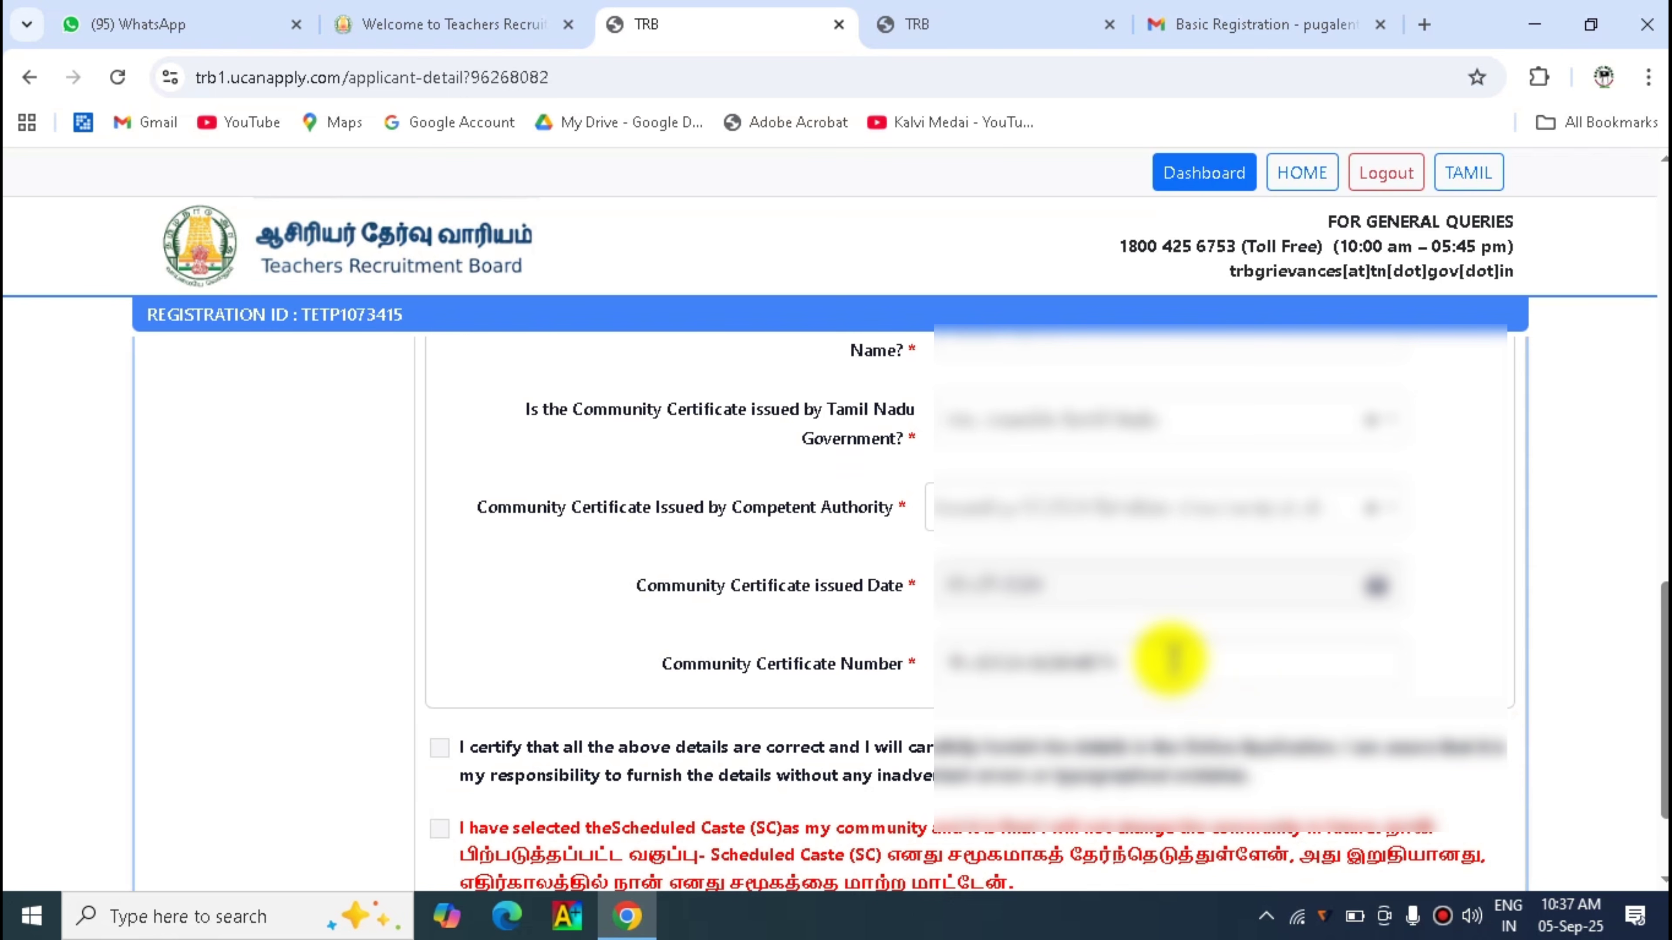
{"action": "scroll", "coordinate": [1646, 757], "scroll_direction": "down", "scroll_amount": 2}
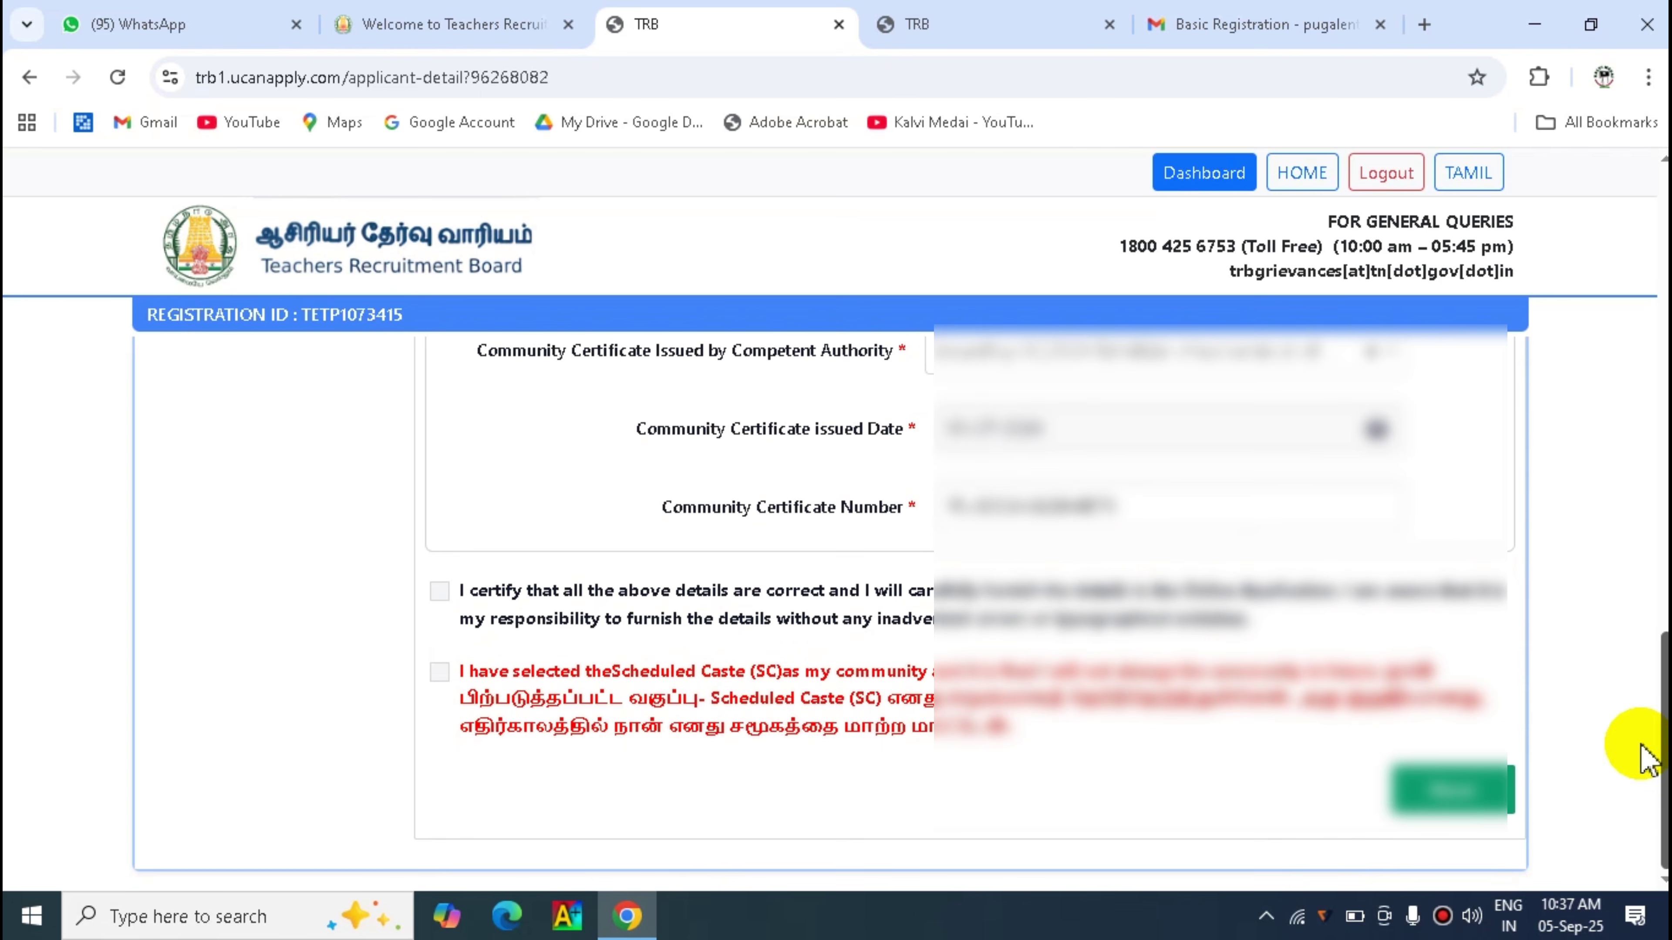
{"action": "left_click", "coordinate": [439, 591]}
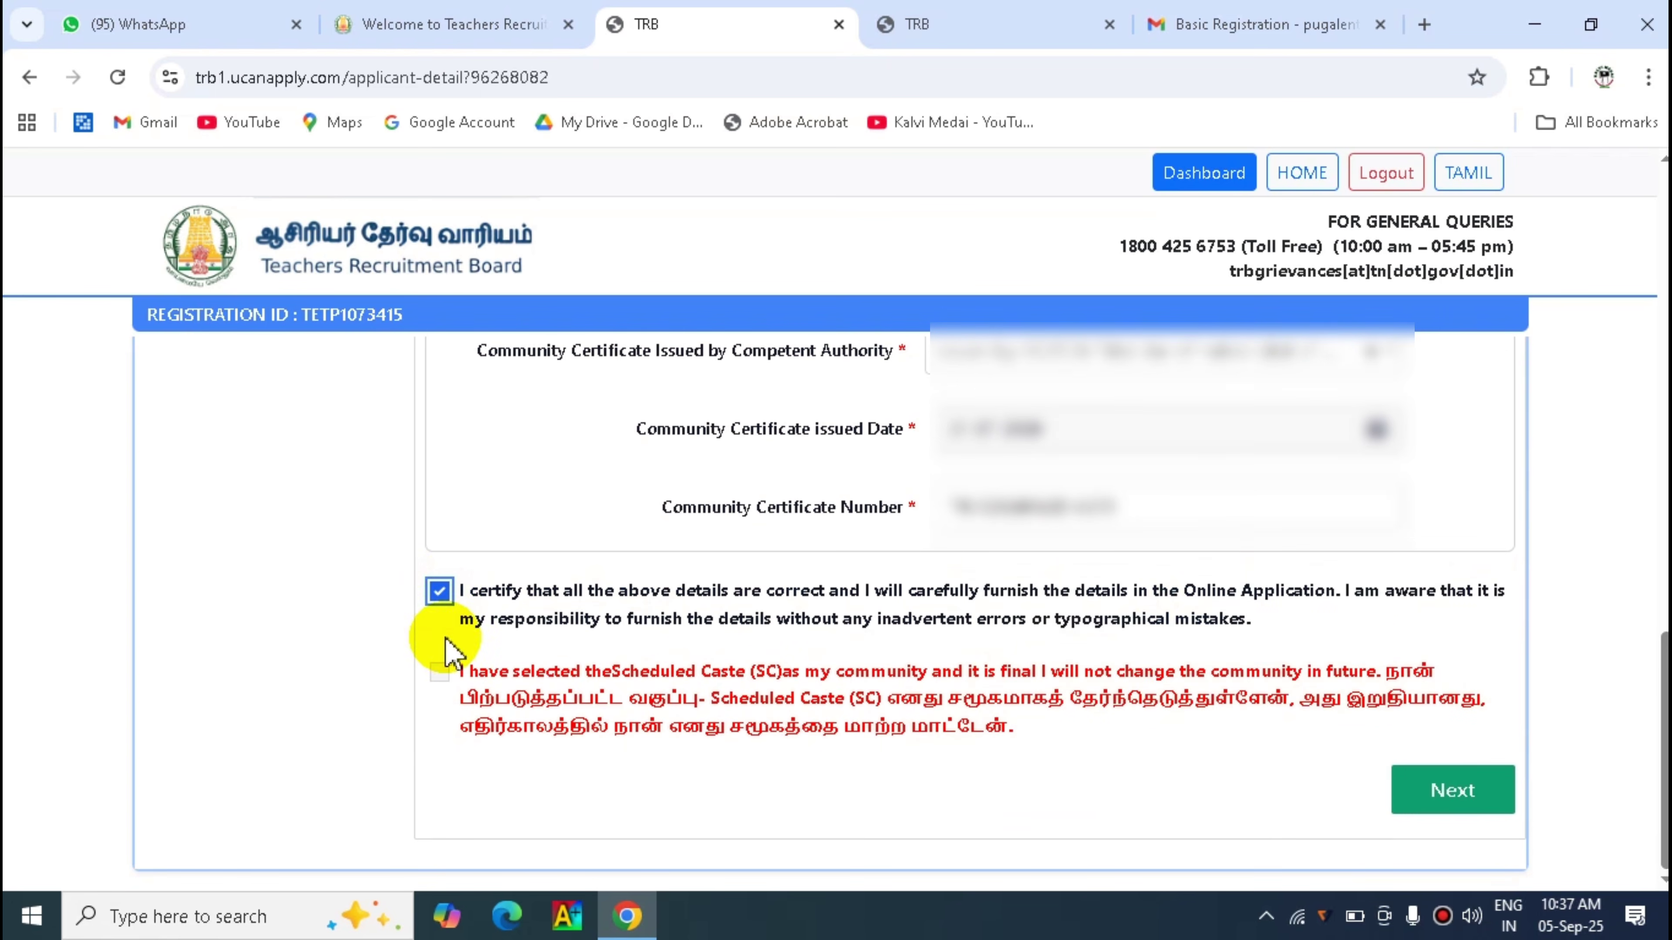
{"action": "left_click", "coordinate": [439, 671]}
{"action": "left_click", "coordinate": [1453, 792]}
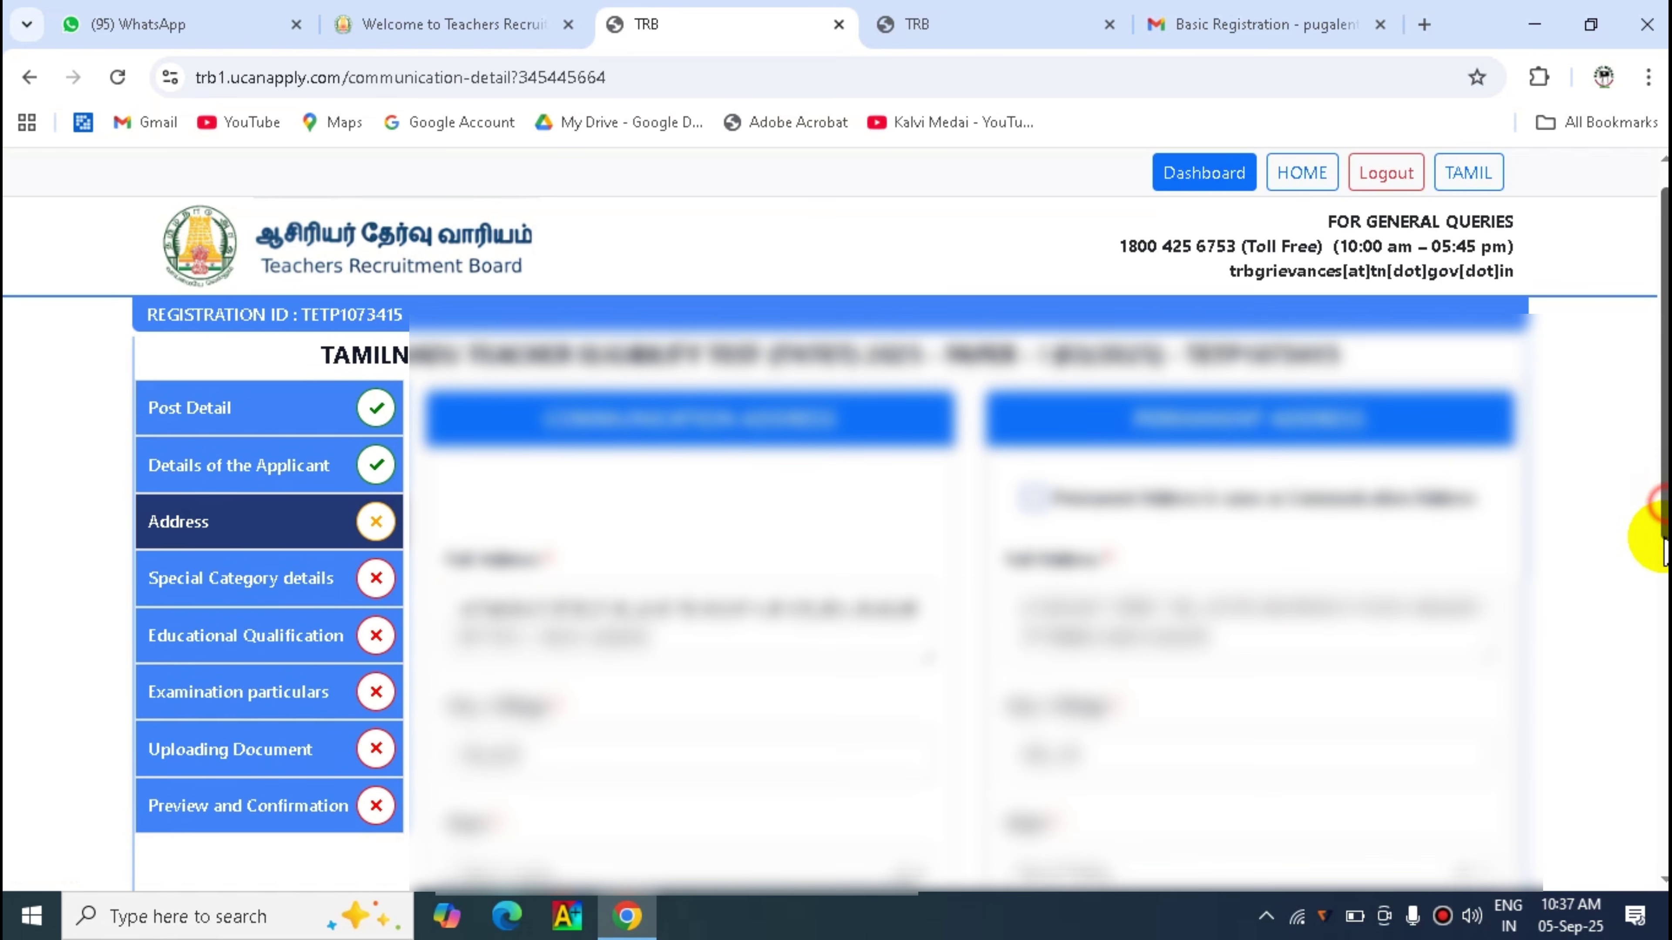
Mark the permanent address as the same as the communication address
{"action": "scroll", "coordinate": [1641, 541], "scroll_direction": "down", "scroll_amount": 4}
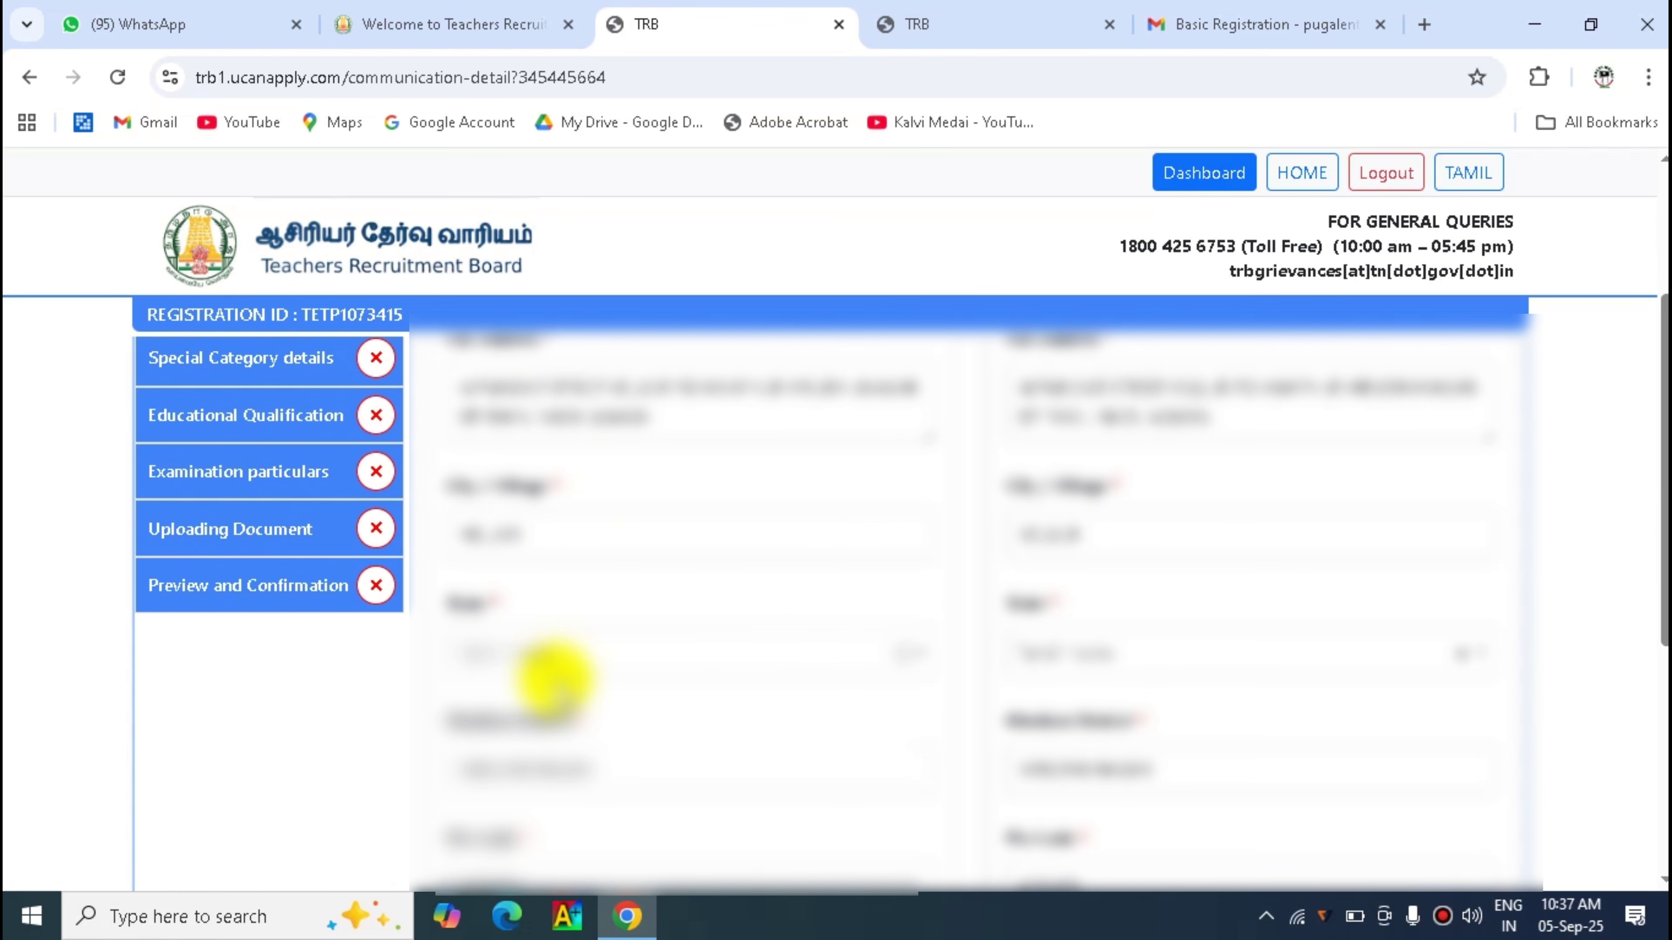
{"action": "left_click", "coordinate": [681, 767]}
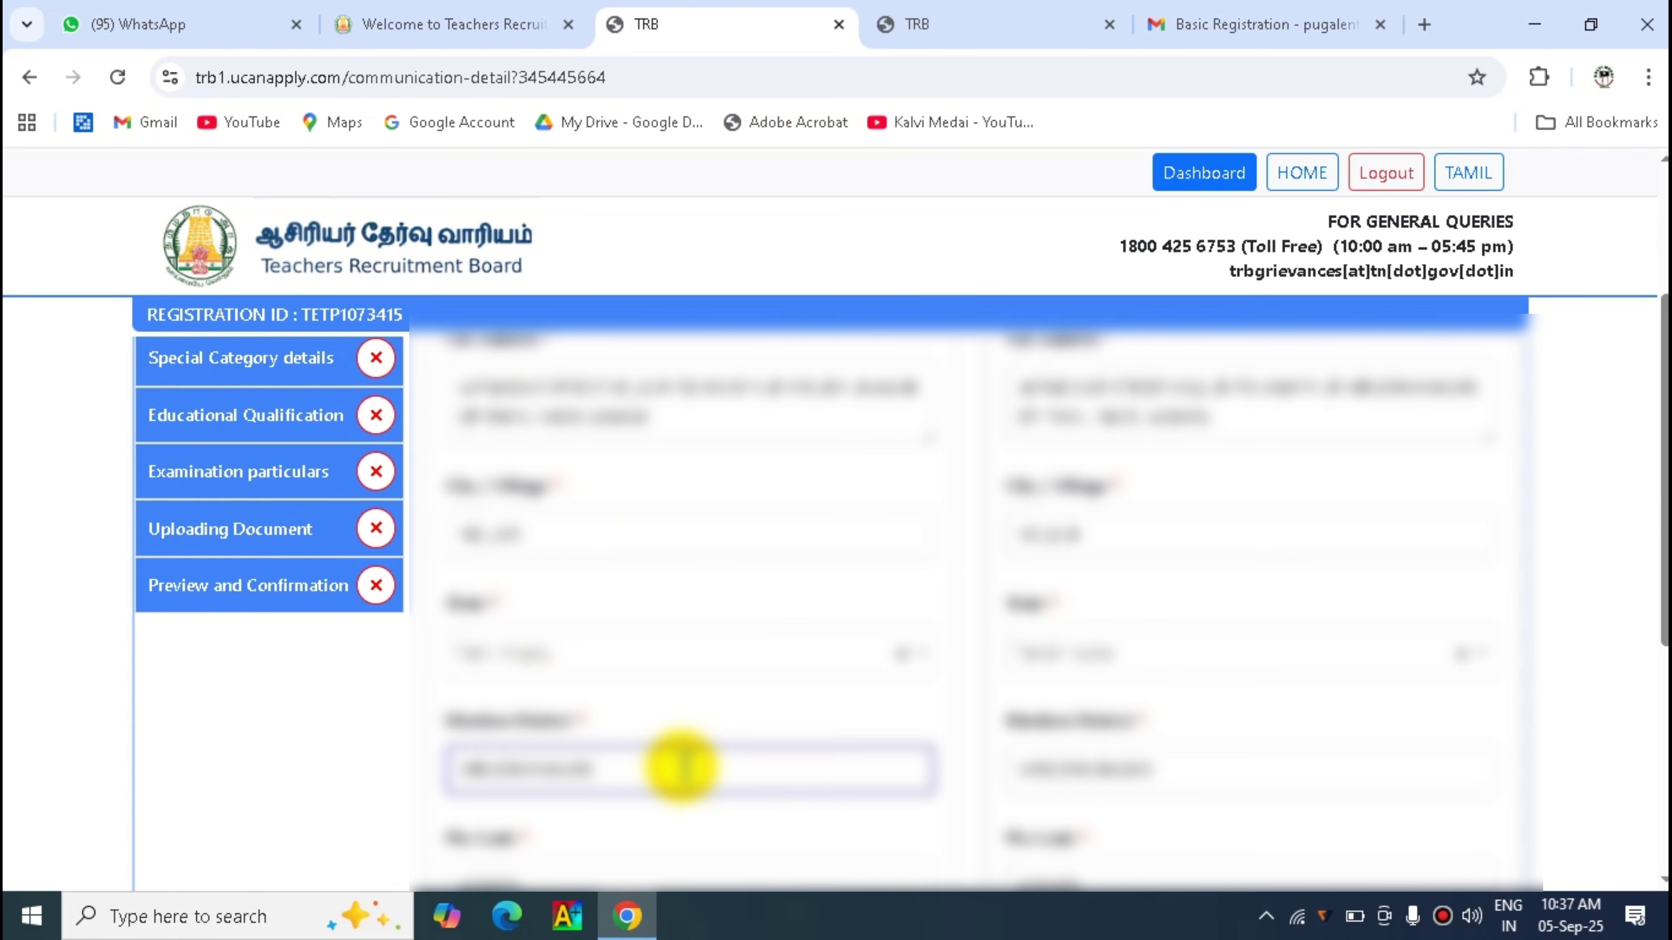
{"action": "scroll", "coordinate": [1641, 609], "scroll_direction": "down", "scroll_amount": 3}
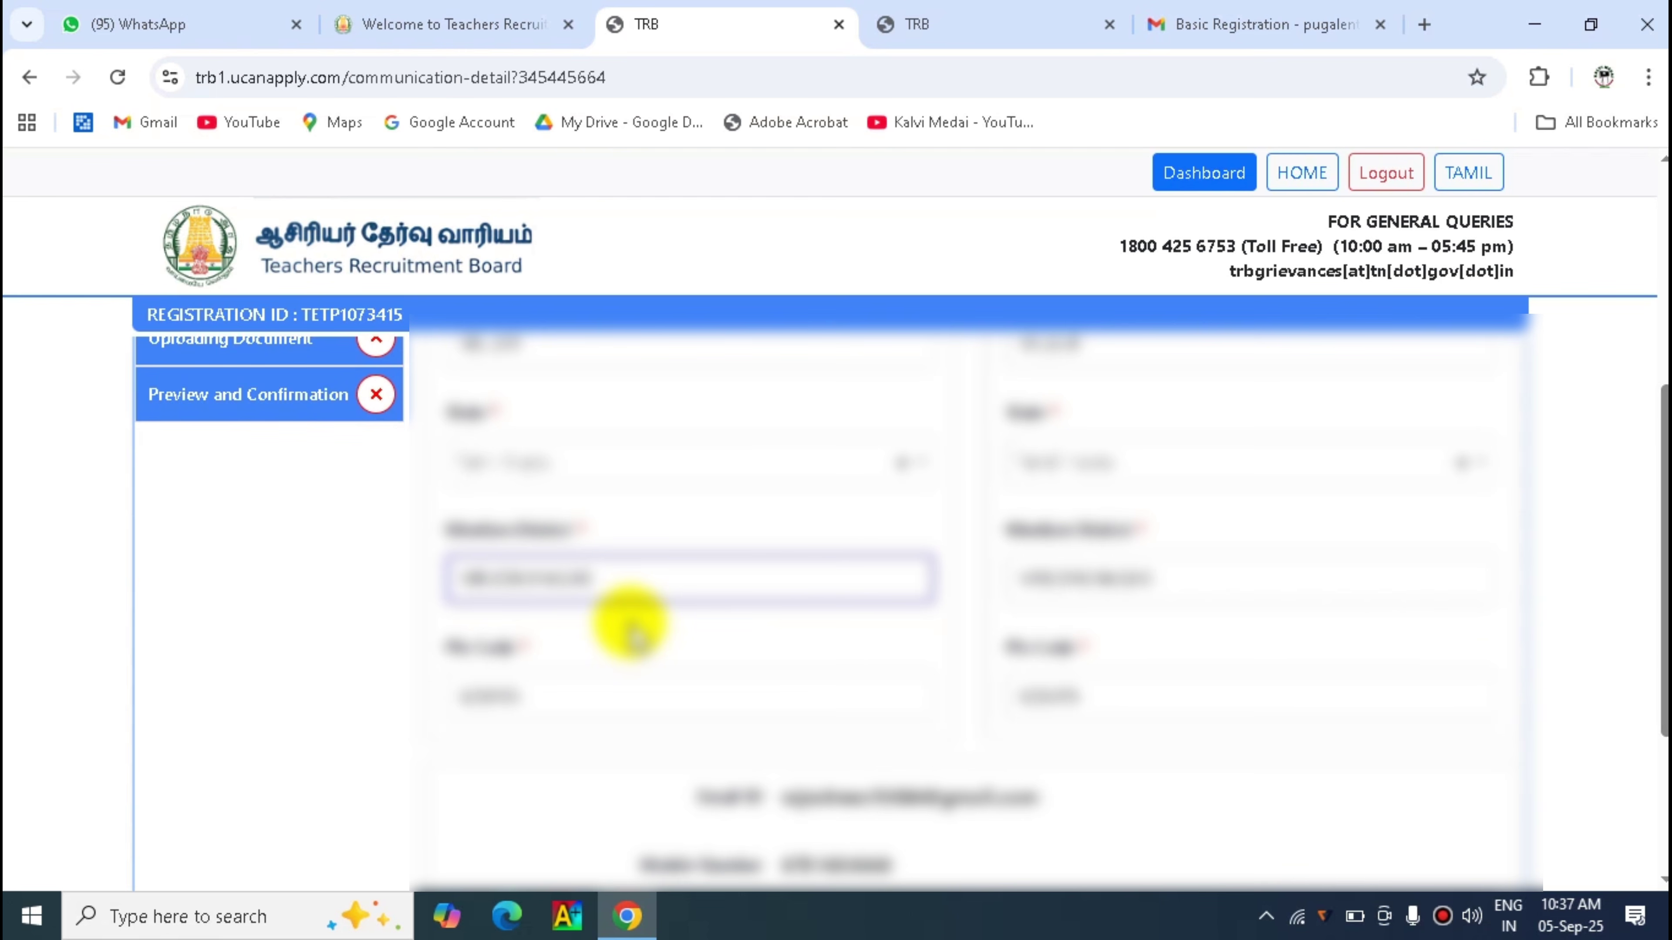
{"action": "scroll", "coordinate": [602, 473], "scroll_direction": "up", "scroll_amount": 5}
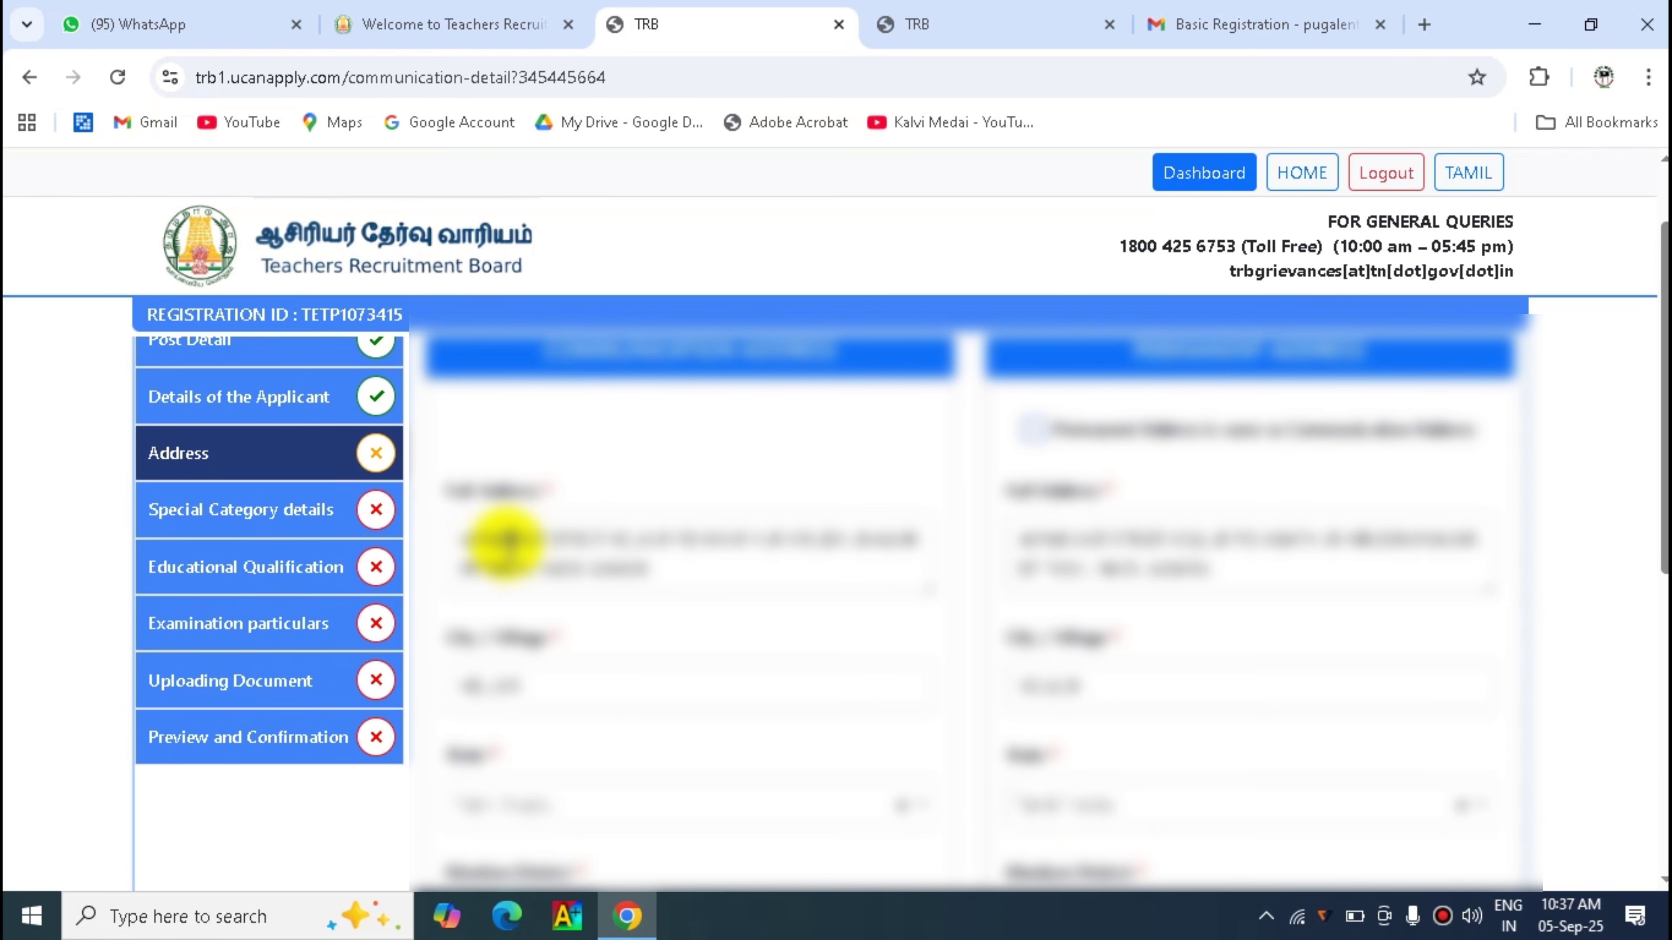
{"action": "left_click", "coordinate": [1032, 432]}
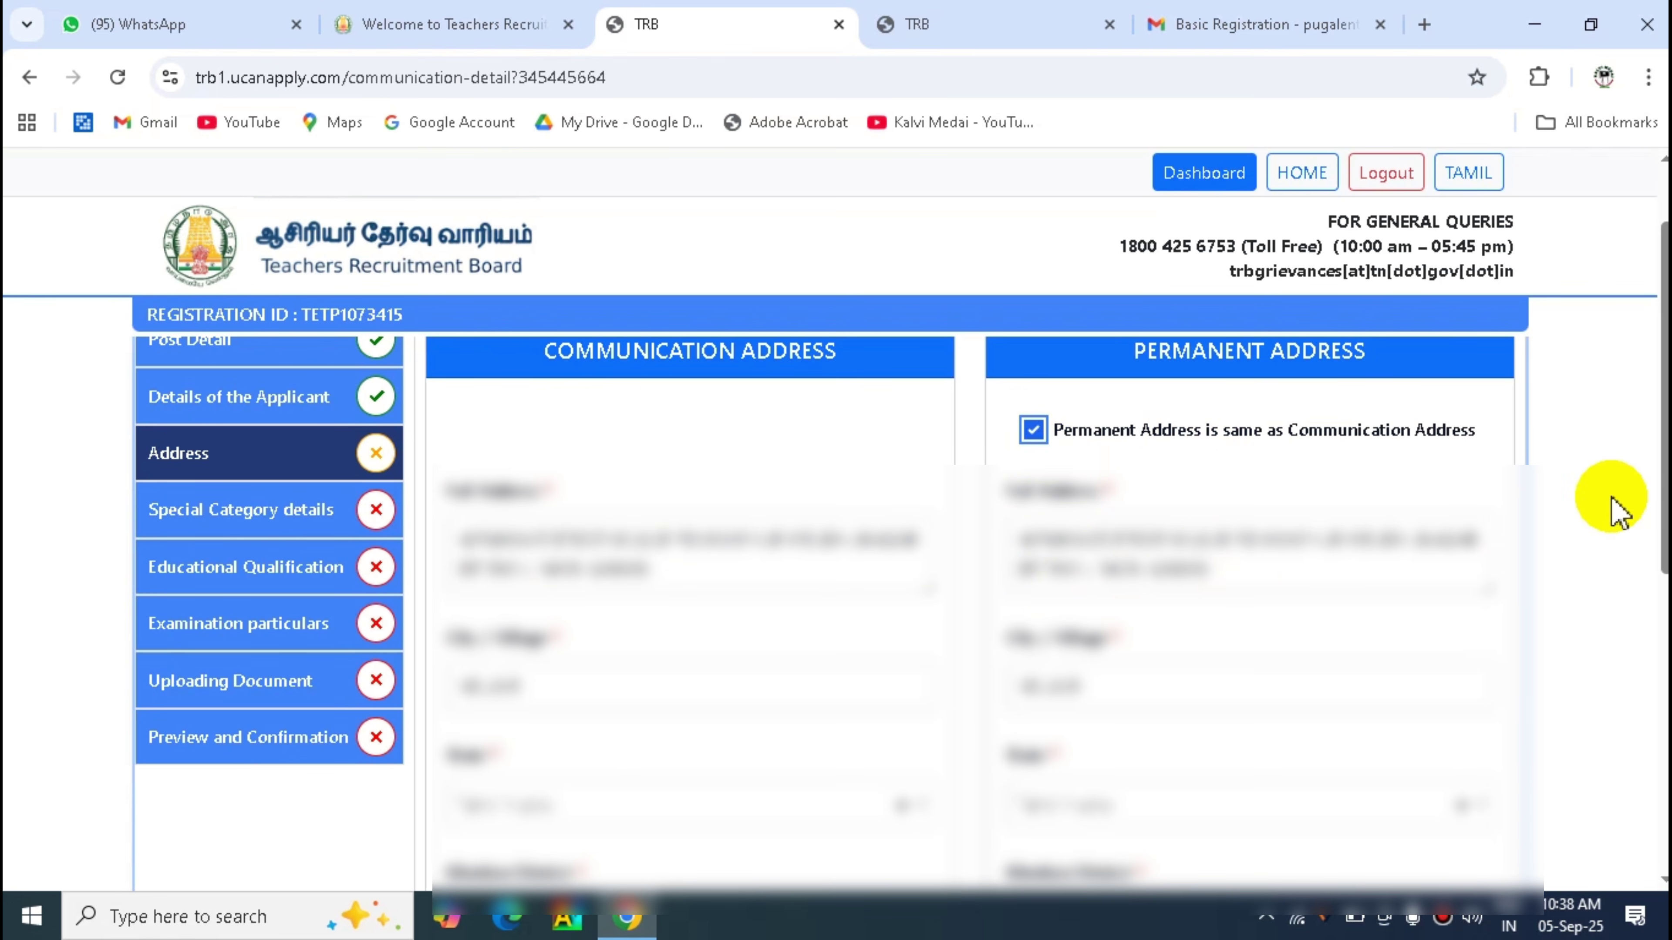
Accept the instructions and eligibility declaration and save the address
{"action": "scroll", "coordinate": [1632, 501], "scroll_direction": "down", "scroll_amount": 5}
{"action": "scroll", "coordinate": [900, 624], "scroll_direction": "down", "scroll_amount": 4}
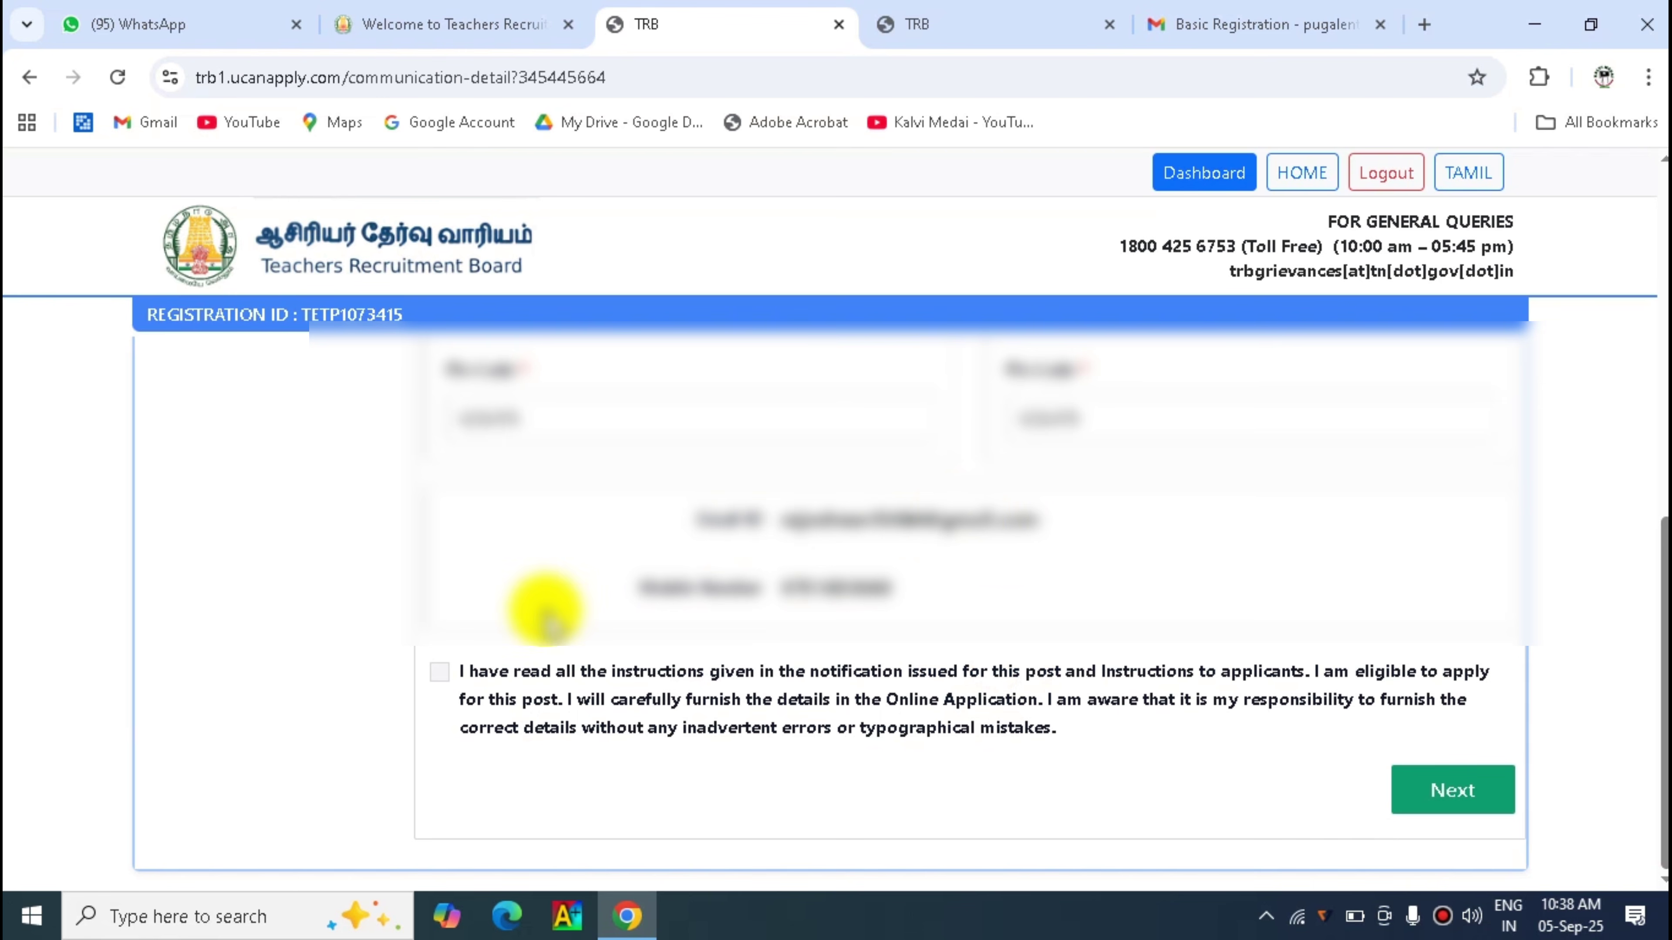
{"action": "left_click", "coordinate": [439, 673]}
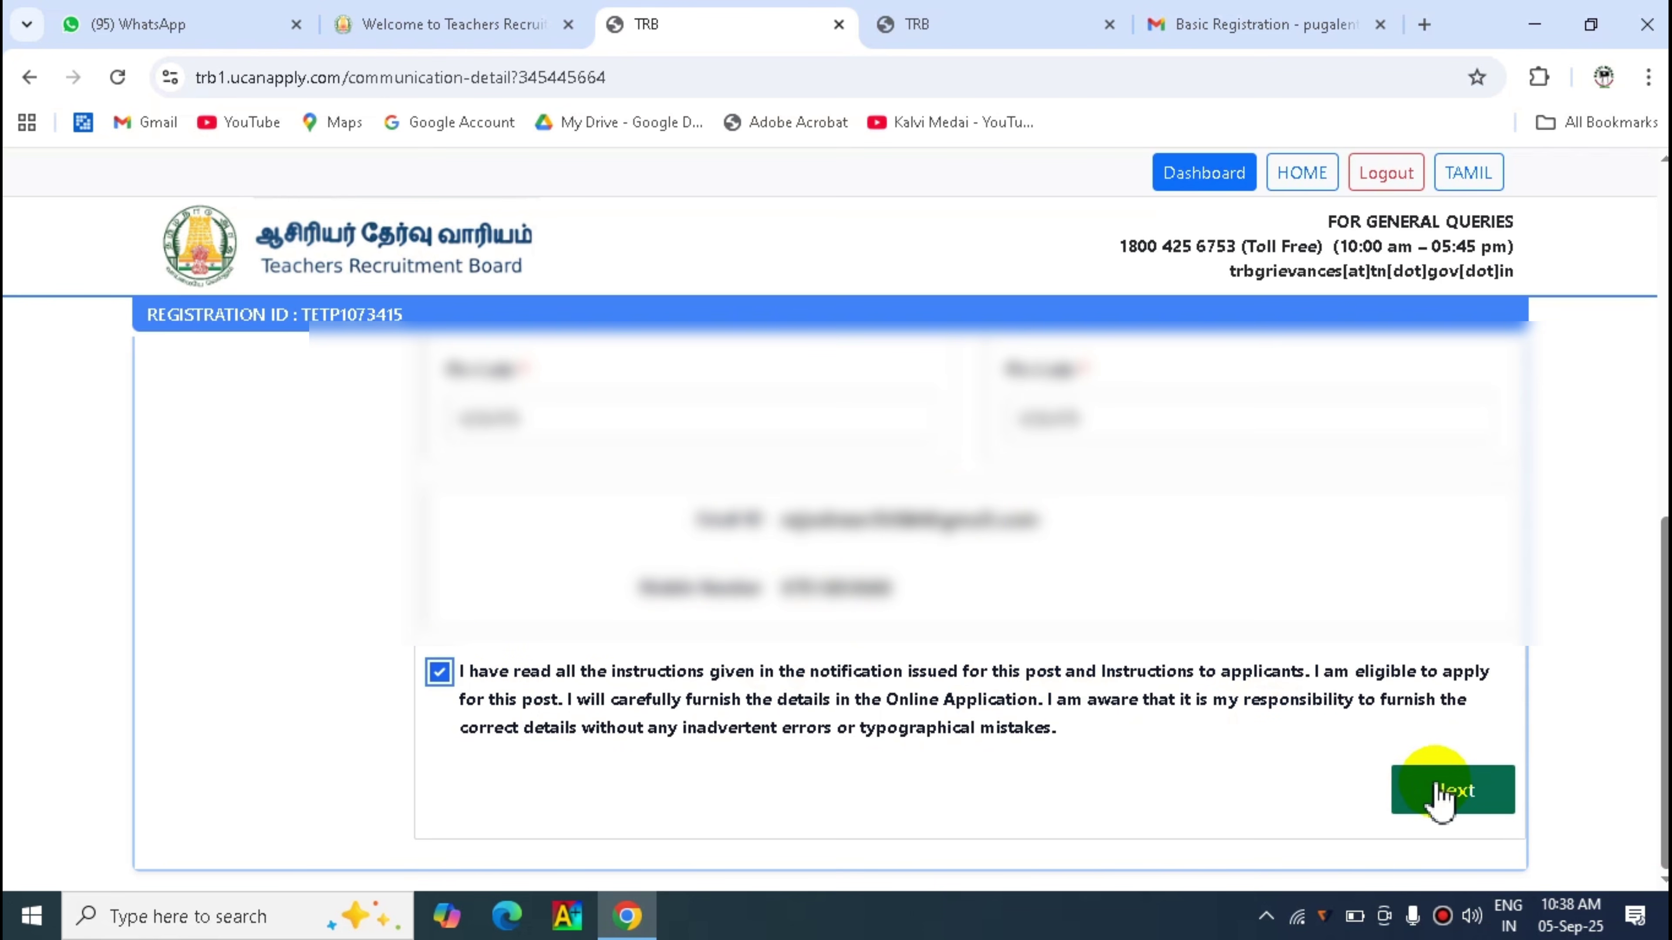
{"action": "left_click", "coordinate": [1453, 793]}
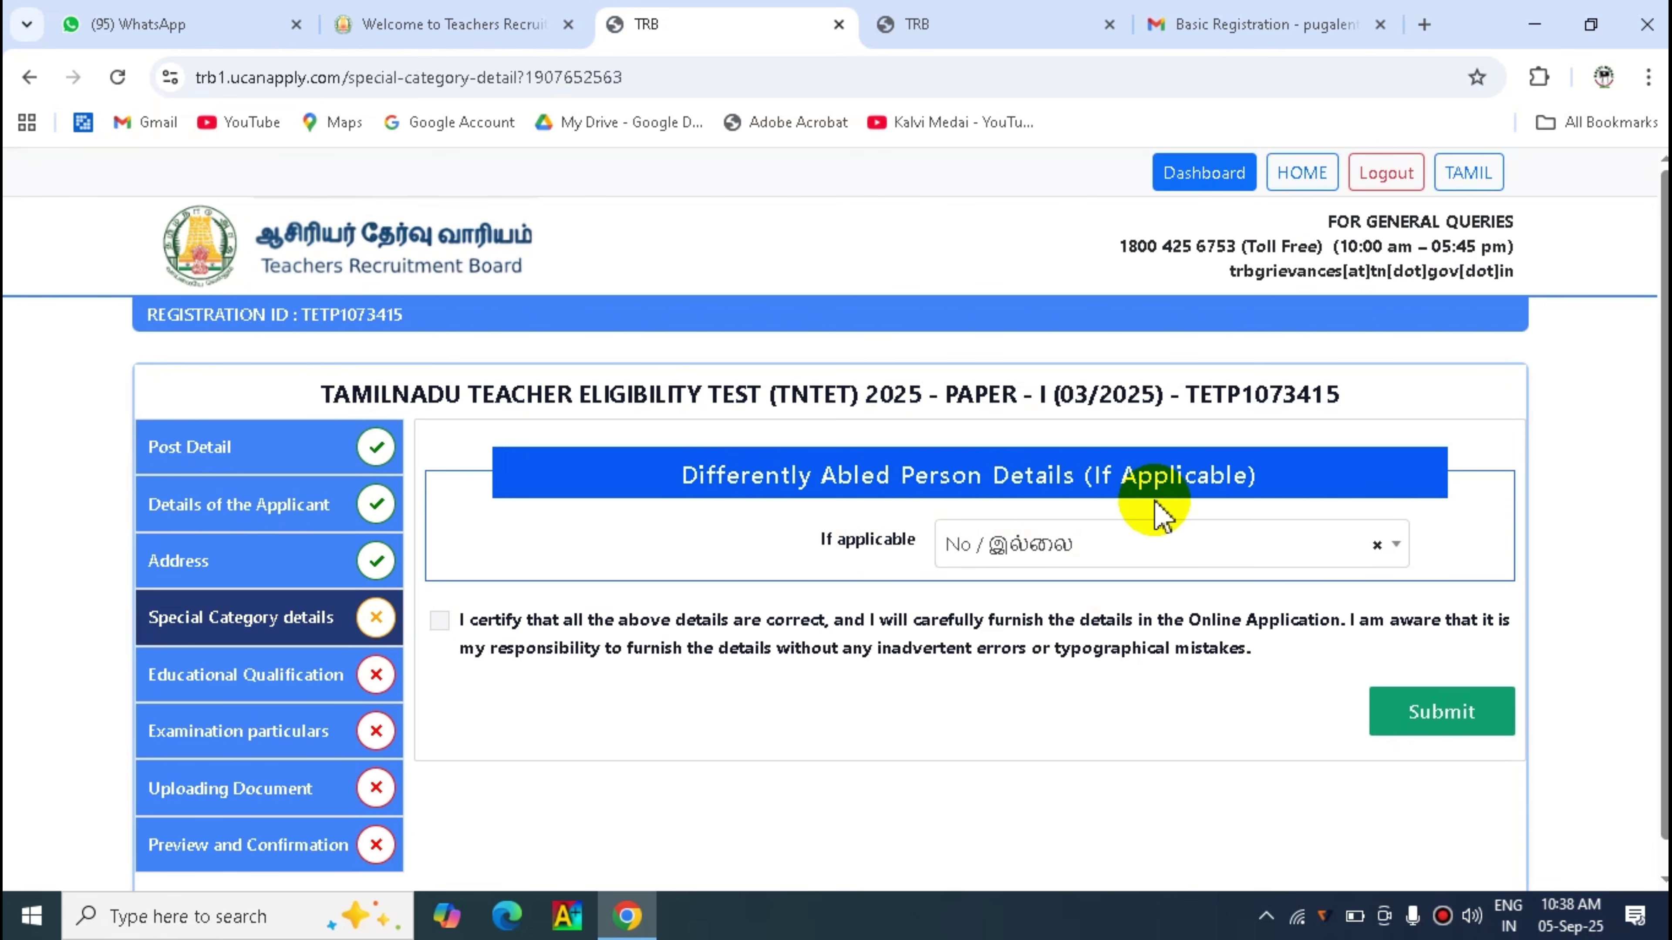
Keep Differently Abled as No, tick the certify box and submit Special Category details
{"action": "left_click", "coordinate": [1196, 547]}
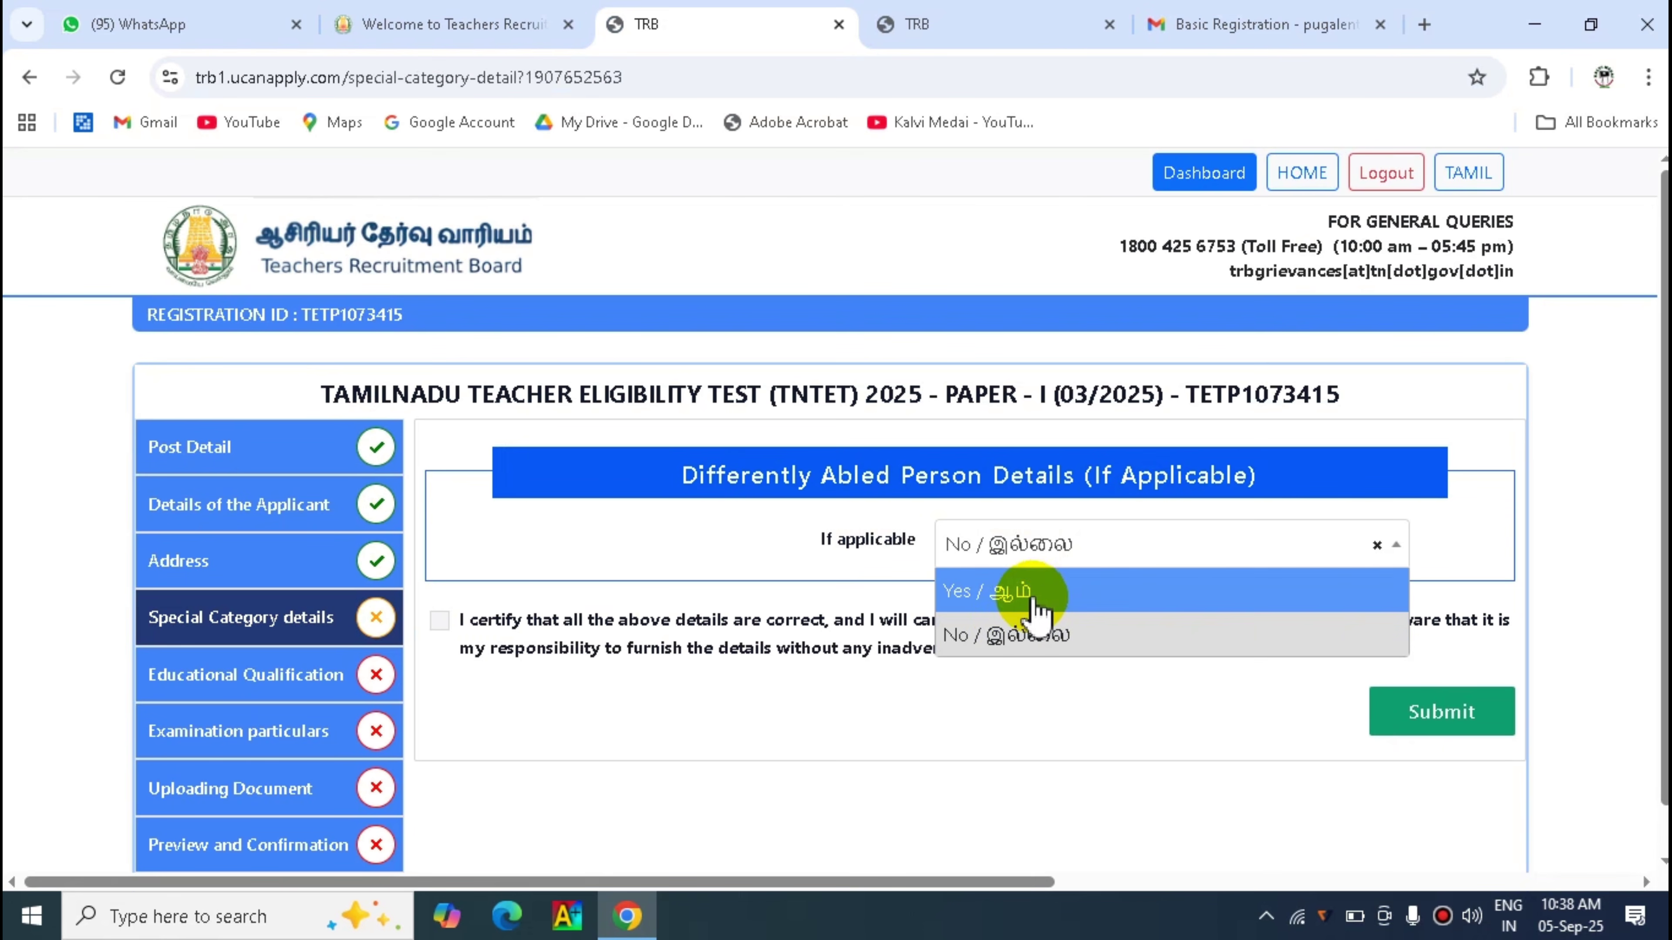
{"action": "left_click", "coordinate": [1011, 636]}
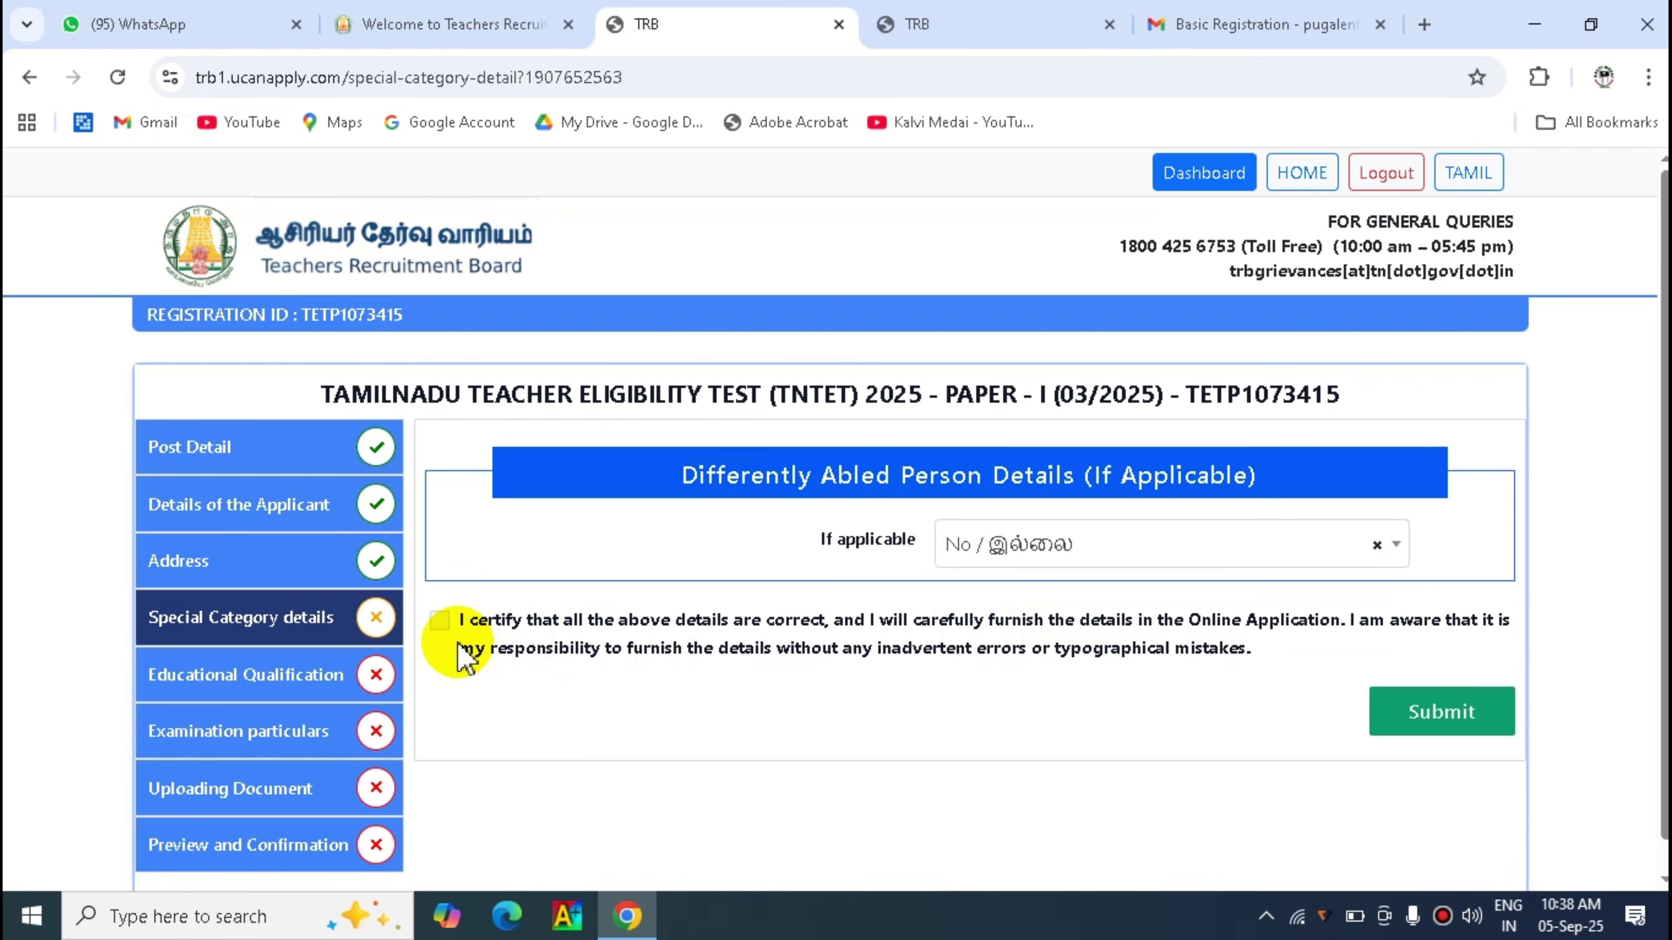
{"action": "left_click", "coordinate": [439, 620]}
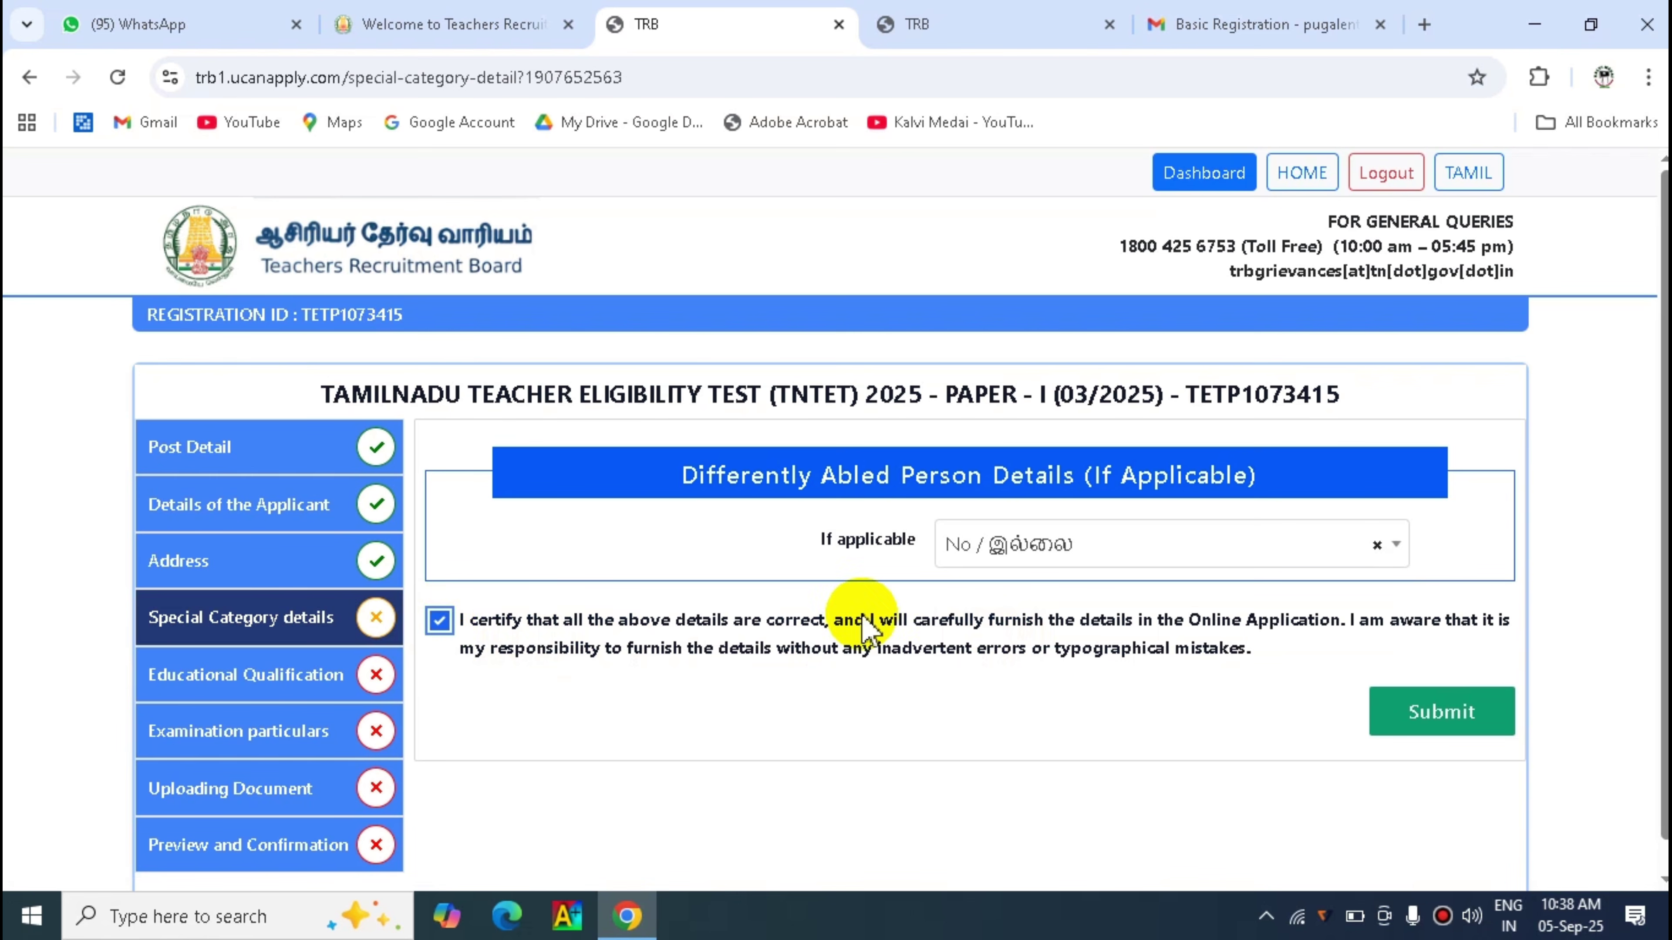
{"action": "left_click", "coordinate": [1430, 713]}
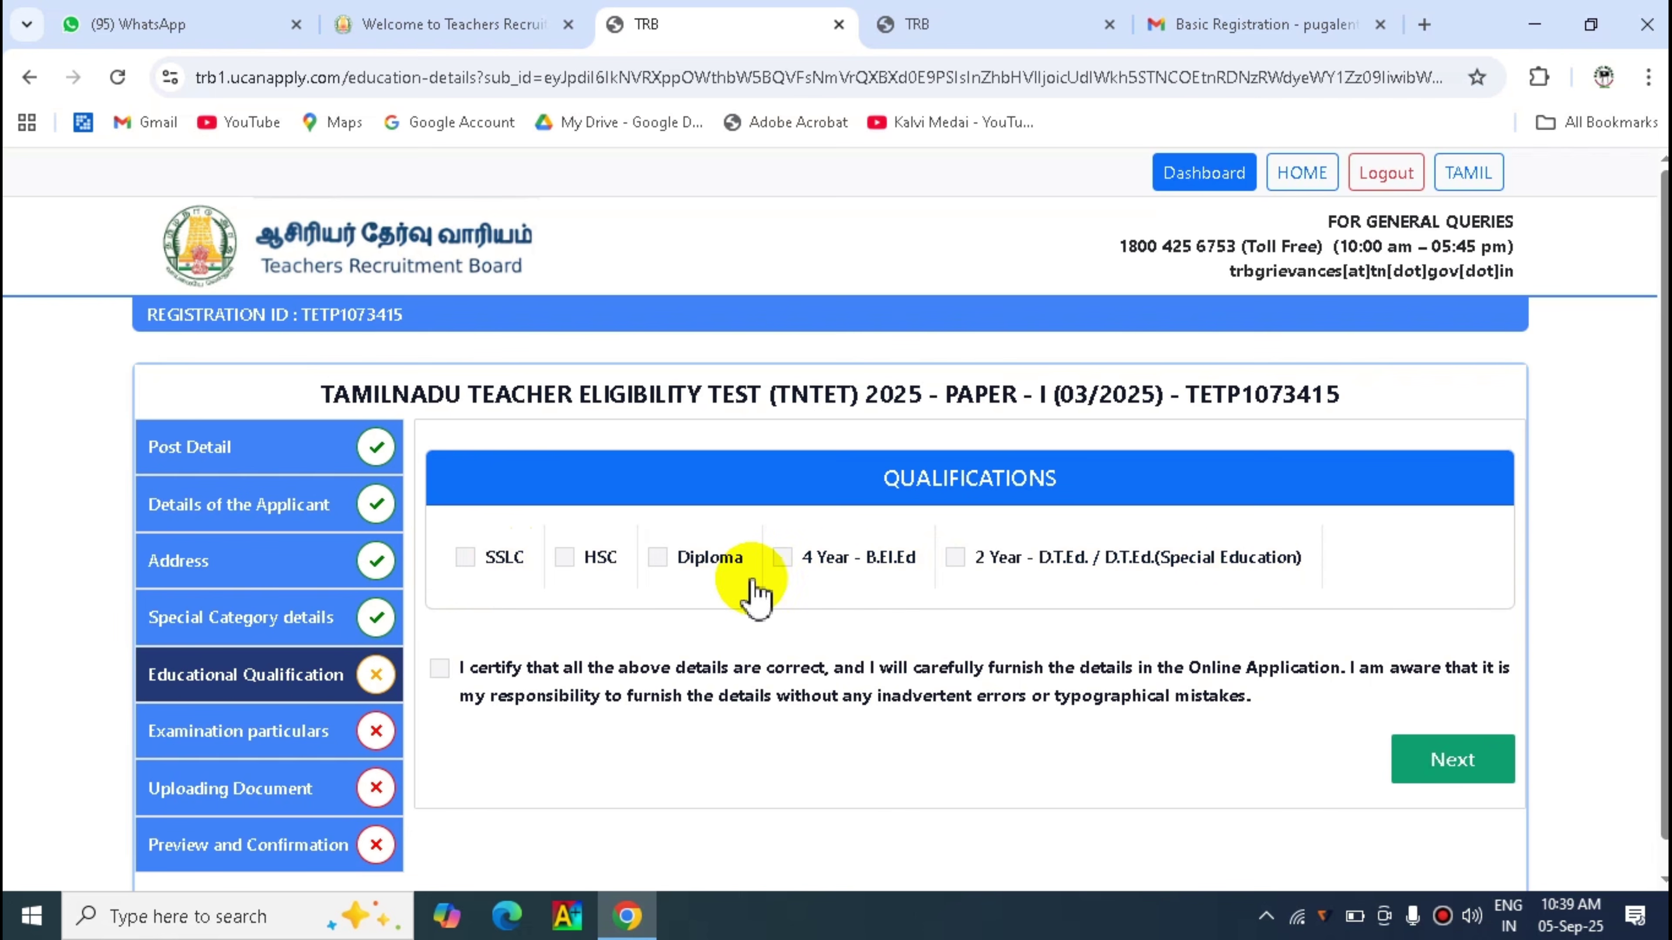
Tick SSLC, HSC and '2 Year - D.T.Ed. / D.T.Ed.(Special Education)' under Qualifications
{"action": "left_click", "coordinate": [466, 557]}
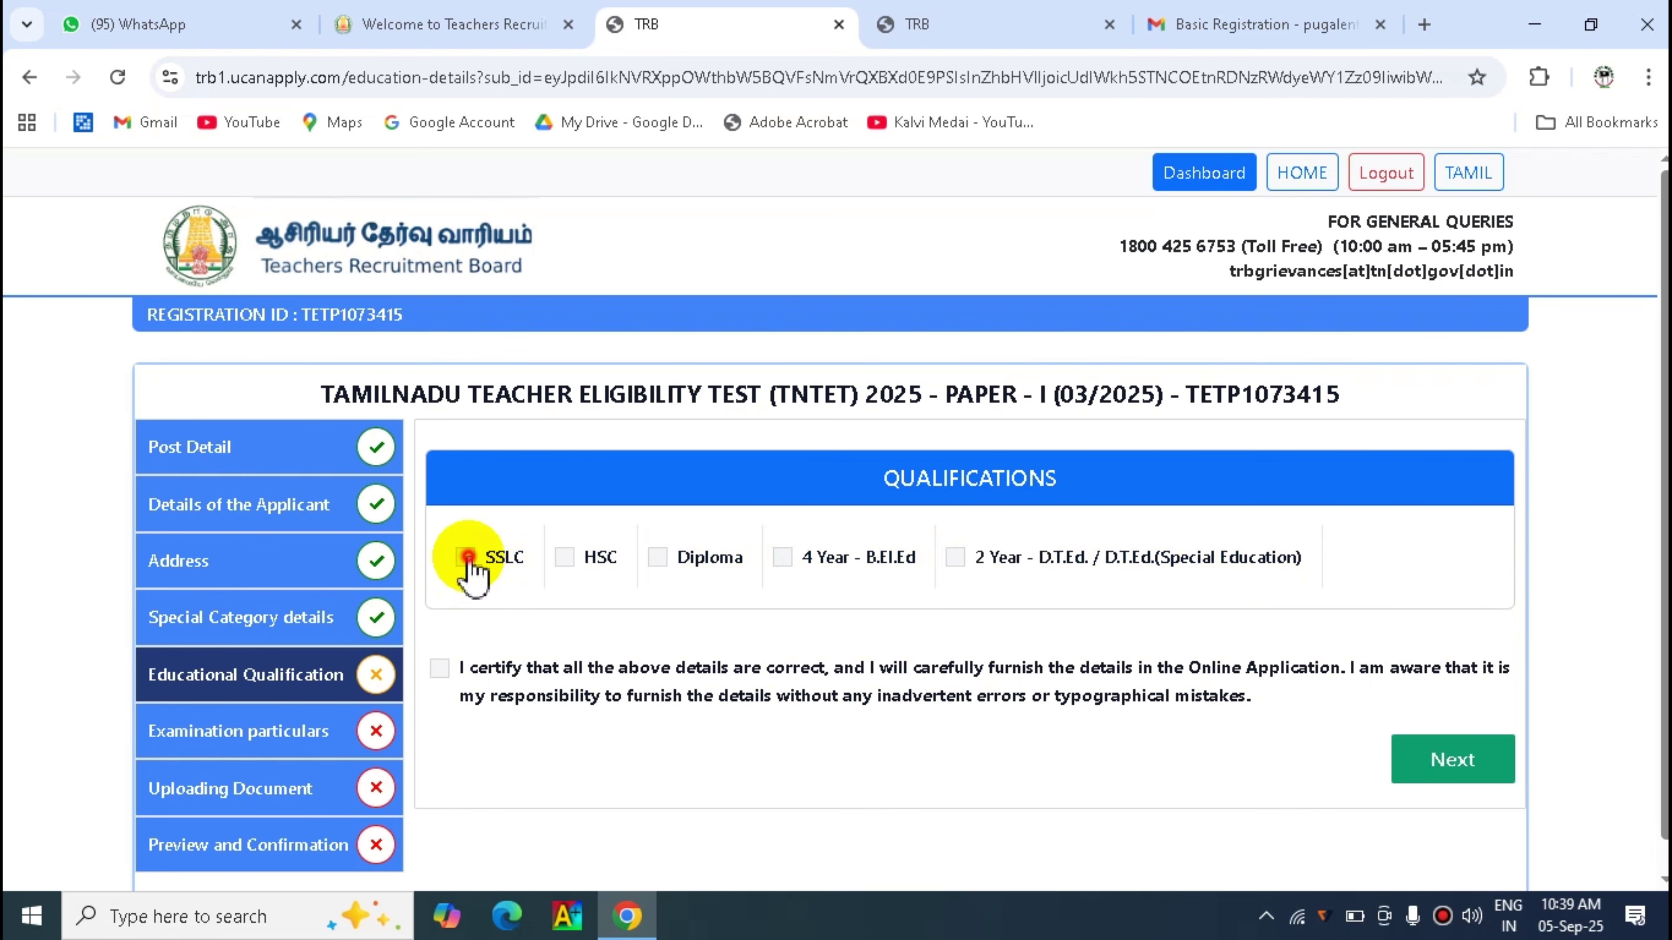
{"action": "left_click", "coordinate": [565, 559]}
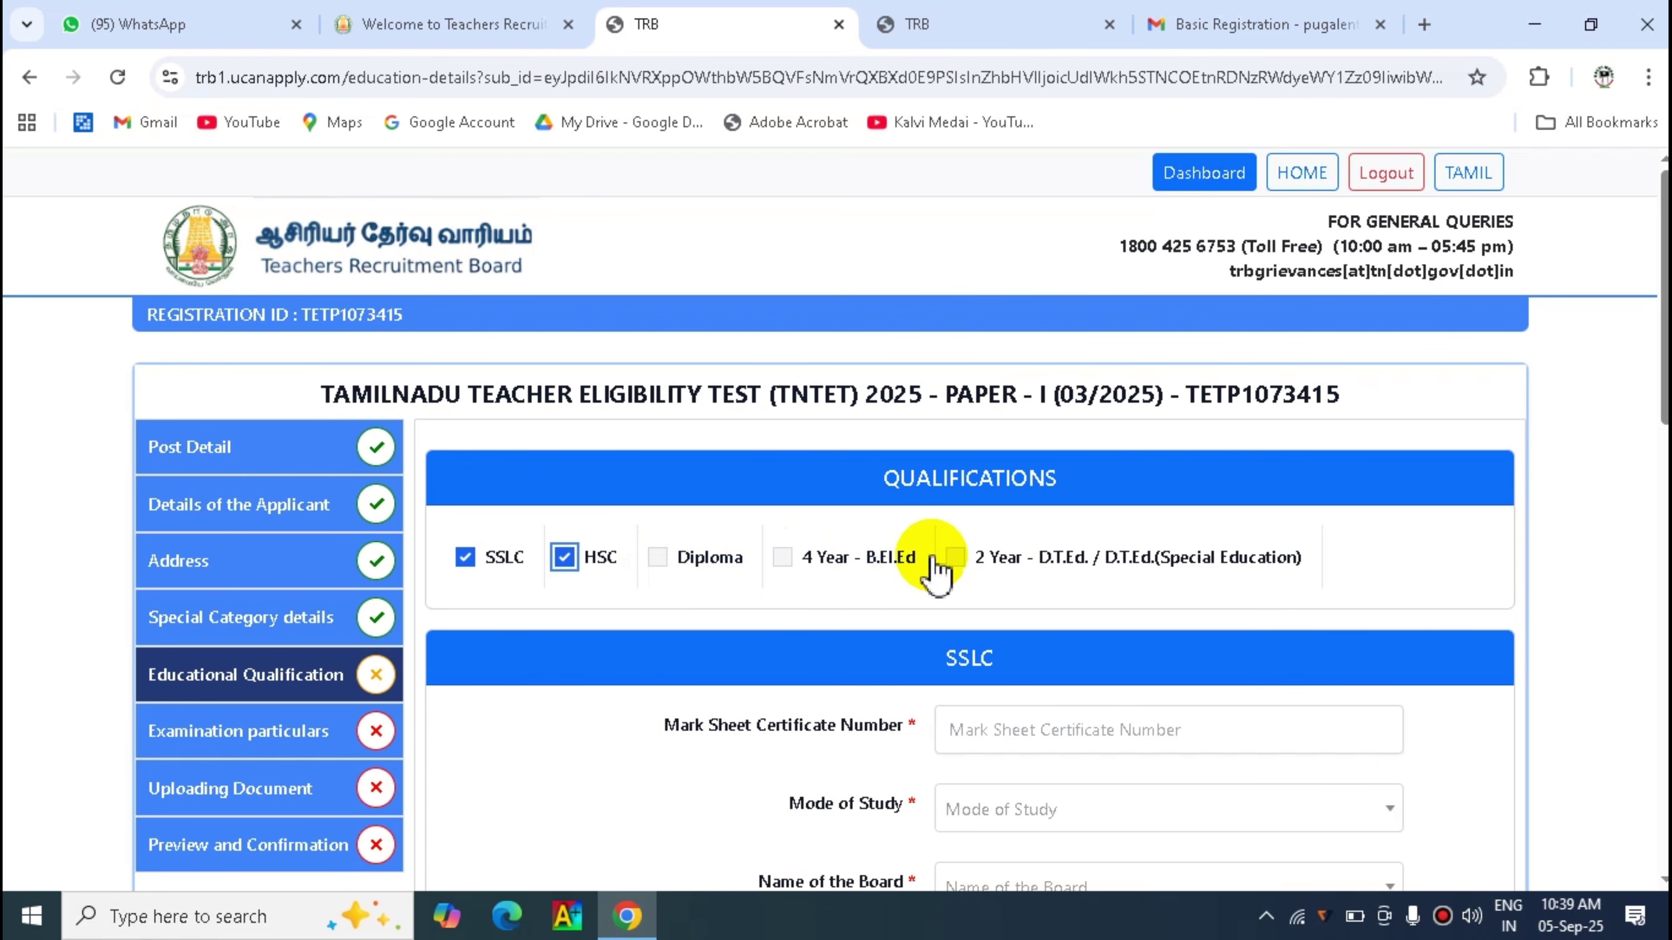
{"action": "left_click", "coordinate": [956, 559]}
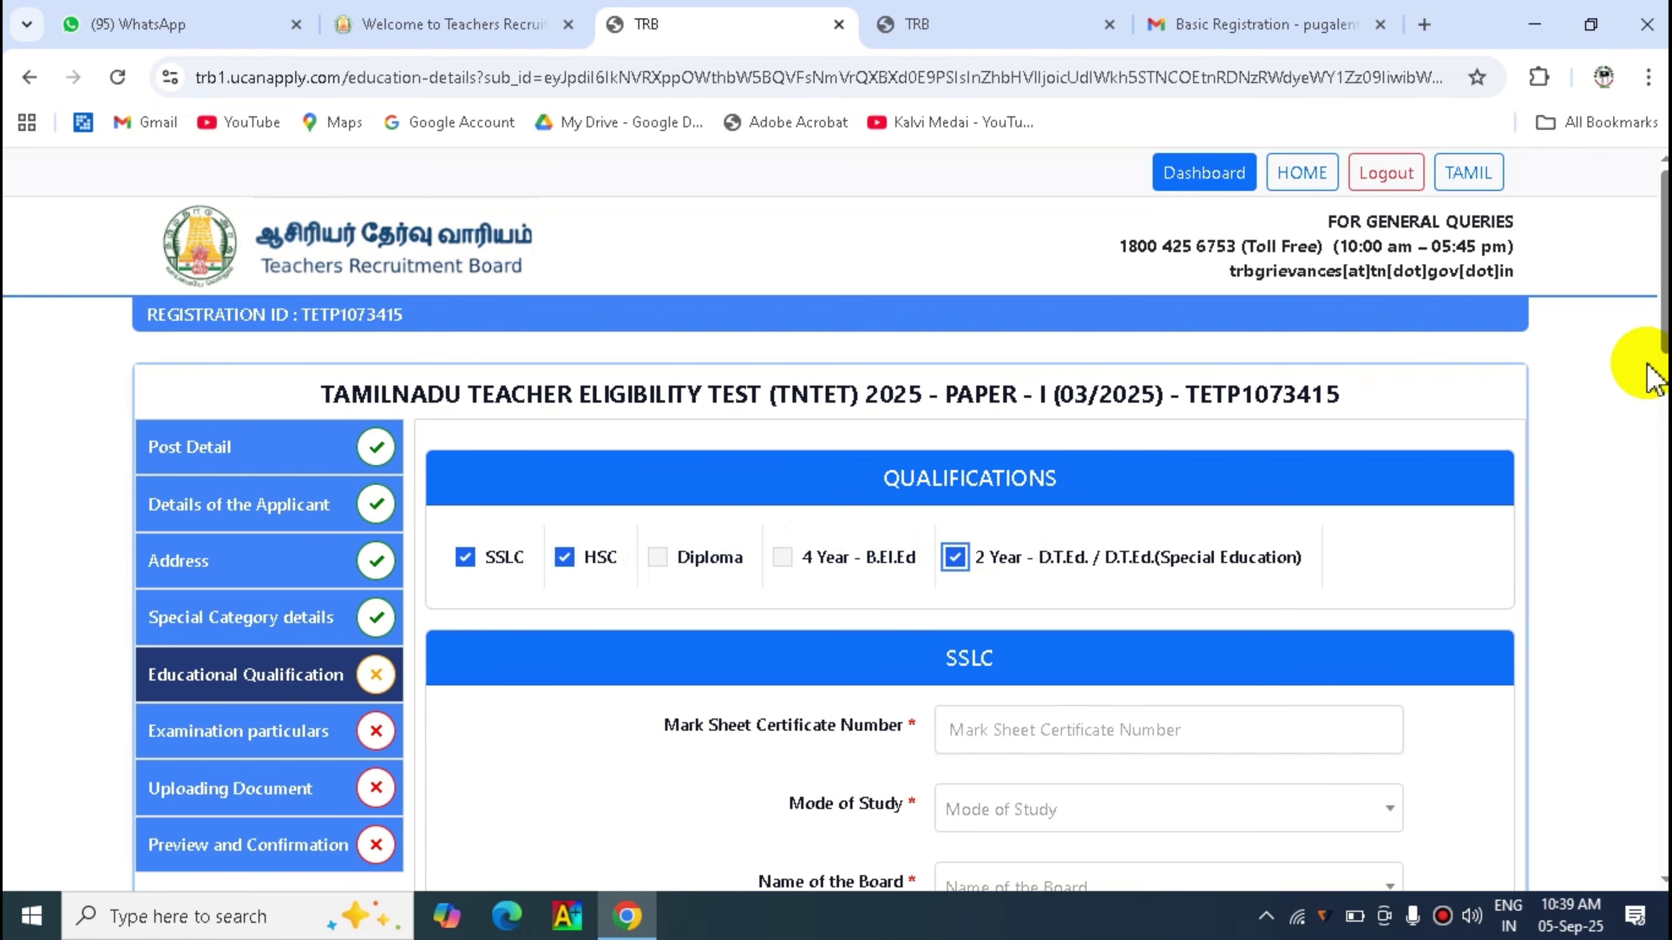
{"action": "scroll", "coordinate": [1658, 341], "scroll_direction": "down", "scroll_amount": 4}
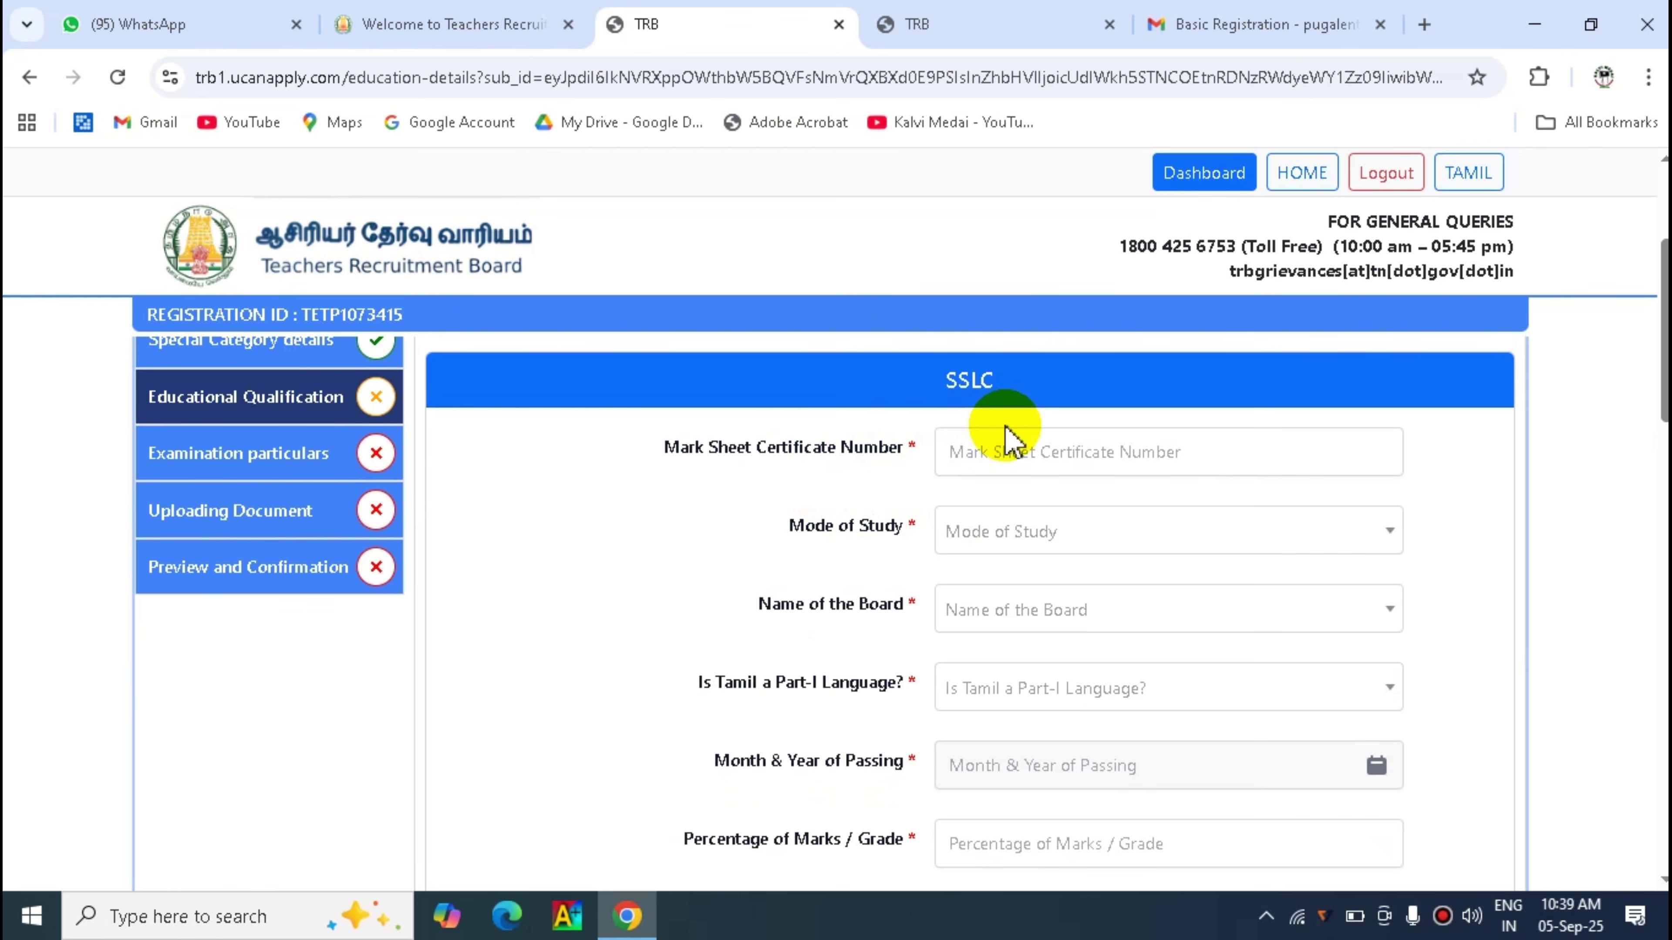
Set SSLC mode of study to Regular, board to Tamil Nadu State Board, Part-I language Studied Tamil
{"action": "left_click", "coordinate": [1027, 459]}
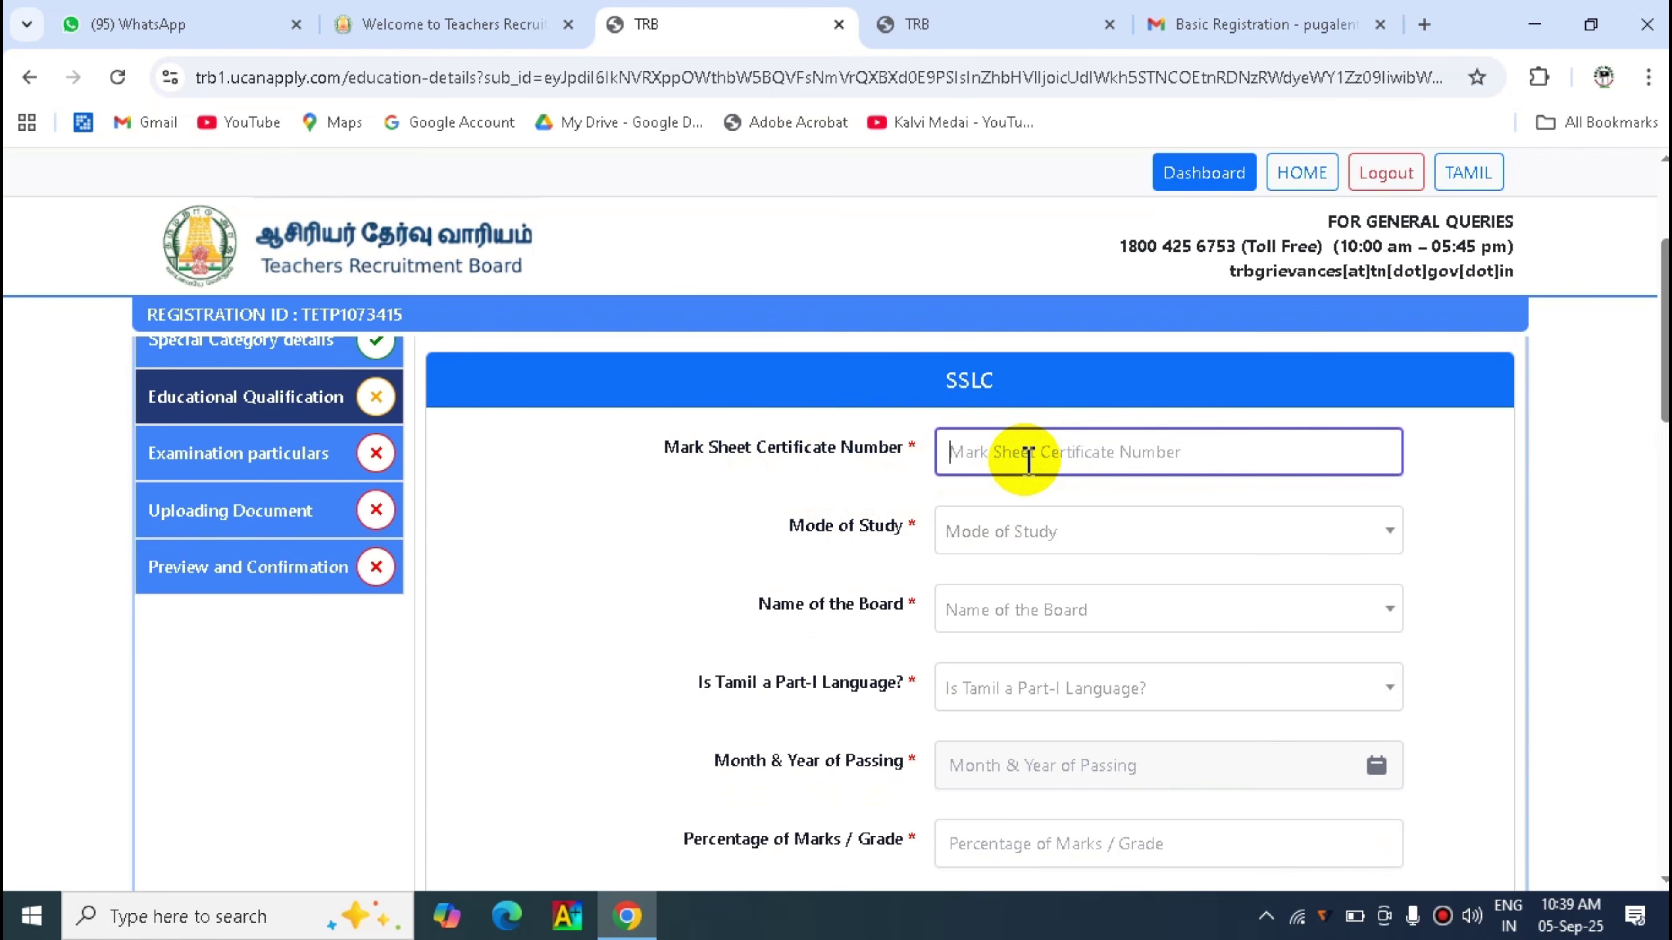
{"action": "left_click", "coordinate": [1046, 532]}
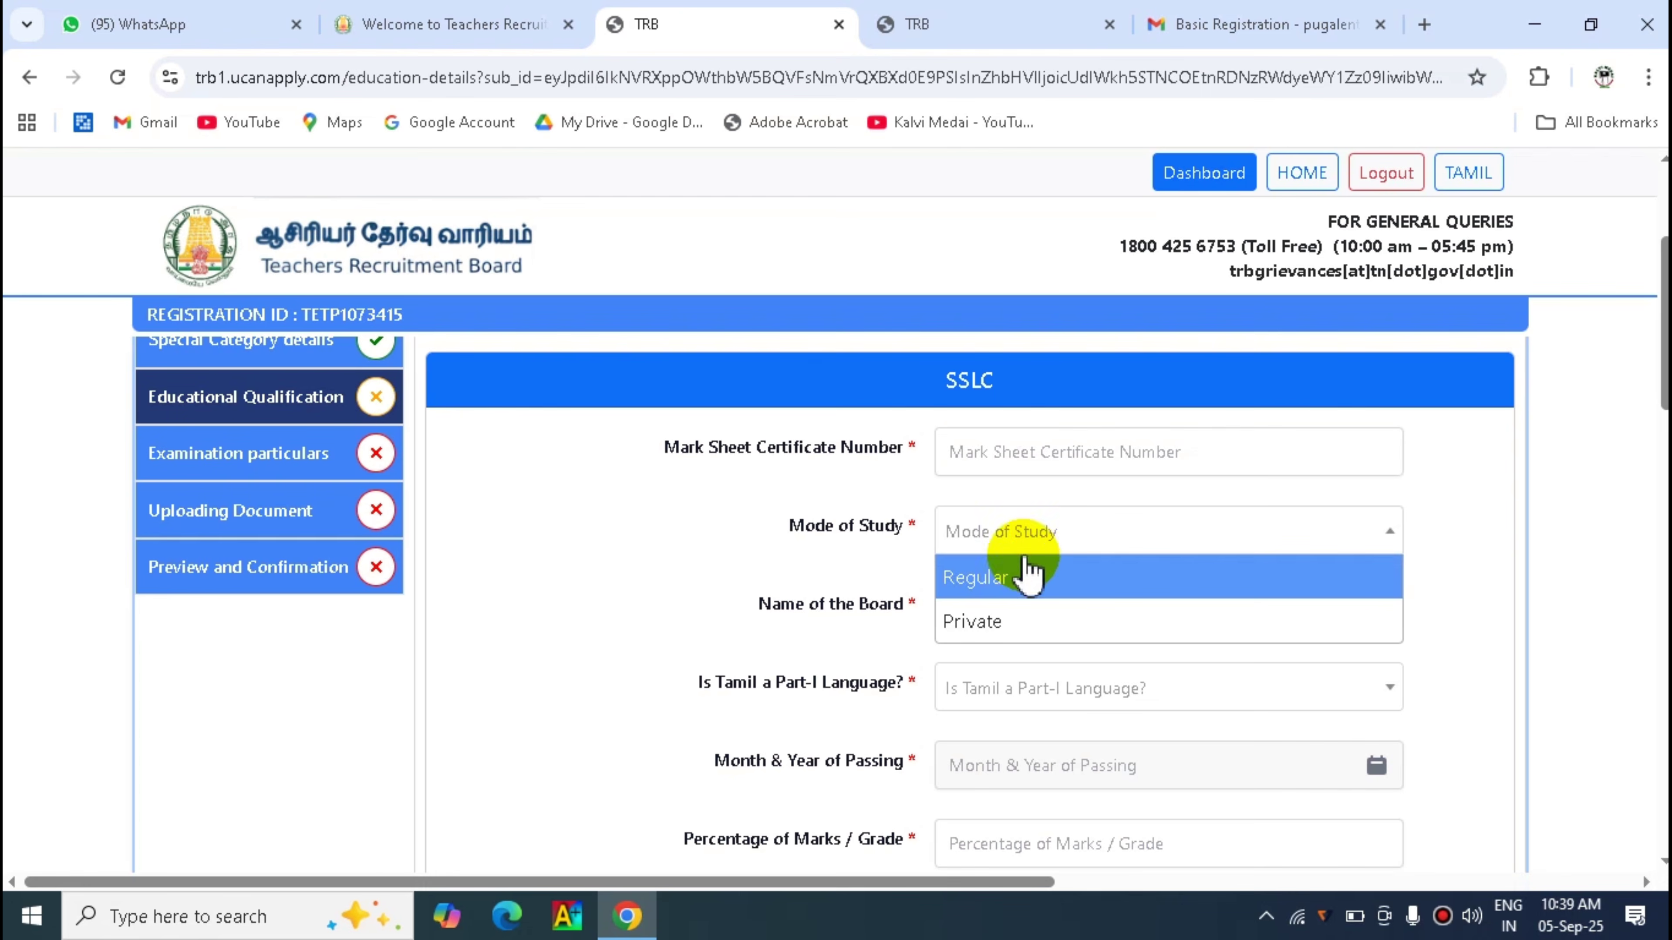
{"action": "left_click", "coordinate": [981, 580]}
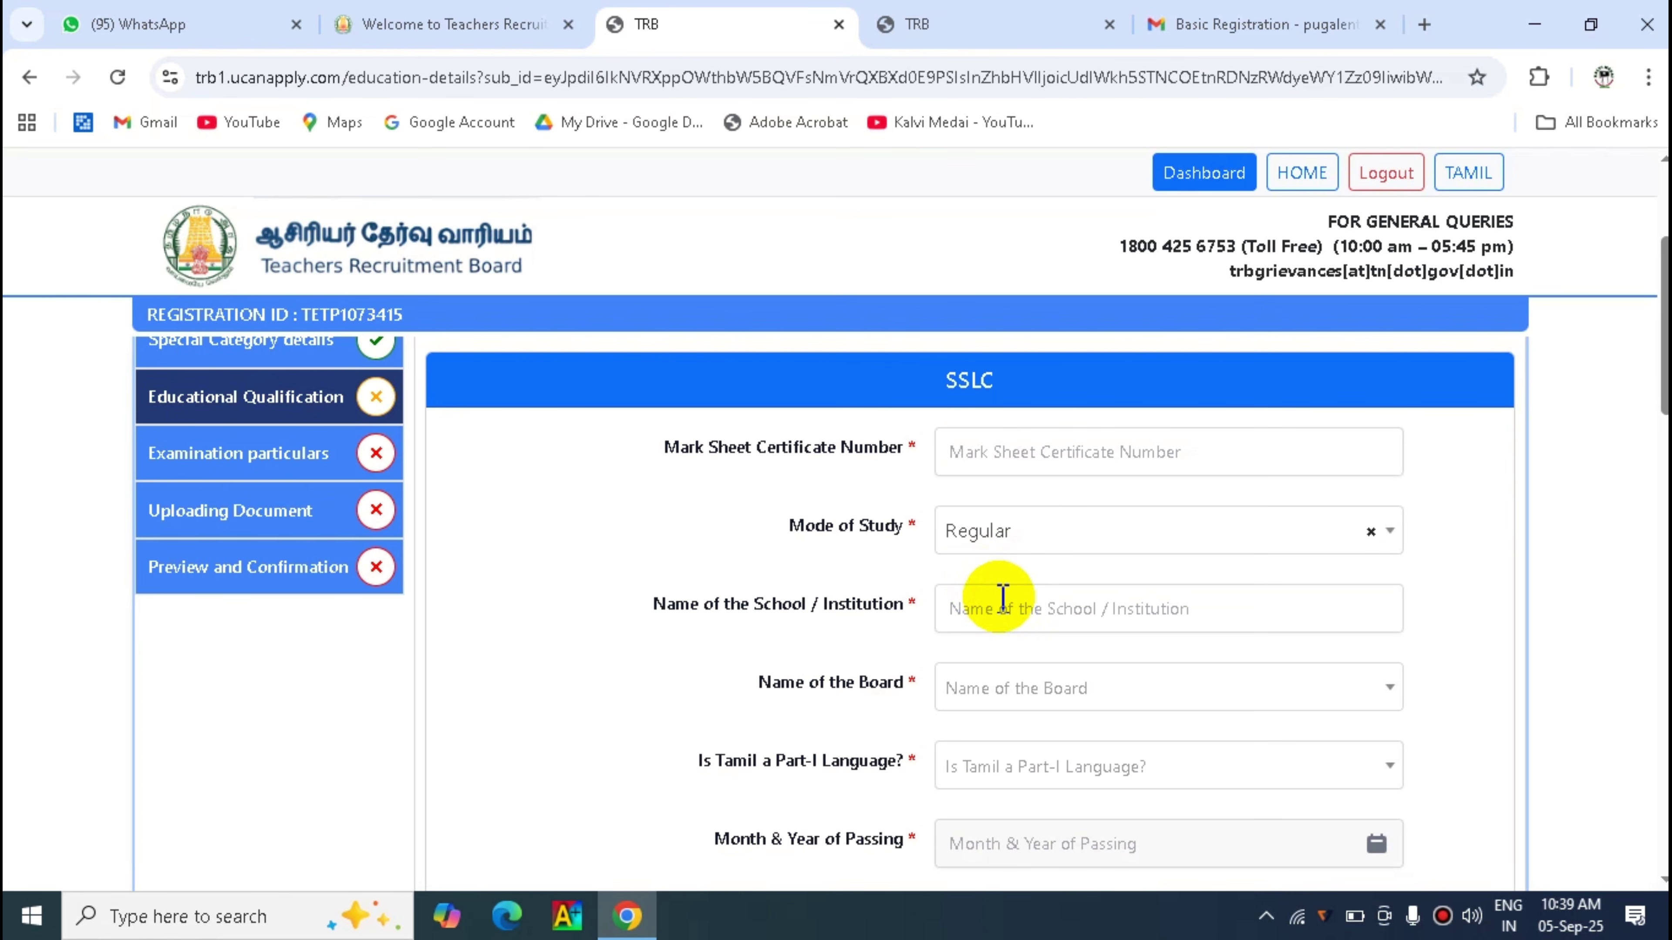
{"action": "left_click", "coordinate": [1015, 608]}
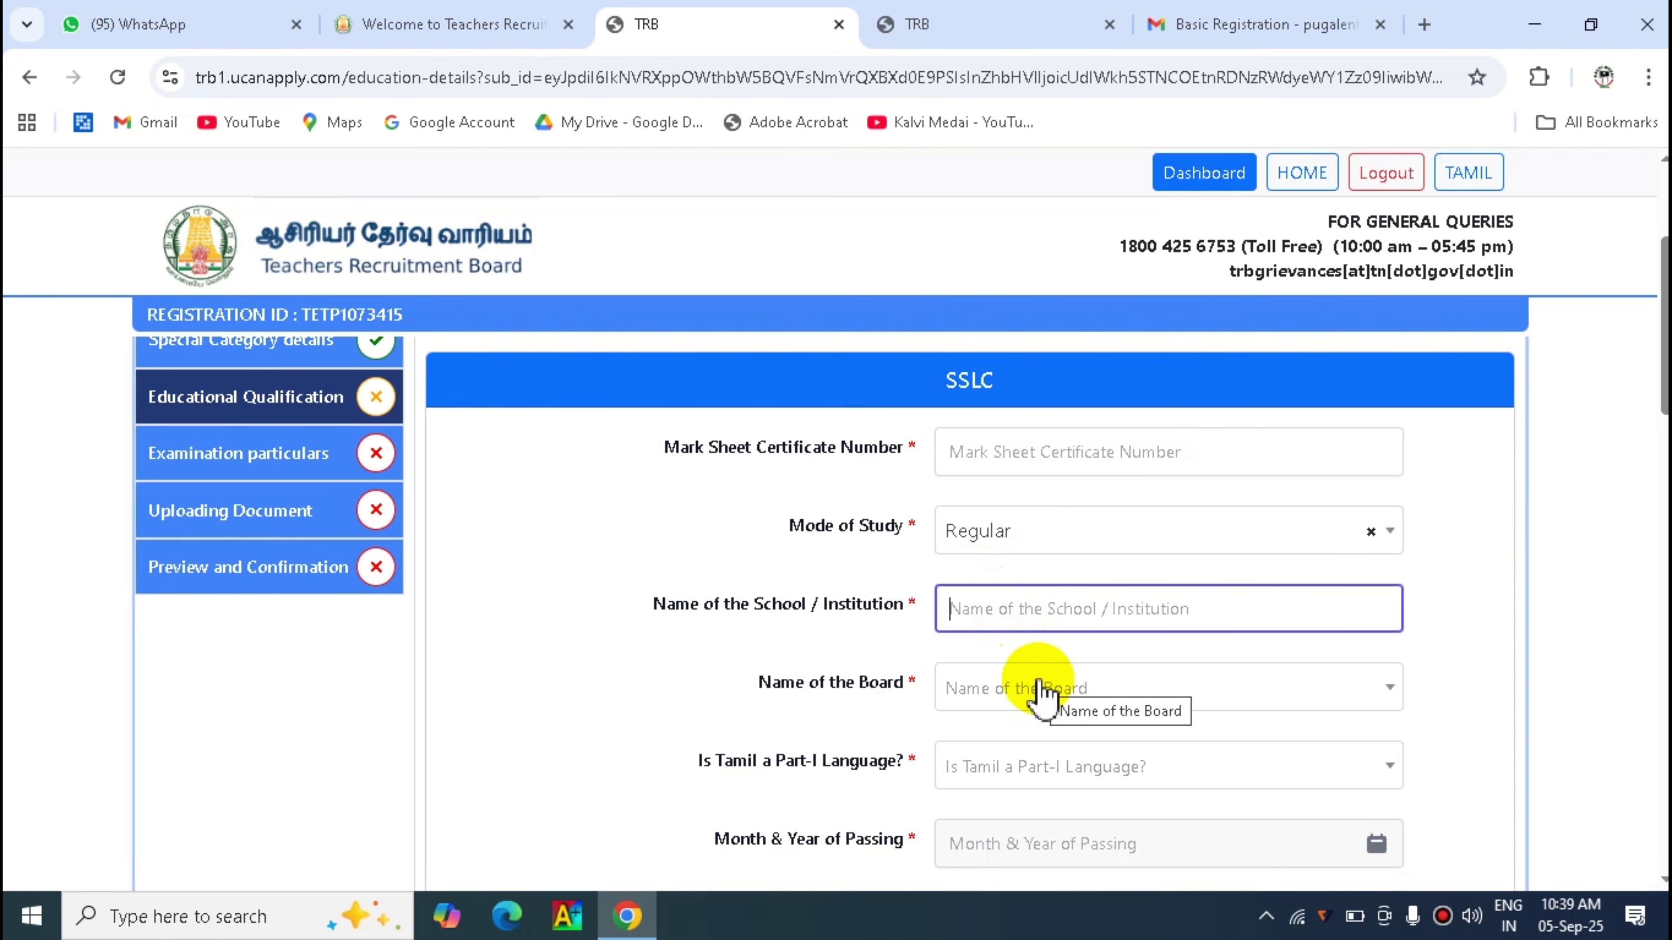
{"action": "left_click", "coordinate": [1040, 694]}
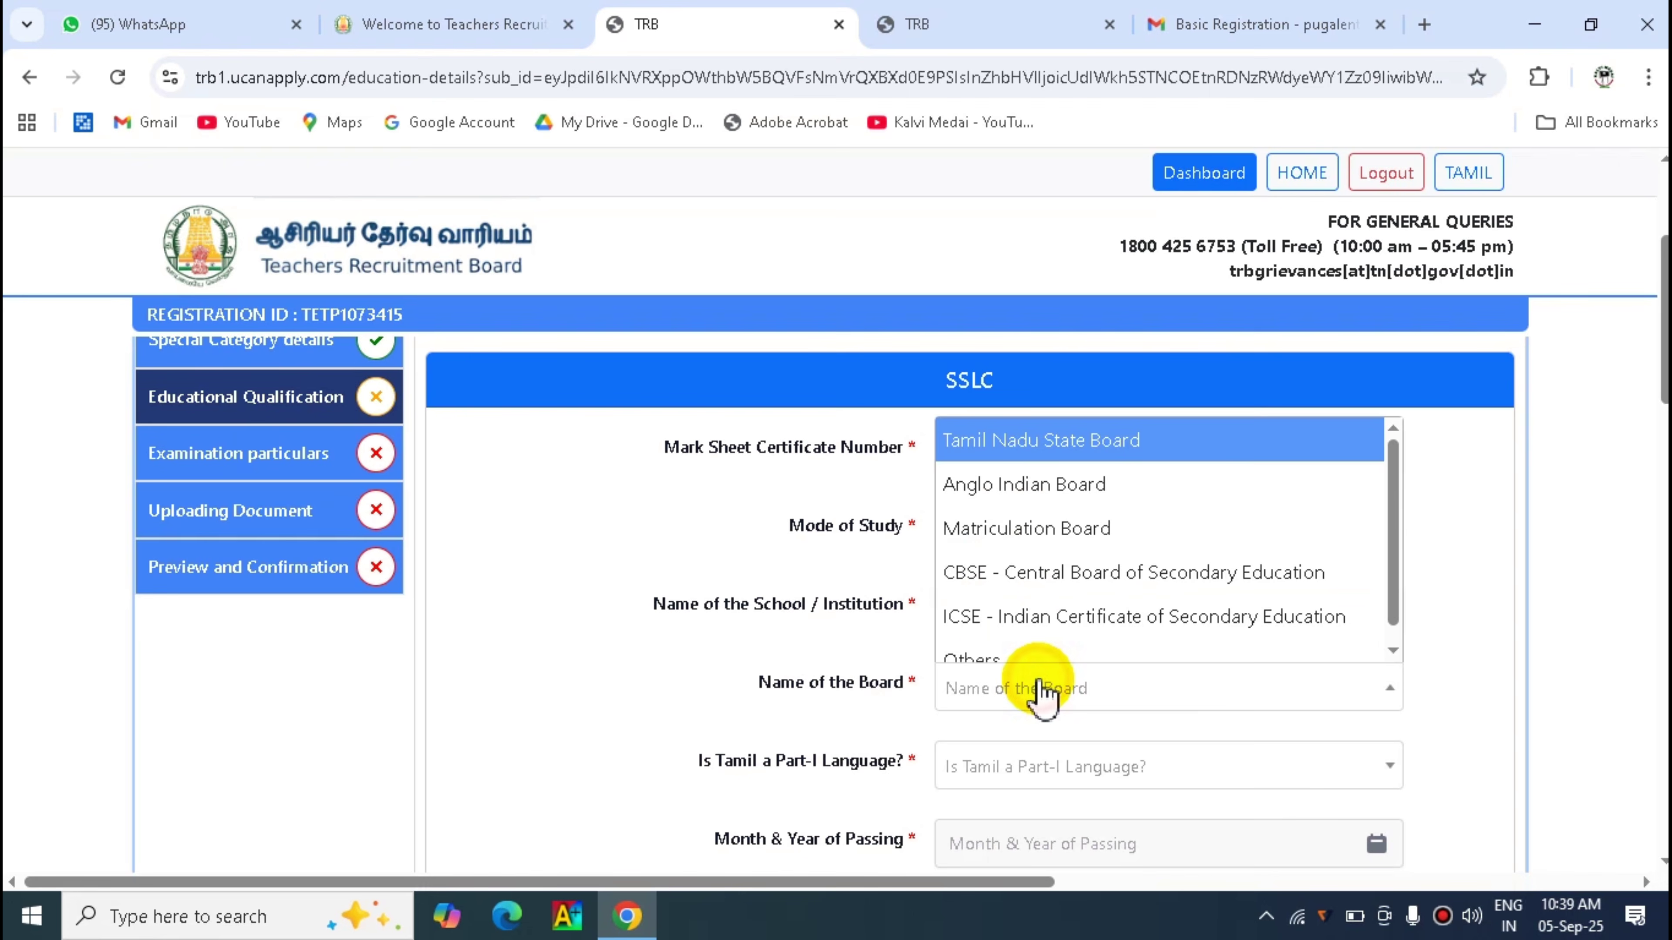
{"action": "left_click", "coordinate": [1009, 450]}
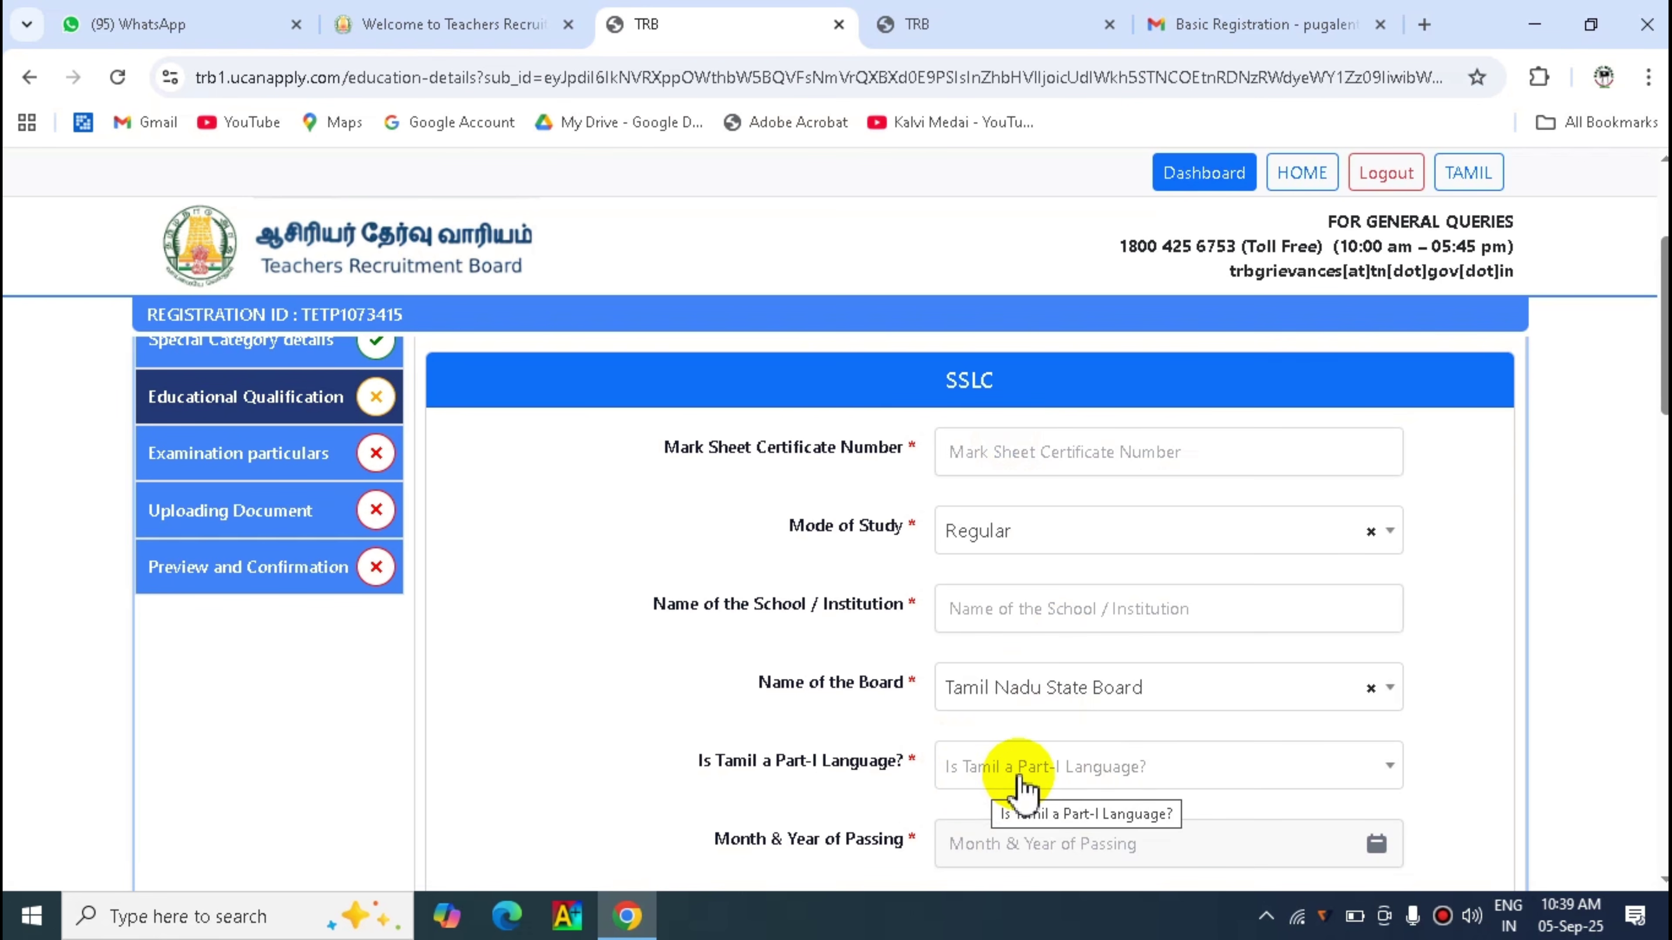
{"action": "left_click", "coordinate": [1037, 785]}
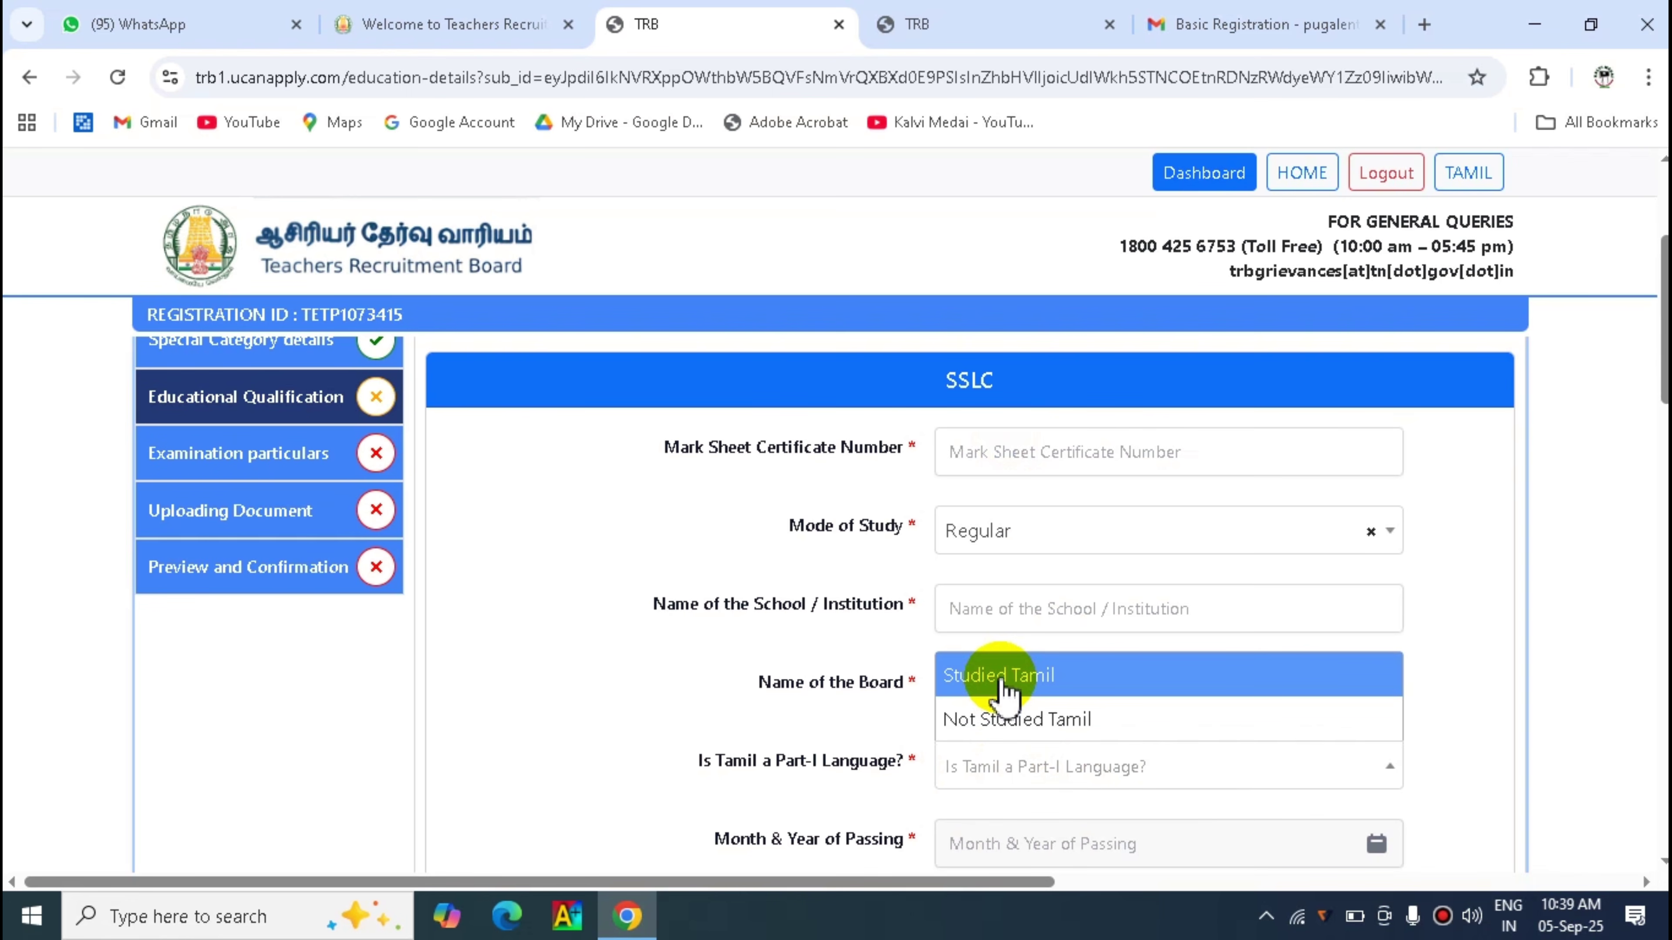
{"action": "left_click", "coordinate": [1001, 678]}
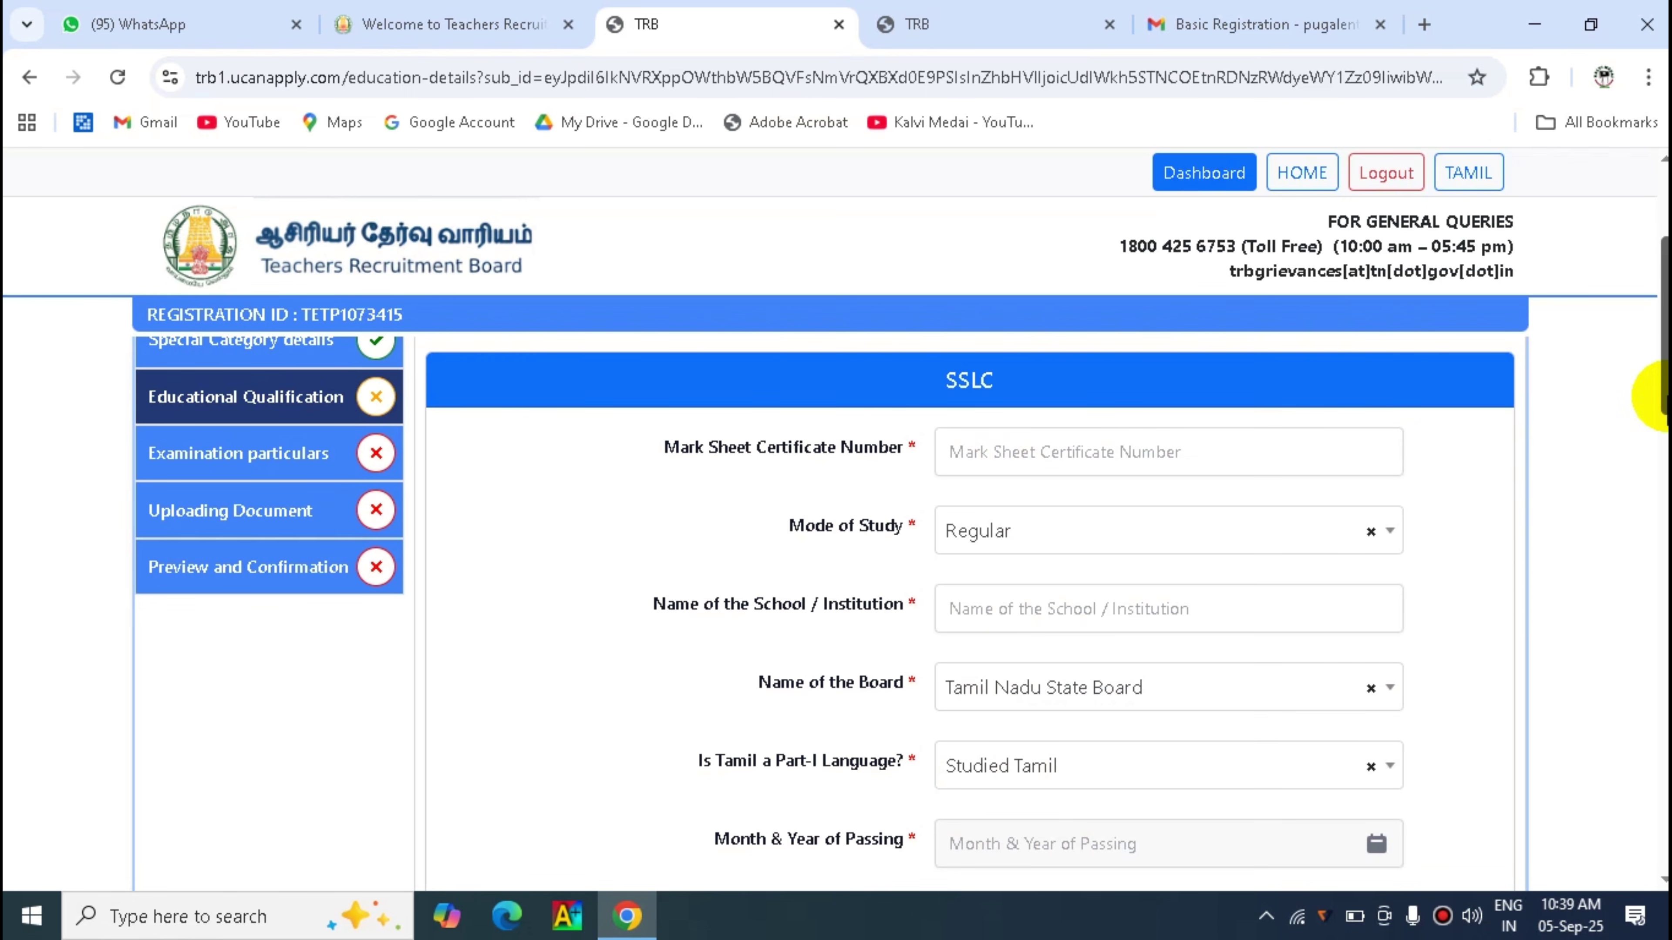
{"action": "left_click_drag", "start_coordinate": [1660, 395], "coordinate": [1660, 465]}
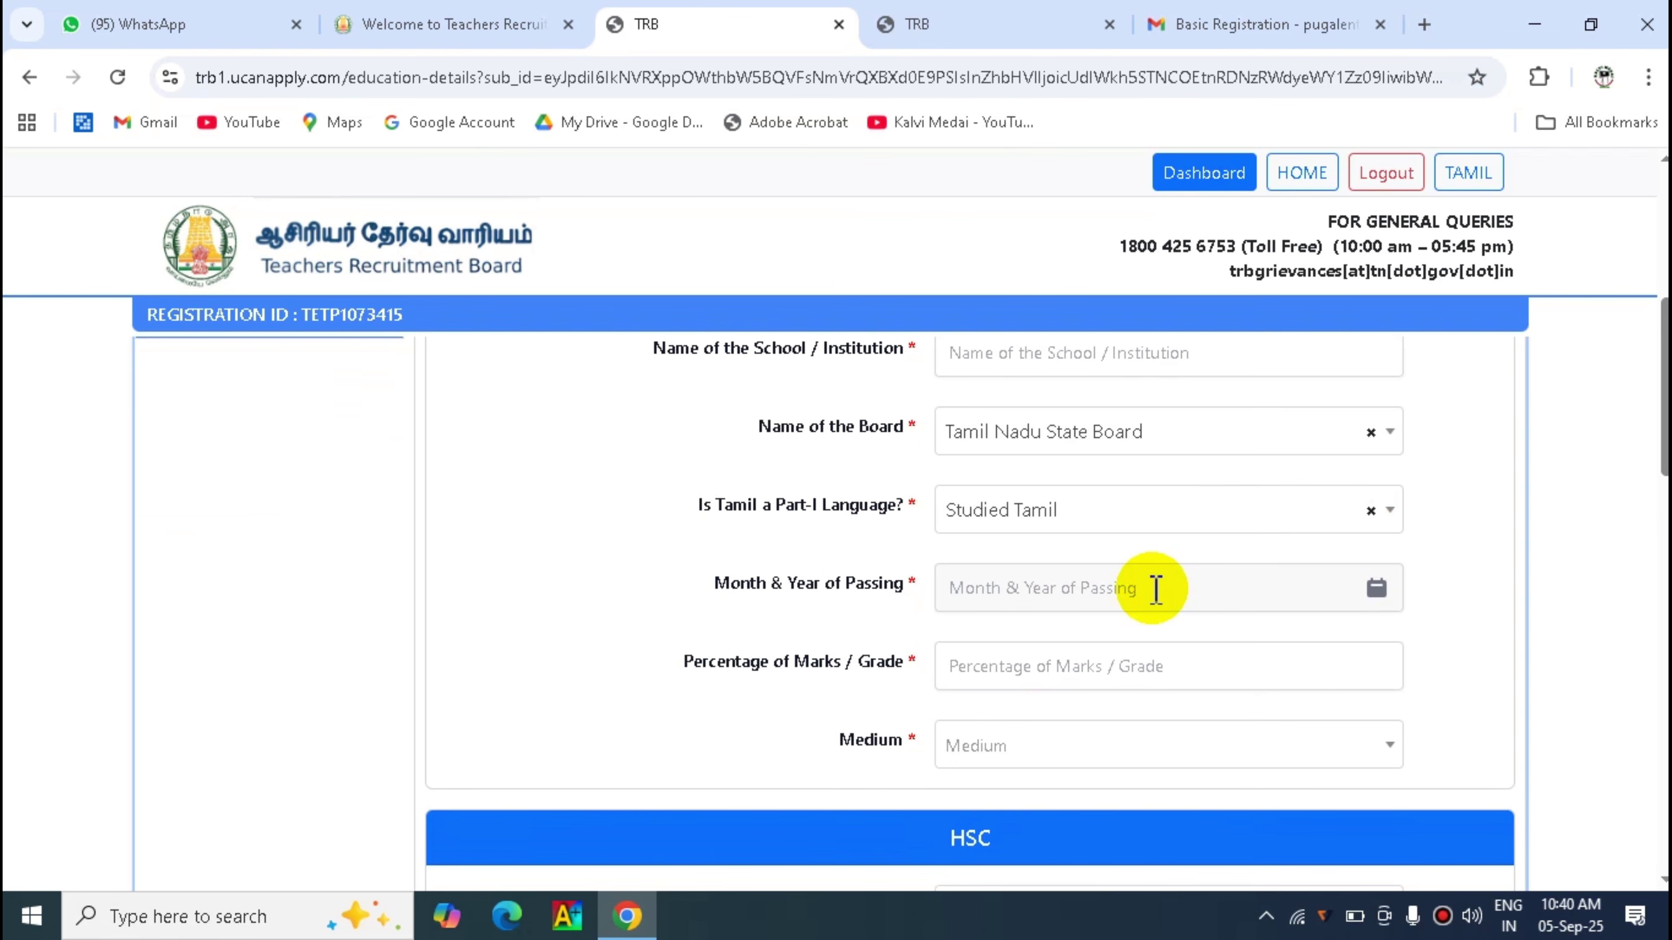
Set the SSLC month and year of passing to May 2001
{"action": "left_click", "coordinate": [1157, 588]}
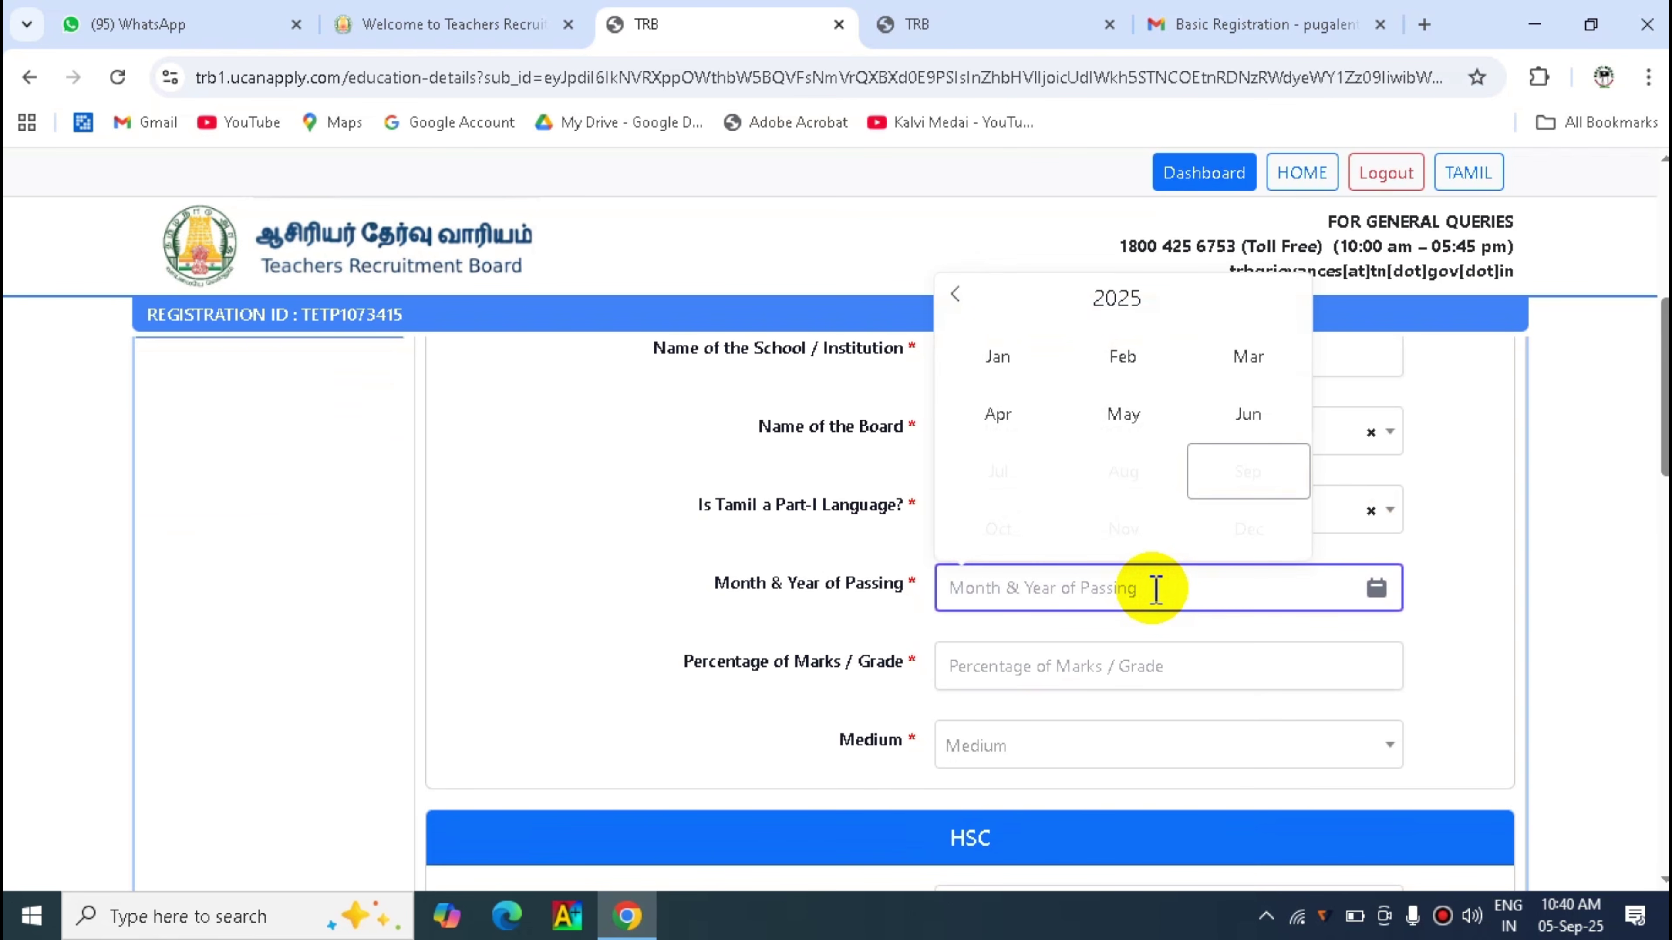
{"action": "double_click", "coordinate": [1125, 300]}
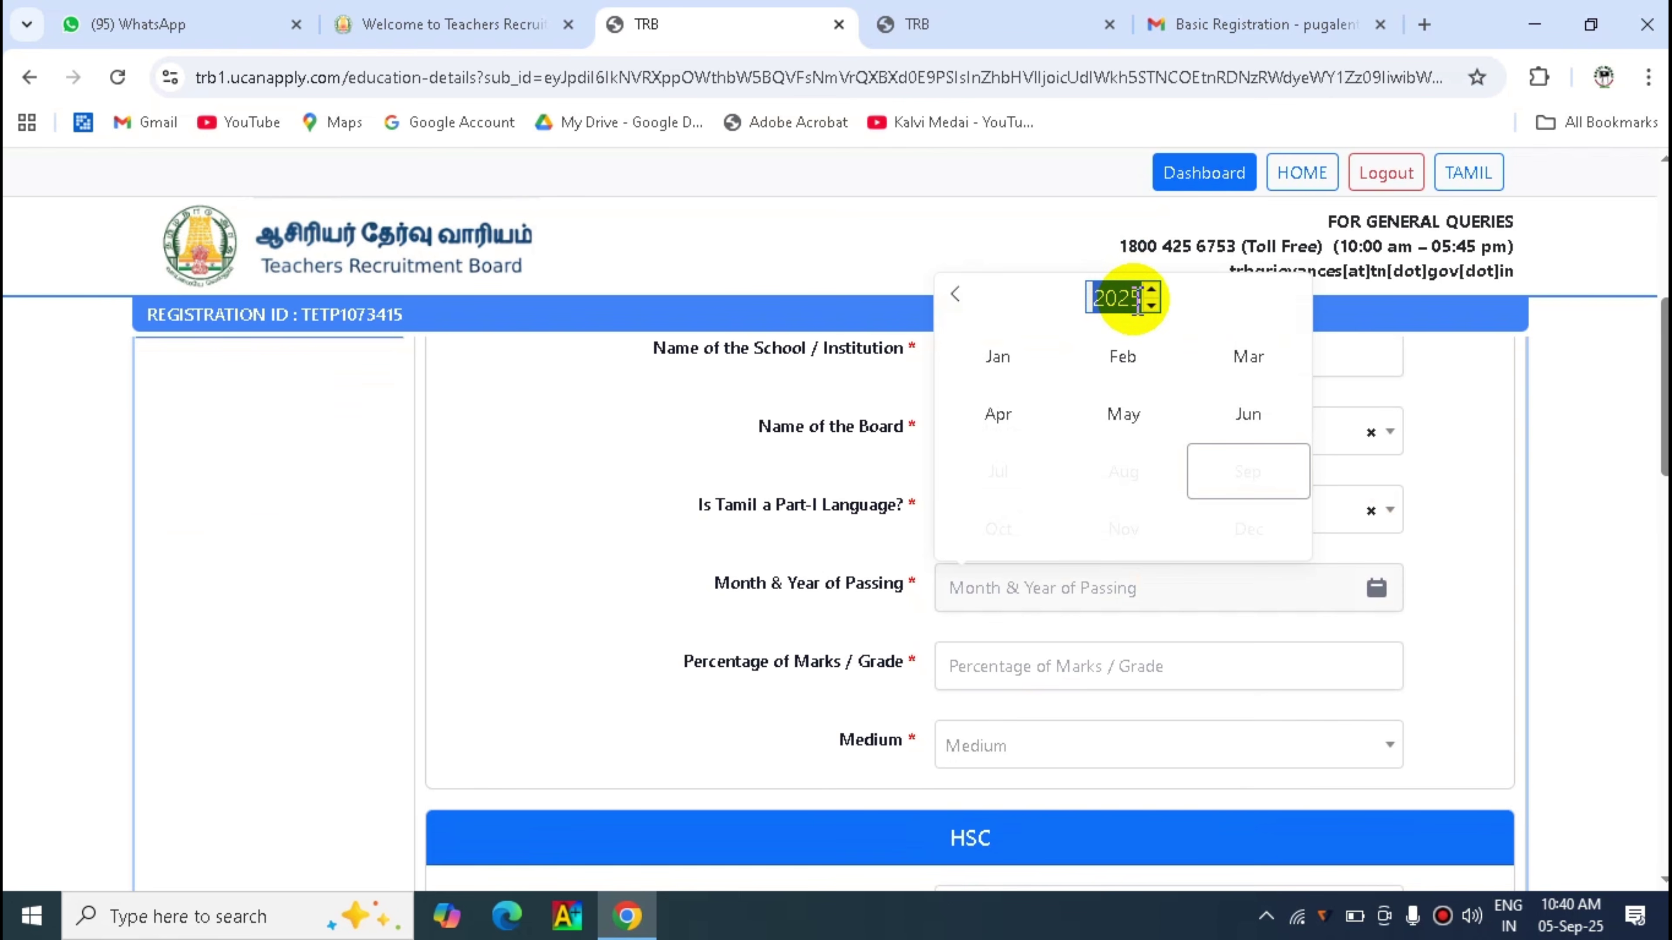
{"action": "key", "text": "BackSpace"}
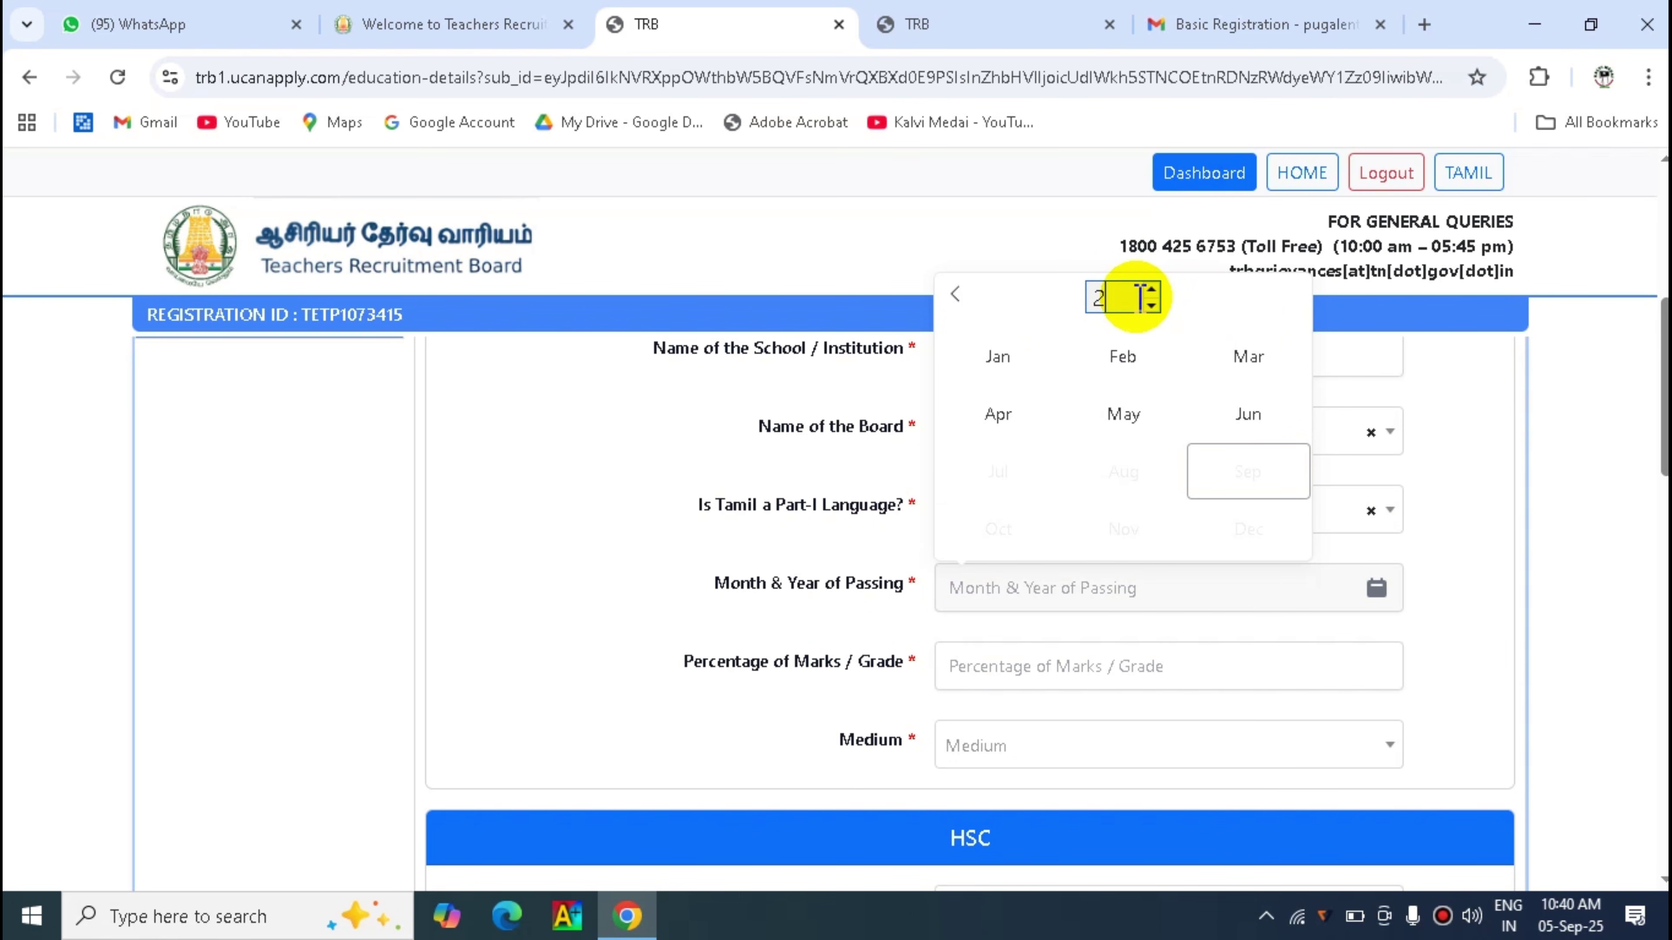
{"action": "type", "text": "202"}
{"action": "key", "text": "BackSpace"}
{"action": "type", "text": "02"}
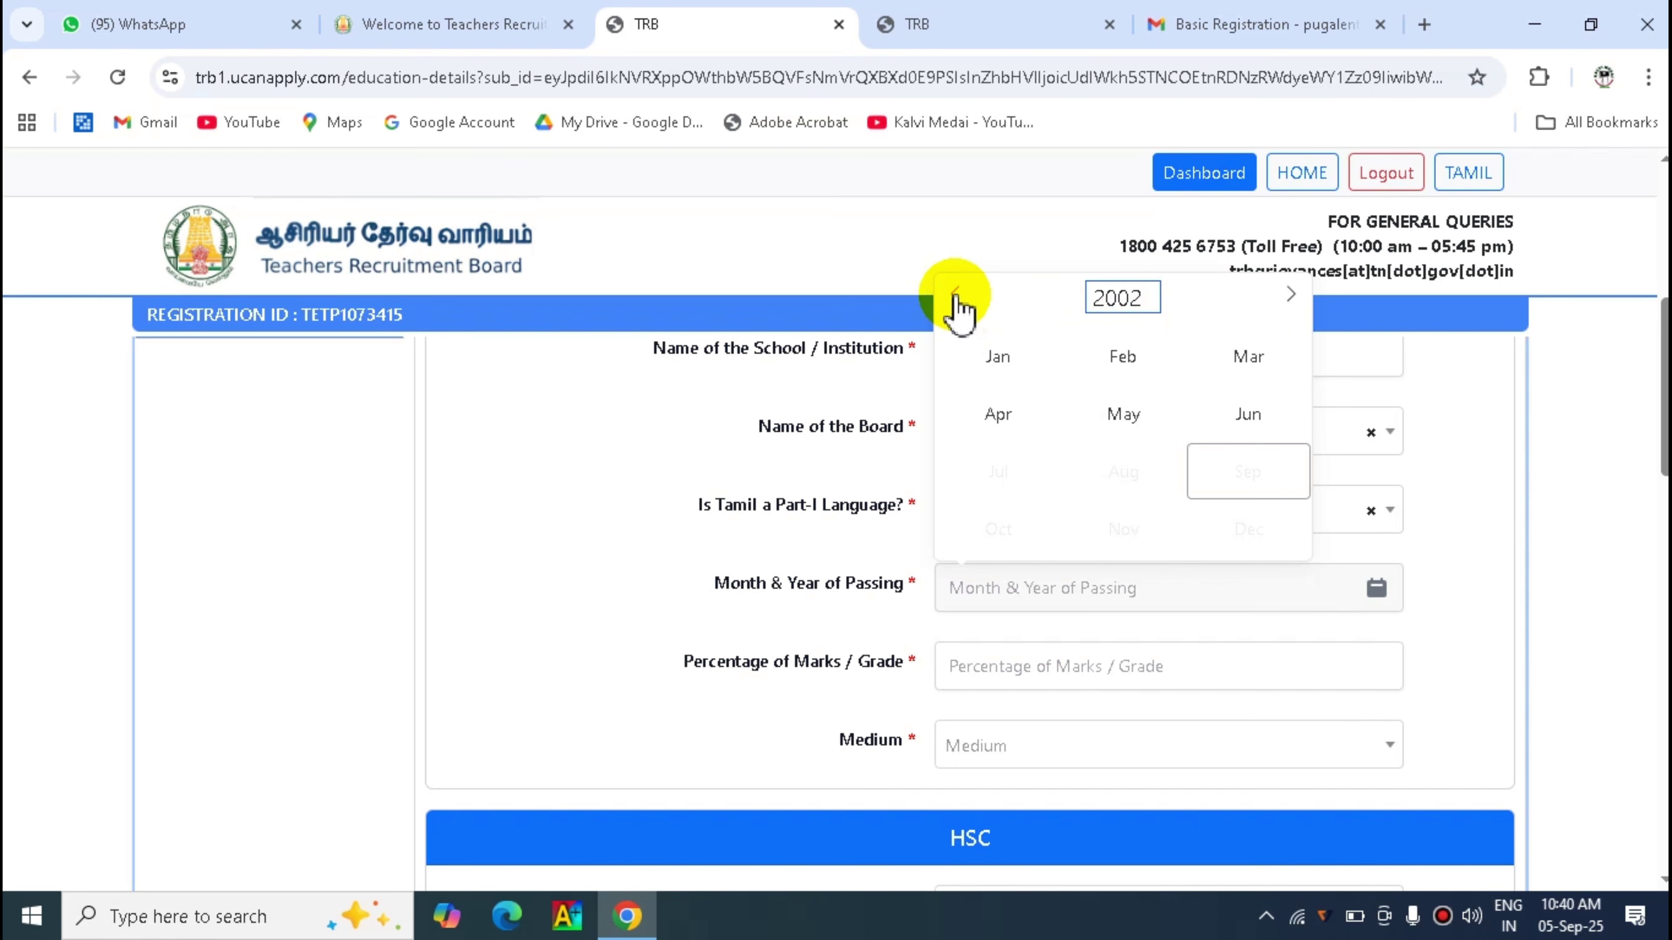
{"action": "left_click", "coordinate": [957, 295]}
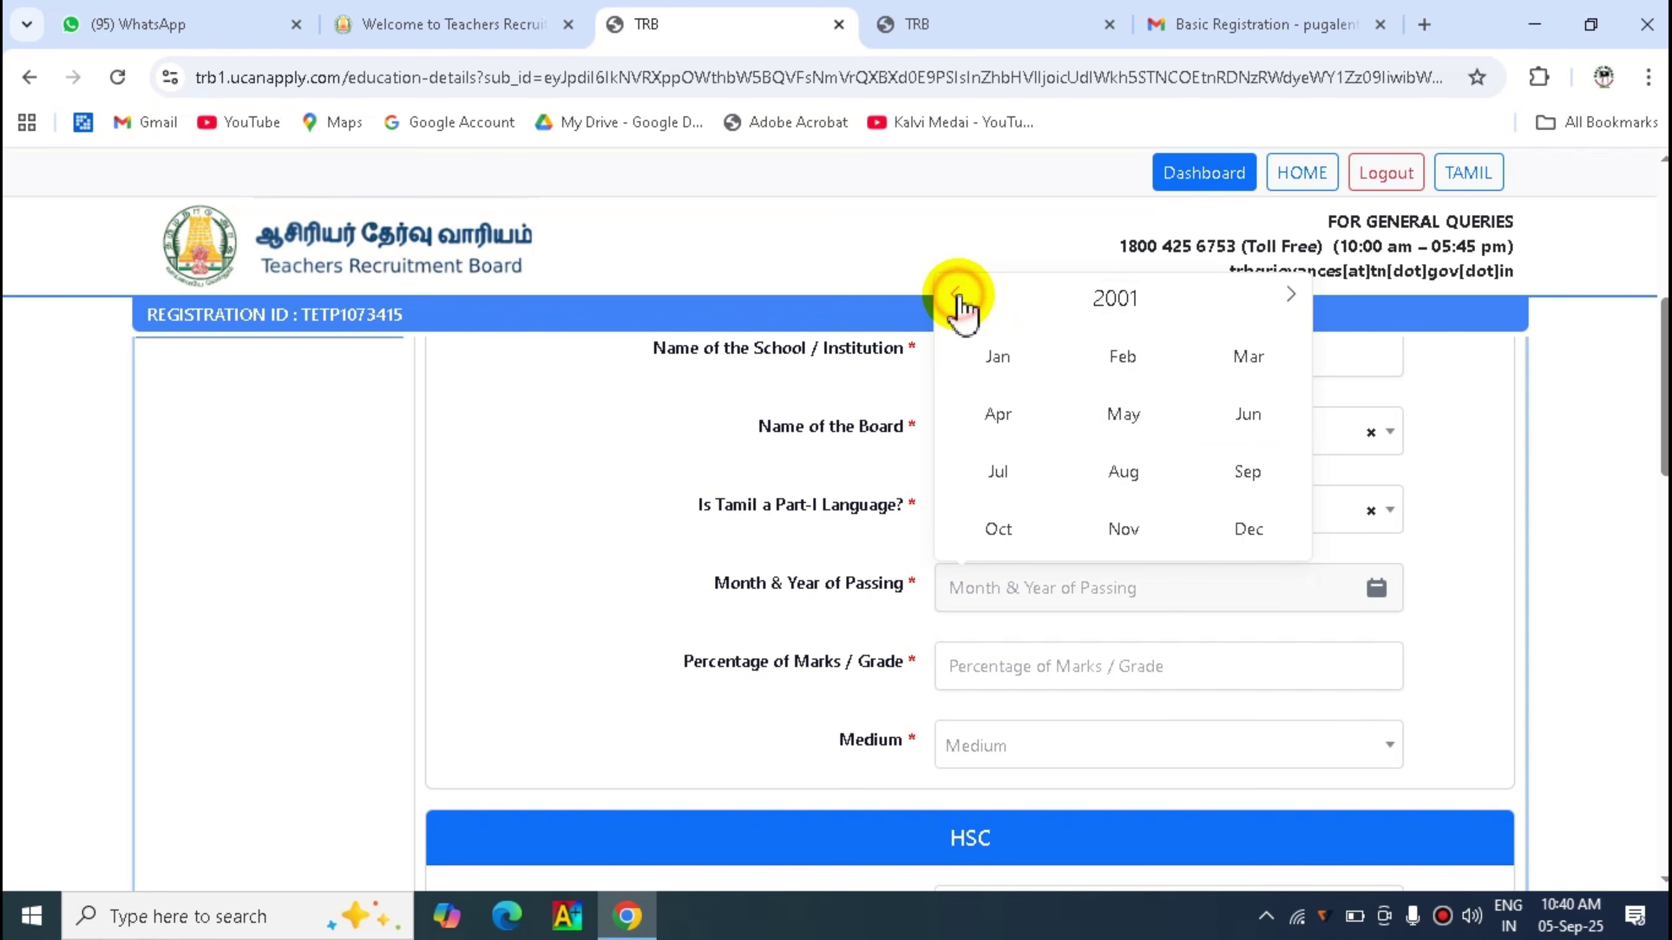
{"action": "left_click", "coordinate": [1124, 413]}
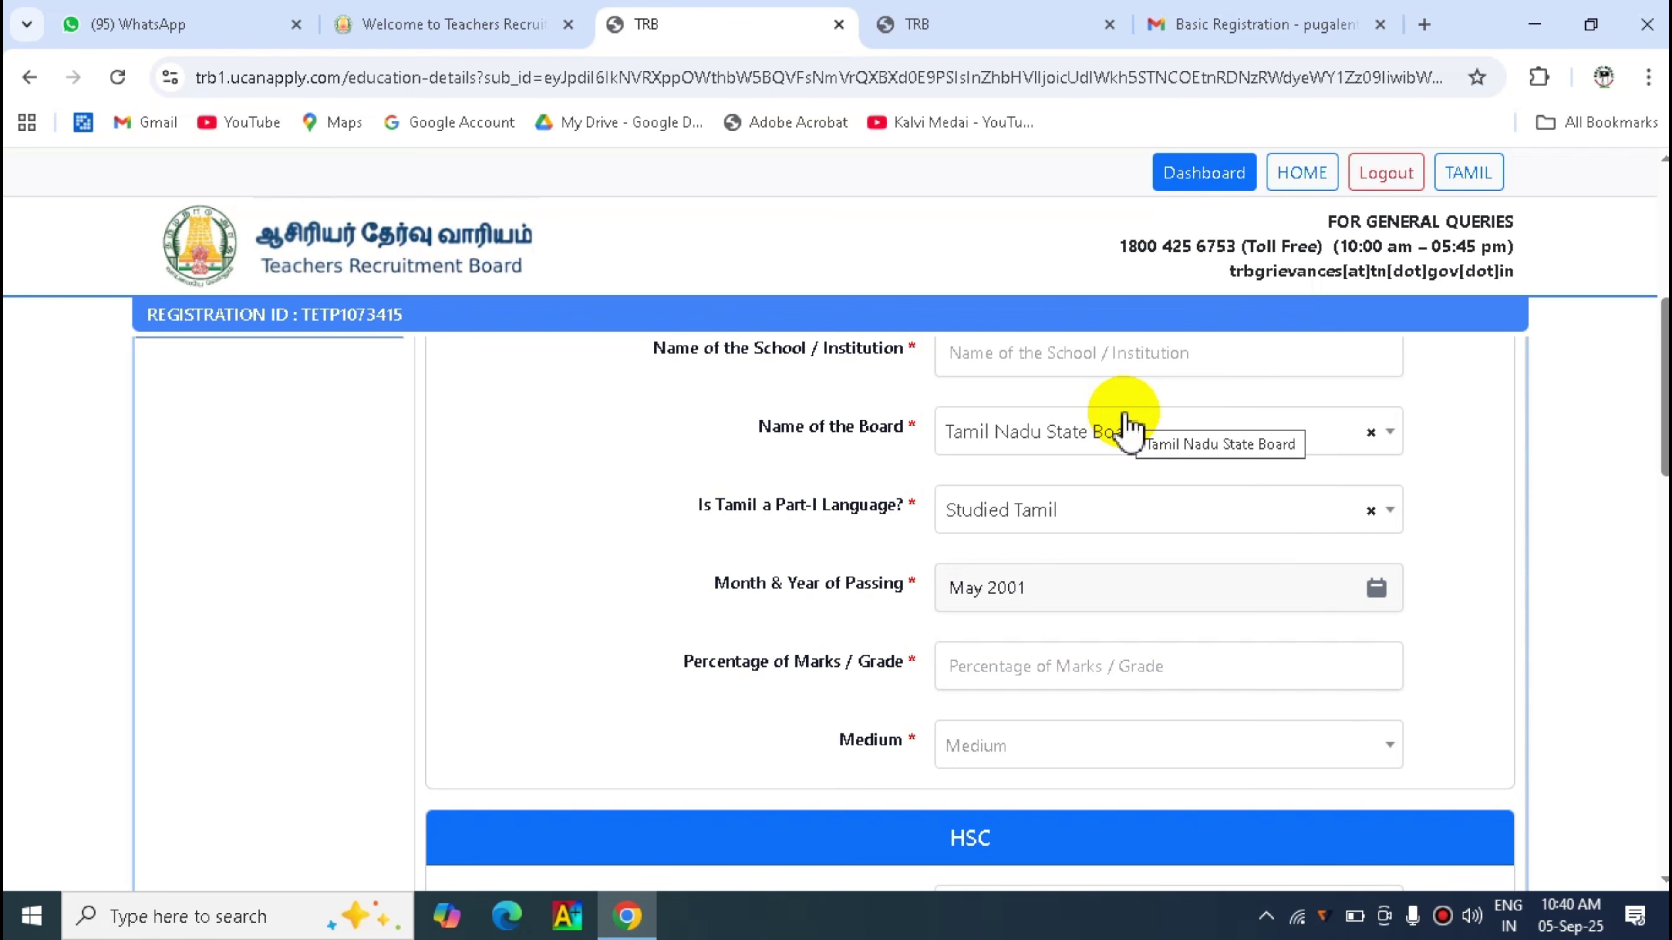
Set the SSLC medium of instruction to Tamil
{"action": "left_click", "coordinate": [994, 671]}
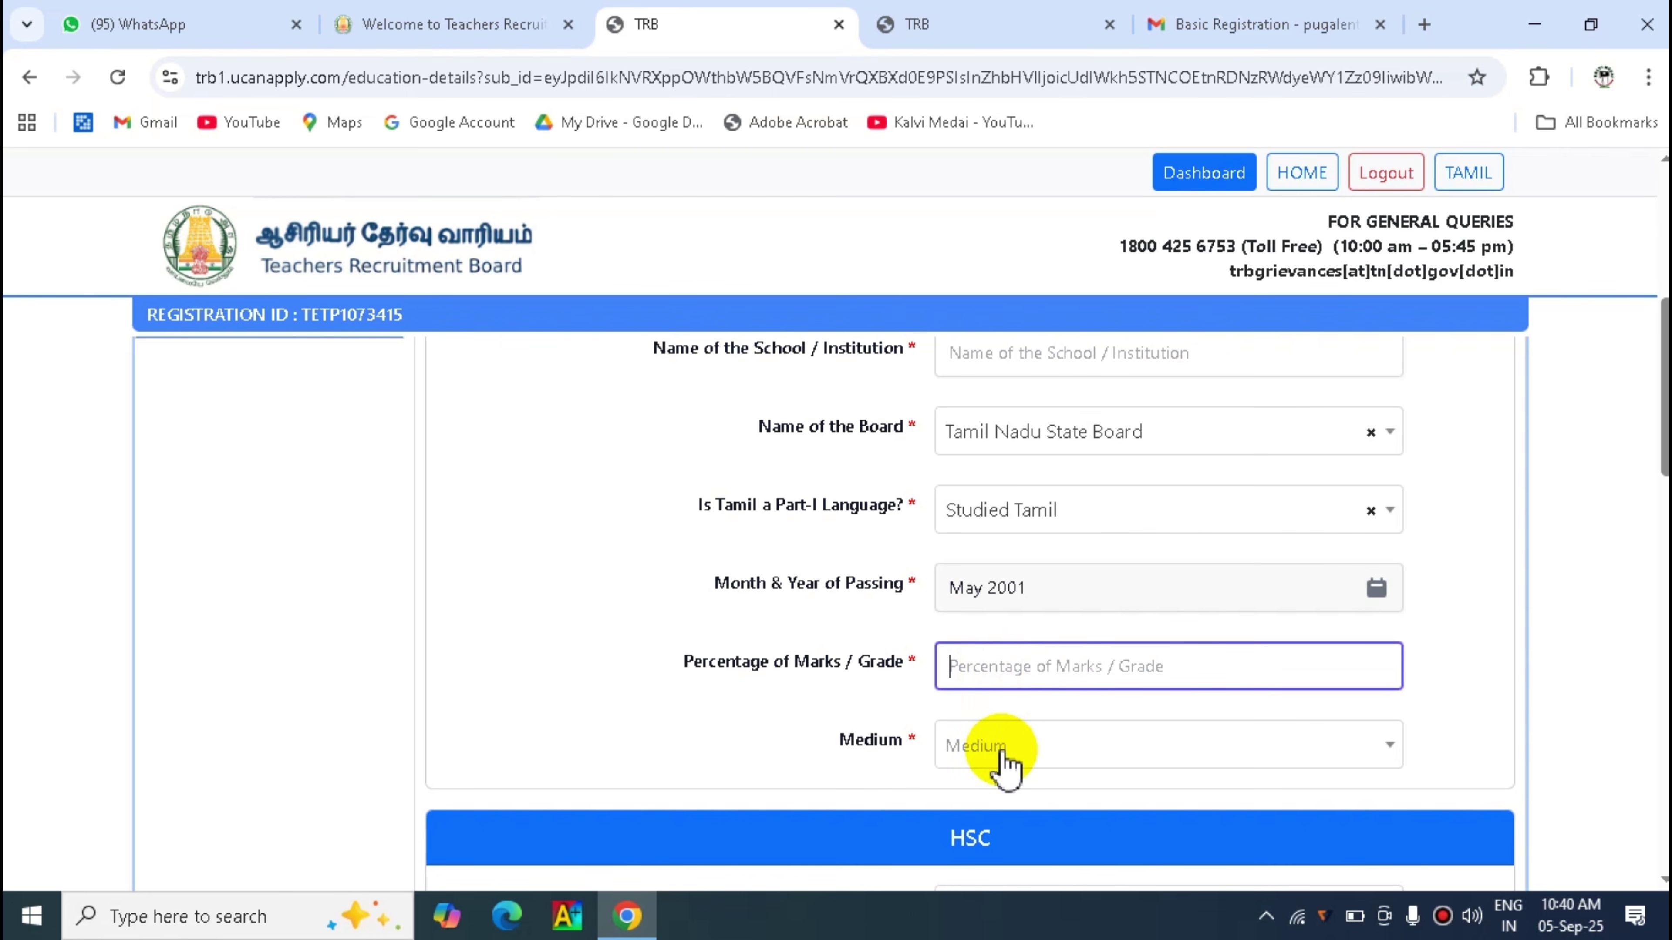
{"action": "left_click", "coordinate": [1000, 758]}
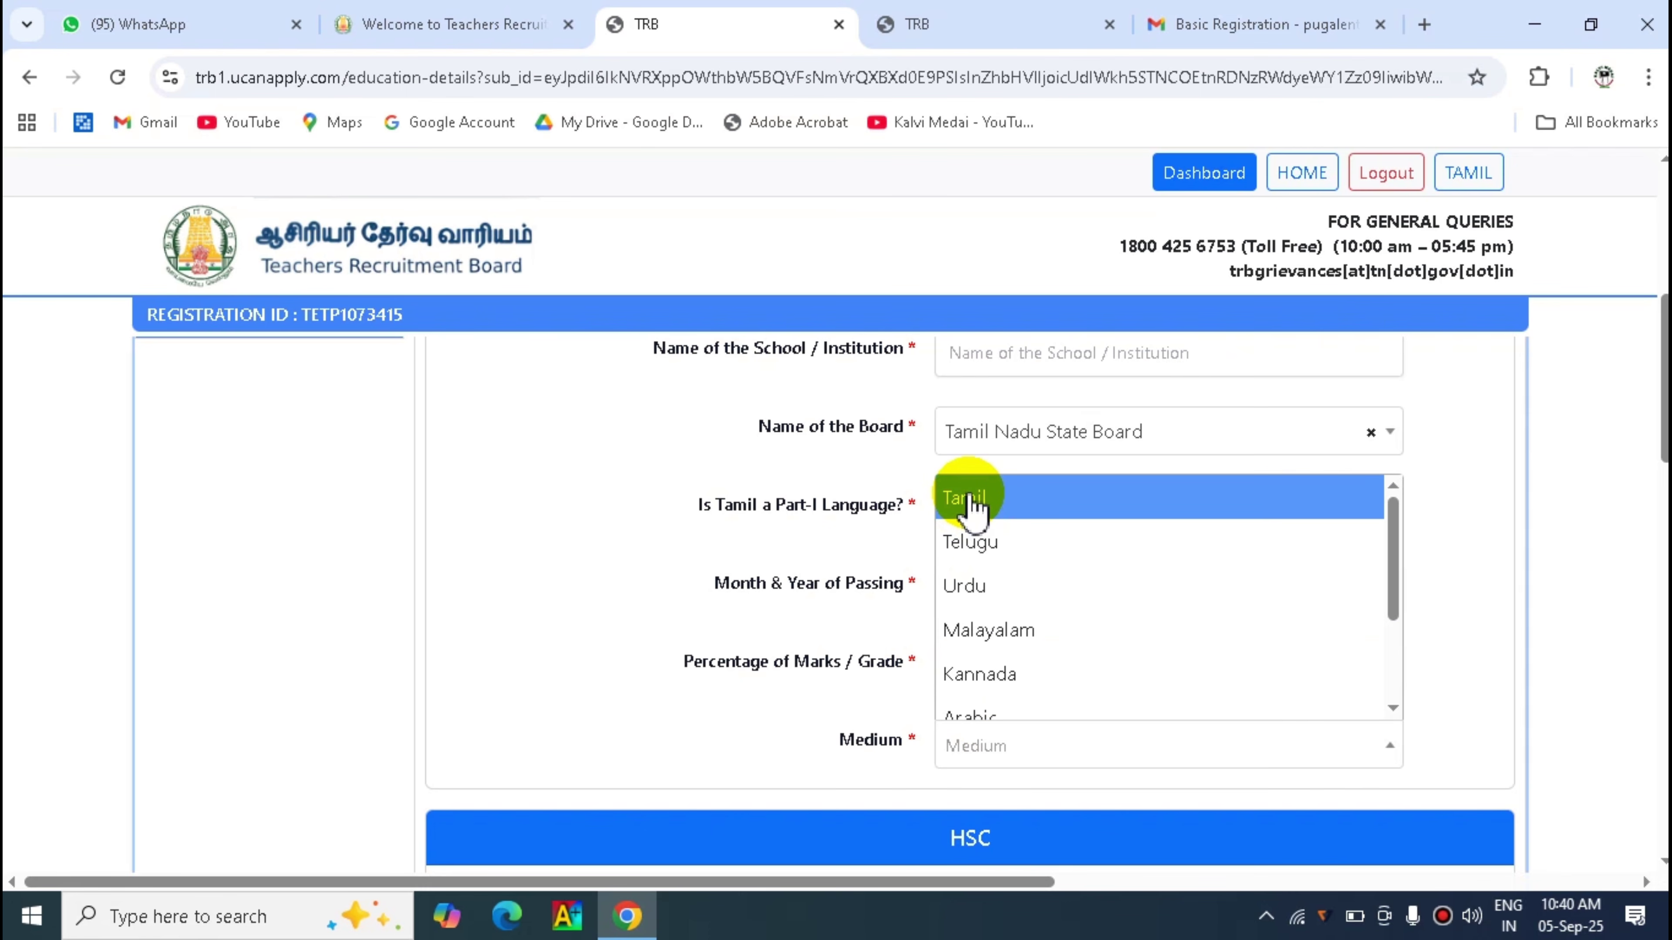
{"action": "left_click", "coordinate": [971, 504]}
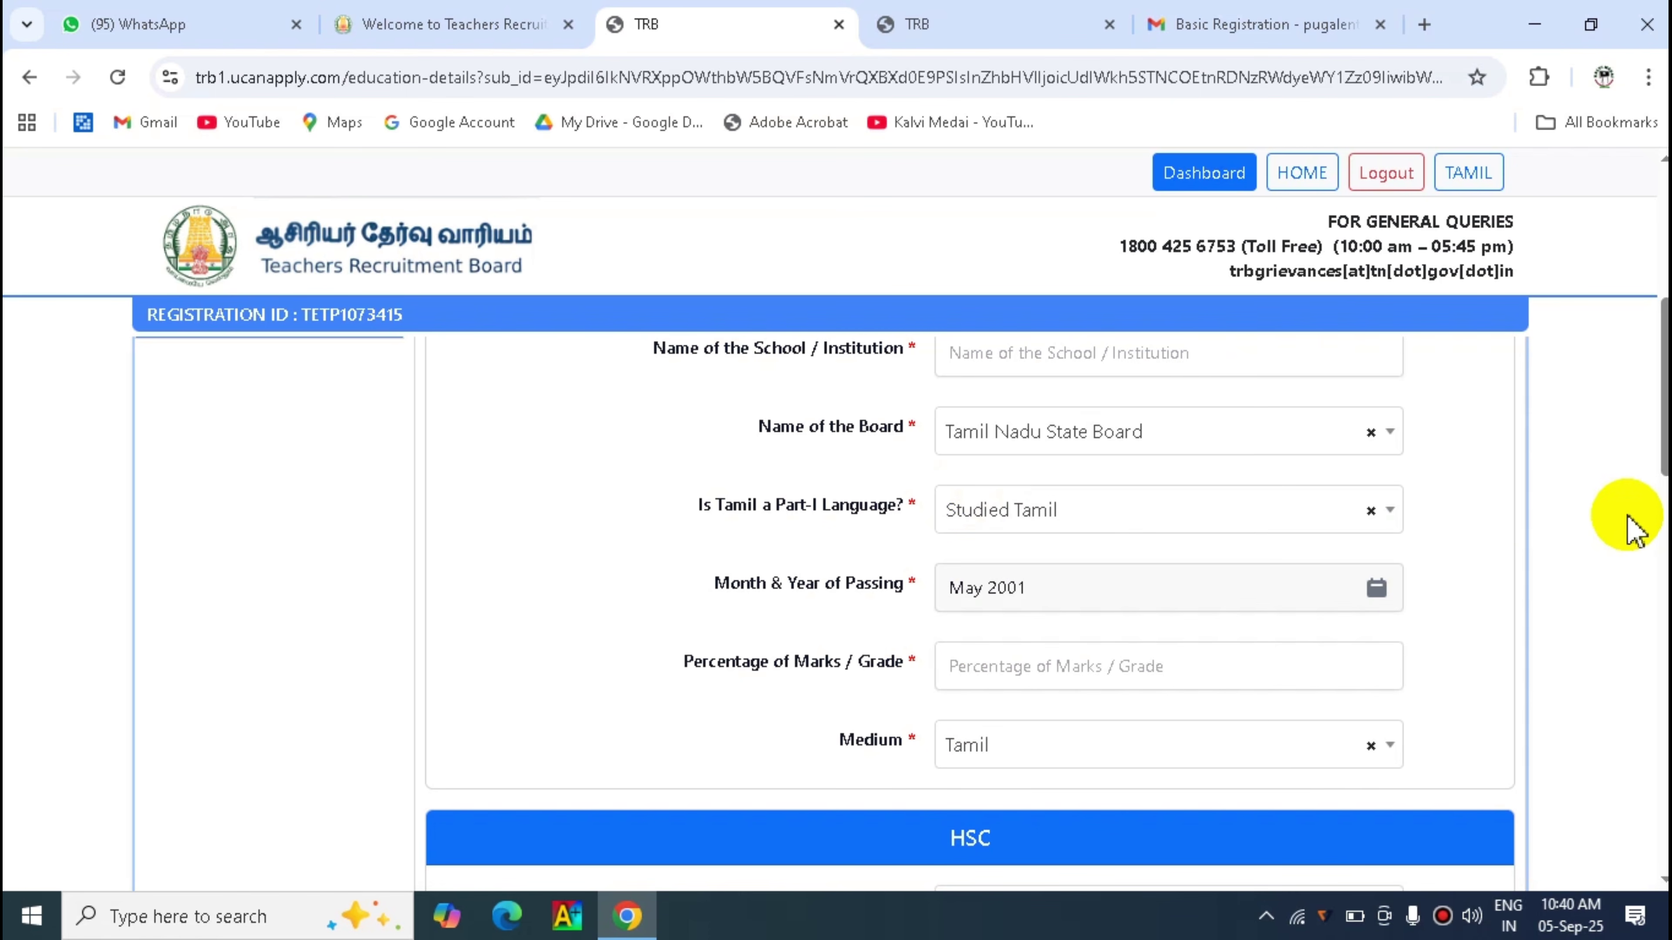
Set HSC mode of study to Regular, board to Tamil Nadu State Board, Part-I language Studied Tamil
{"action": "scroll", "coordinate": [1648, 478], "scroll_direction": "down", "scroll_amount": 6}
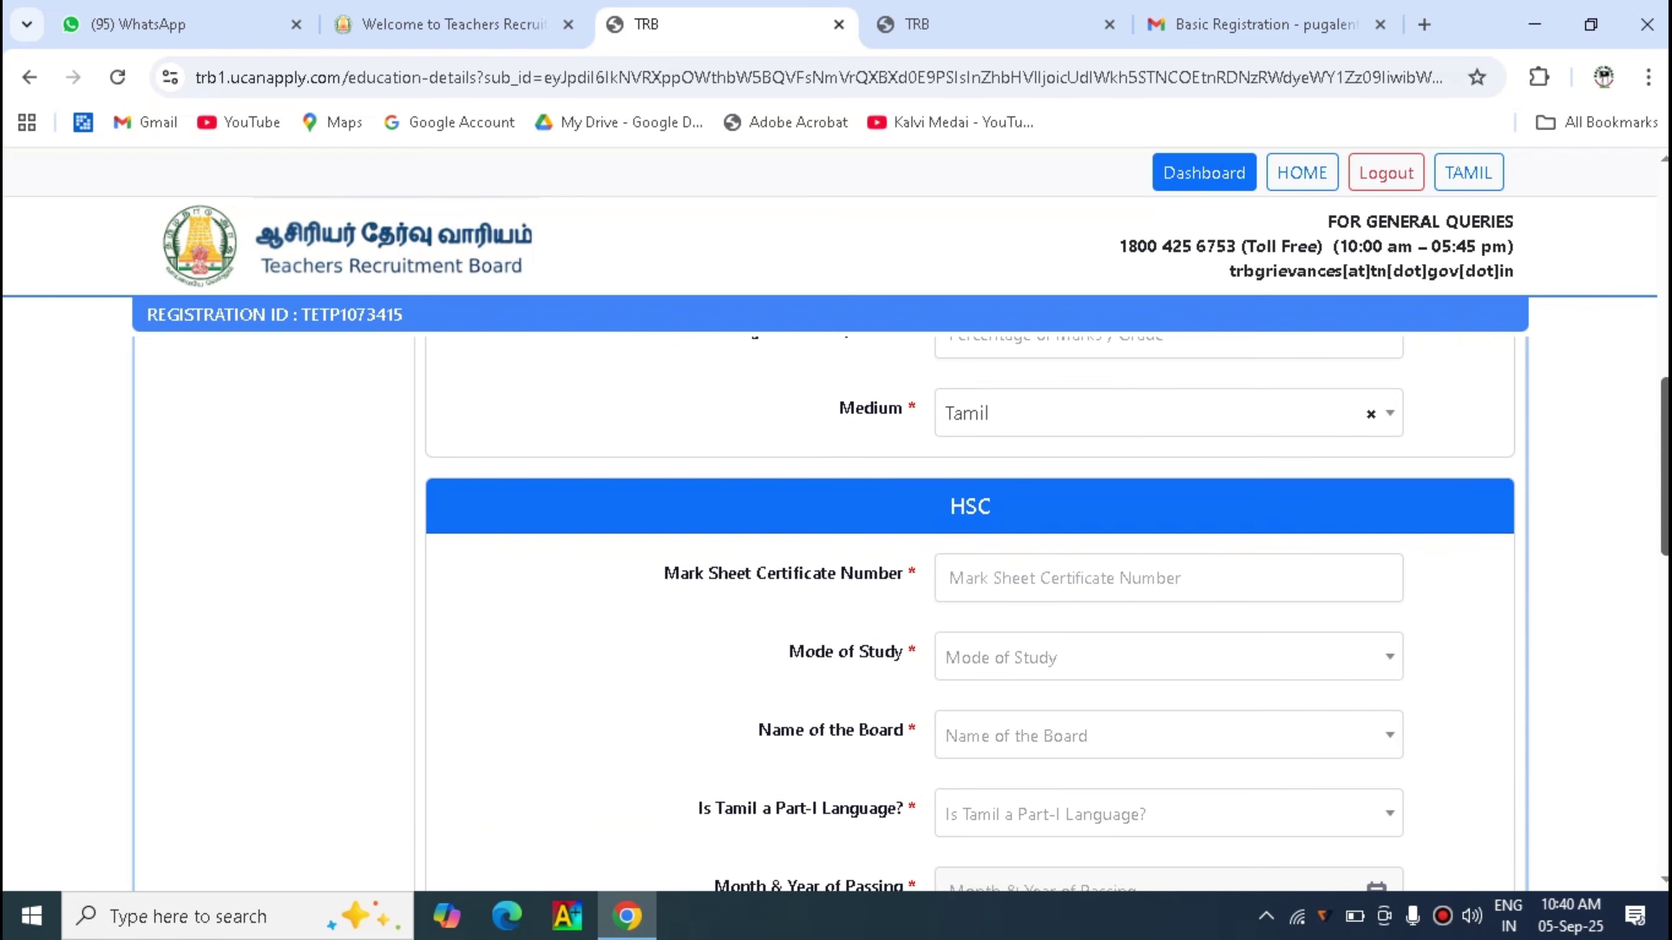
{"action": "scroll", "coordinate": [971, 612], "scroll_direction": "down", "scroll_amount": 1}
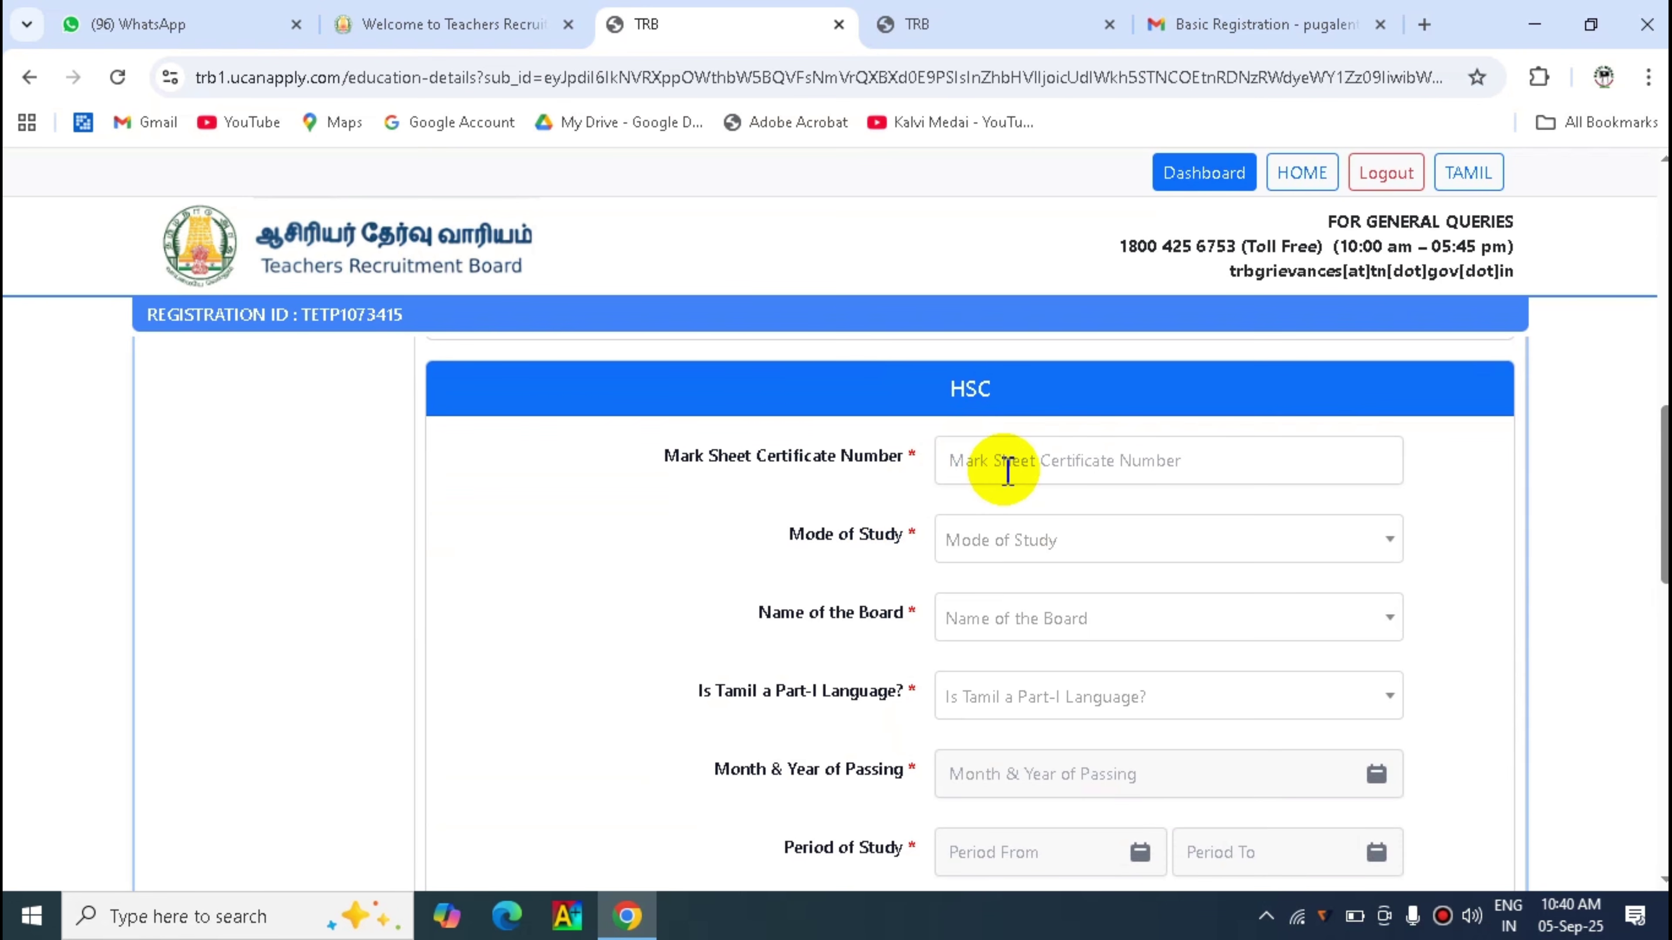
{"action": "left_click", "coordinate": [1014, 537]}
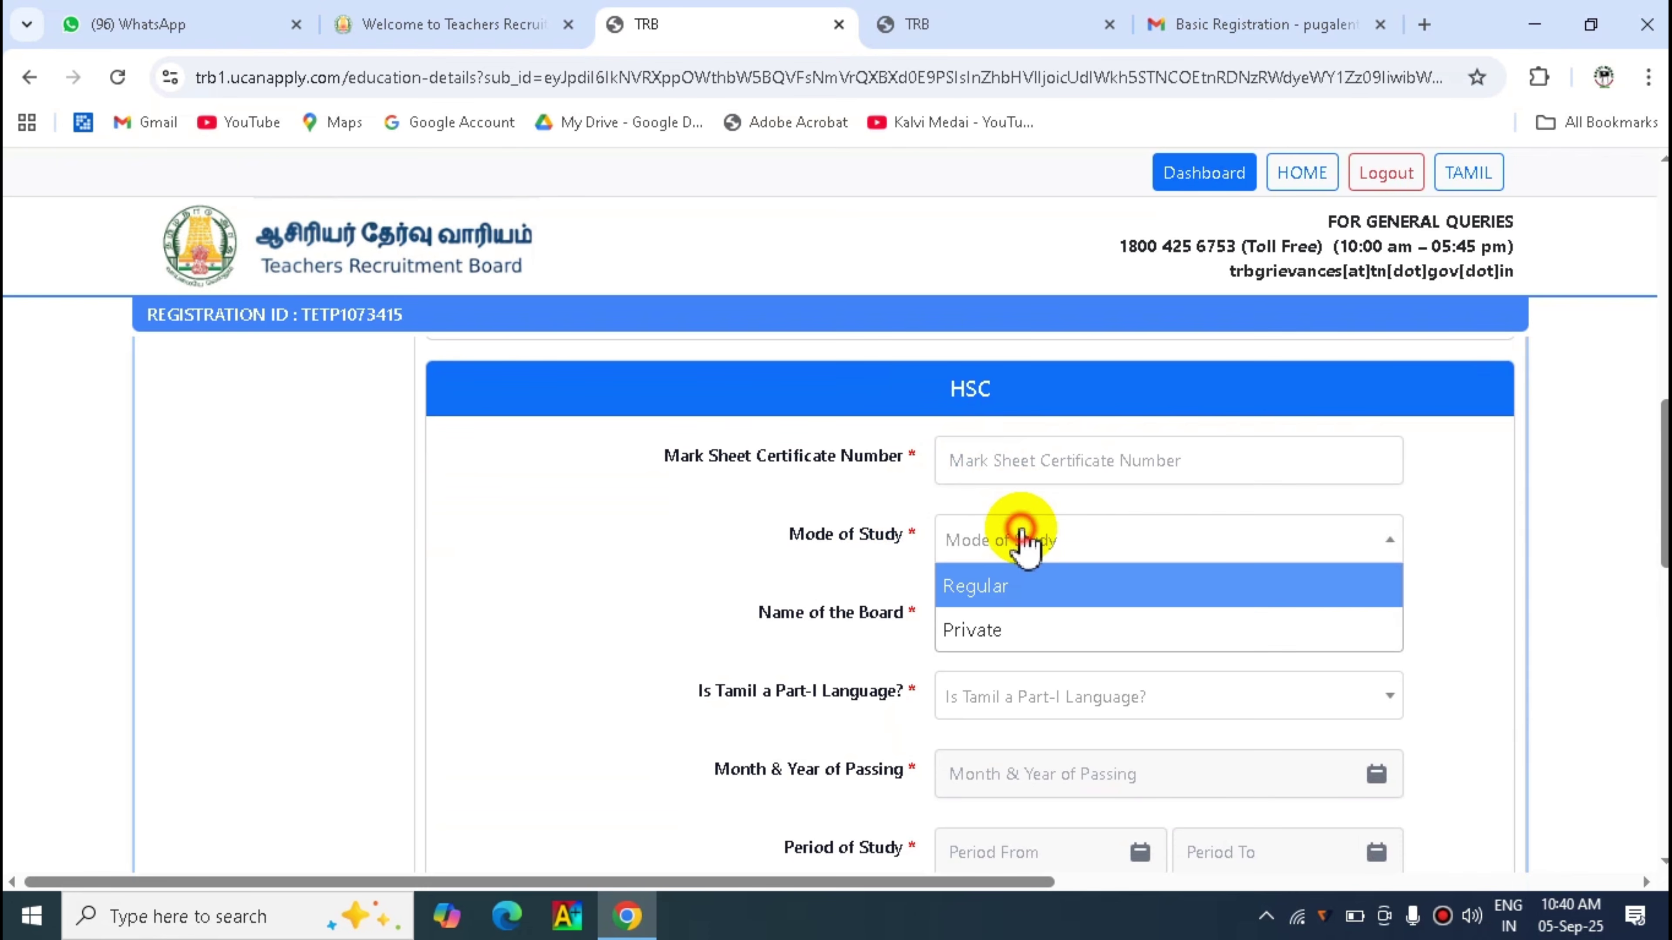
{"action": "left_click", "coordinate": [990, 586]}
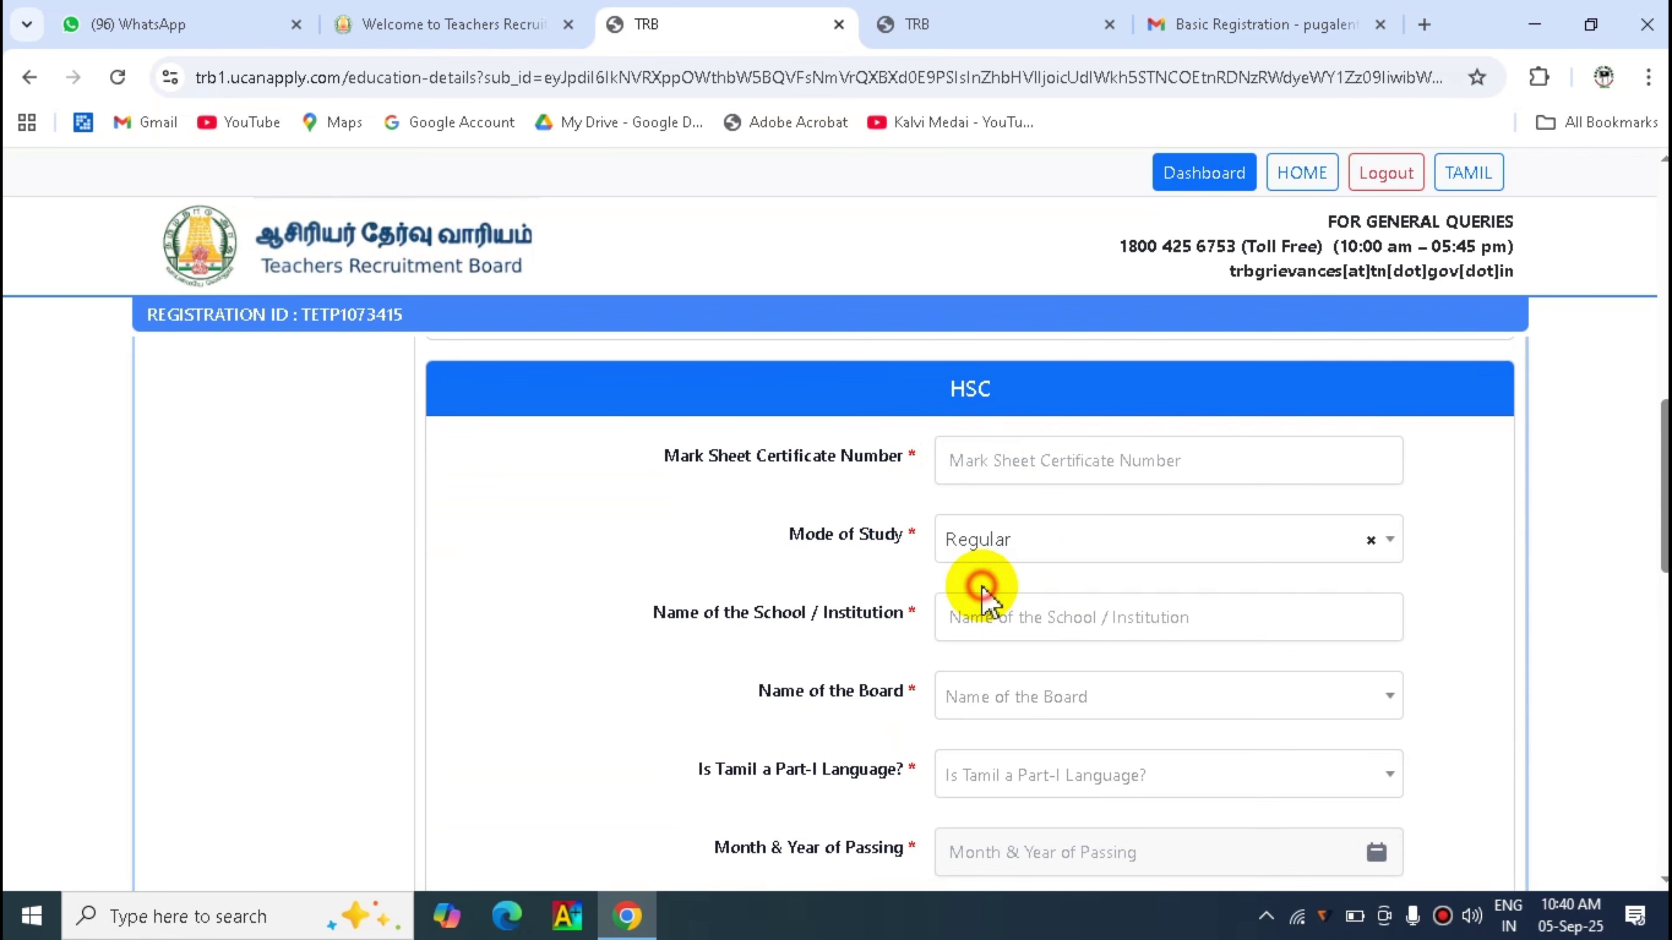
{"action": "left_click", "coordinate": [1002, 615]}
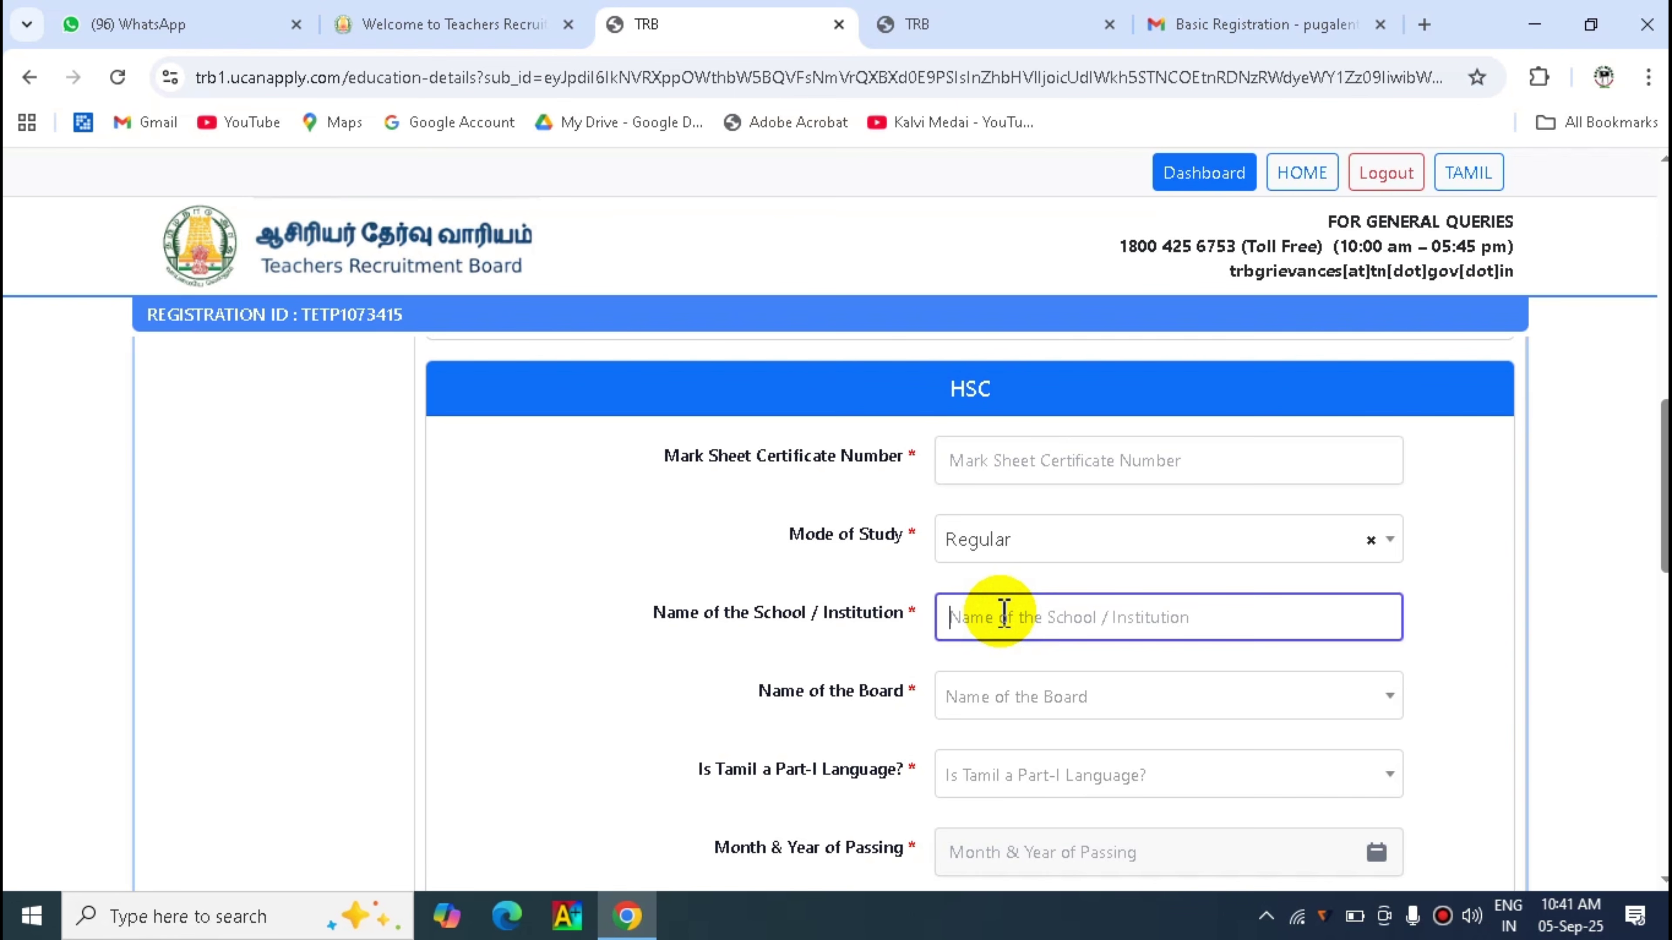
{"action": "left_click", "coordinate": [1016, 696]}
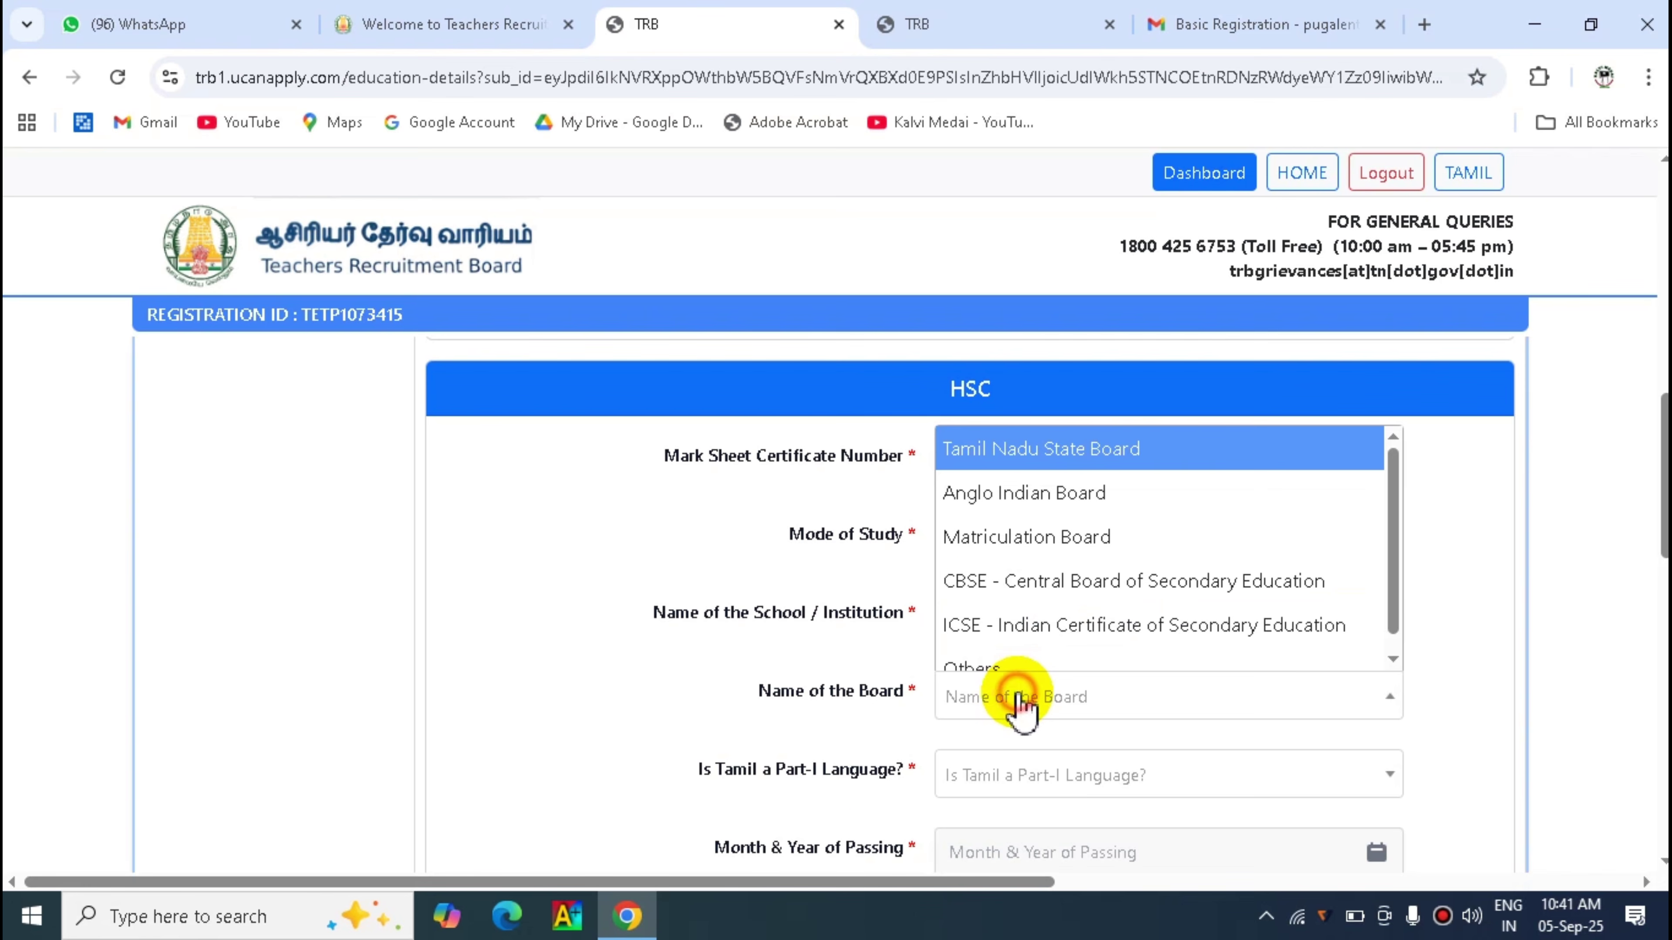
{"action": "left_click", "coordinate": [981, 450]}
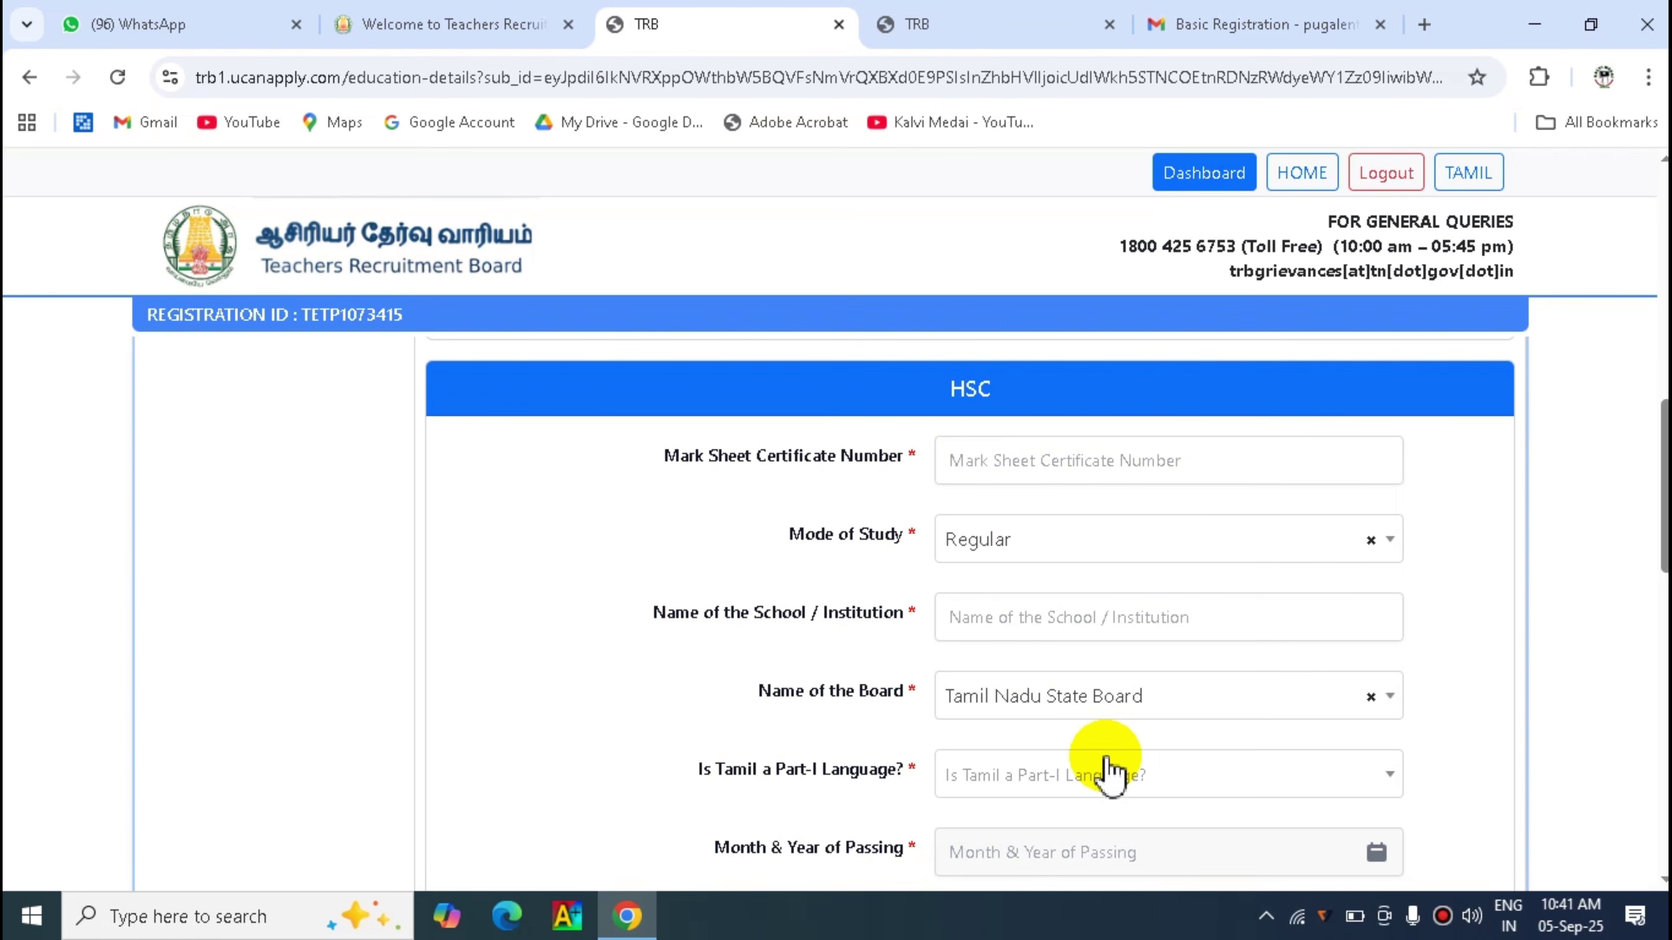
{"action": "left_click", "coordinate": [1033, 780]}
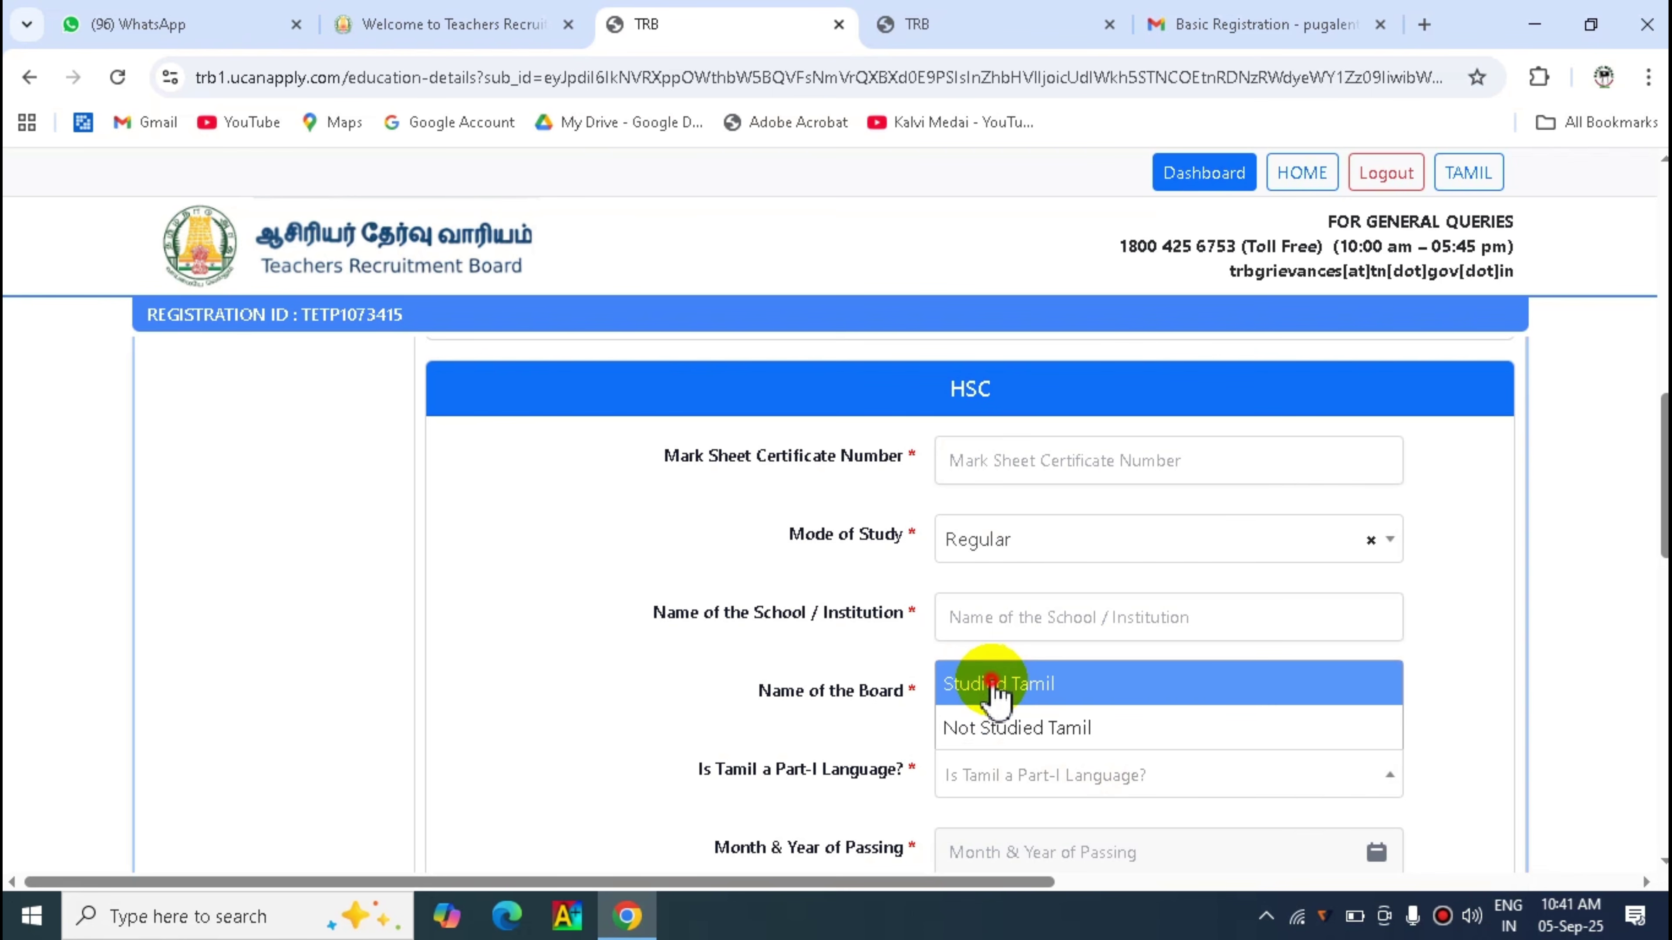
{"action": "left_click", "coordinate": [994, 685]}
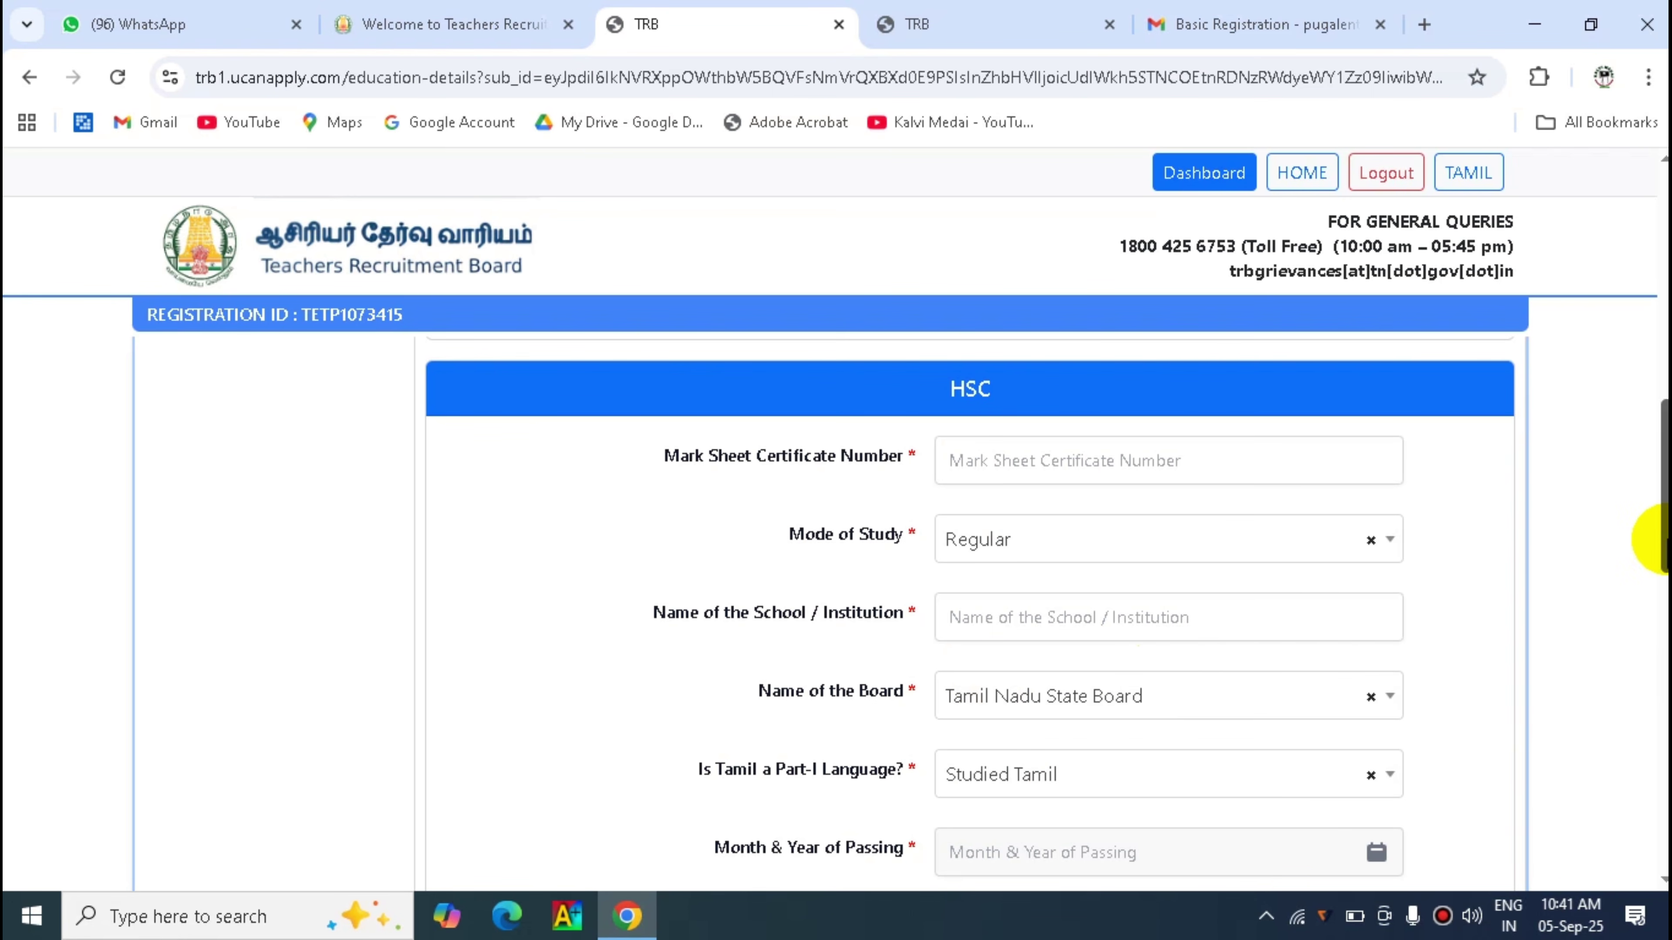
Set the HSC medium of instruction to Tamil
{"action": "left_click_drag", "start_coordinate": [1662, 537], "coordinate": [1658, 614]}
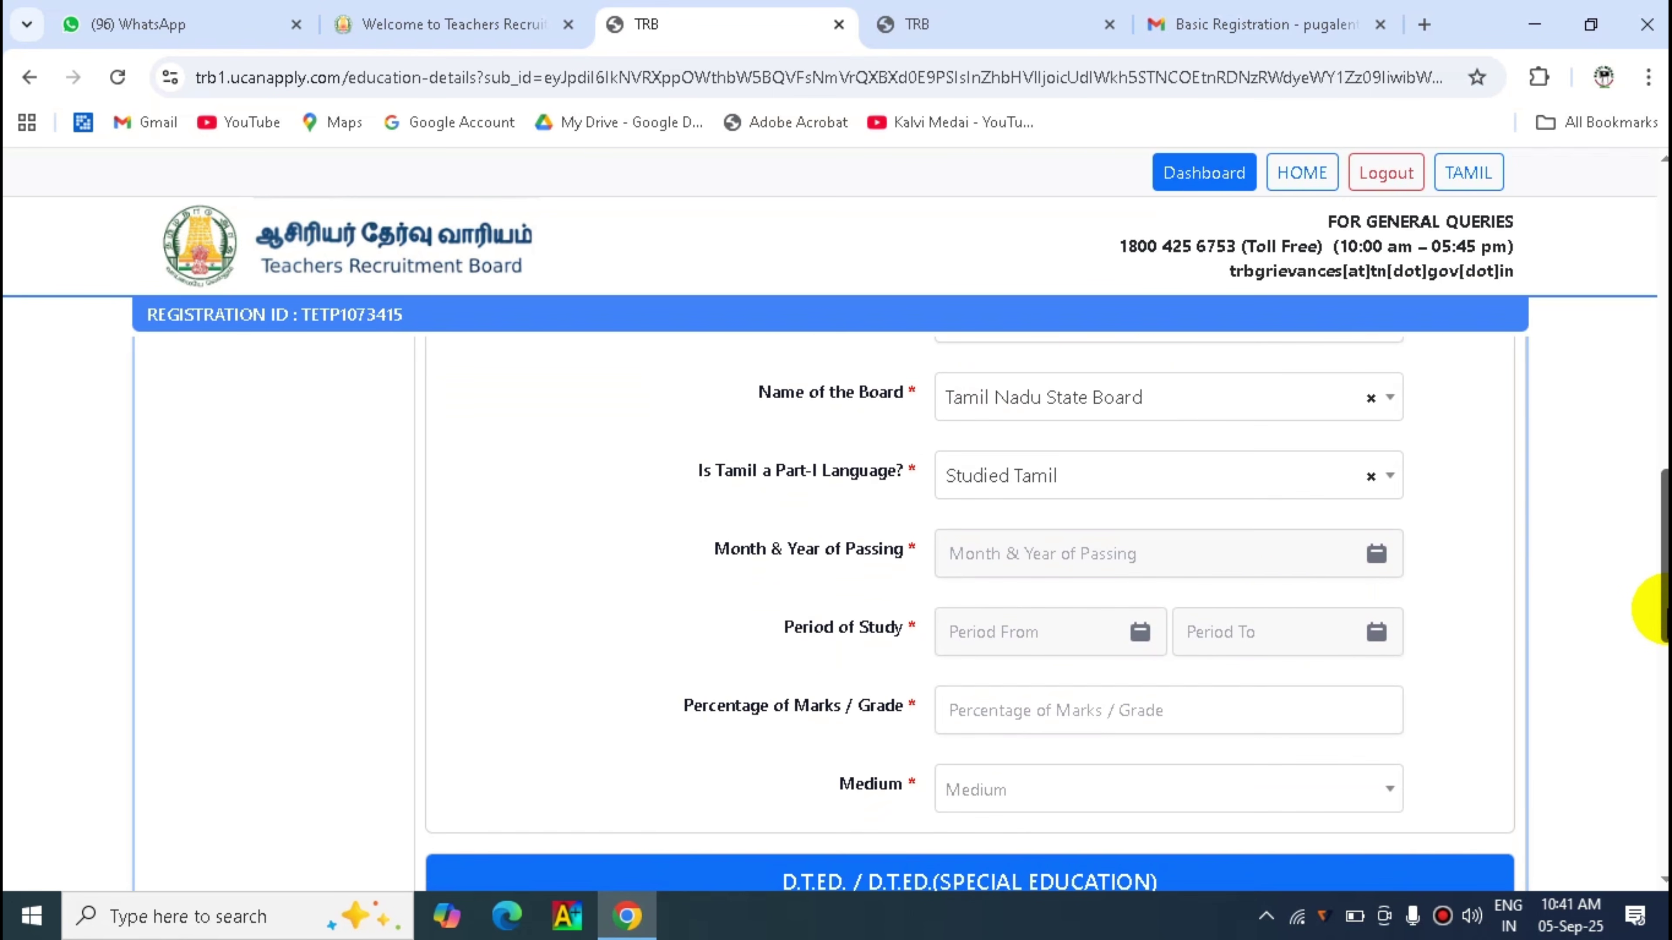
{"action": "left_click", "coordinate": [1188, 552]}
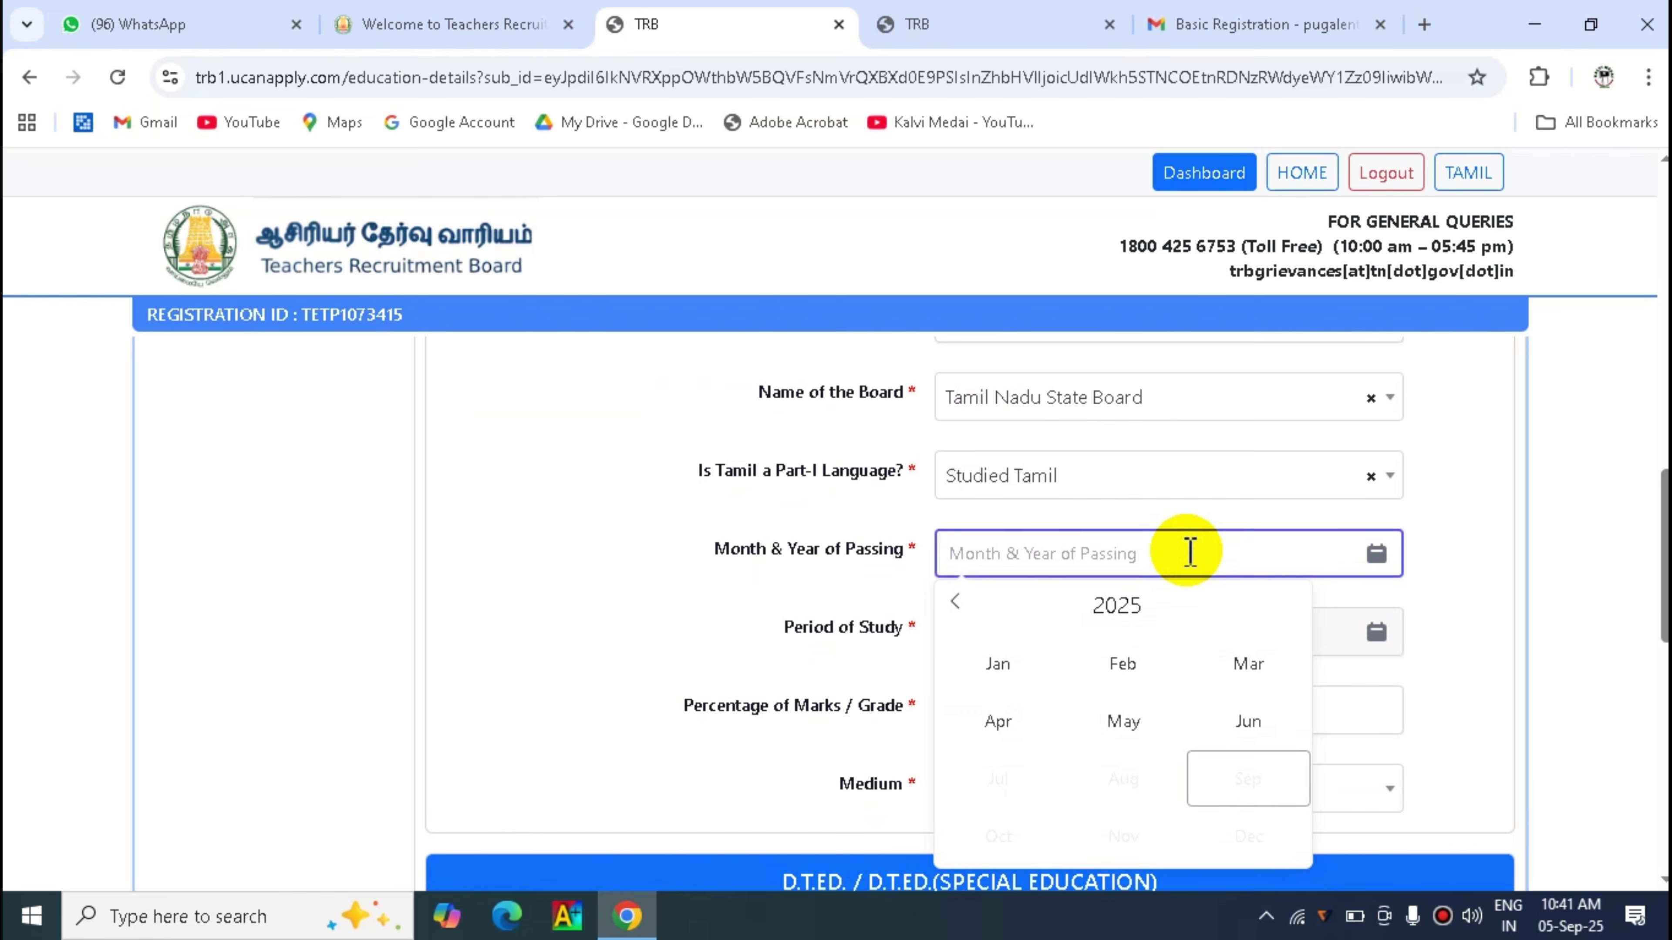
{"action": "left_click", "coordinate": [1452, 607]}
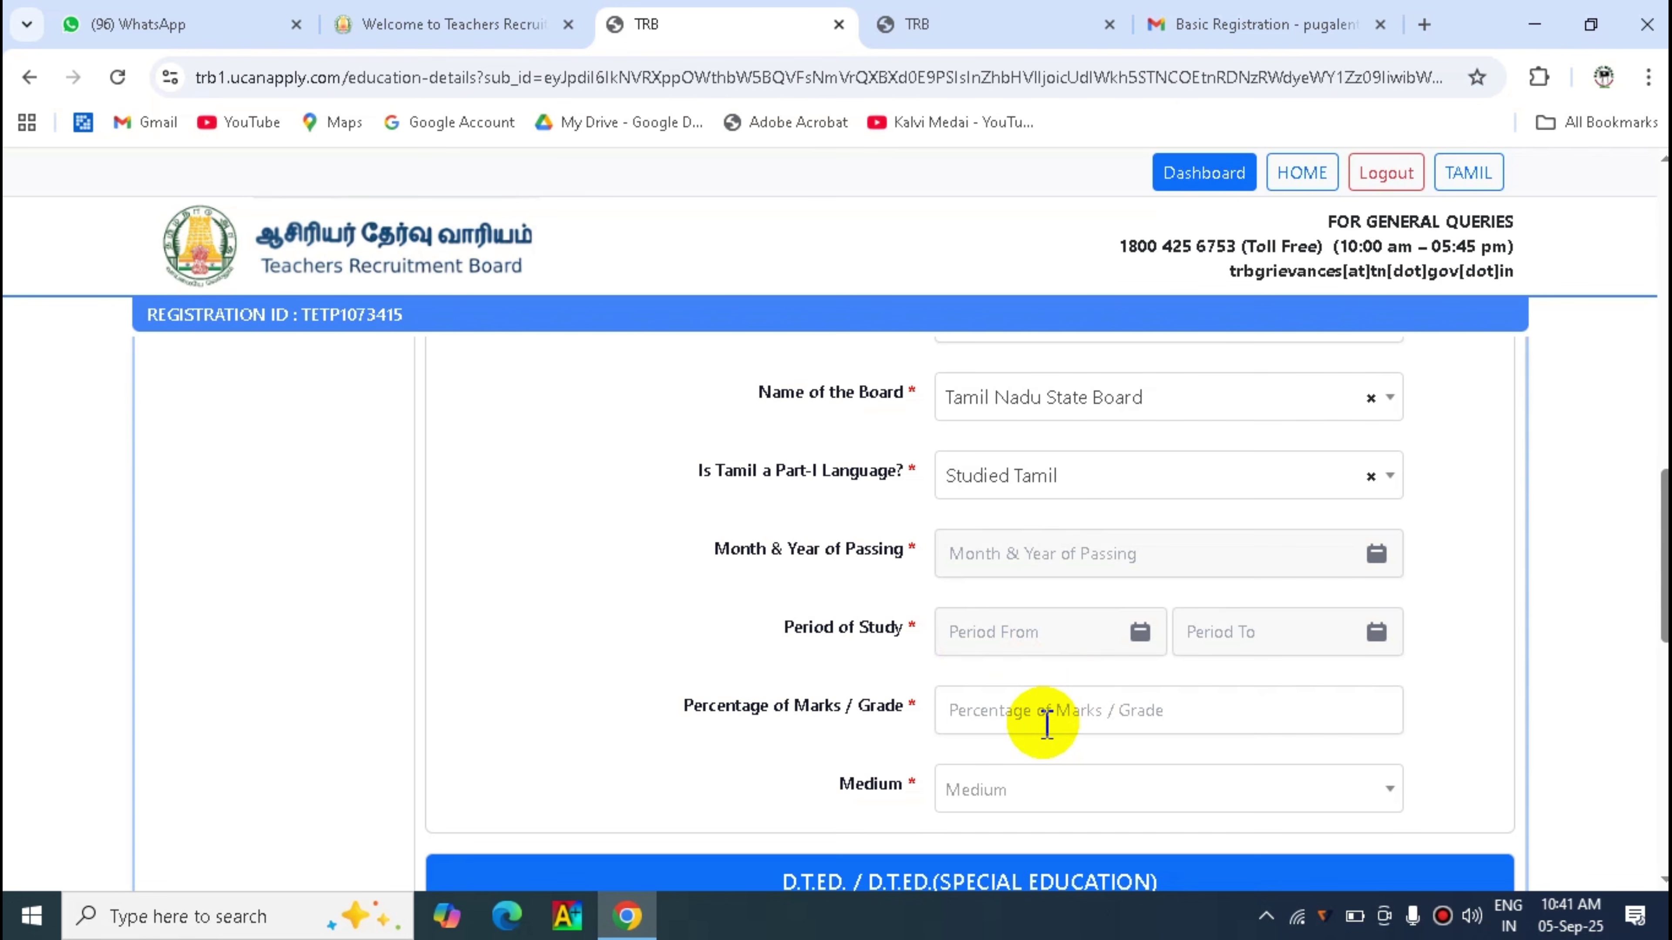
{"action": "left_click", "coordinate": [1002, 800]}
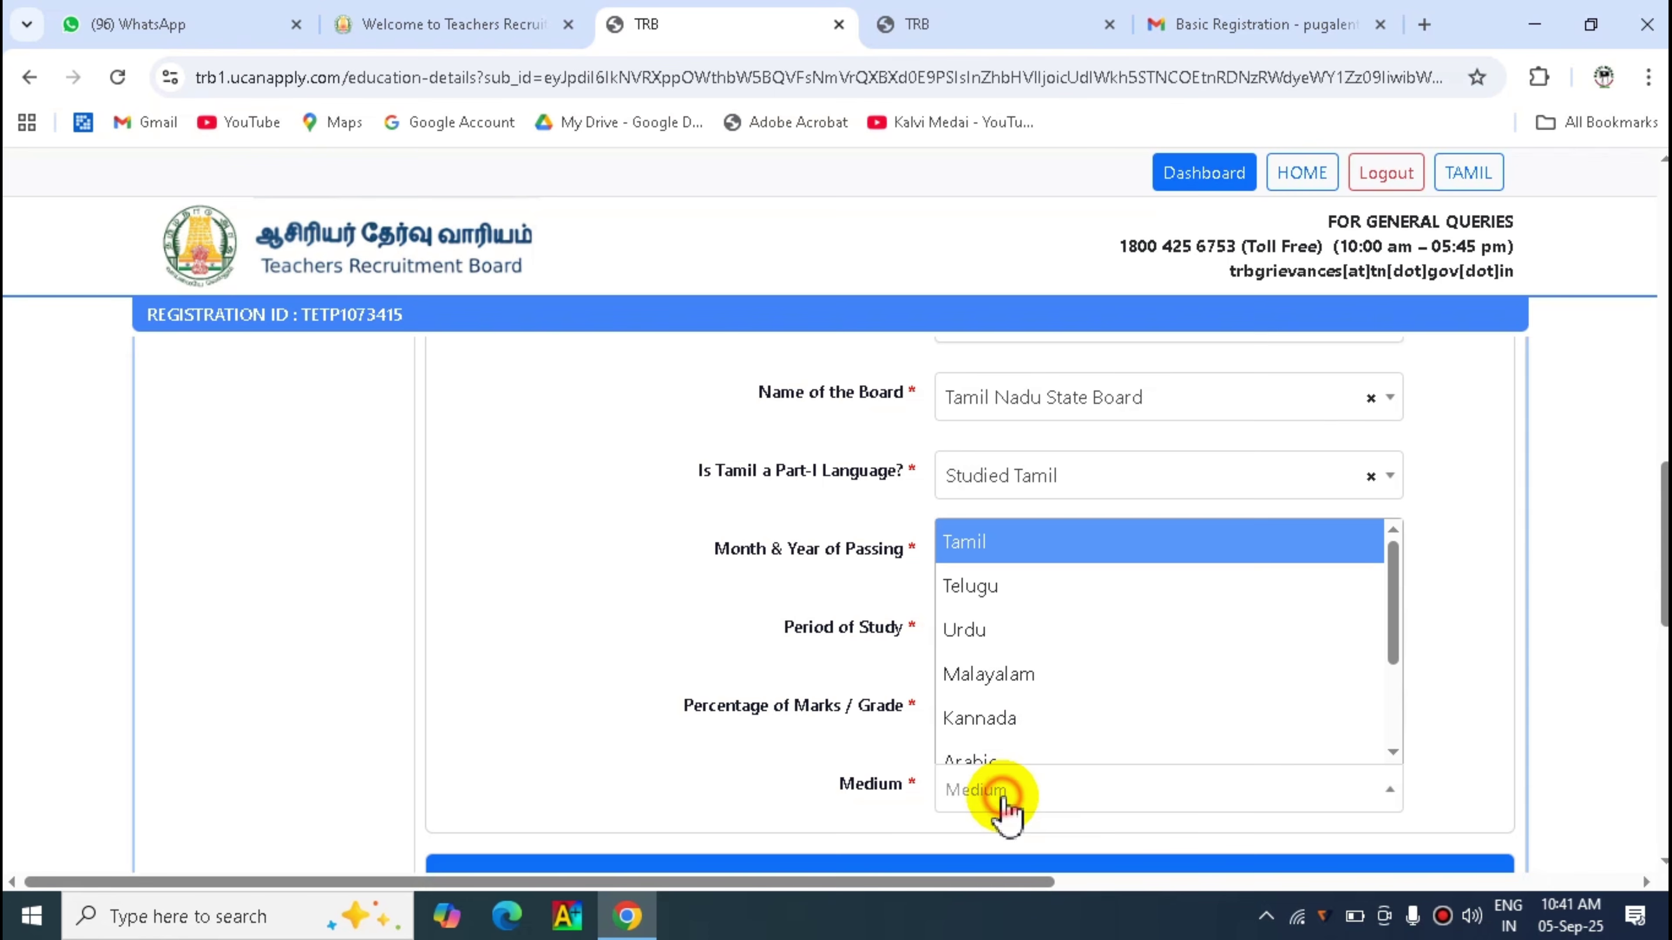
{"action": "left_click", "coordinate": [984, 532]}
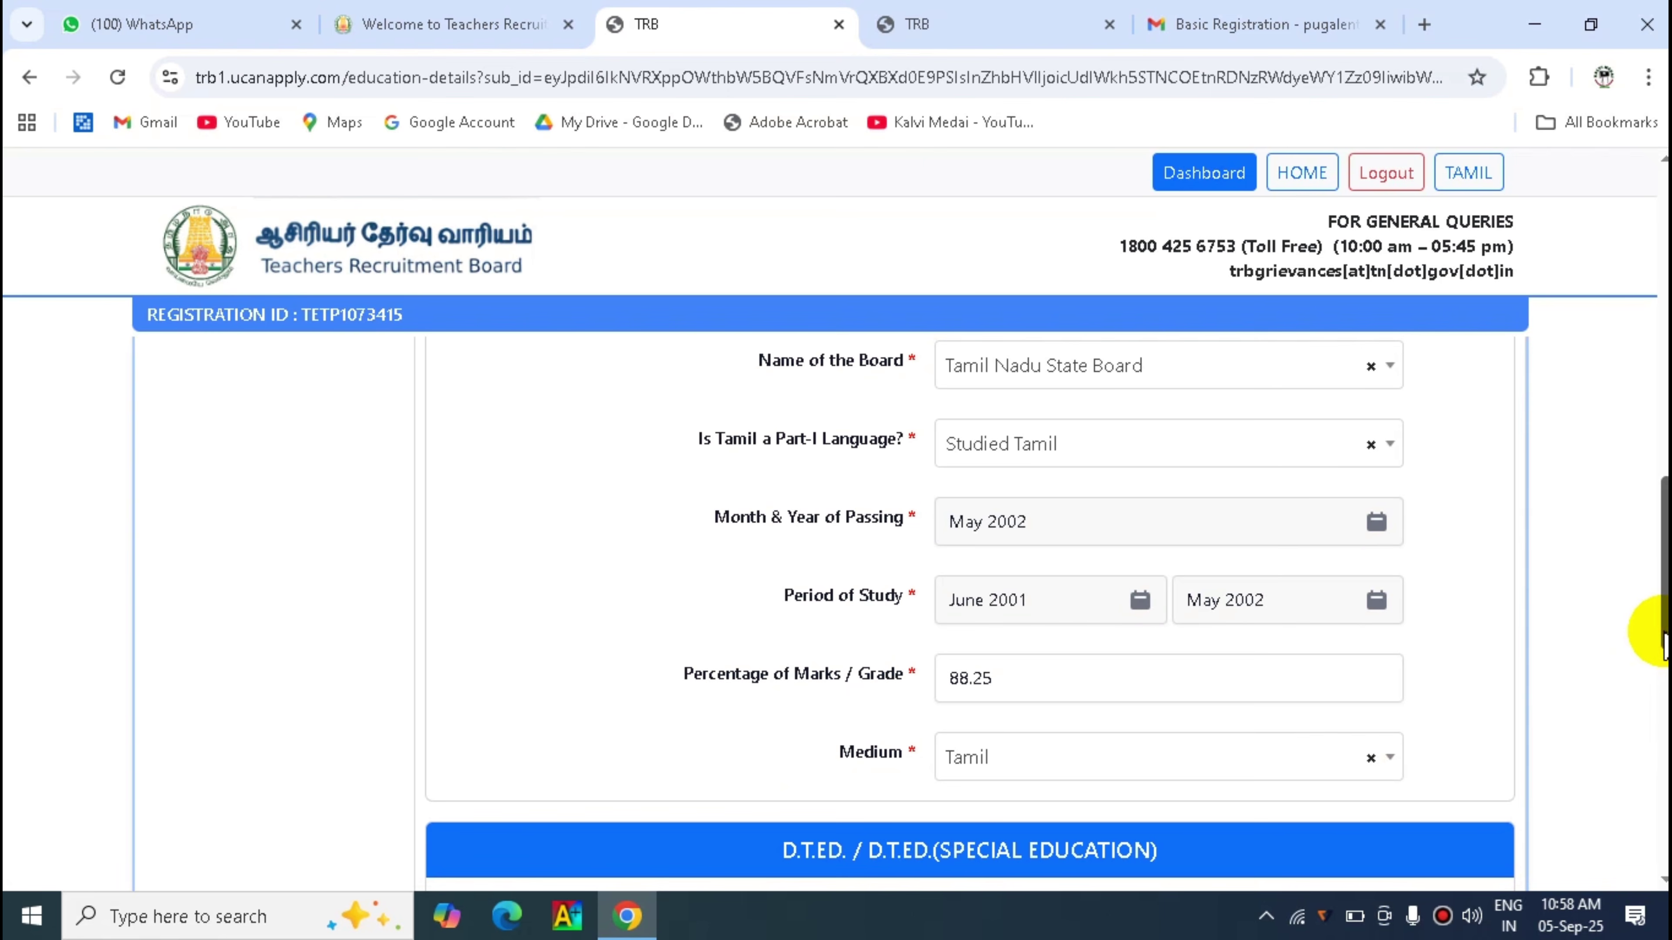
{"action": "left_click_drag", "start_coordinate": [1655, 635], "coordinate": [1663, 735]}
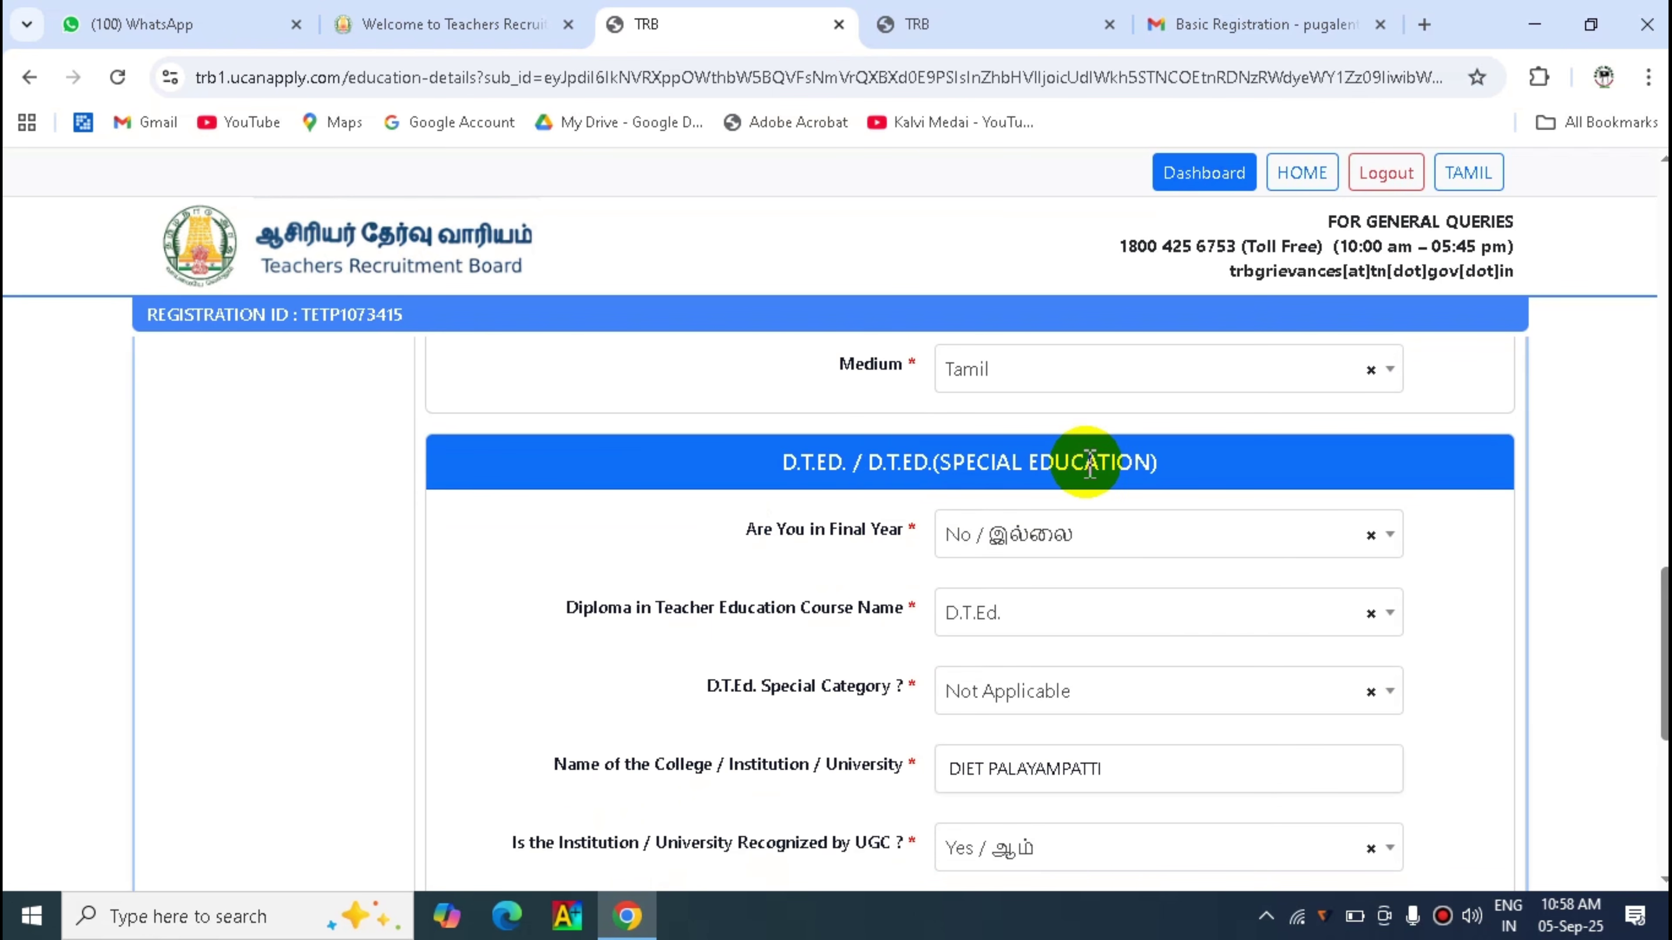
{"action": "left_click_drag", "start_coordinate": [1655, 629], "coordinate": [1655, 279]}
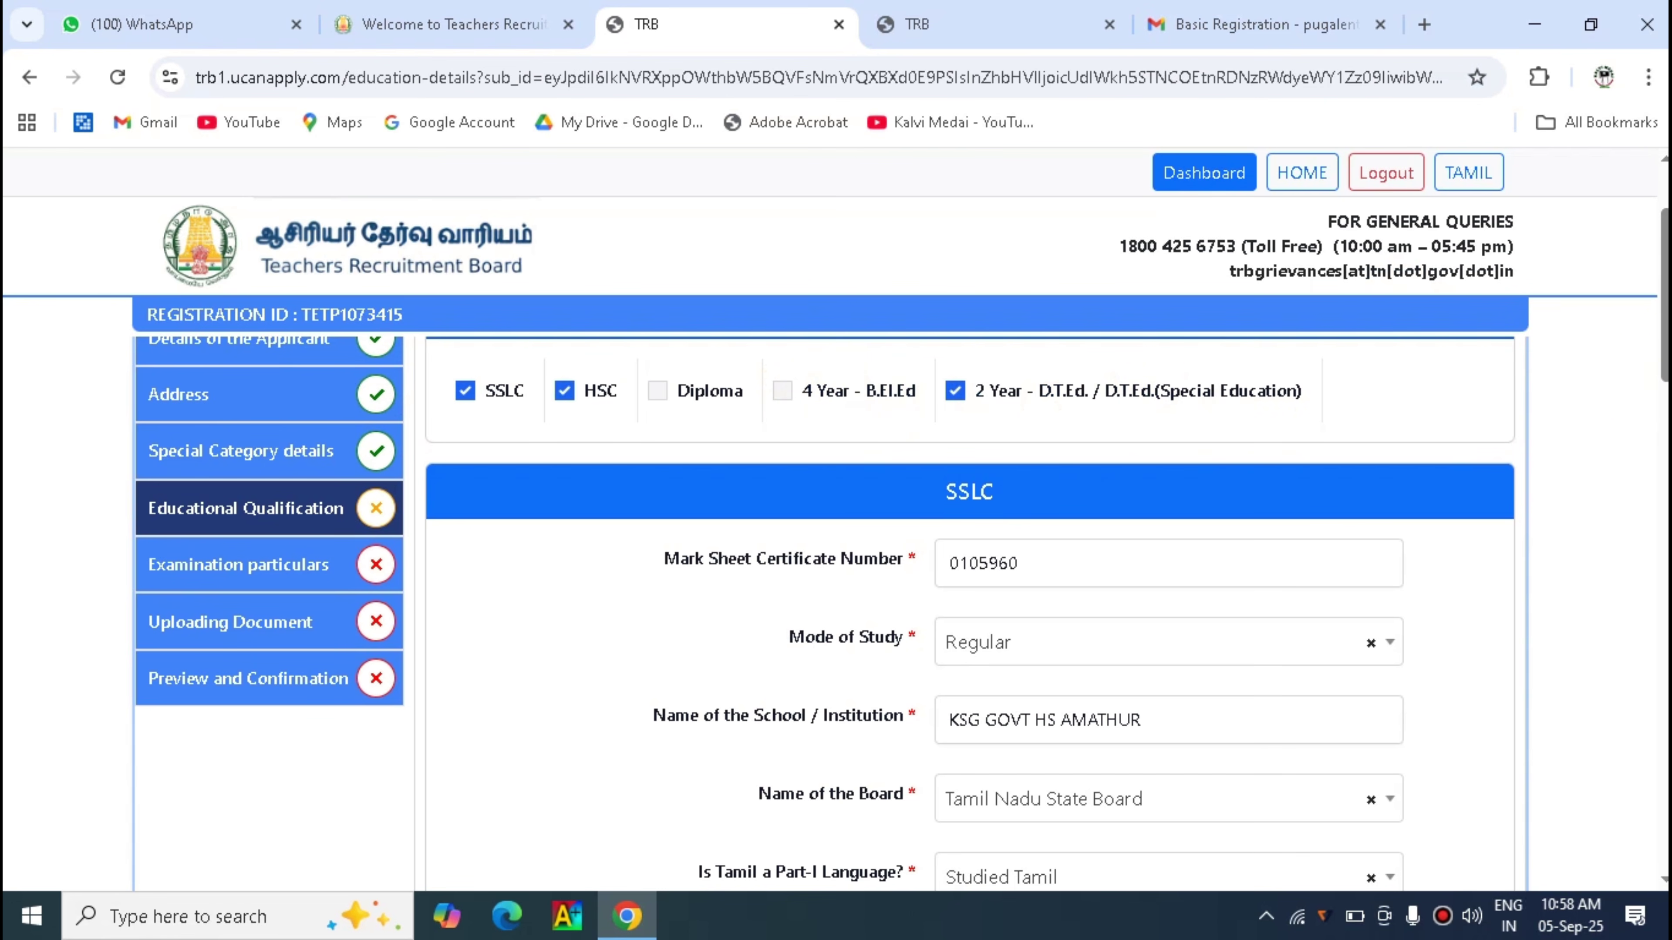
{"action": "left_click_drag", "start_coordinate": [1665, 376], "coordinate": [1665, 745]}
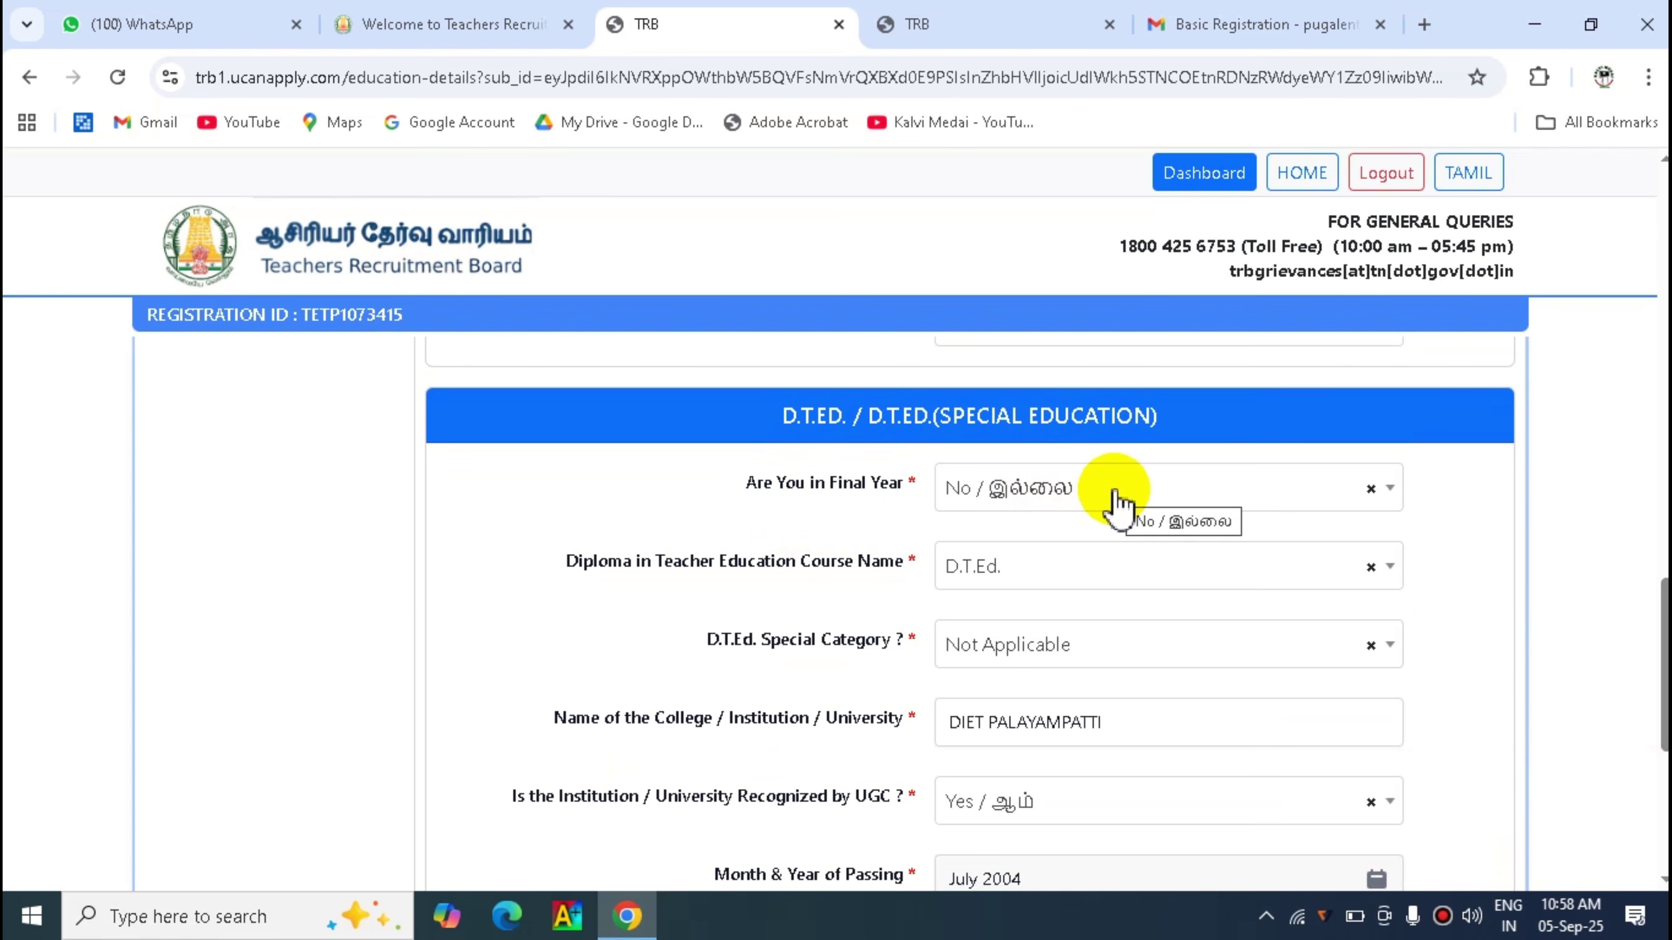
{"action": "left_click", "coordinate": [1114, 493]}
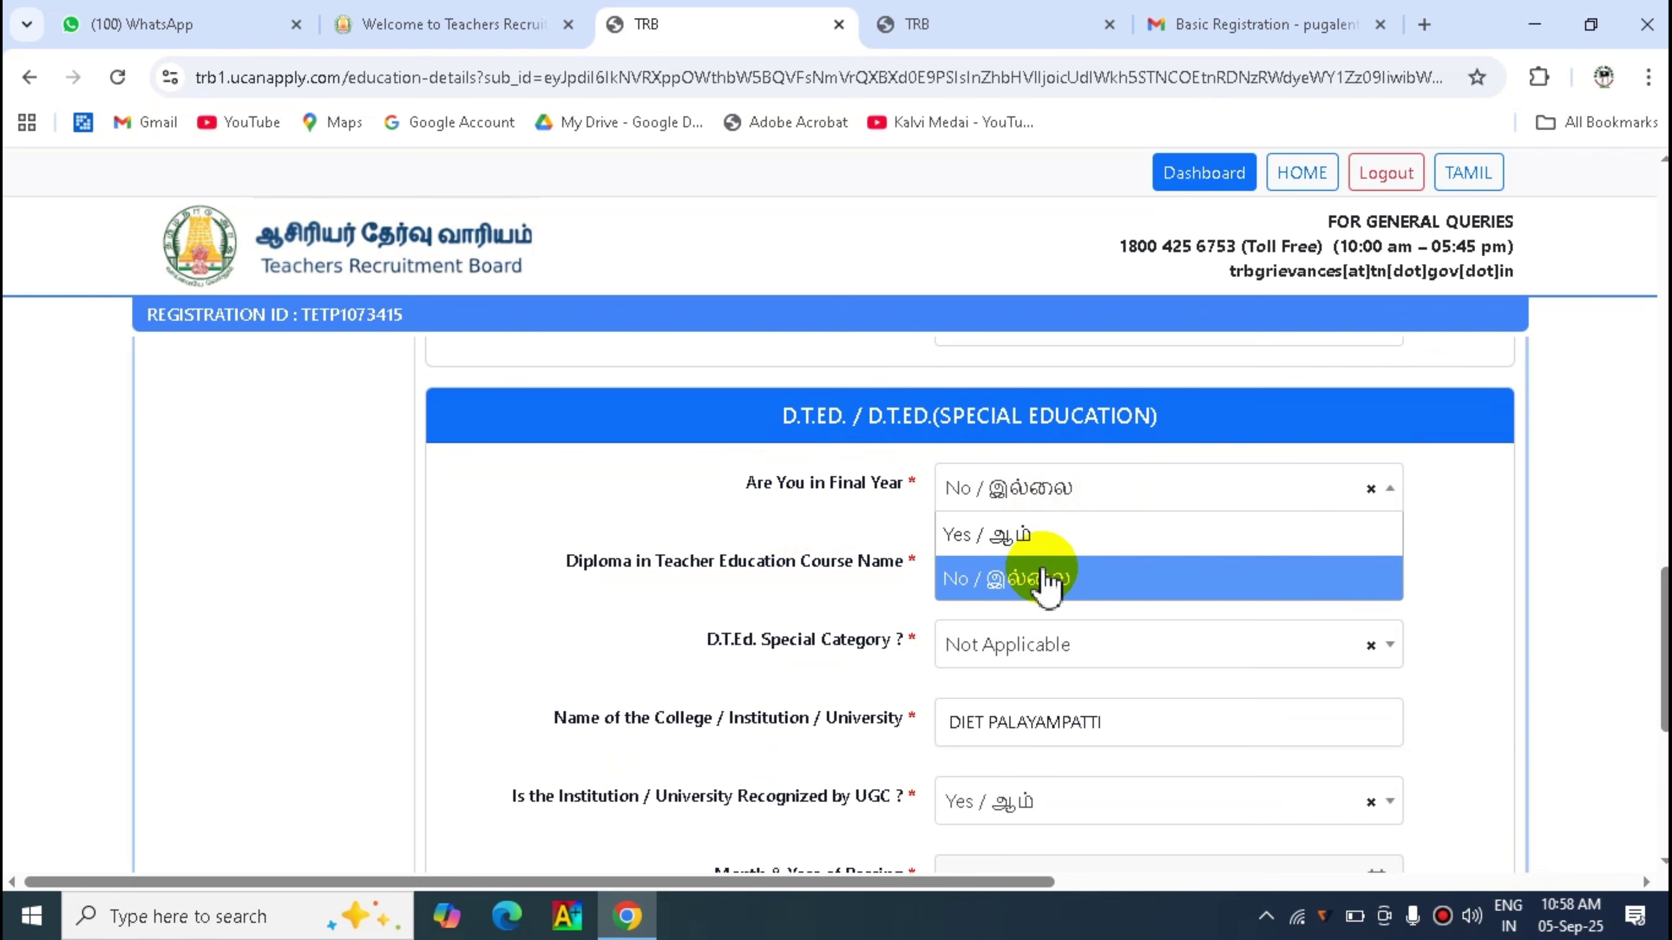
{"action": "left_click", "coordinate": [1013, 590]}
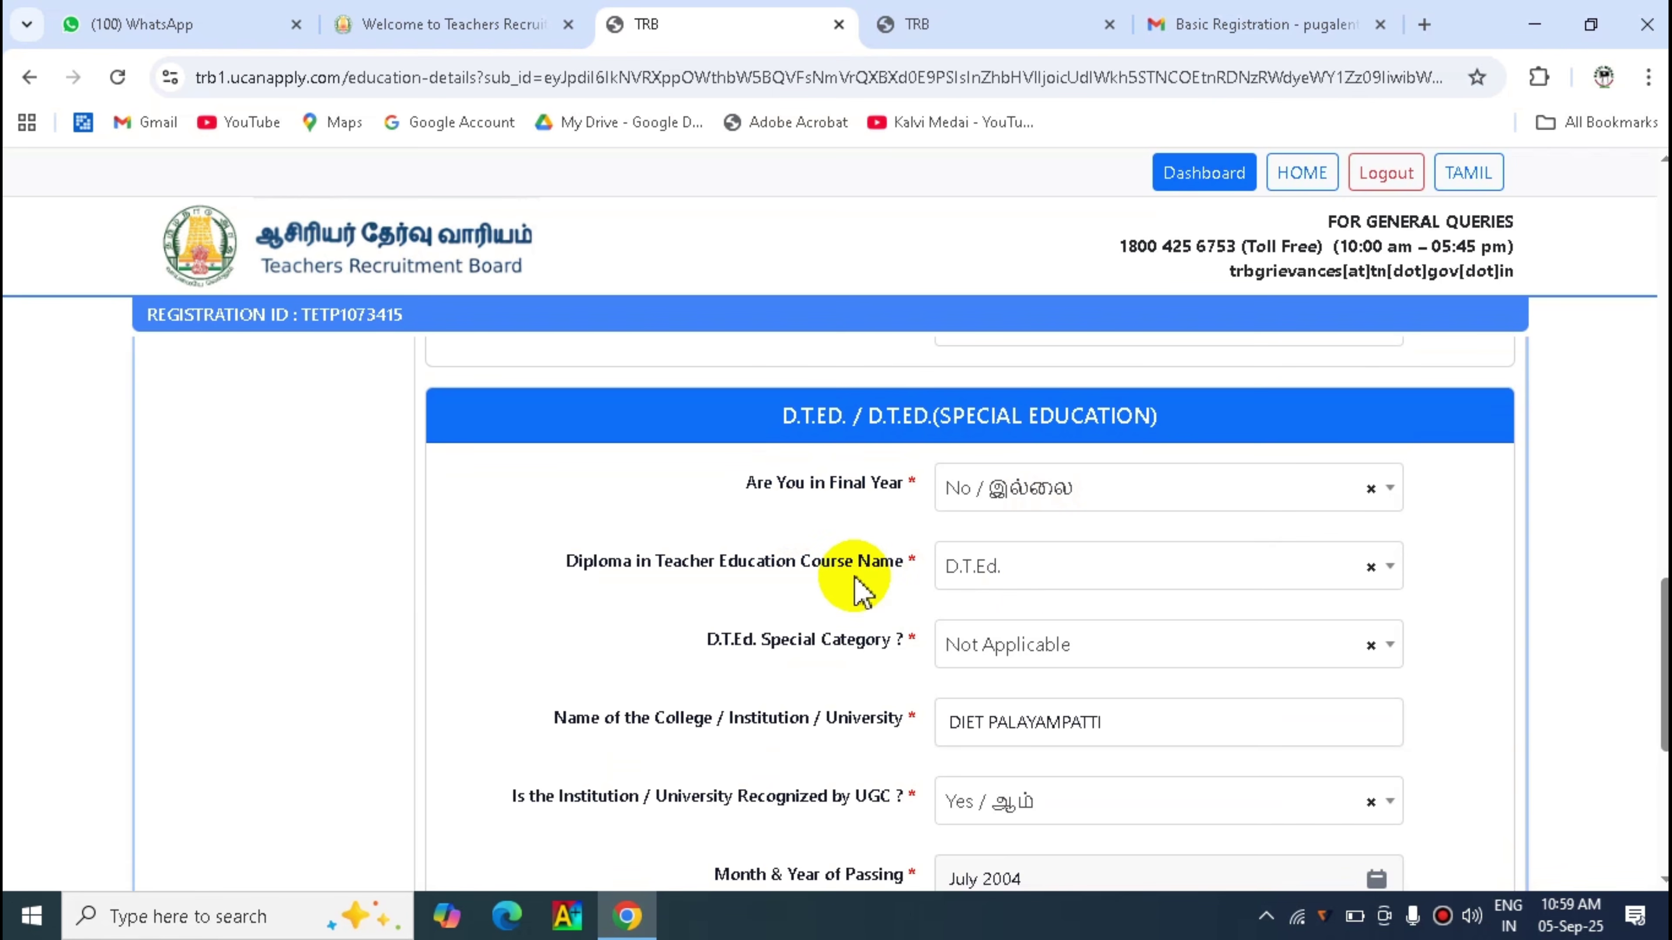
{"action": "left_click", "coordinate": [1140, 570]}
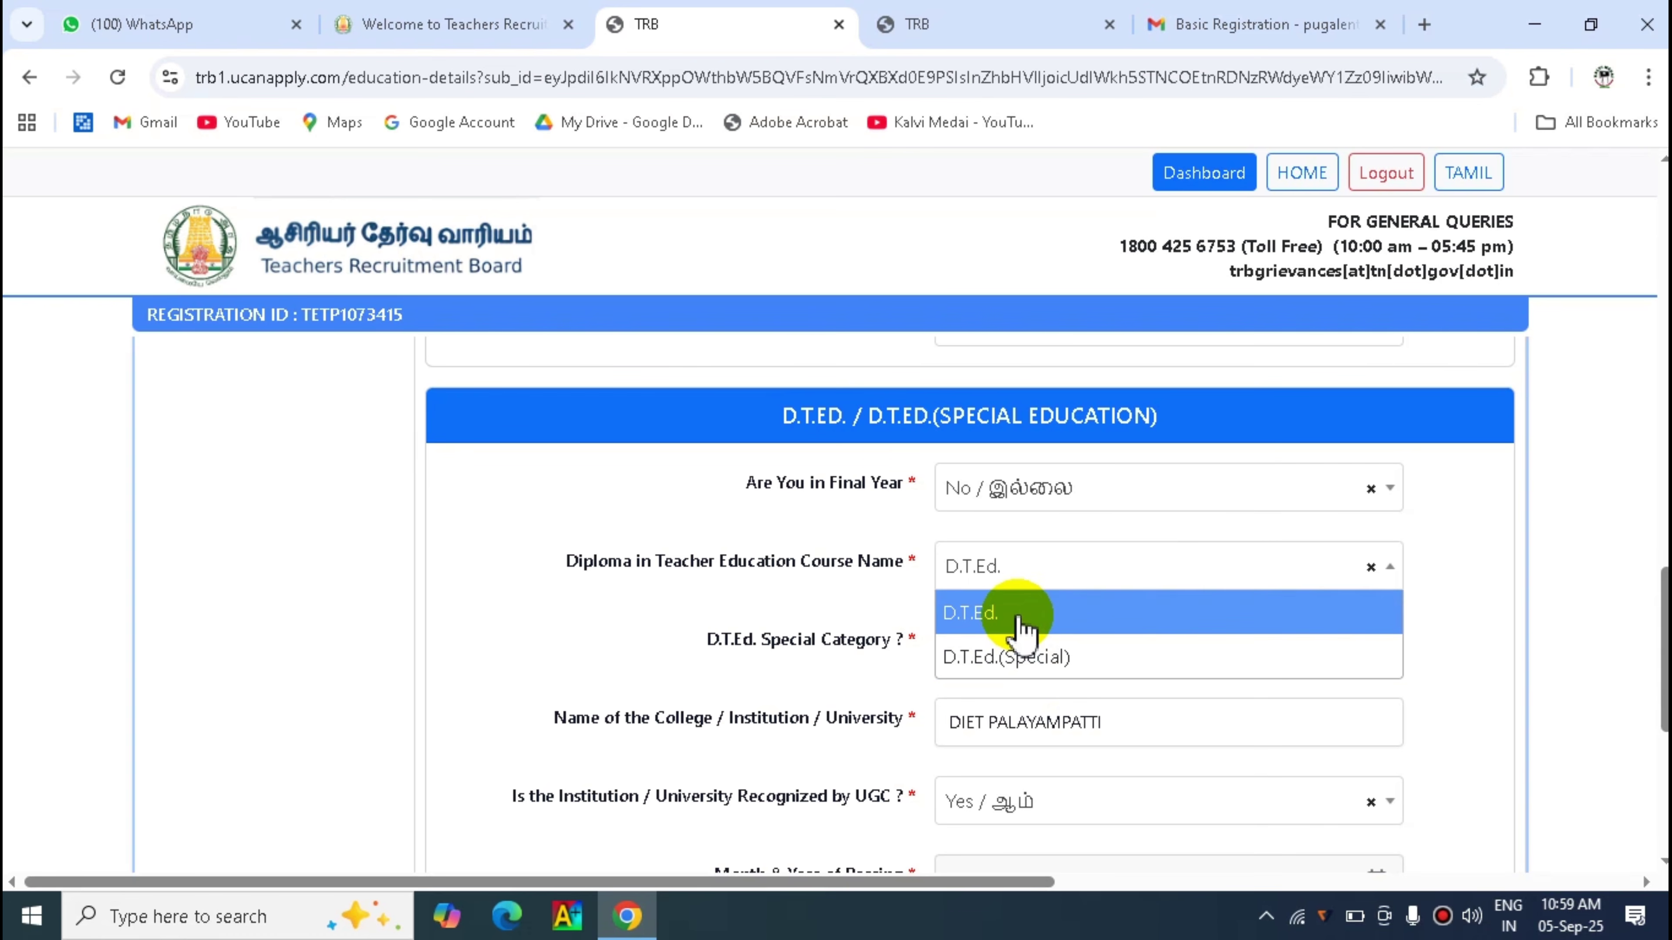
{"action": "left_click", "coordinate": [1443, 625]}
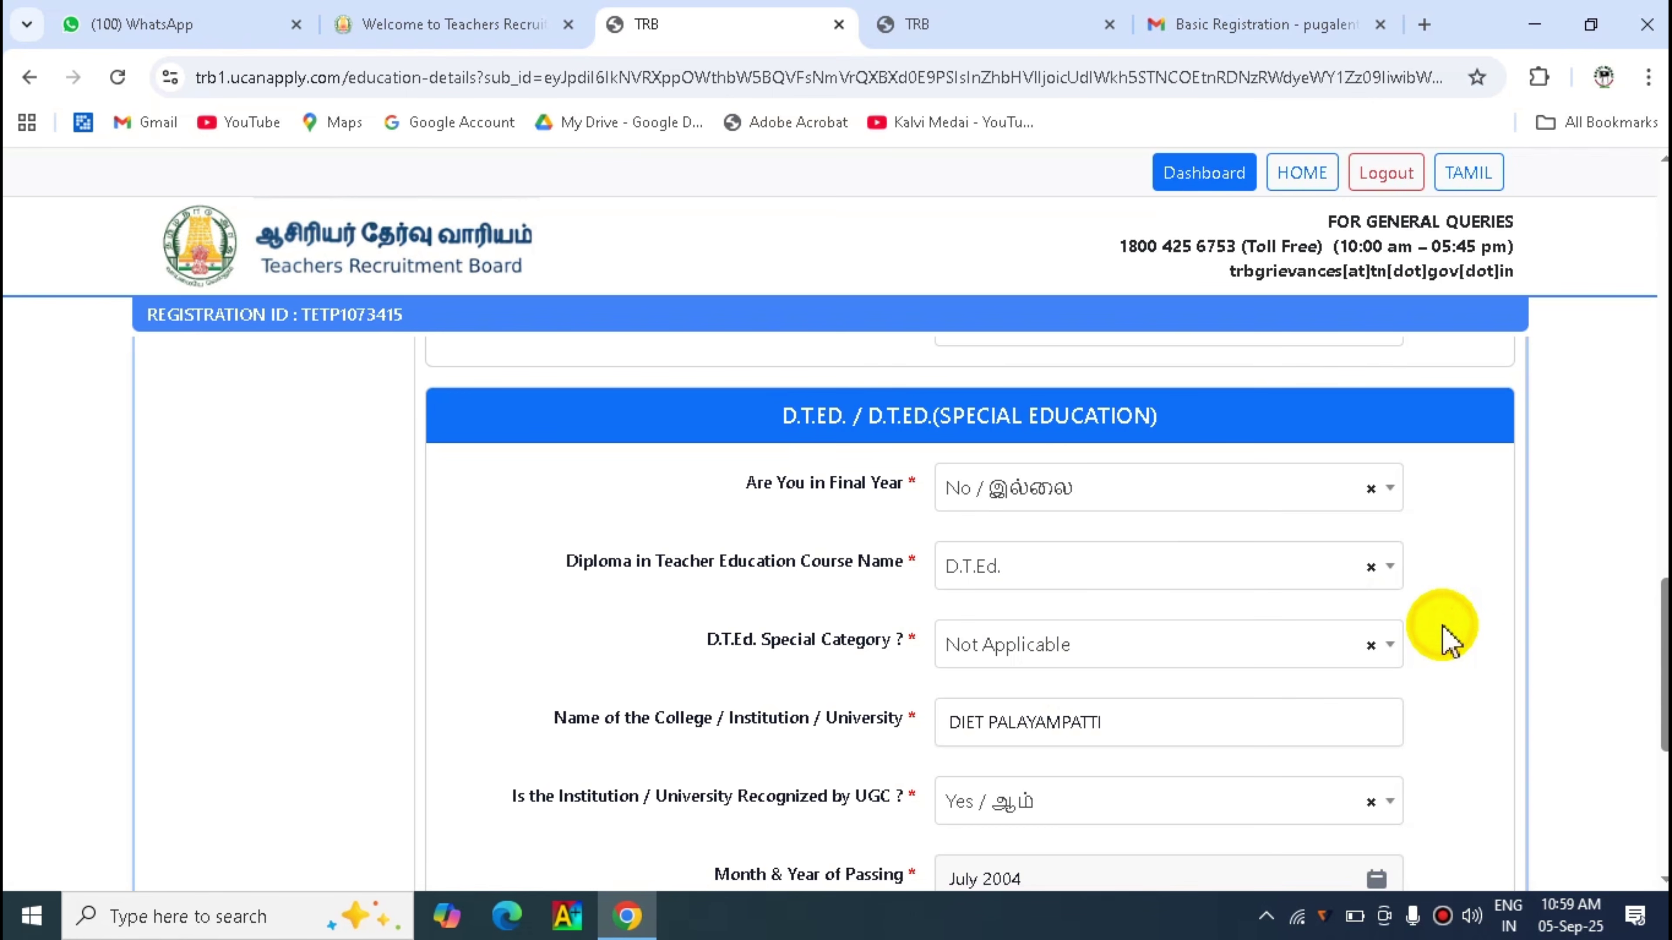
{"action": "left_click", "coordinate": [1095, 657]}
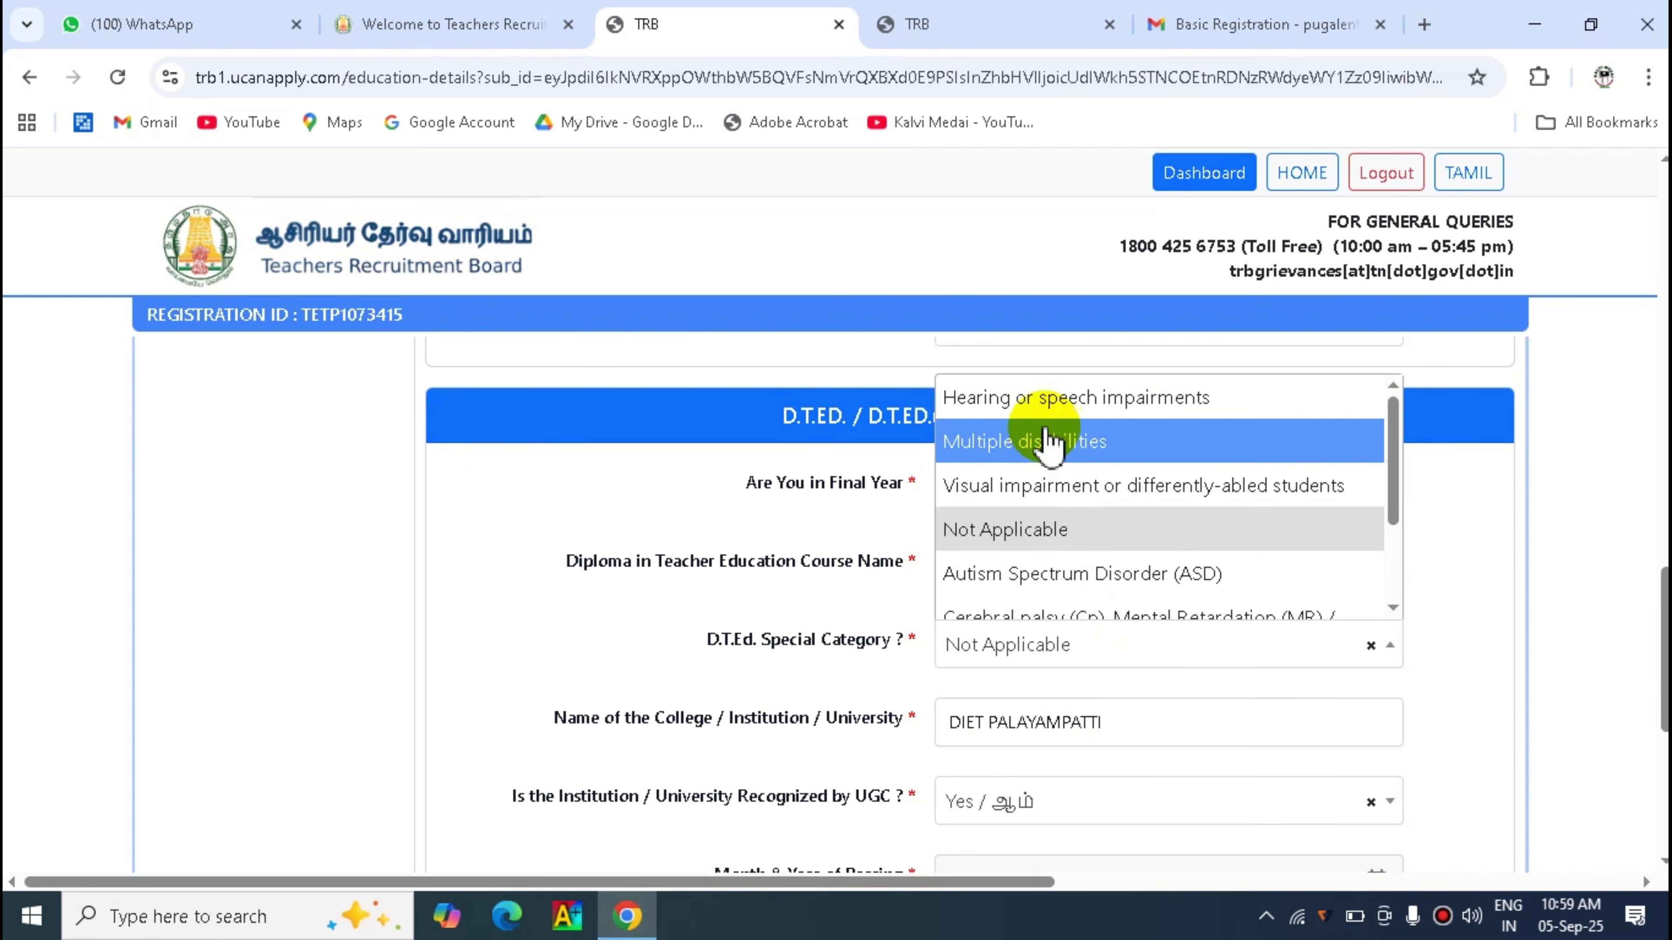
{"action": "left_click", "coordinate": [1037, 532]}
{"action": "left_click", "coordinate": [1089, 667]}
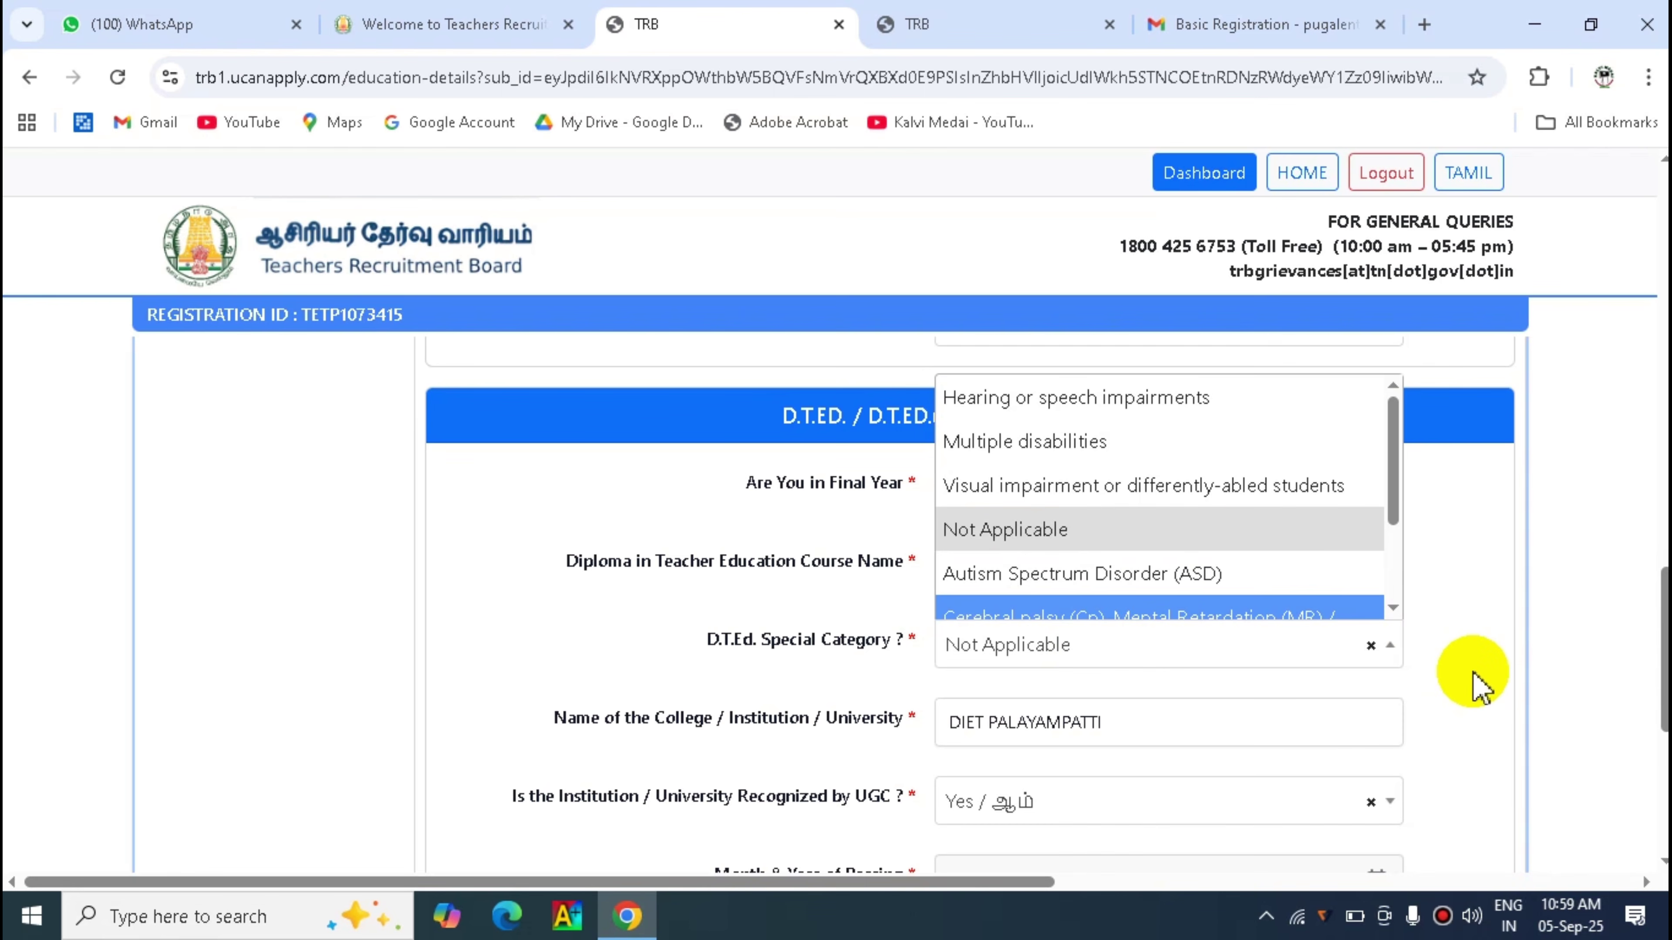
{"action": "left_click", "coordinate": [1474, 684]}
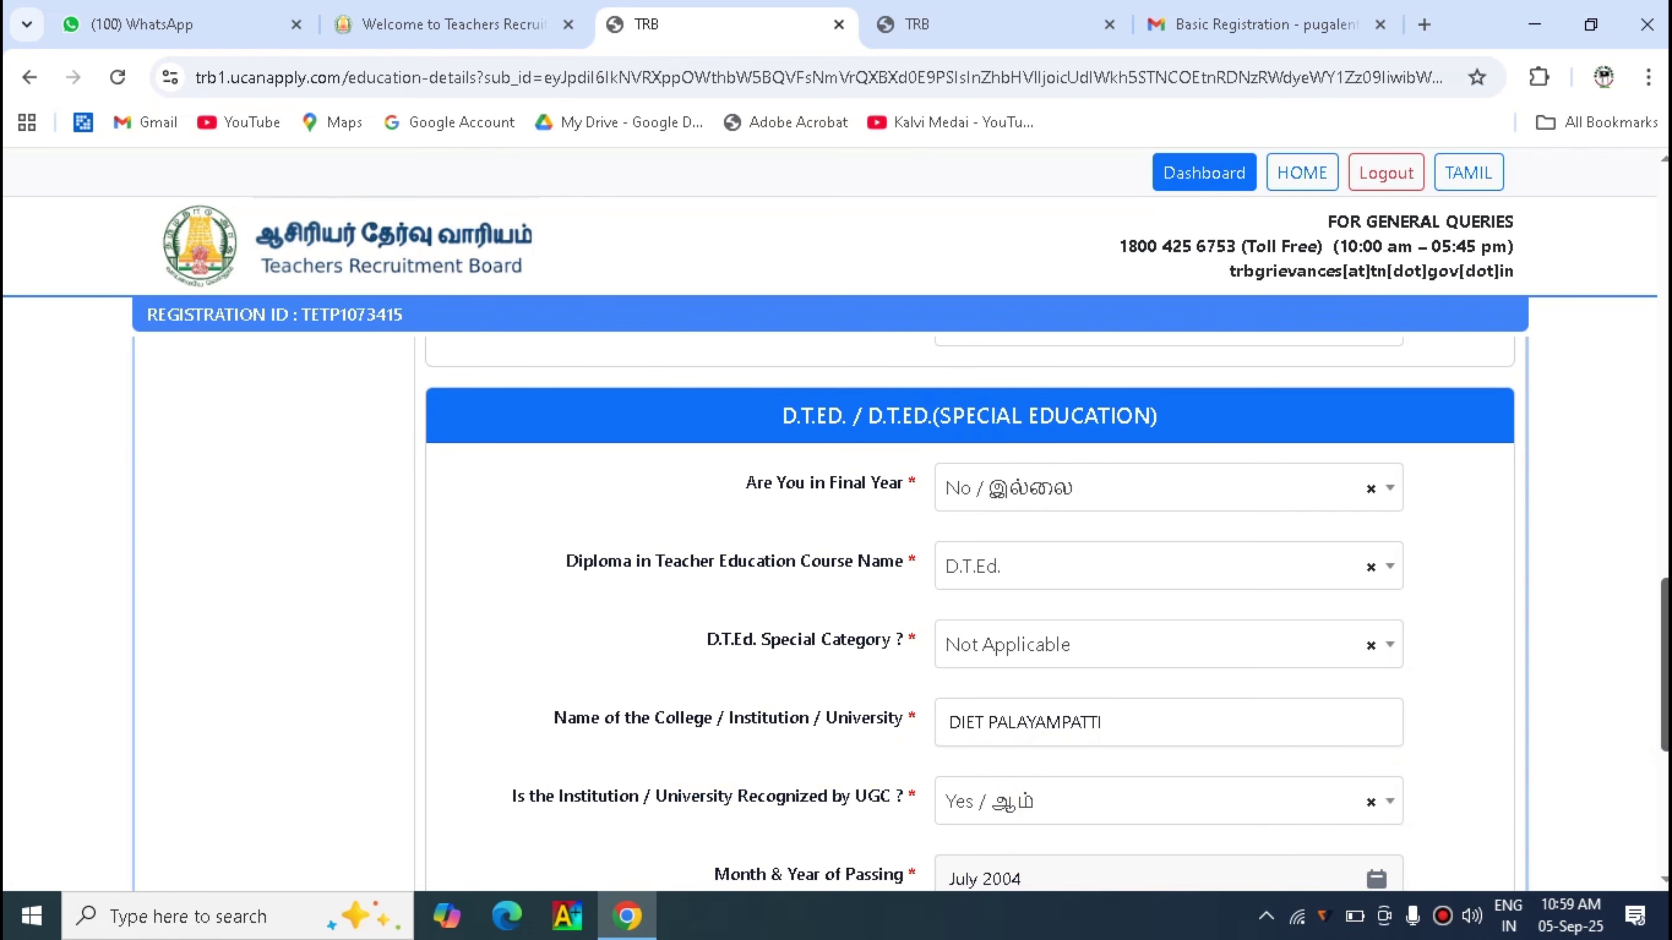
{"action": "scroll", "coordinate": [967, 612], "scroll_direction": "down", "scroll_amount": 1}
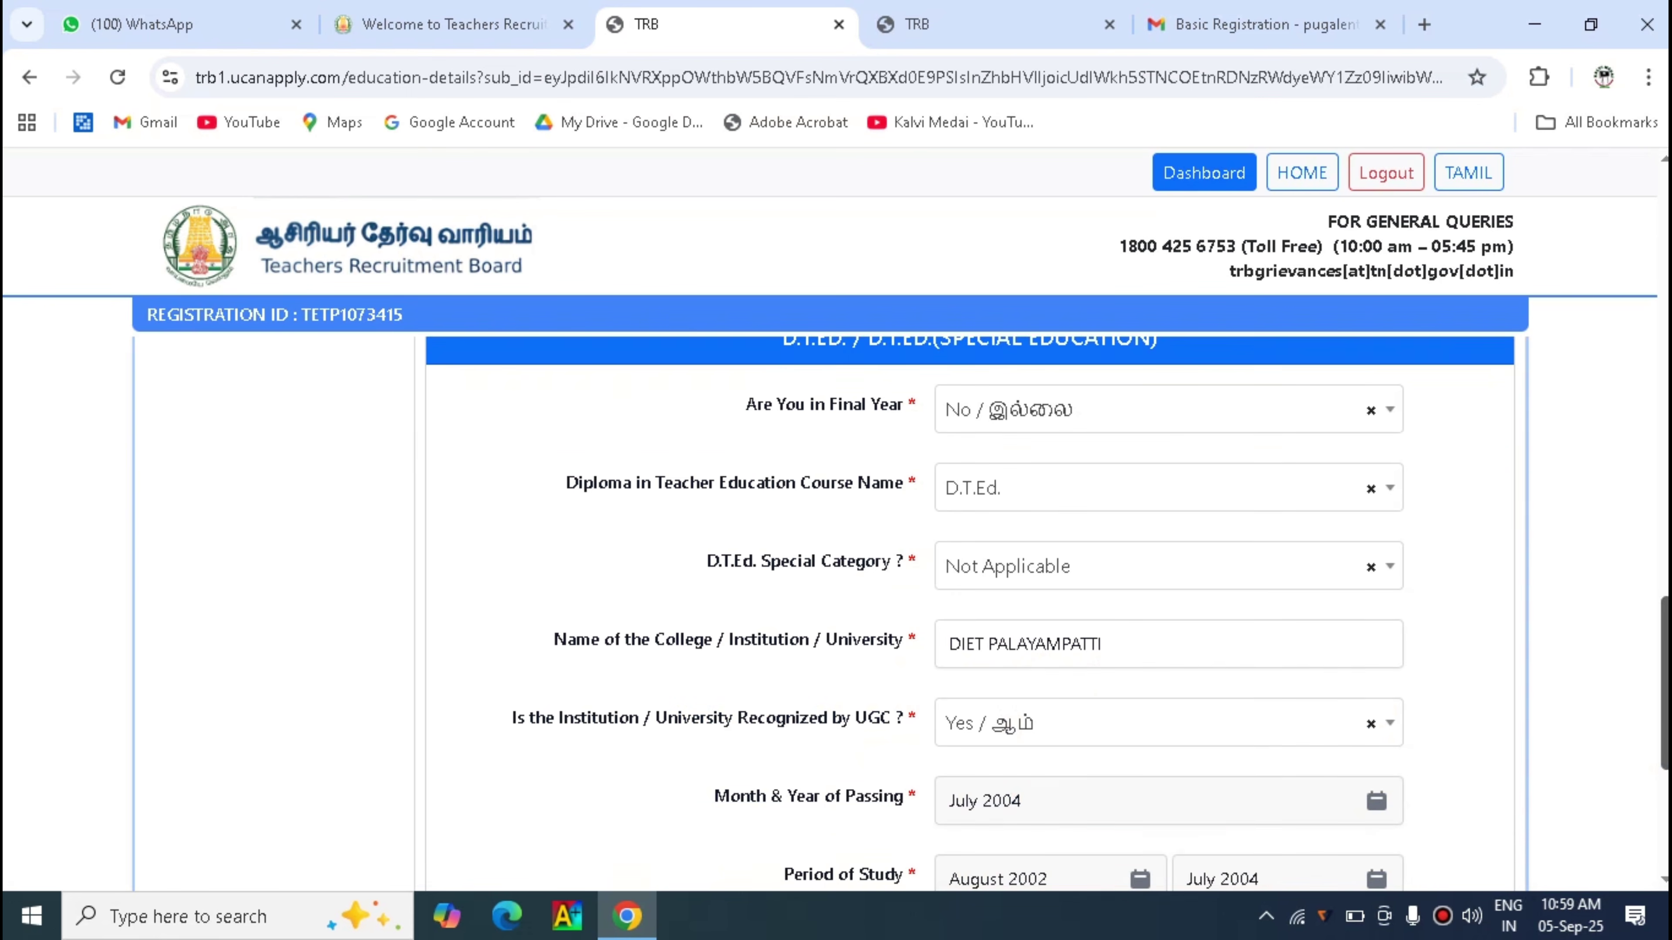
{"action": "left_click", "coordinate": [1079, 568]}
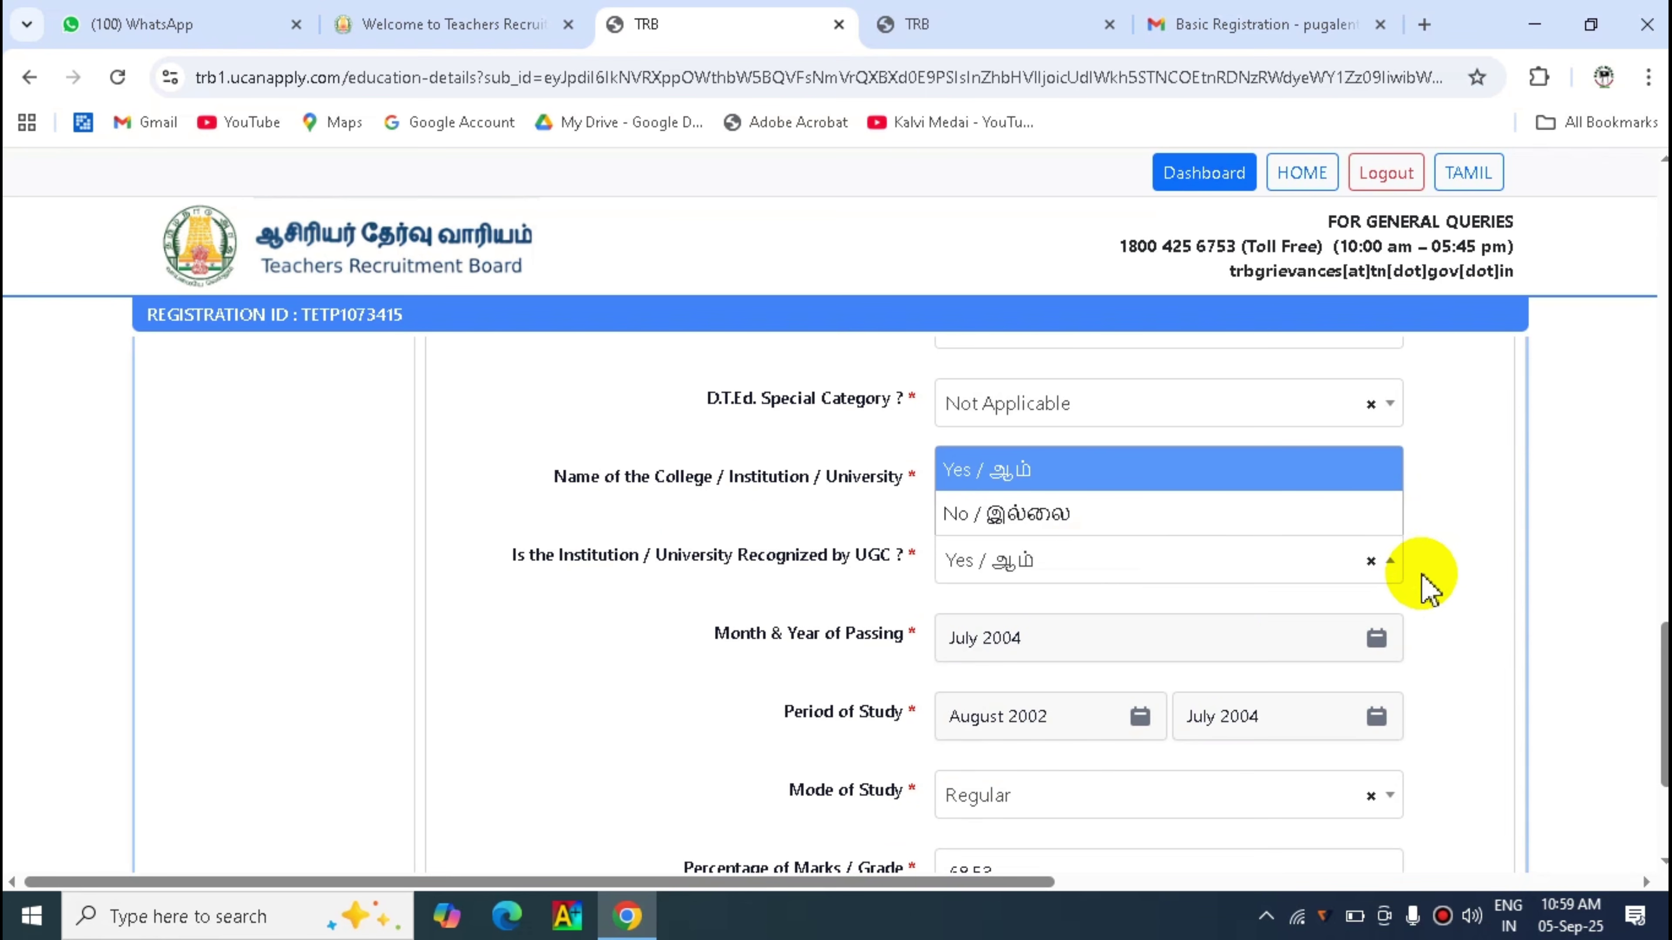
{"action": "left_click", "coordinate": [1482, 586]}
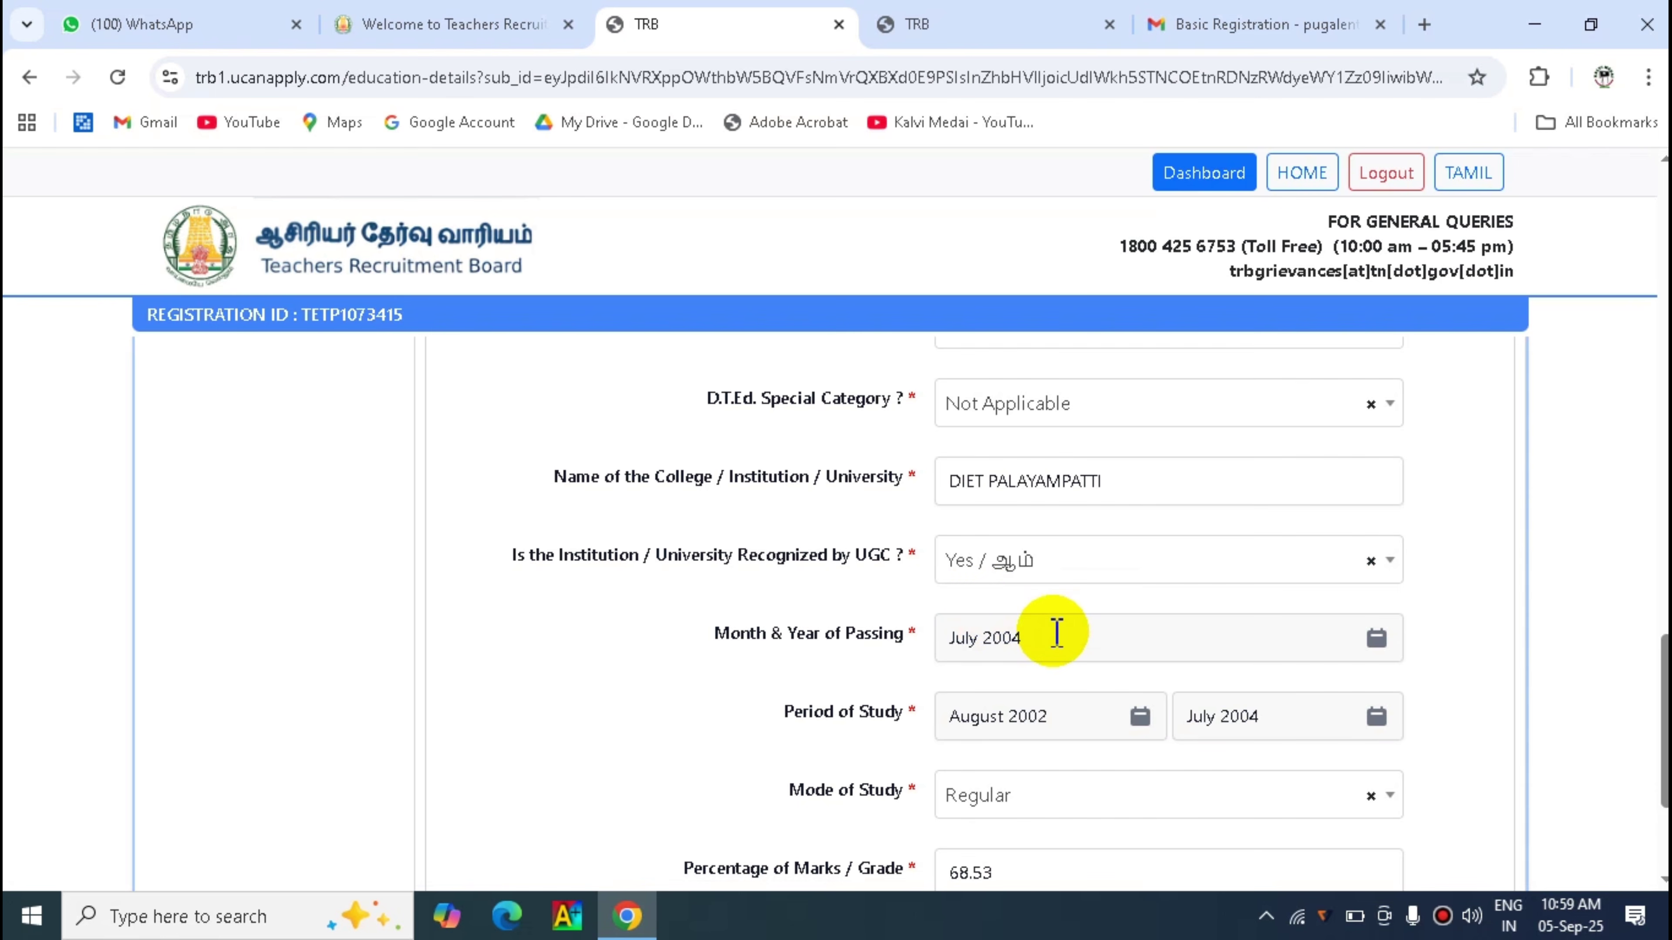
{"action": "left_click", "coordinate": [1083, 636]}
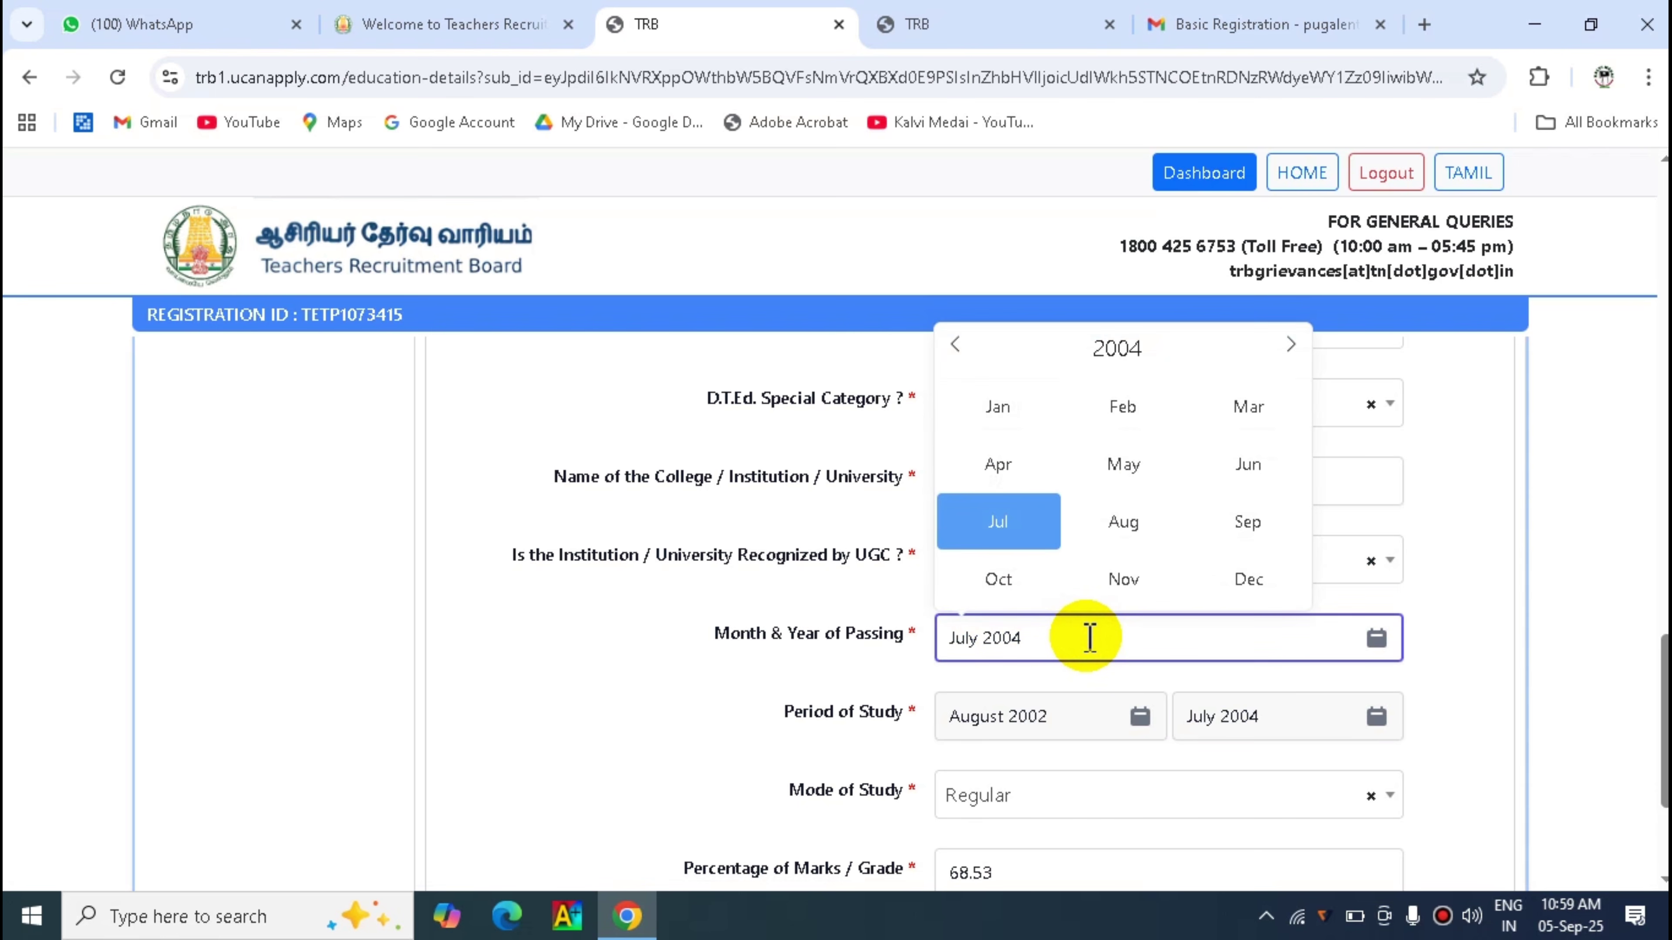
{"action": "left_click", "coordinate": [1505, 724]}
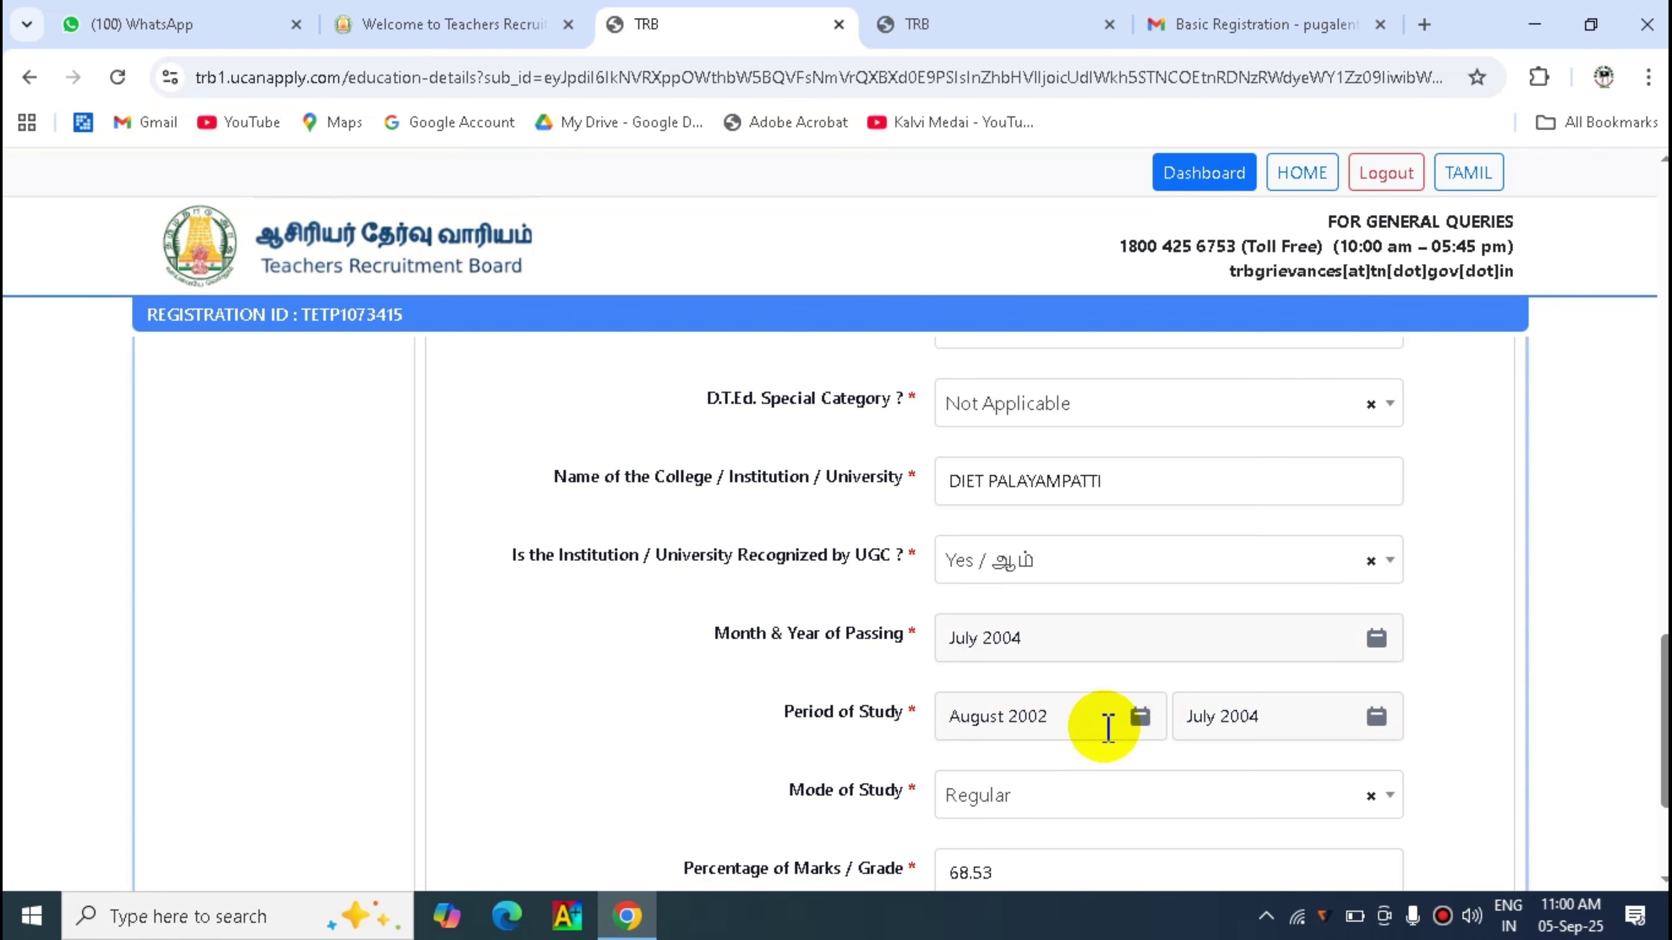
{"action": "left_click", "coordinate": [1133, 797]}
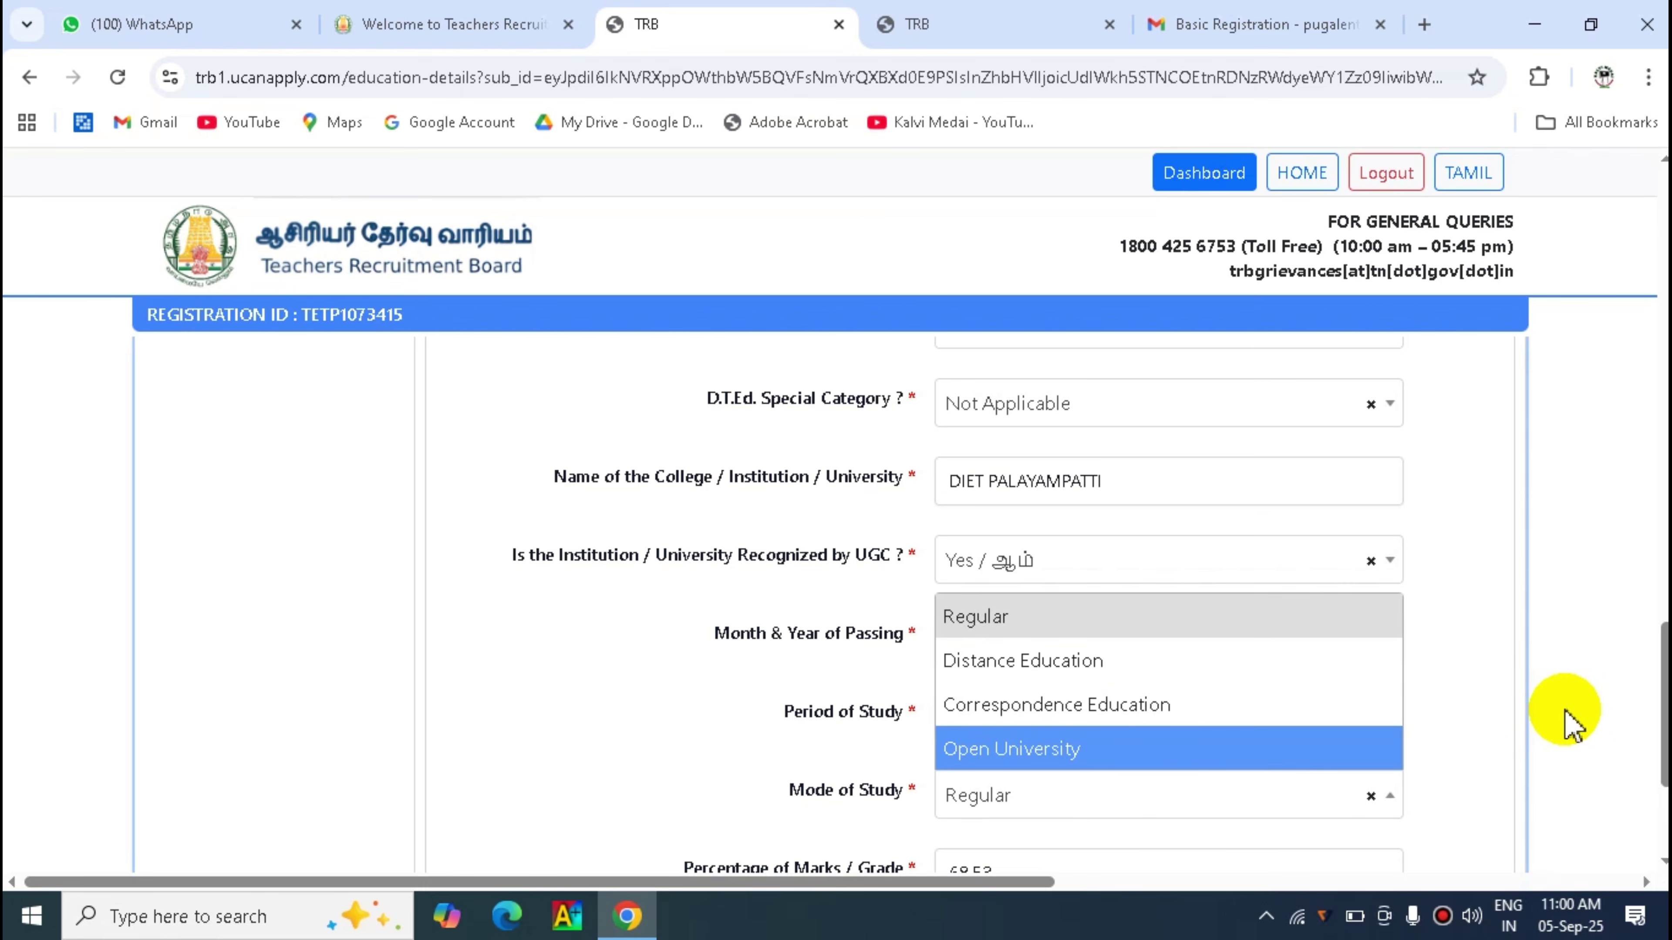
{"action": "left_click", "coordinate": [1497, 718]}
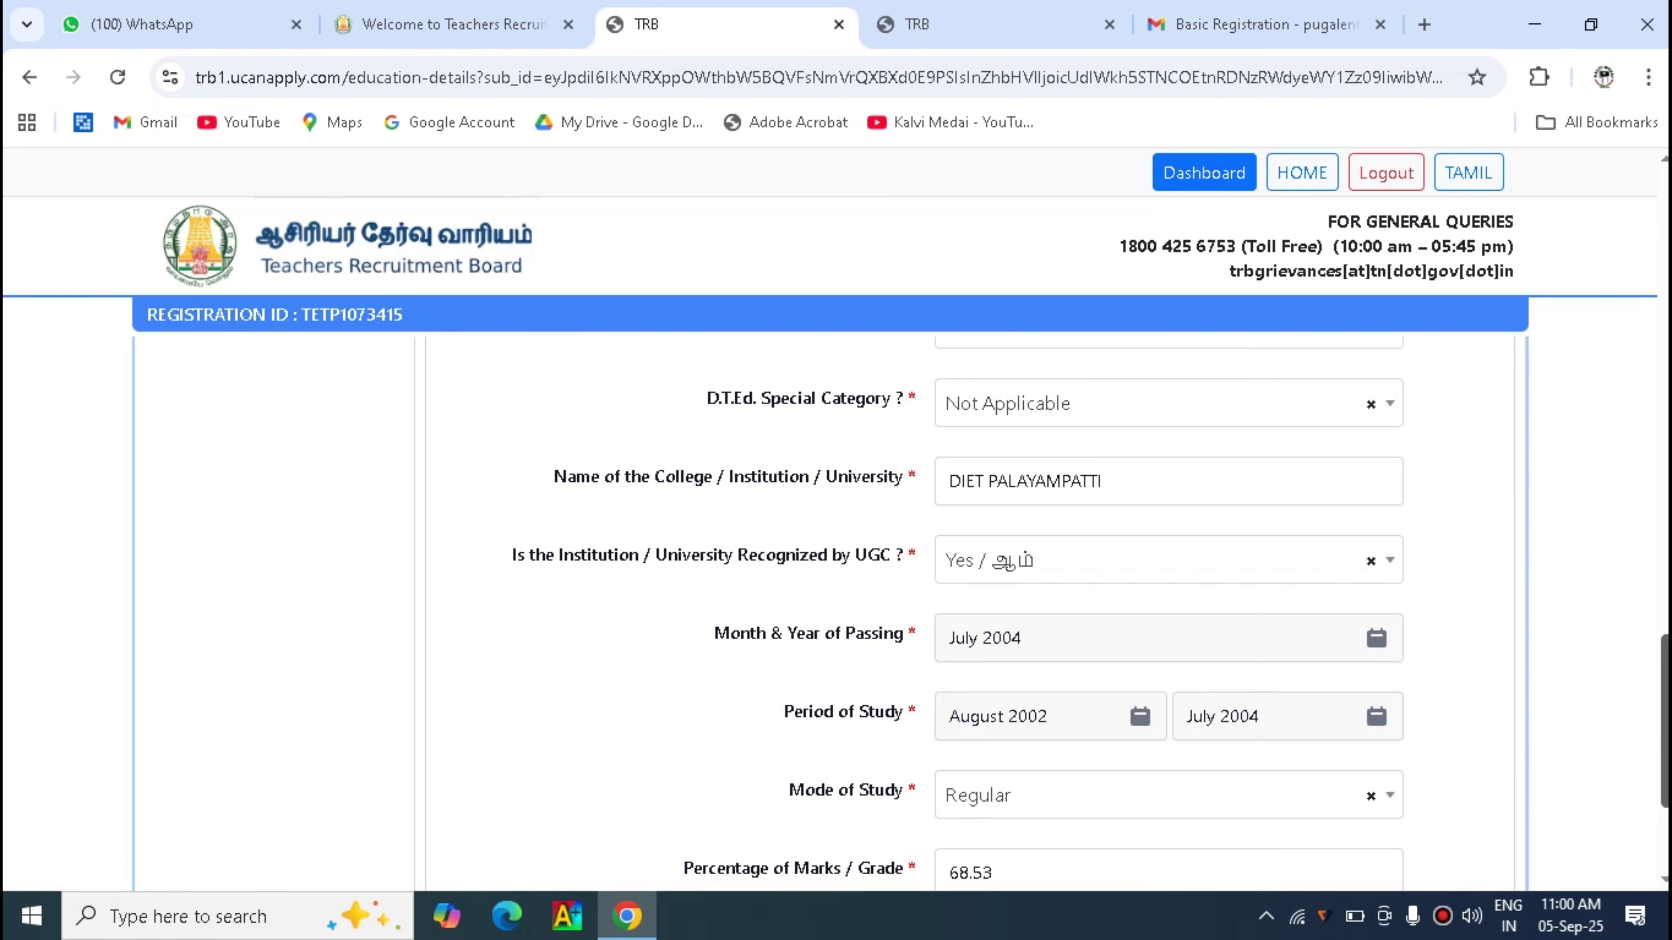
{"action": "scroll", "coordinate": [961, 592], "scroll_direction": "down", "scroll_amount": 3}
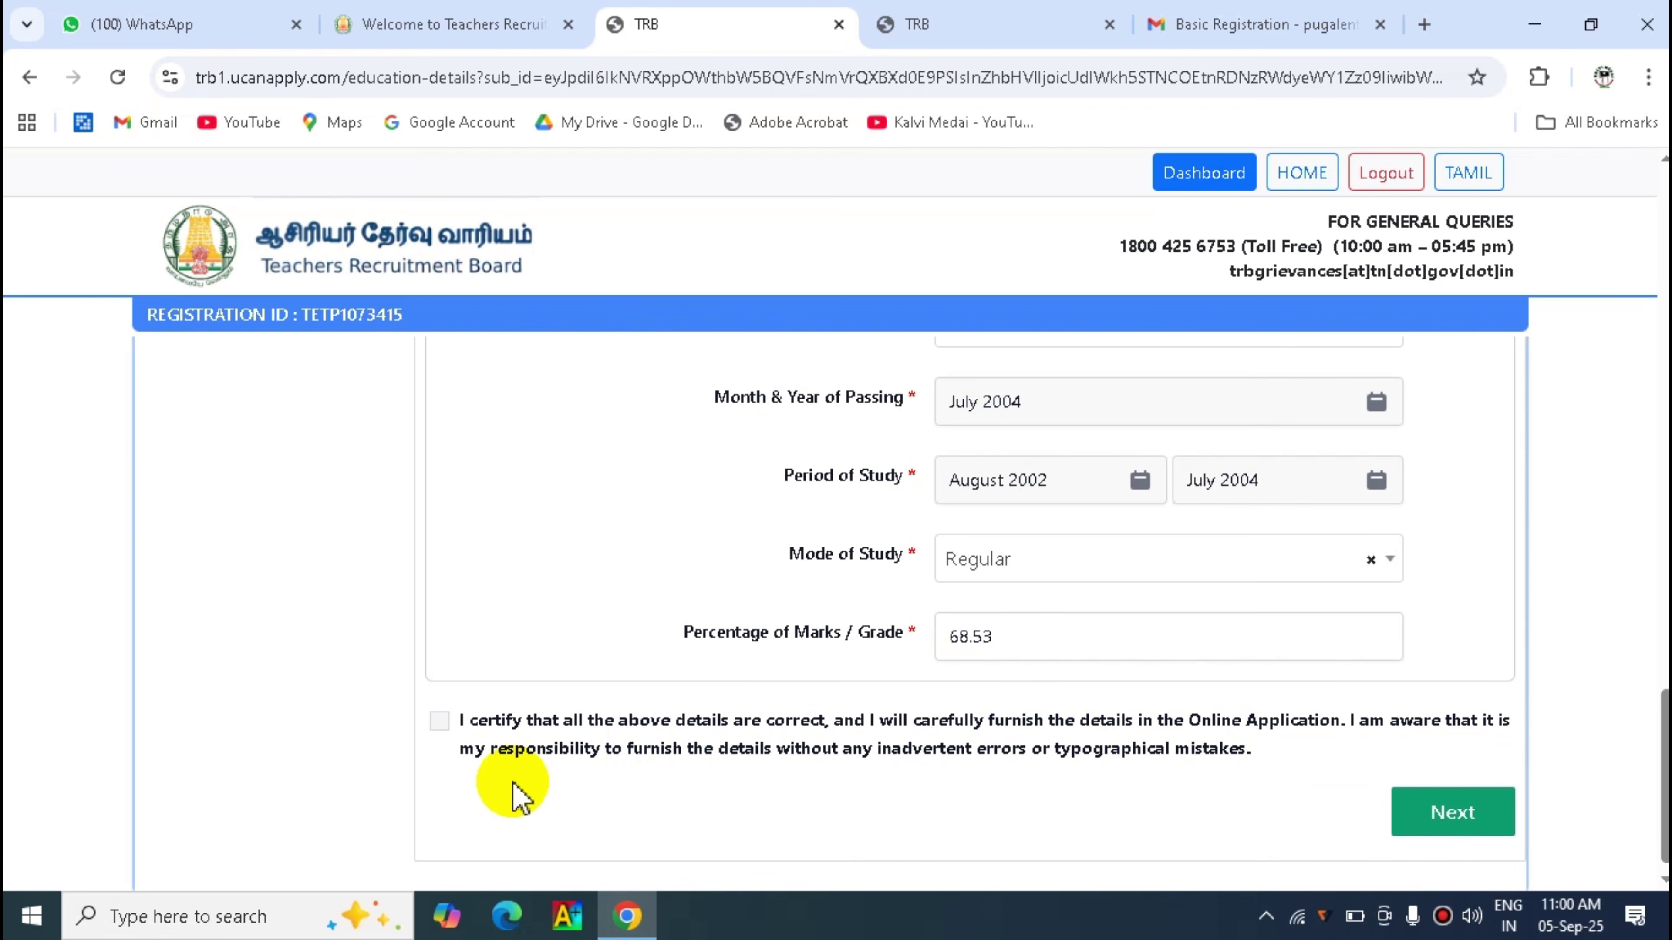
Tick 'I certify that all the above details are correct' and continue to Examination Particulars
{"action": "left_click", "coordinate": [440, 722]}
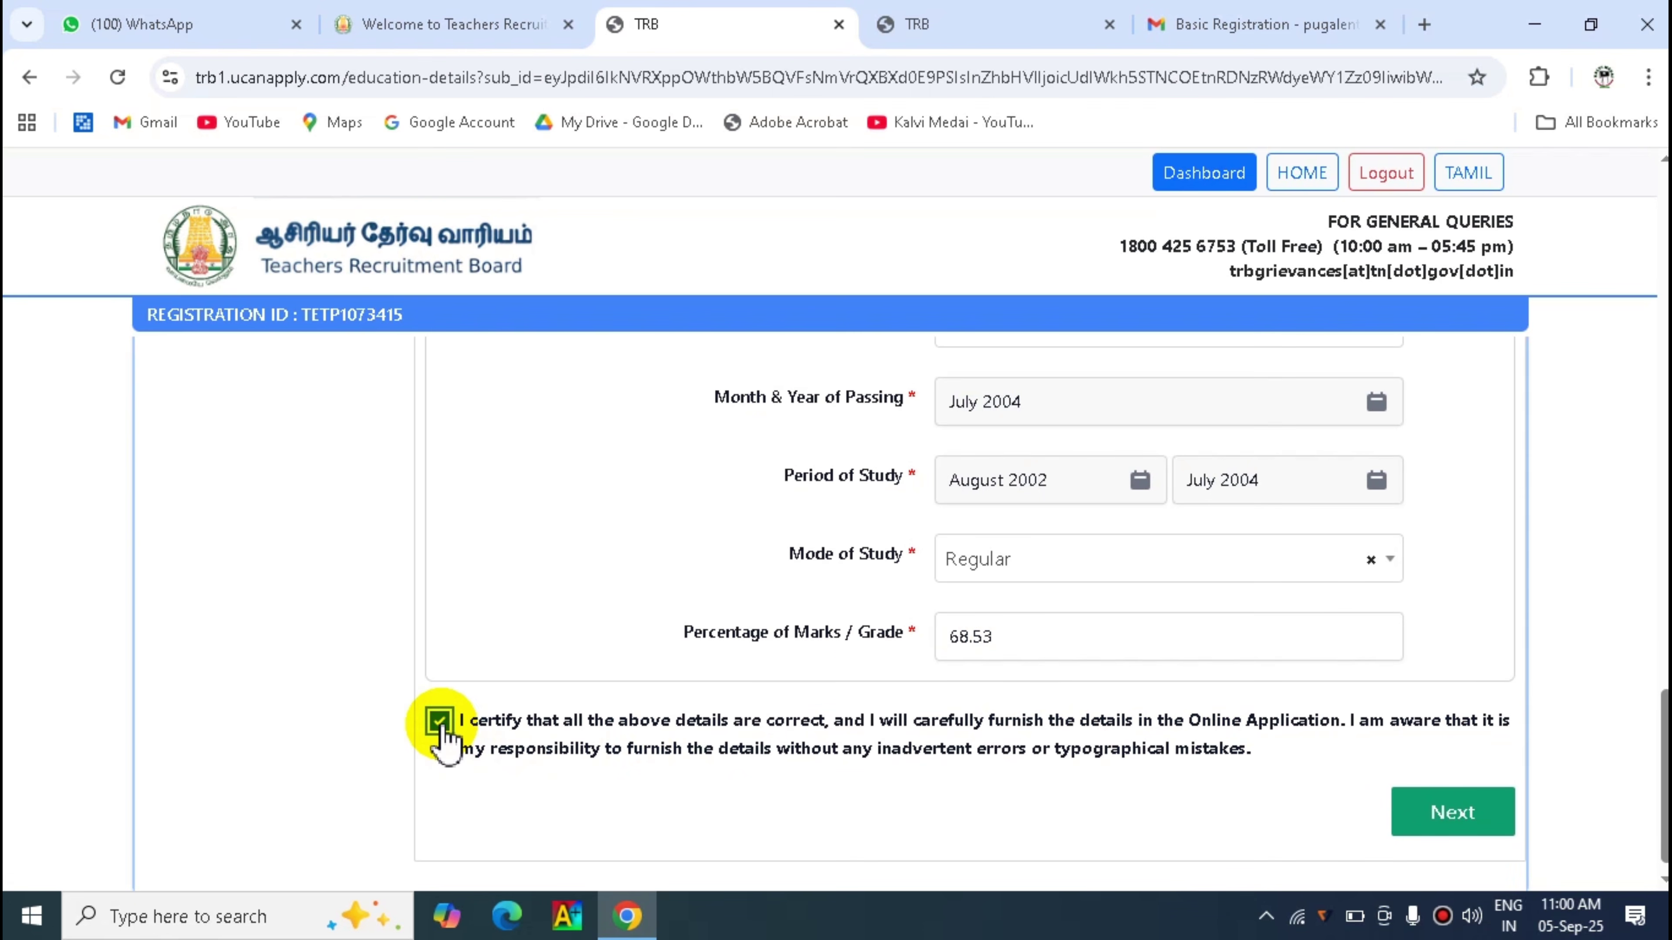
{"action": "left_click", "coordinate": [1486, 831]}
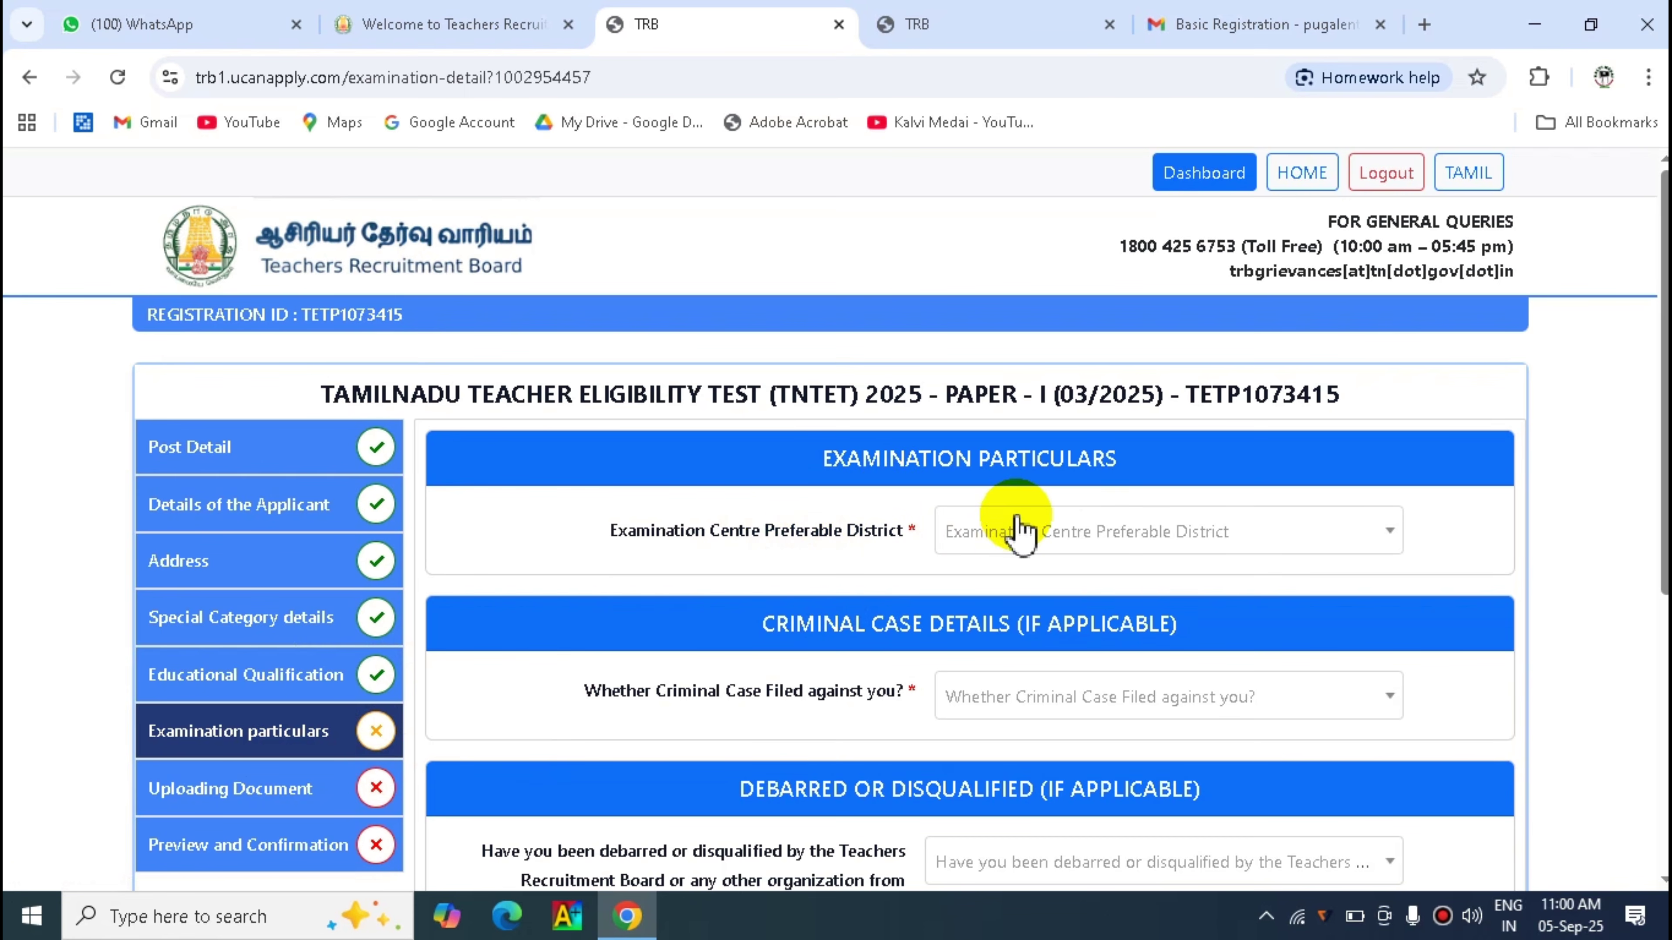
Browse the exam centre district list
{"action": "left_click", "coordinate": [1168, 531]}
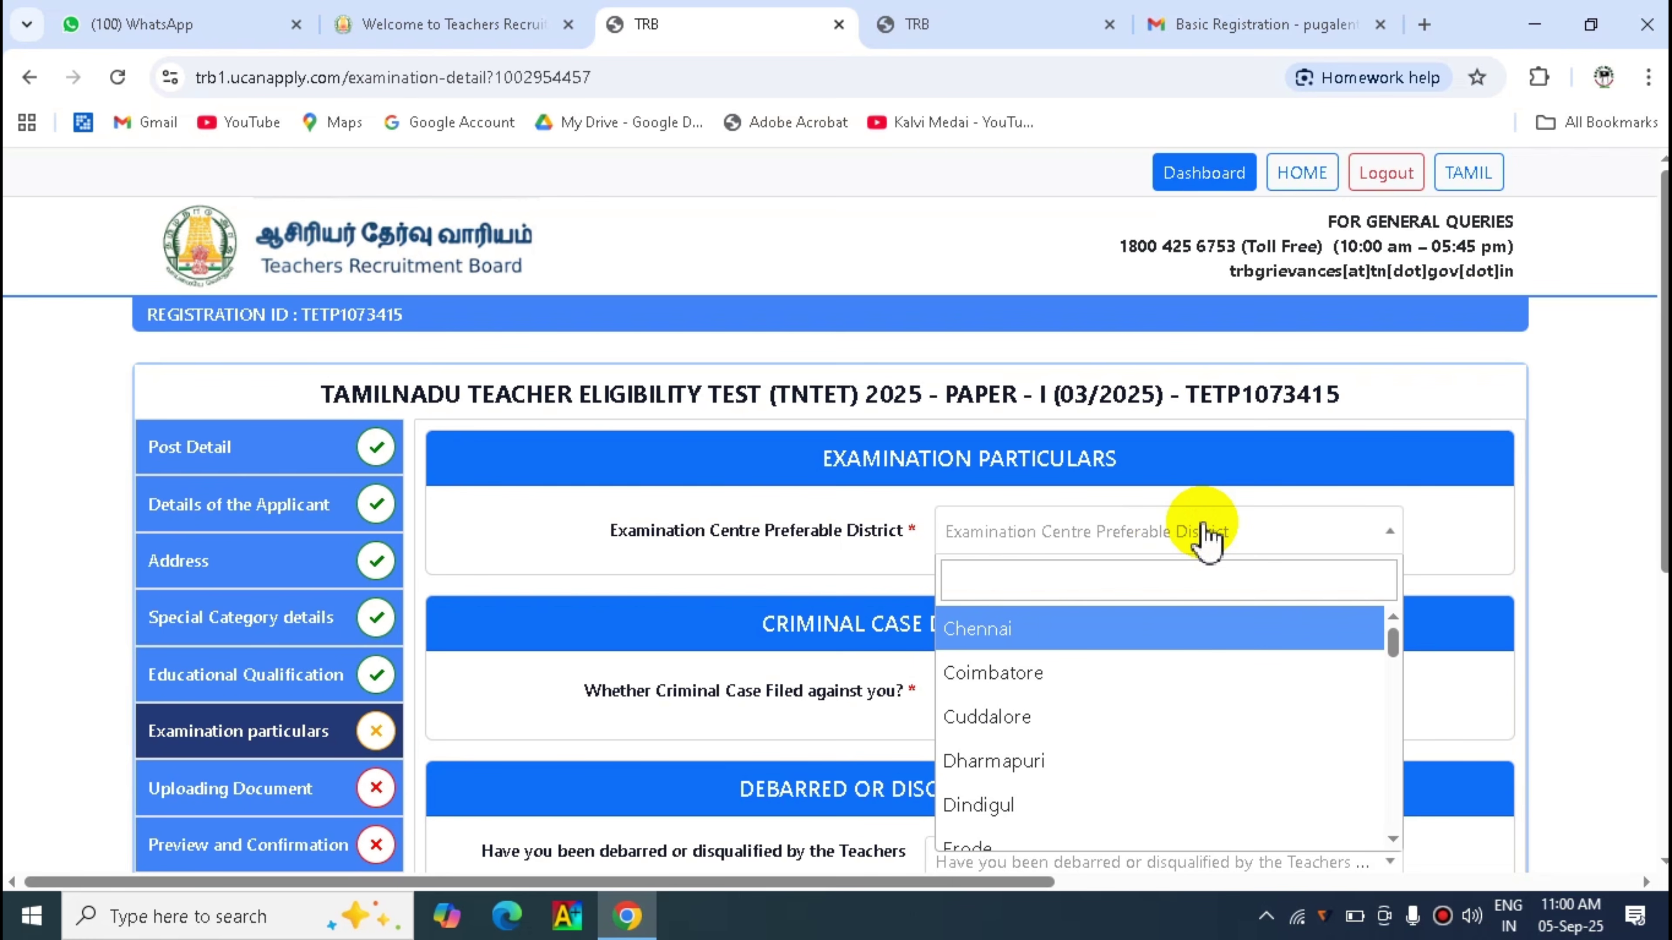
{"action": "left_click_drag", "start_coordinate": [1388, 647], "coordinate": [1395, 785]}
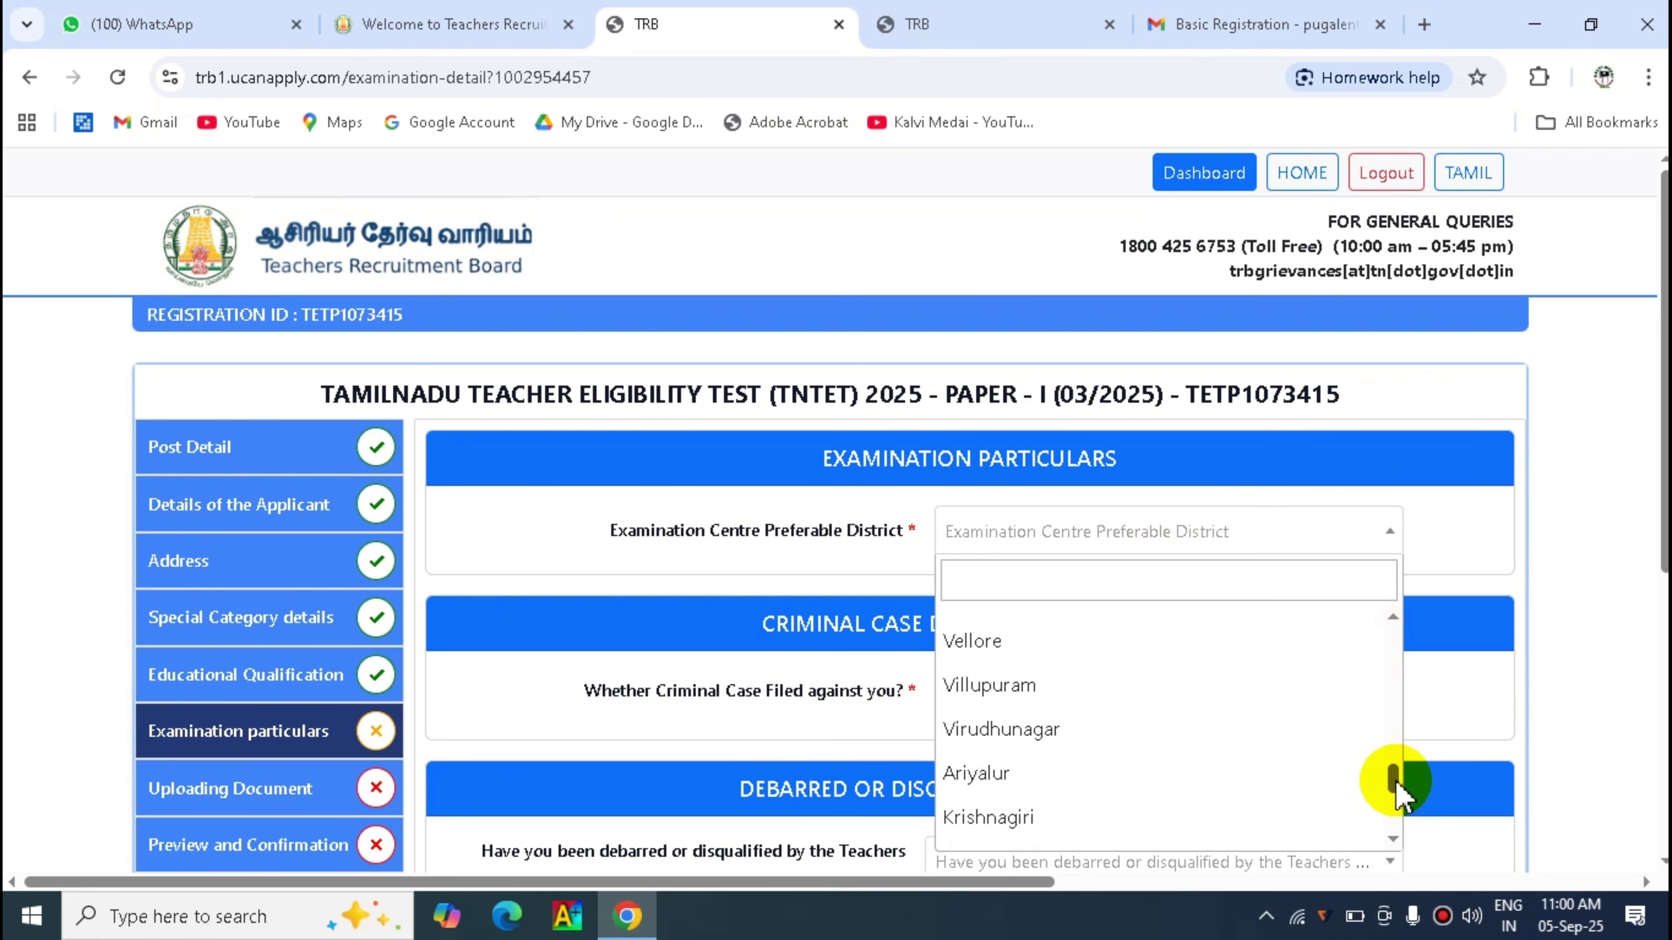
{"action": "left_click", "coordinate": [1067, 731]}
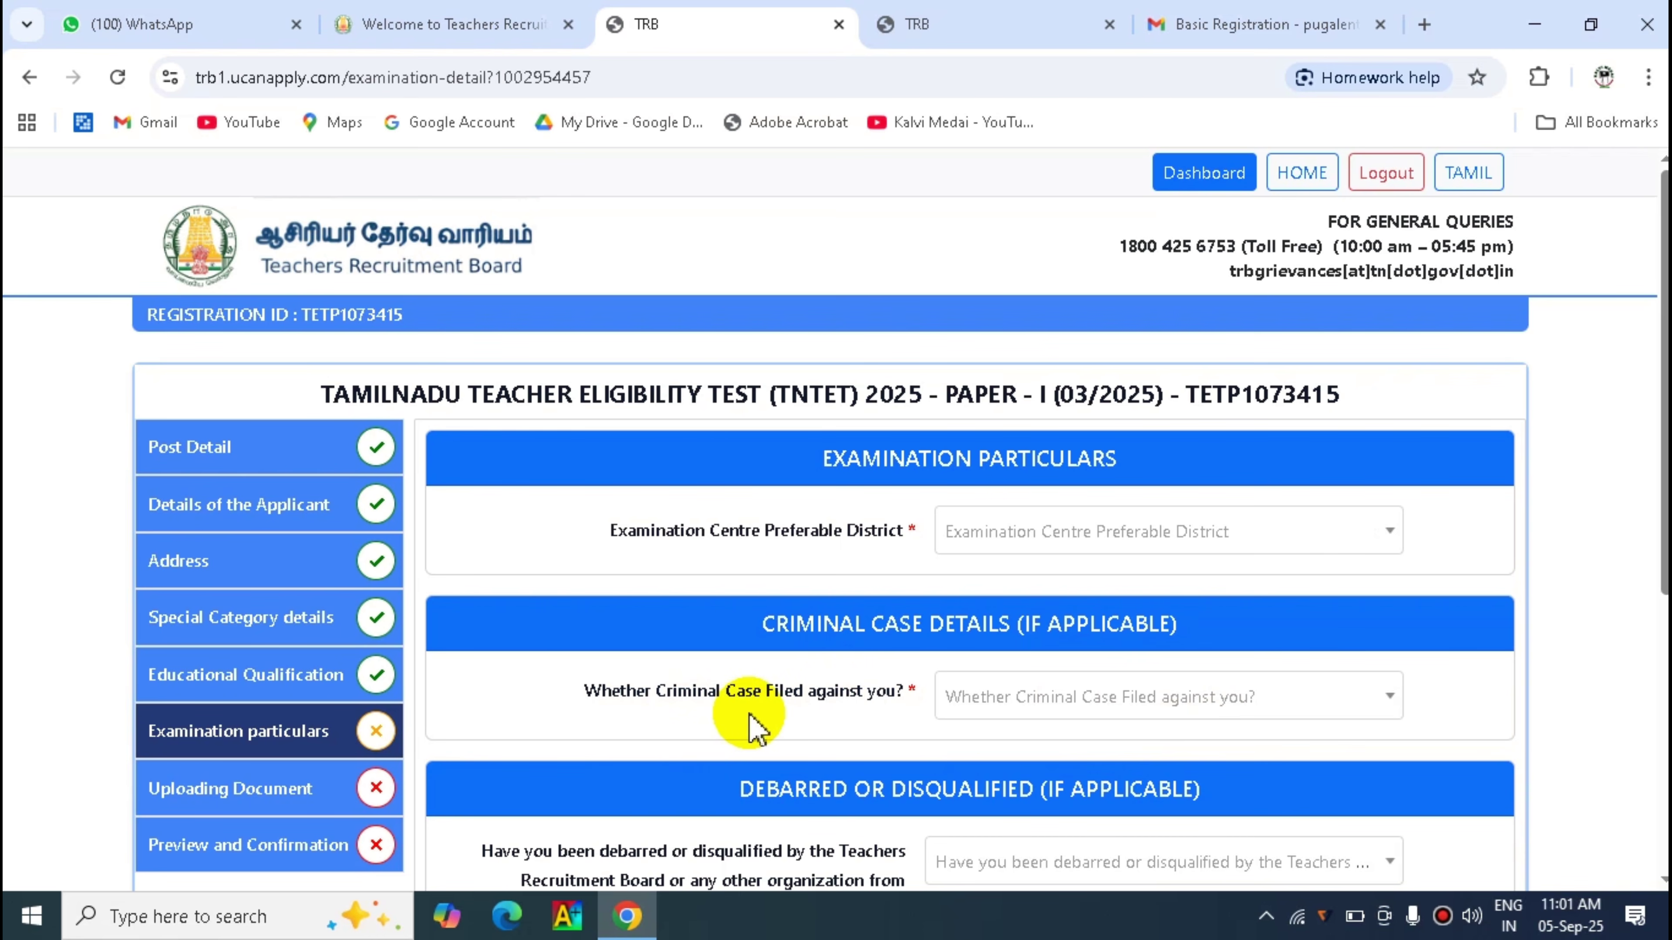
Answer 'Whether Criminal Case Filed against you?' with No / இல்லை
{"action": "left_click", "coordinate": [1069, 697]}
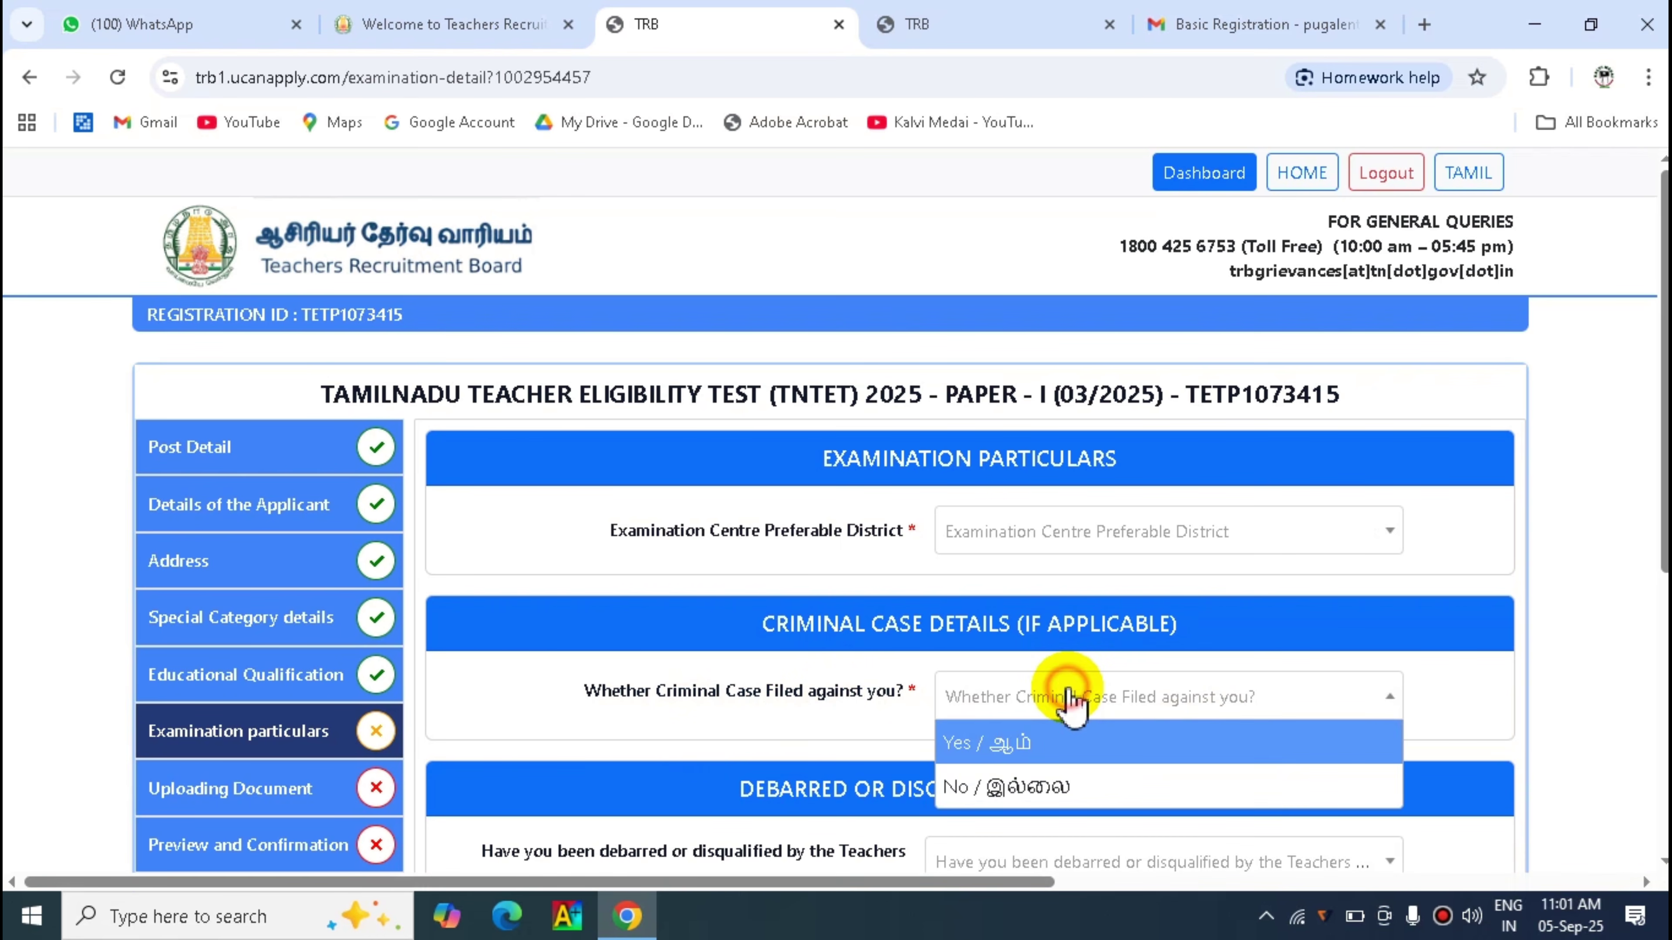
{"action": "left_click", "coordinate": [995, 790]}
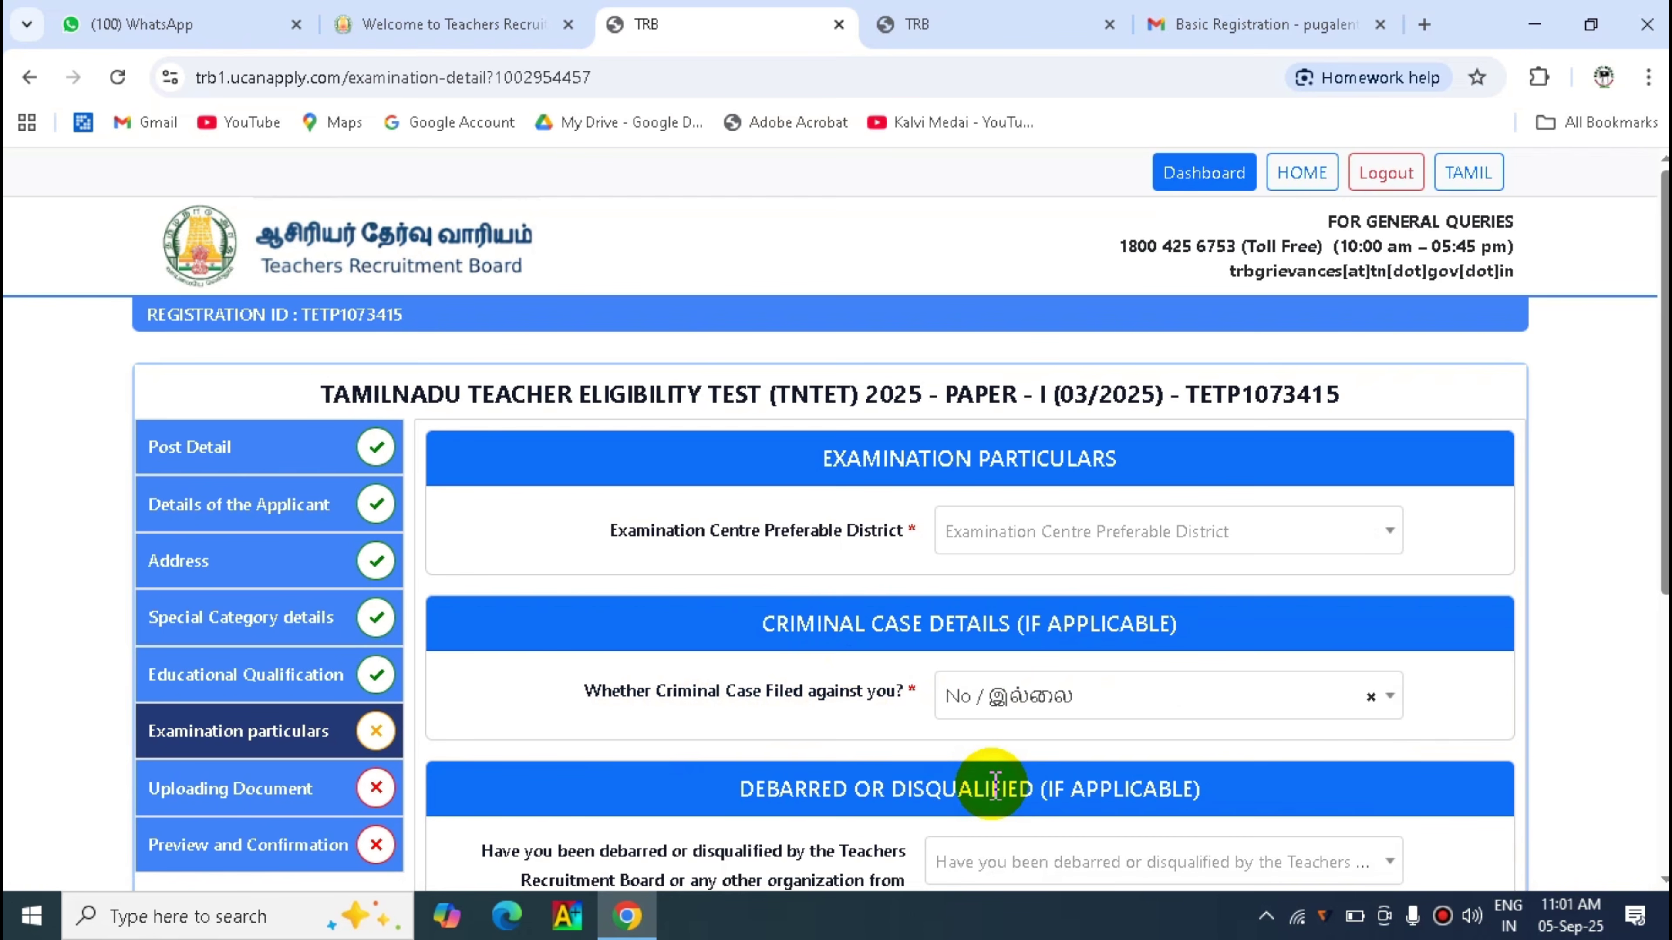
{"action": "left_click", "coordinate": [1074, 700]}
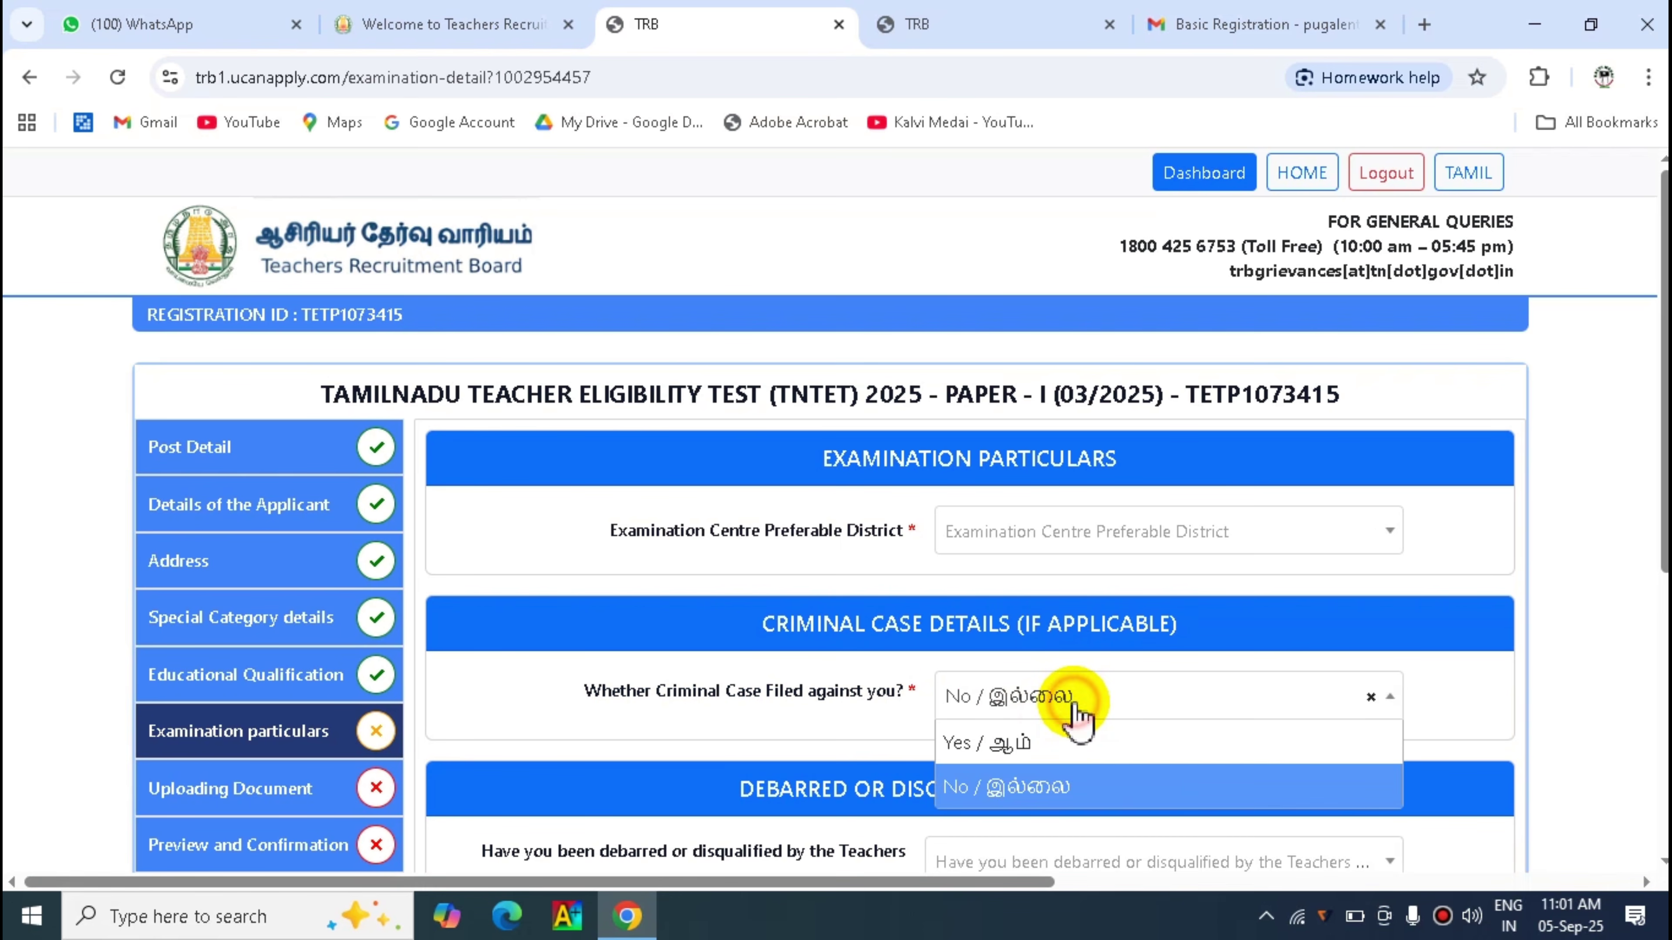
{"action": "left_click", "coordinate": [1000, 746]}
{"action": "left_click", "coordinate": [1026, 799]}
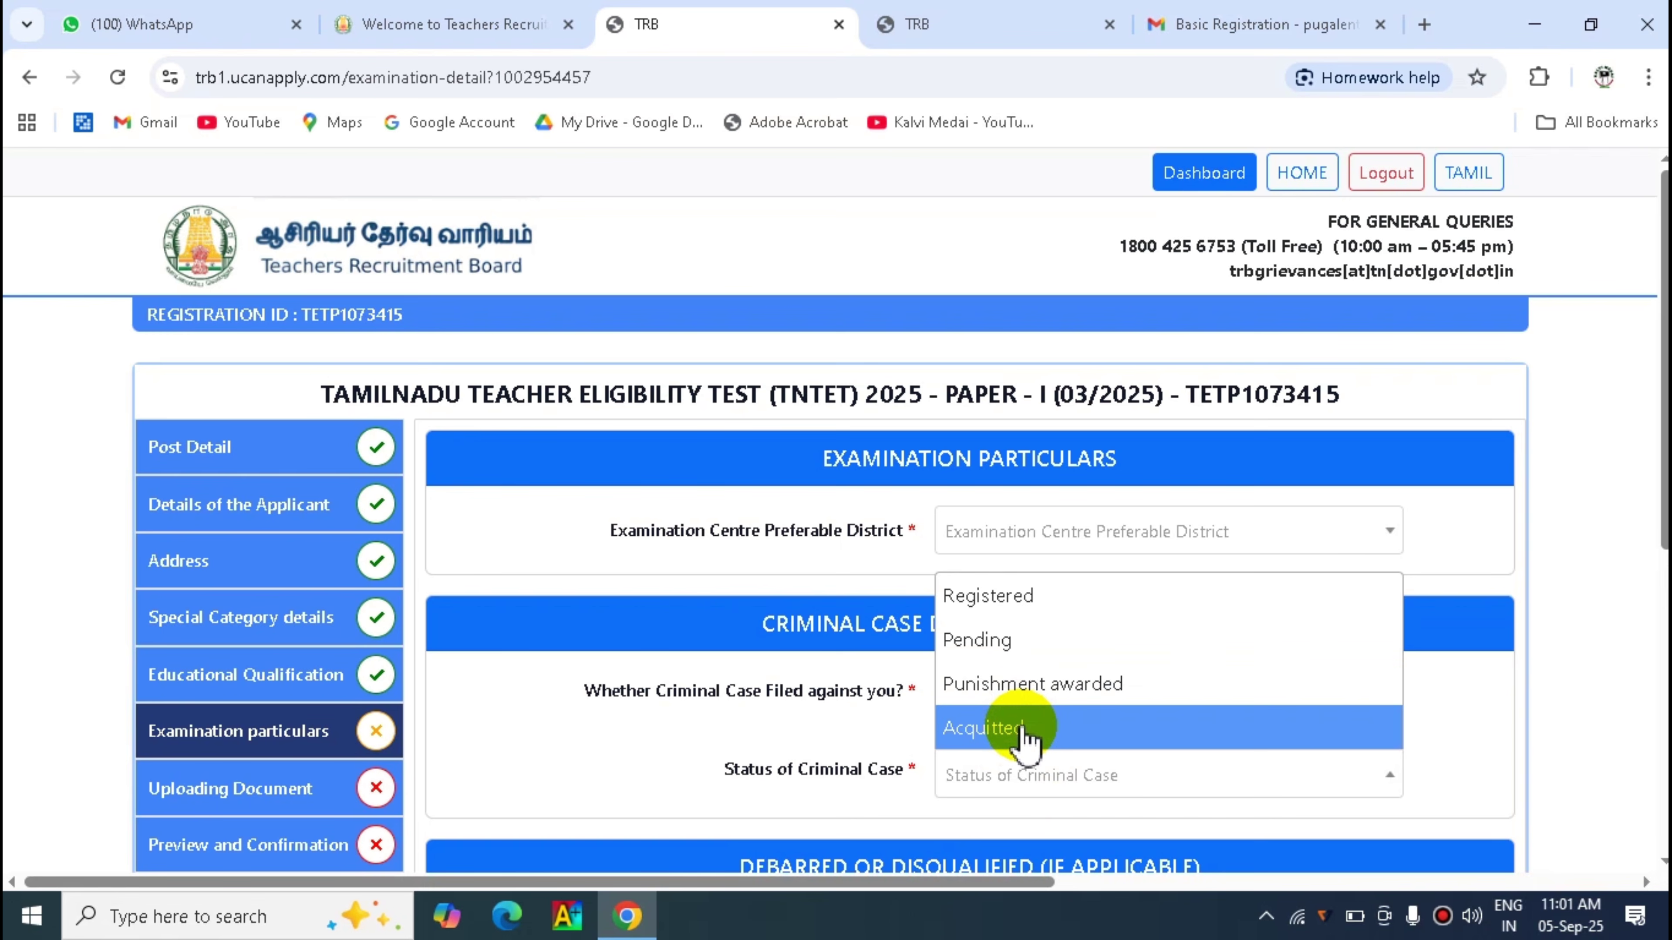
{"action": "left_click", "coordinate": [796, 736]}
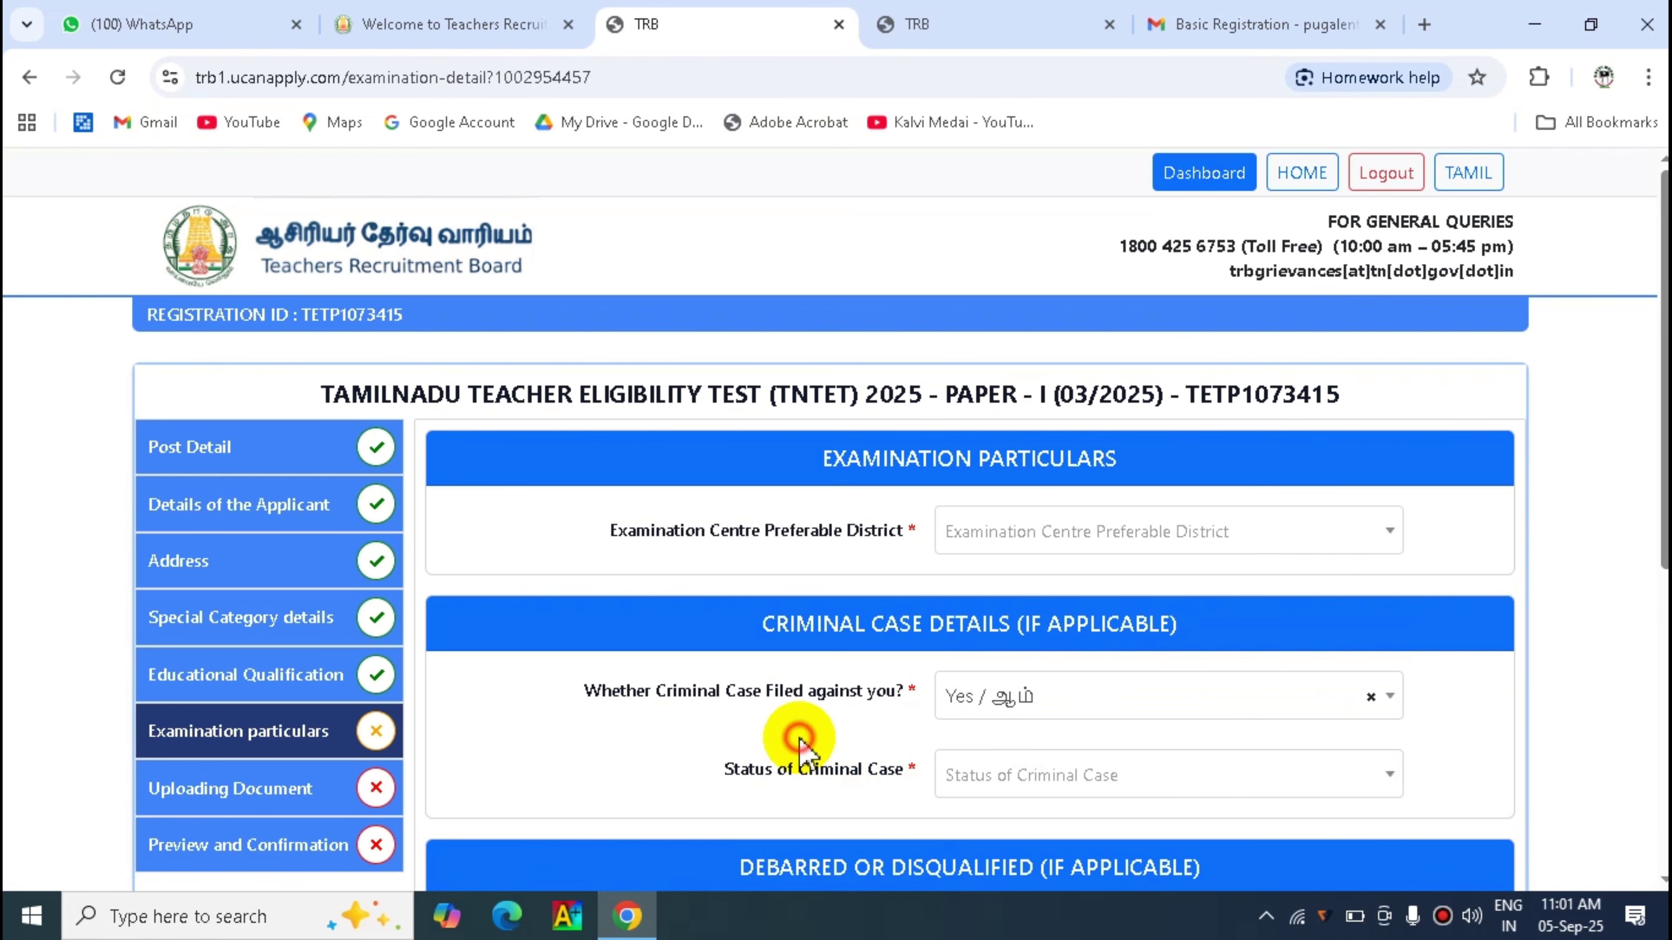
{"action": "left_click", "coordinate": [1011, 704]}
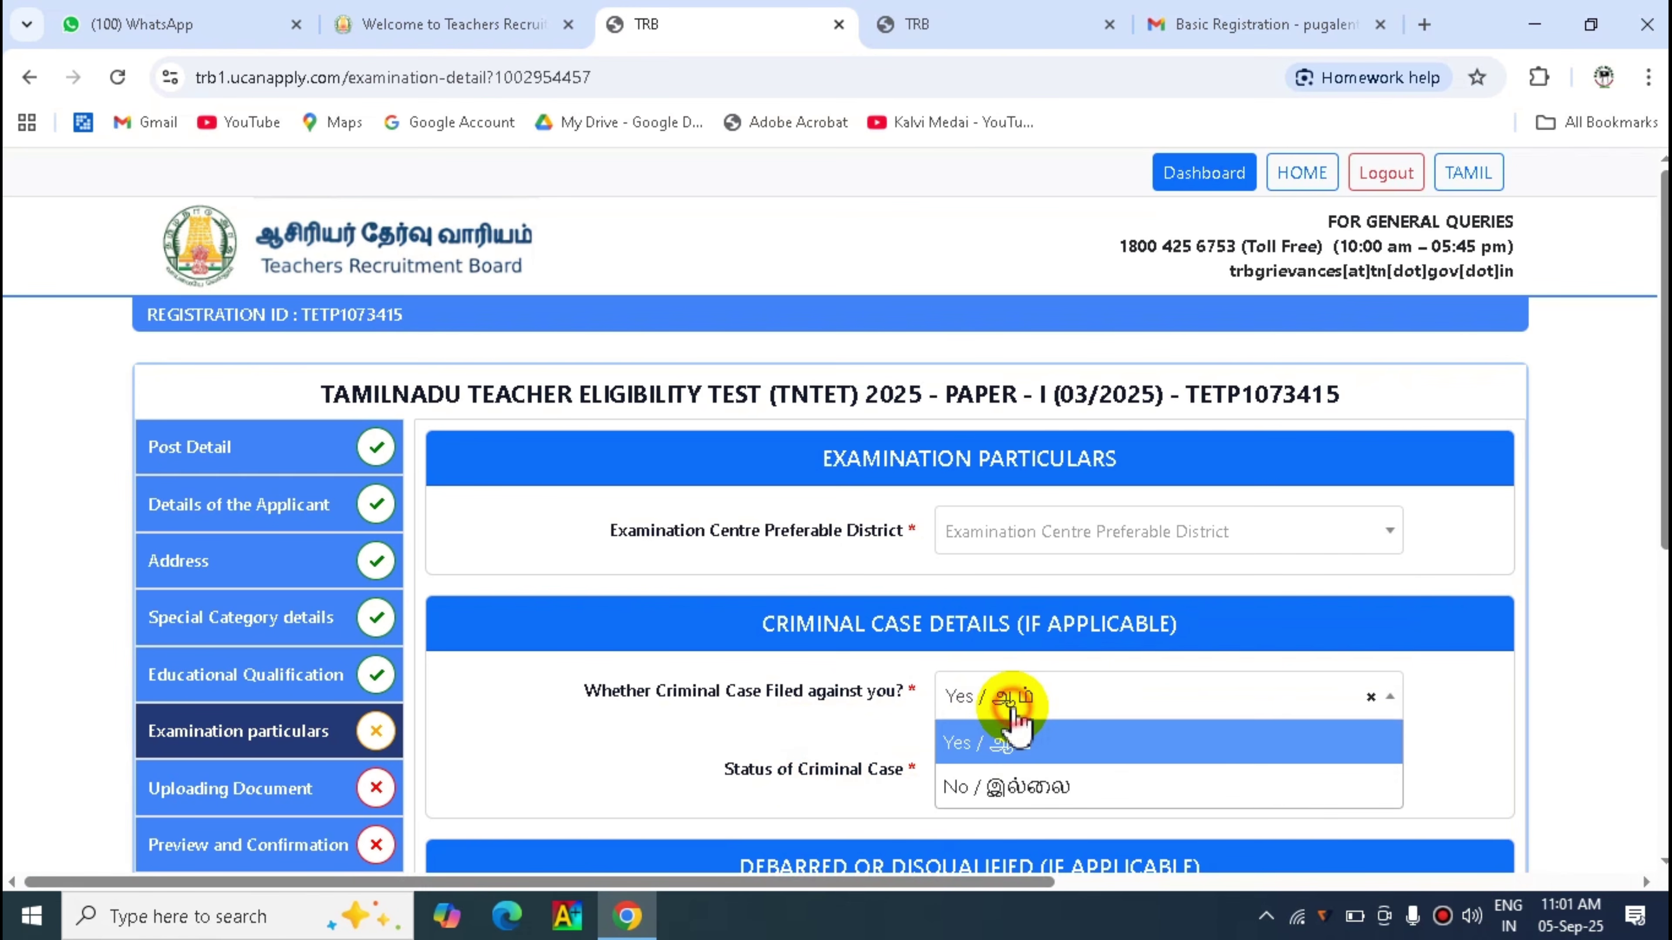
{"action": "left_click", "coordinate": [1001, 787]}
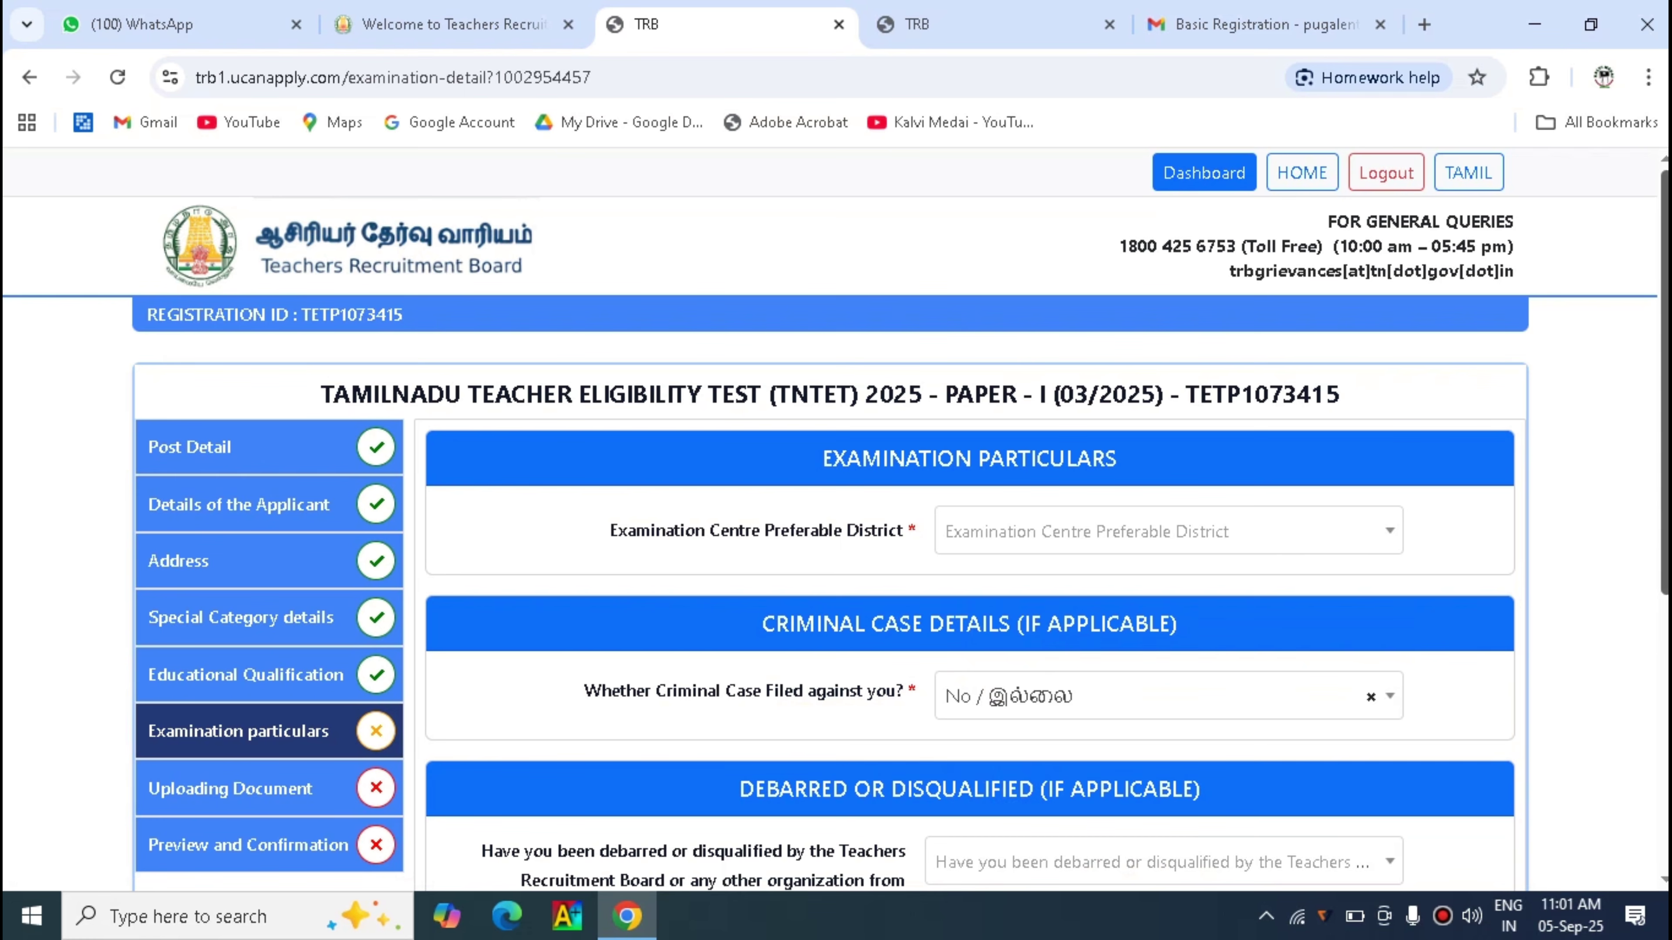
{"action": "scroll", "coordinate": [793, 737], "scroll_direction": "down", "scroll_amount": 3}
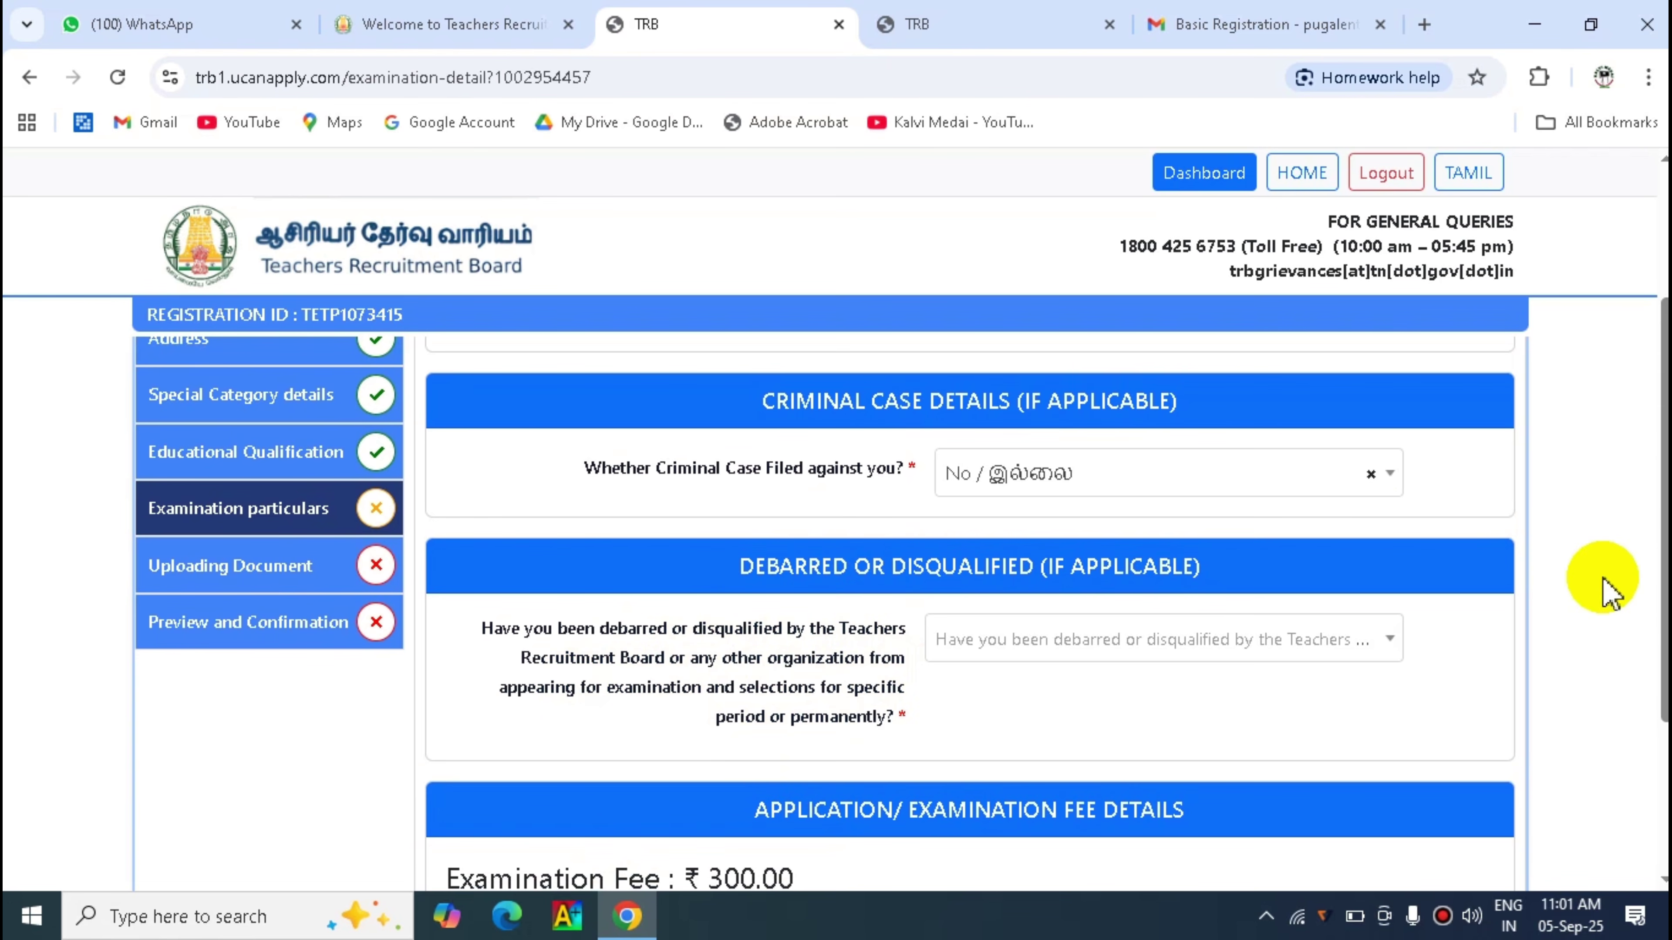
{"action": "scroll", "coordinate": [1642, 522], "scroll_direction": "up", "scroll_amount": 2}
{"action": "scroll", "coordinate": [1642, 522], "scroll_direction": "down", "scroll_amount": 1}
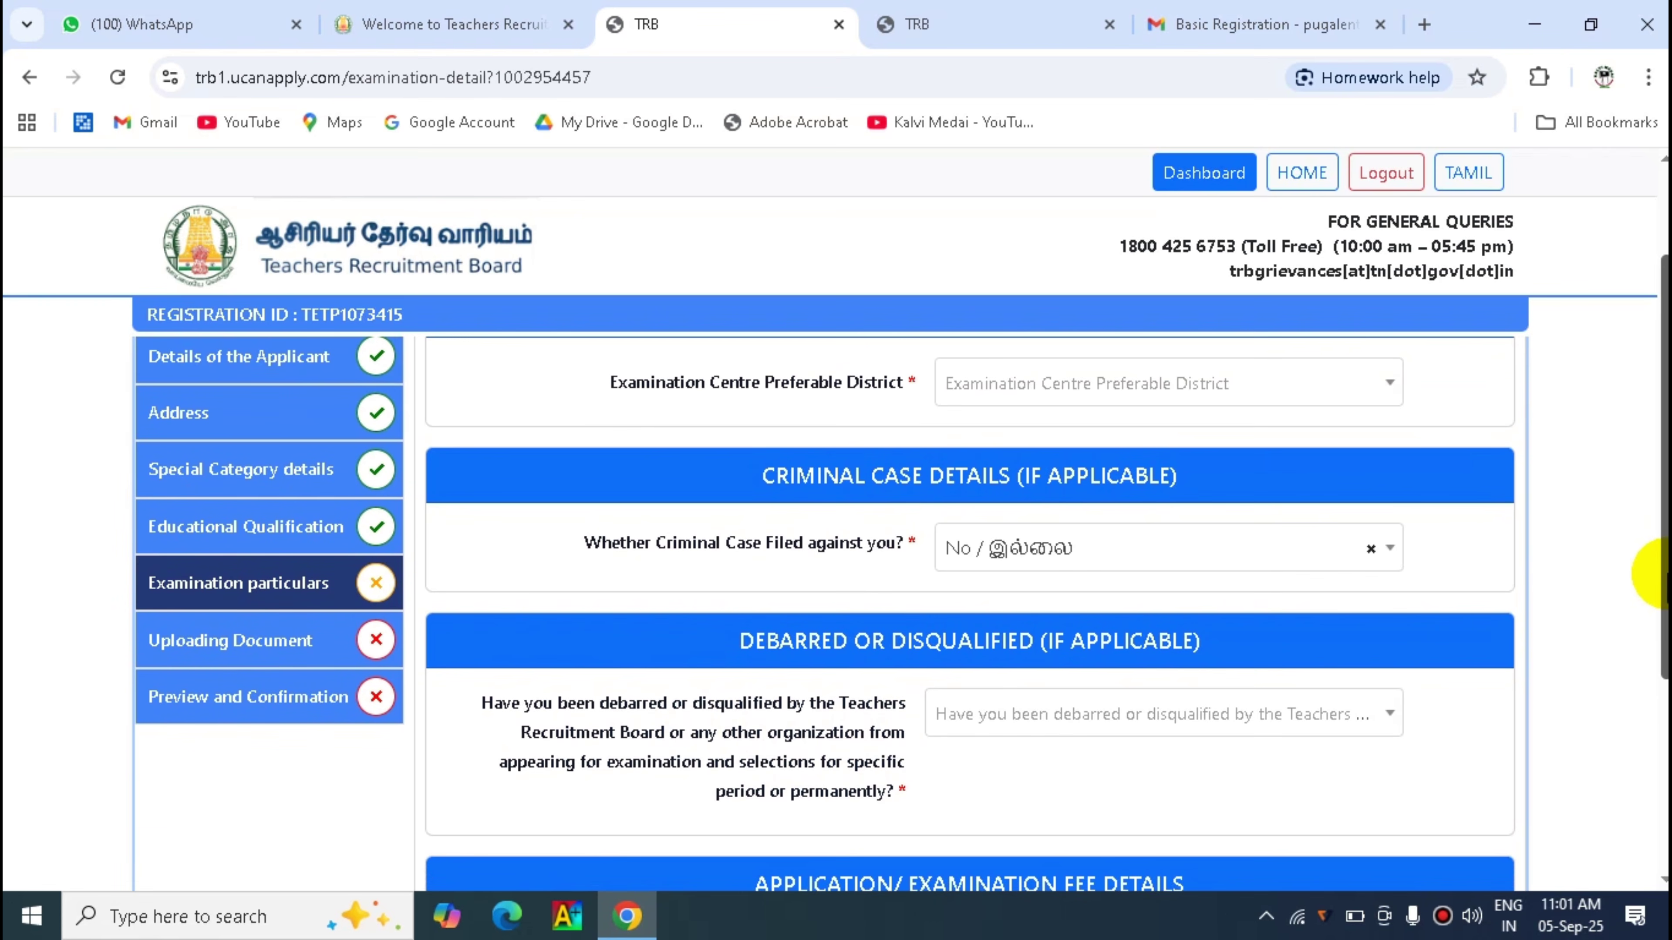
Switch the form labels to Tamil and answer No to the debarred or disqualified question
{"action": "left_click", "coordinate": [1471, 178]}
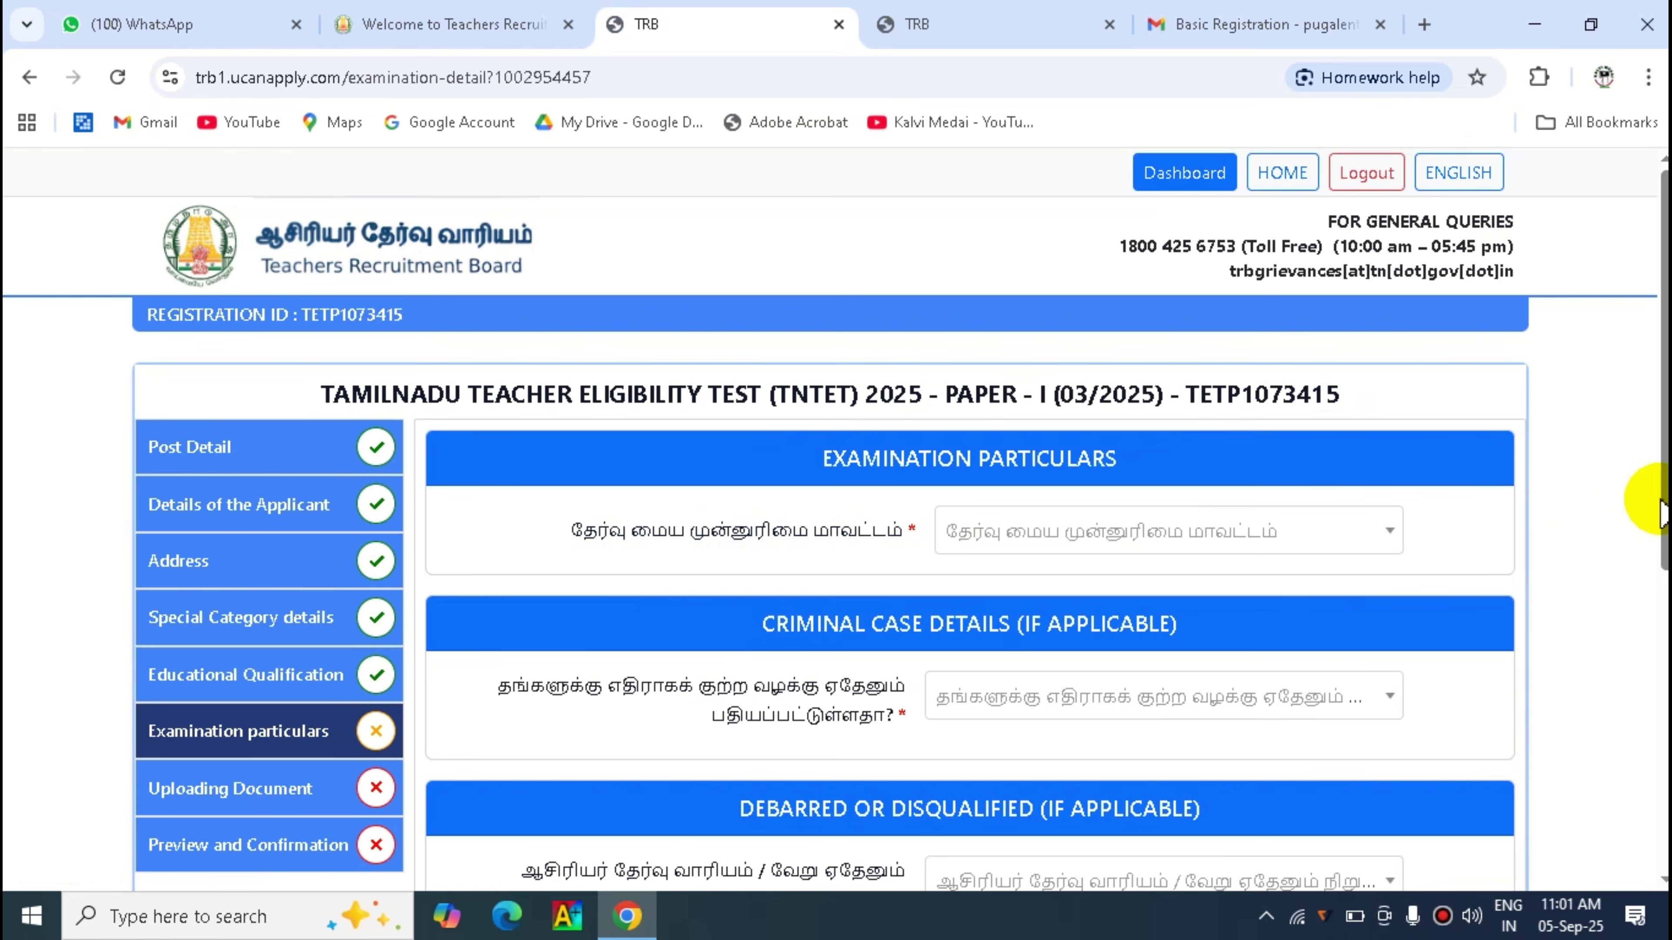
{"action": "scroll", "coordinate": [1646, 500], "scroll_direction": "down", "scroll_amount": 1}
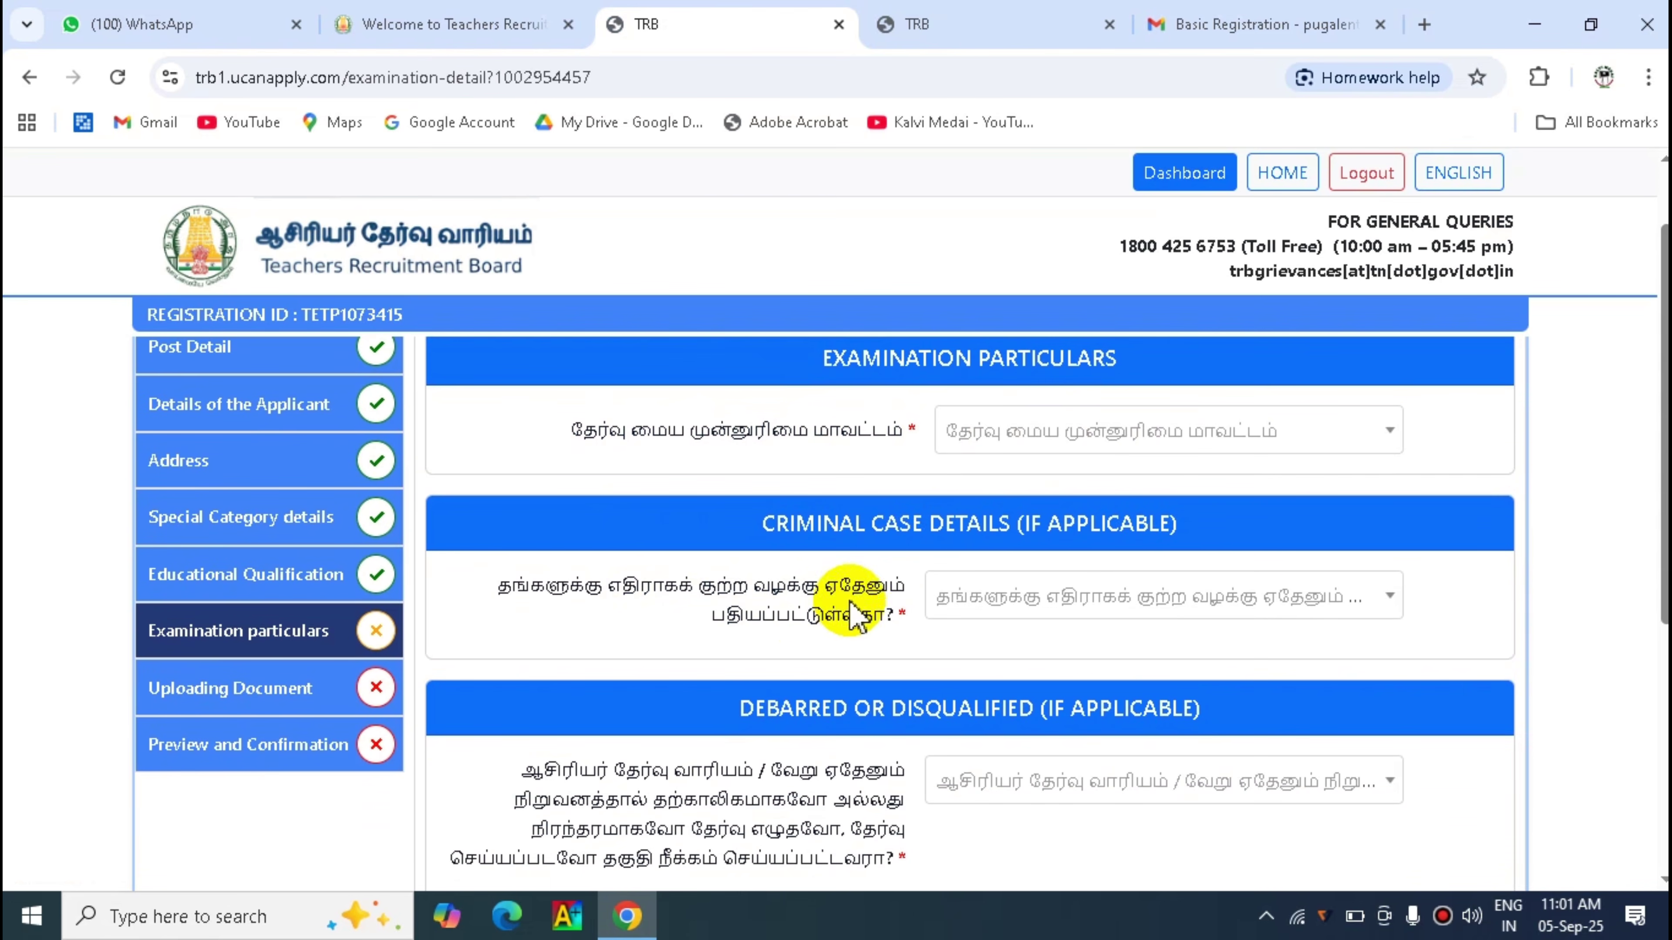
{"action": "scroll", "coordinate": [1646, 567], "scroll_direction": "down", "scroll_amount": 2}
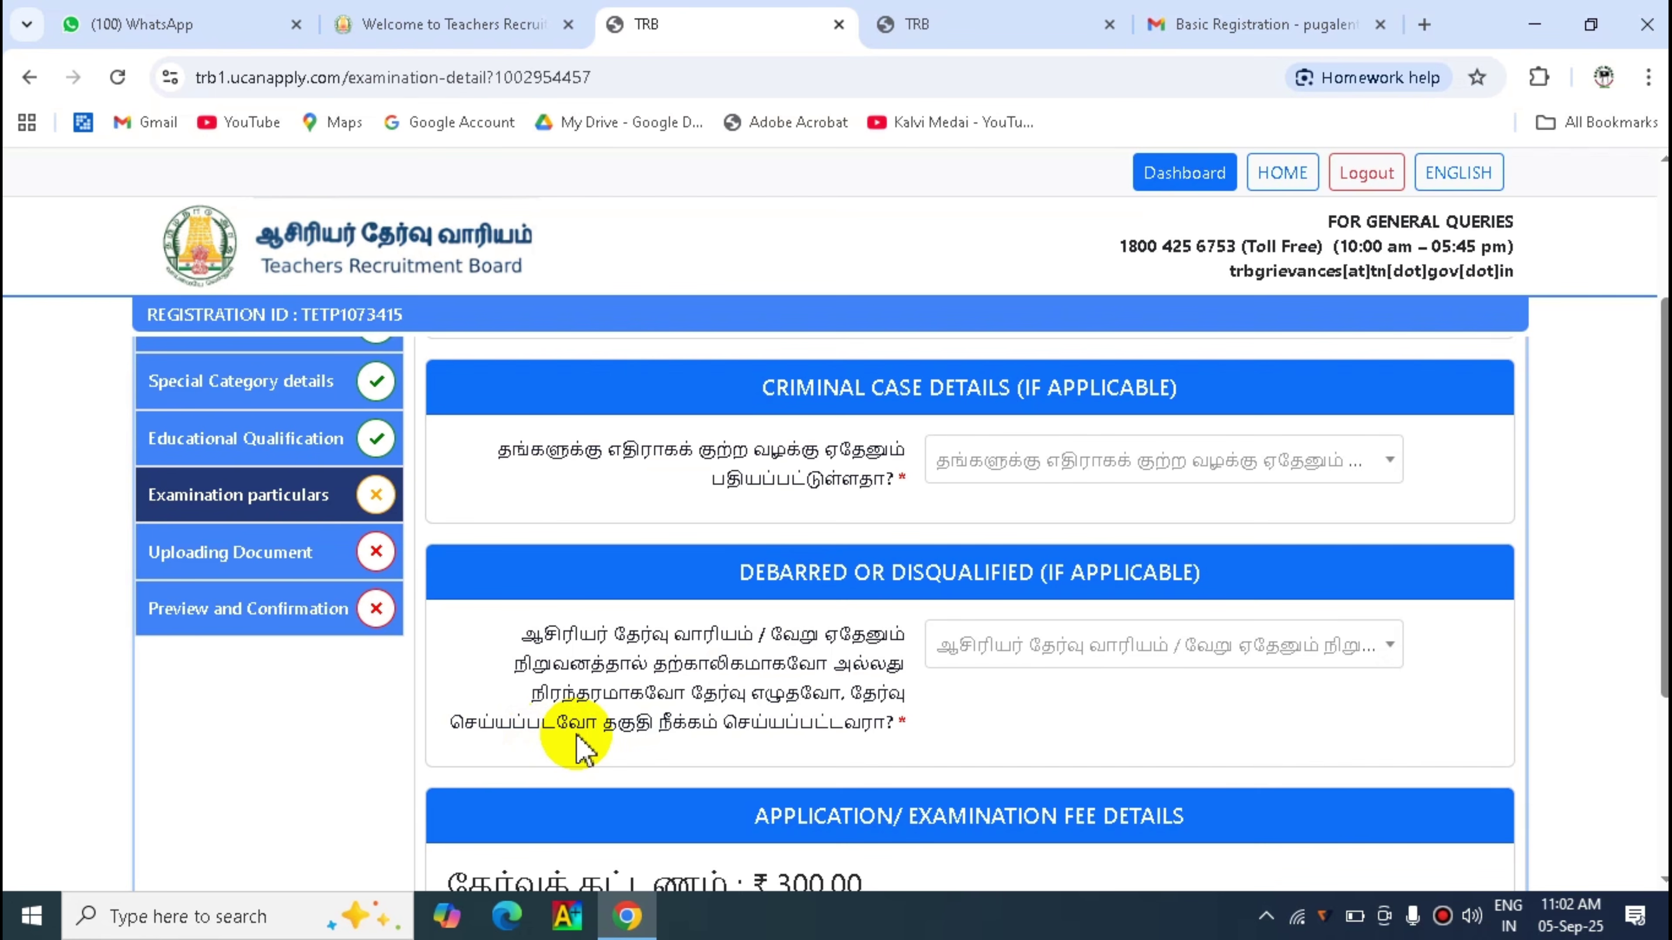
{"action": "left_click", "coordinate": [1122, 656]}
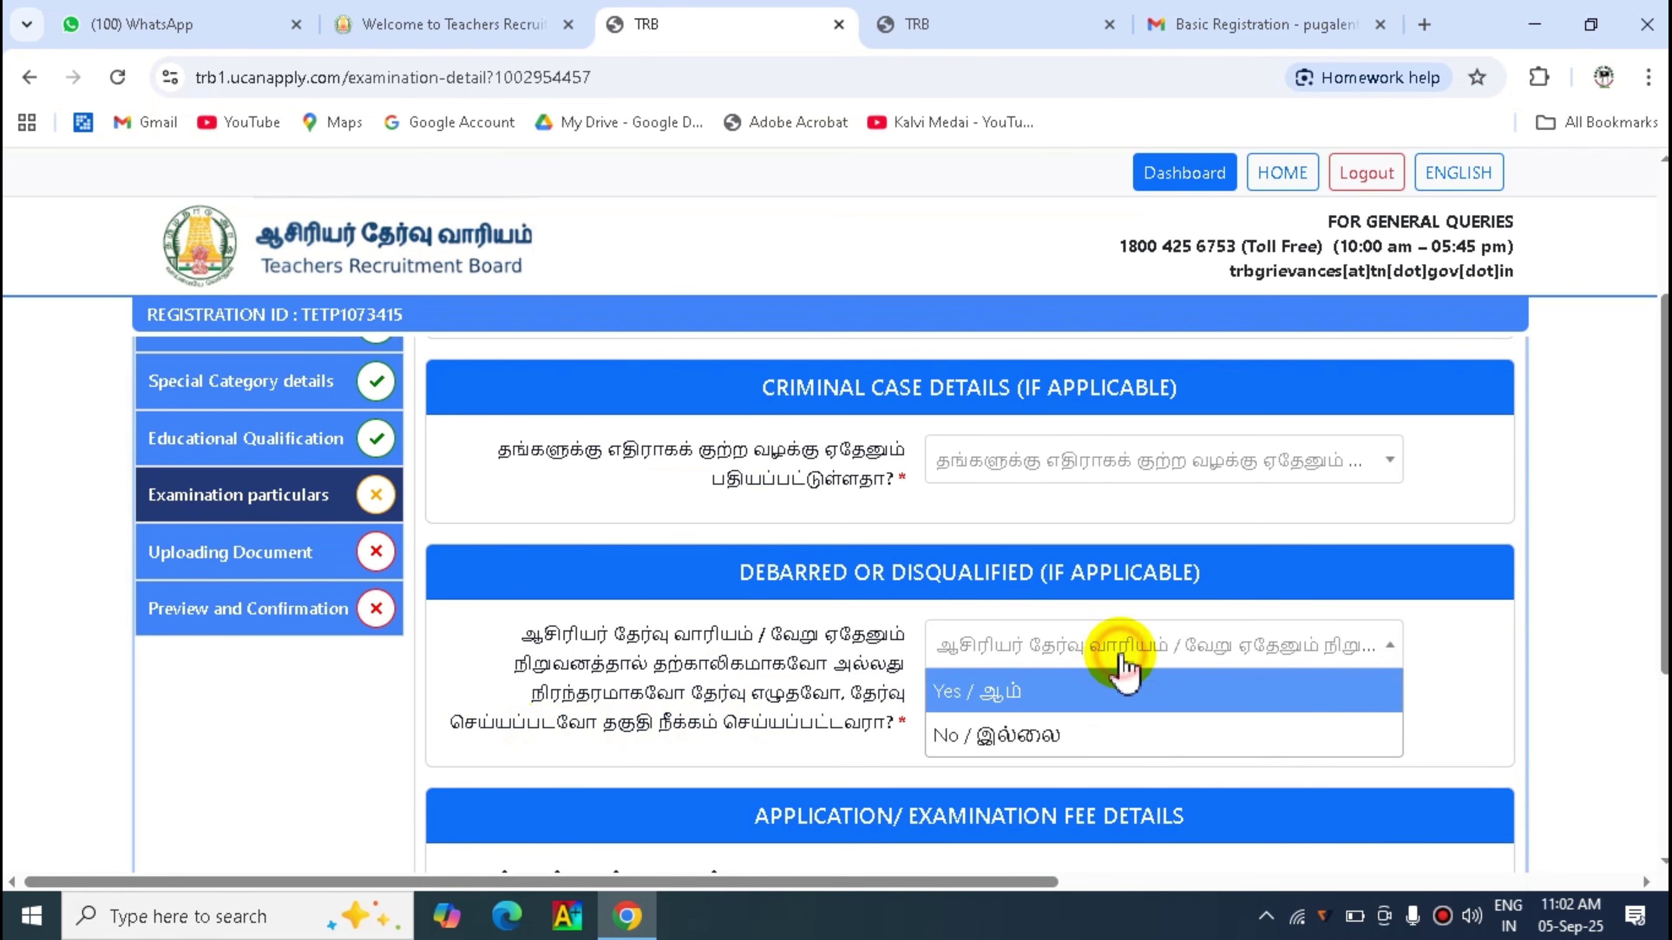
{"action": "left_click", "coordinate": [997, 738]}
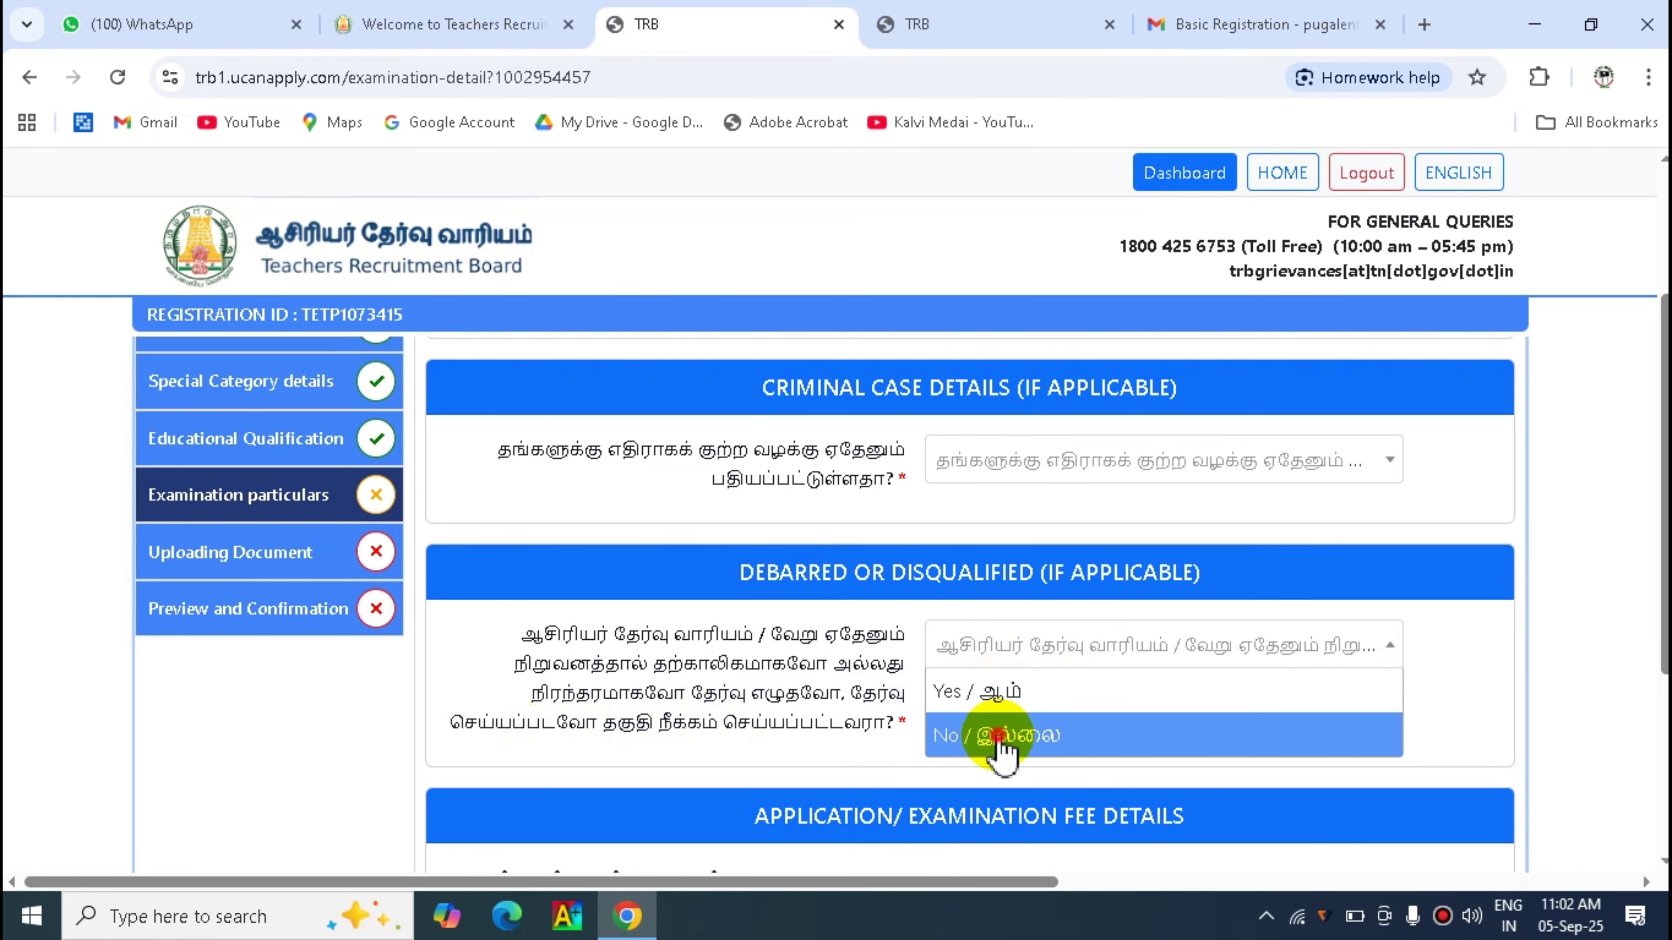
{"action": "left_click", "coordinate": [1041, 649]}
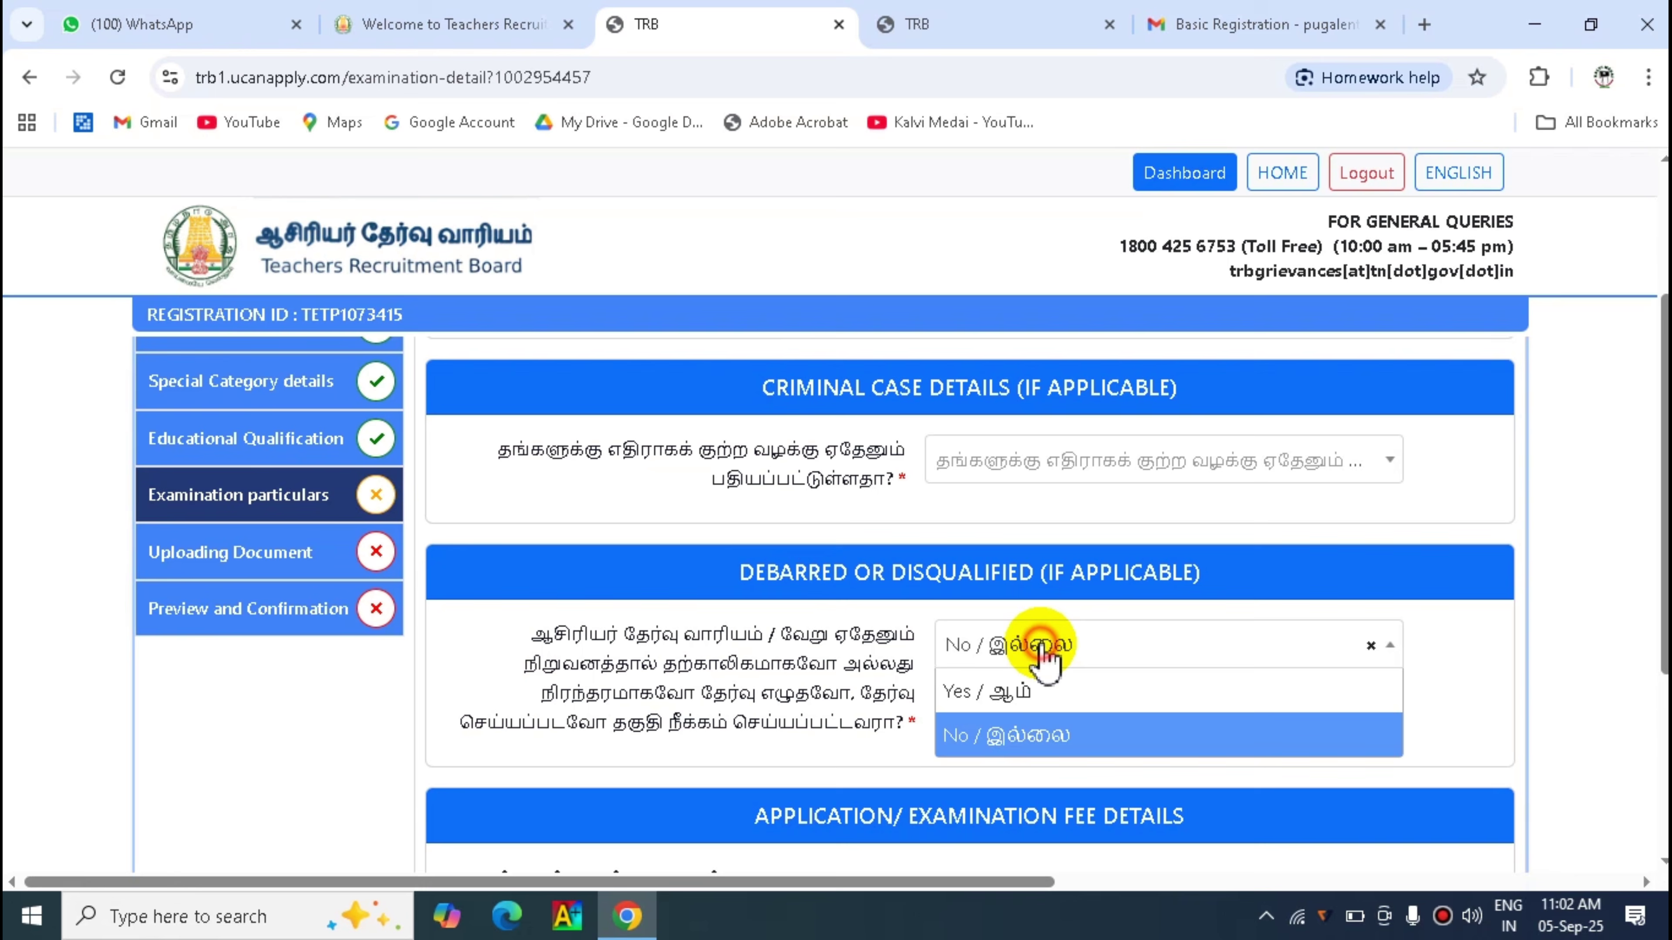
{"action": "left_click", "coordinate": [1007, 691]}
{"action": "left_click", "coordinate": [1071, 805]}
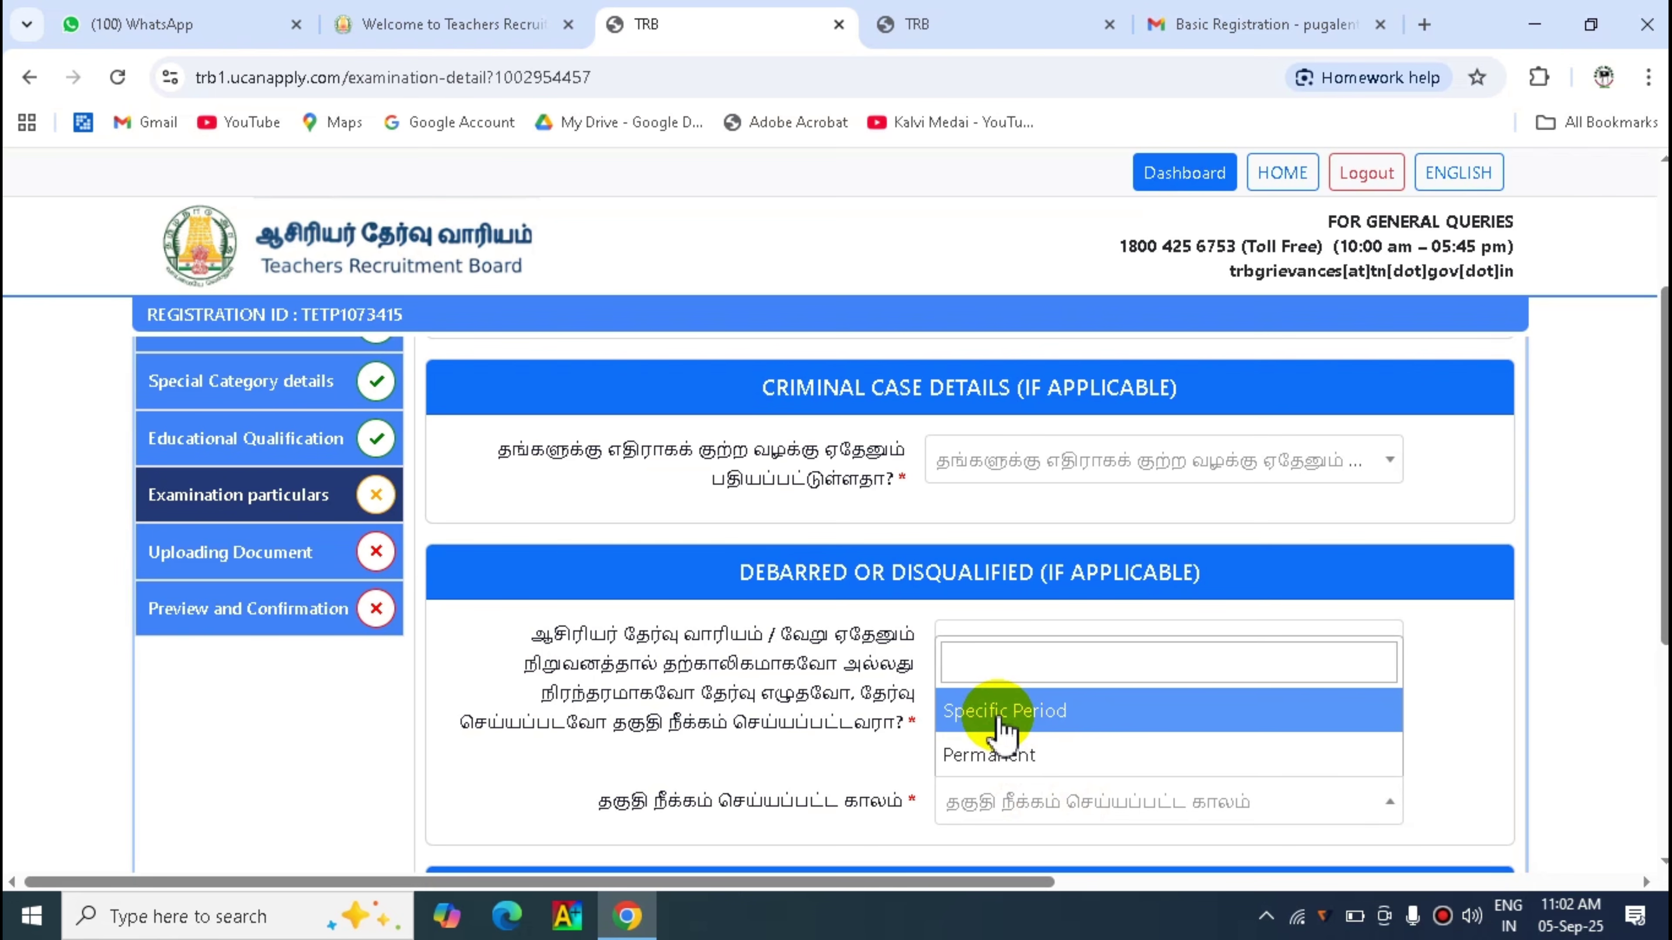
{"action": "left_click_drag", "start_coordinate": [840, 757], "coordinate": [1037, 682]}
{"action": "left_click", "coordinate": [1056, 662]}
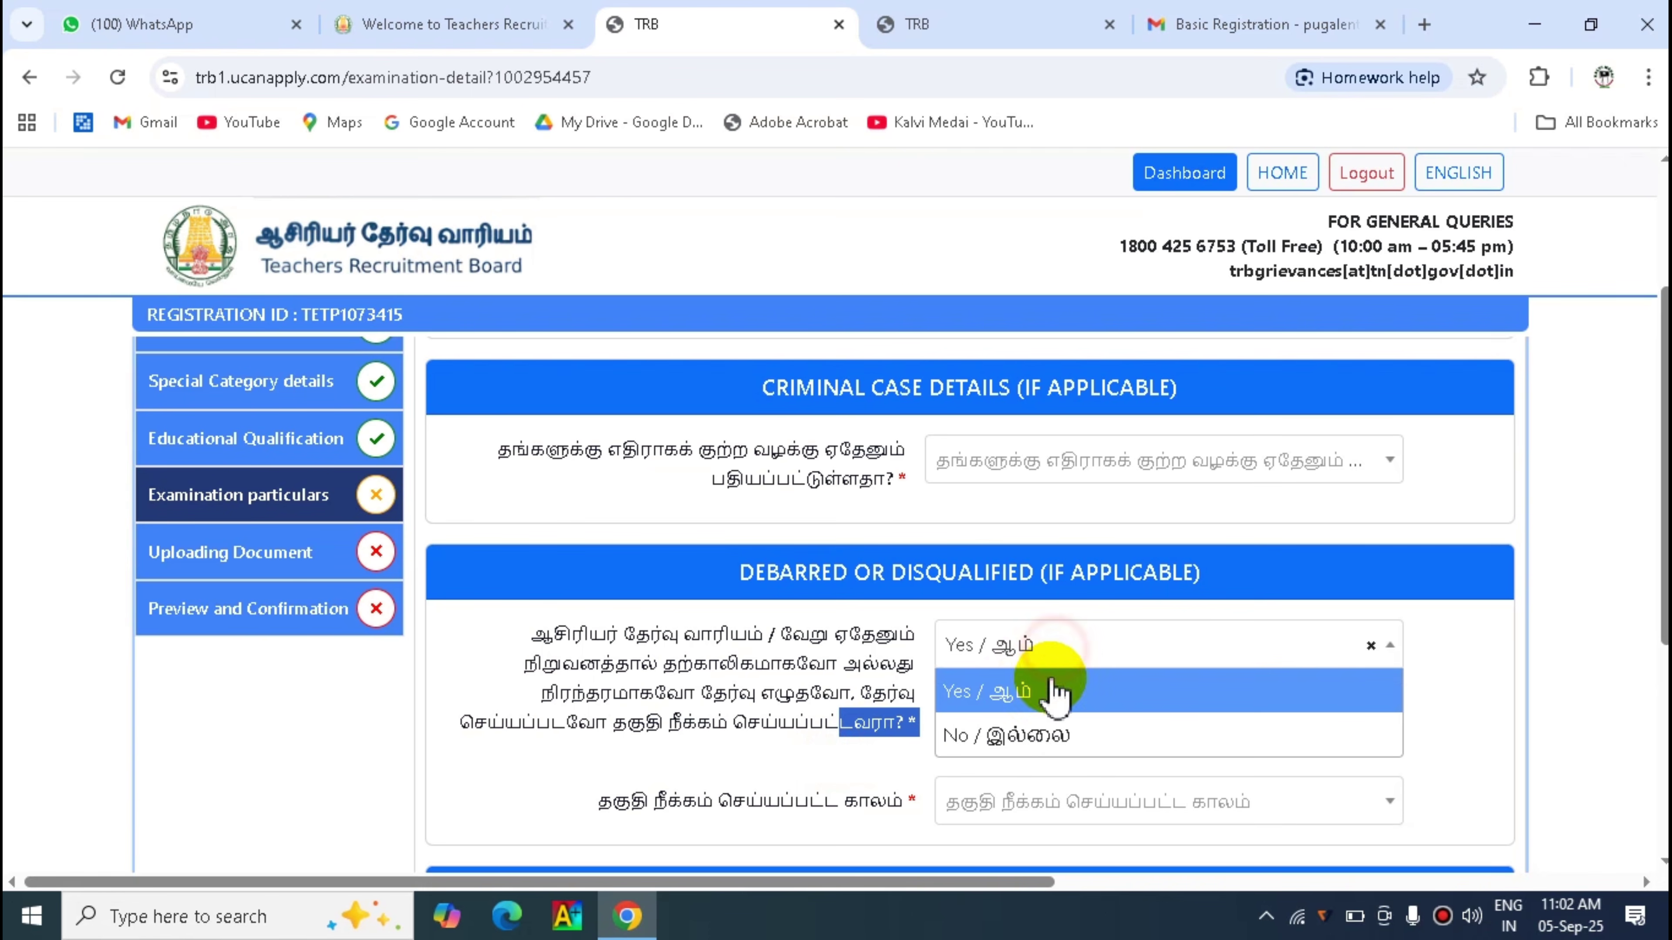
{"action": "left_click", "coordinate": [1026, 736]}
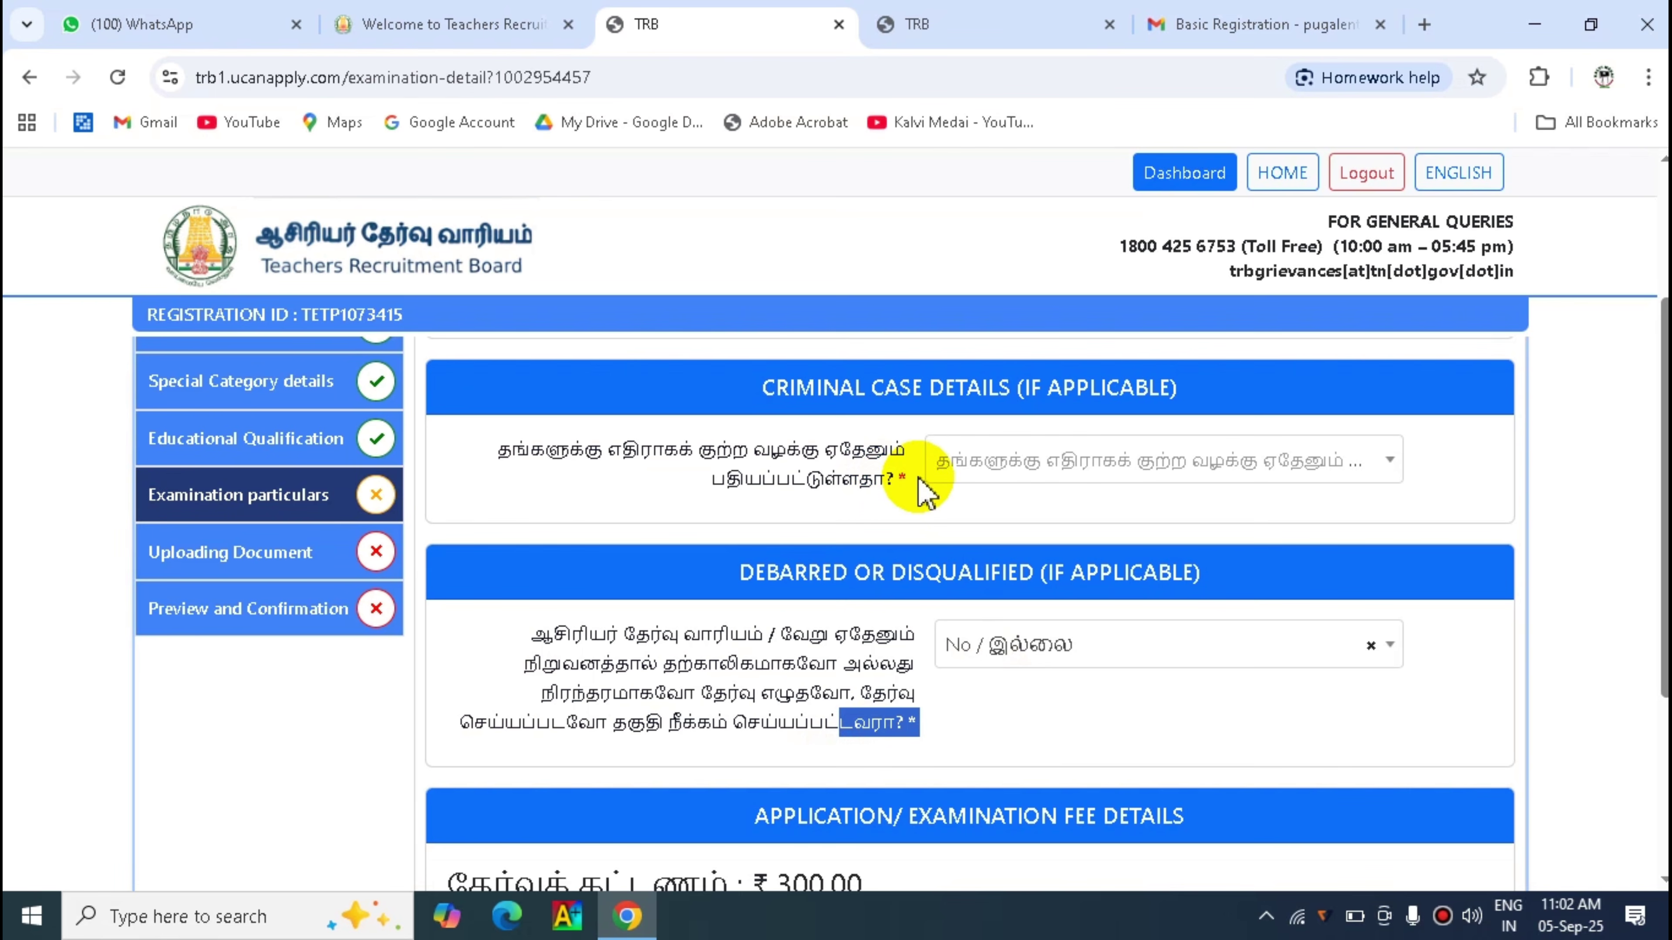
Confirm No for the criminal case question, accept the declaration and proceed to Uploading Document
{"action": "left_click", "coordinate": [978, 454]}
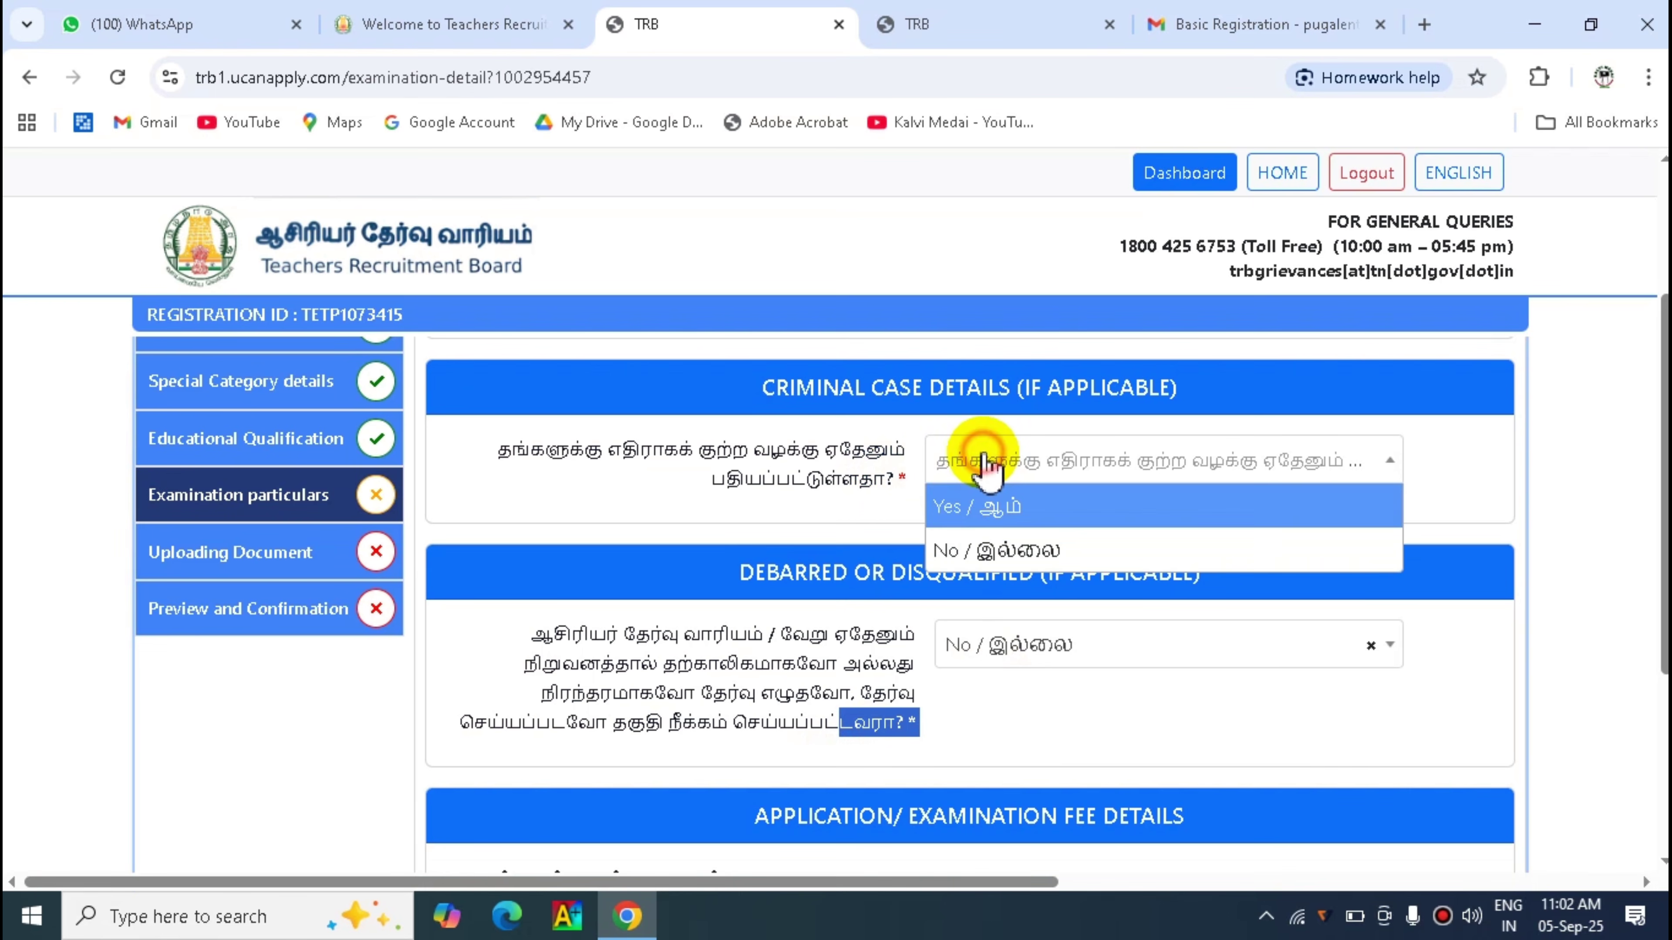
{"action": "left_click", "coordinate": [984, 551]}
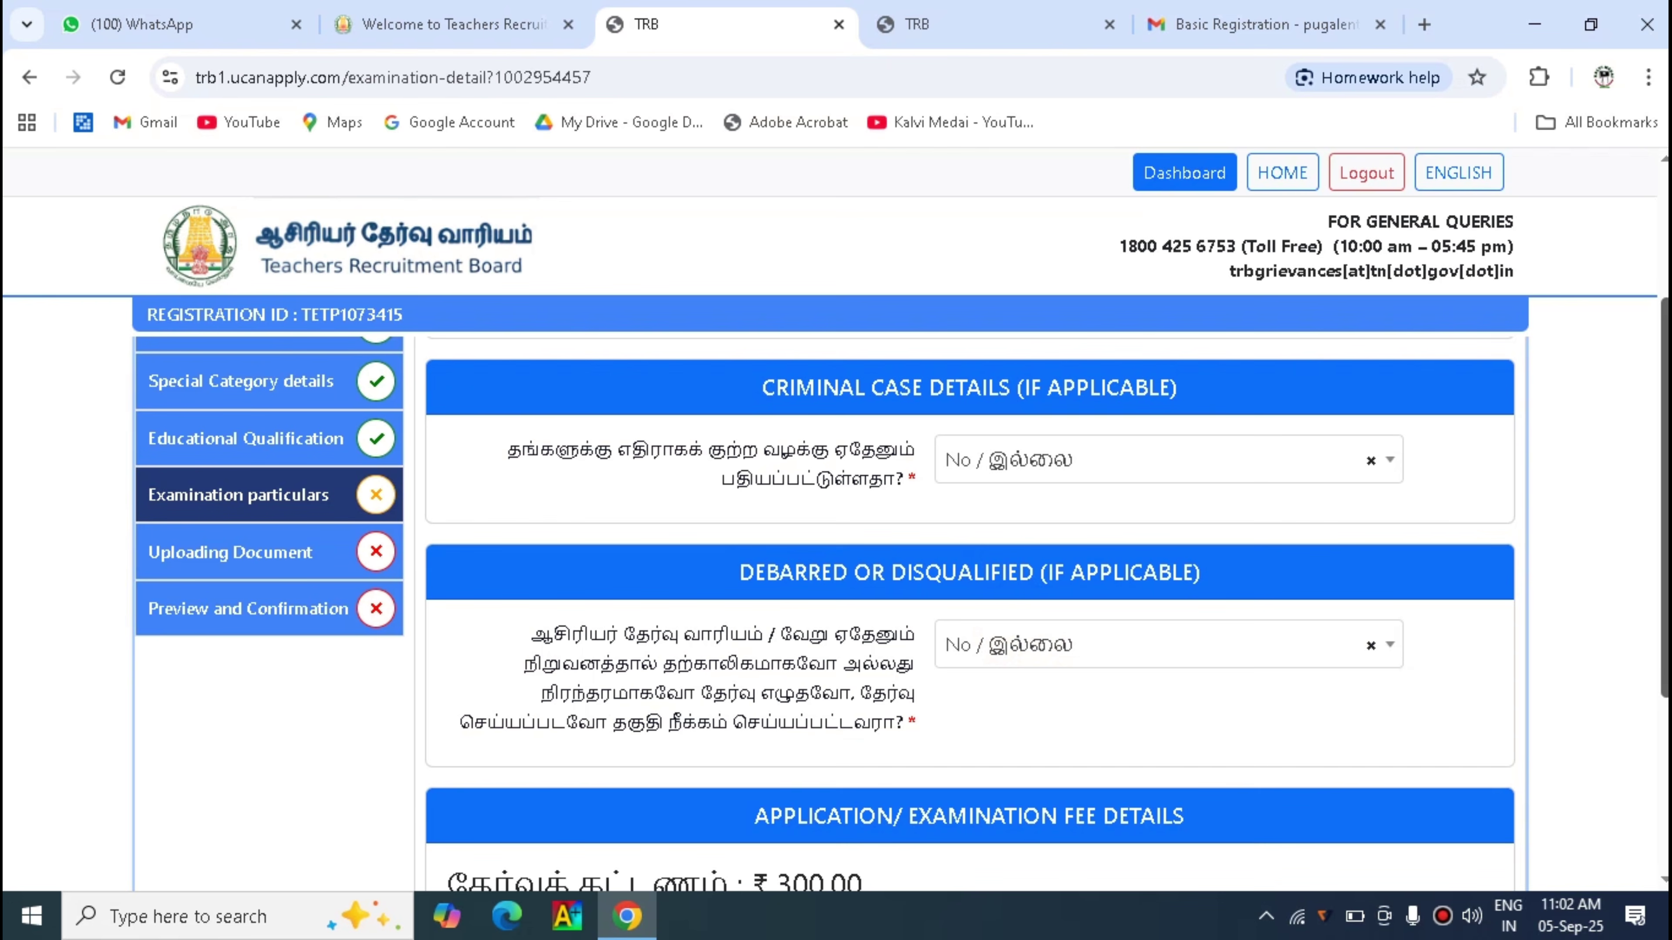
{"action": "scroll", "coordinate": [1642, 596], "scroll_direction": "up", "scroll_amount": 3}
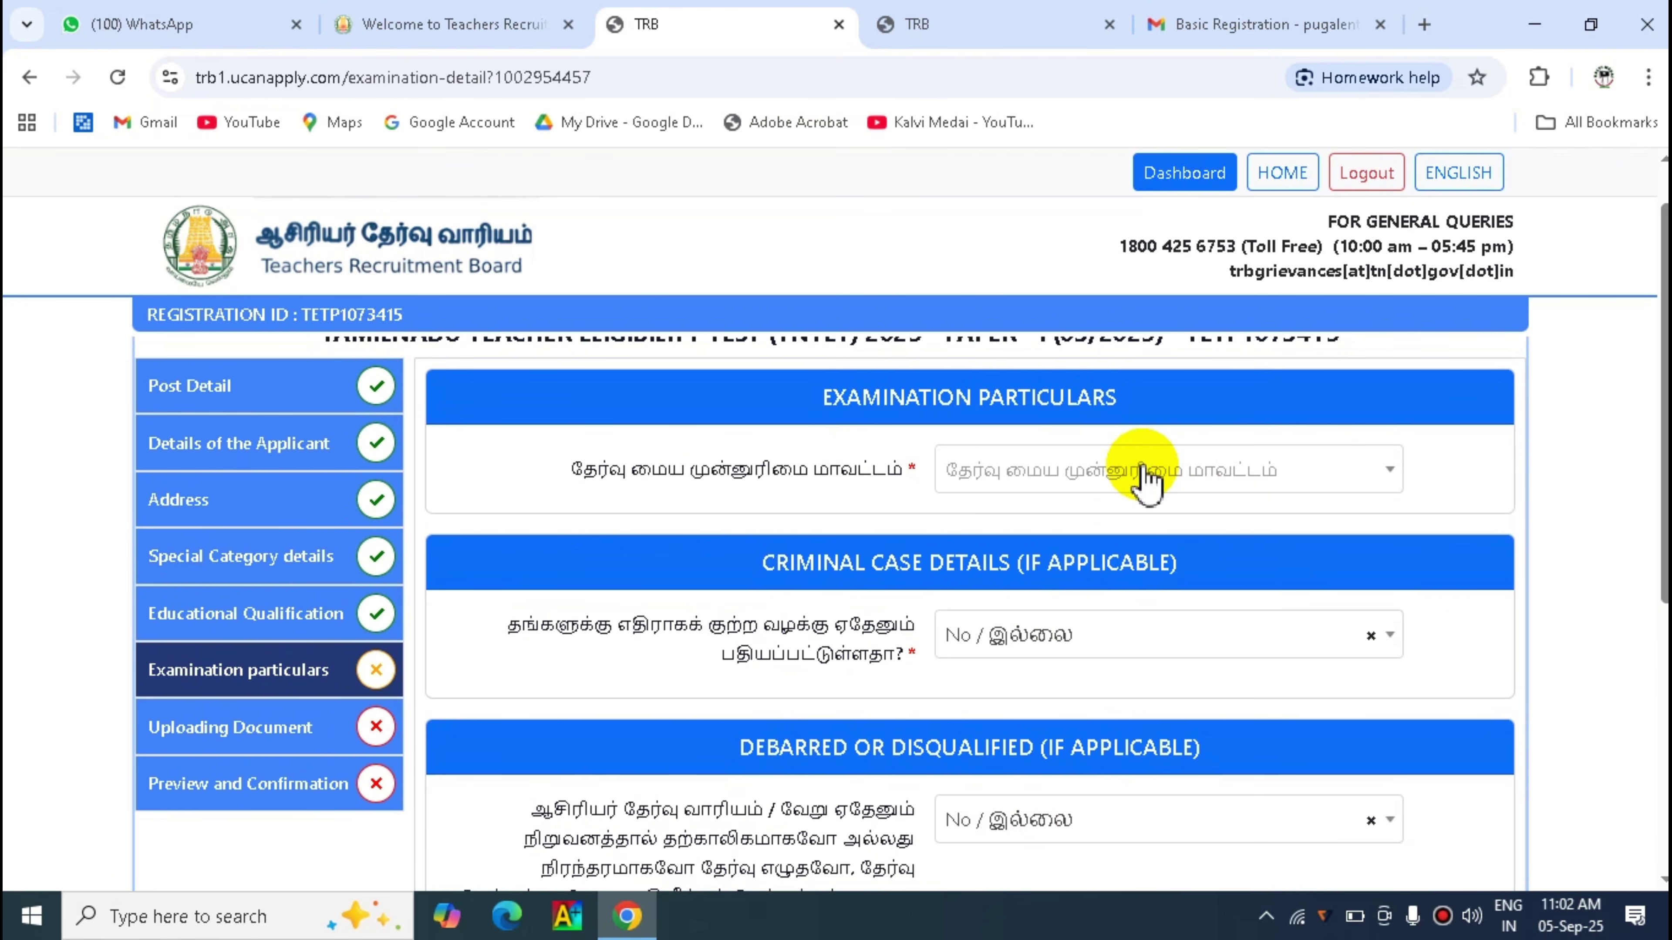
{"action": "left_click", "coordinate": [1145, 472]}
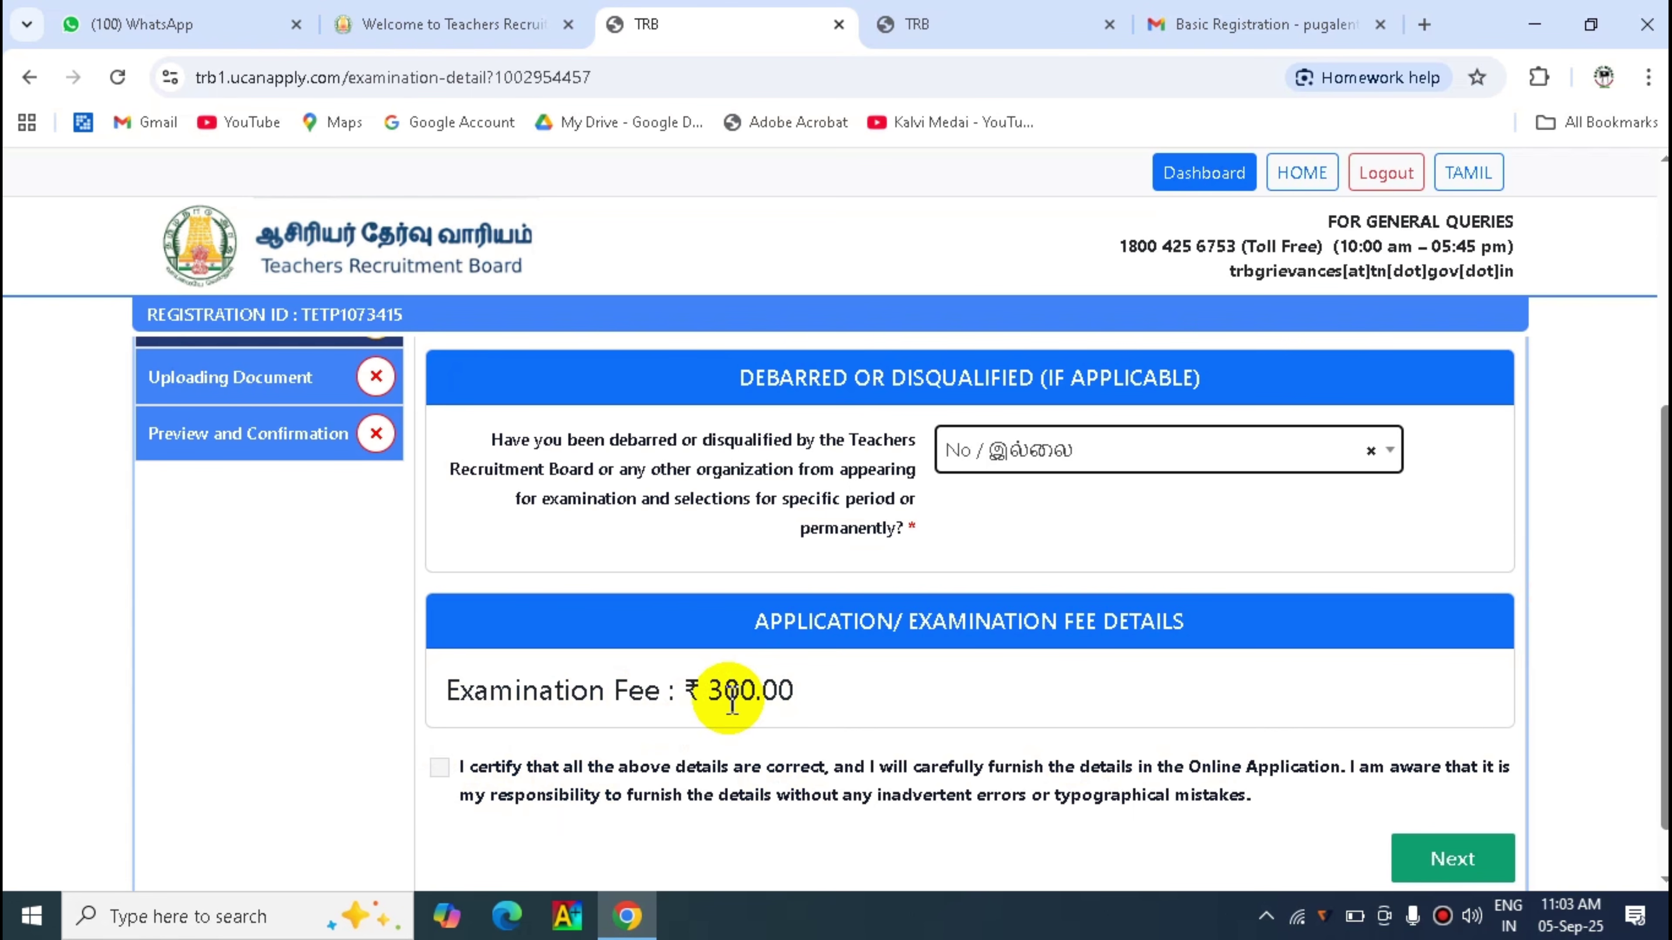
{"action": "left_click", "coordinate": [439, 768]}
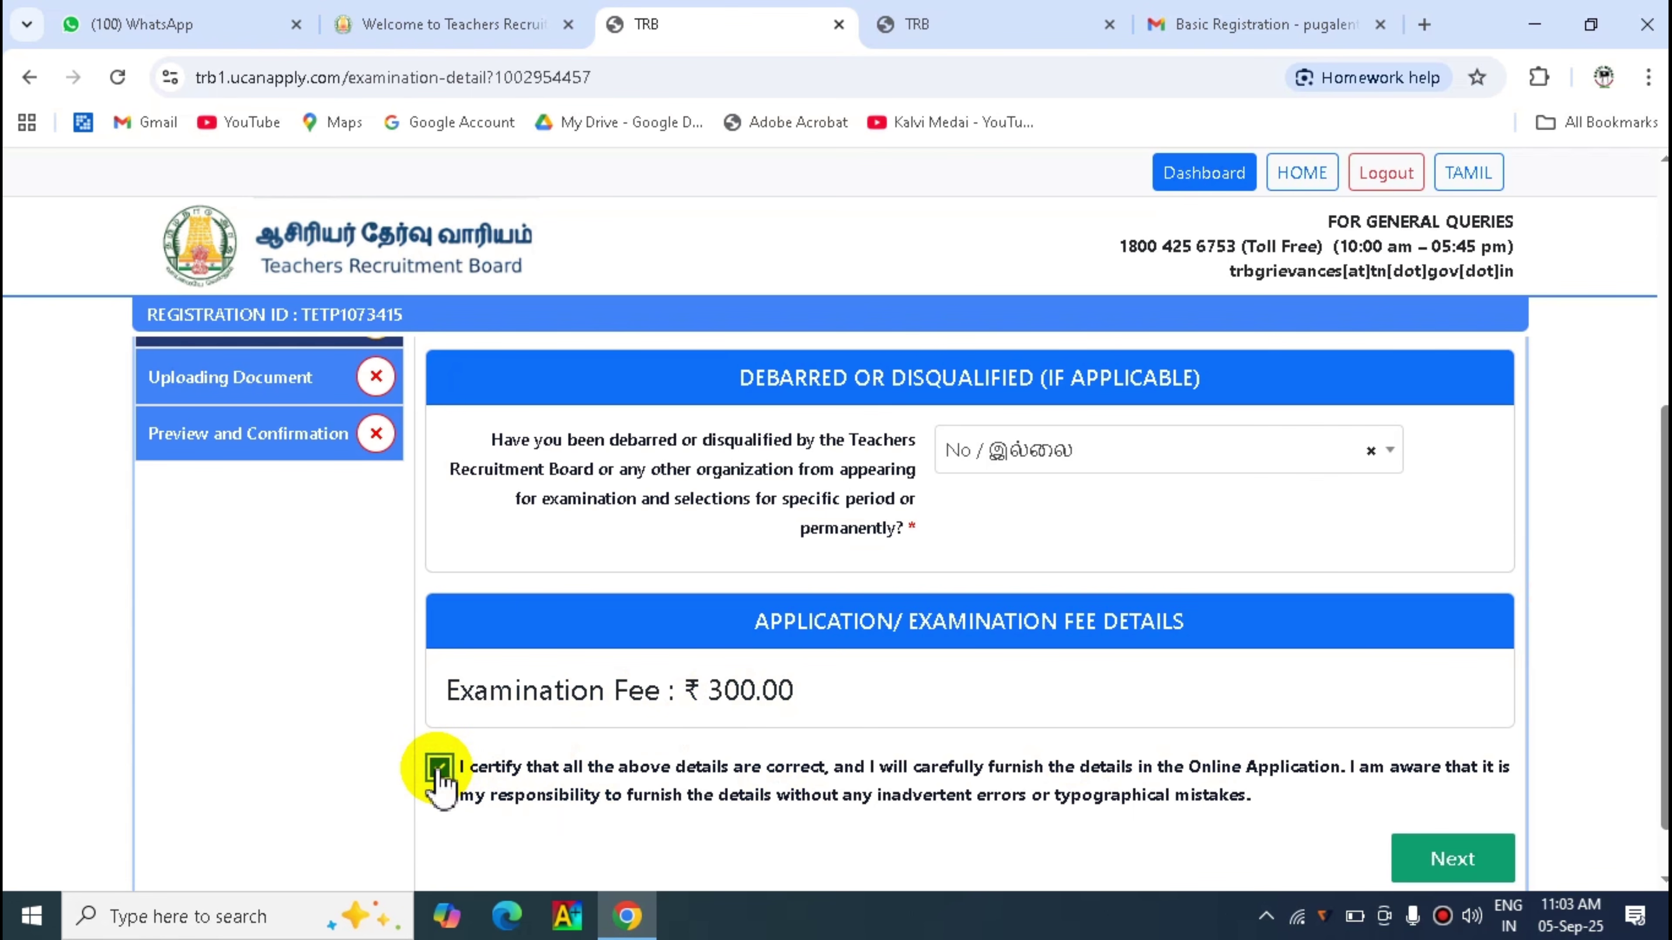
{"action": "scroll", "coordinate": [1658, 682], "scroll_direction": "down", "scroll_amount": 1}
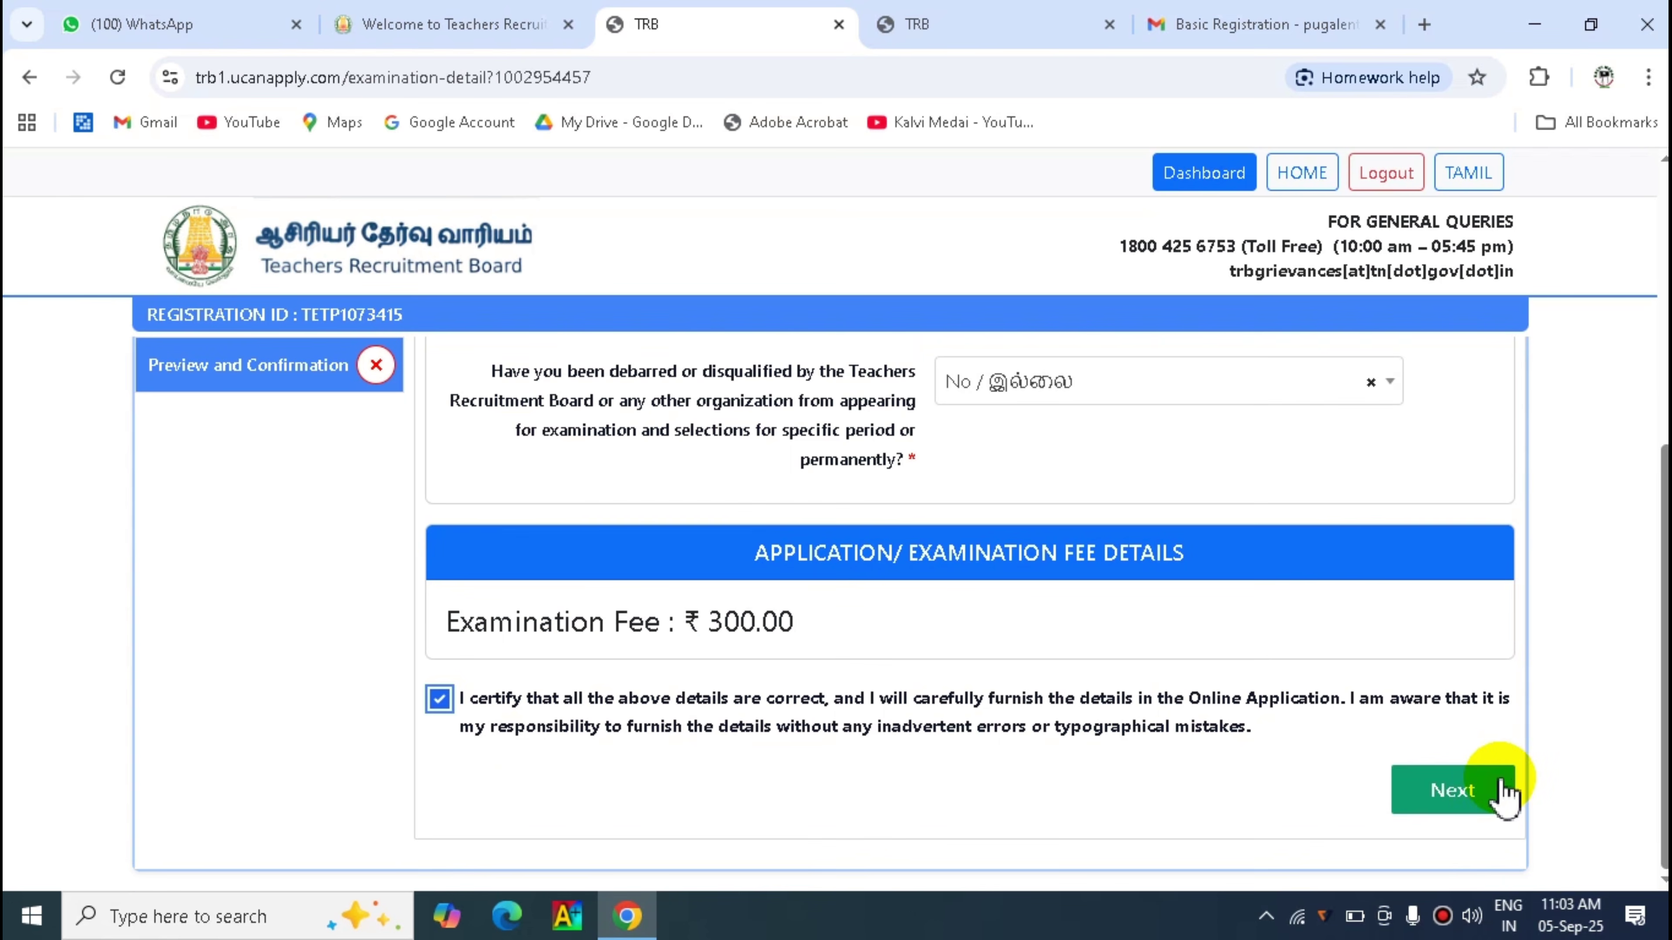
{"action": "left_click", "coordinate": [1454, 790]}
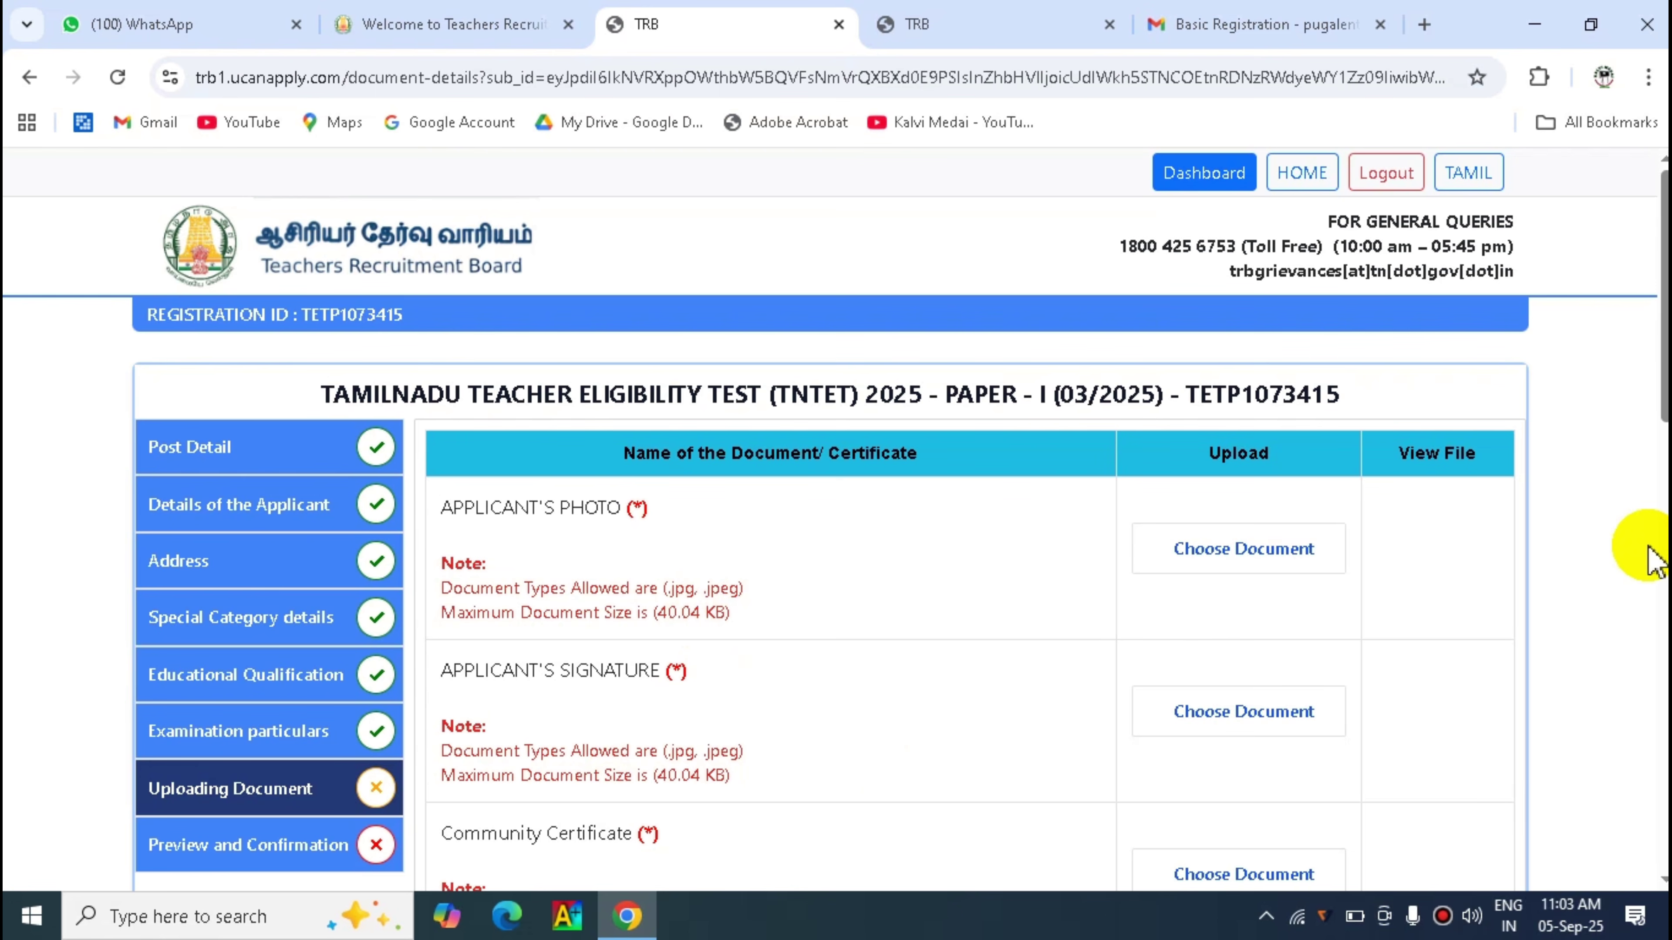
{"action": "scroll", "coordinate": [823, 612], "scroll_direction": "down", "scroll_amount": 4}
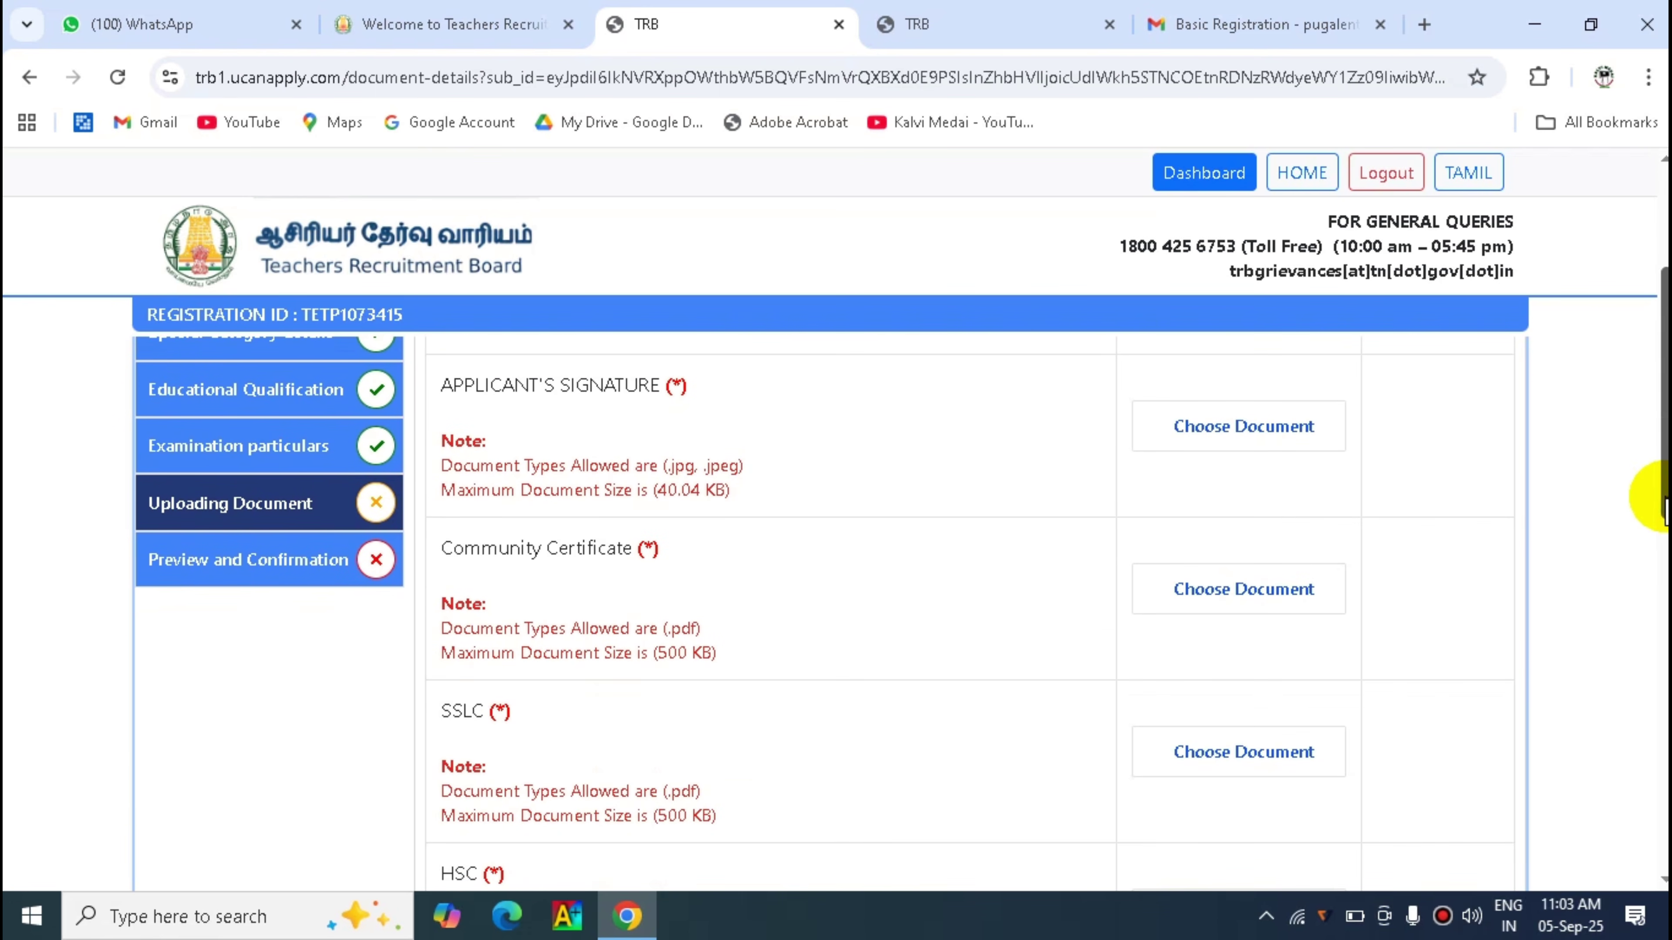
{"action": "left_click_drag", "start_coordinate": [1665, 495], "coordinate": [1665, 675]}
{"action": "scroll", "coordinate": [1665, 675], "scroll_direction": "down", "scroll_amount": 5}
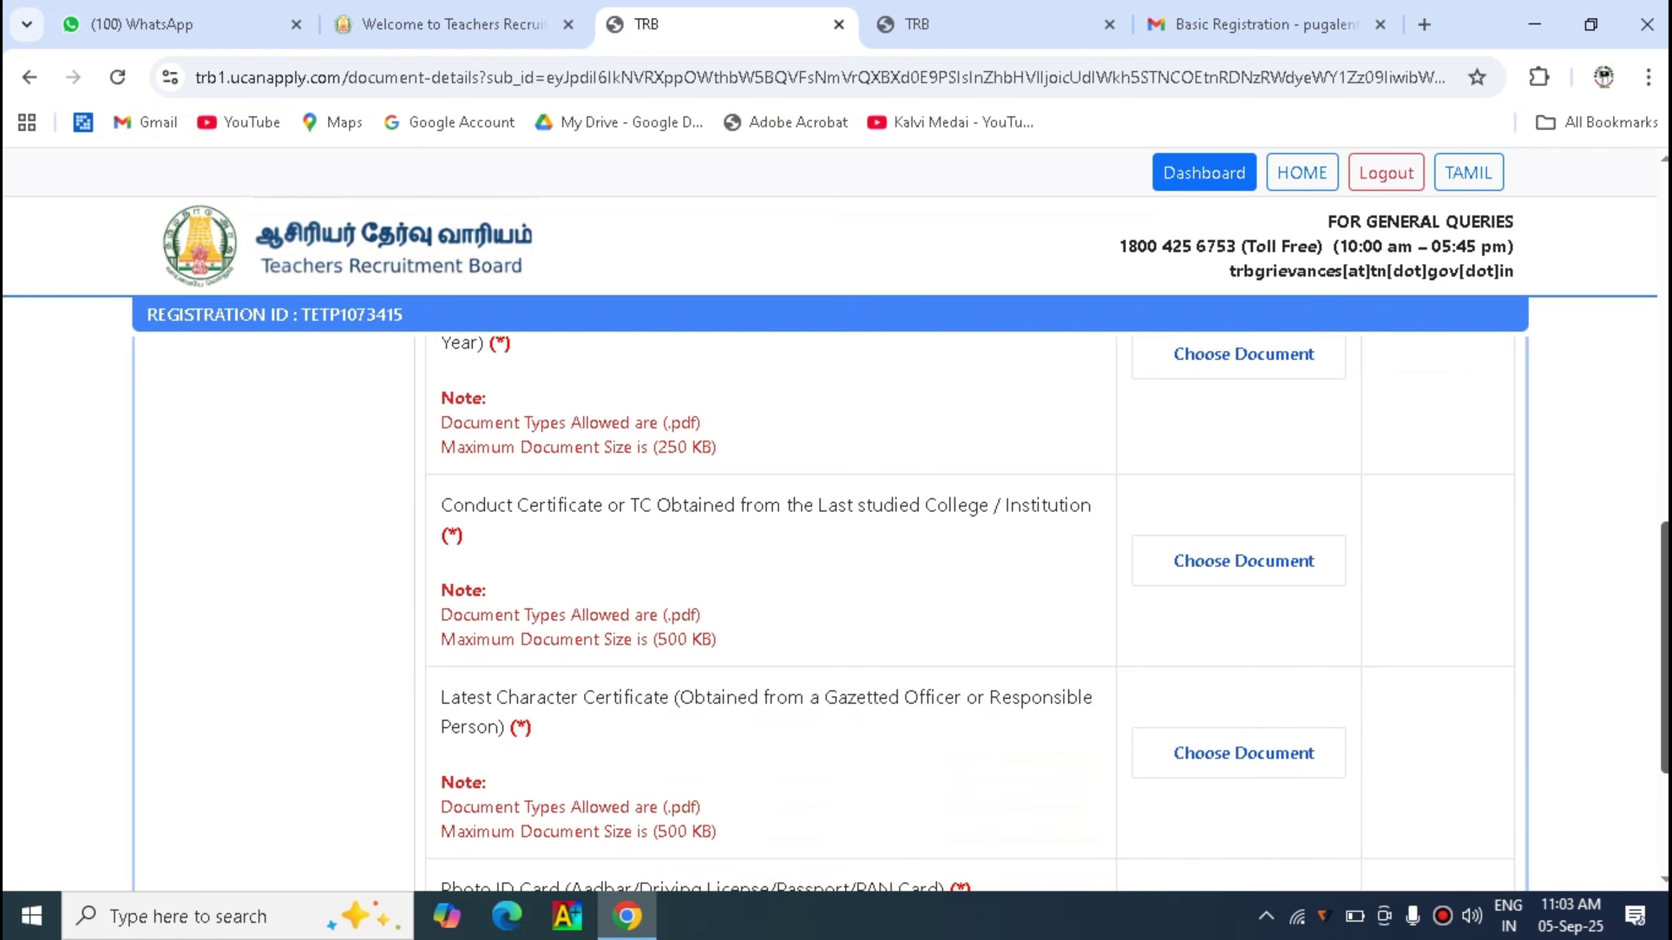
{"action": "scroll", "coordinate": [967, 612], "scroll_direction": "down", "scroll_amount": 3}
{"action": "scroll", "coordinate": [967, 612], "scroll_direction": "up", "scroll_amount": 15}
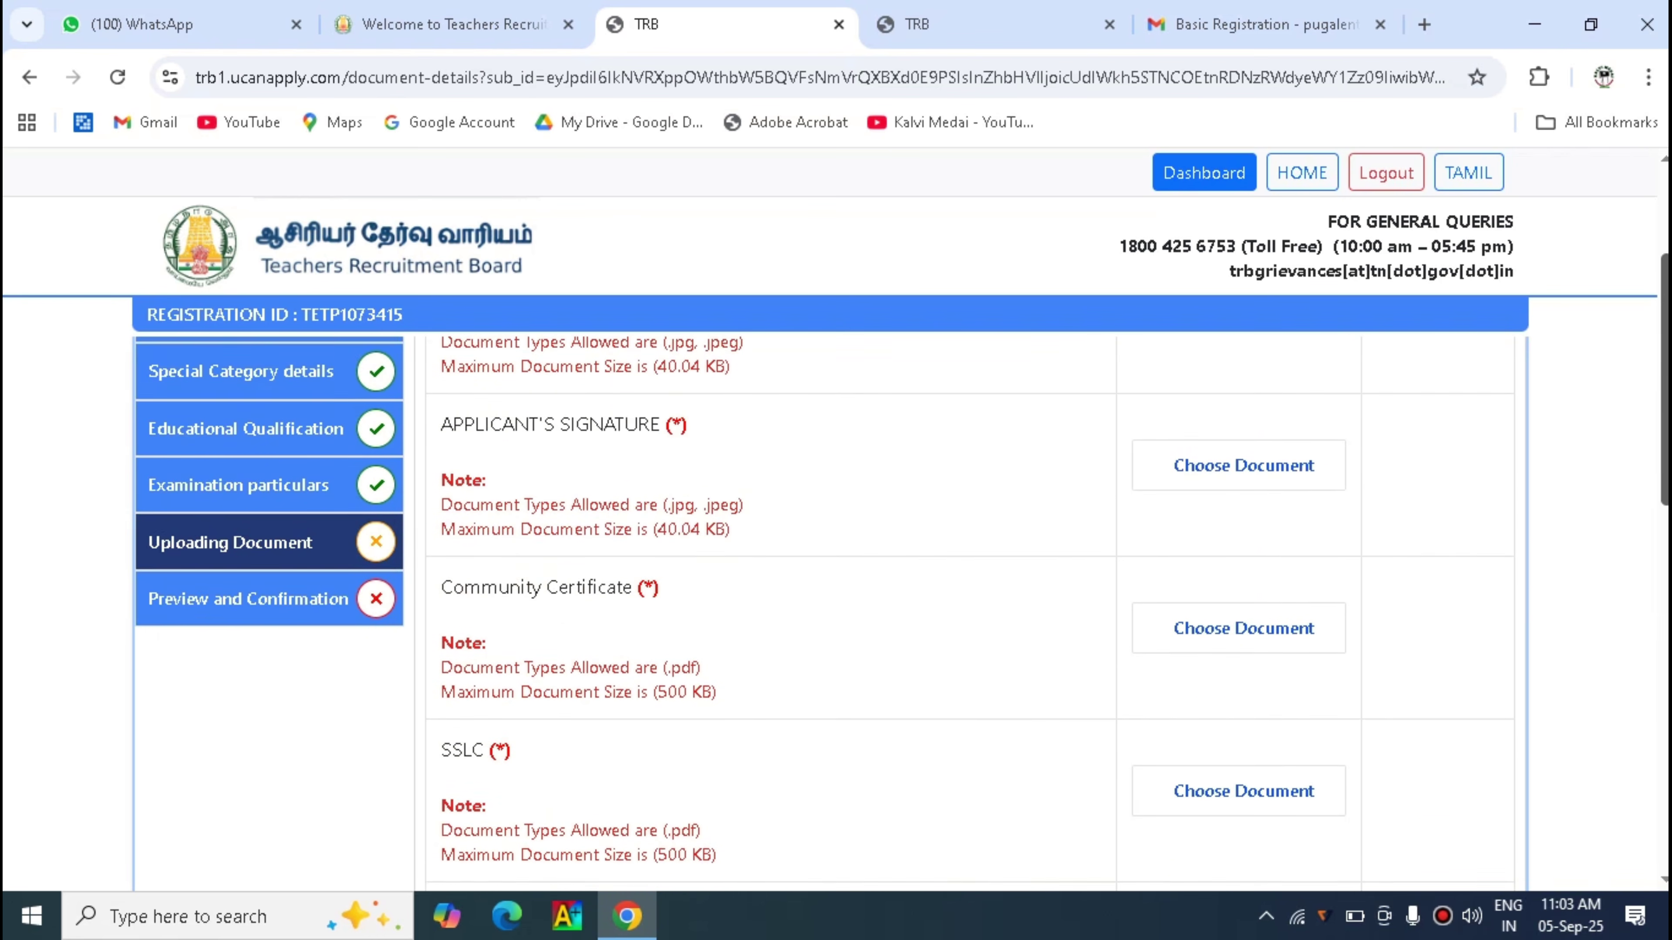
{"action": "scroll", "coordinate": [901, 609], "scroll_direction": "down", "scroll_amount": 2}
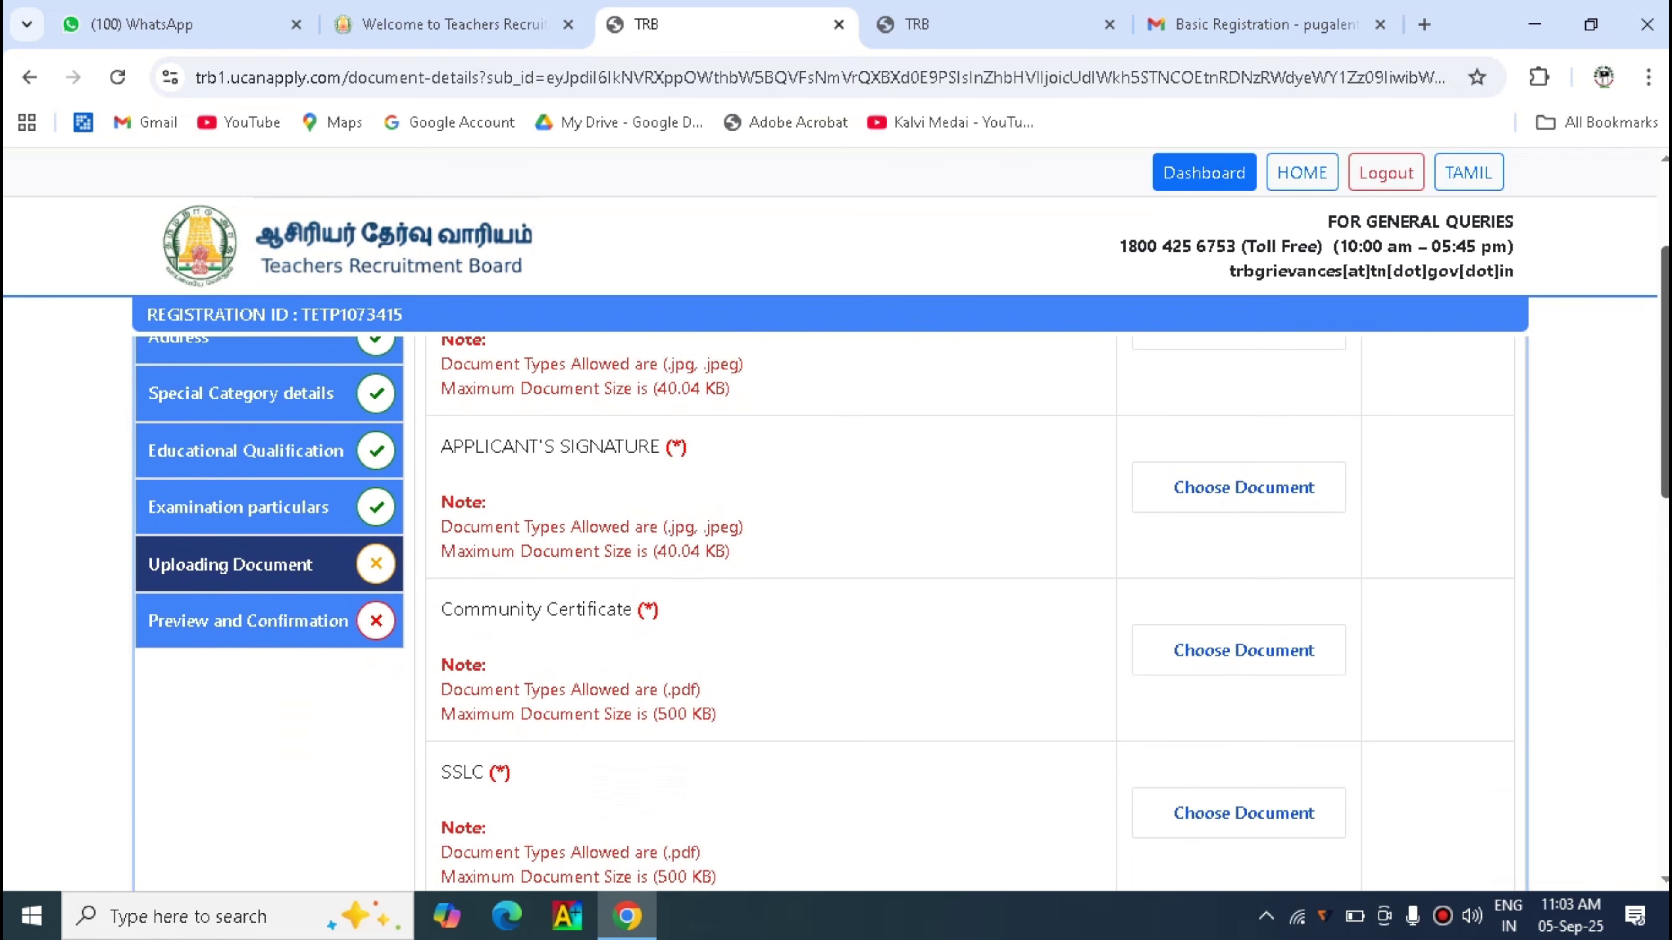
{"action": "left_click_drag", "start_coordinate": [1661, 484], "coordinate": [1656, 652]}
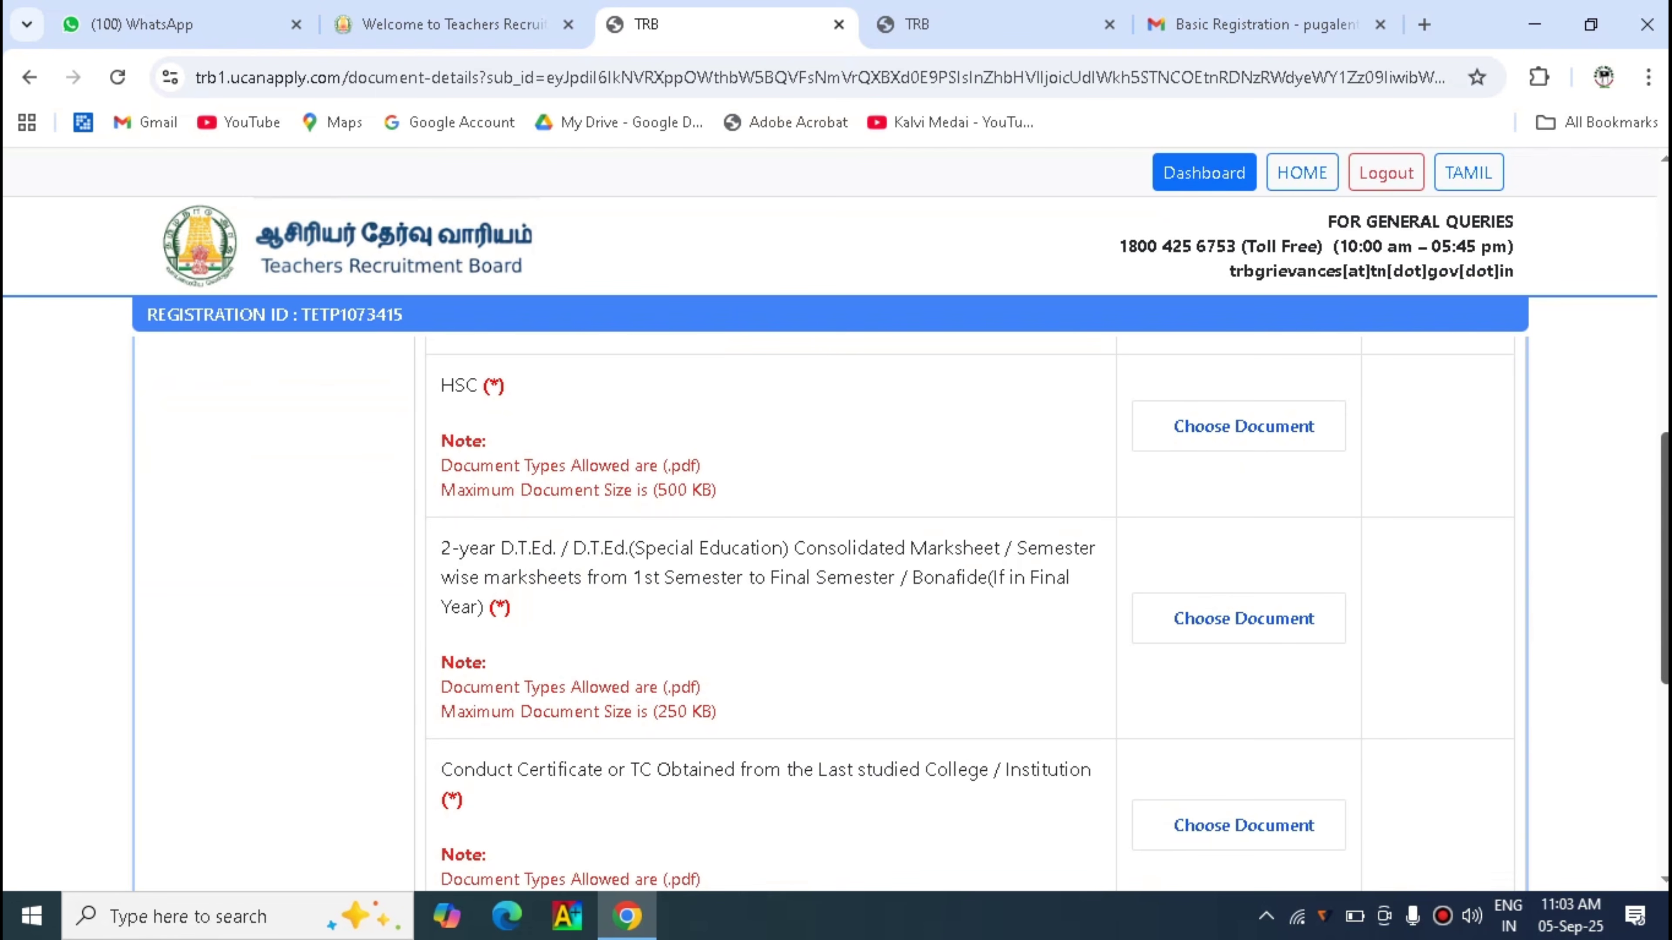
{"action": "left_click_drag", "start_coordinate": [1660, 615], "coordinate": [1657, 657]}
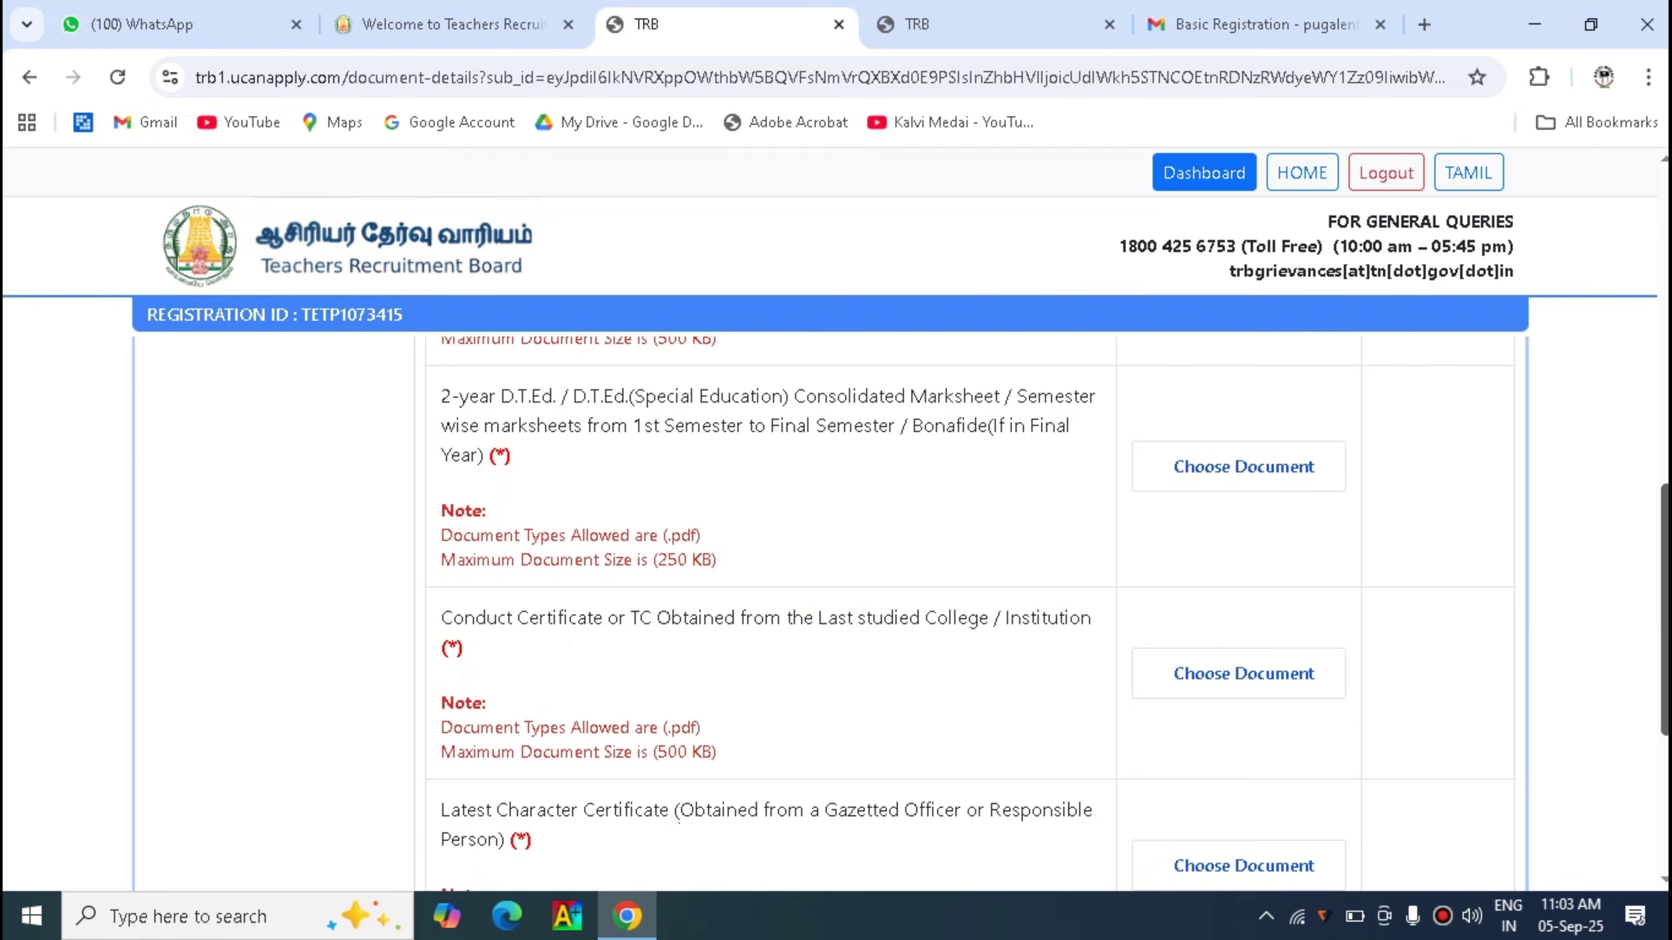
{"action": "left_click_drag", "start_coordinate": [1660, 620], "coordinate": [1661, 649]}
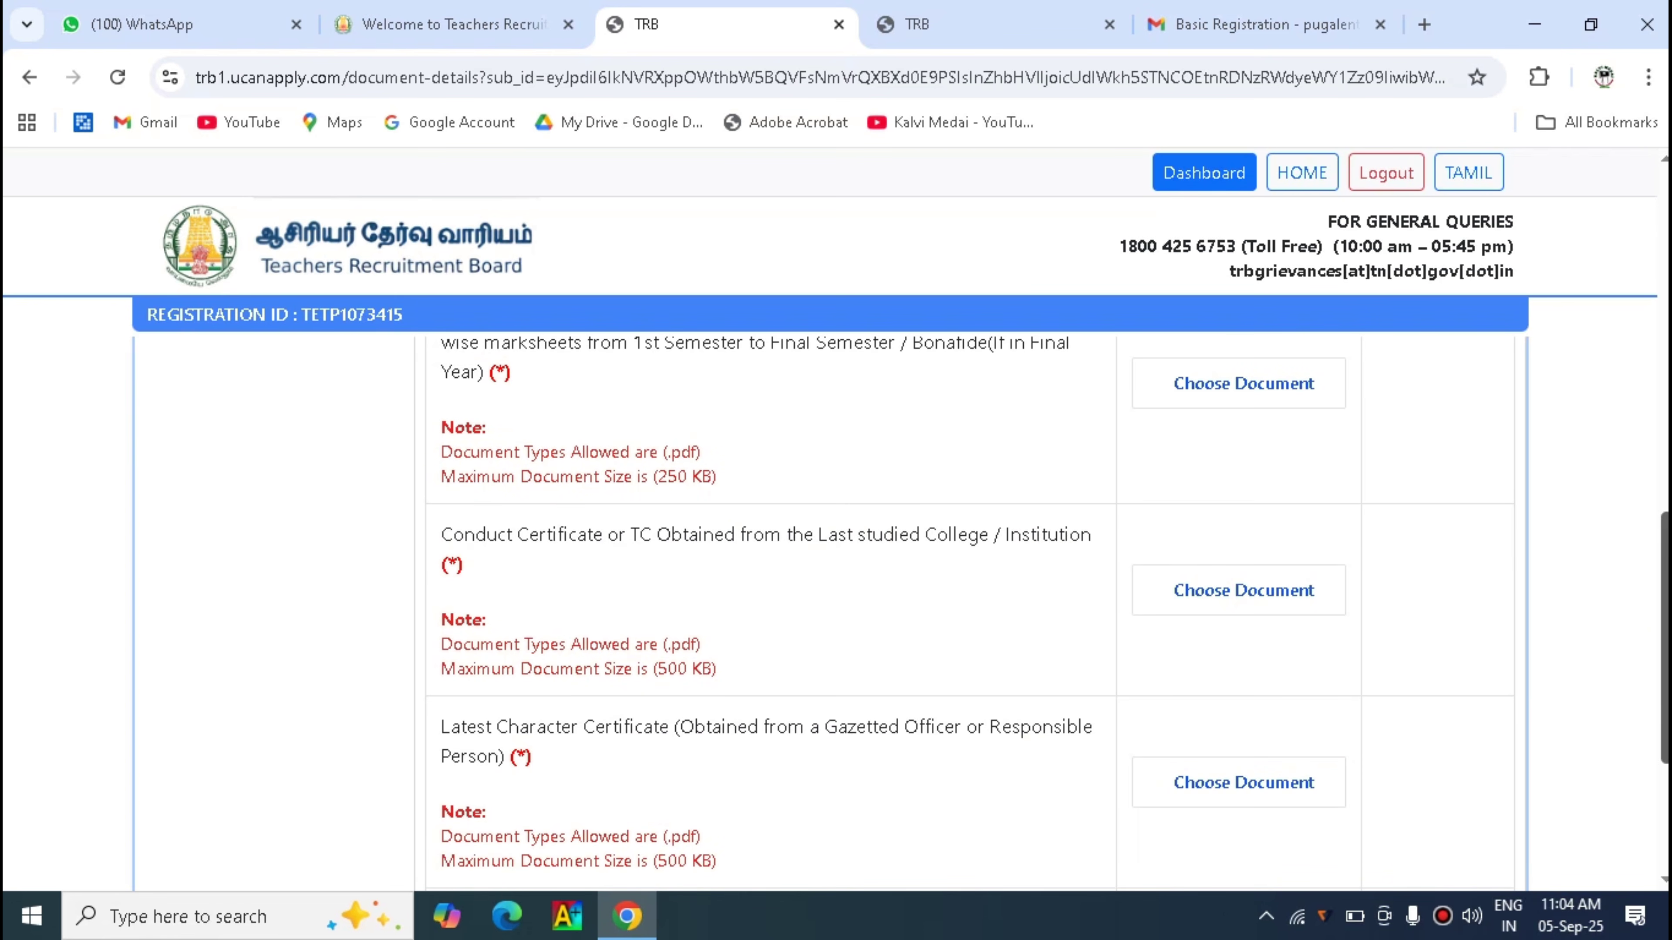
{"action": "scroll", "coordinate": [967, 613], "scroll_direction": "down", "scroll_amount": 4}
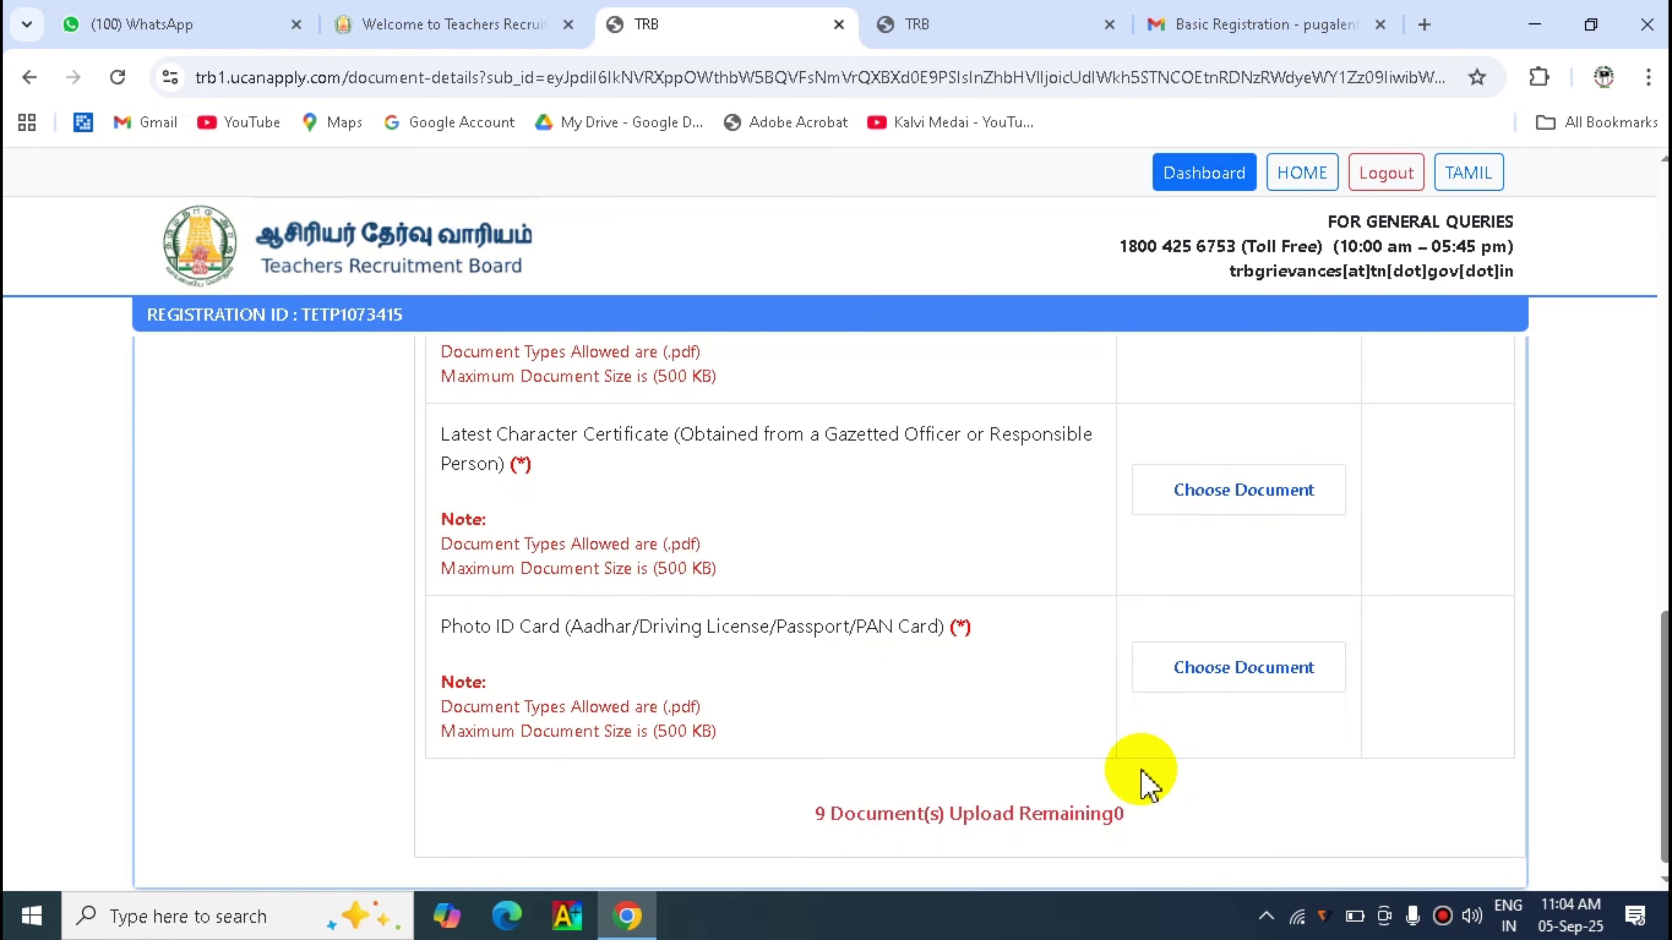
{"action": "scroll", "coordinate": [1661, 771], "scroll_direction": "down", "scroll_amount": 1}
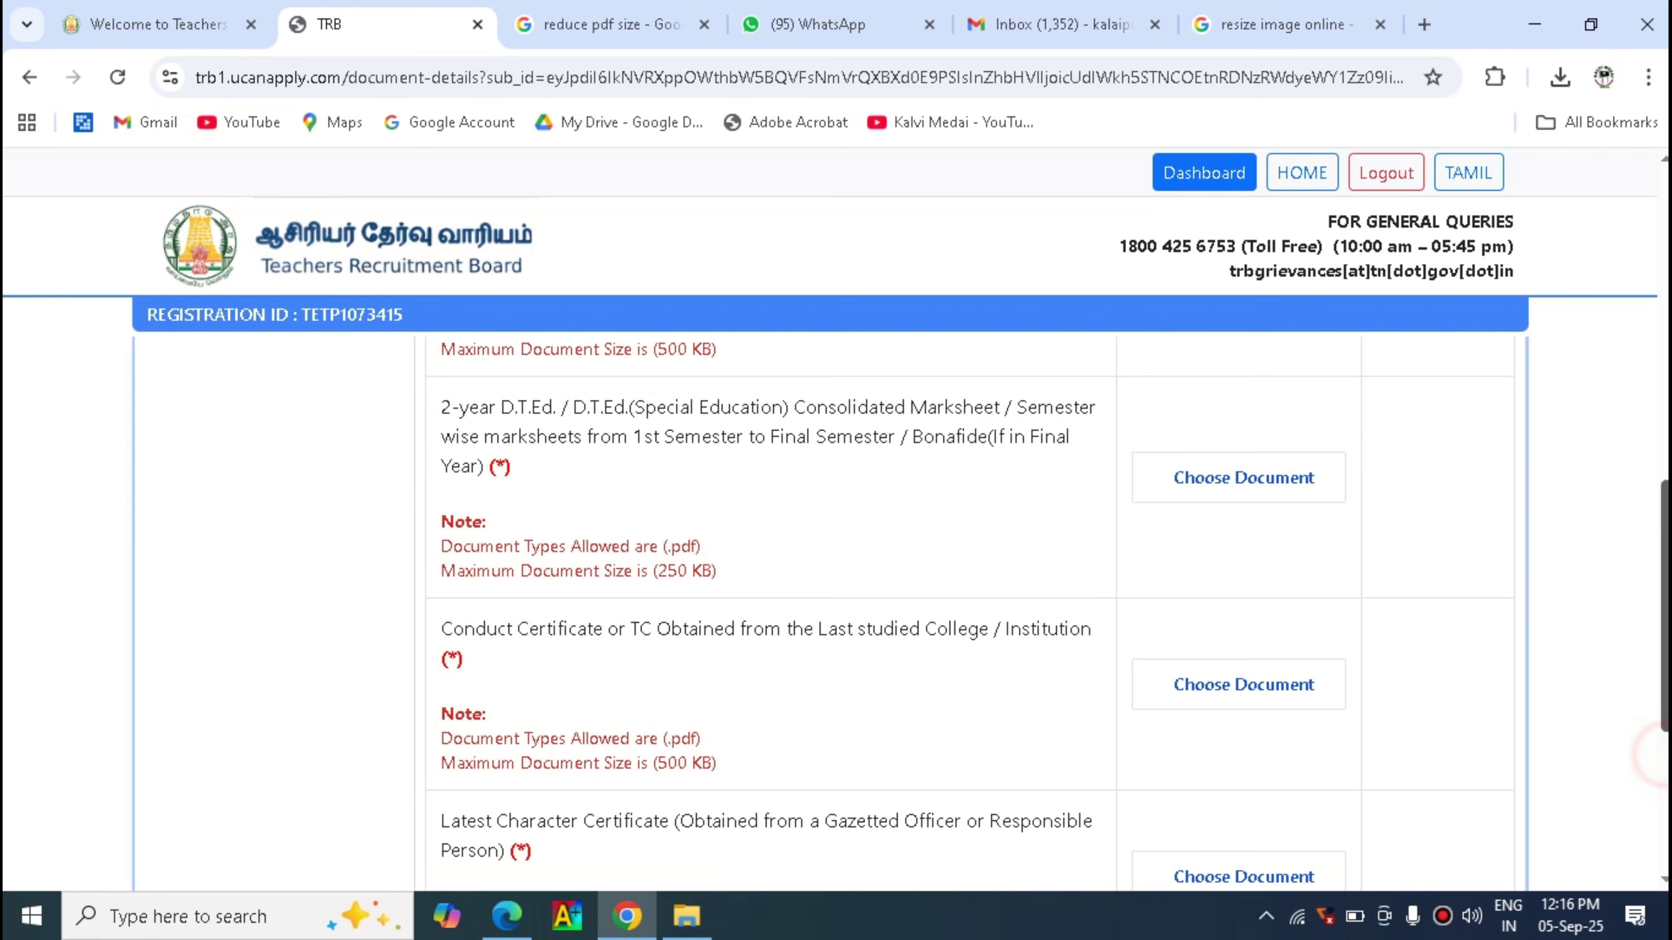
{"action": "scroll", "coordinate": [1652, 757], "scroll_direction": "up", "scroll_amount": 10}
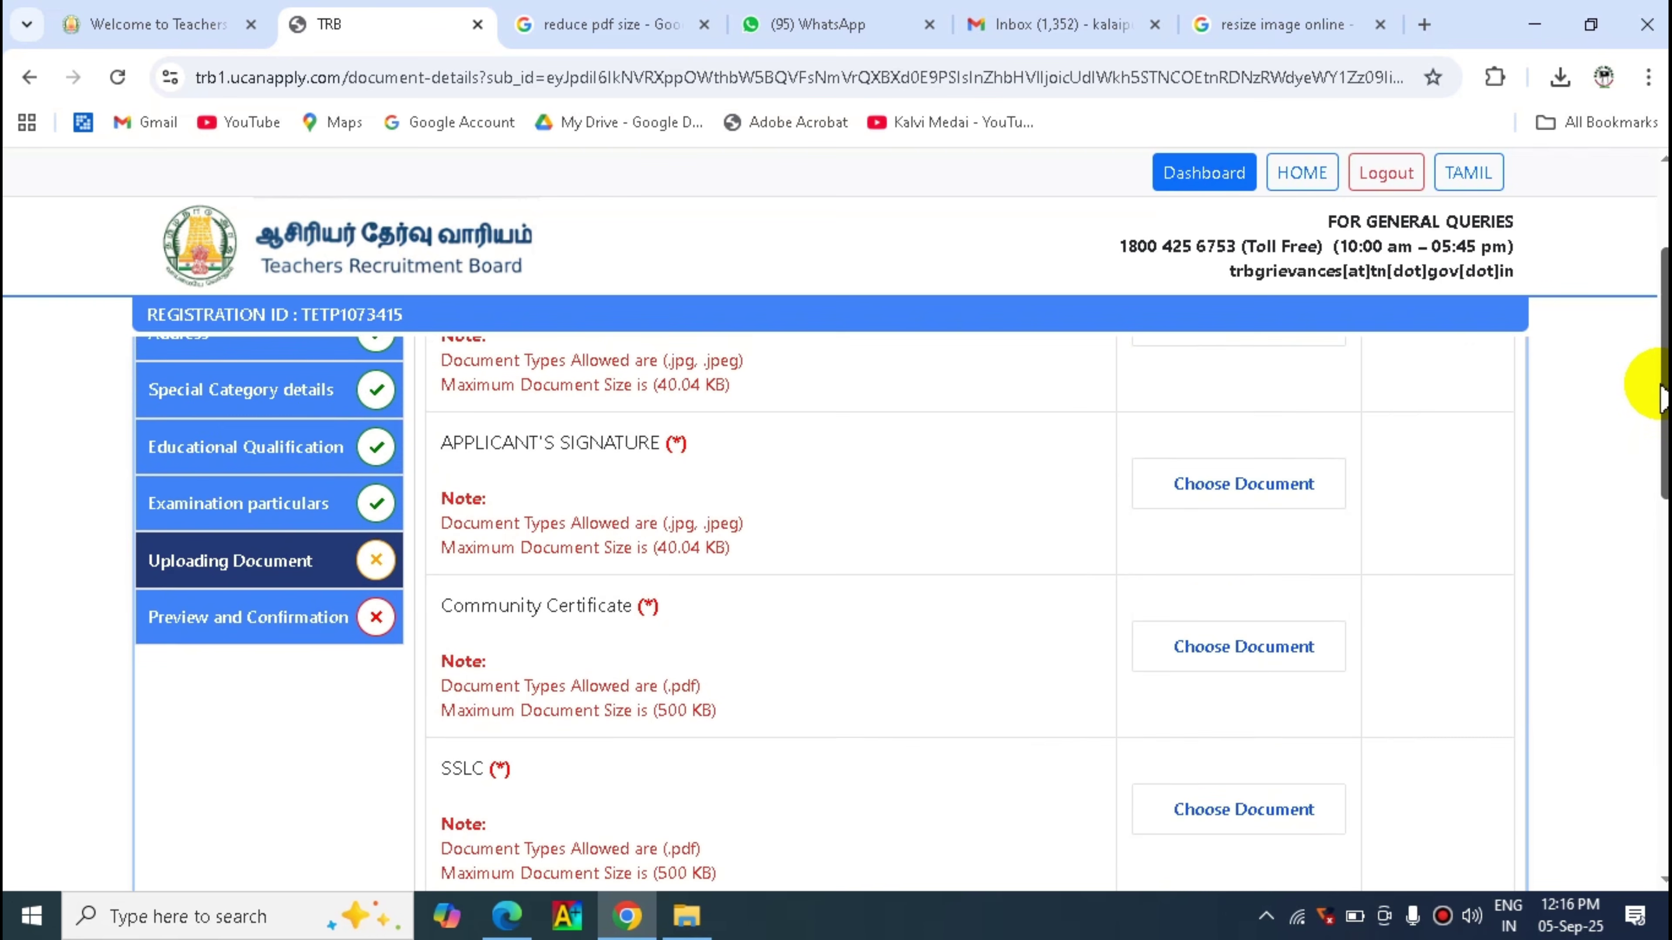
{"action": "left_click_drag", "start_coordinate": [1659, 396], "coordinate": [1659, 340]}
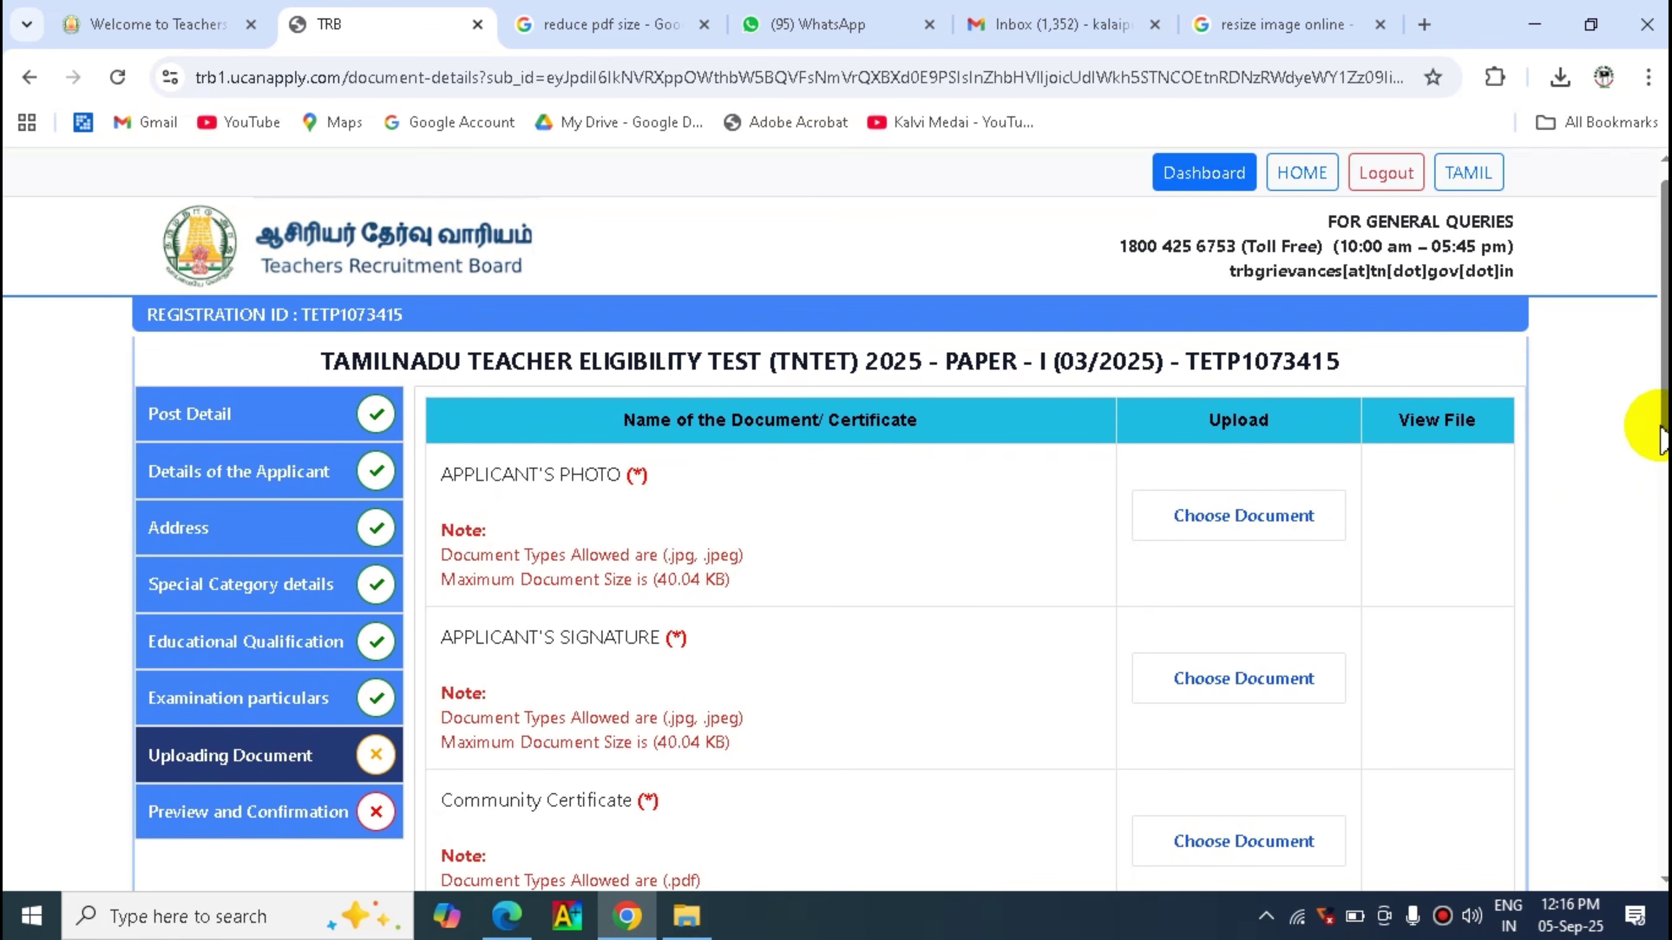
Open the WhatsApp self-chat with the saved certificate PDFs and photos, then go to Gmail
{"action": "left_click", "coordinate": [885, 24]}
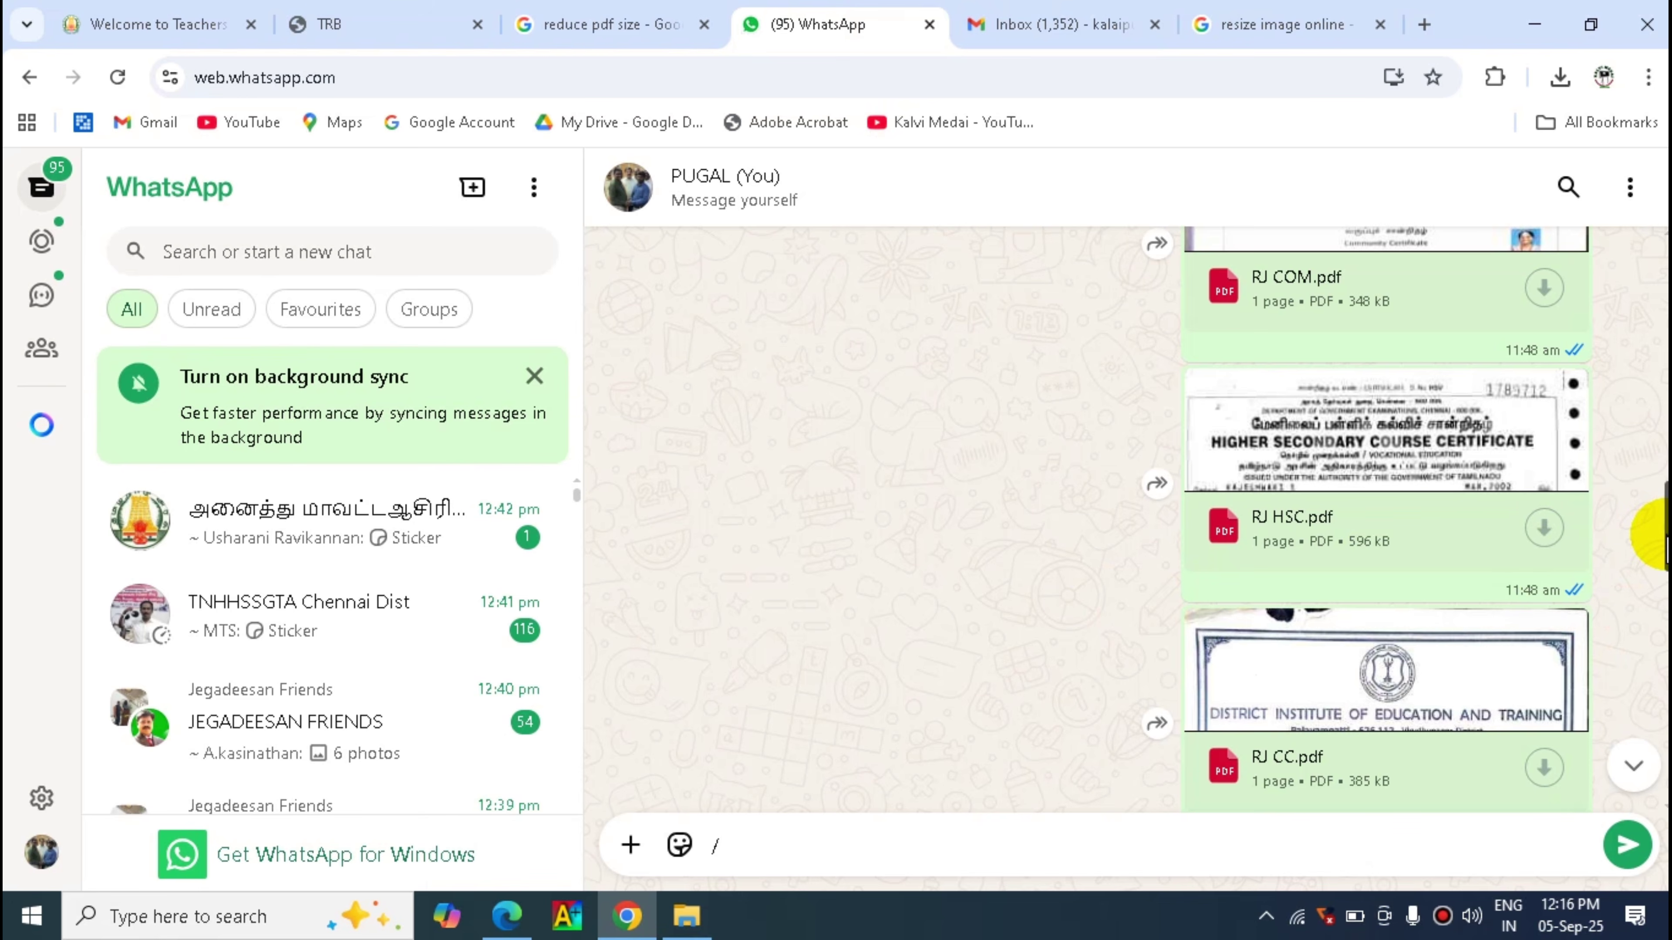
{"action": "left_click_drag", "start_coordinate": [1659, 534], "coordinate": [1623, 437]}
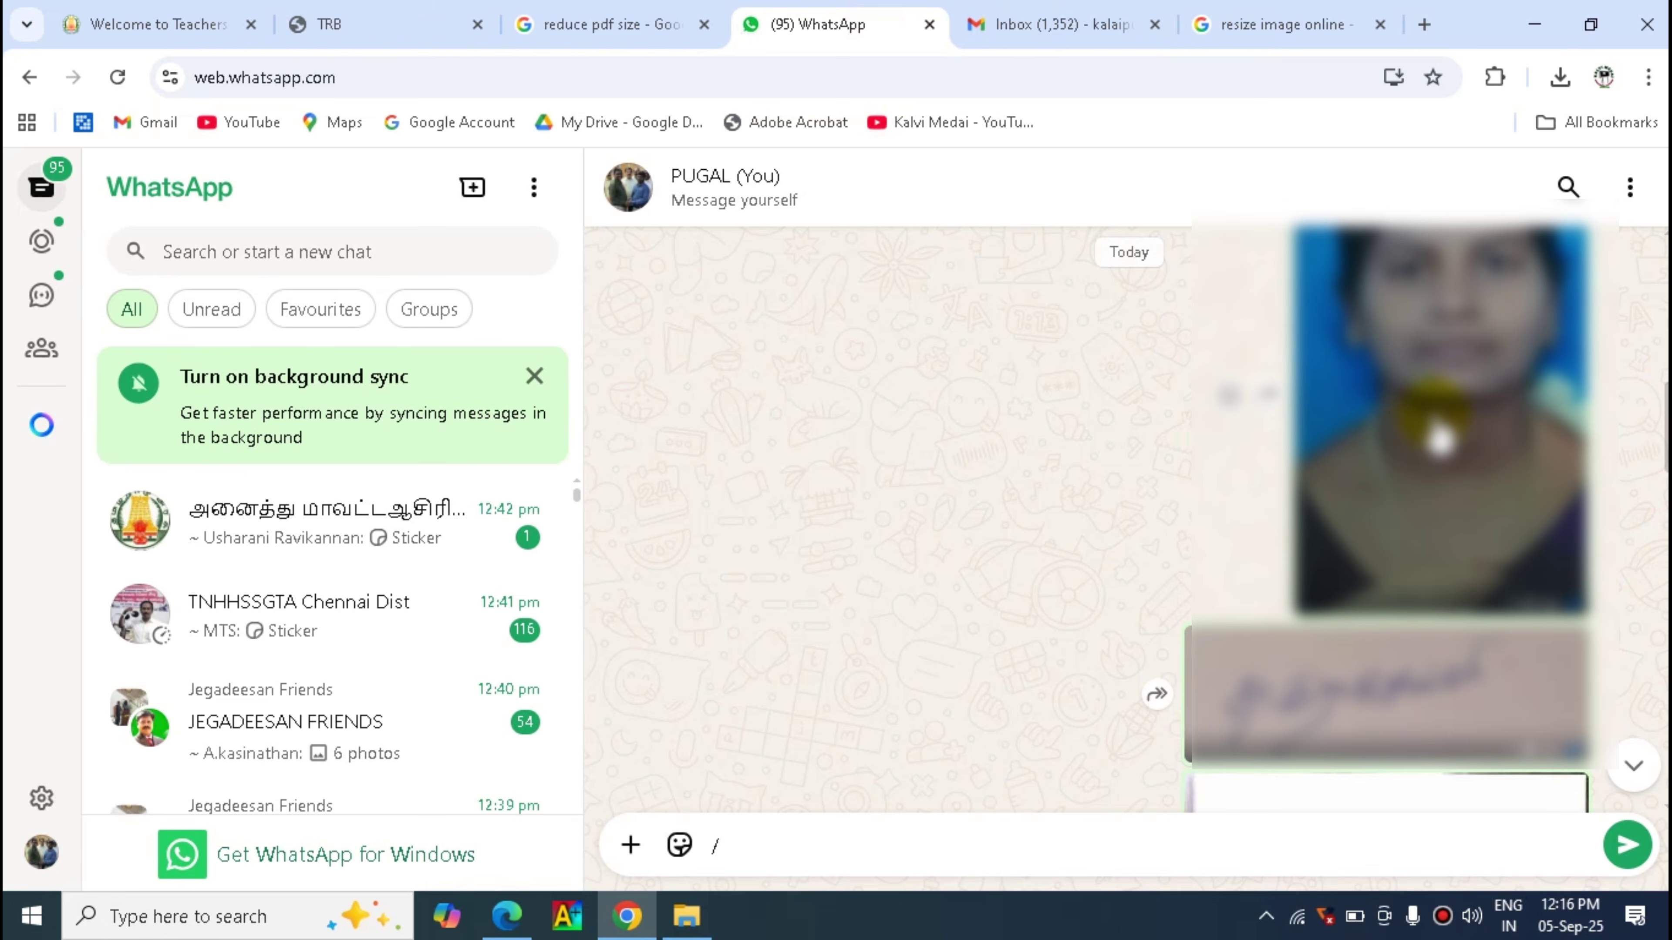
{"action": "right_click", "coordinate": [1442, 440]}
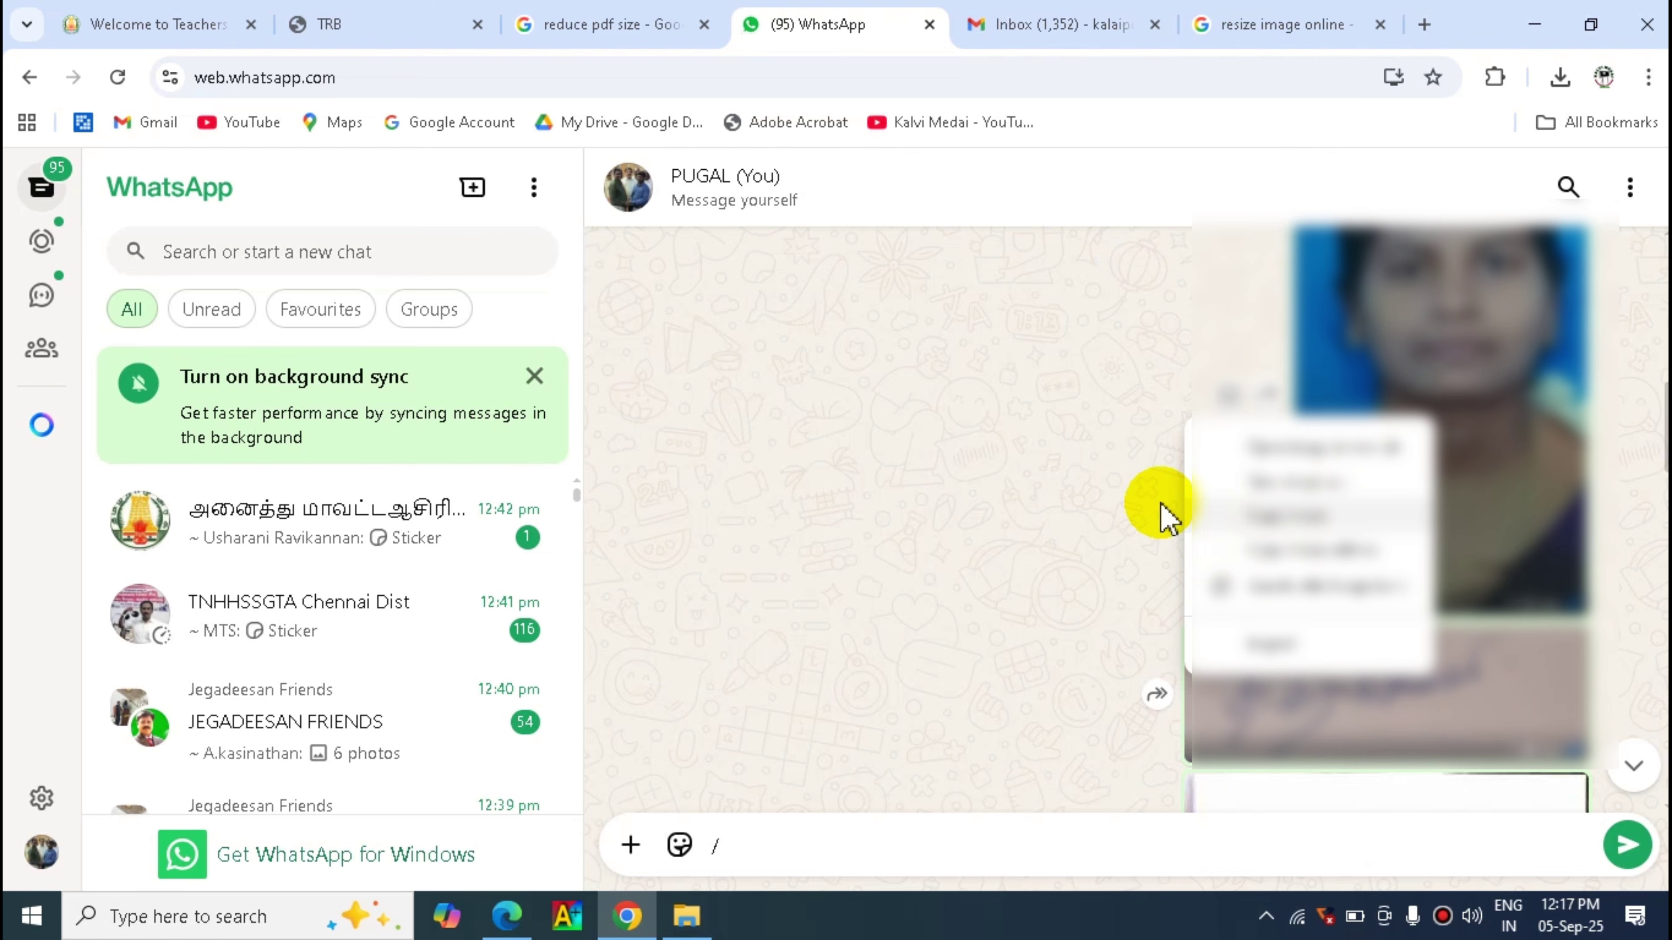
{"action": "left_click", "coordinate": [1024, 27]}
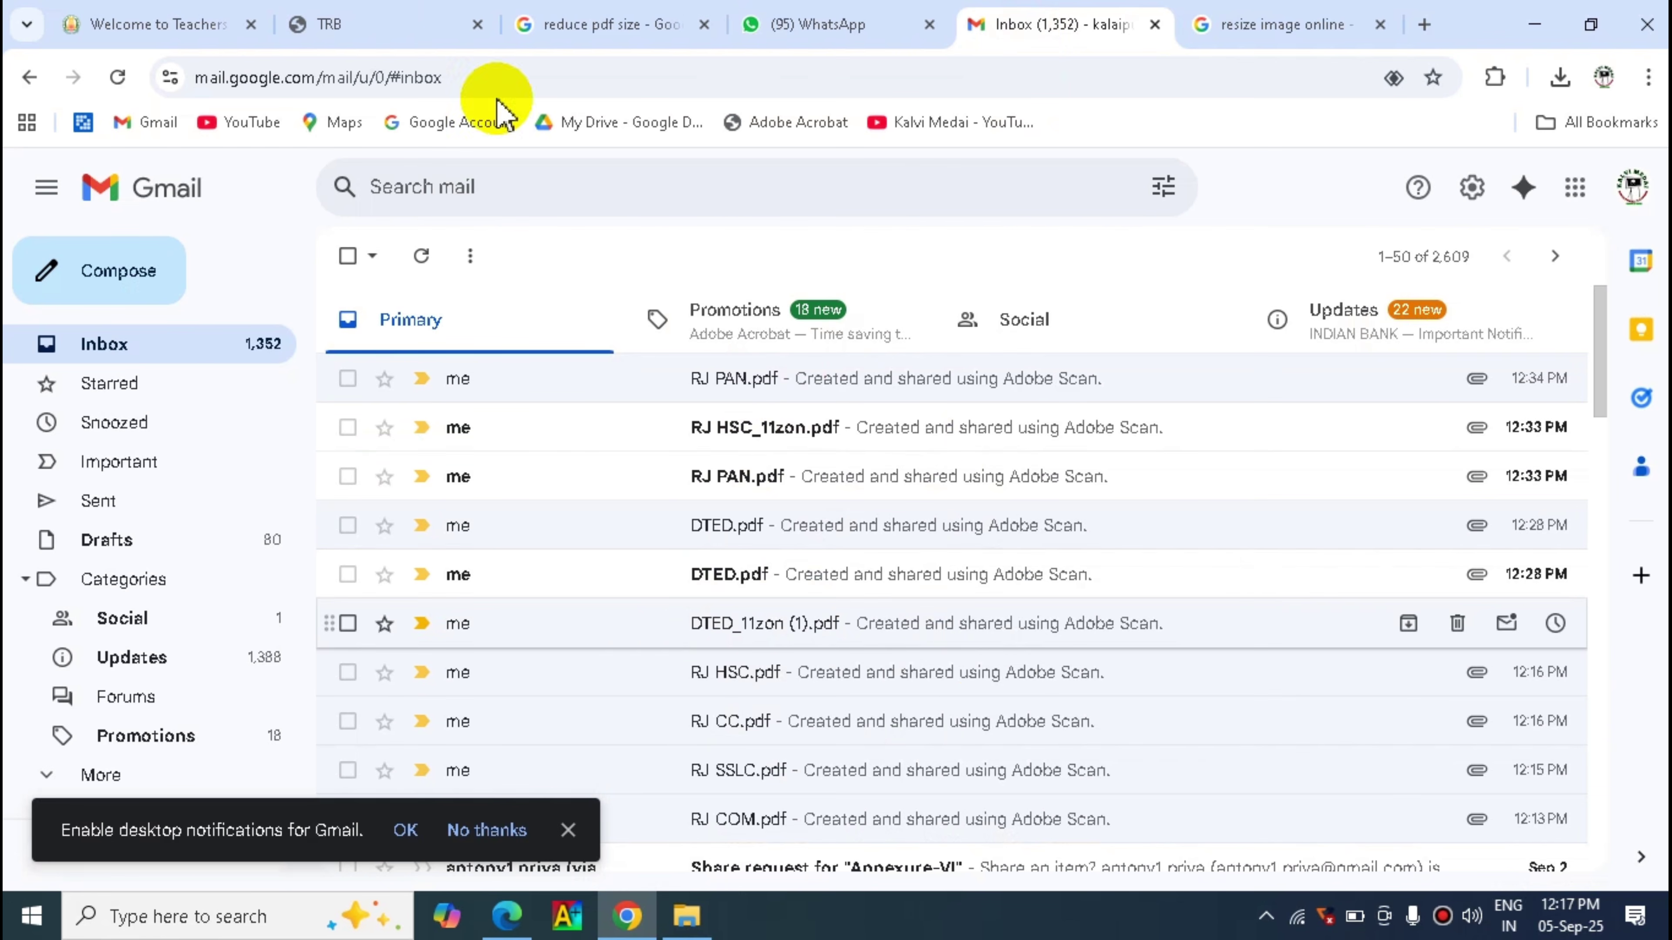
Return from Gmail to the TRB portal's Uploading Document page
{"action": "left_click", "coordinate": [339, 26]}
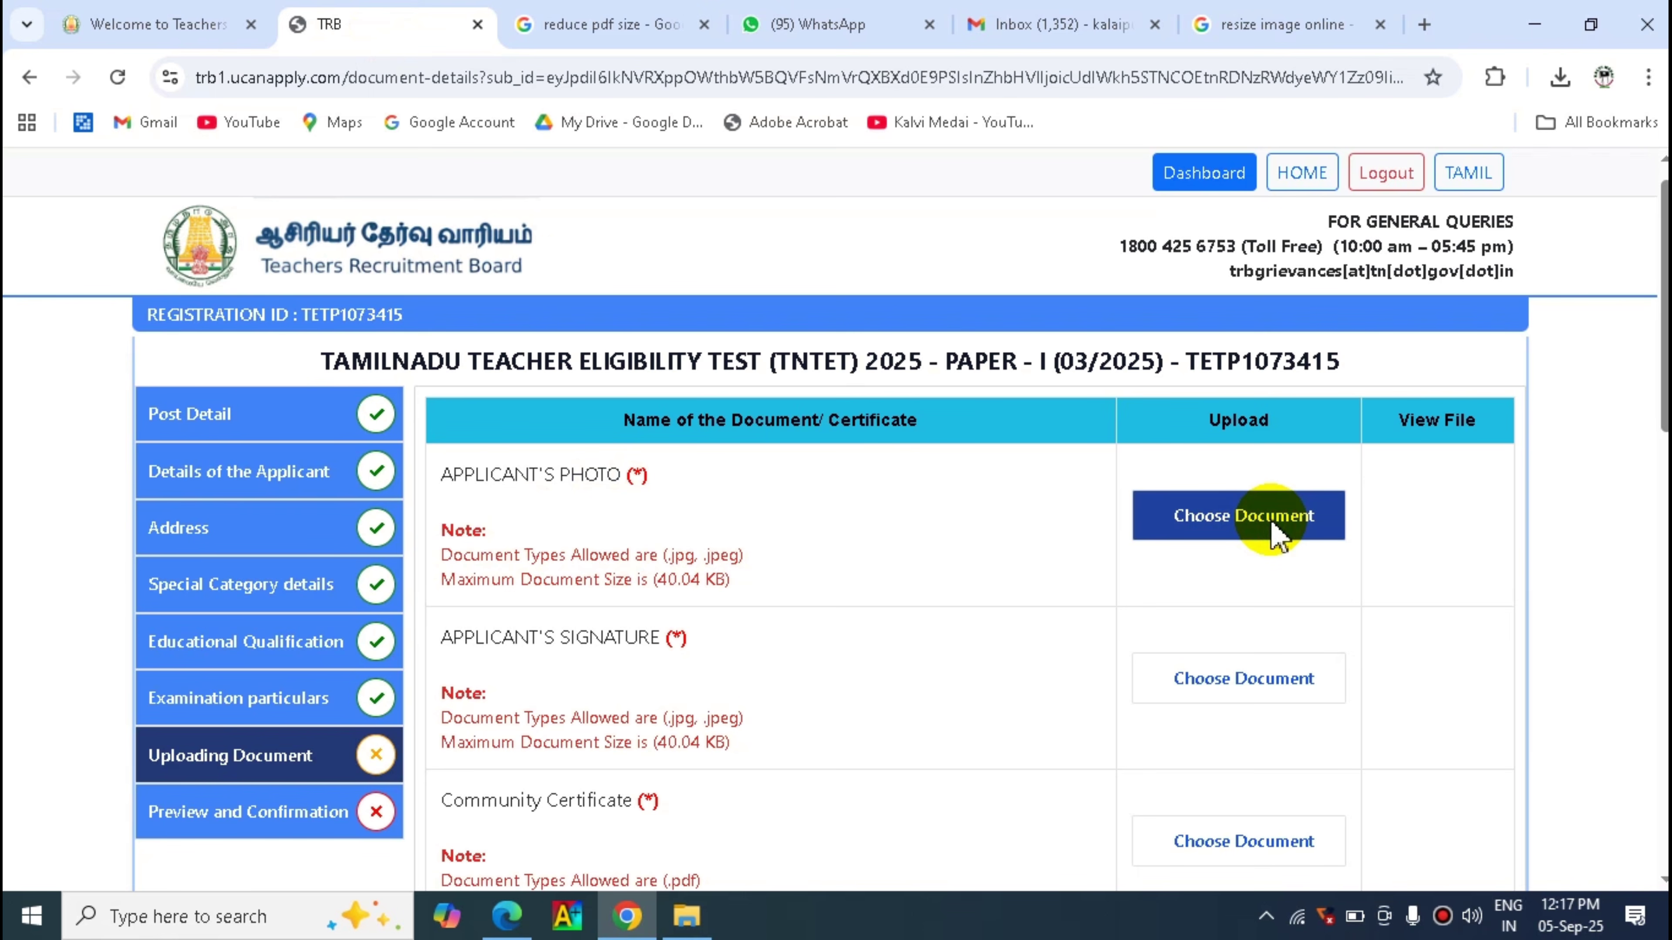
Upload 'rj photo' as the applicant's photo in the Applicant's Photo row
{"action": "left_click", "coordinate": [1228, 524]}
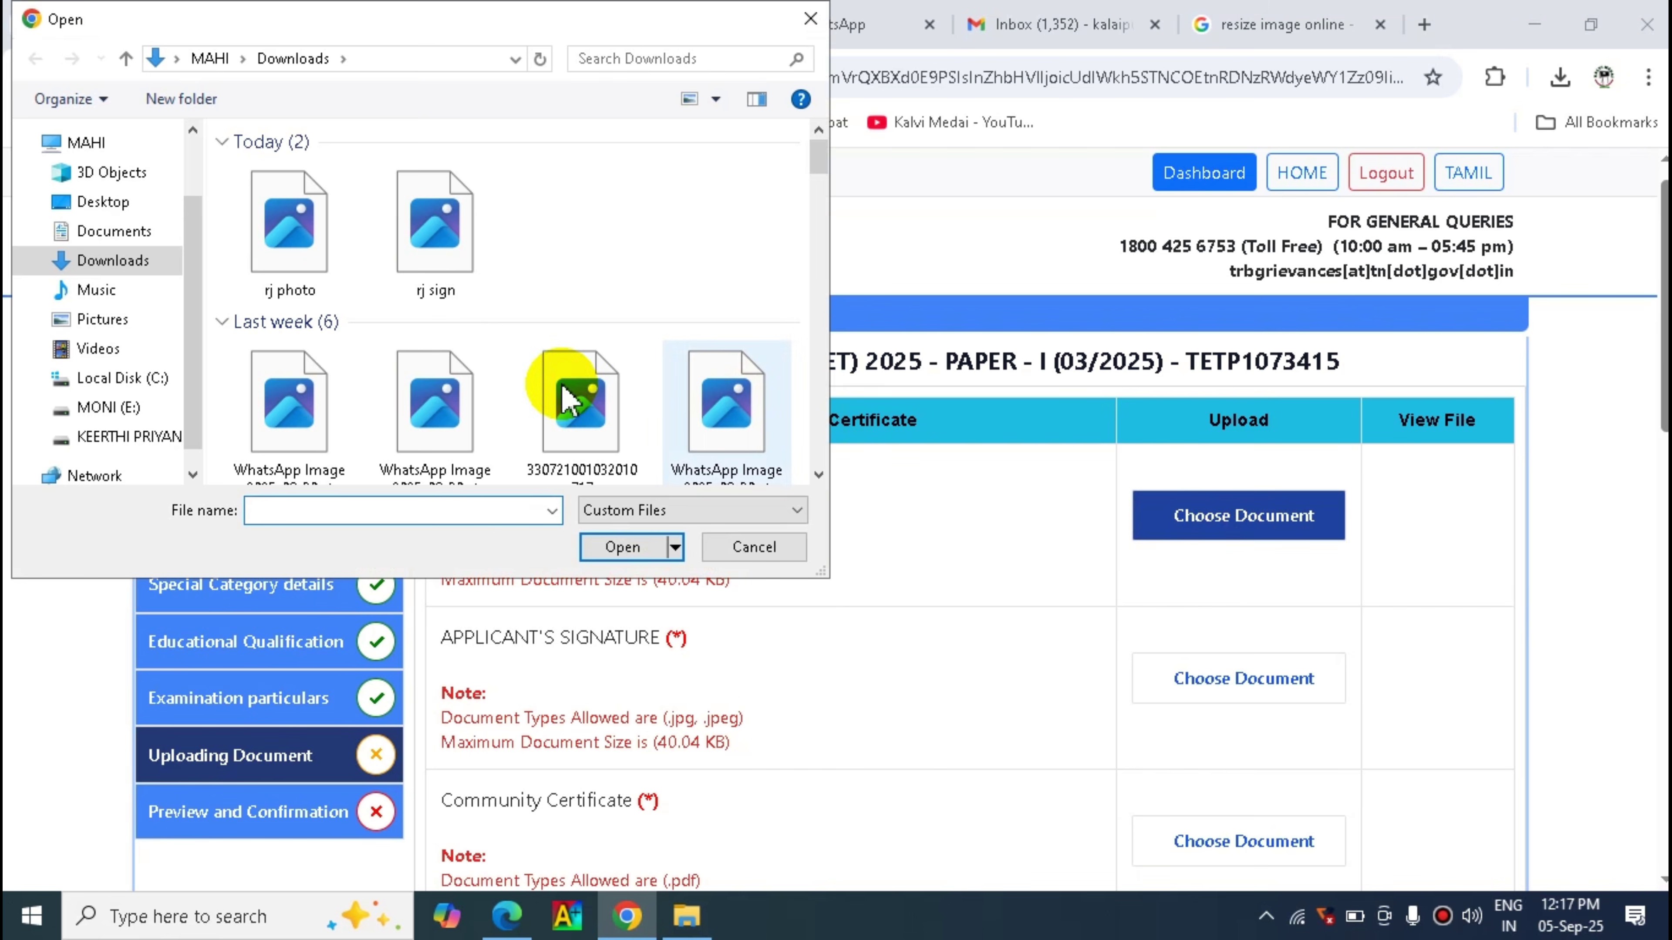
{"action": "left_click", "coordinate": [315, 231]}
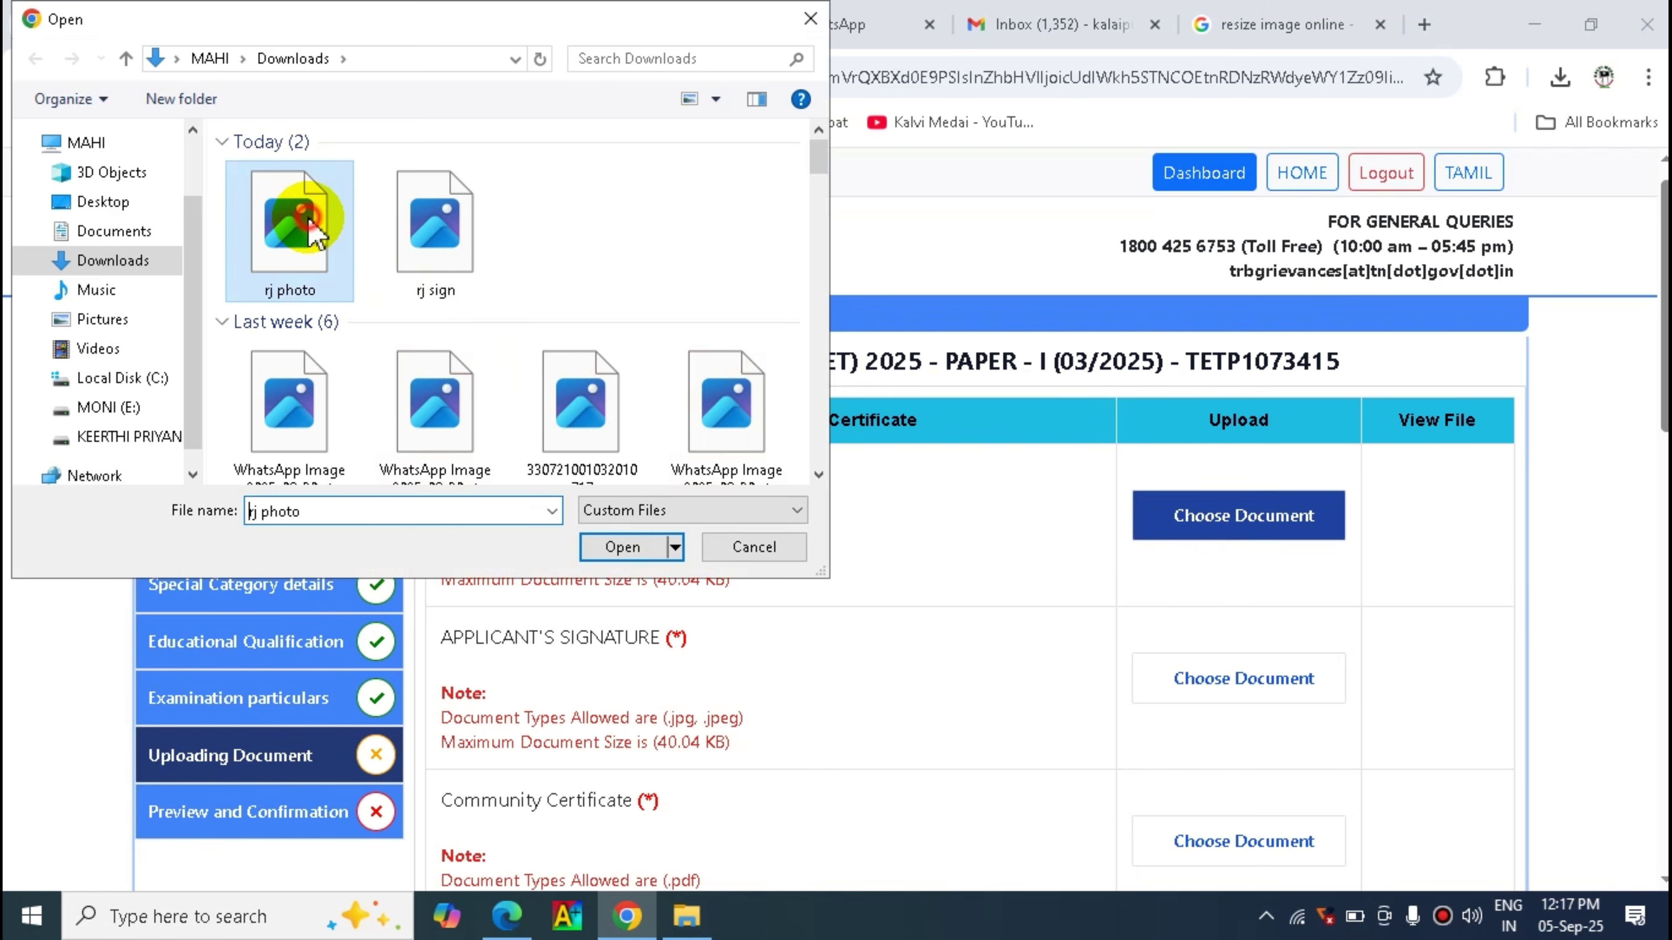
{"action": "left_click", "coordinate": [623, 547]}
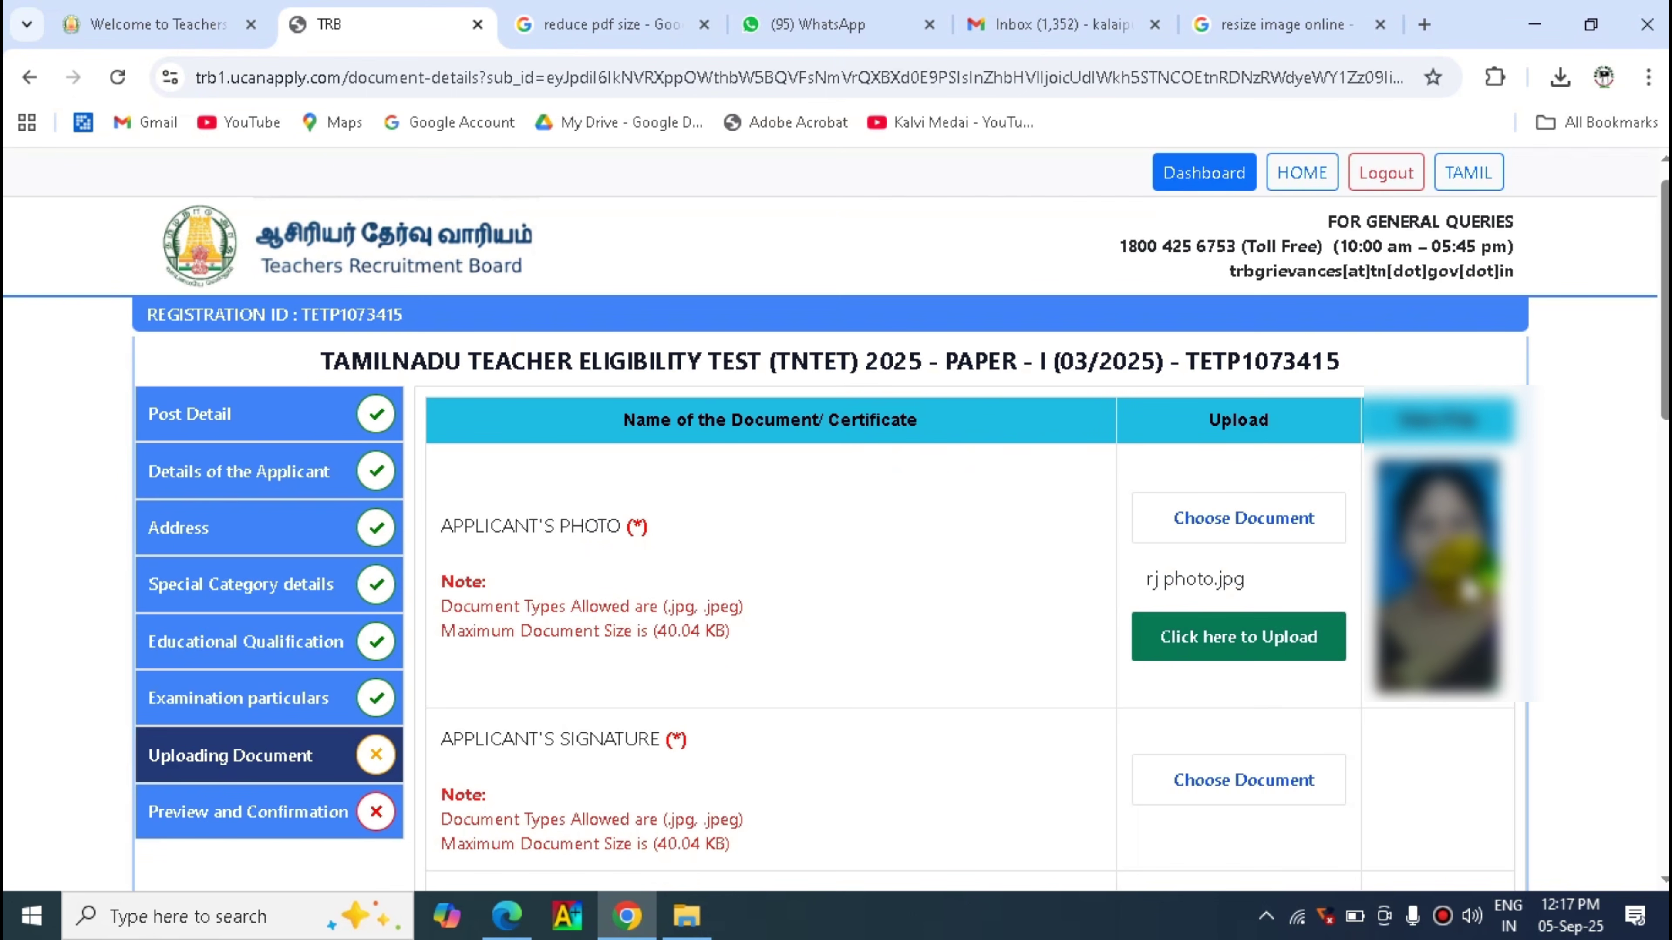
{"action": "left_click", "coordinate": [1245, 643]}
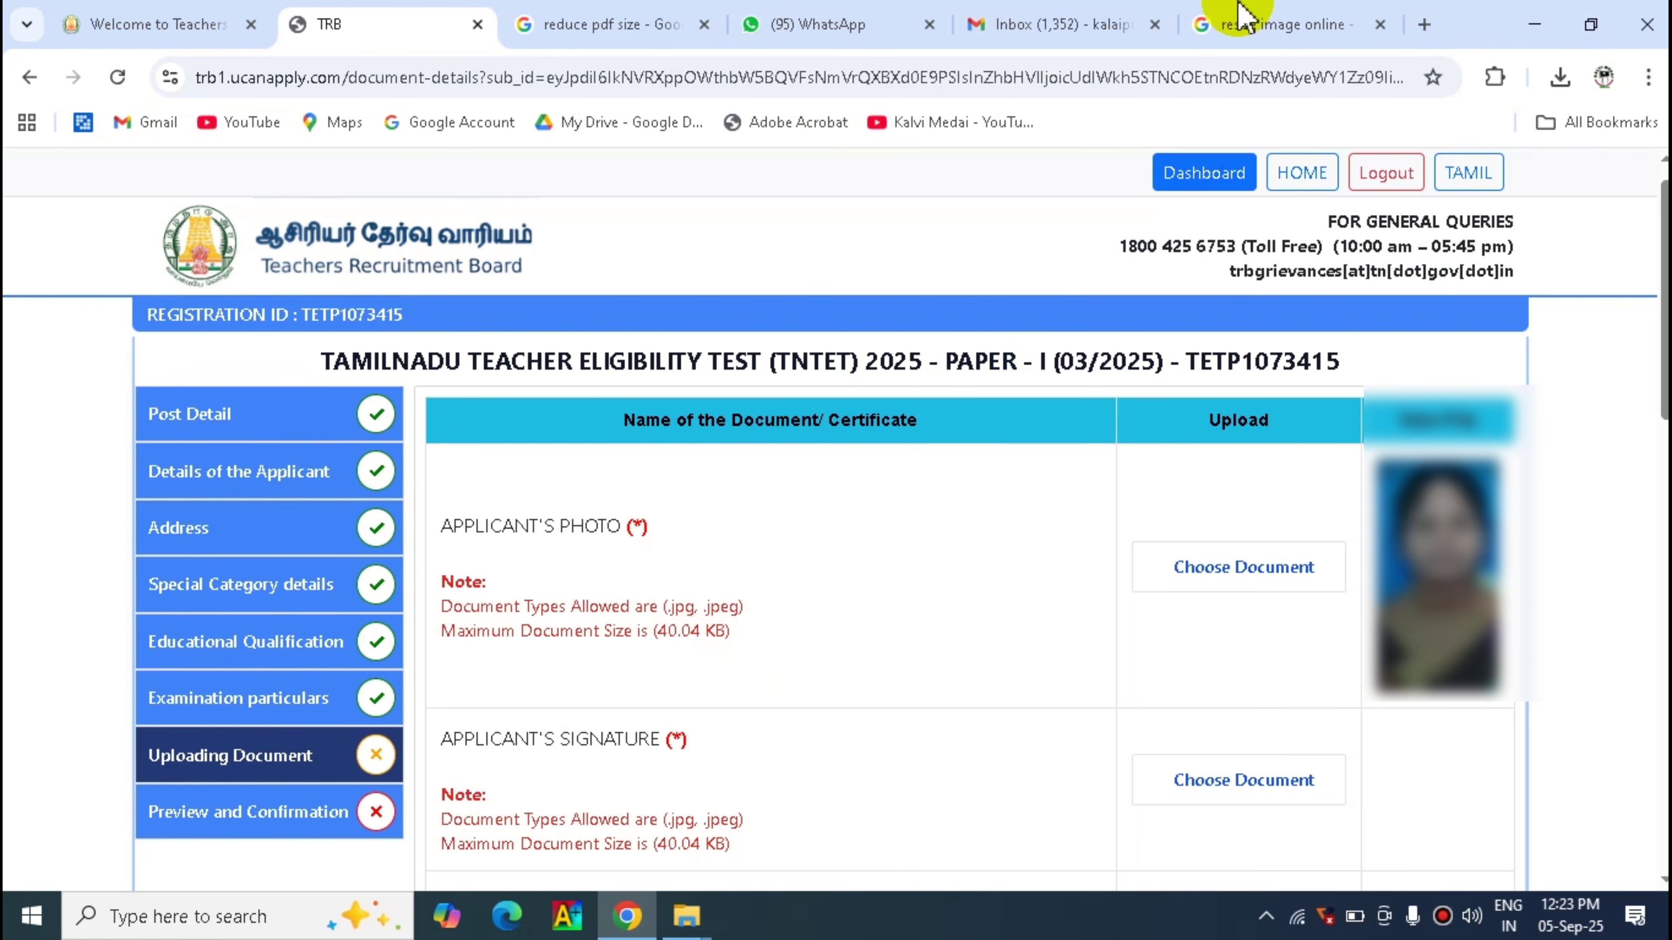
Open the Resize Images Online result from the 'resize image online' search and start selecting an image
{"action": "left_click", "coordinate": [1240, 23]}
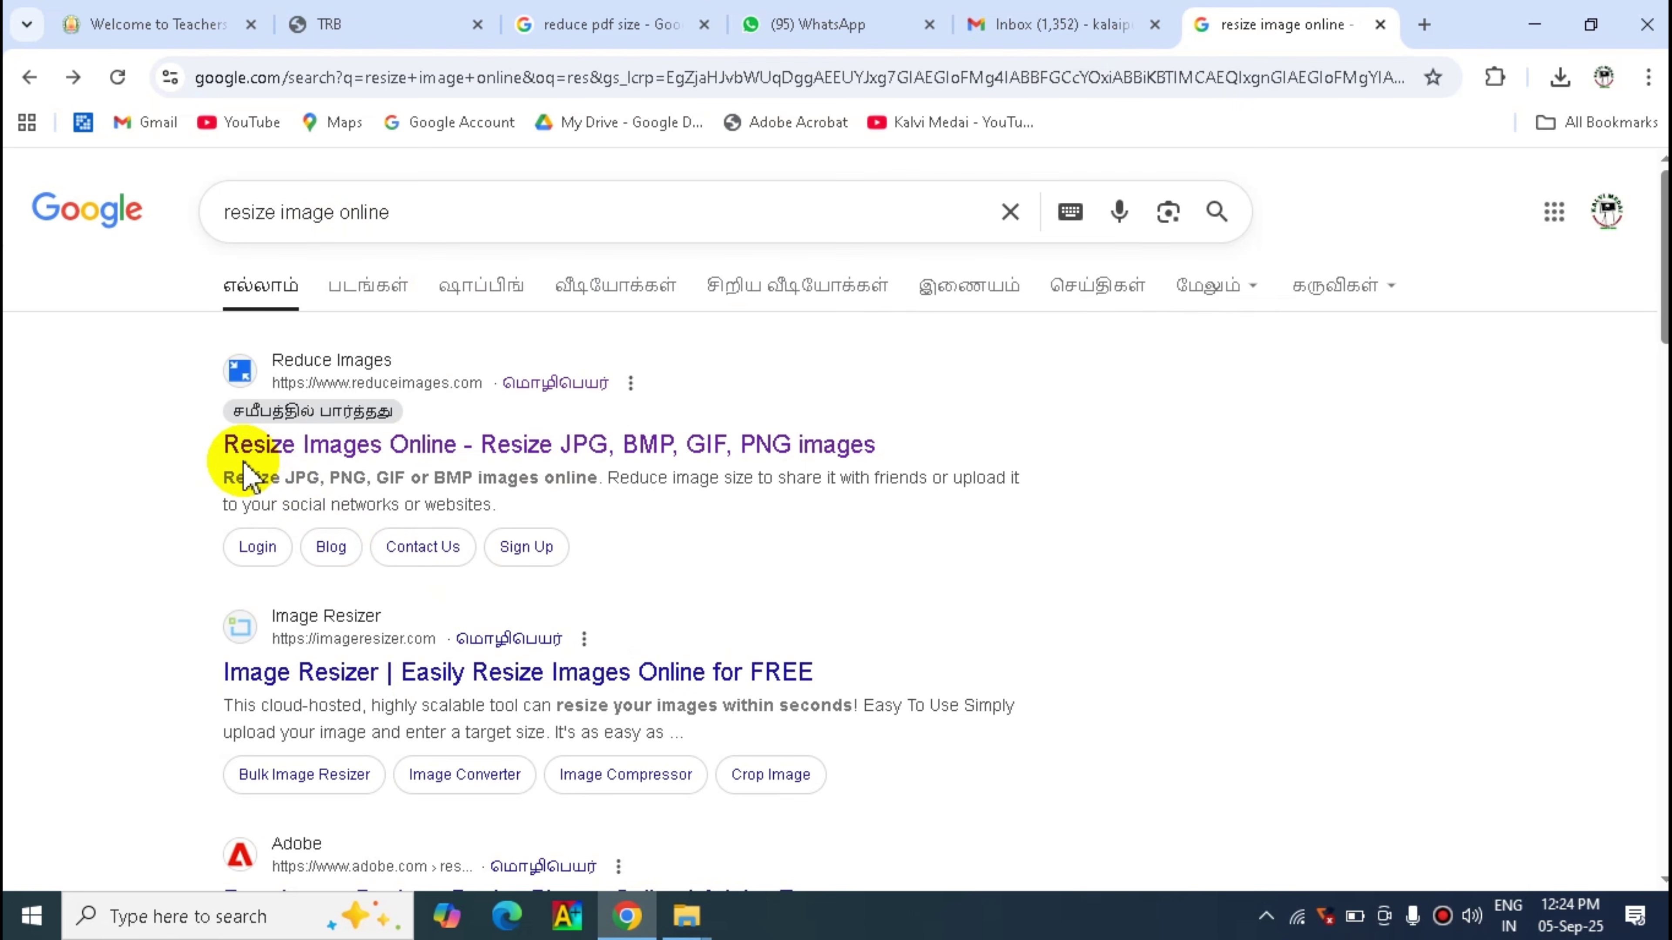
{"action": "left_click", "coordinate": [497, 442]}
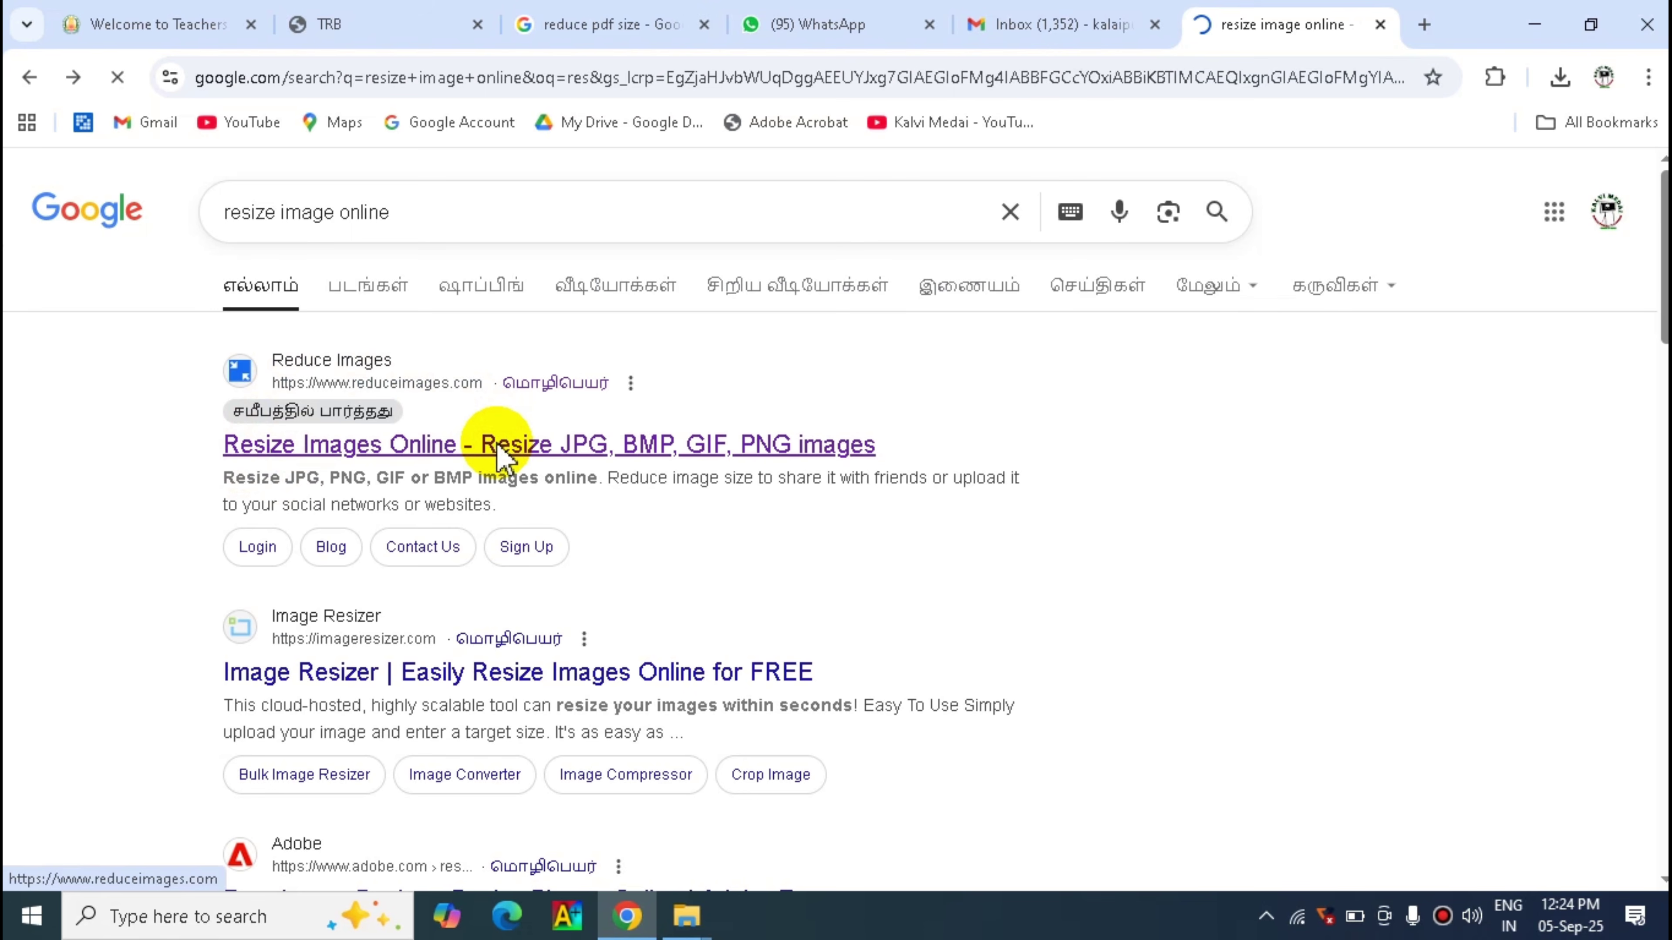
{"action": "left_click", "coordinate": [802, 736]}
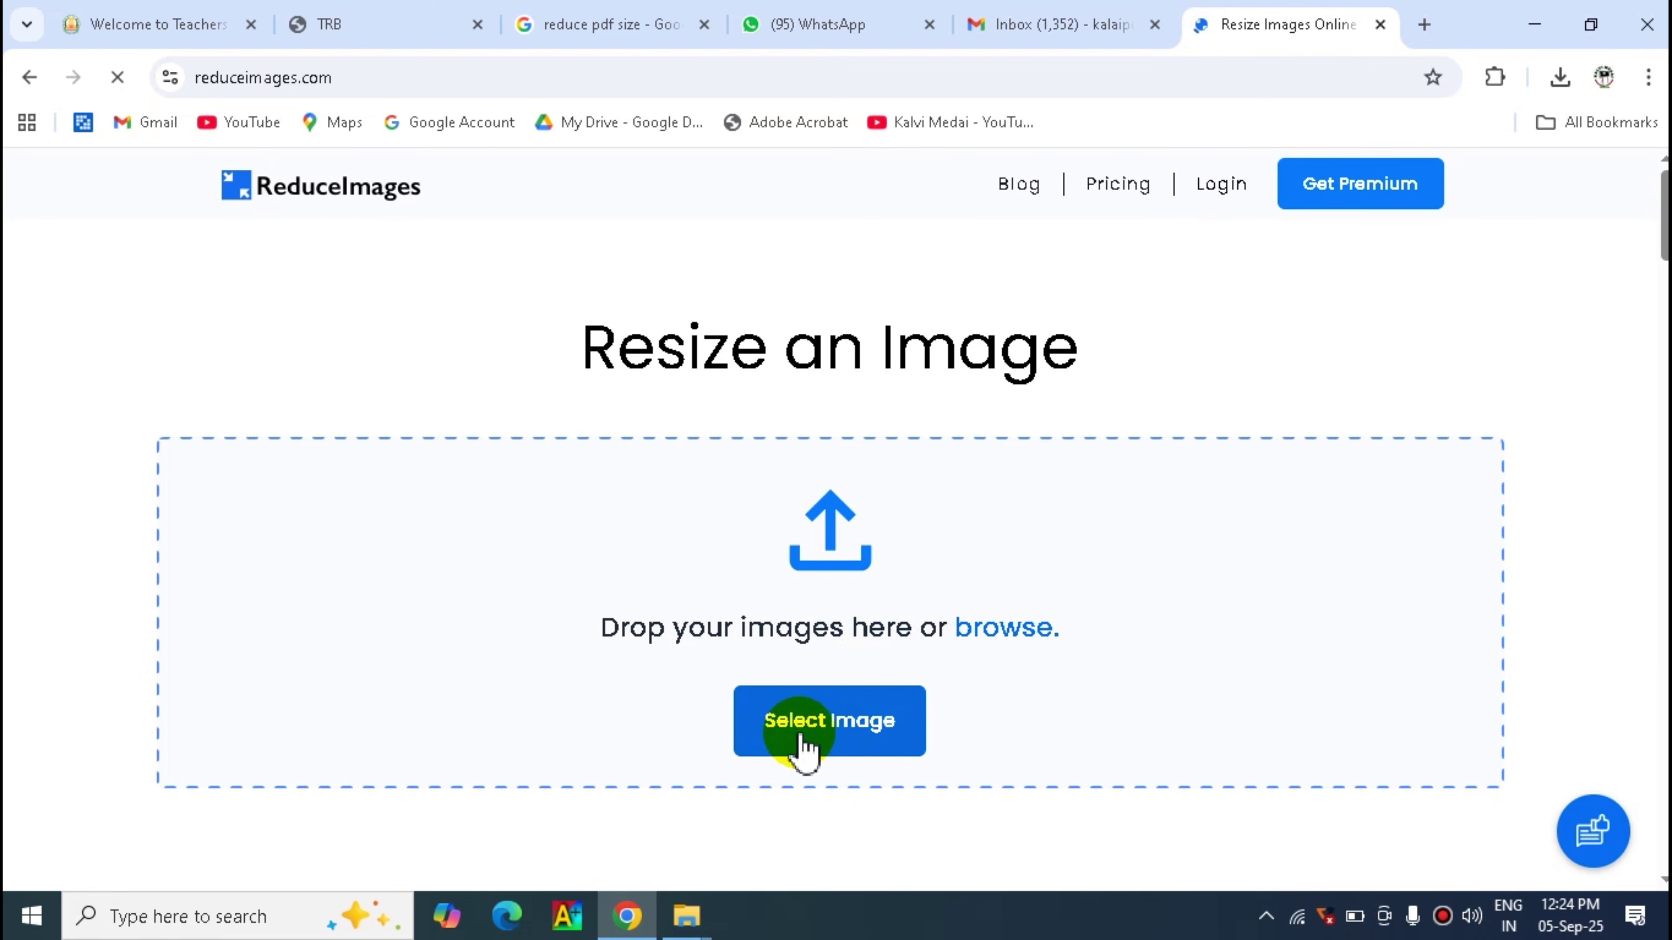
Download the photo from WhatsApp as a 34.1 KB JPEG and go back to the ReduceImages page
{"action": "left_click", "coordinate": [827, 27]}
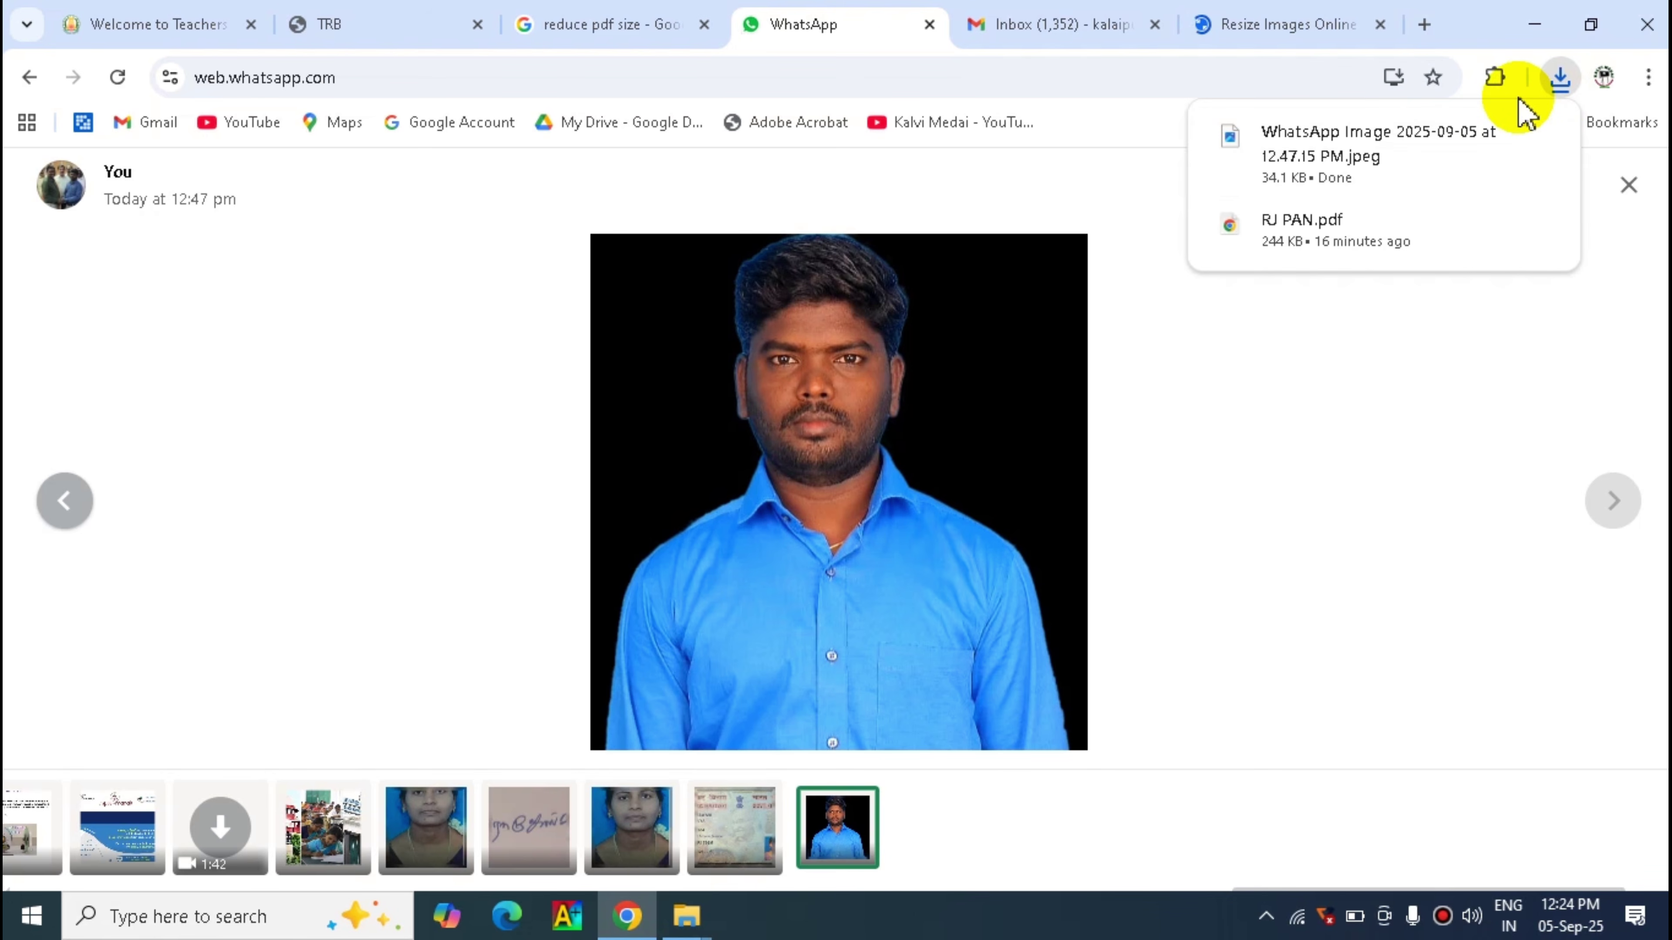
{"action": "left_click", "coordinate": [1280, 38]}
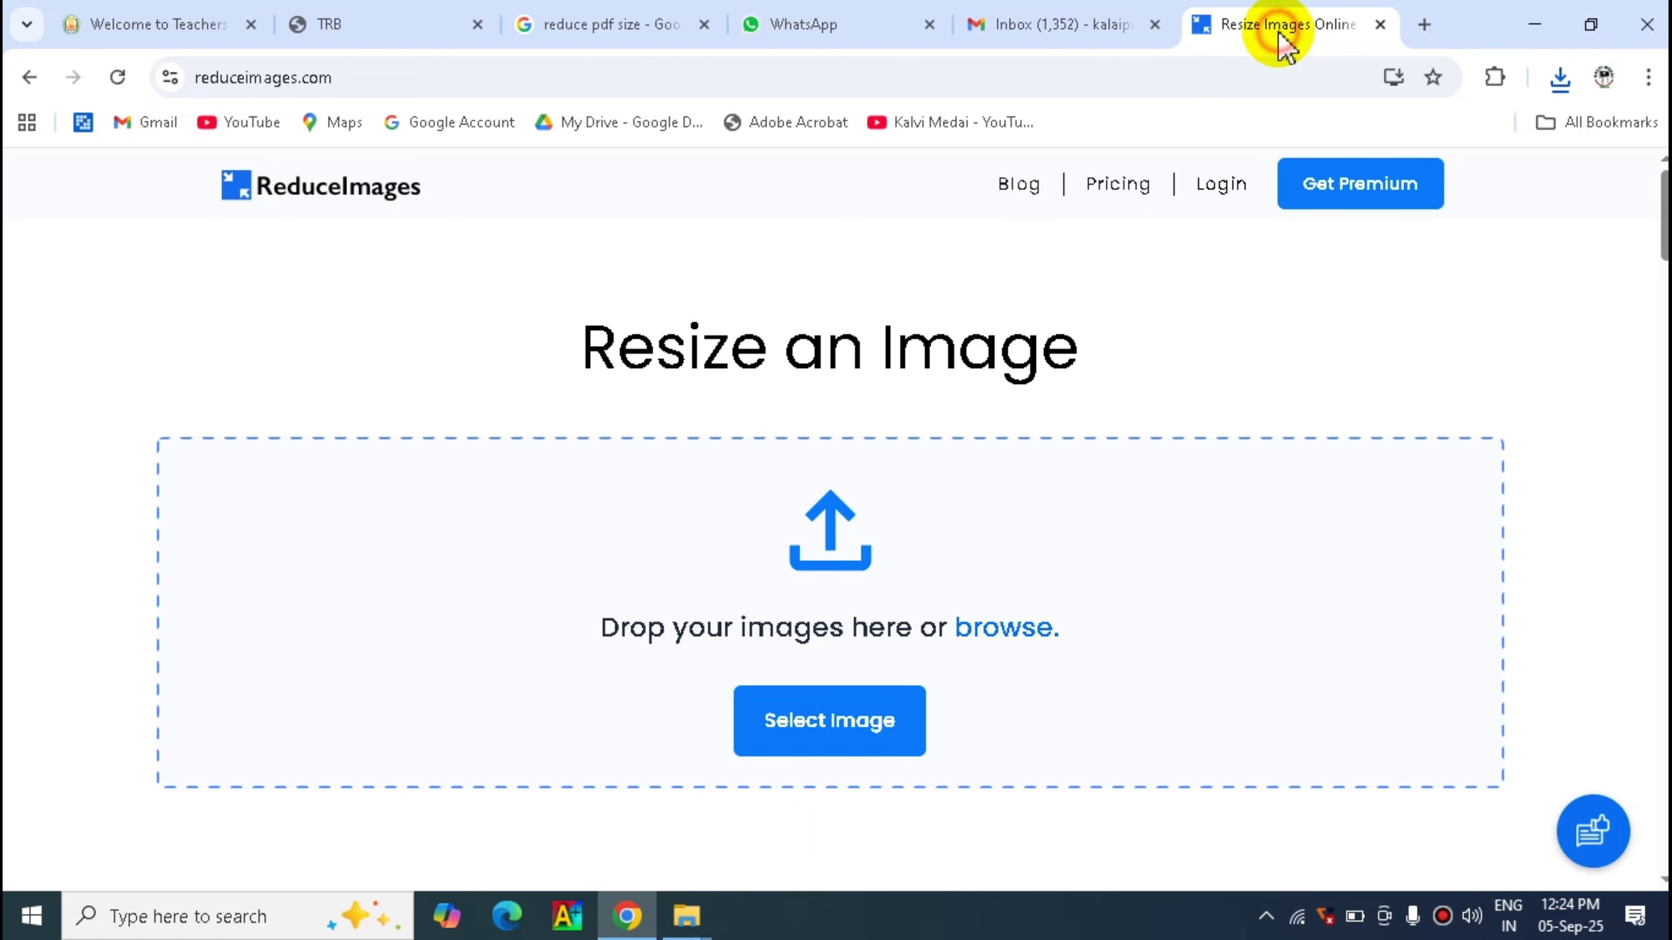
Load the downloaded WhatsApp photo from Downloads into ReduceImages
{"action": "left_click", "coordinate": [849, 730]}
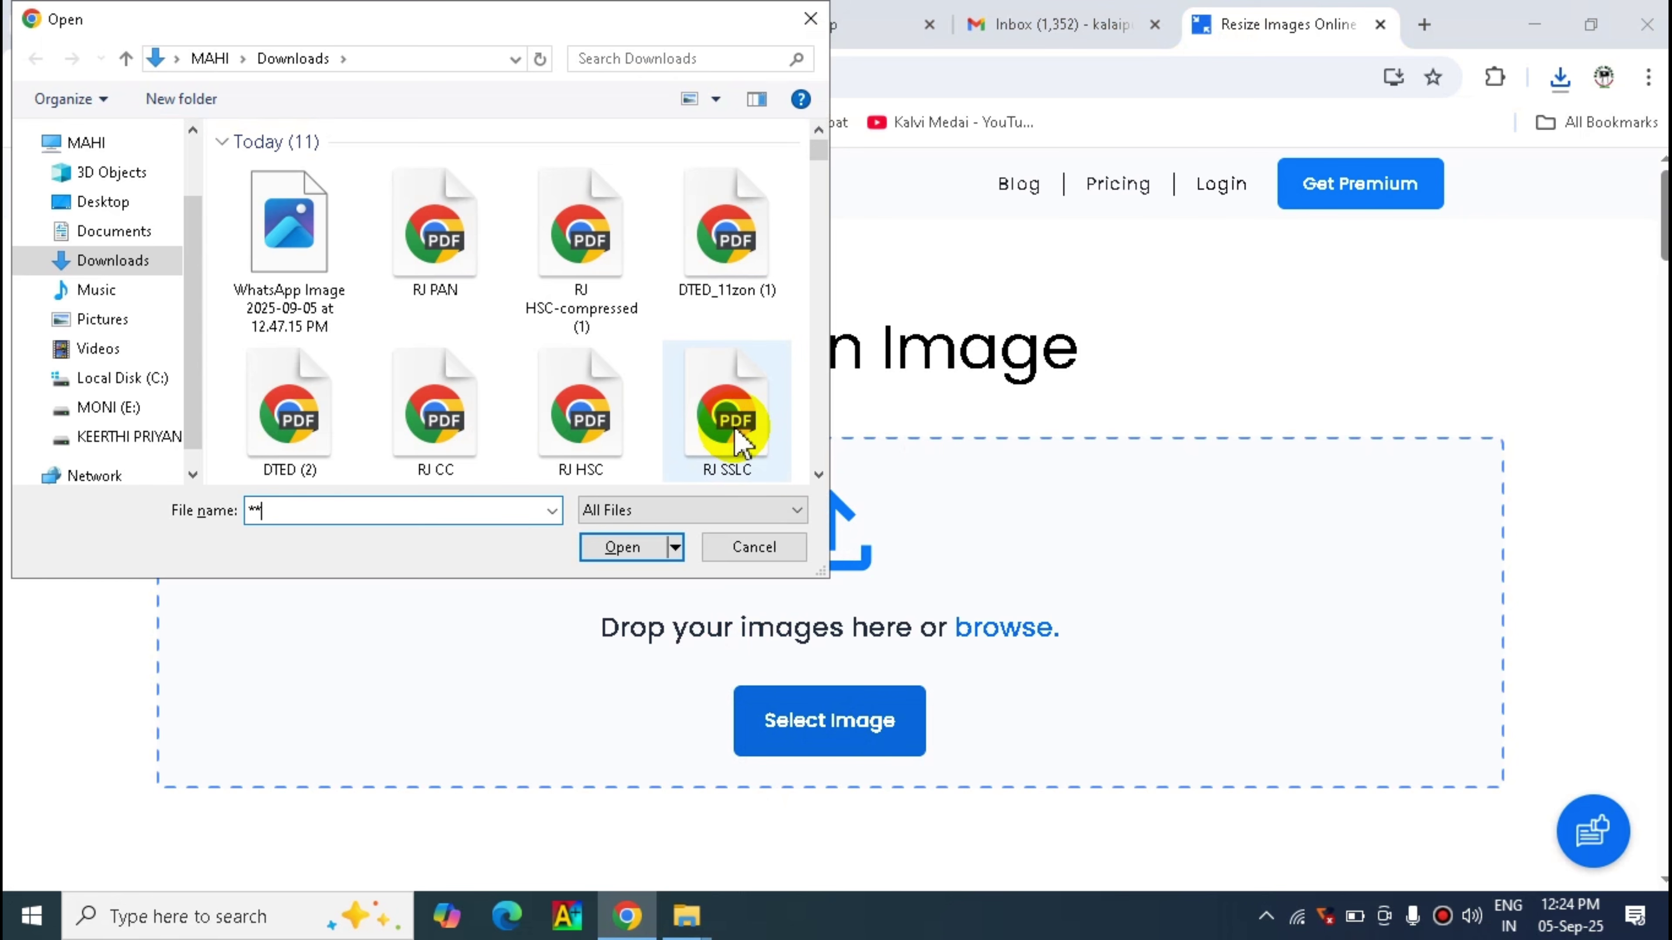
{"action": "left_click", "coordinate": [296, 250]}
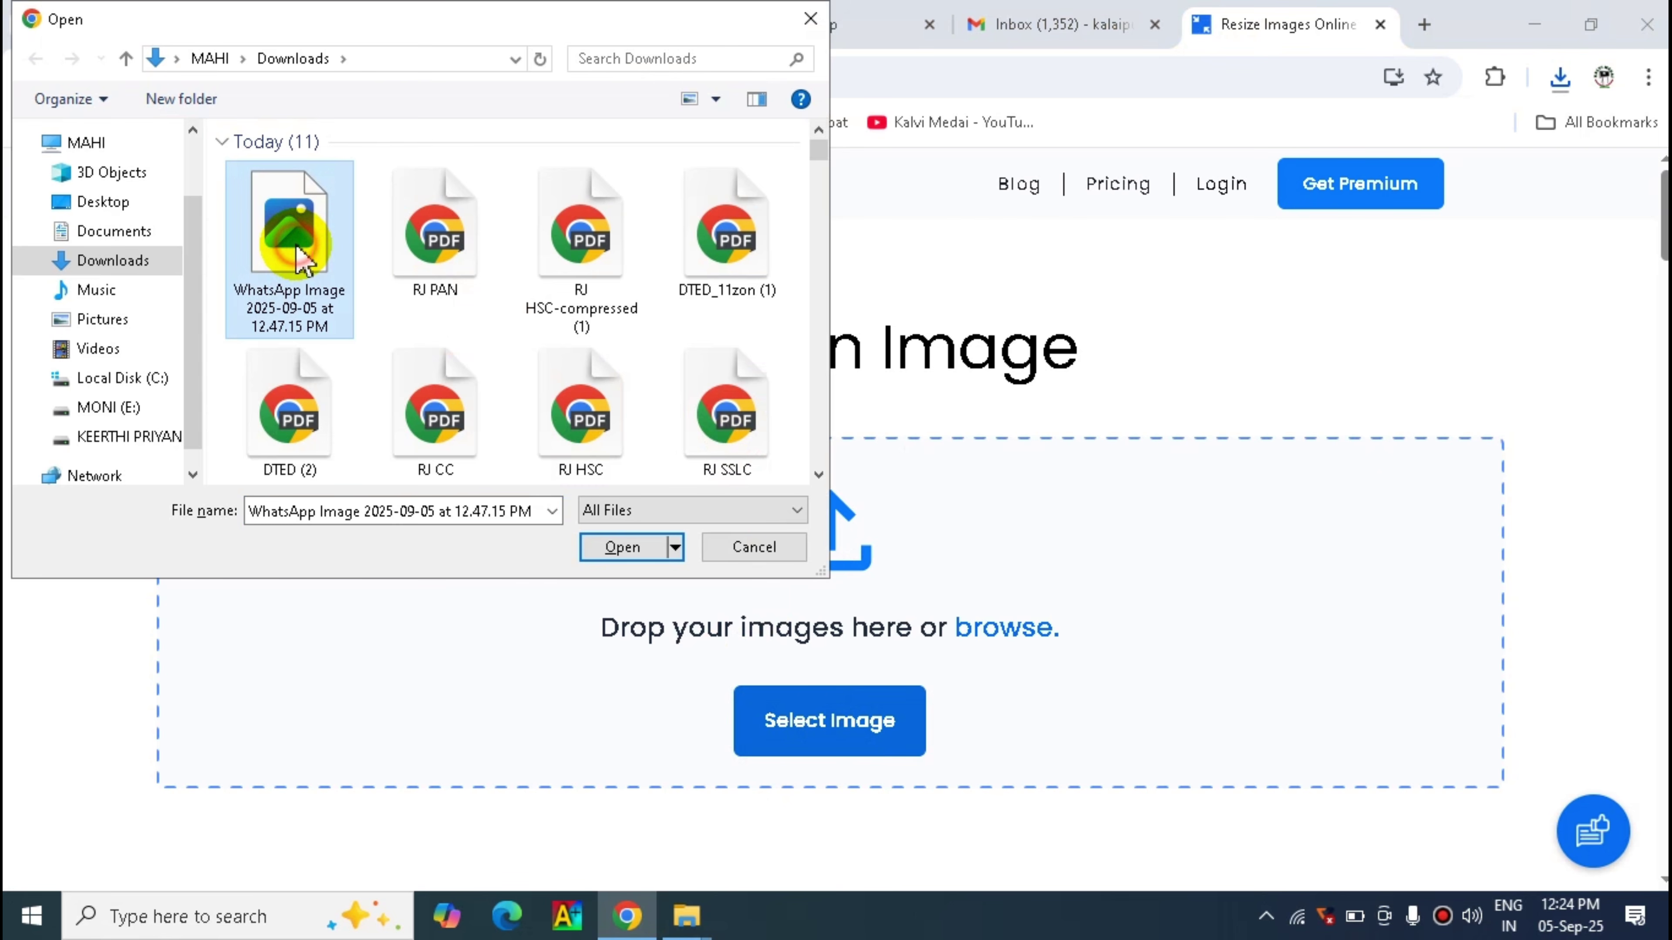
{"action": "left_click", "coordinate": [622, 548]}
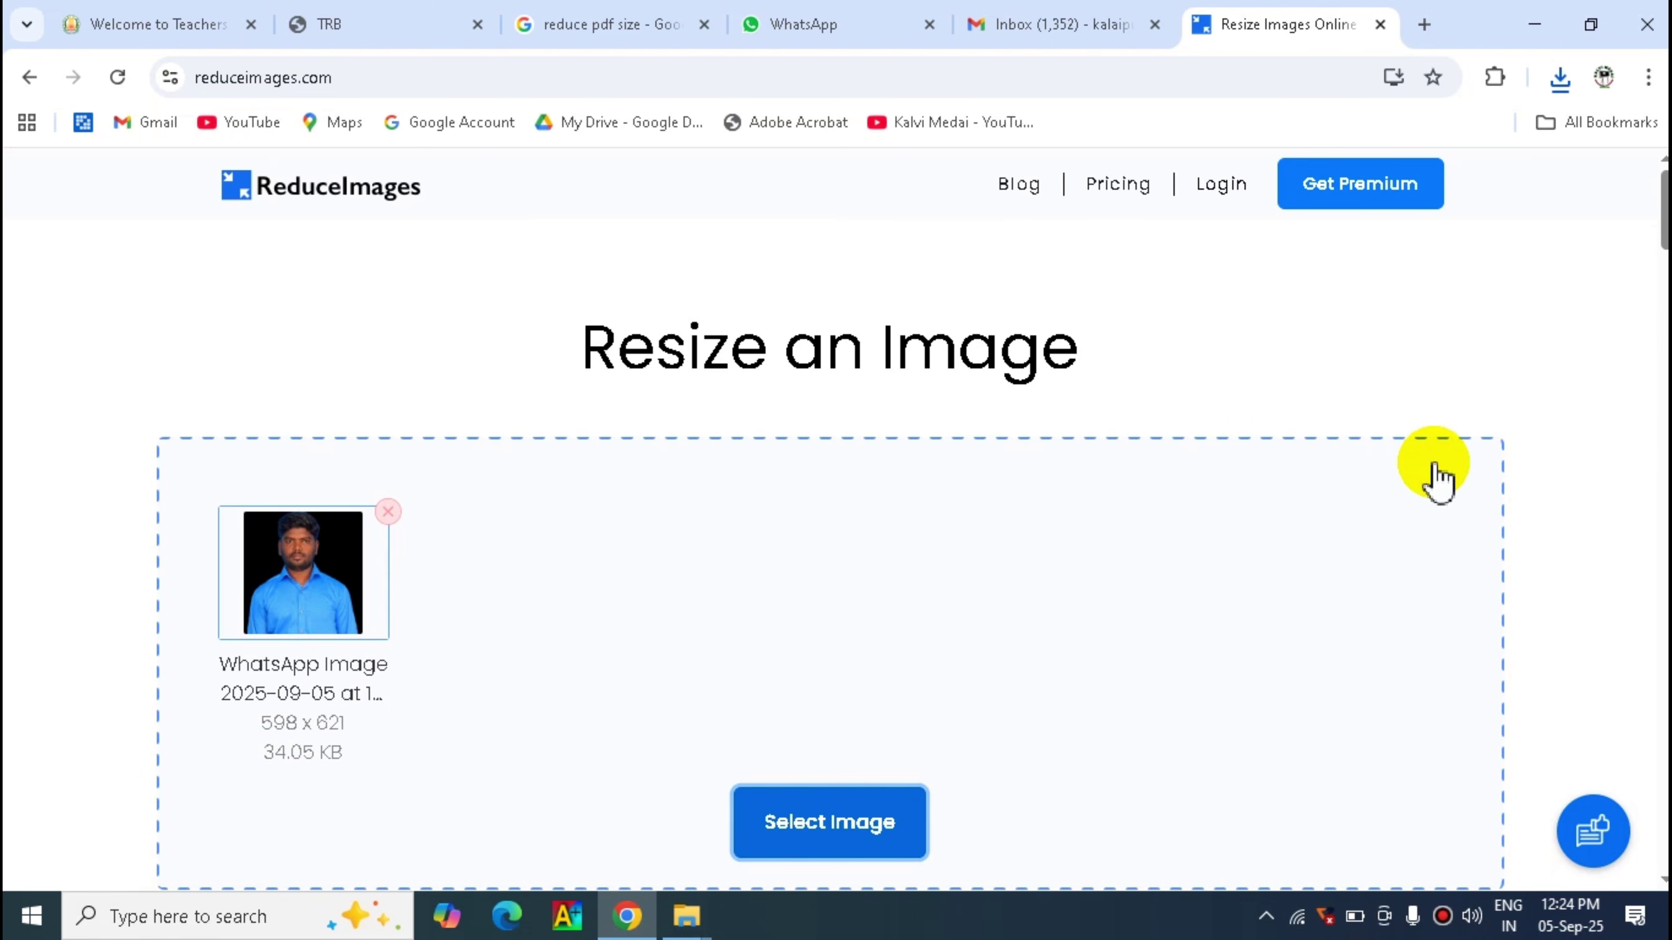
Resize the photo to 50 percent width and height, giving a 17.8 KB JPG
{"action": "scroll", "coordinate": [836, 514], "scroll_direction": "down", "scroll_amount": 10}
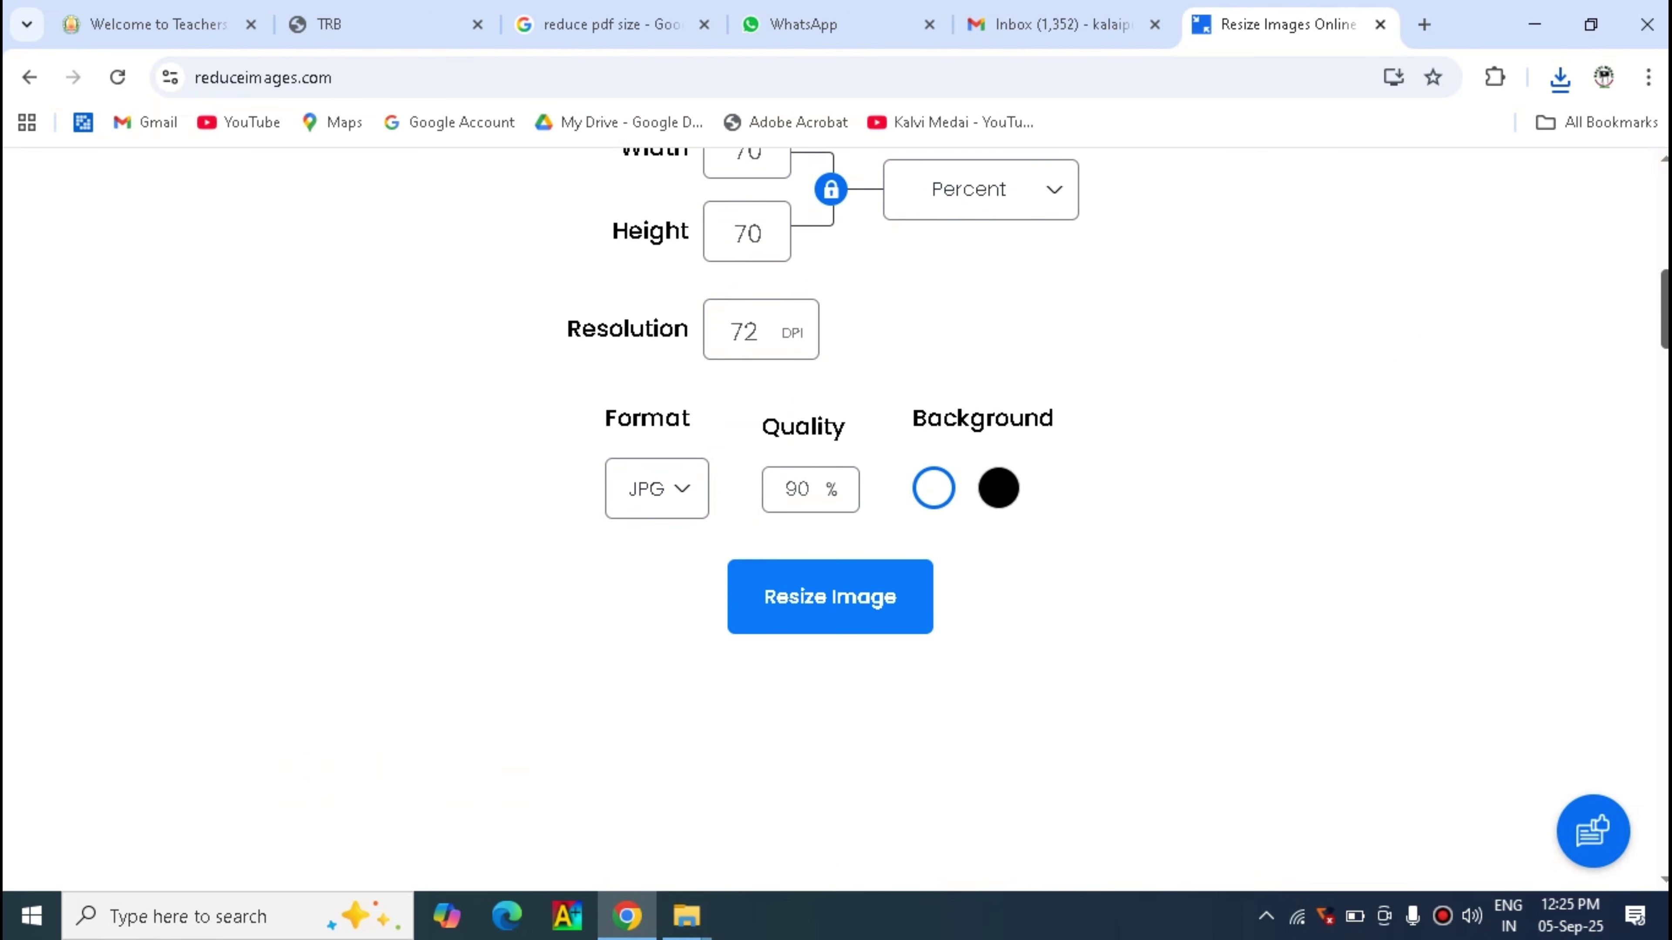
{"action": "scroll", "coordinate": [1000, 436], "scroll_direction": "up", "scroll_amount": 3}
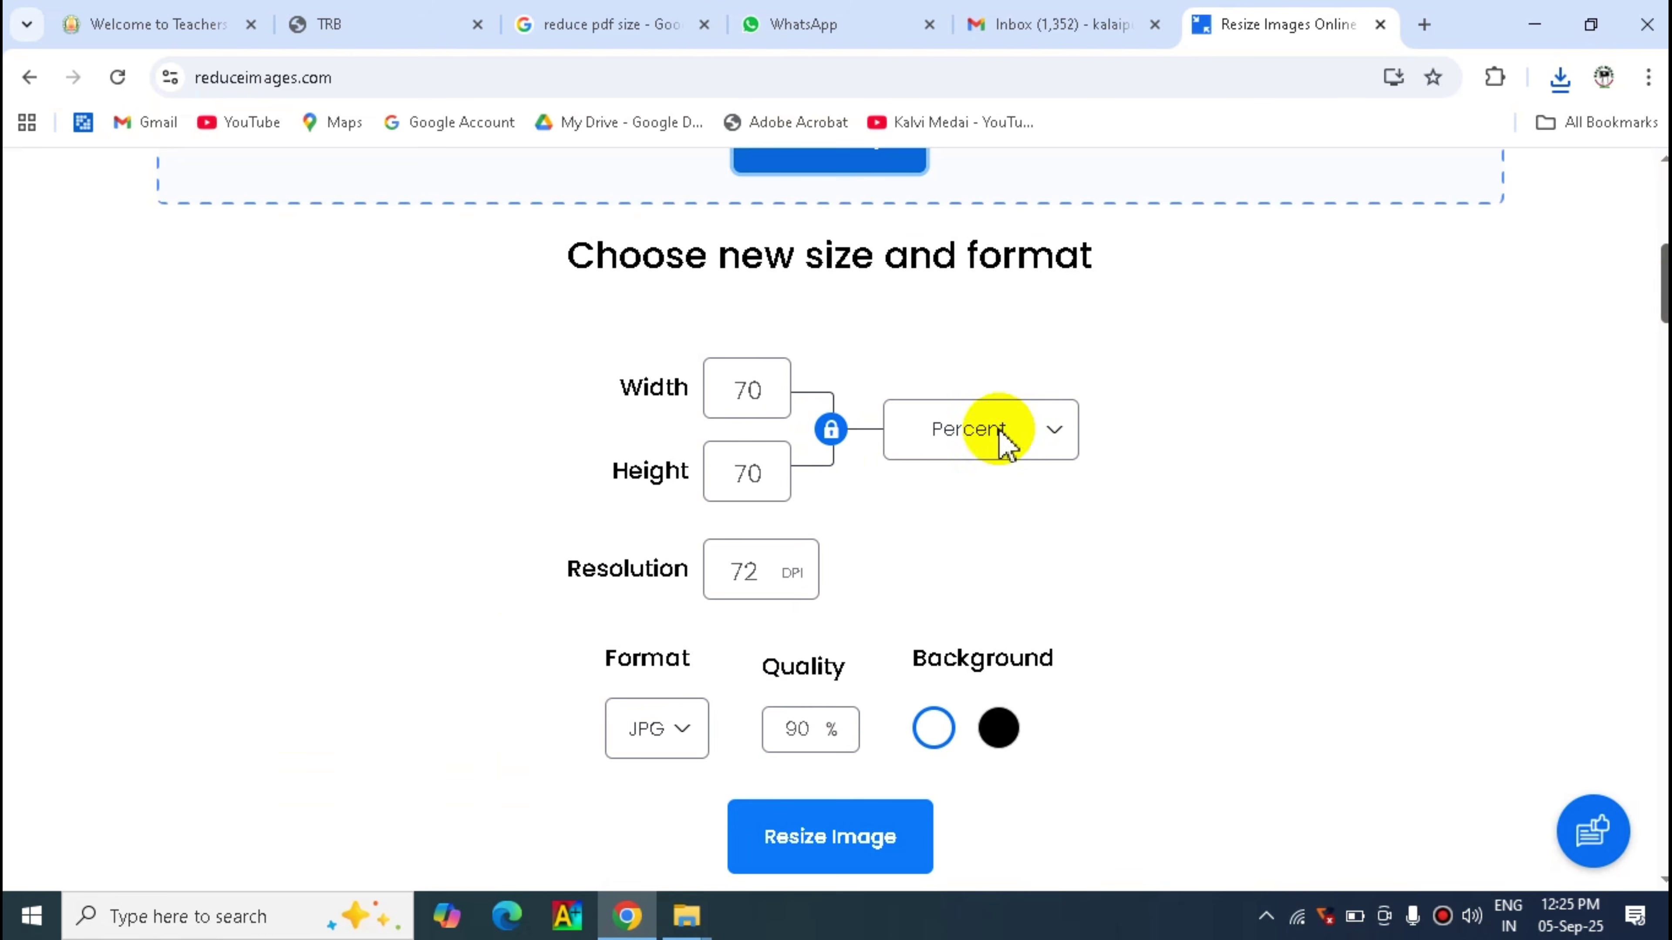
{"action": "double_click", "coordinate": [776, 387]}
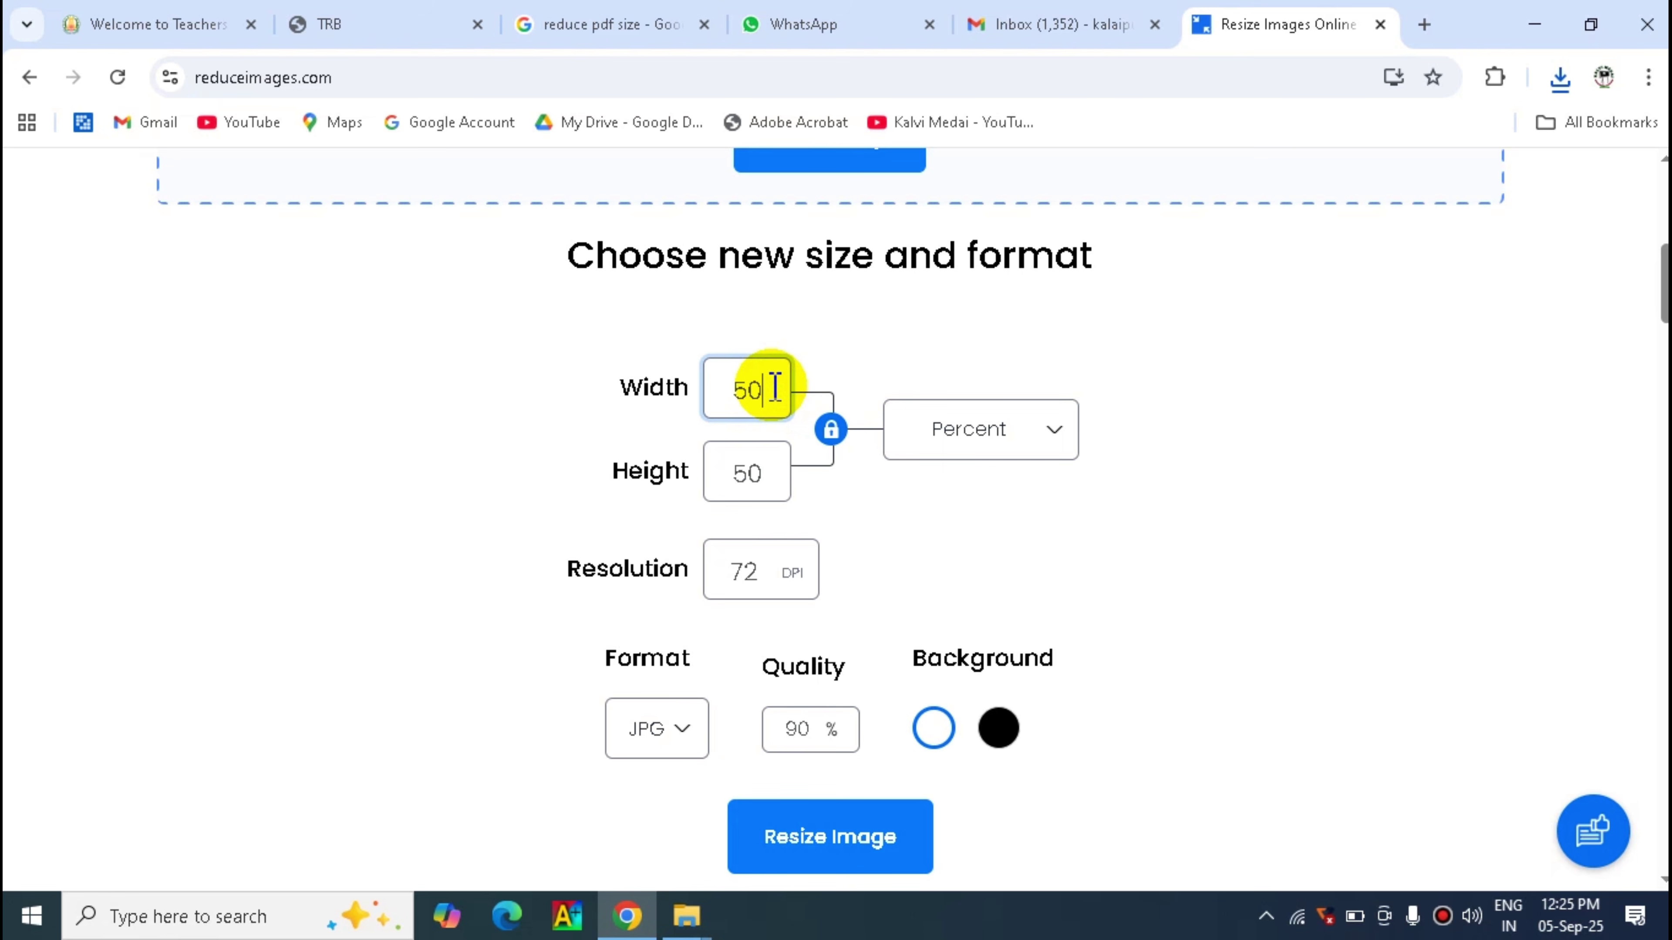
{"action": "type", "text": "50"}
{"action": "left_click", "coordinate": [849, 835]}
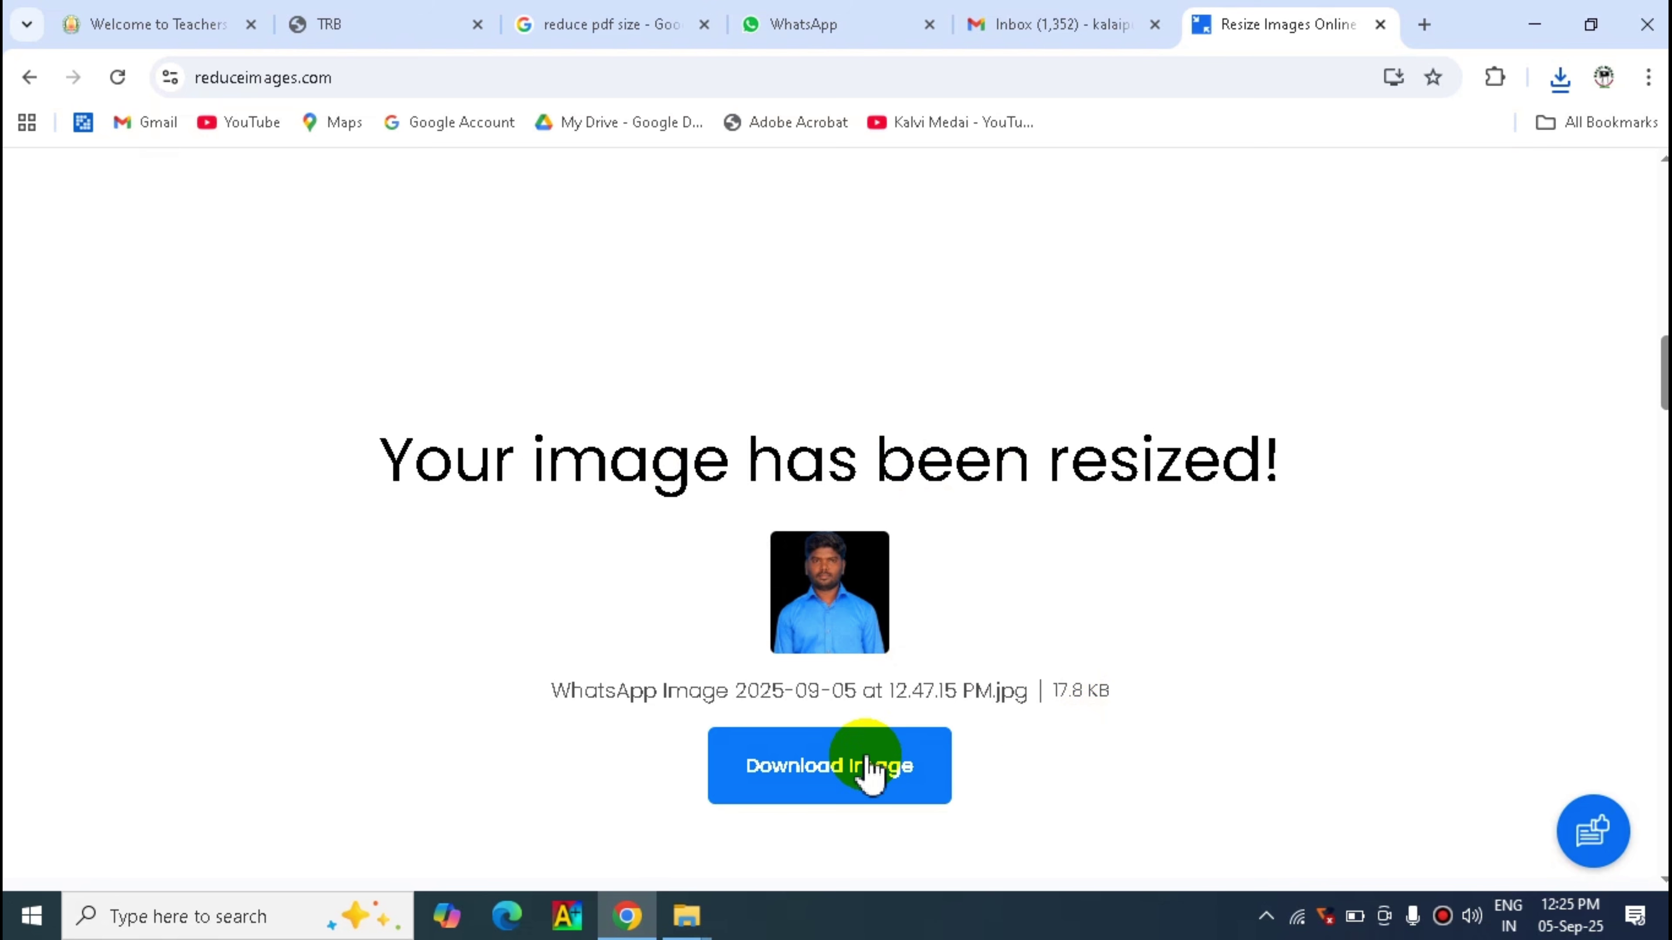
Download the 17.8 KB resized JPG and close the downloads list
{"action": "left_click", "coordinate": [819, 777]}
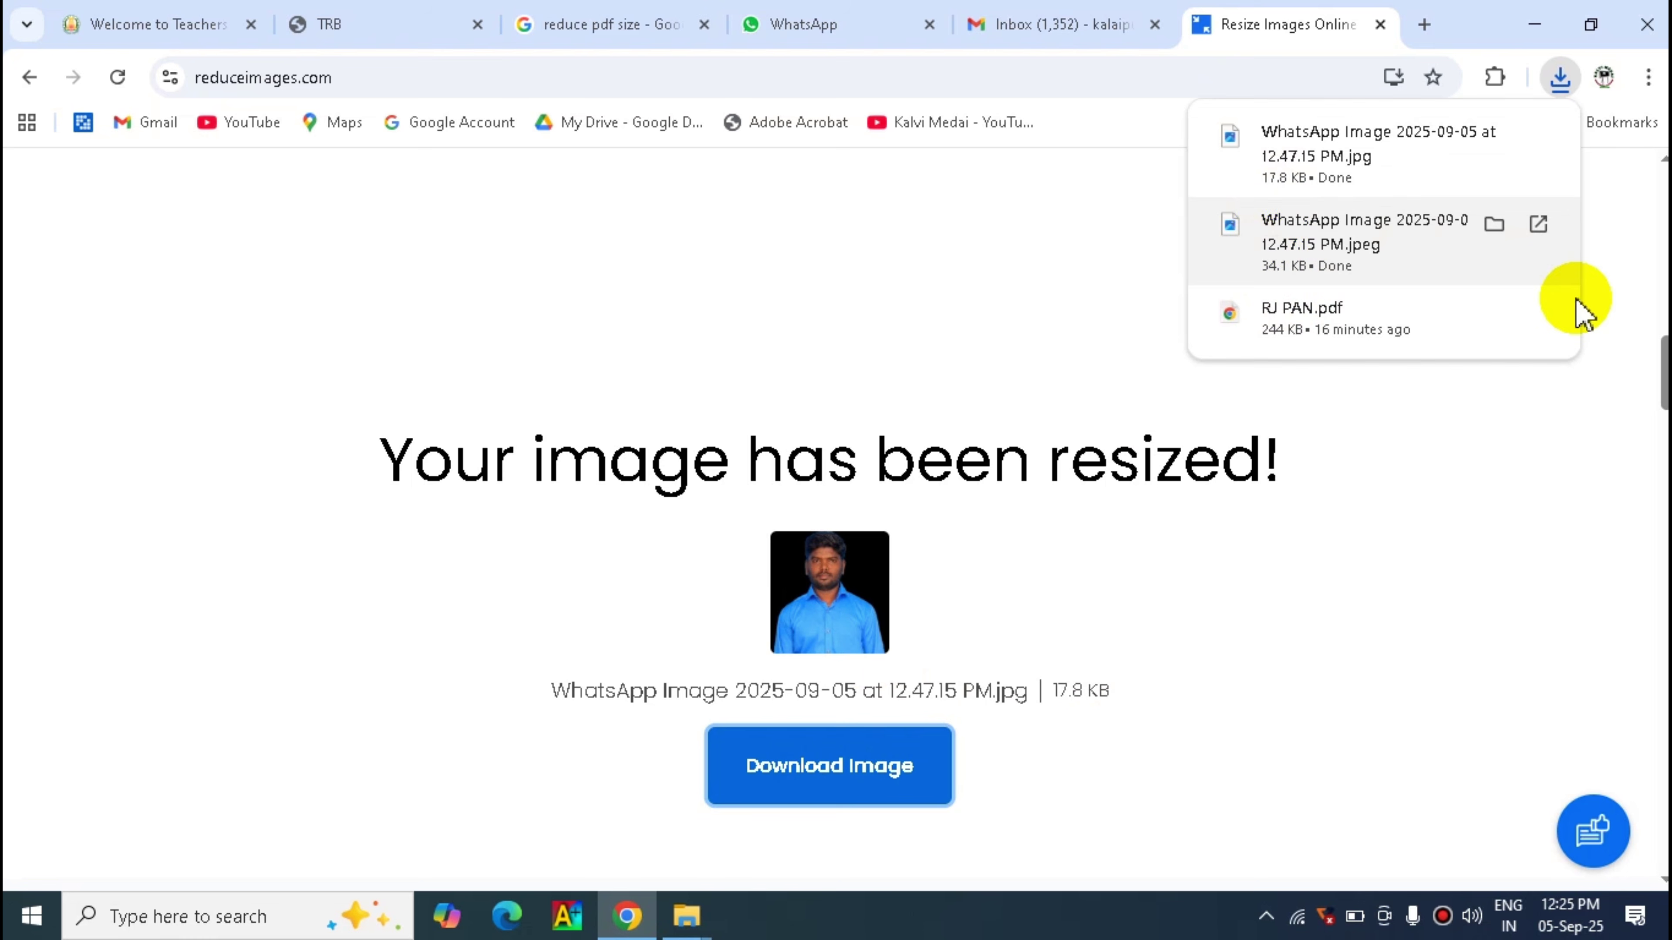
{"action": "left_click", "coordinate": [1619, 283]}
Change the JPG quality from 90 to 80 percent at 50 percent size and view the new result
{"action": "scroll", "coordinate": [1417, 269], "scroll_direction": "up", "scroll_amount": 1}
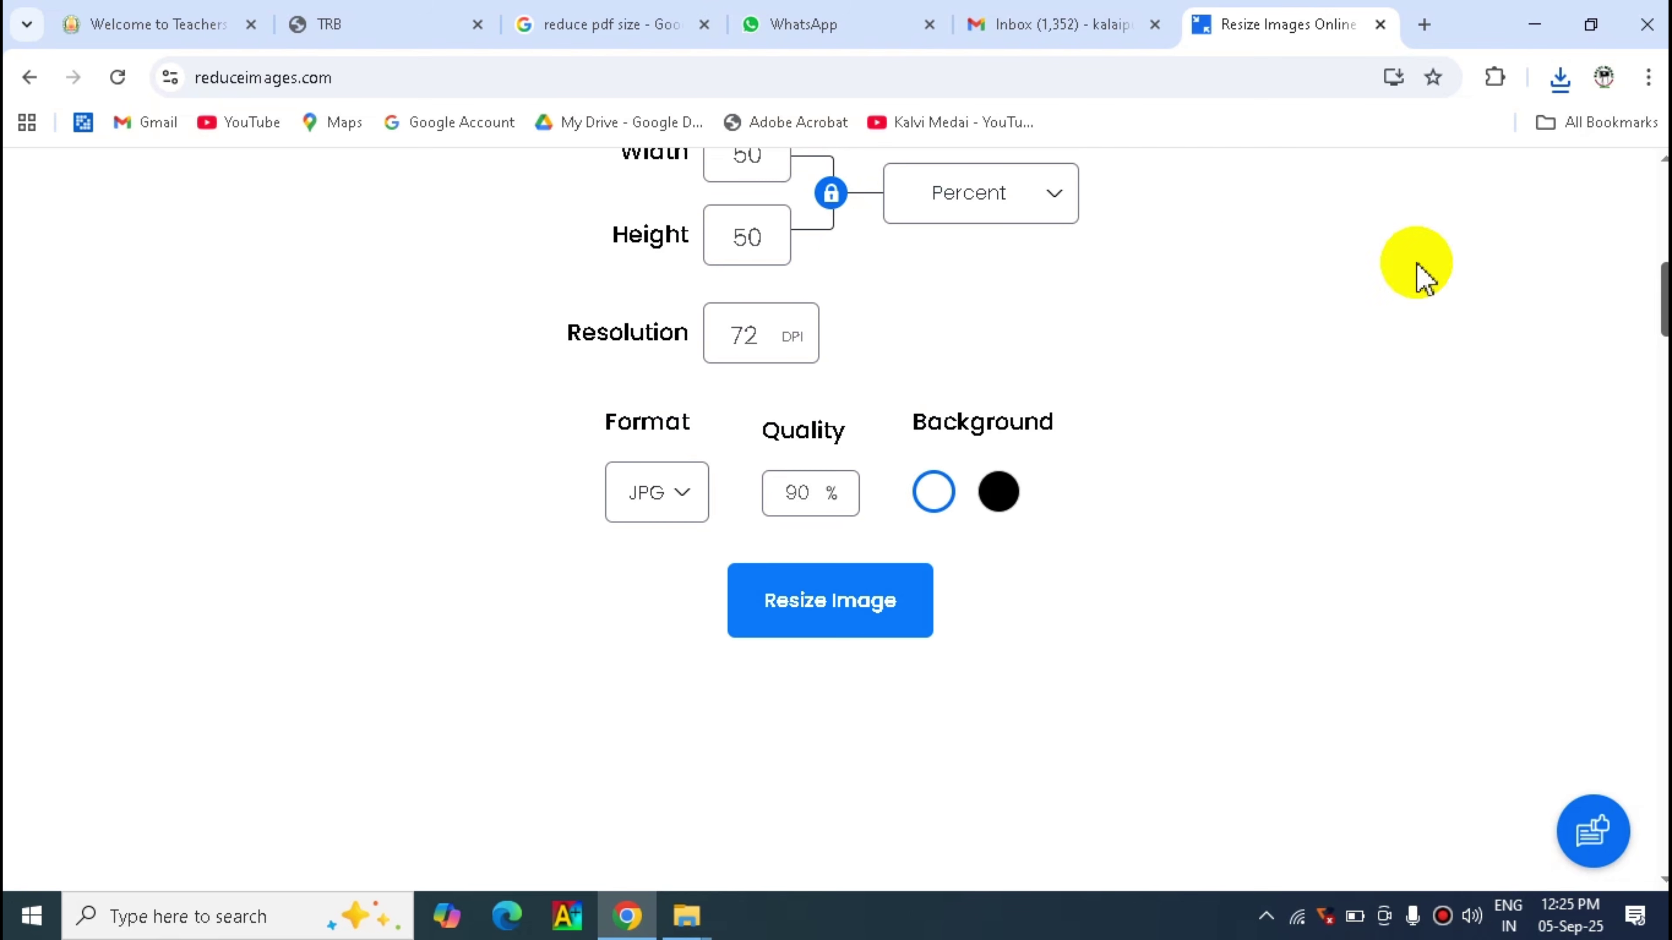
{"action": "scroll", "coordinate": [810, 384], "scroll_direction": "up", "scroll_amount": 5}
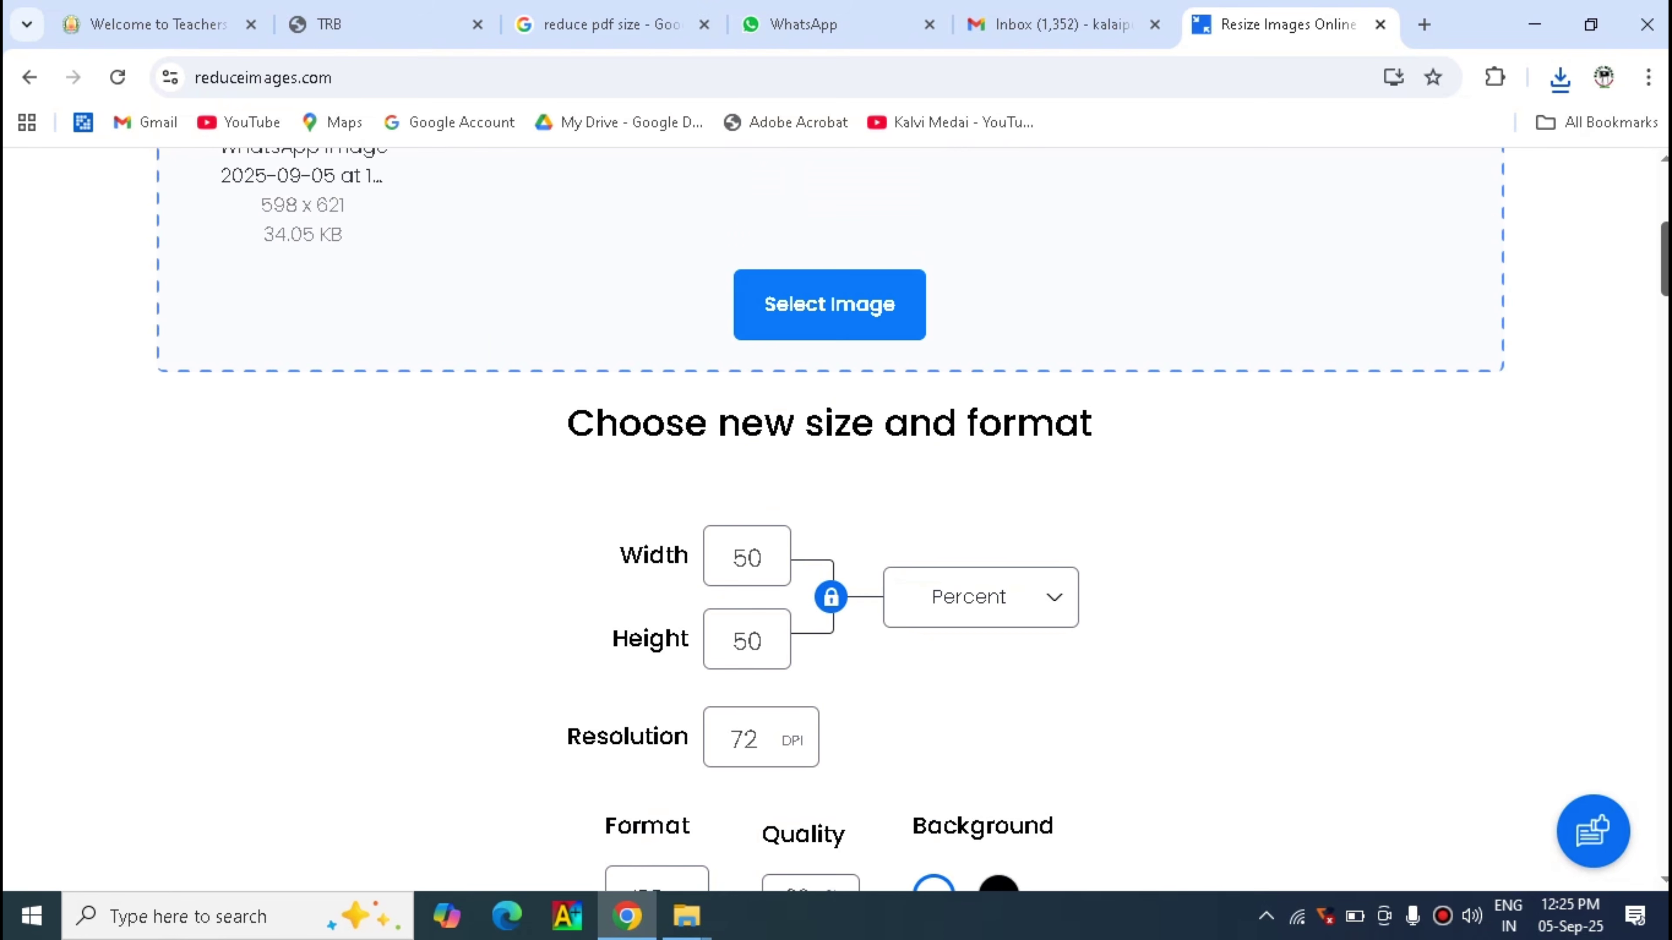
{"action": "scroll", "coordinate": [810, 385], "scroll_direction": "down", "scroll_amount": 2}
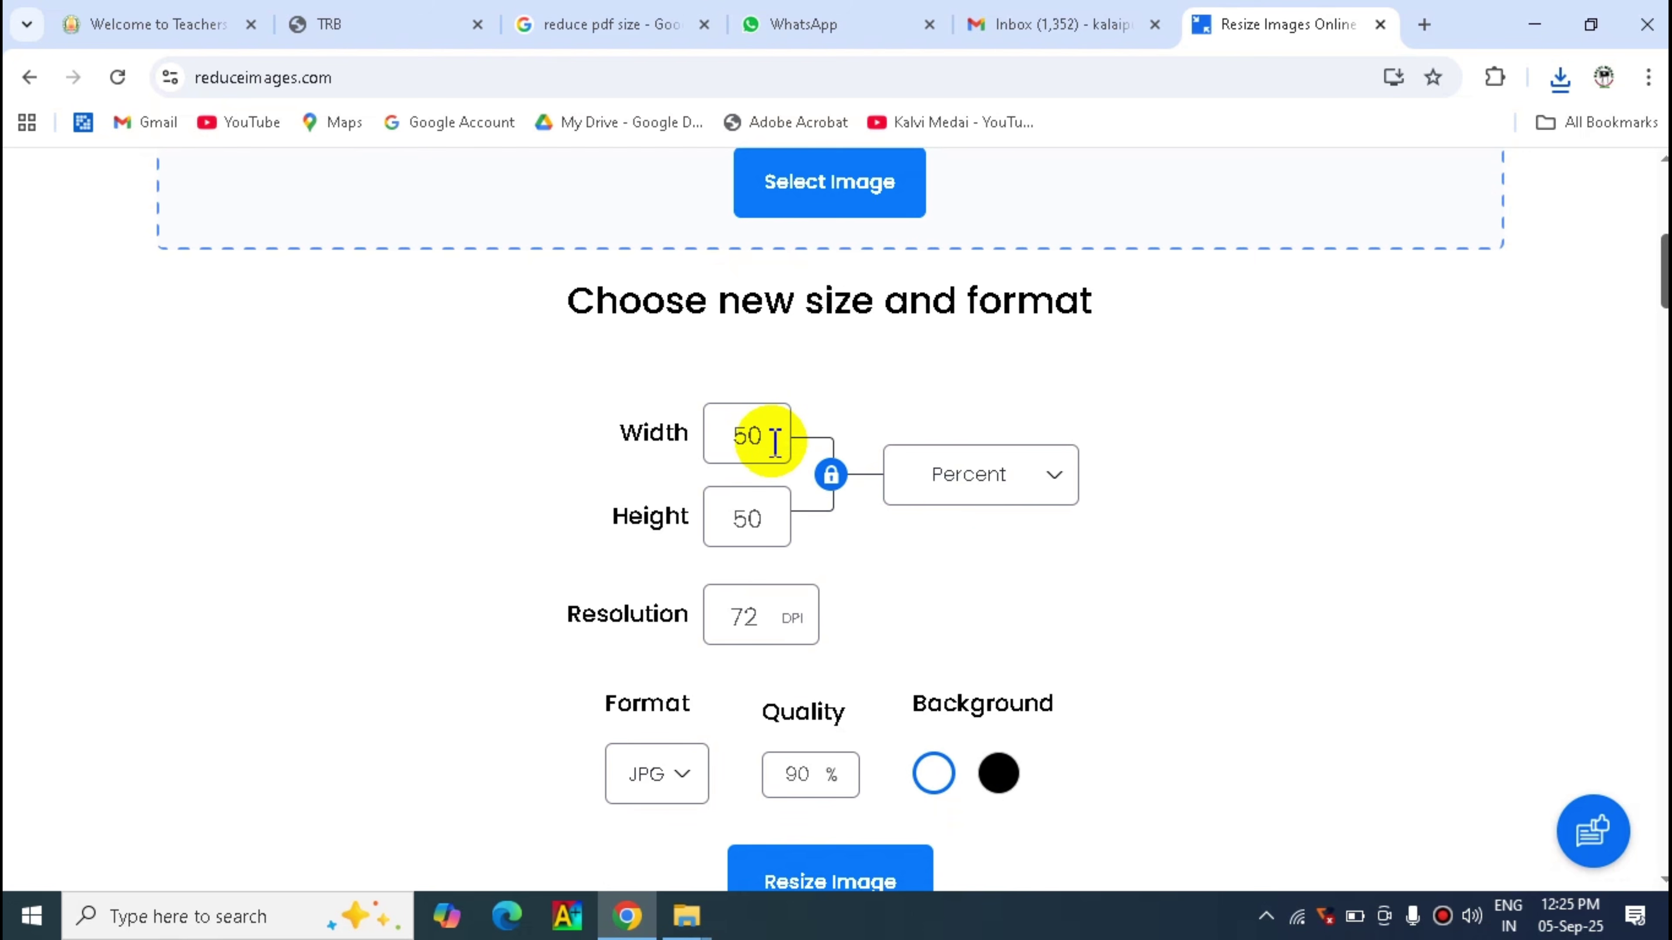
{"action": "double_click", "coordinate": [775, 442]}
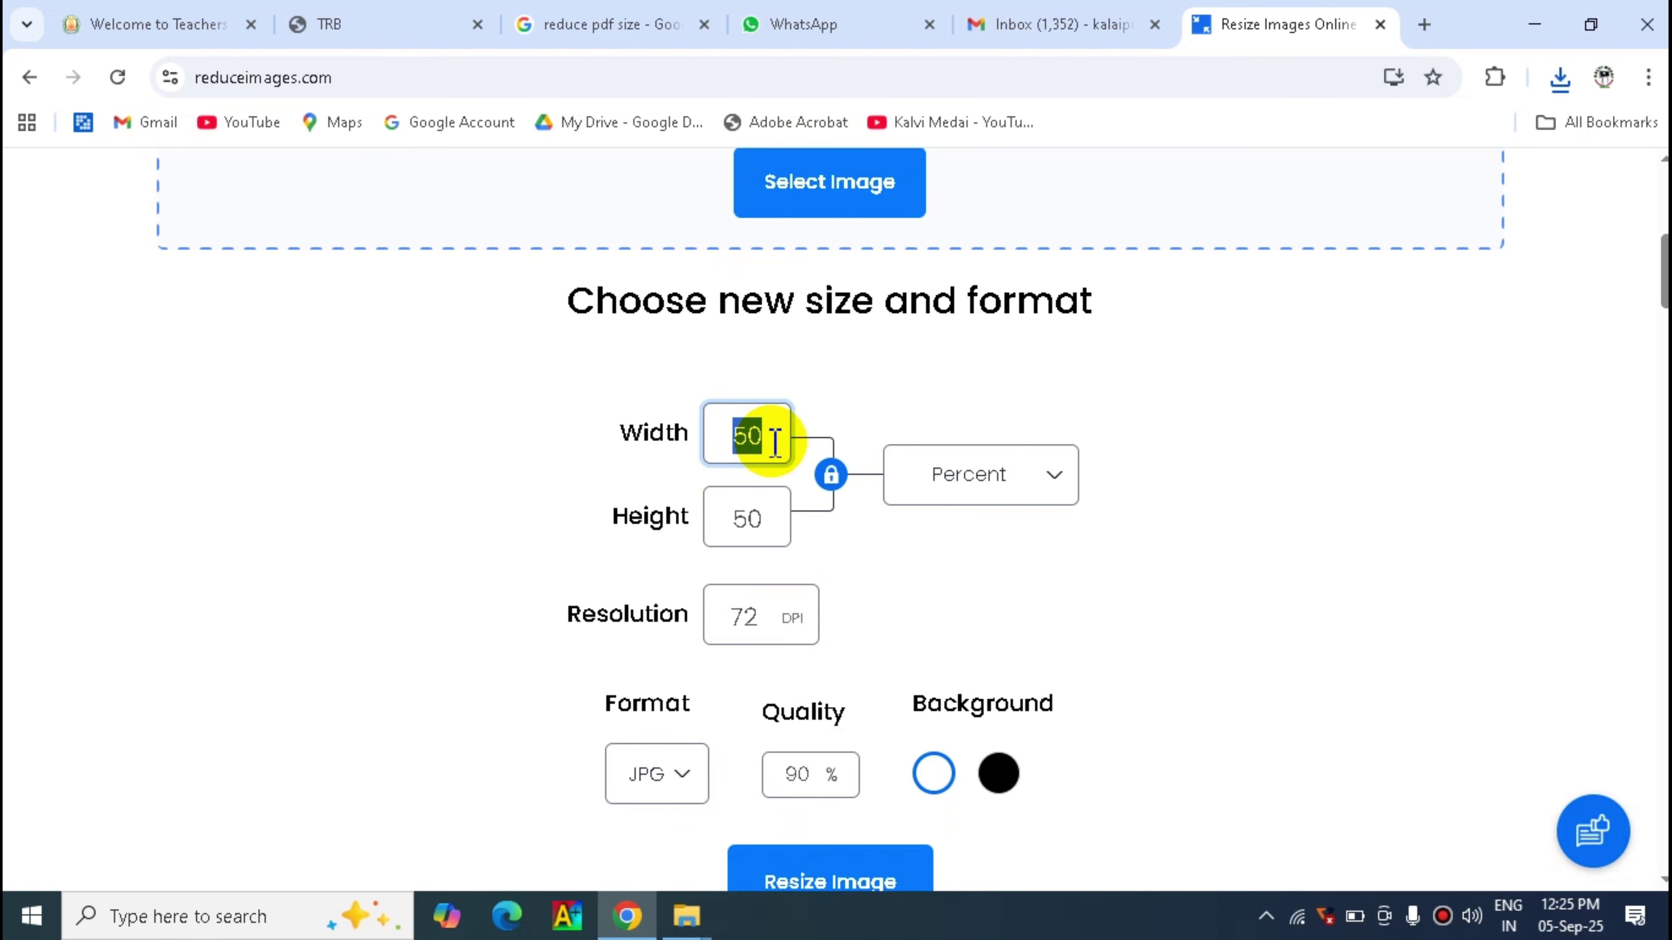
{"action": "mouse_move", "coordinate": [768, 624]}
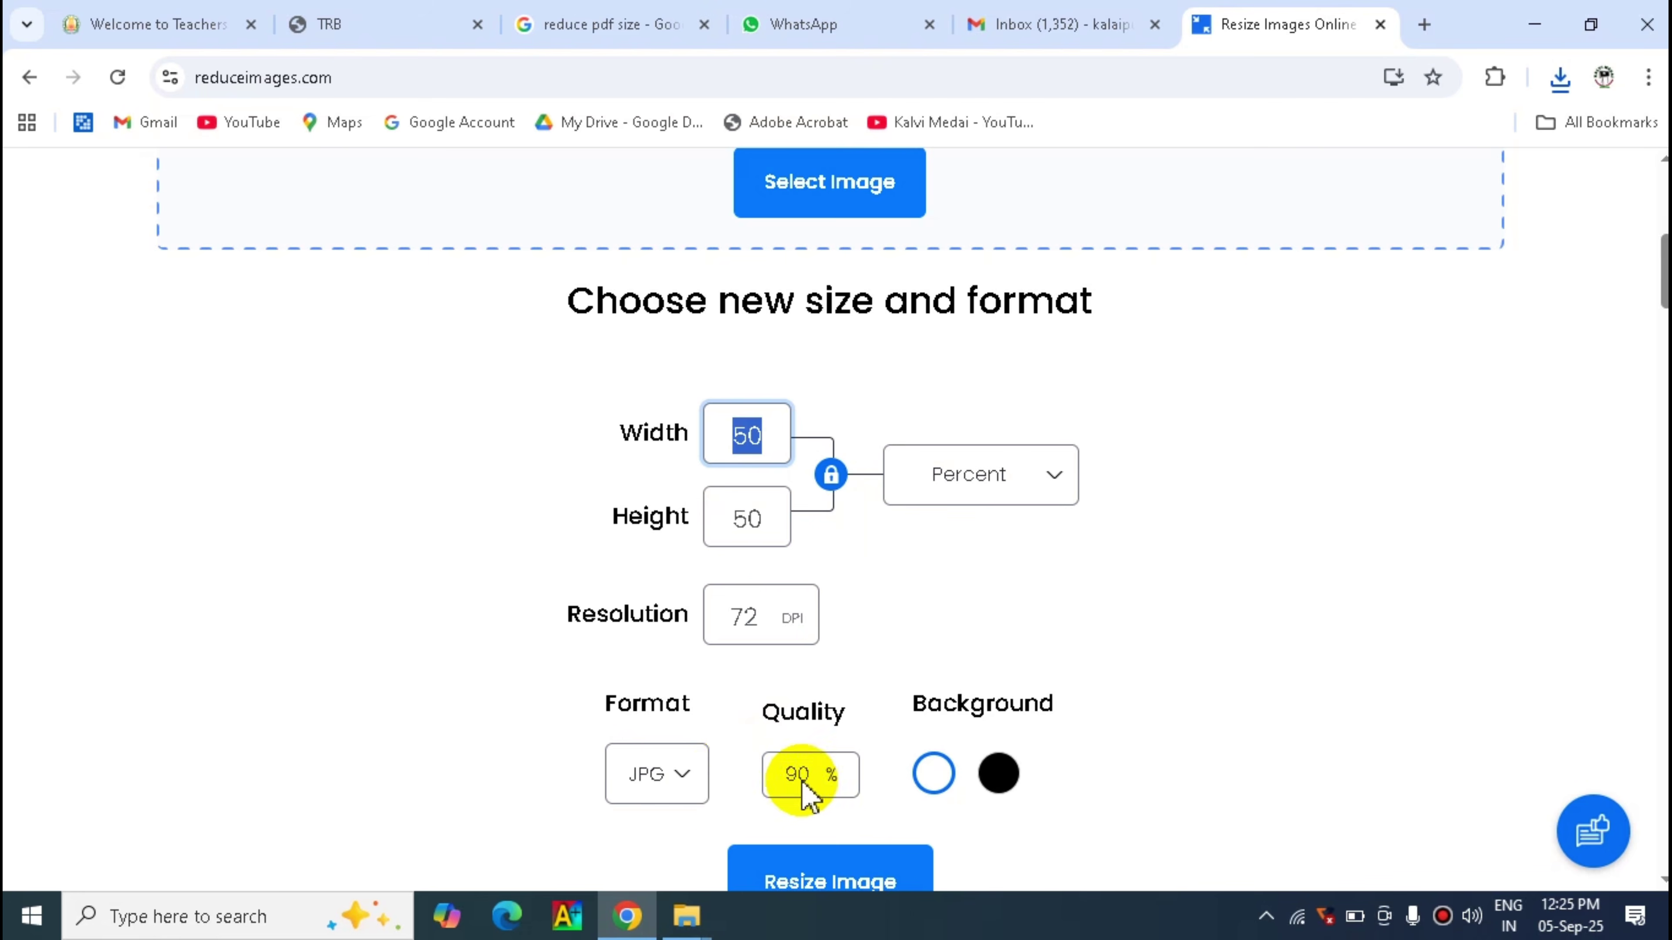
{"action": "double_click", "coordinate": [818, 783]}
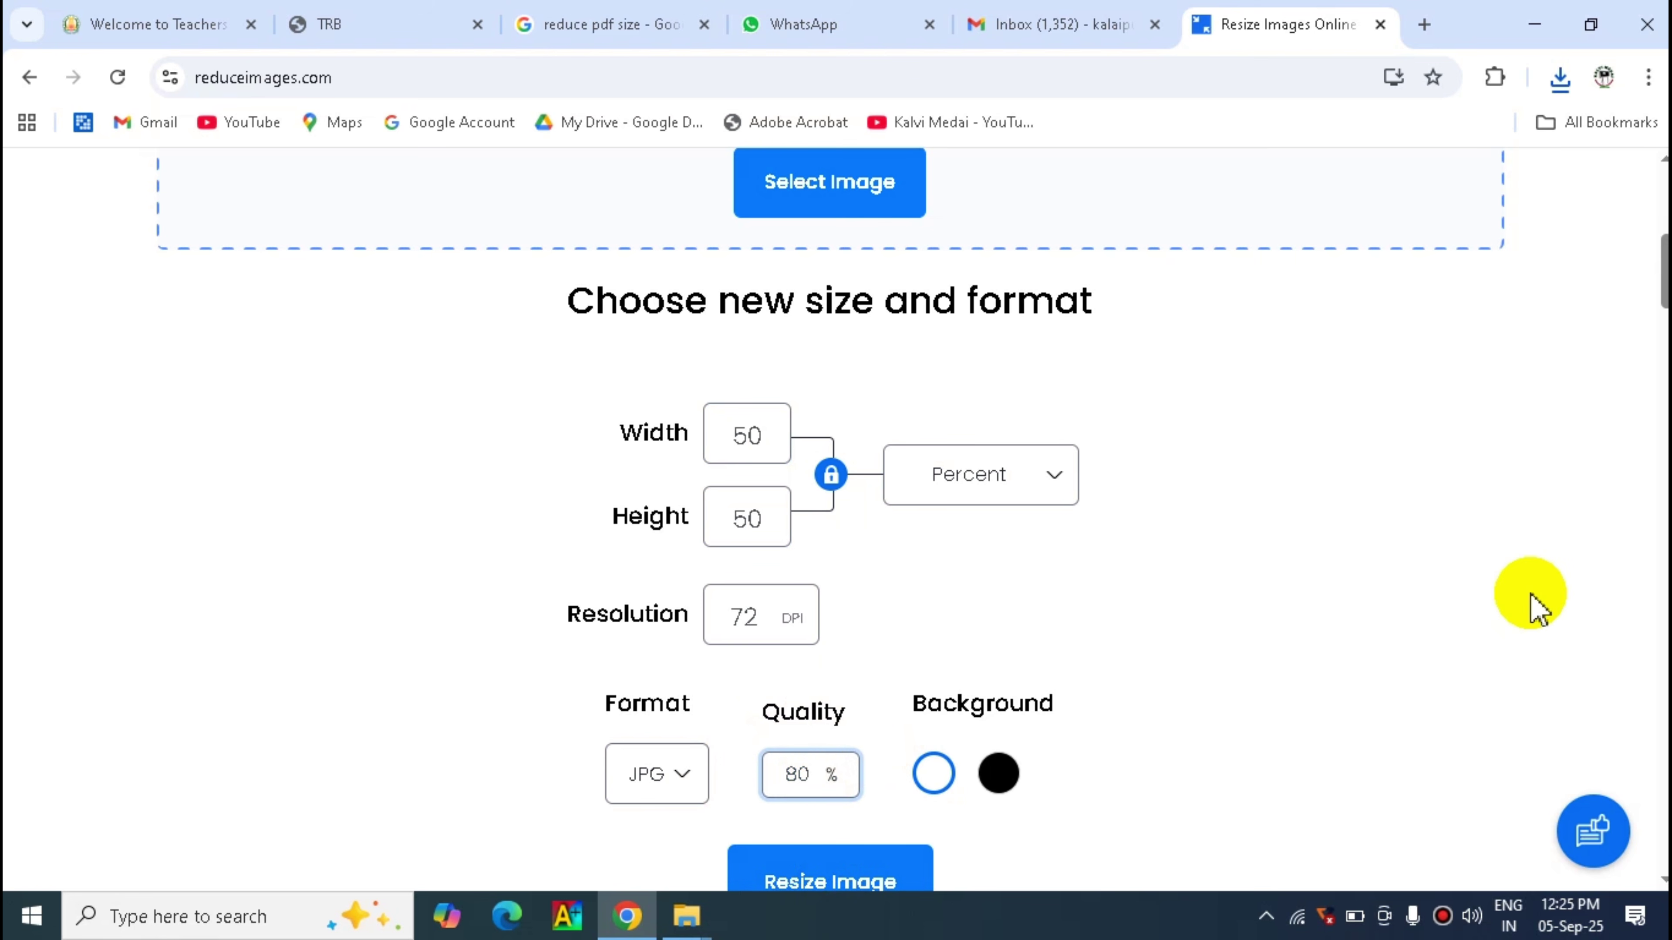
{"action": "left_click_drag", "start_coordinate": [1655, 300], "coordinate": [1652, 262]}
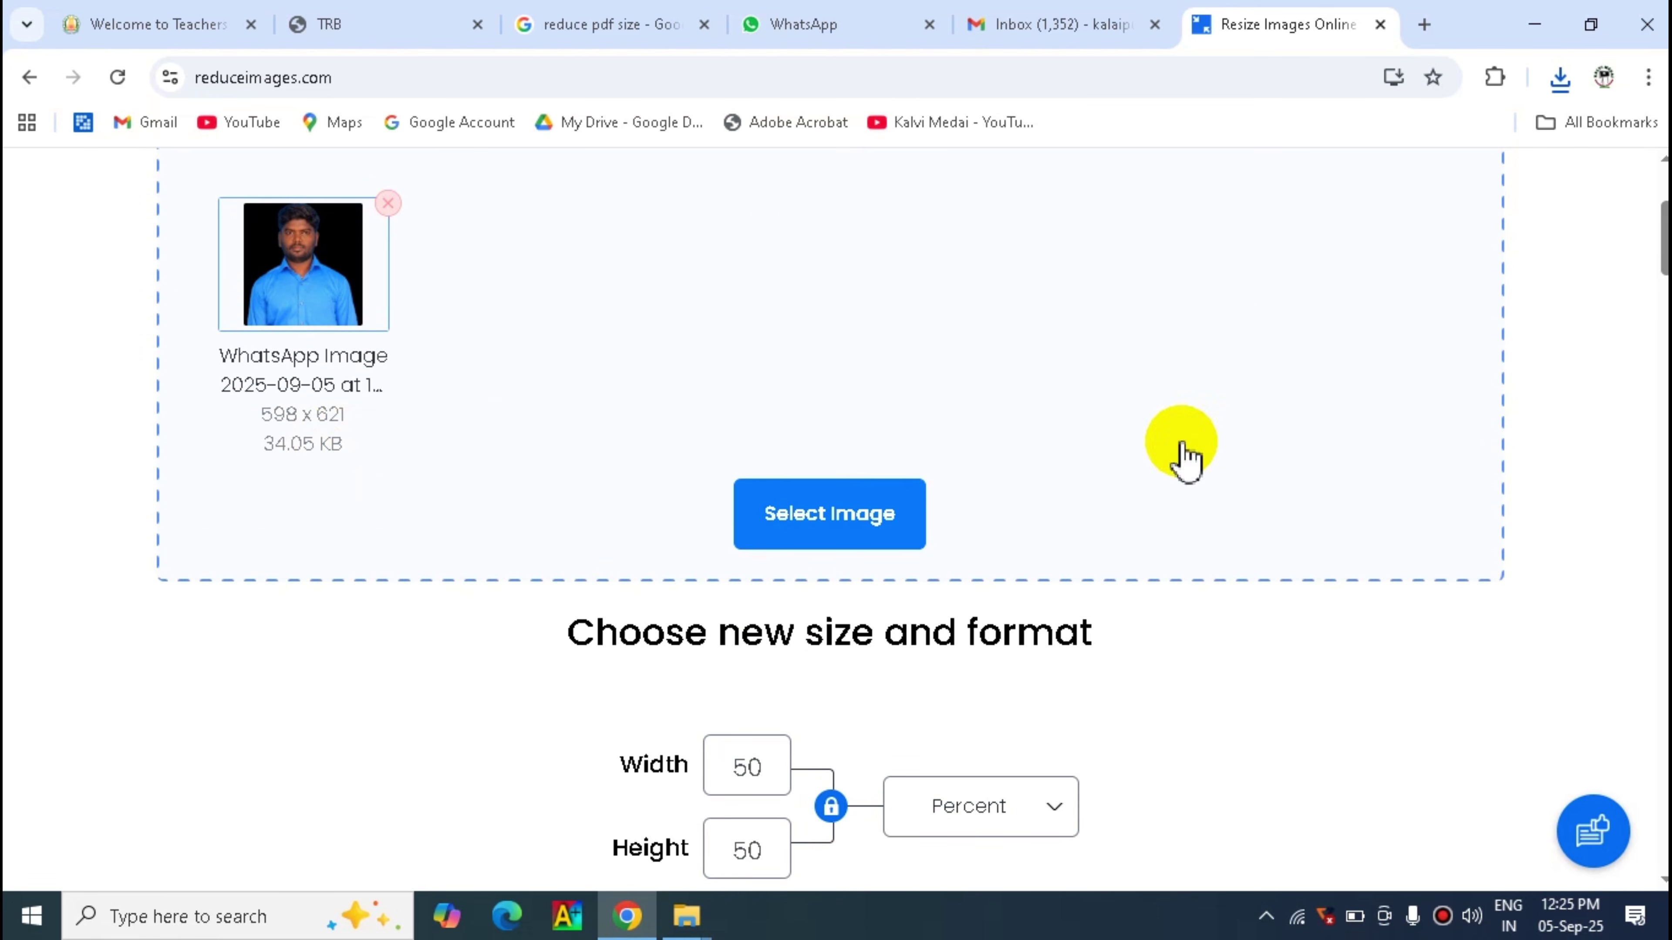
{"action": "scroll", "coordinate": [1655, 260], "scroll_direction": "down", "scroll_amount": 10}
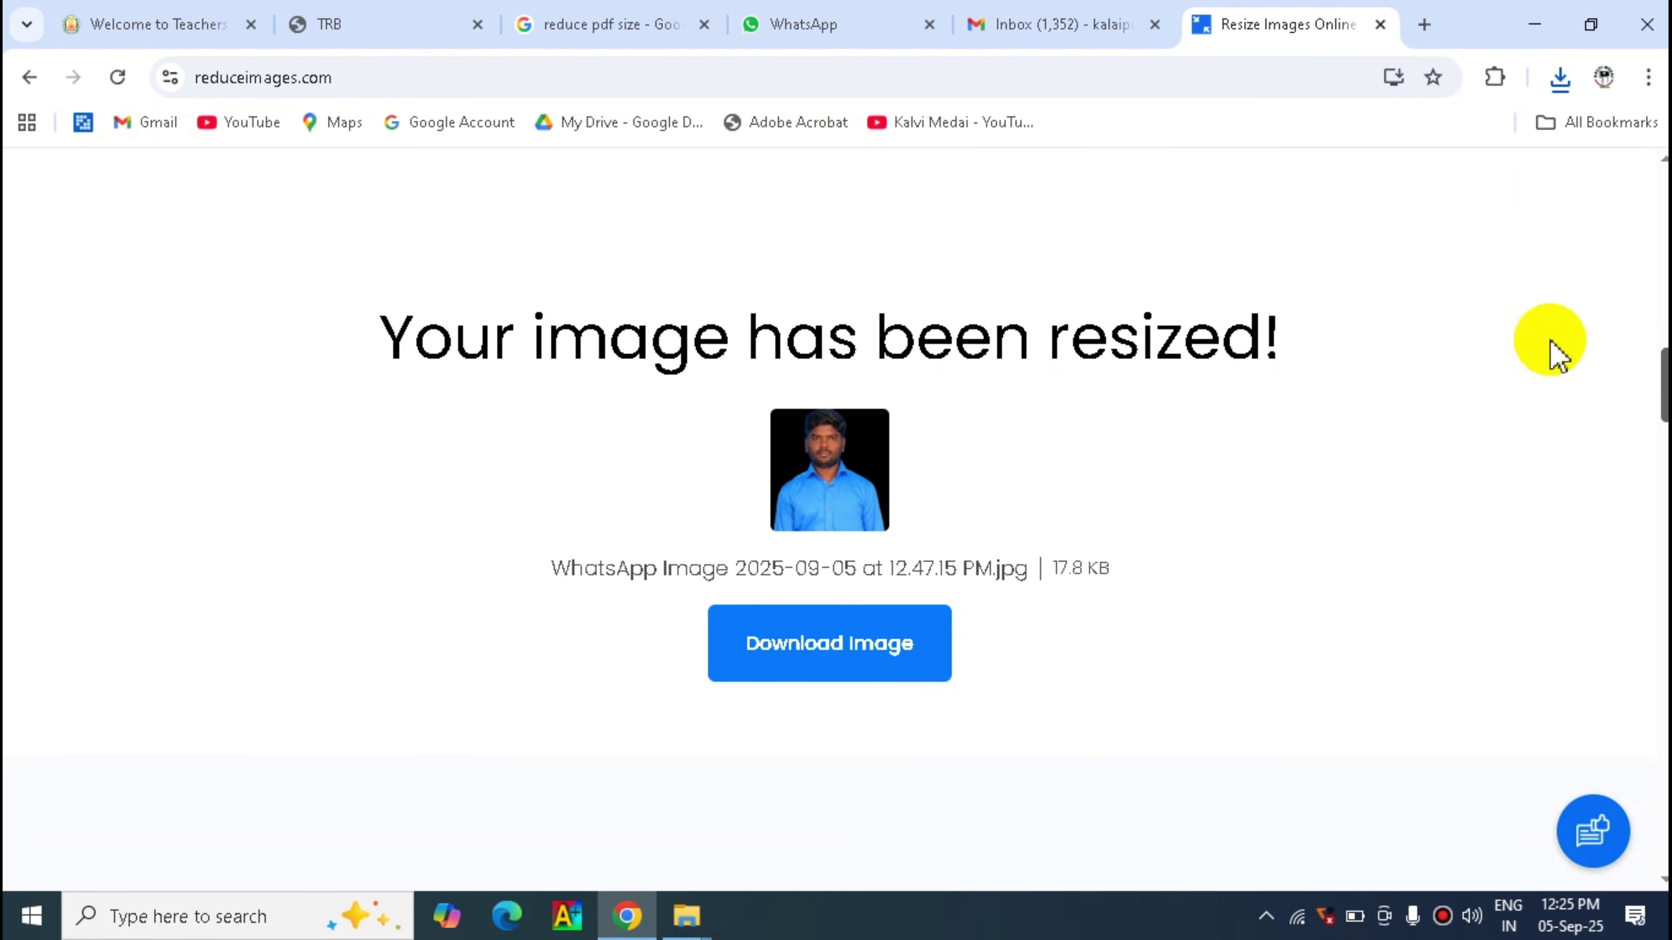
Switch from the ReduceImages result back to the TRB Uploading Document page
{"action": "left_click", "coordinate": [428, 19]}
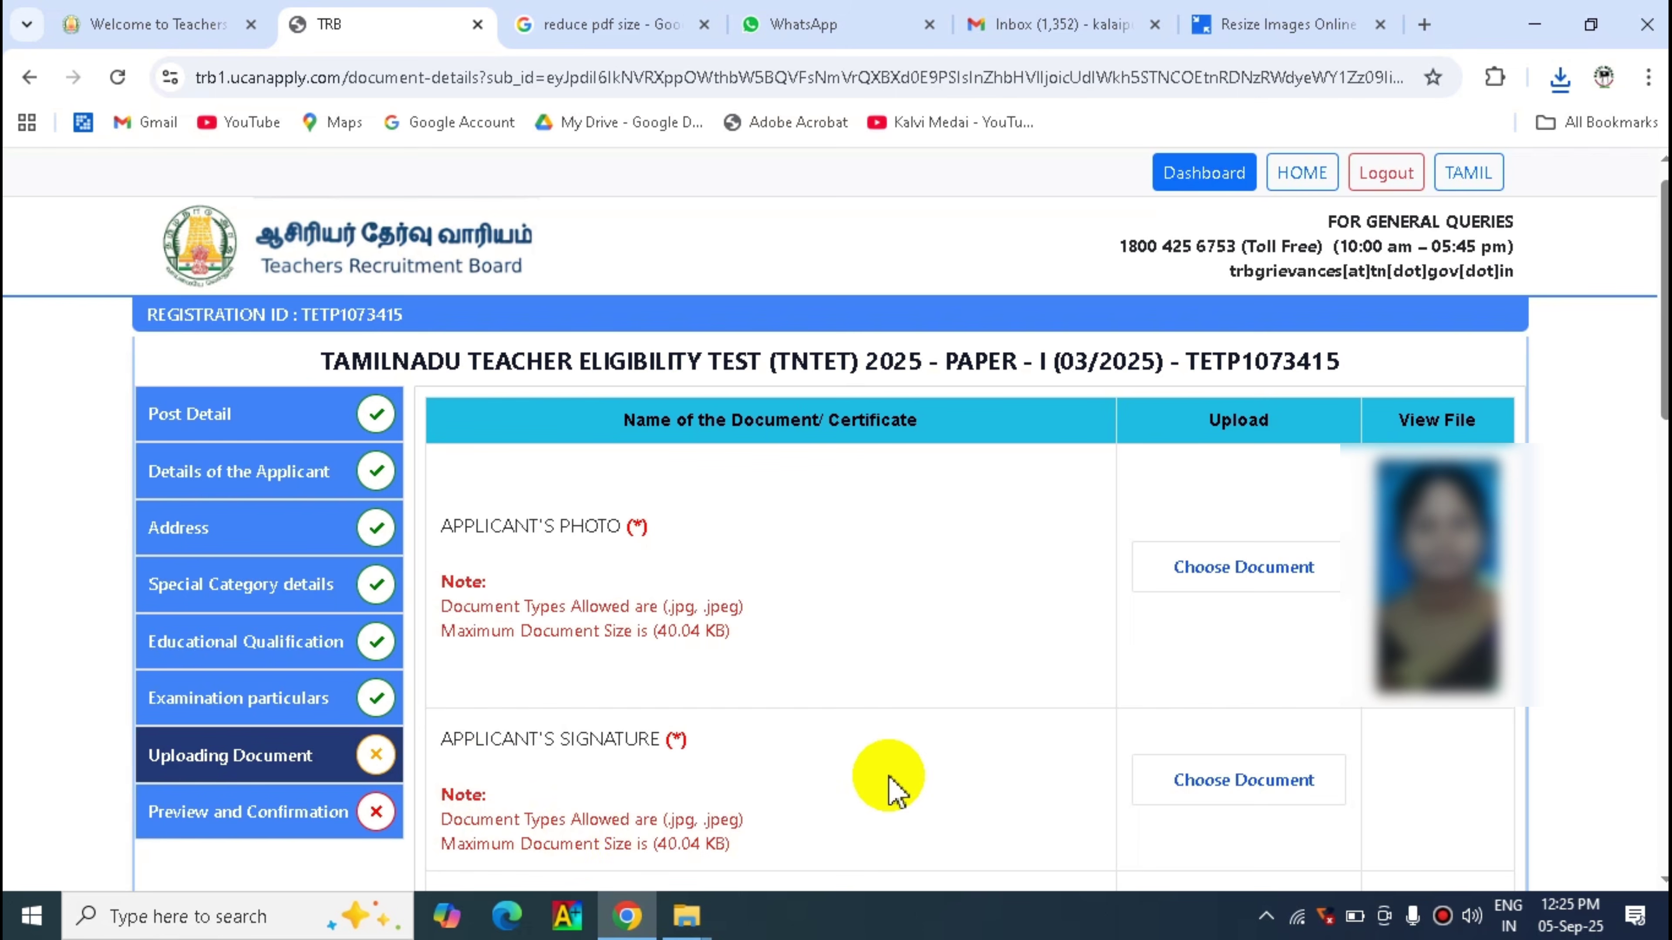
{"action": "left_click_drag", "start_coordinate": [1663, 399], "coordinate": [1666, 451]}
{"action": "left_click", "coordinate": [1270, 26]}
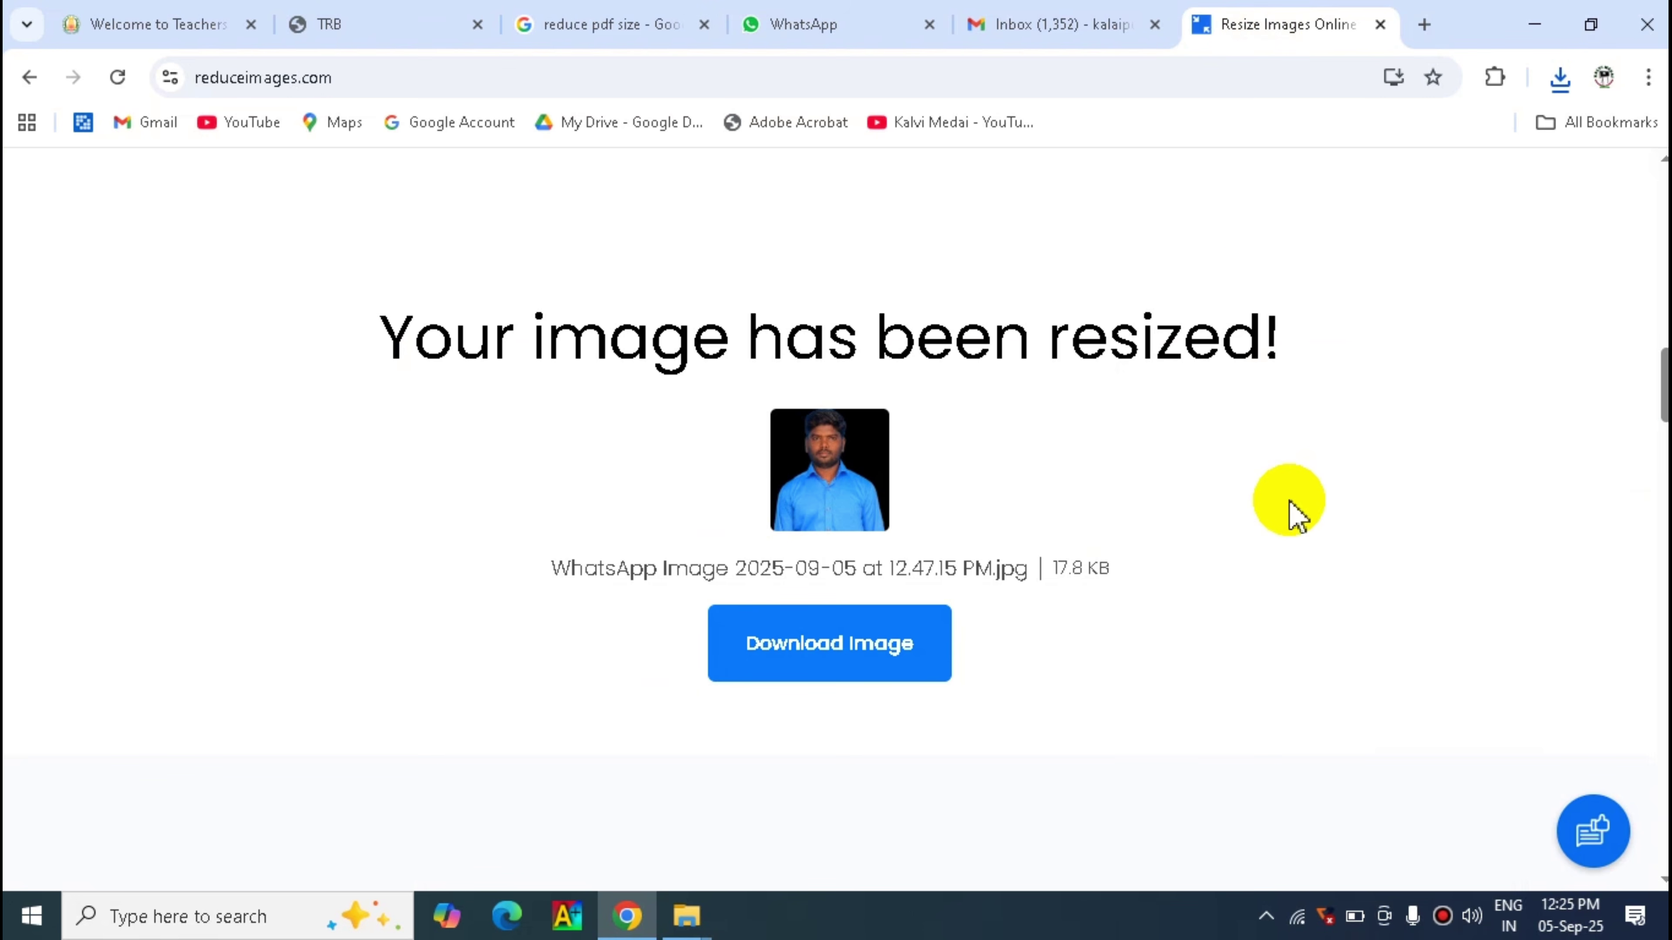
{"action": "left_click", "coordinate": [388, 27]}
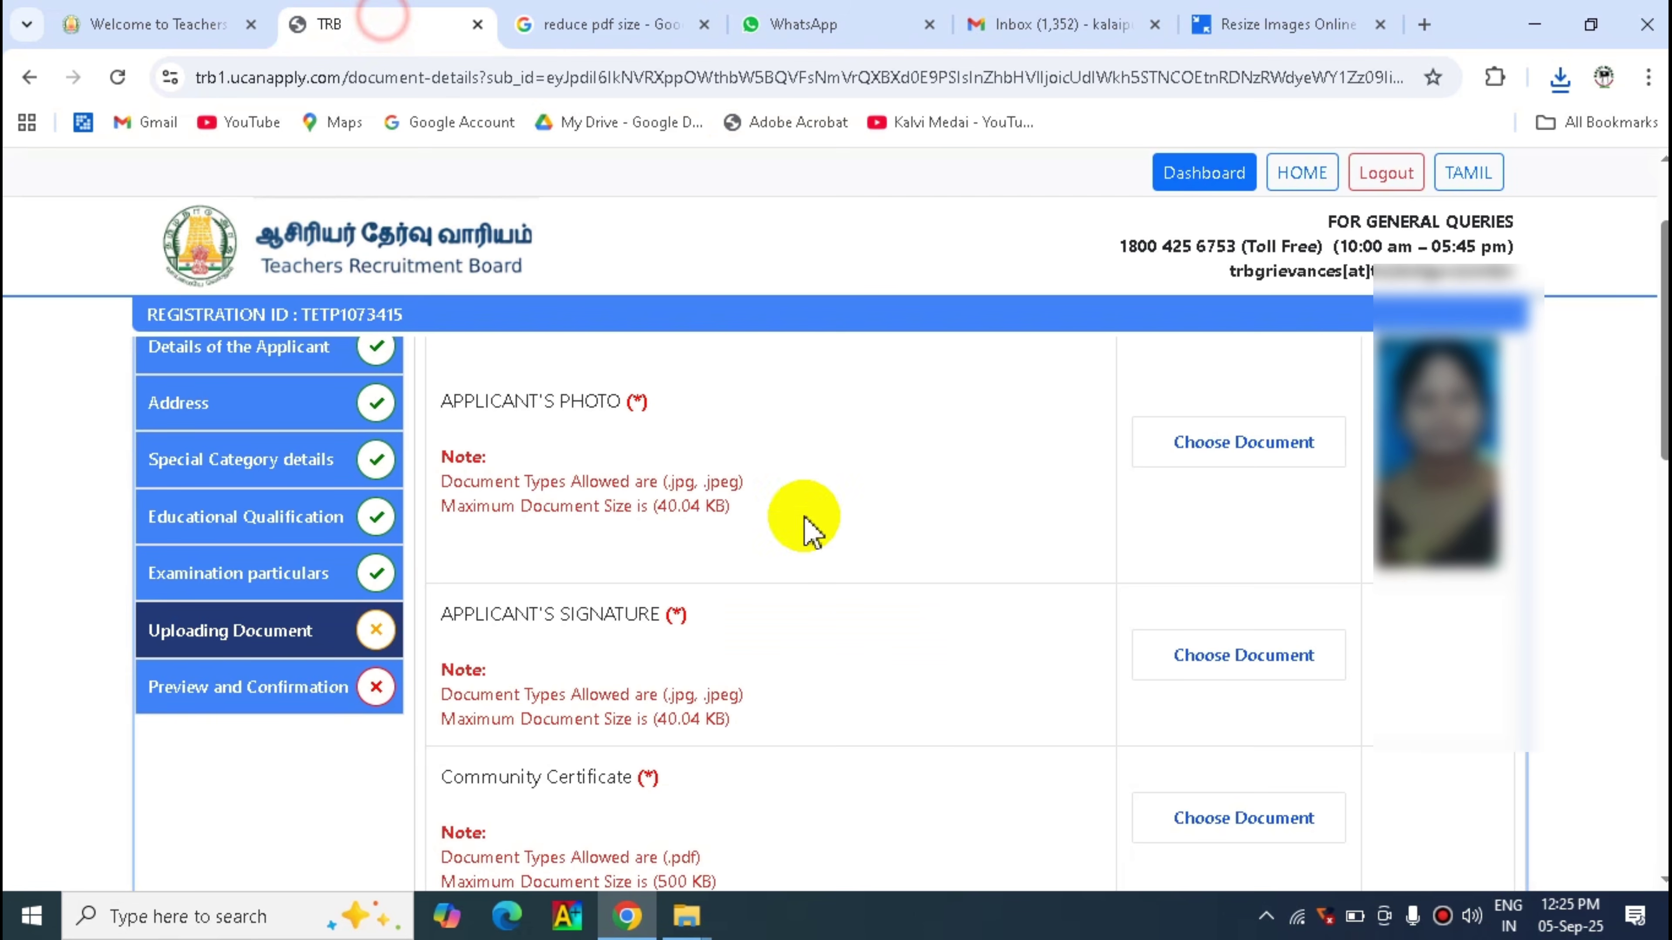
Upload 'rj sign.jpg' in the signature row so its preview appears
{"action": "left_click", "coordinate": [1240, 677]}
{"action": "left_click", "coordinate": [694, 262]}
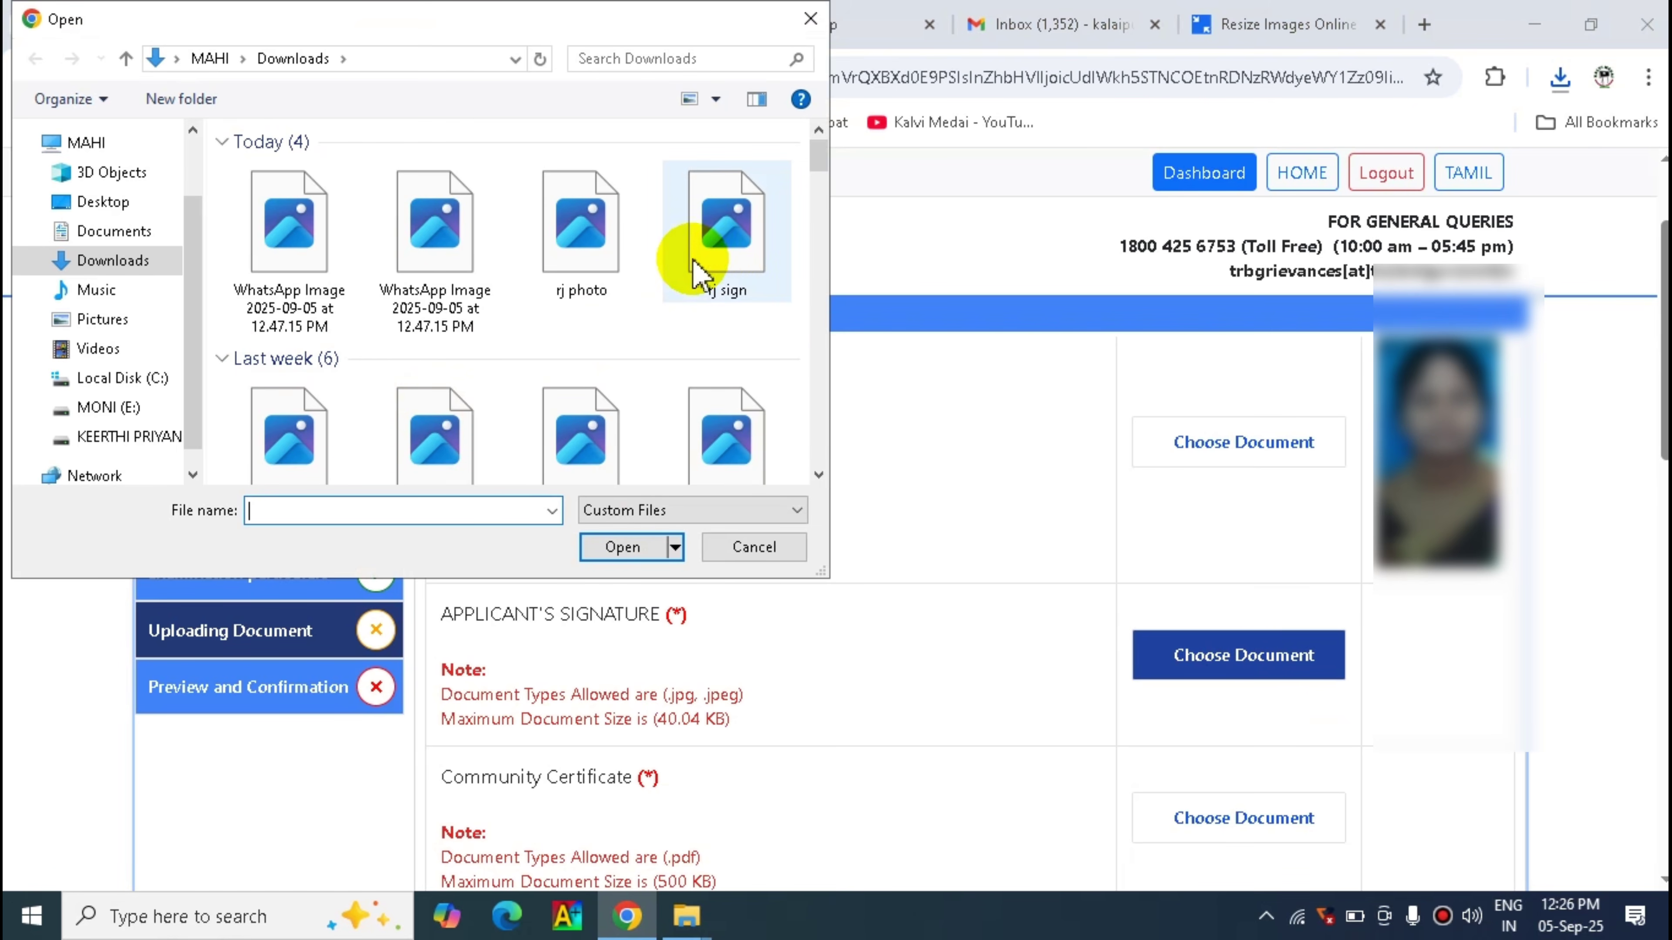
{"action": "left_click", "coordinate": [727, 261]}
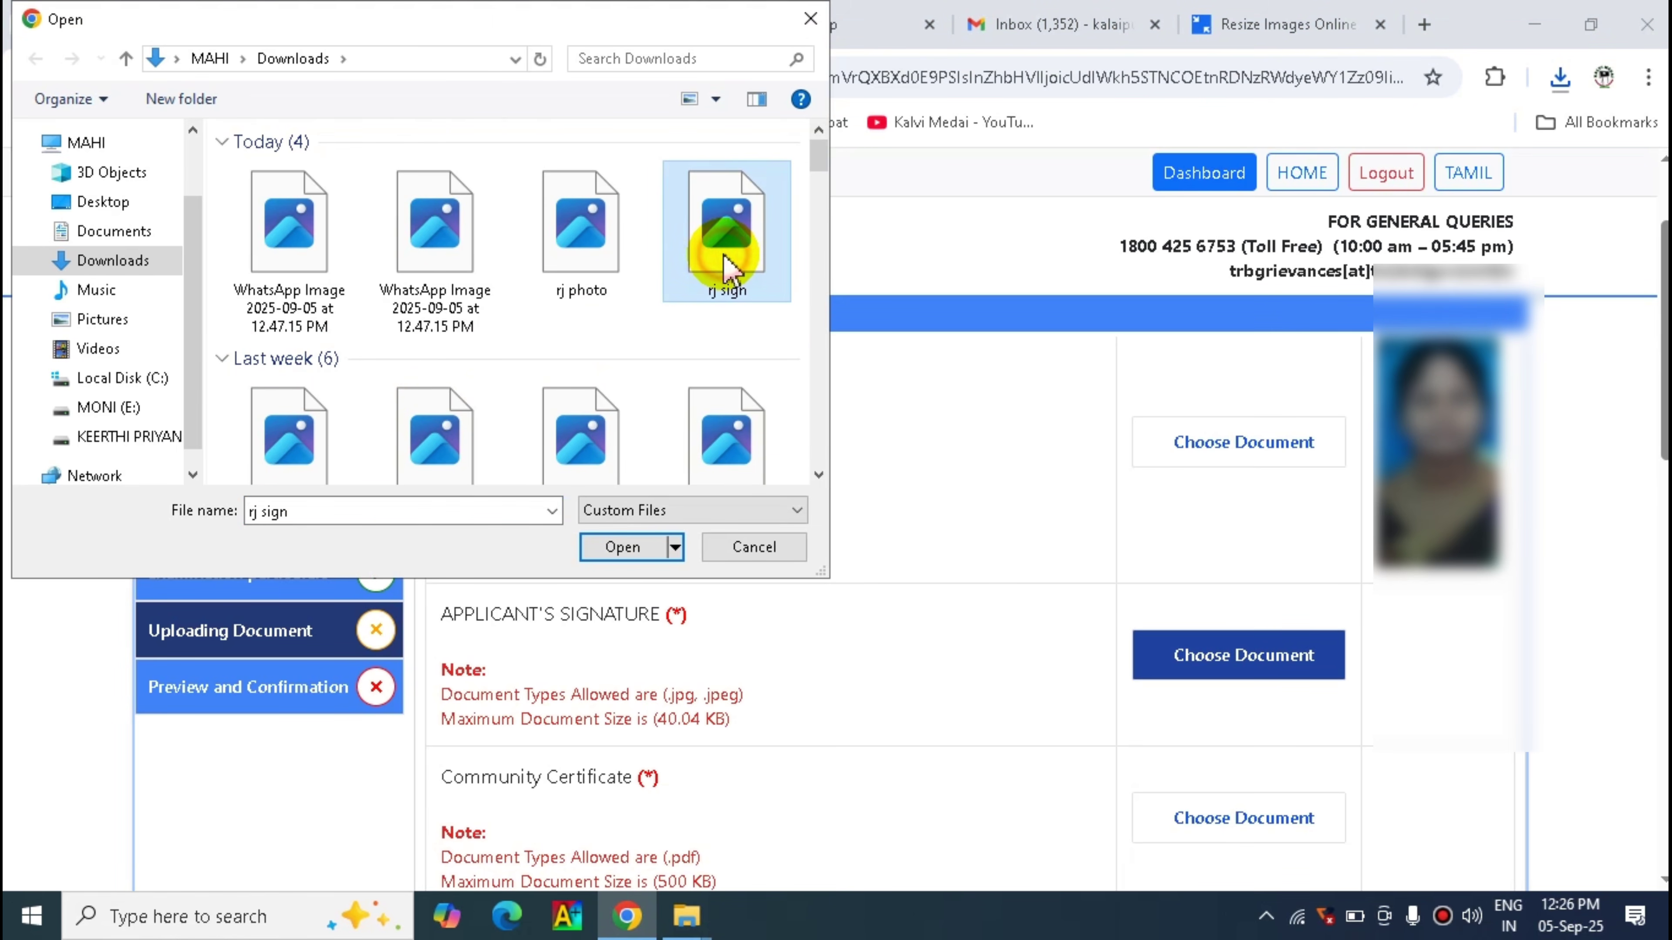
{"action": "left_click", "coordinate": [623, 548]}
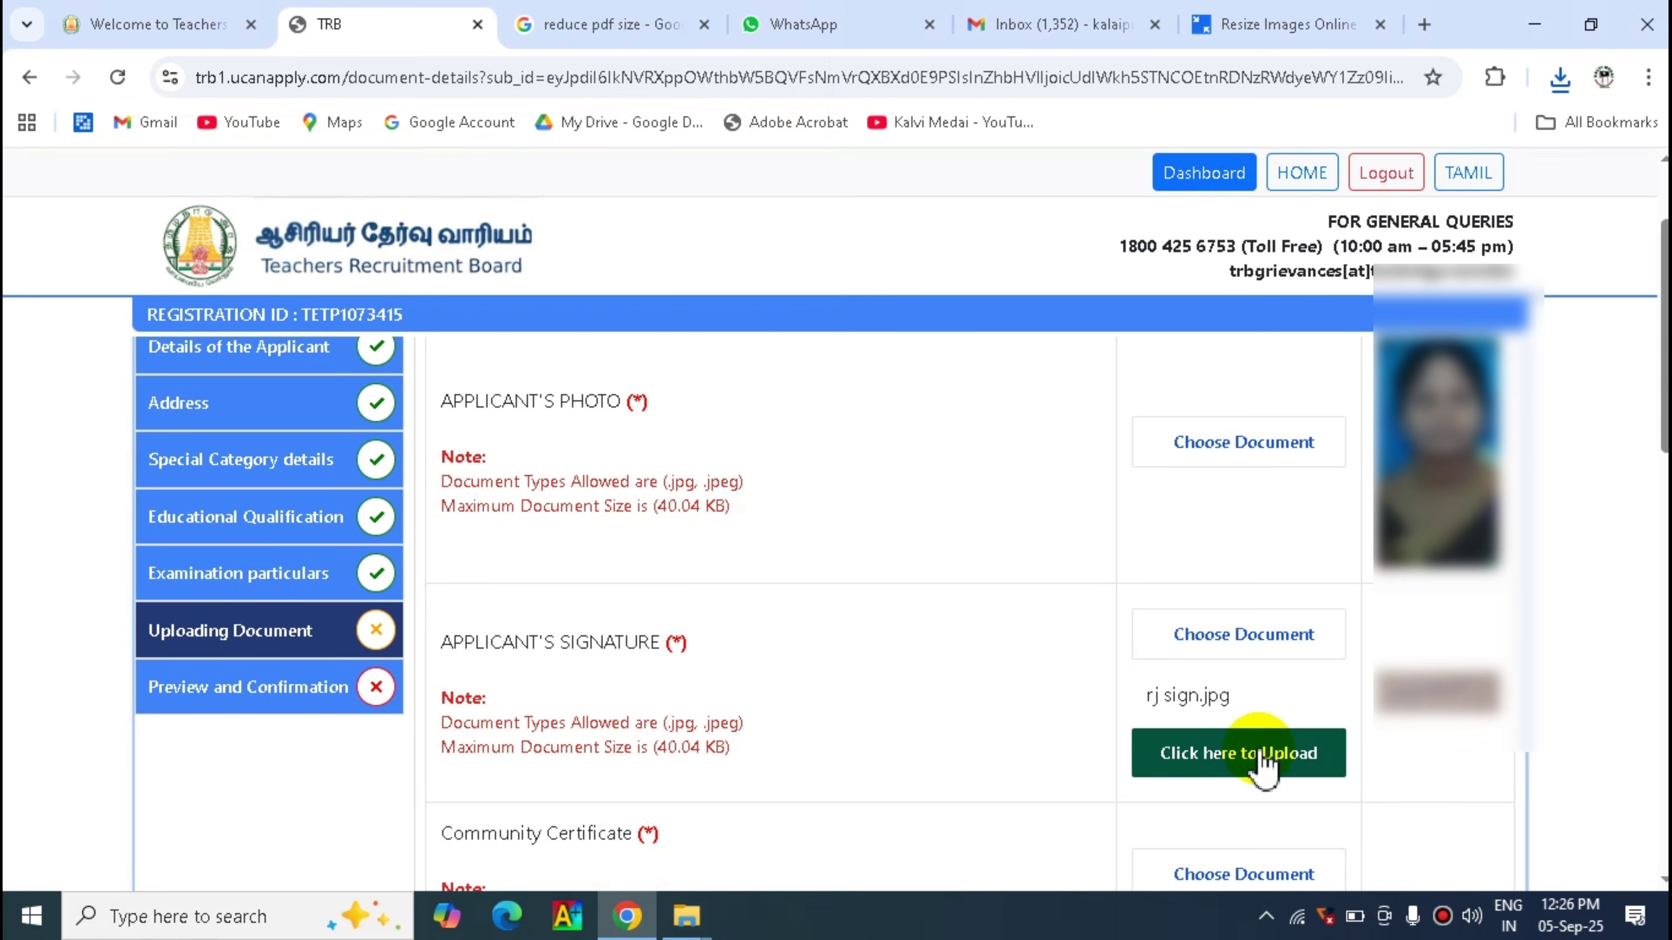
{"action": "left_click", "coordinate": [1236, 764]}
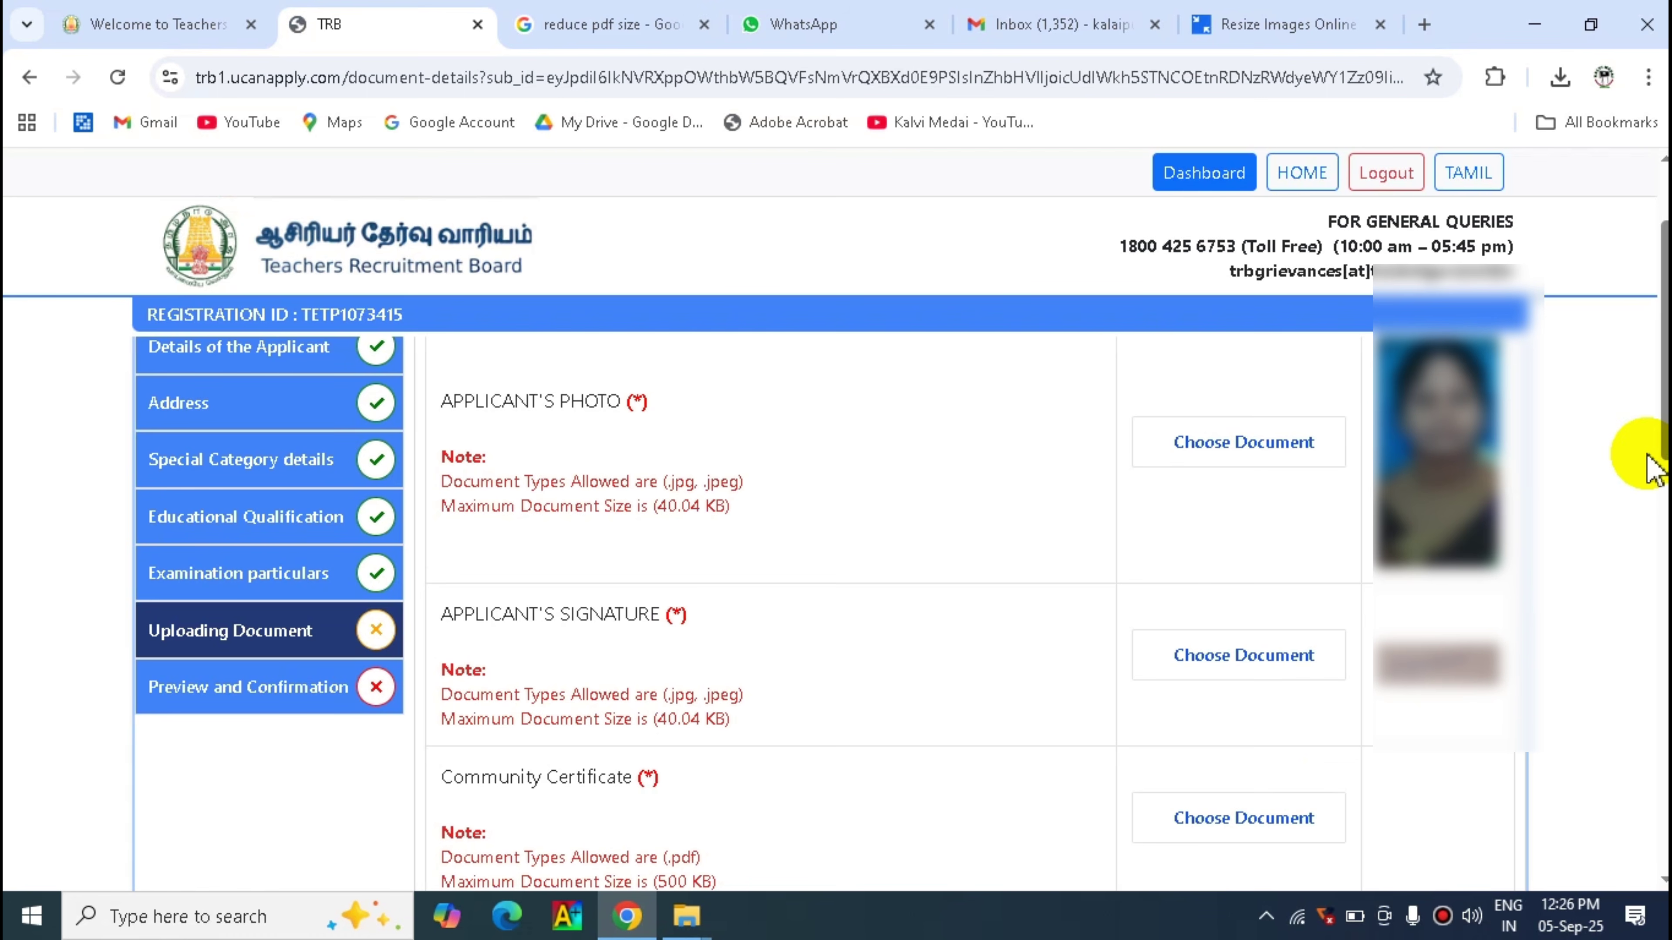
{"action": "scroll", "coordinate": [1655, 435], "scroll_direction": "down", "scroll_amount": 5}
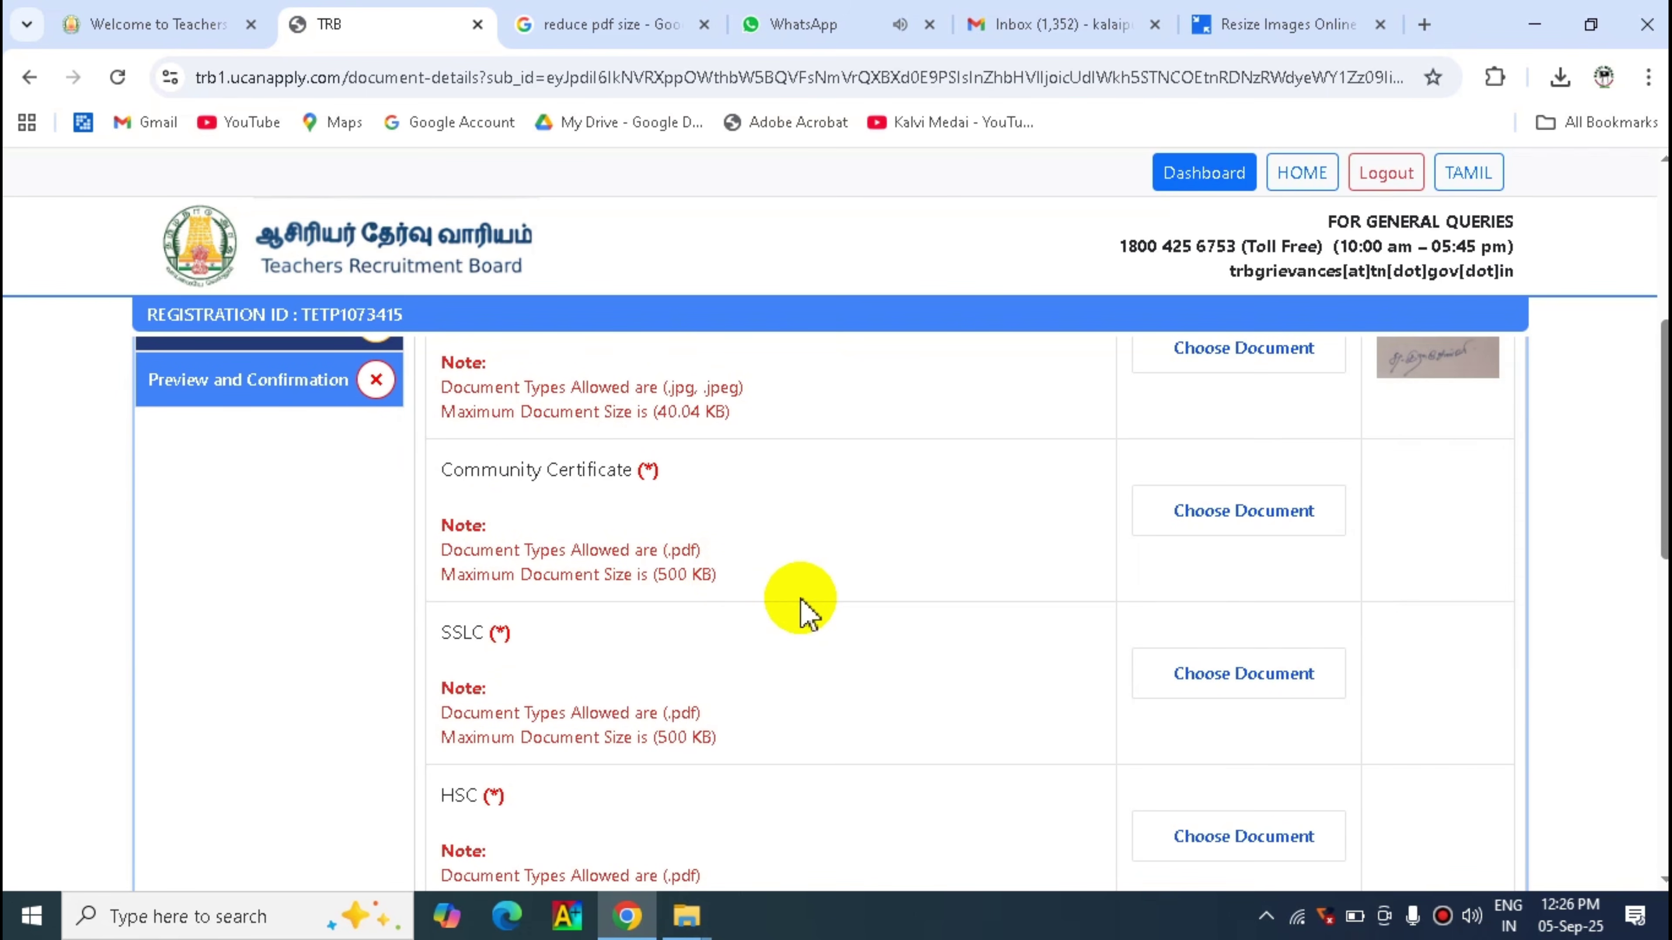
{"action": "left_click", "coordinate": [813, 20]}
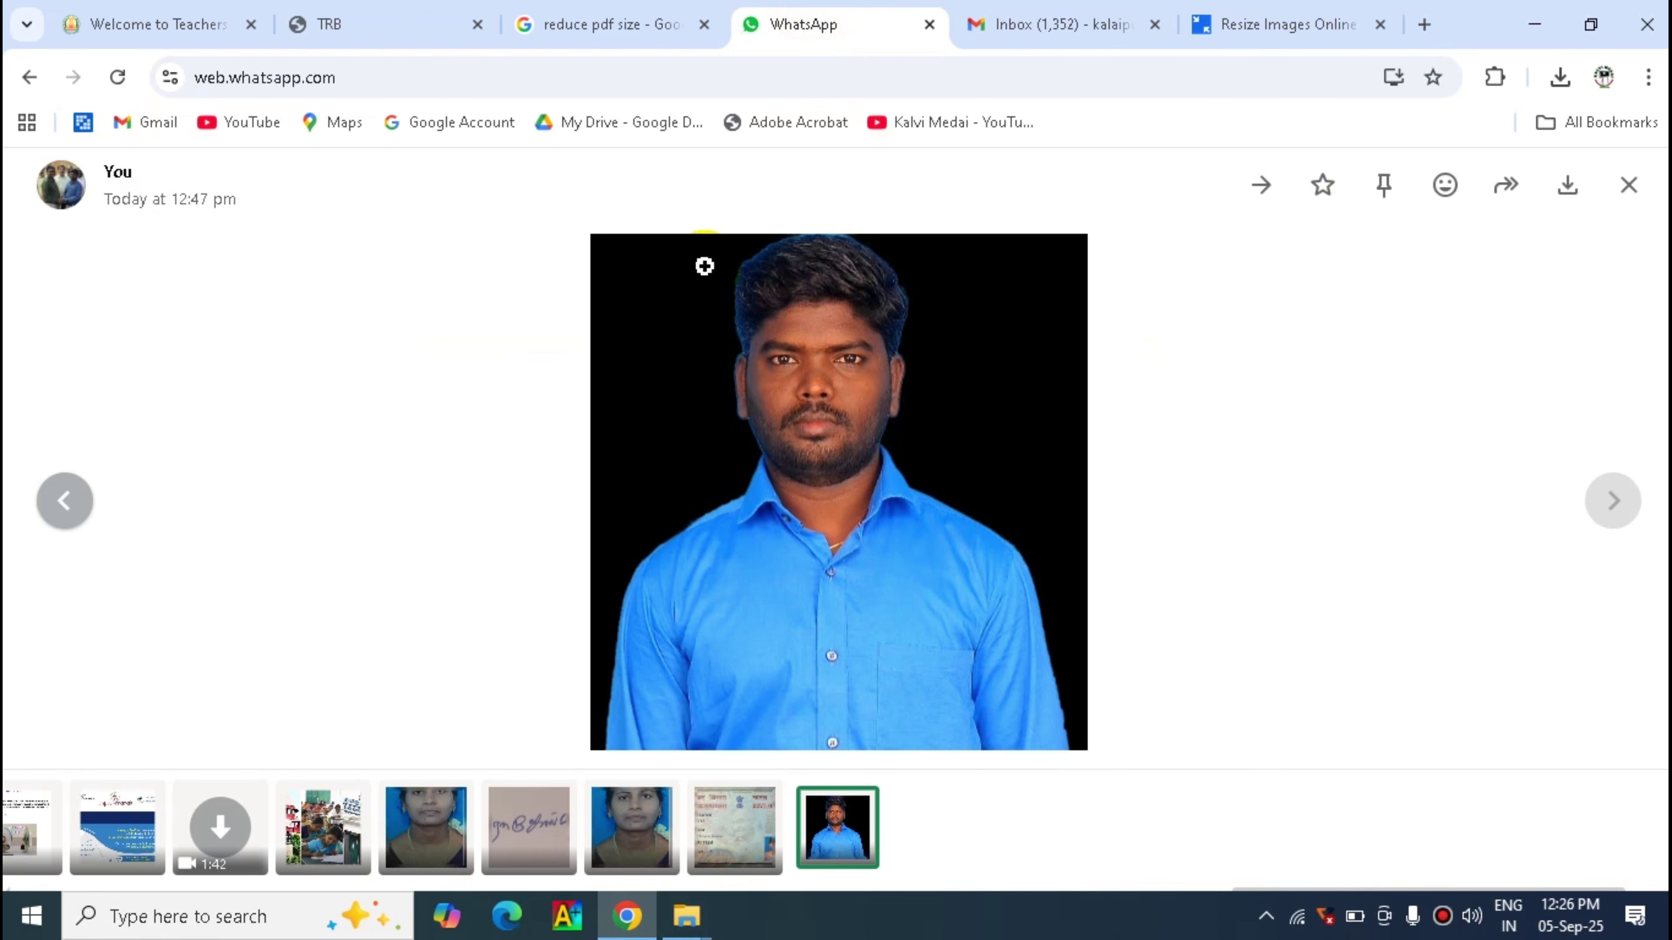
{"action": "left_click", "coordinate": [1631, 191]}
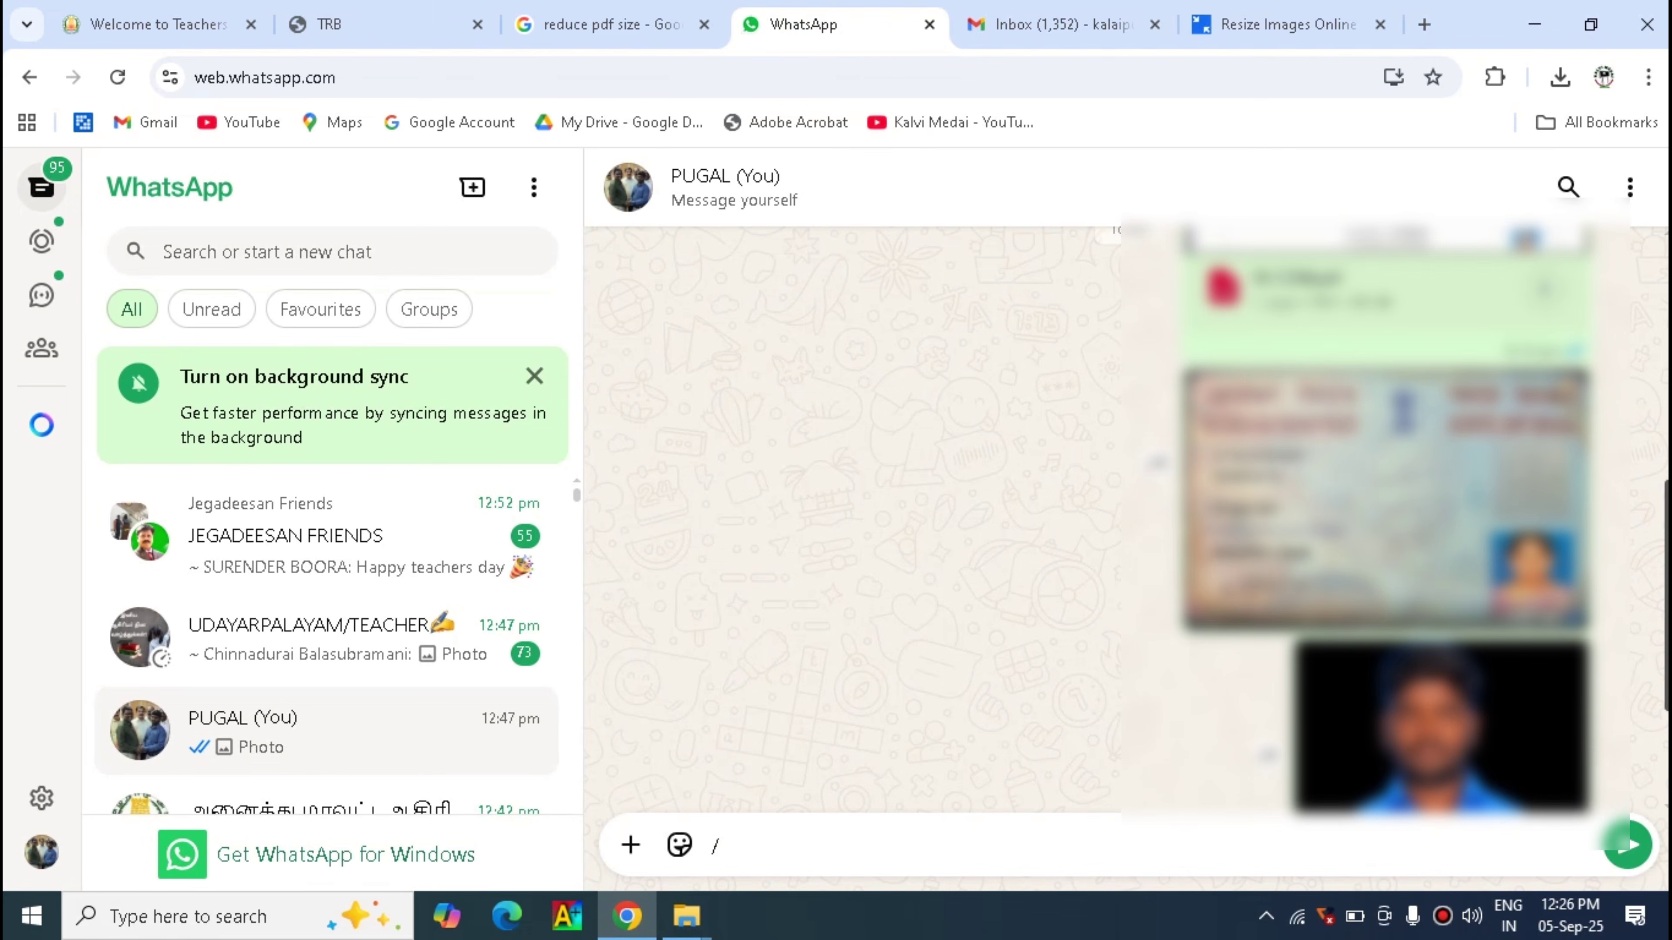
{"action": "scroll", "coordinate": [1537, 625], "scroll_direction": "up", "scroll_amount": 5}
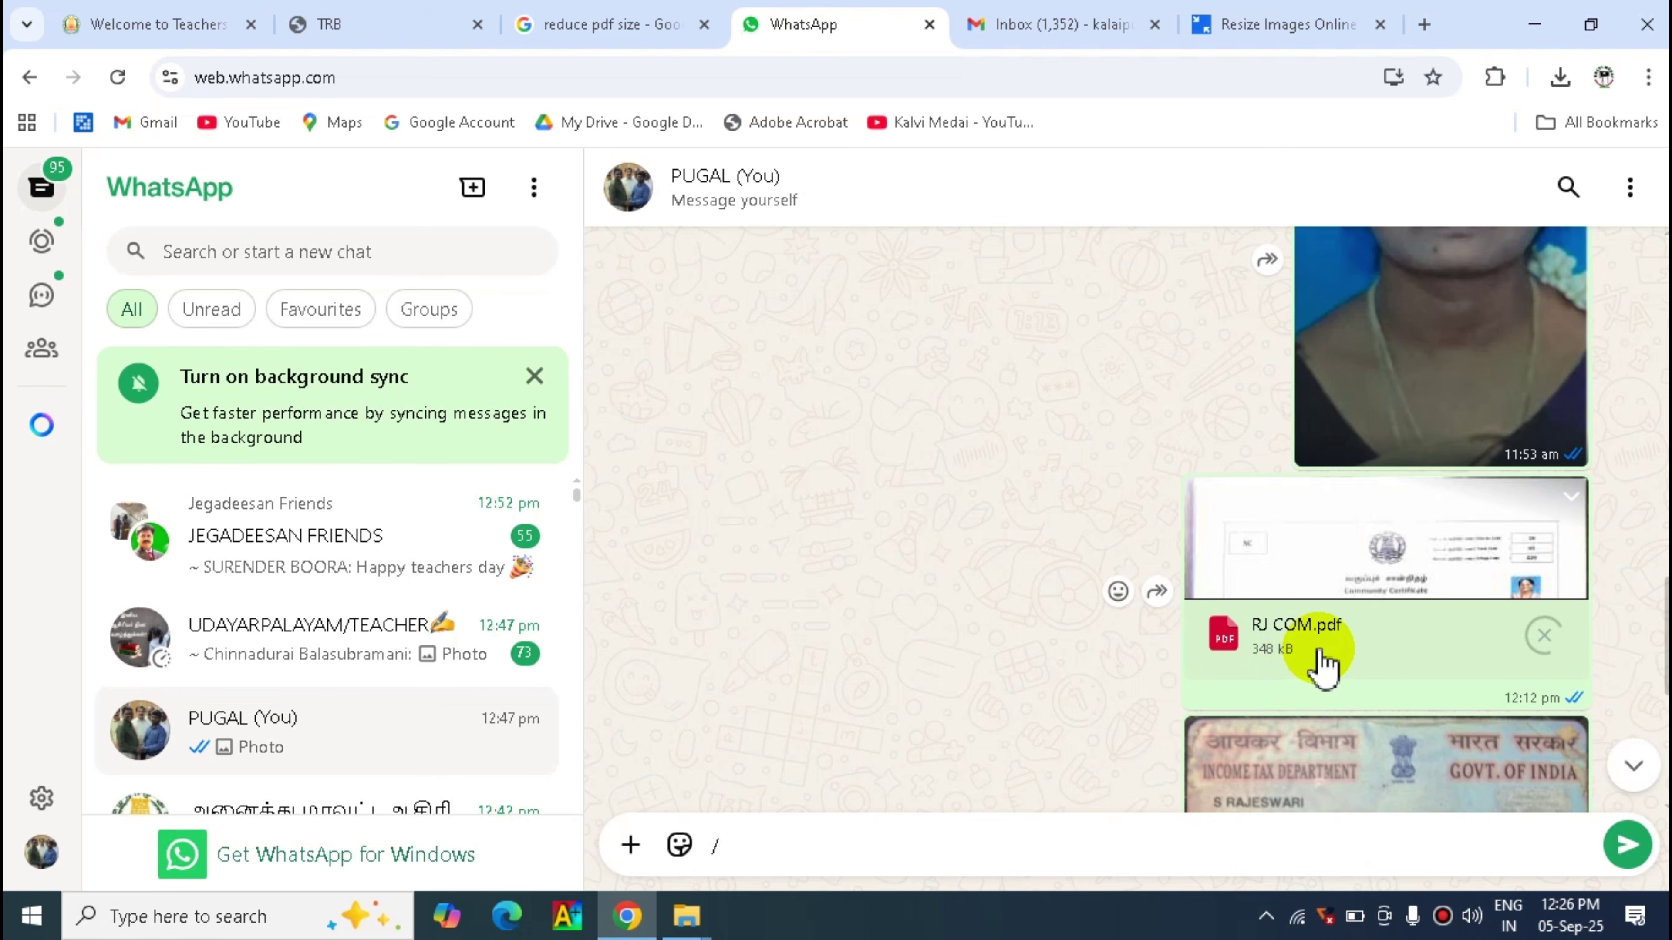
{"action": "left_click", "coordinate": [381, 33]}
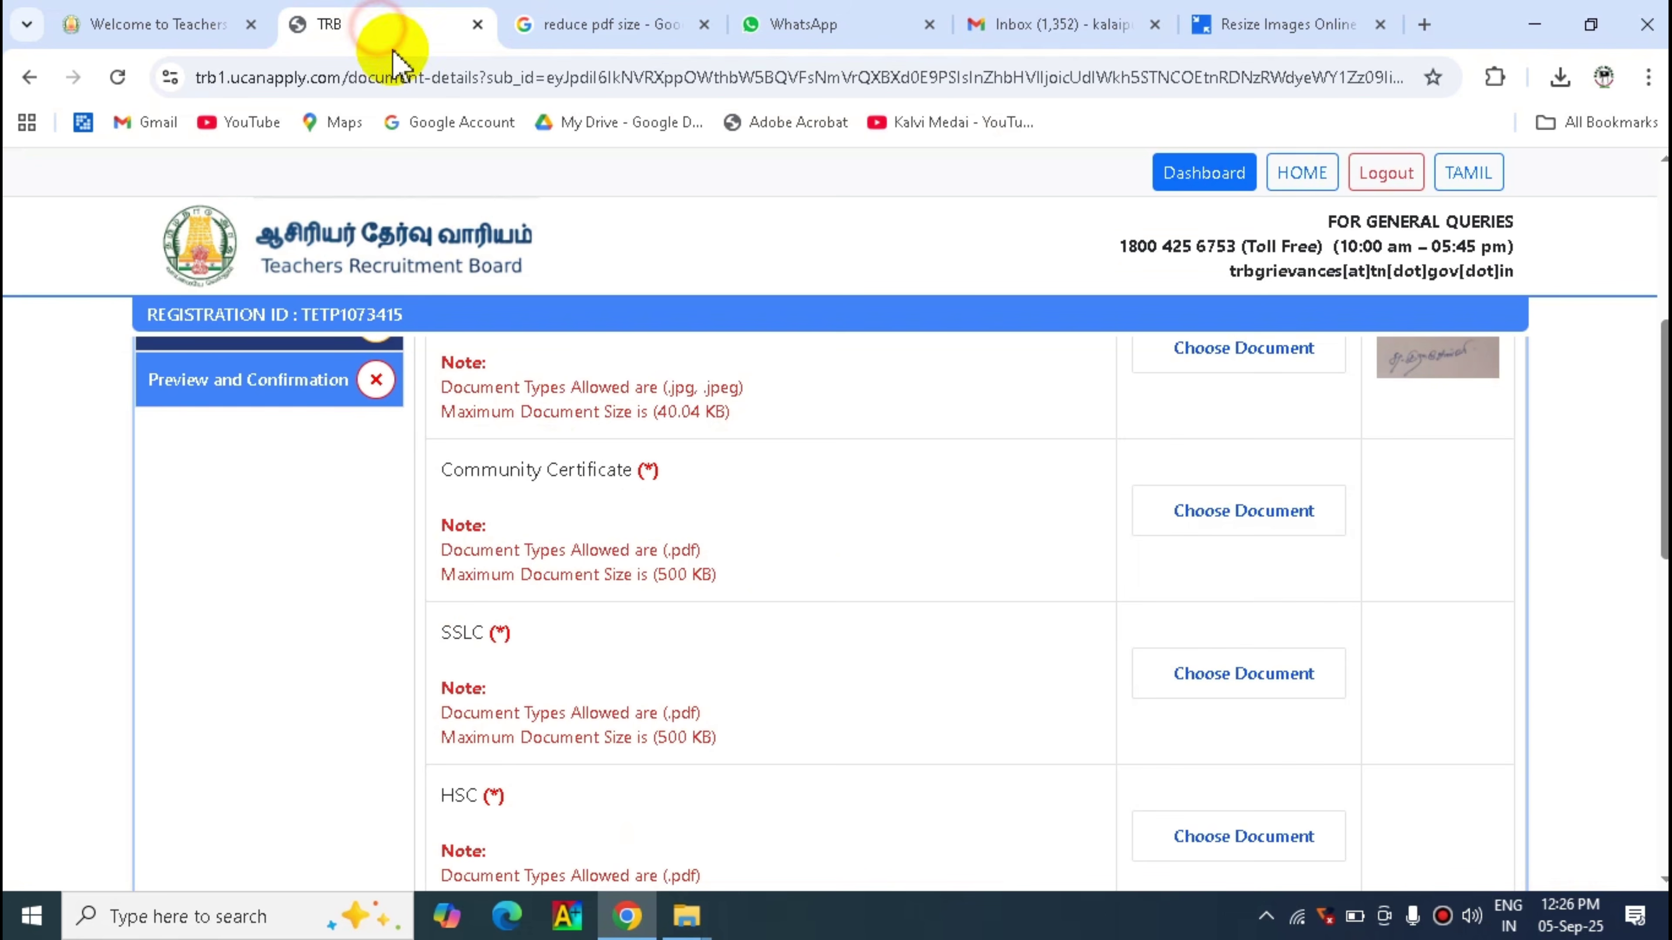
Upload the RJ COM (1) PDF as the Community Certificate
{"action": "left_click", "coordinate": [1241, 523]}
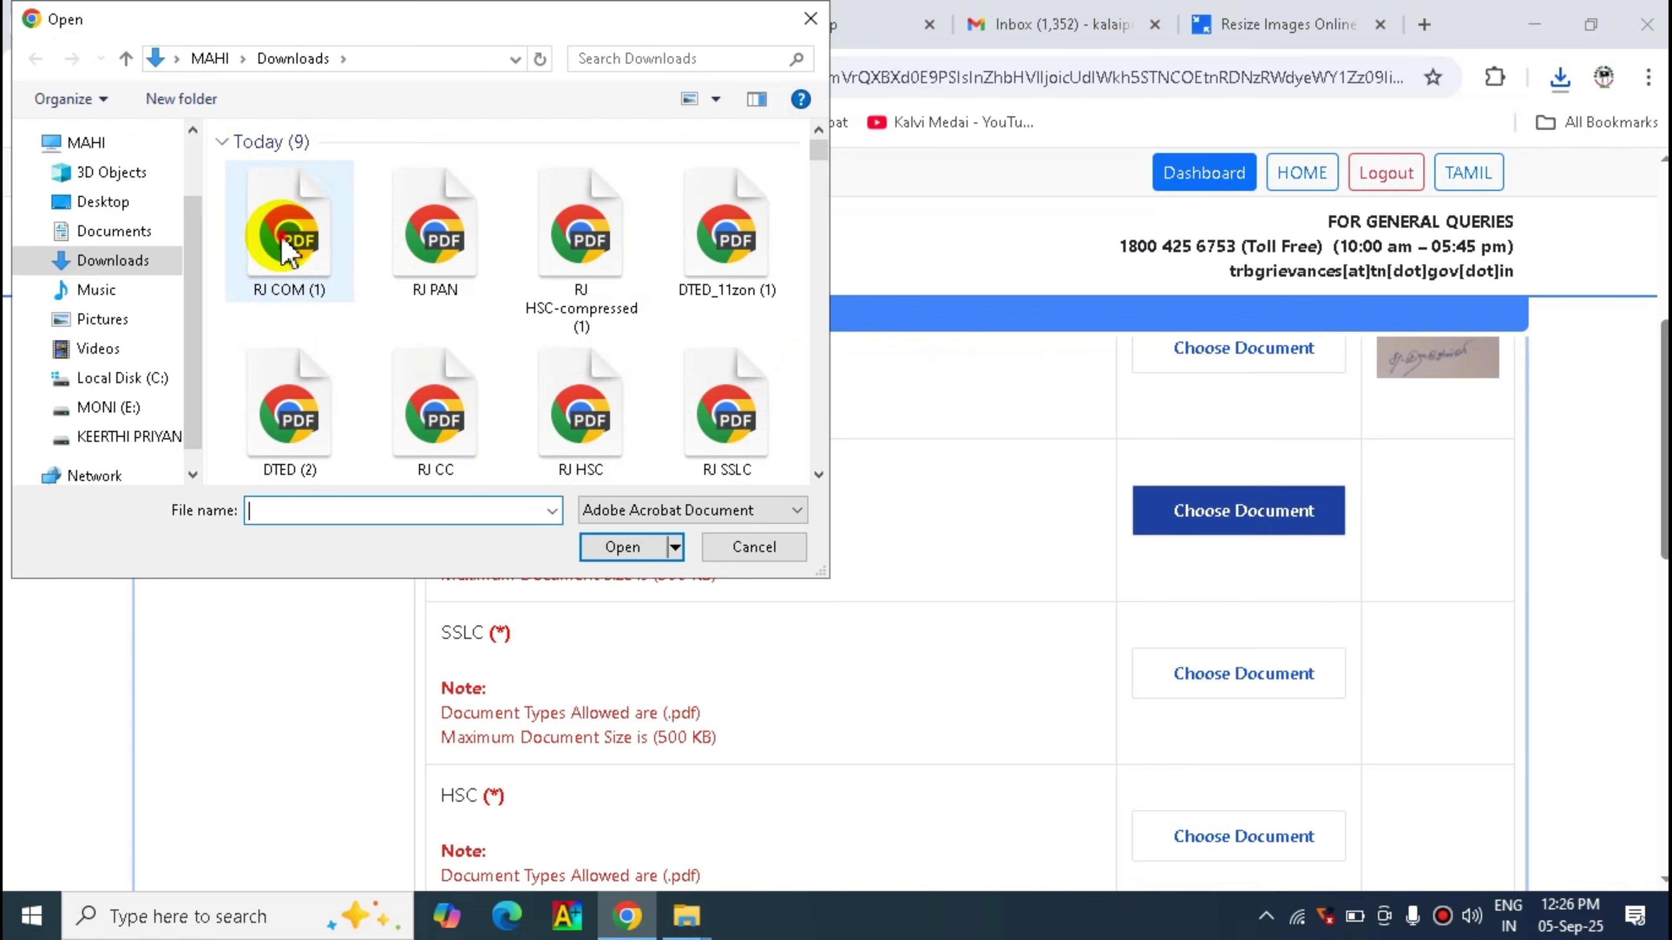
{"action": "left_click", "coordinate": [288, 251]}
{"action": "left_click", "coordinate": [617, 552]}
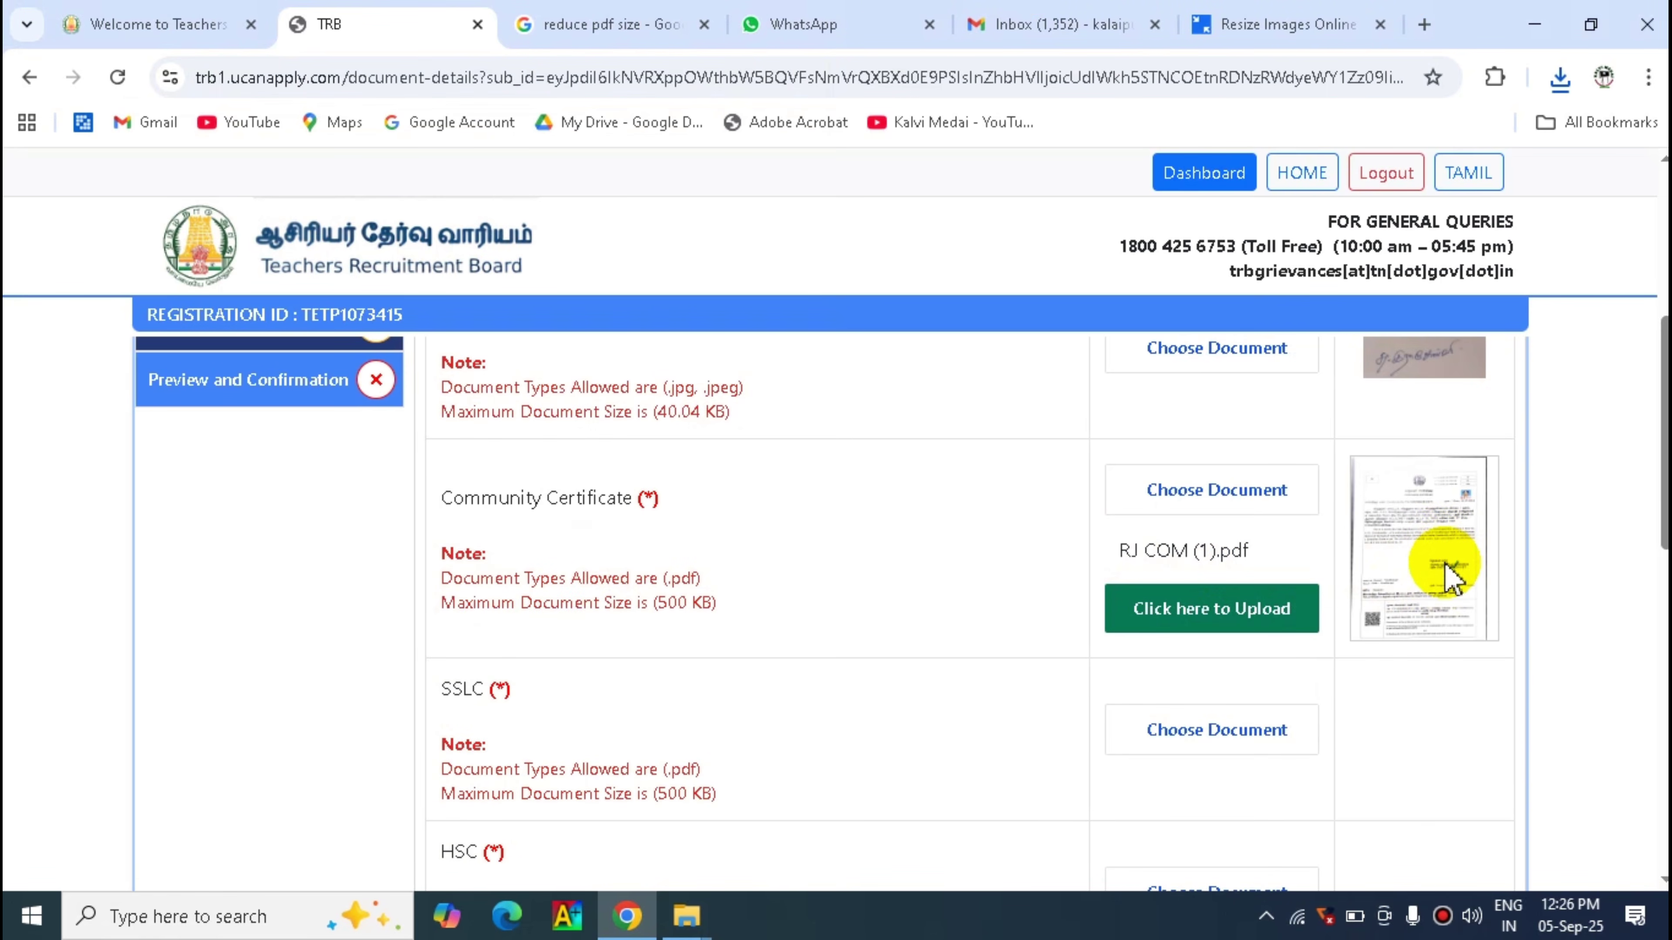
{"action": "left_click", "coordinate": [1199, 615]}
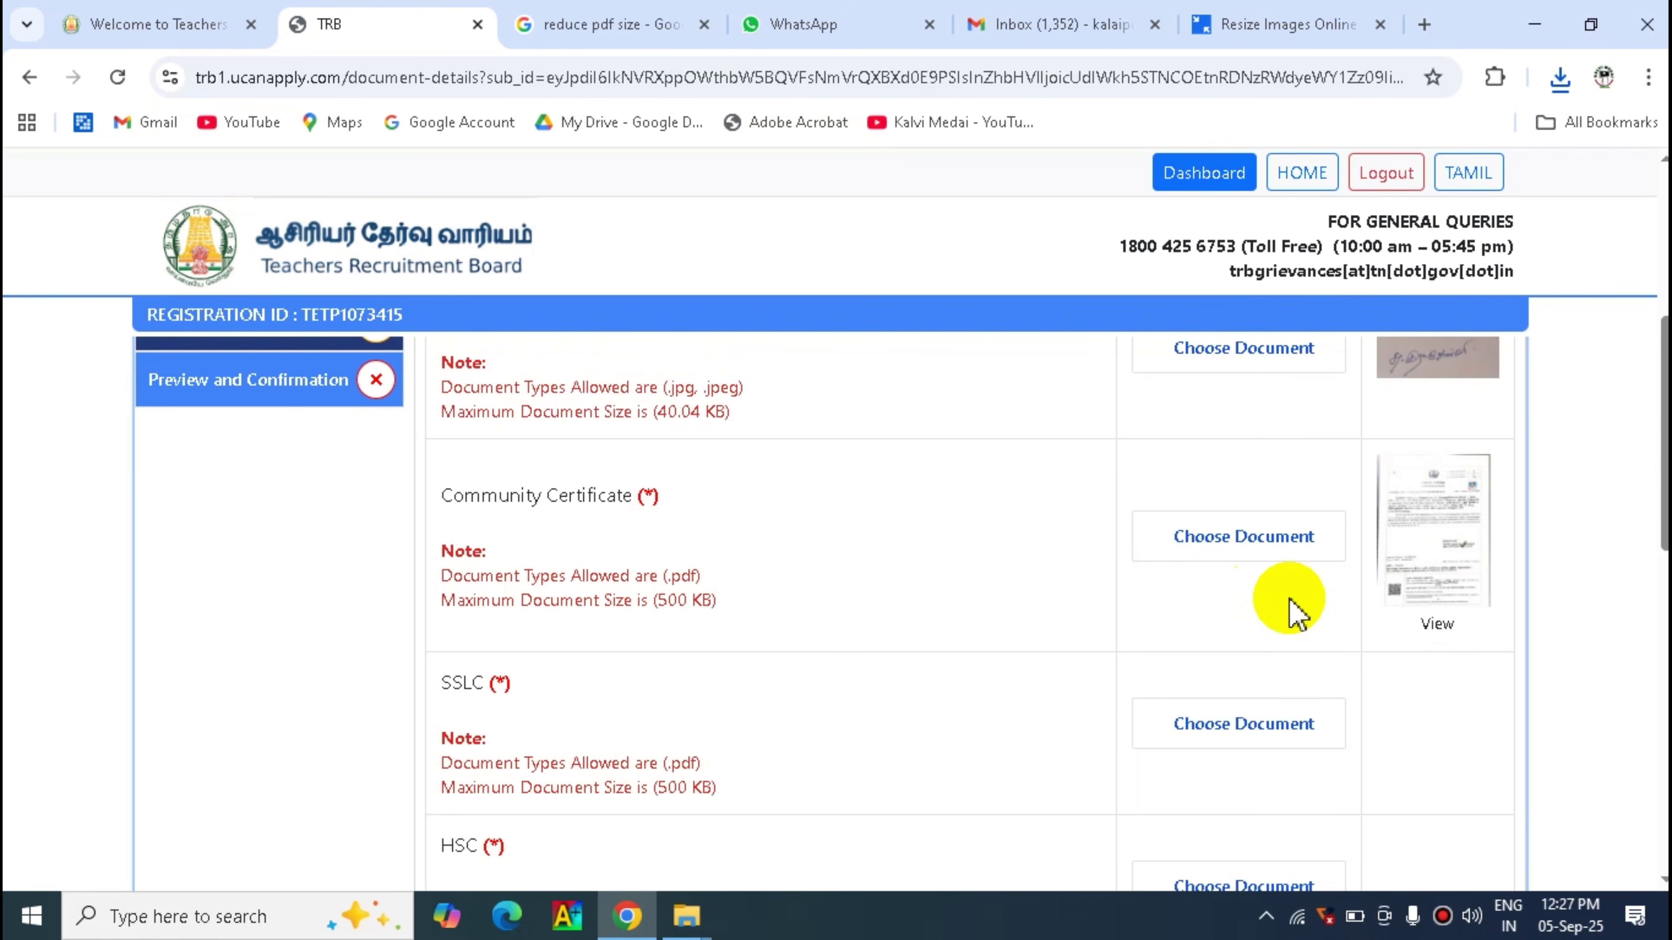
Upload the RJ SSLC PDF to the SSLC row, then switch to the Gmail inbox
{"action": "left_click", "coordinate": [1234, 725]}
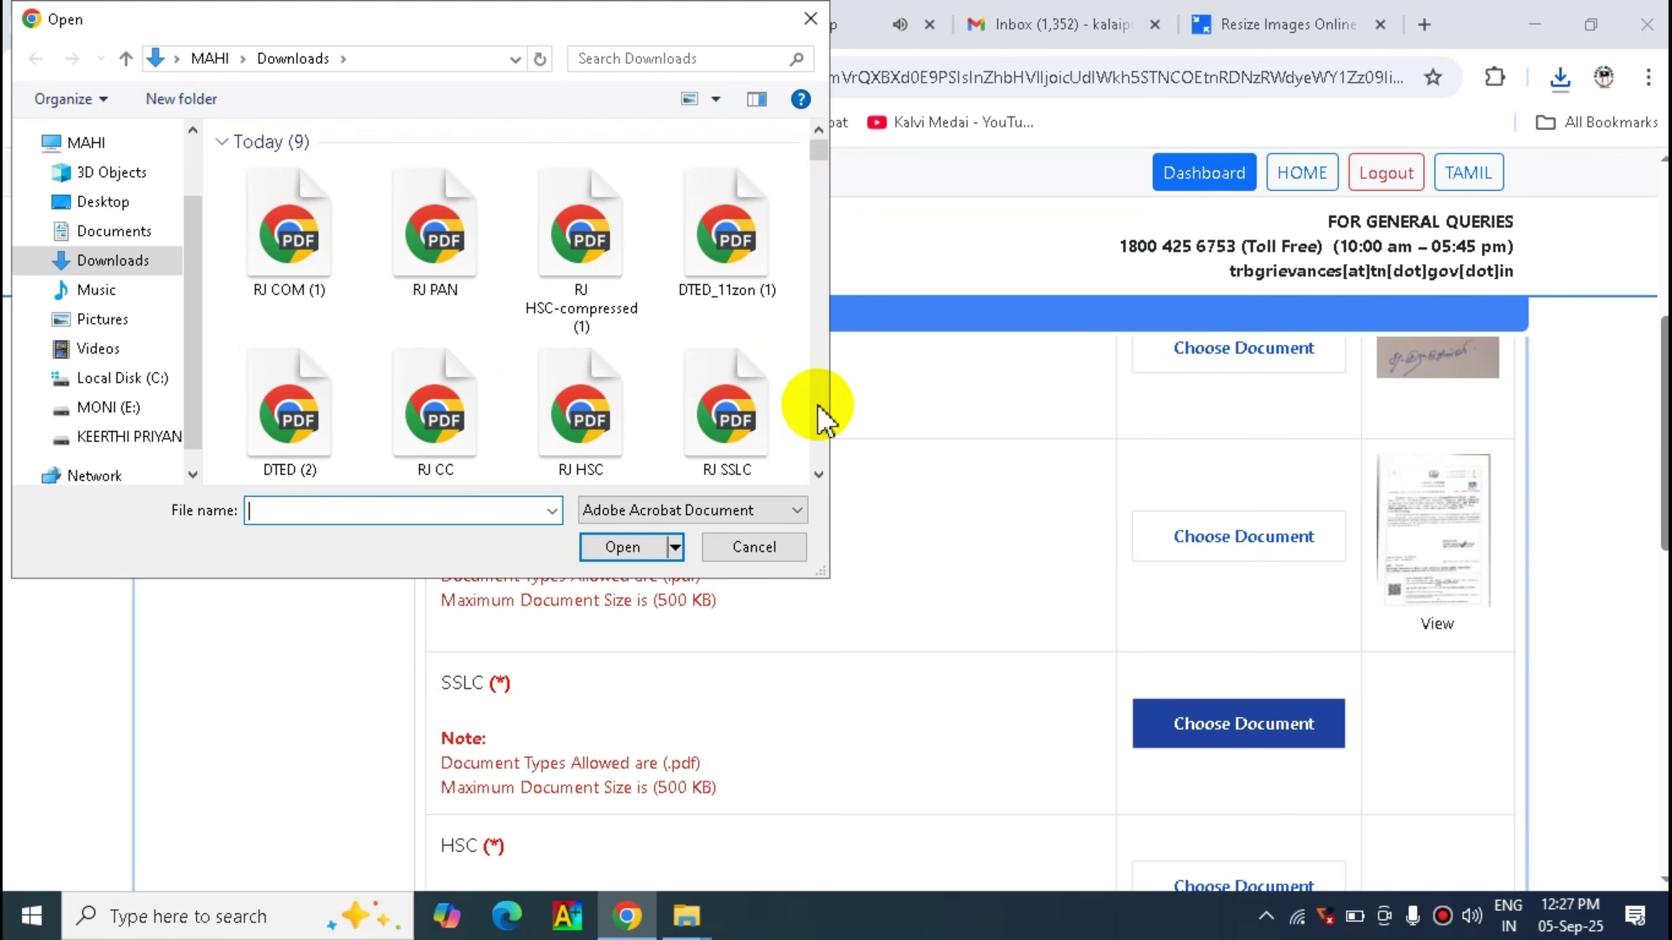
{"action": "left_click", "coordinate": [819, 473]}
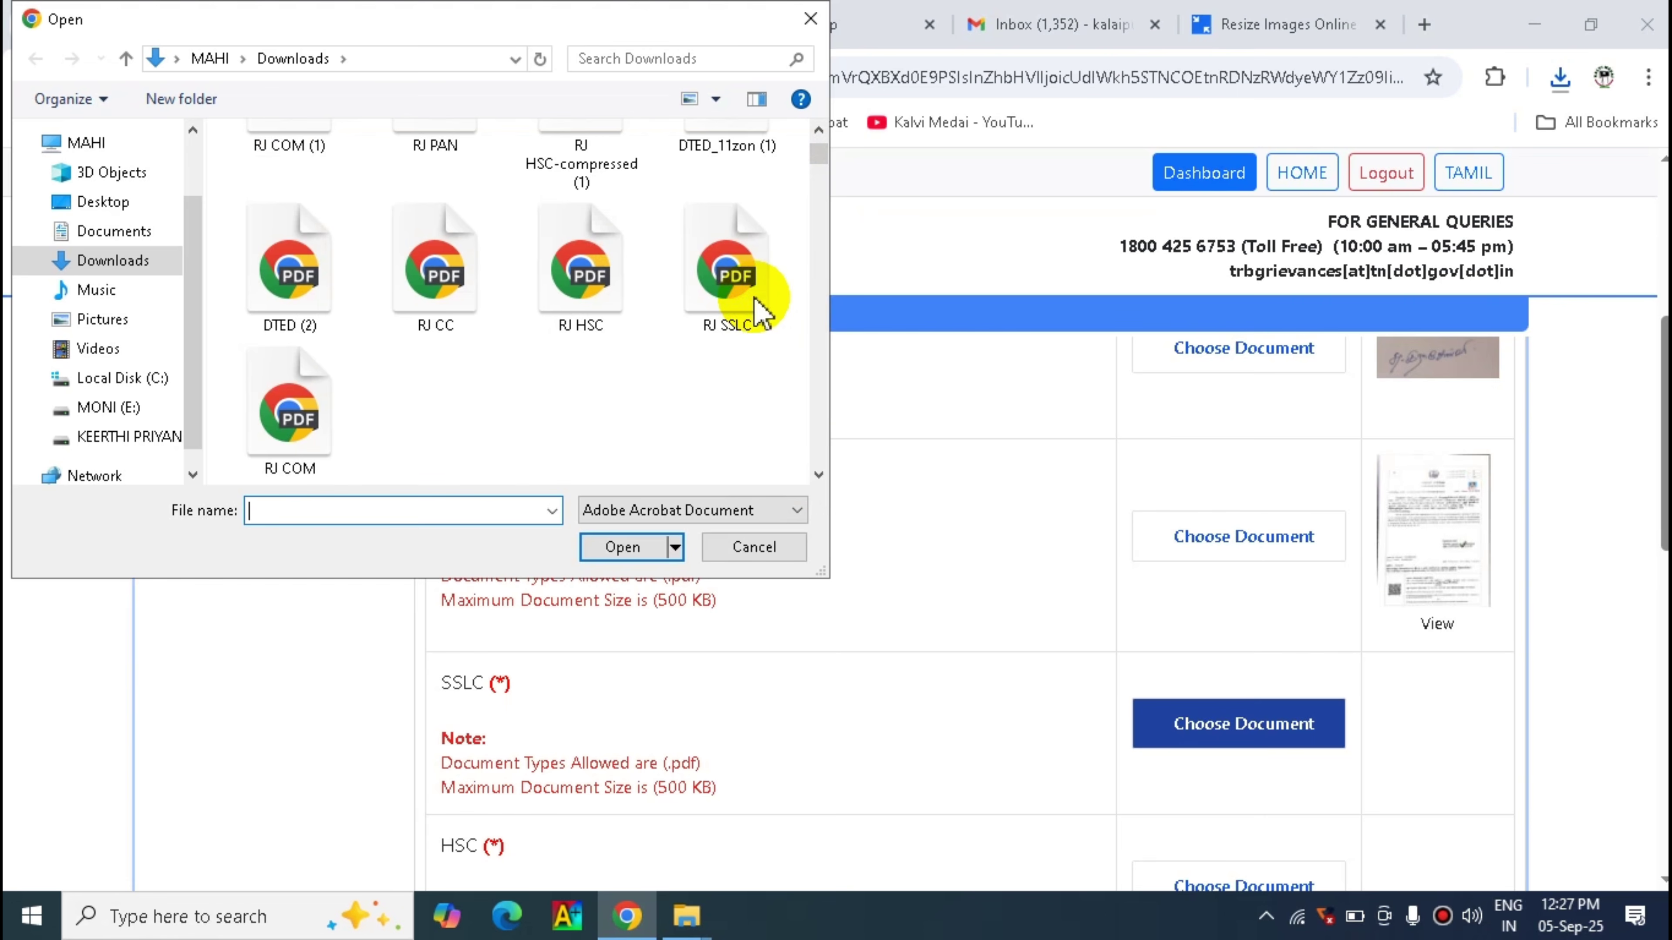
{"action": "left_click", "coordinate": [751, 251]}
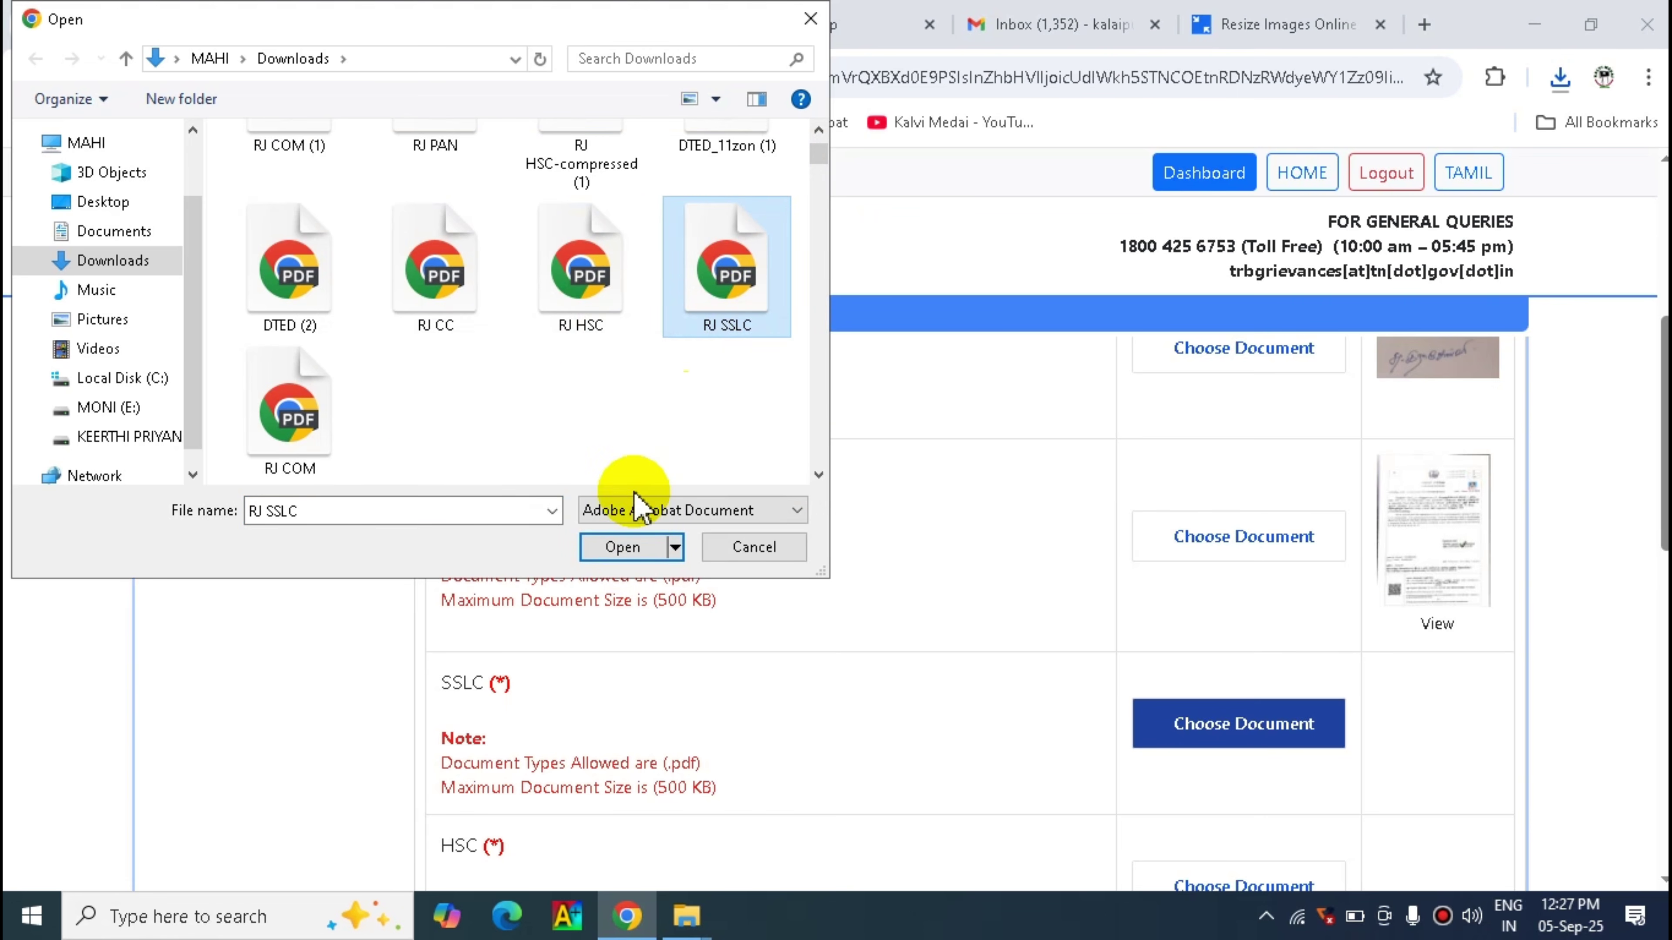
{"action": "left_click", "coordinate": [624, 547]}
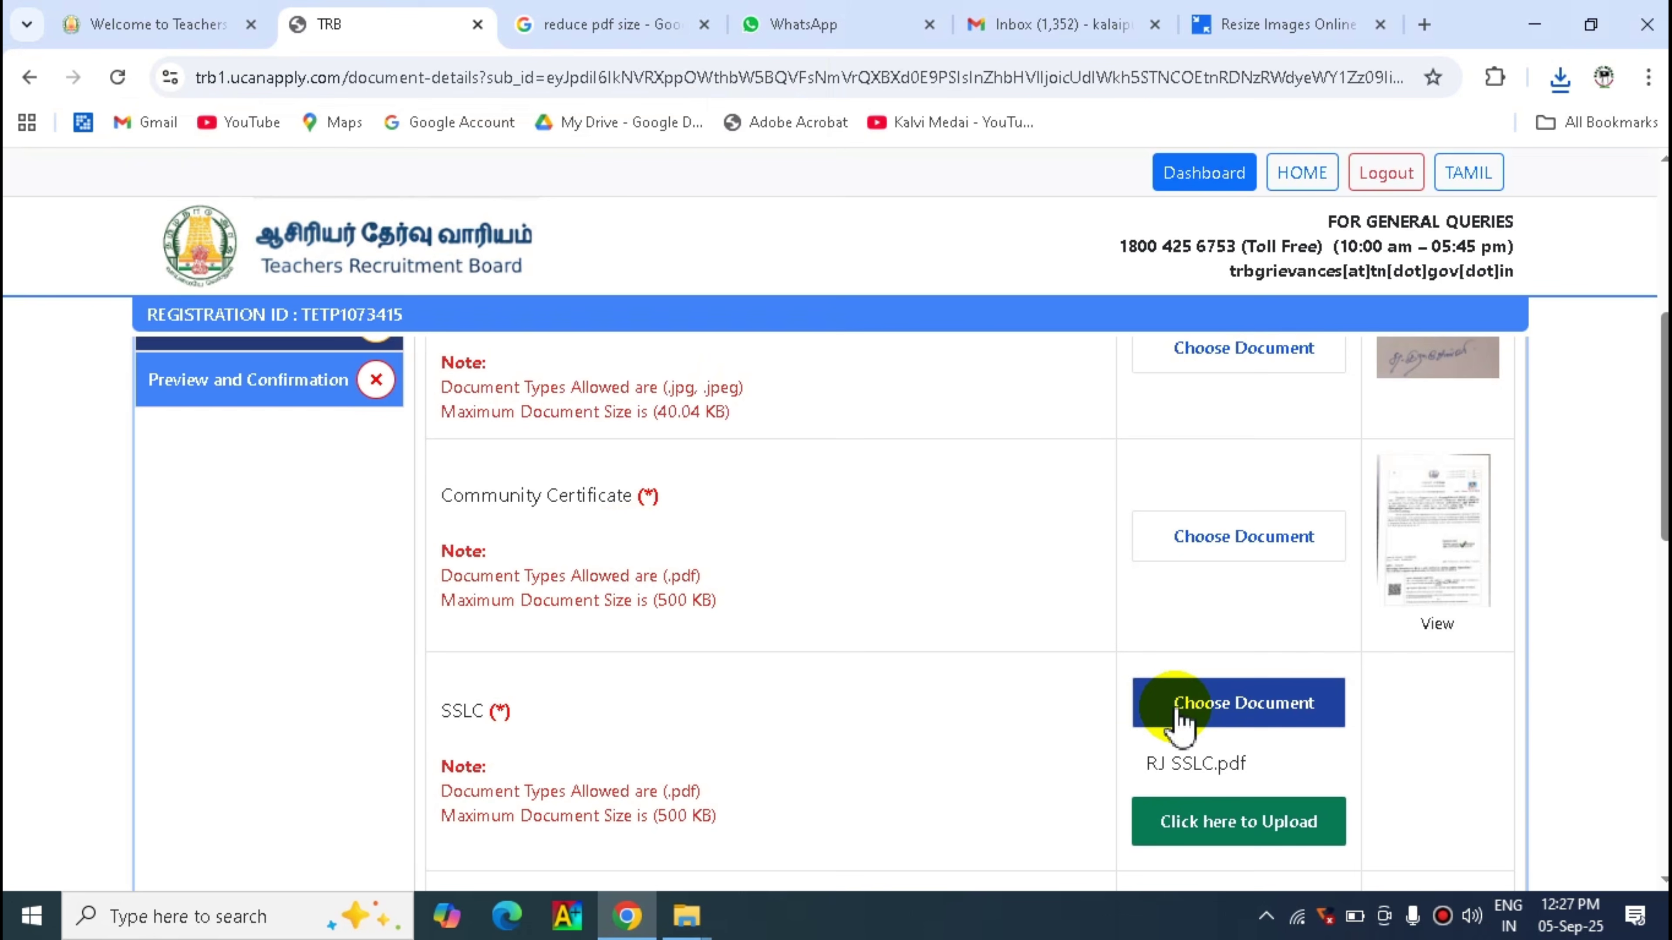
{"action": "left_click", "coordinate": [1220, 833]}
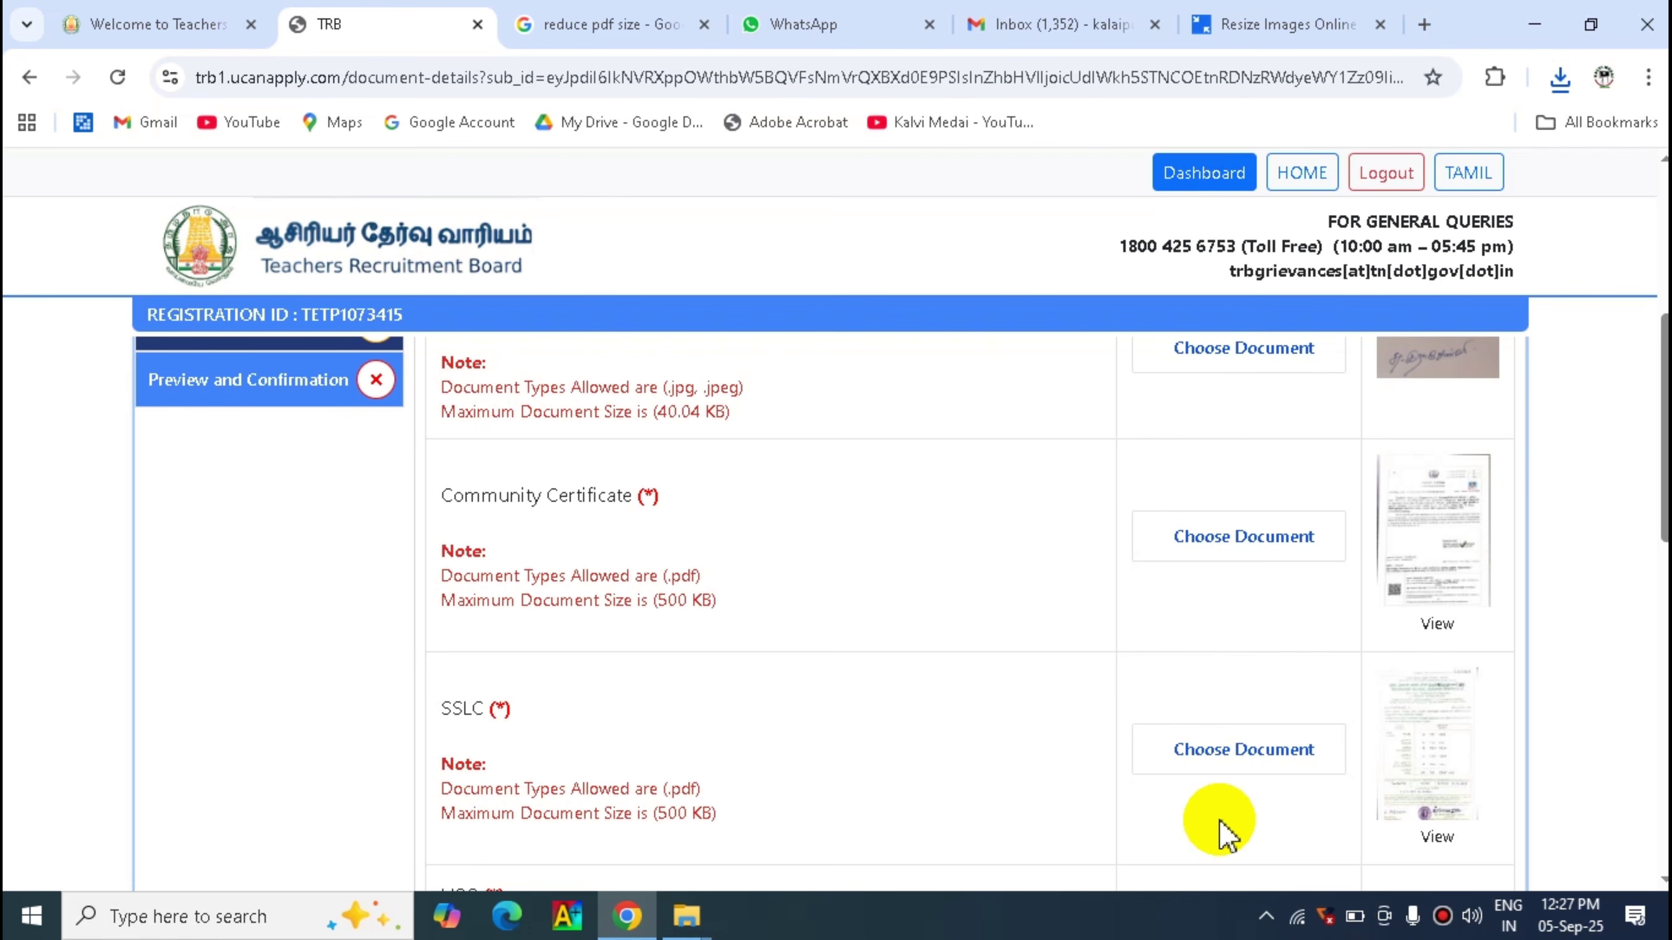
{"action": "left_click", "coordinate": [1031, 26]}
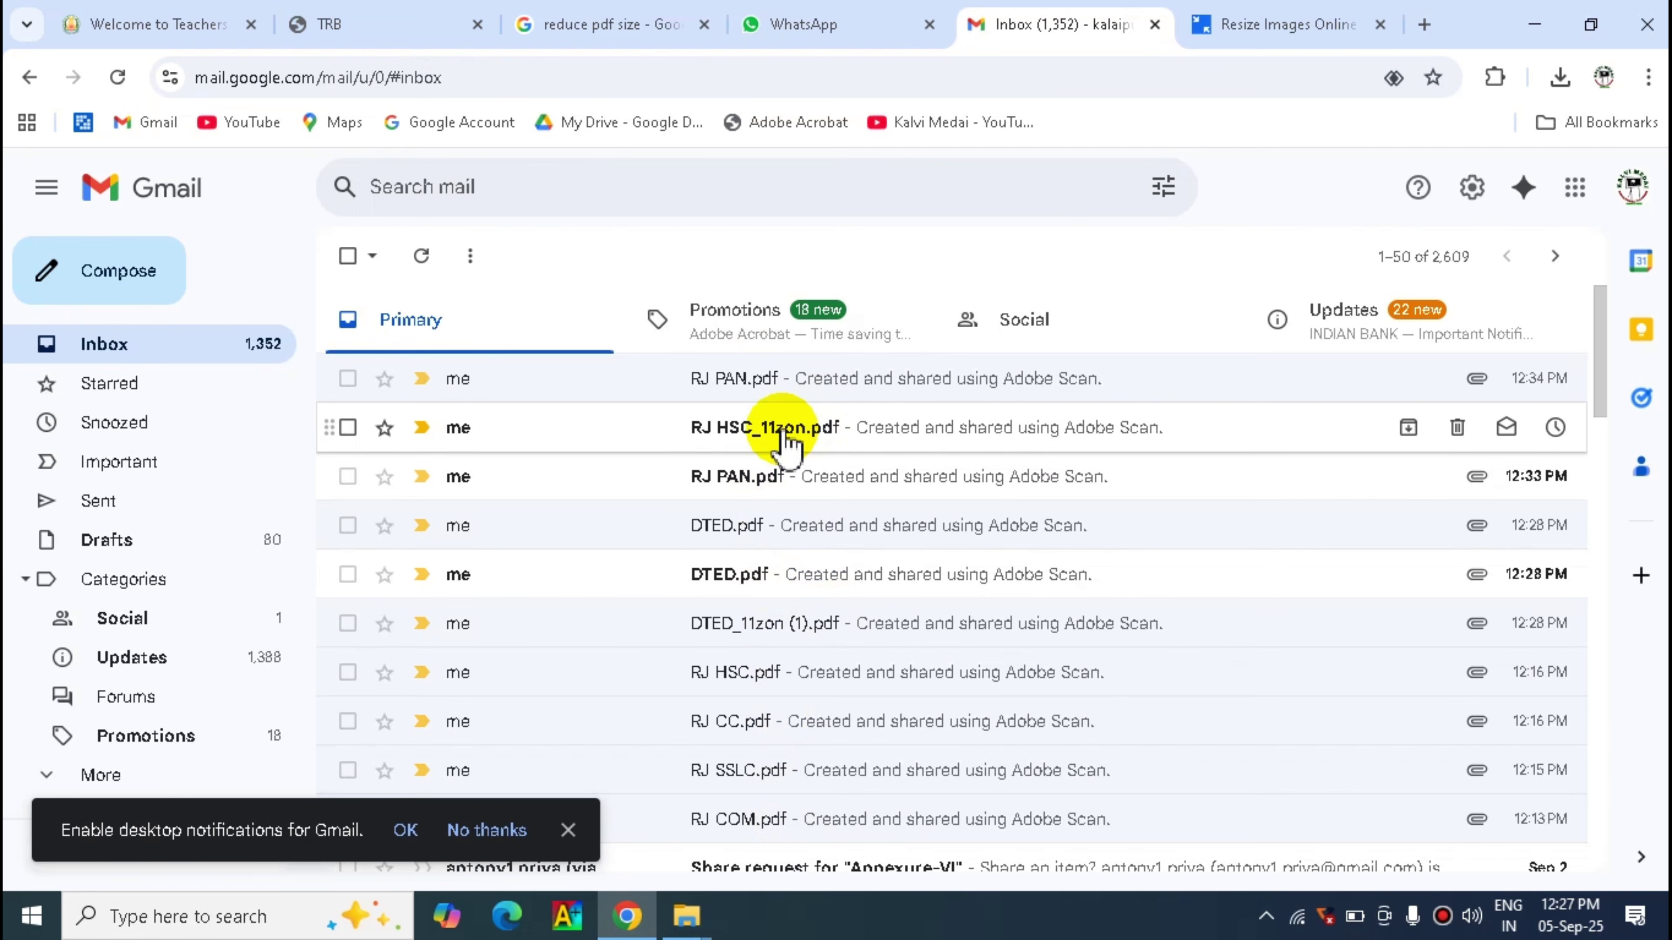
Download the DTED.pdf attachment from its Gmail message and return to the TRB portal
{"action": "left_click", "coordinate": [757, 525]}
{"action": "left_click", "coordinate": [457, 638]}
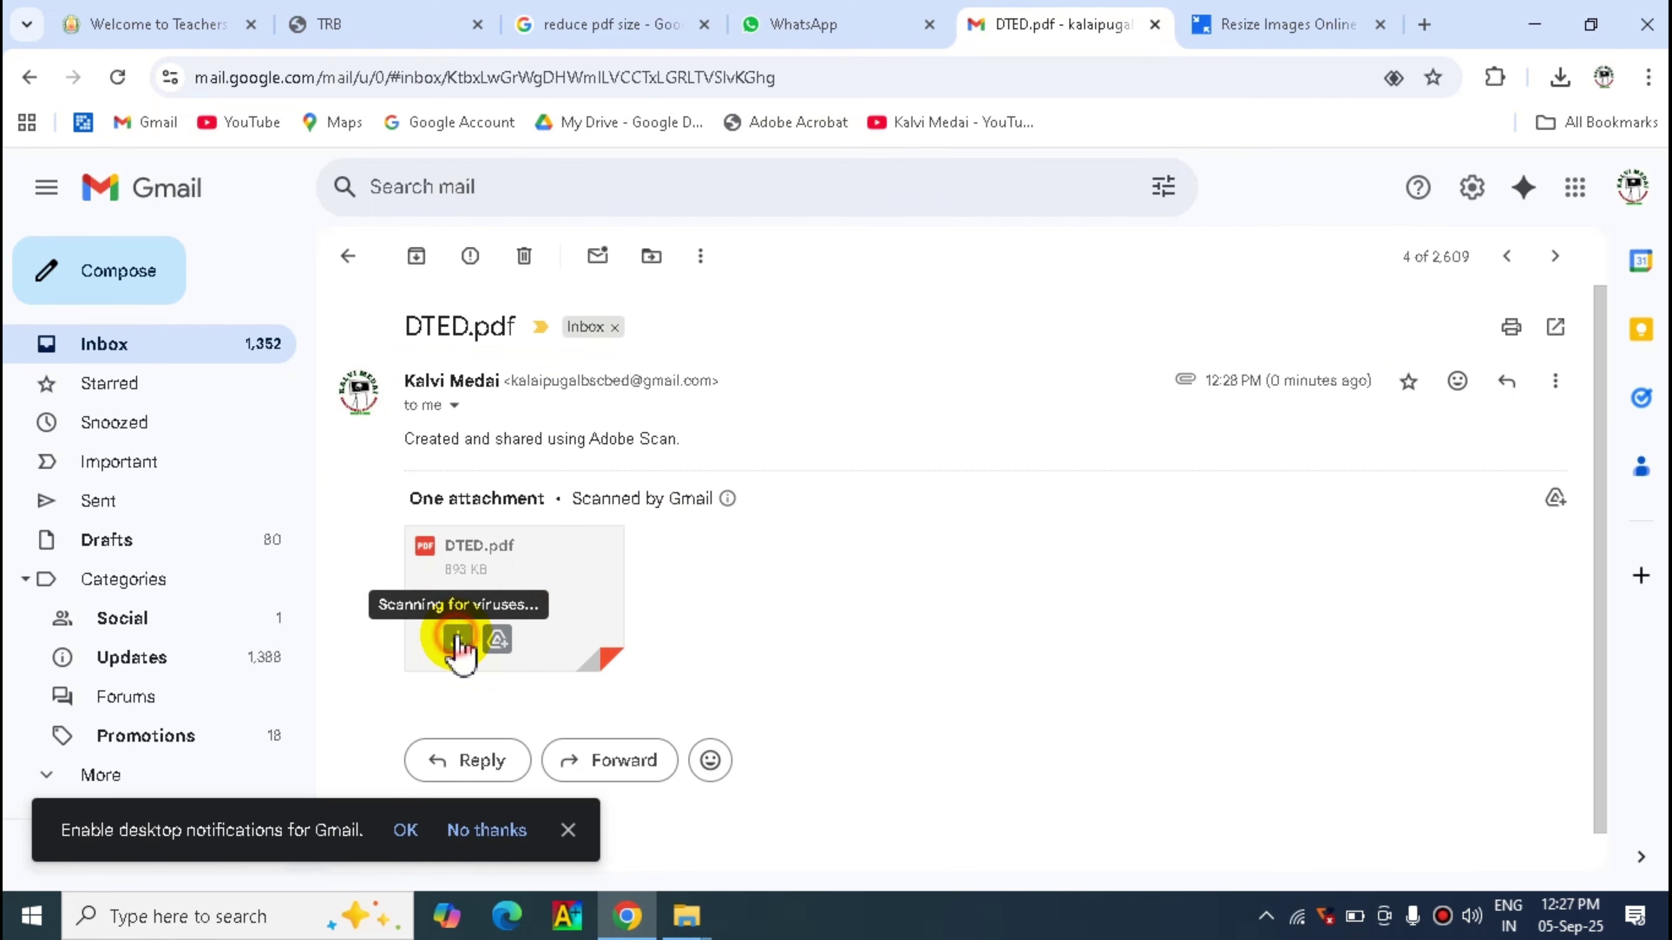
{"action": "left_click", "coordinate": [1559, 79]}
{"action": "left_click", "coordinate": [1559, 80]}
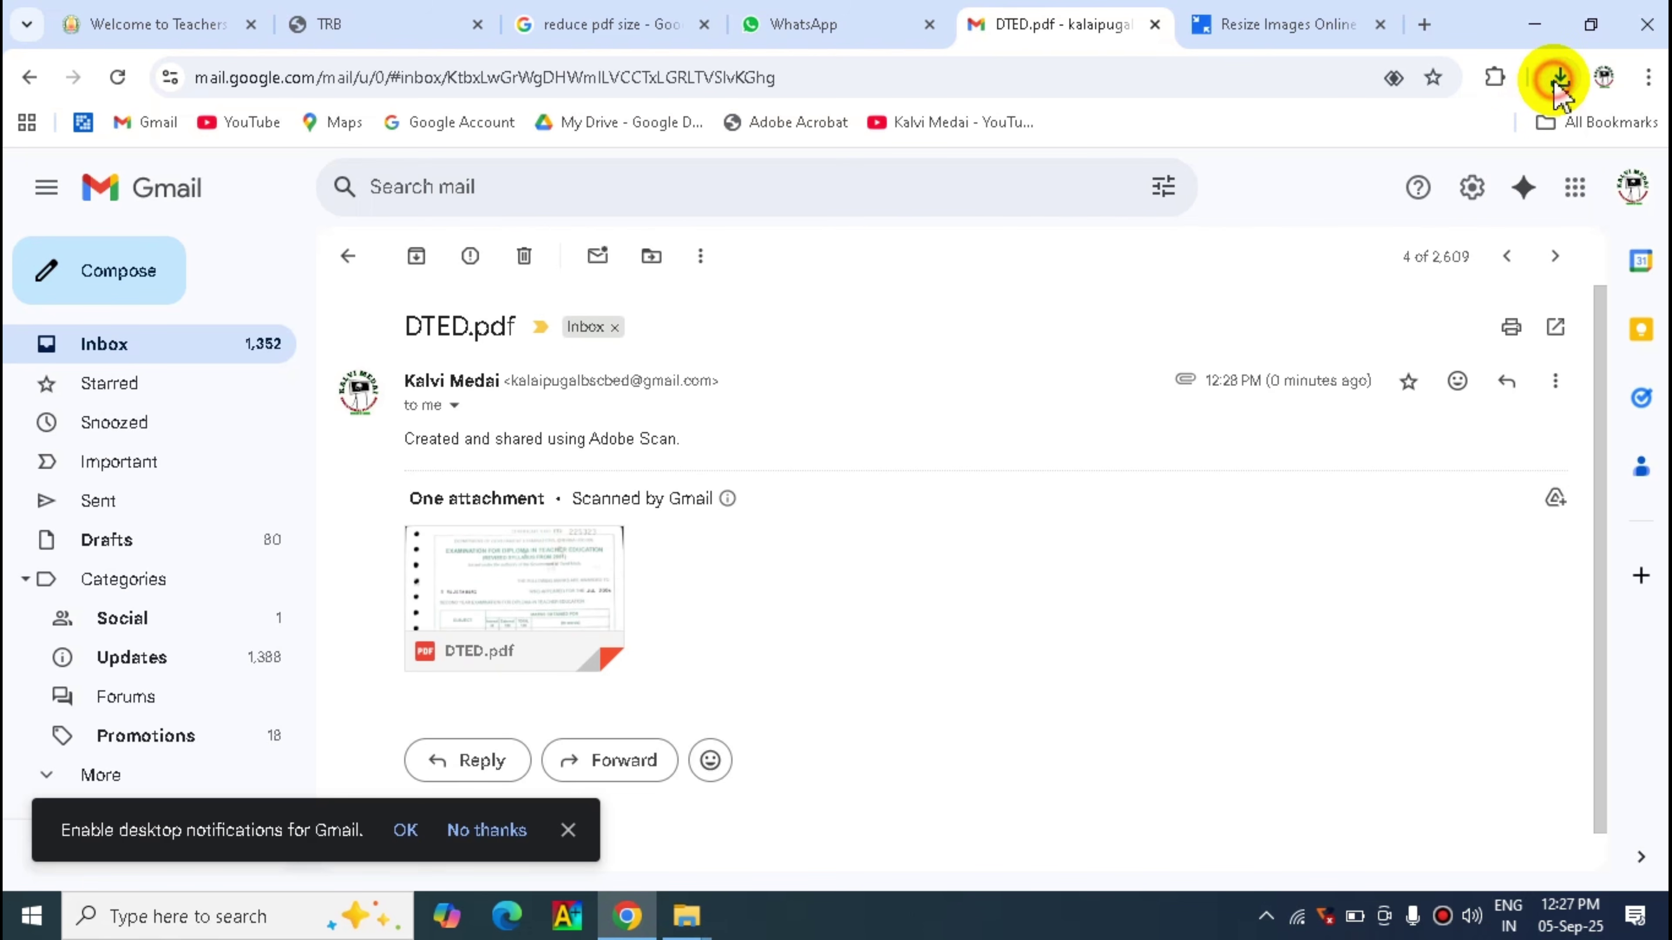
{"action": "left_click", "coordinate": [387, 26]}
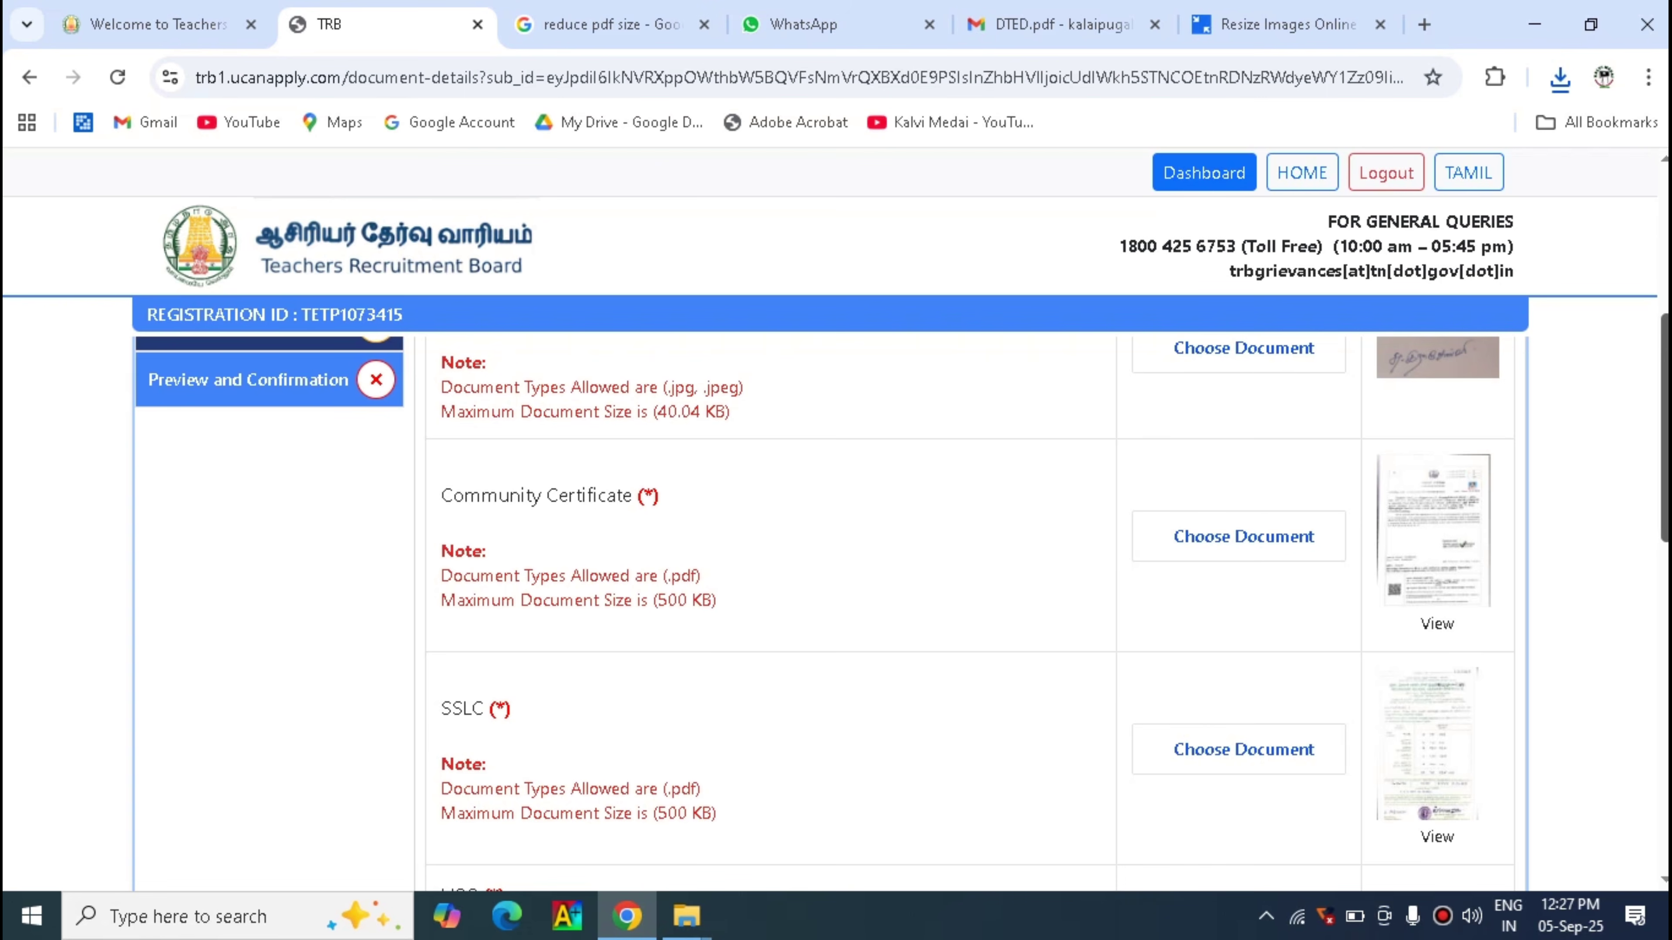
{"action": "scroll", "coordinate": [1652, 490], "scroll_direction": "down", "scroll_amount": 5}
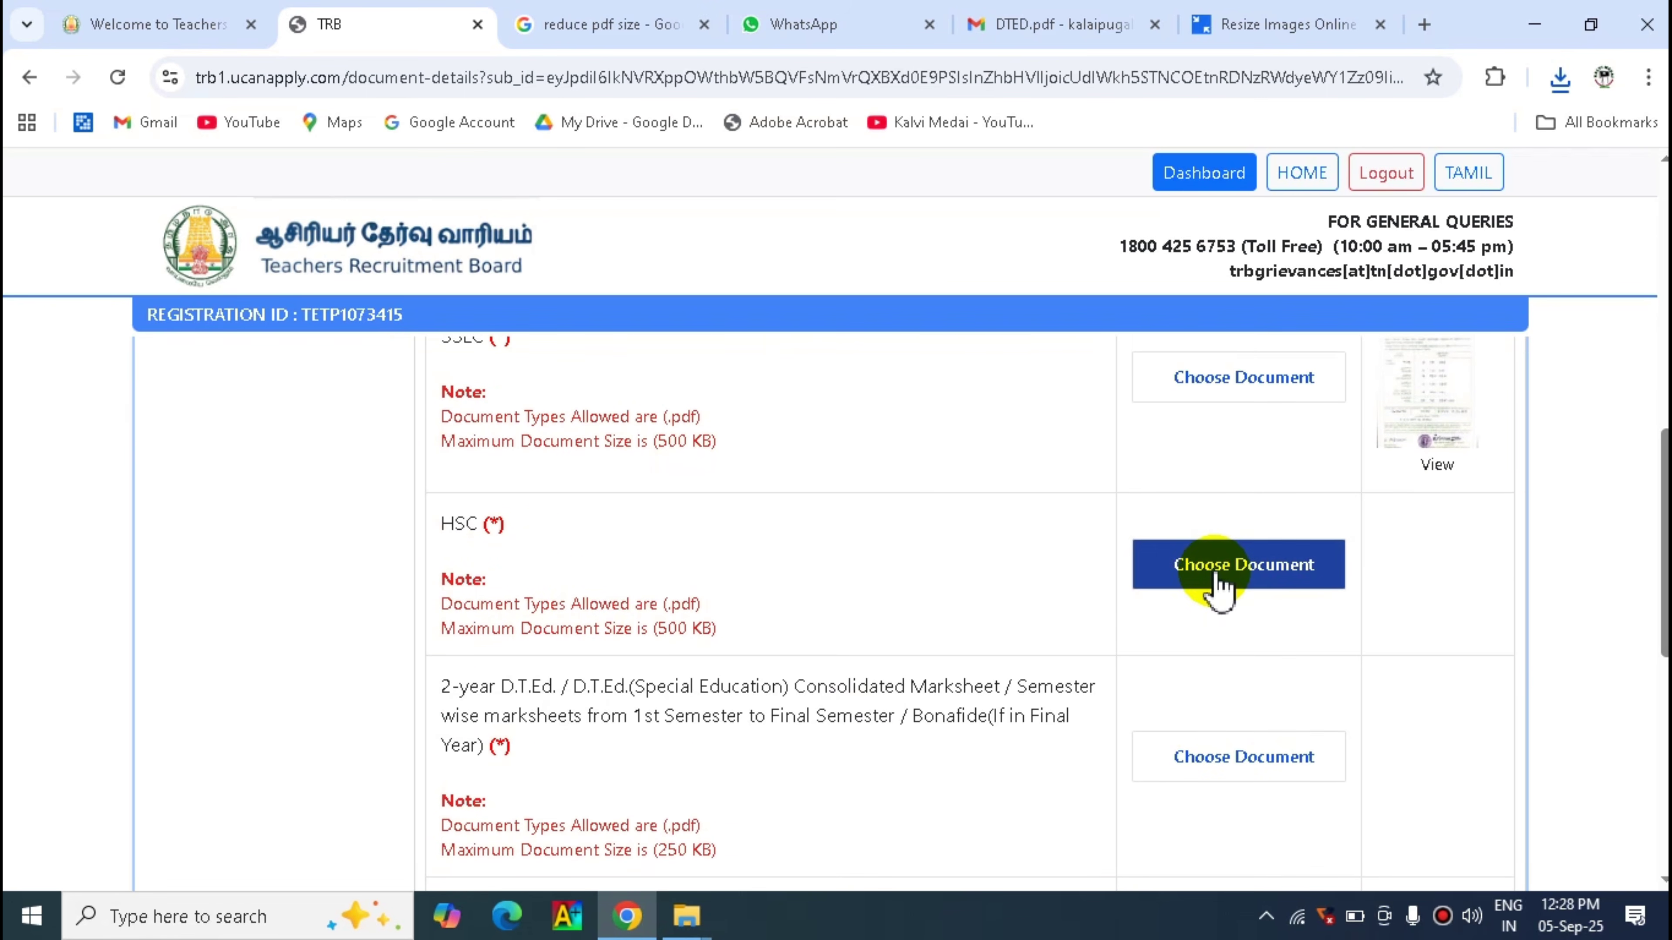
{"action": "left_click", "coordinate": [1232, 579]}
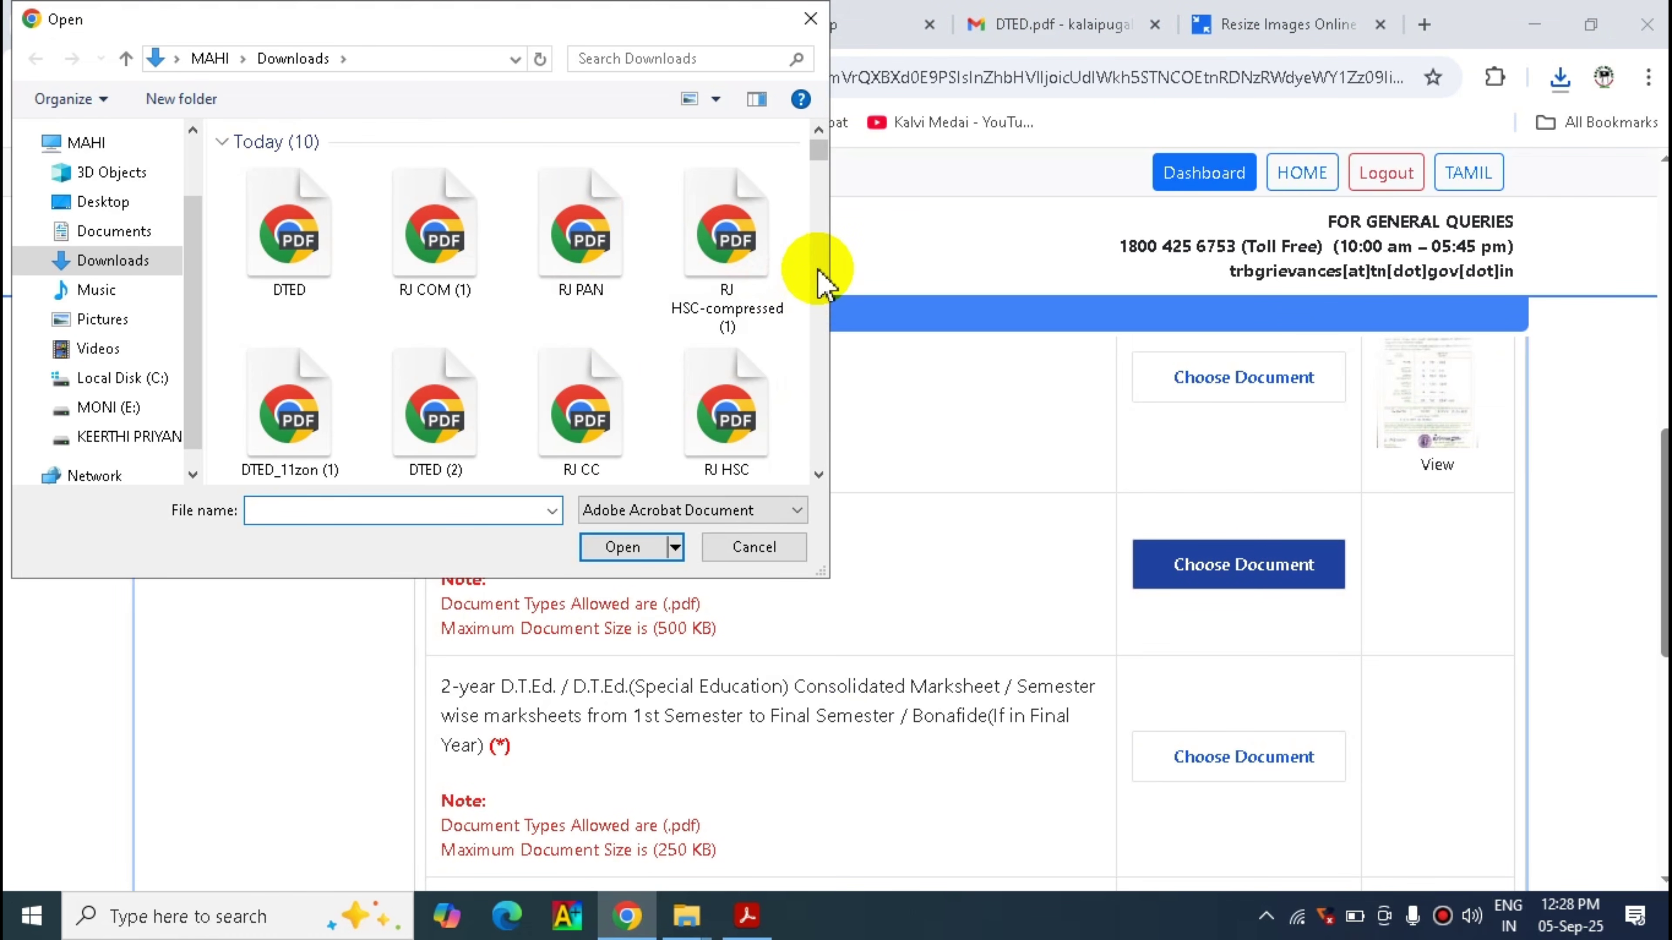
{"action": "left_click", "coordinate": [819, 474]}
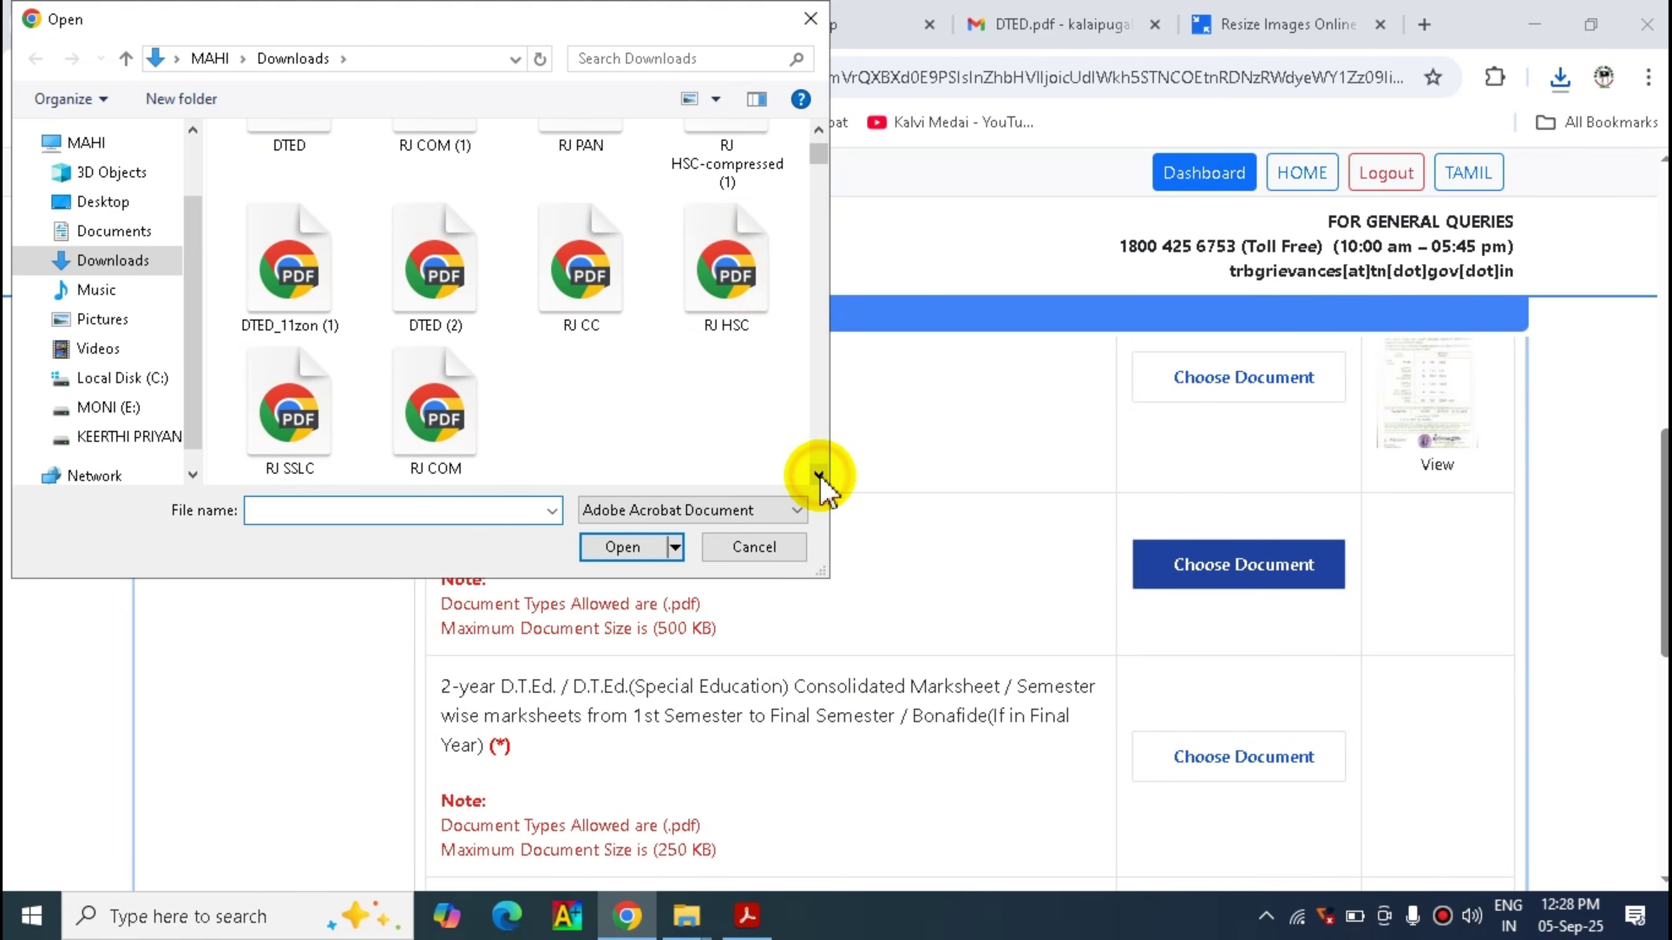
{"action": "left_click", "coordinate": [730, 290]}
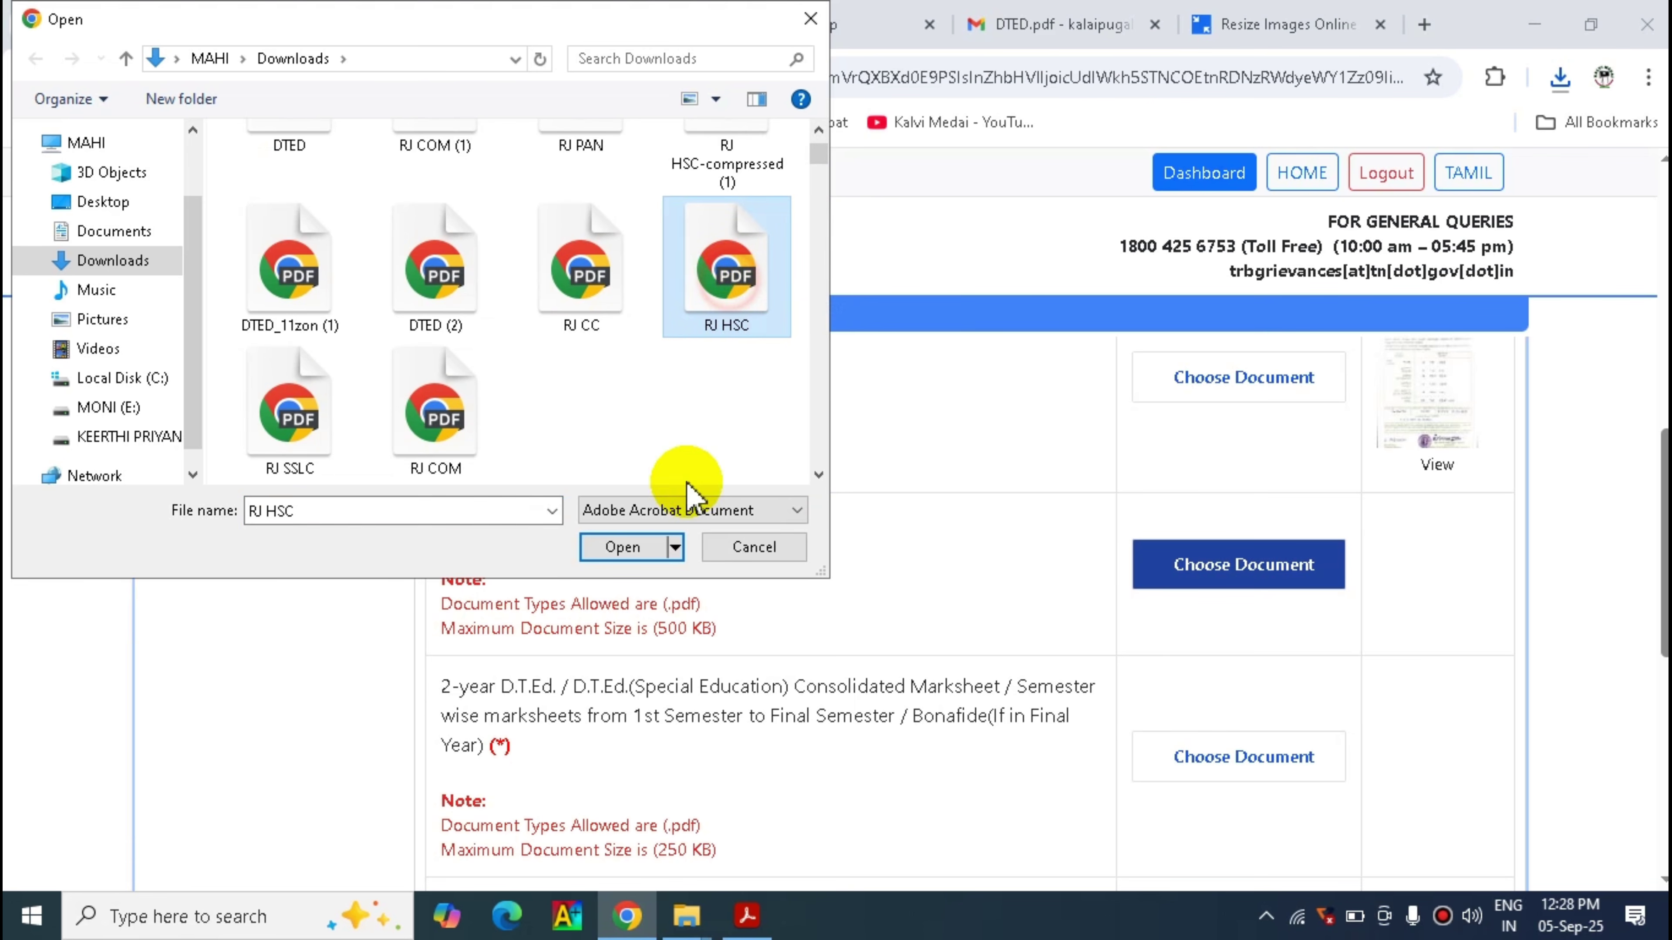
{"action": "left_click", "coordinate": [625, 547]}
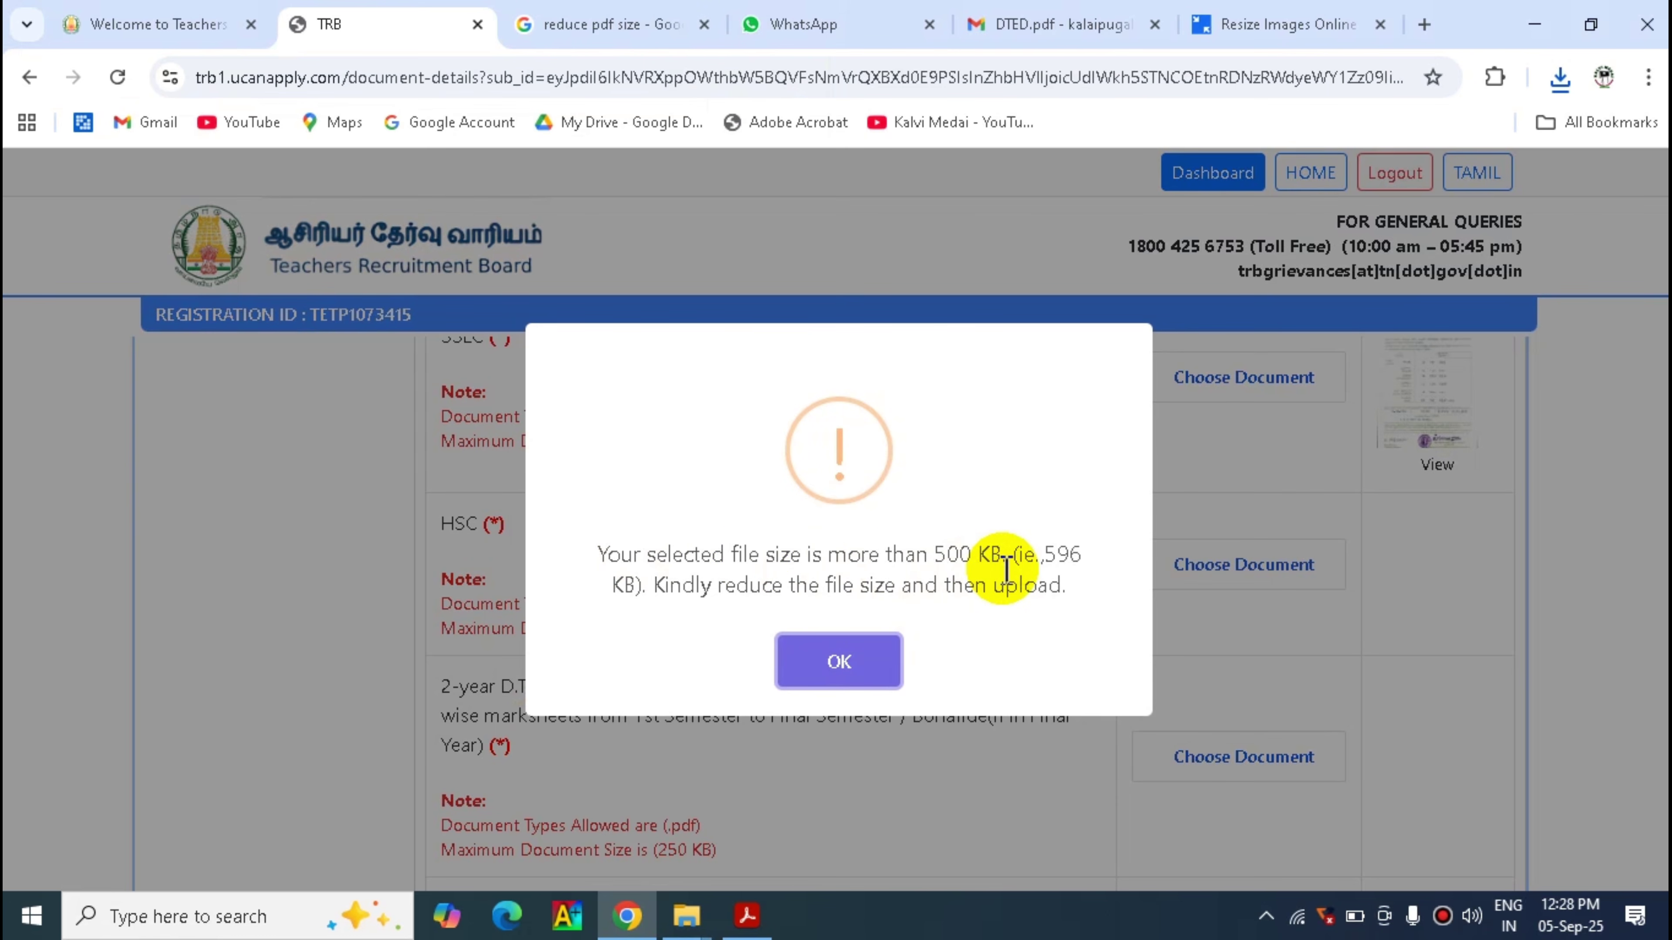
{"action": "left_click", "coordinate": [839, 661]}
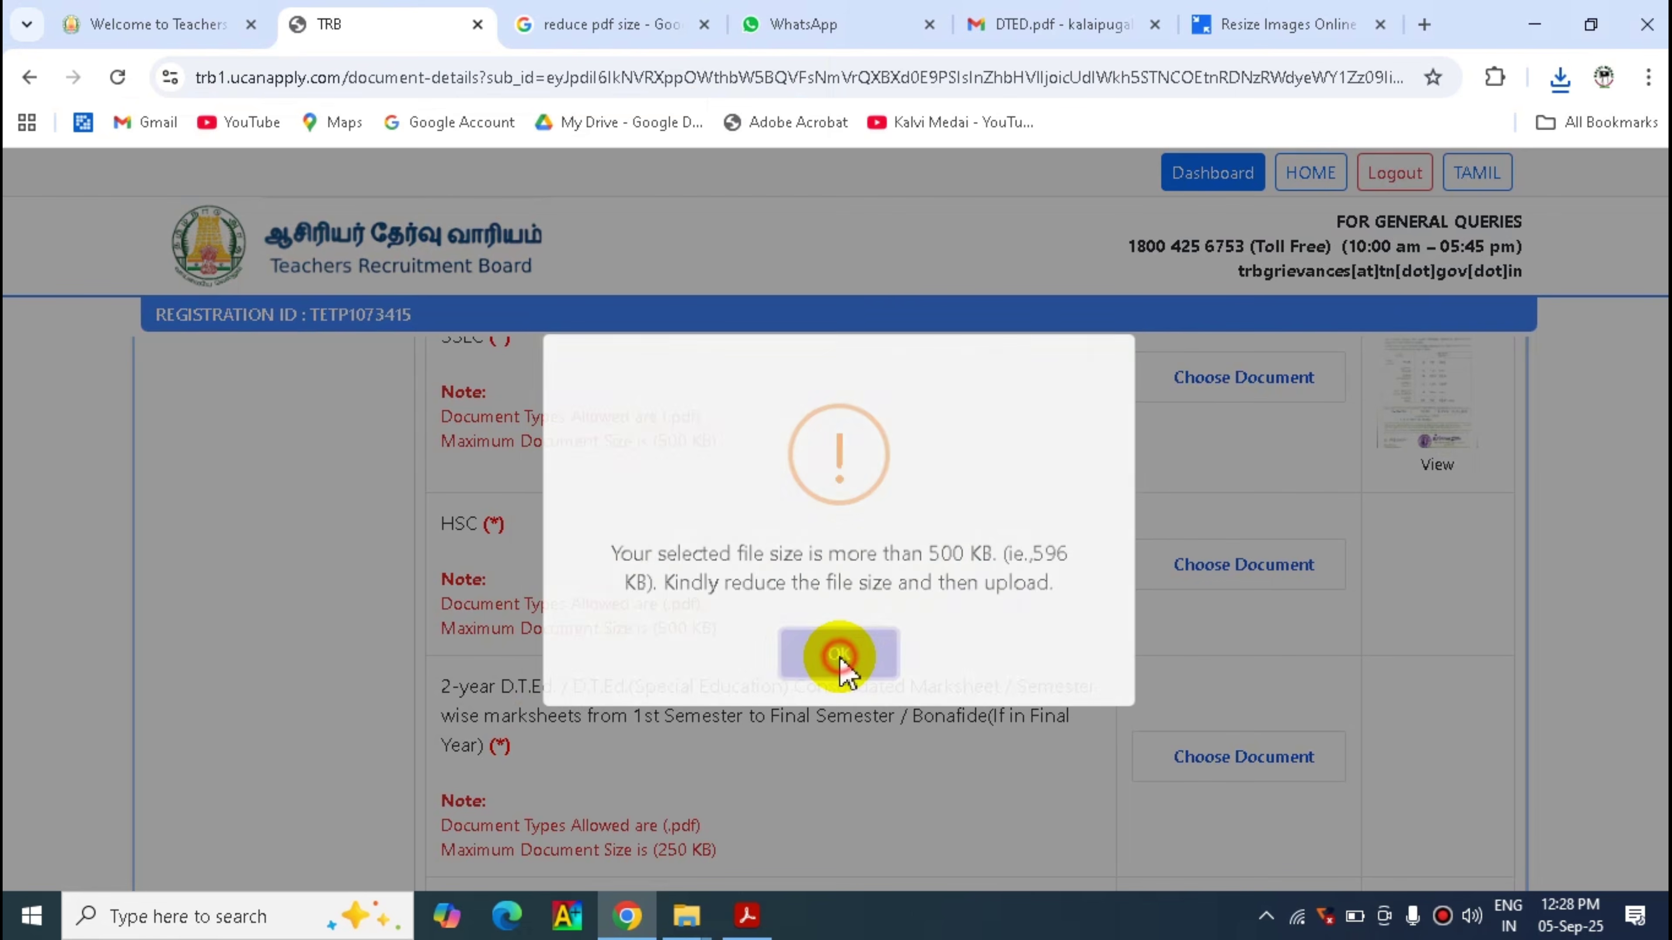
Go from the 'reduce pdf size' Google results to Smallpdf's Compress PDF page
{"action": "left_click", "coordinate": [615, 27]}
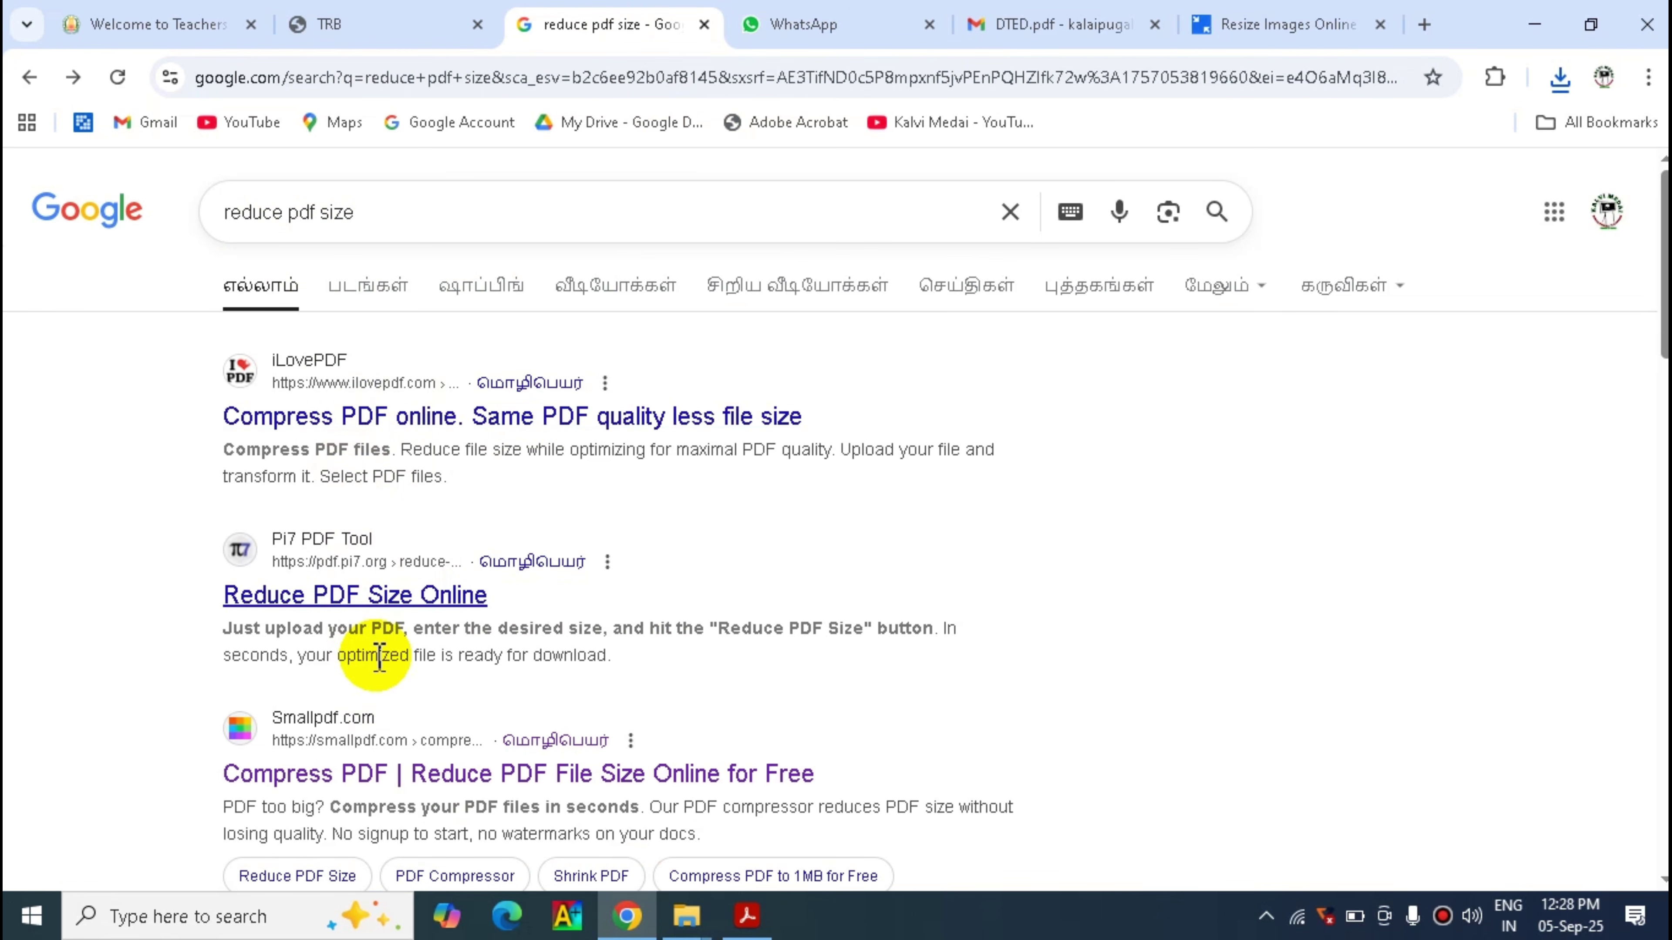
{"action": "left_click", "coordinate": [304, 775]}
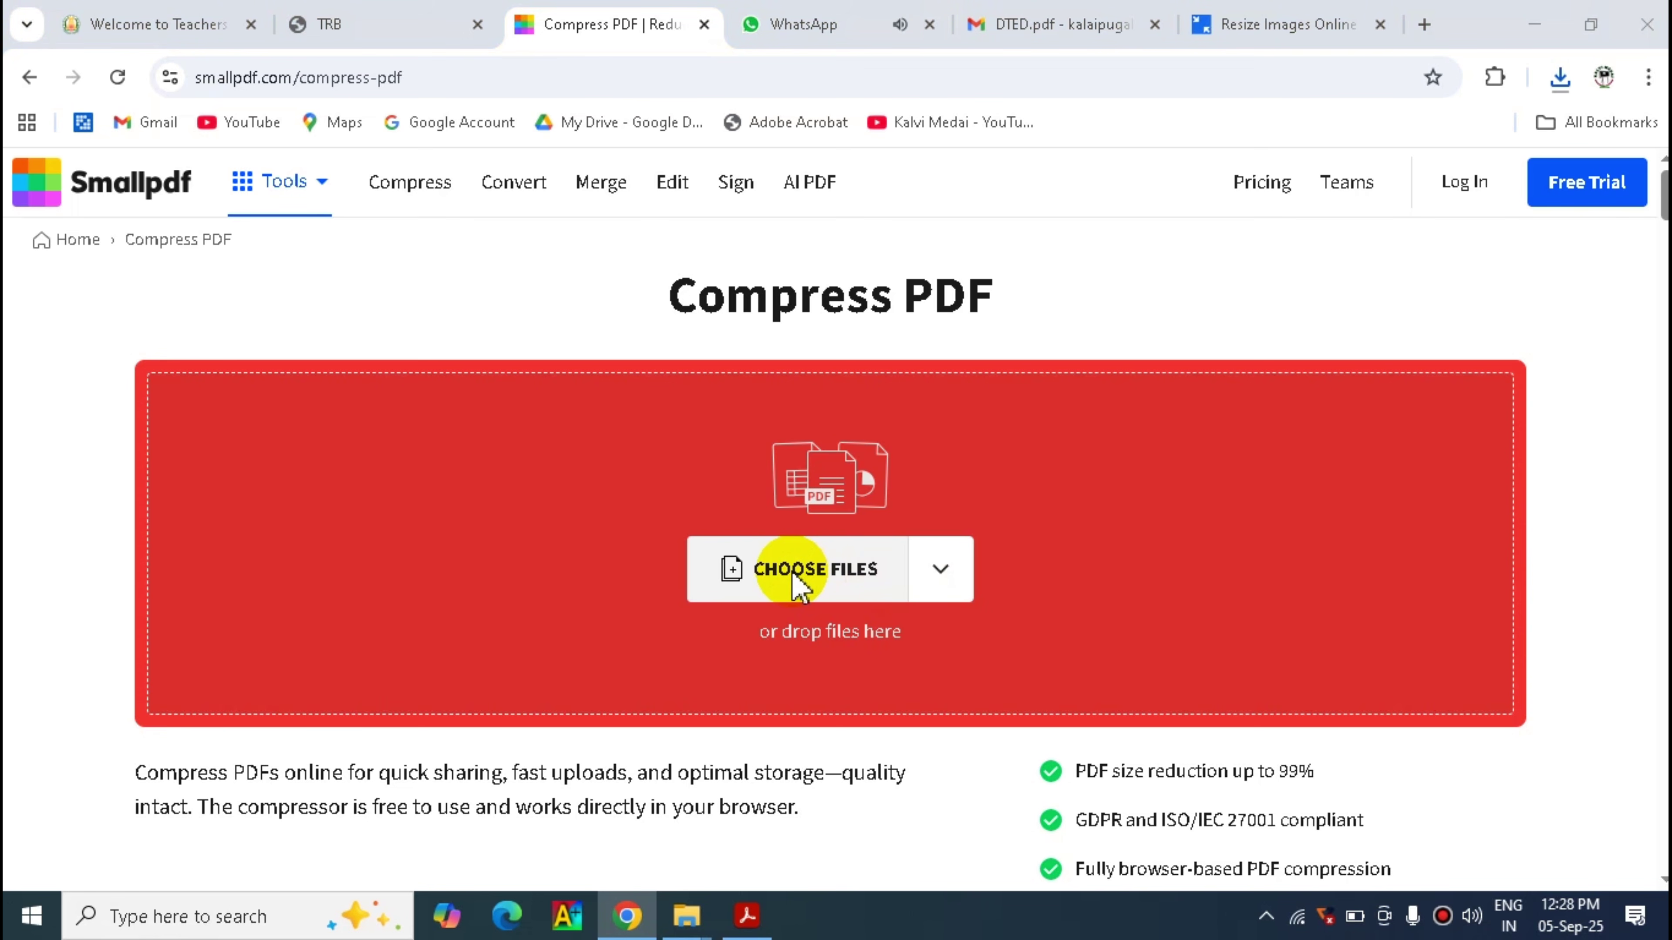
Compress RJ HSC.pdf in Smallpdf at Basic level, from 610 kB to 206 kB
{"action": "left_click", "coordinate": [907, 580]}
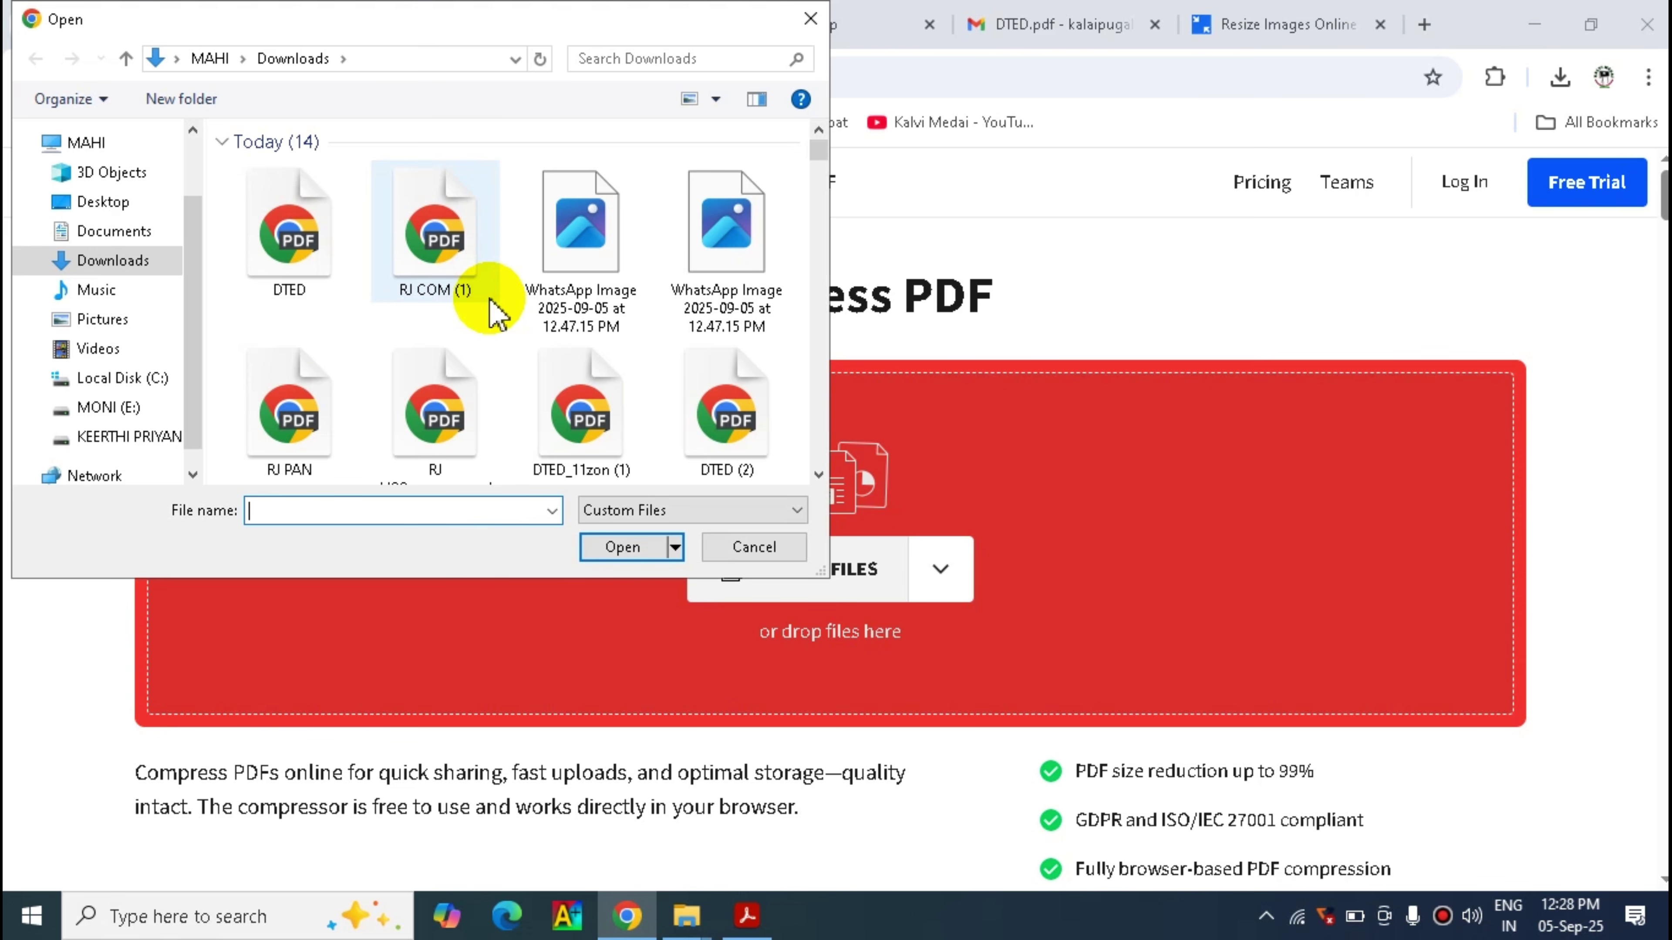
{"action": "left_click", "coordinate": [818, 475]}
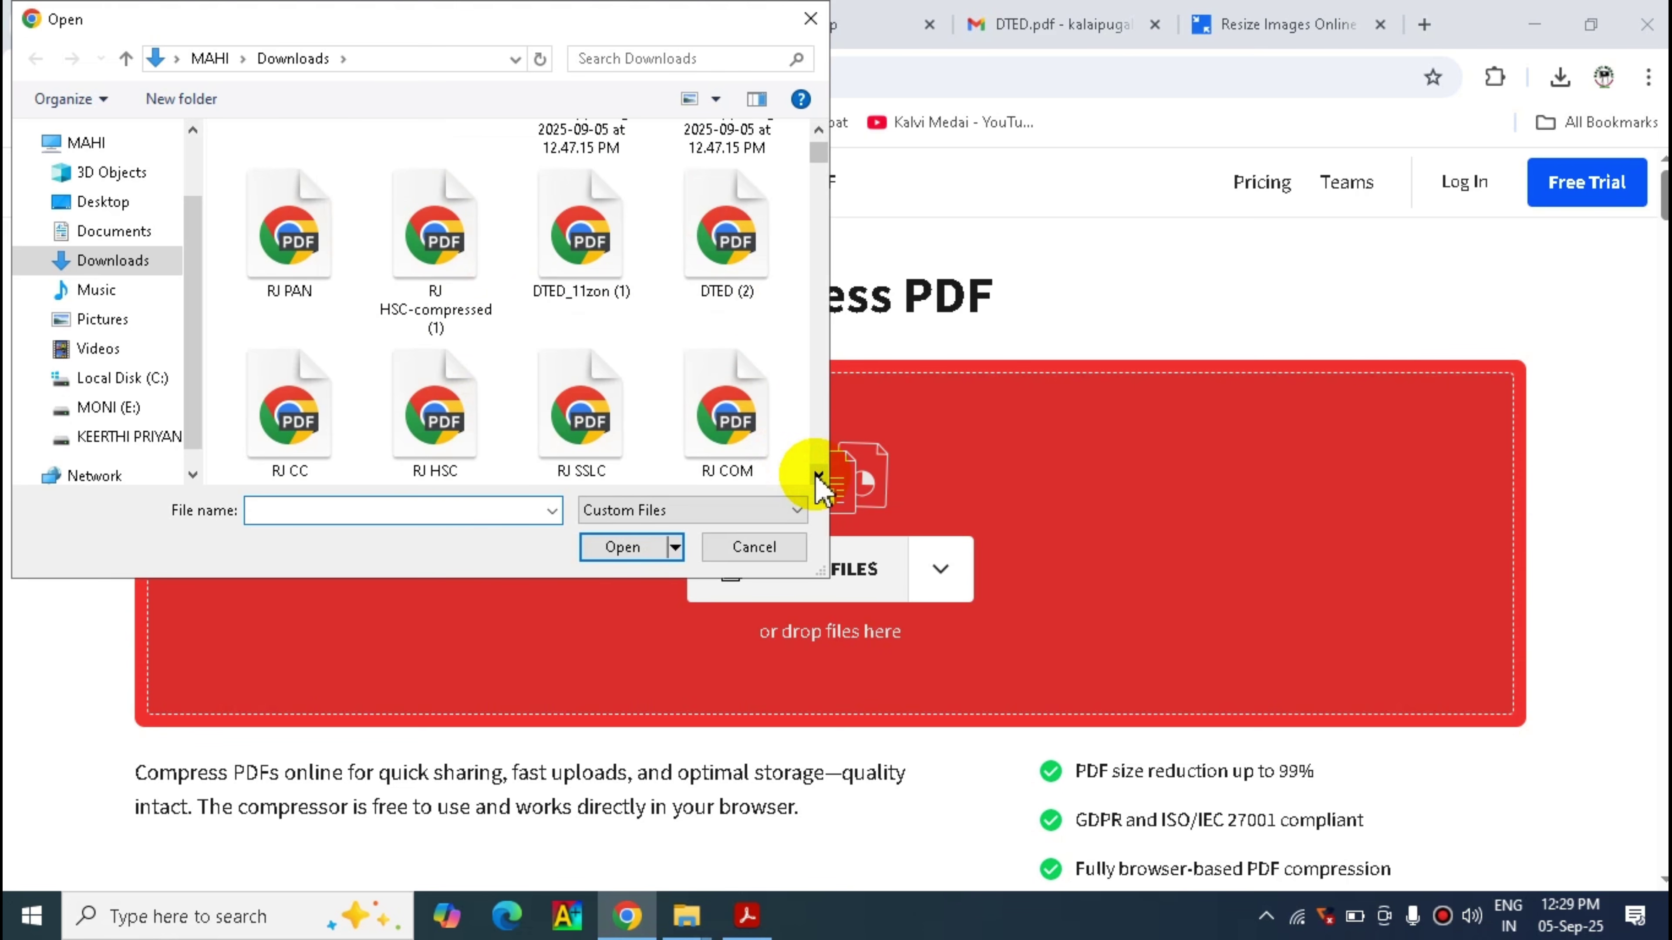
{"action": "left_click", "coordinate": [818, 475]}
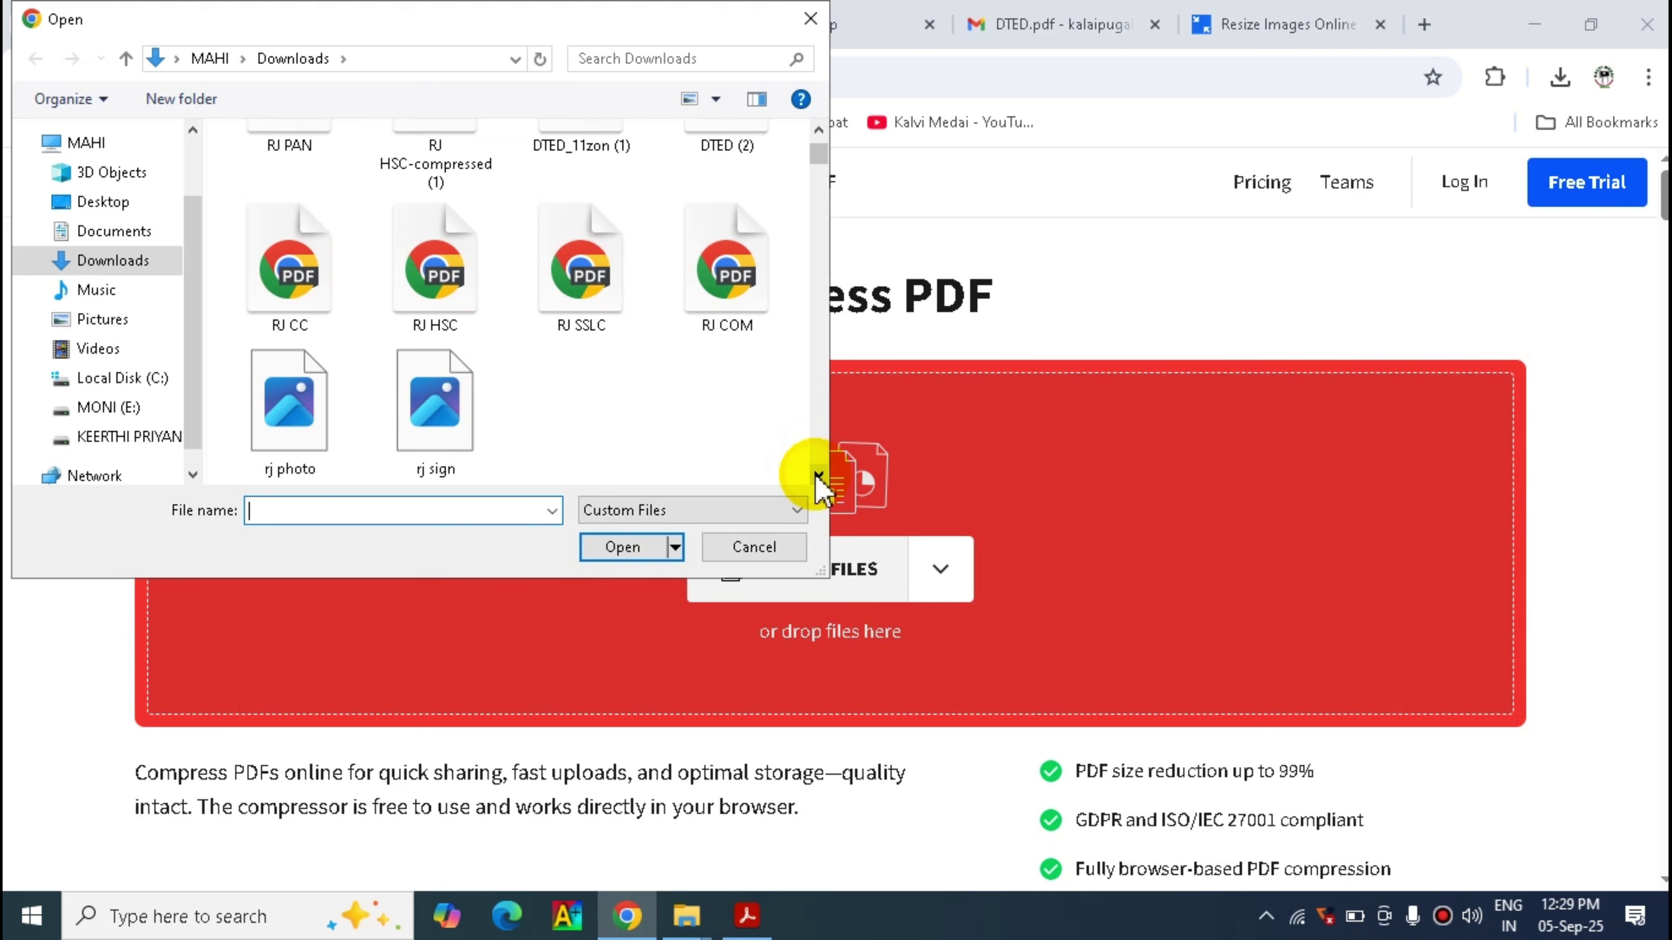
{"action": "left_click", "coordinate": [431, 270]}
{"action": "left_click", "coordinate": [622, 547]}
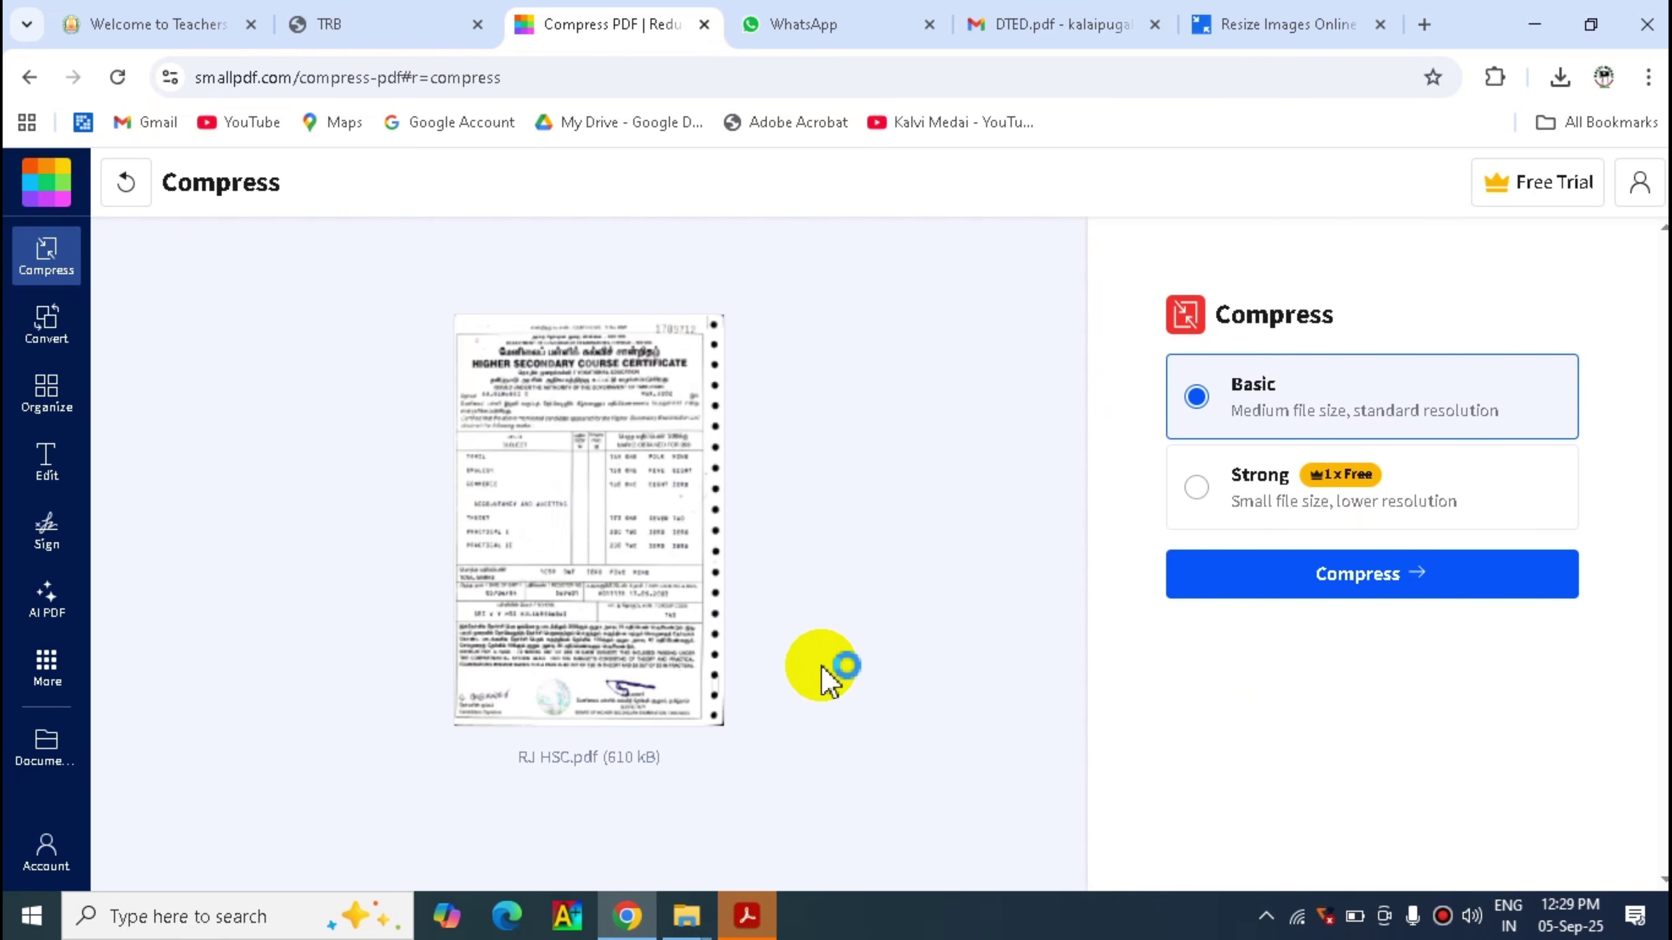
{"action": "left_click", "coordinate": [1395, 573]}
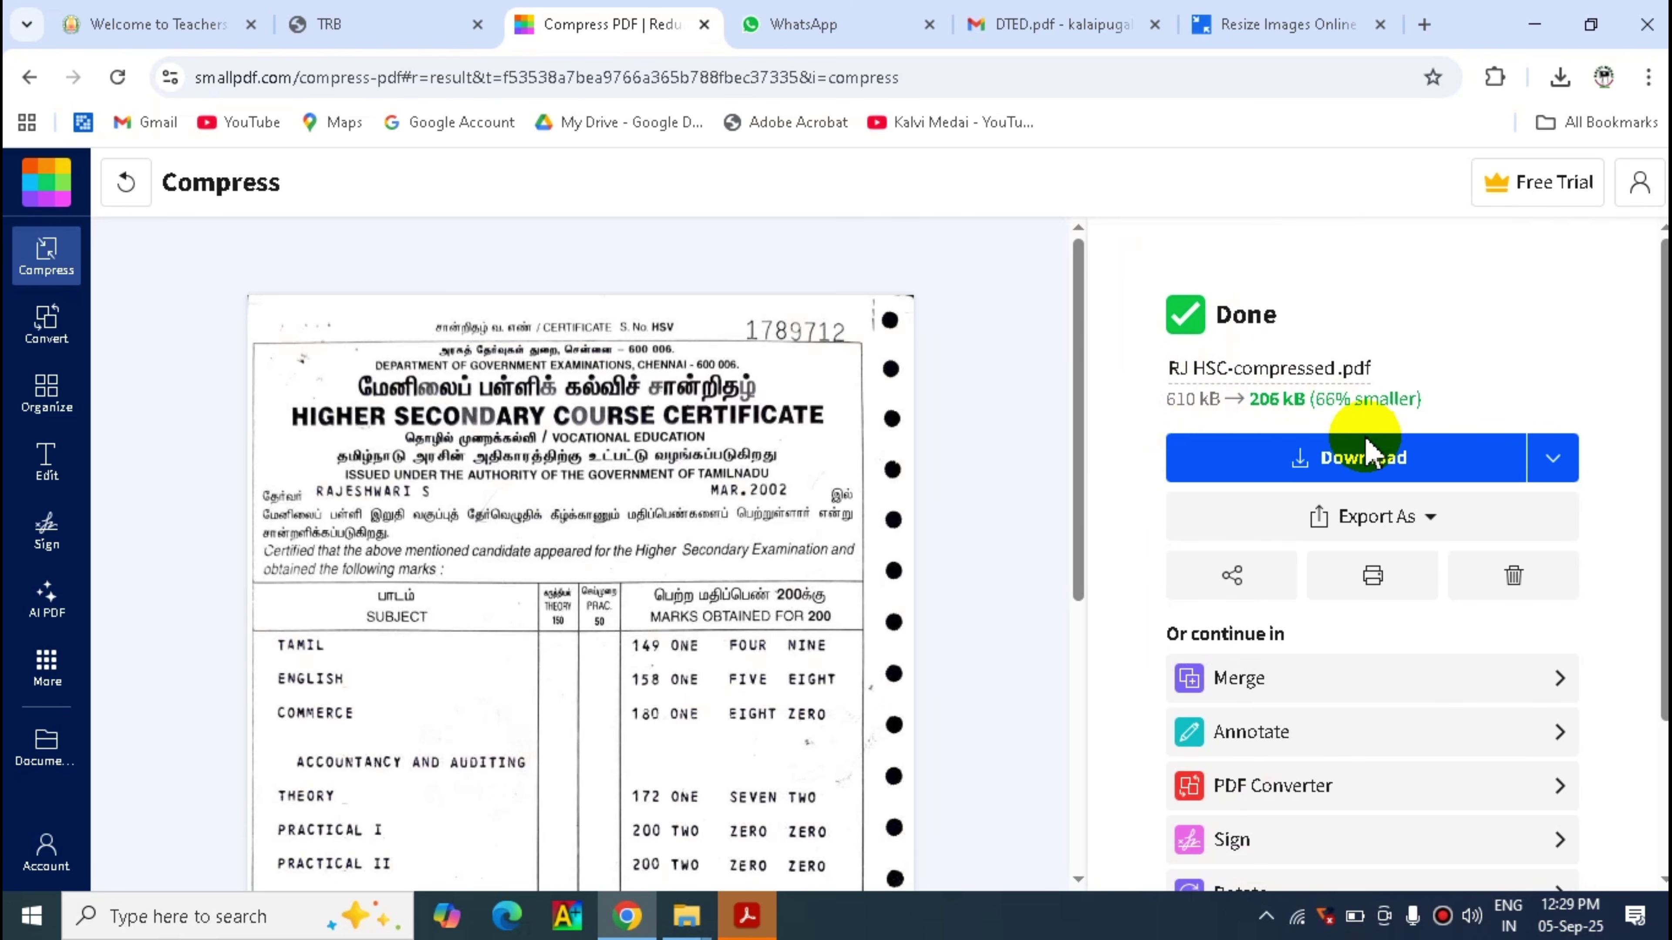
Download RJ HSC-compressed.pdf and return to the TRB upload page
{"action": "left_click", "coordinate": [1373, 465]}
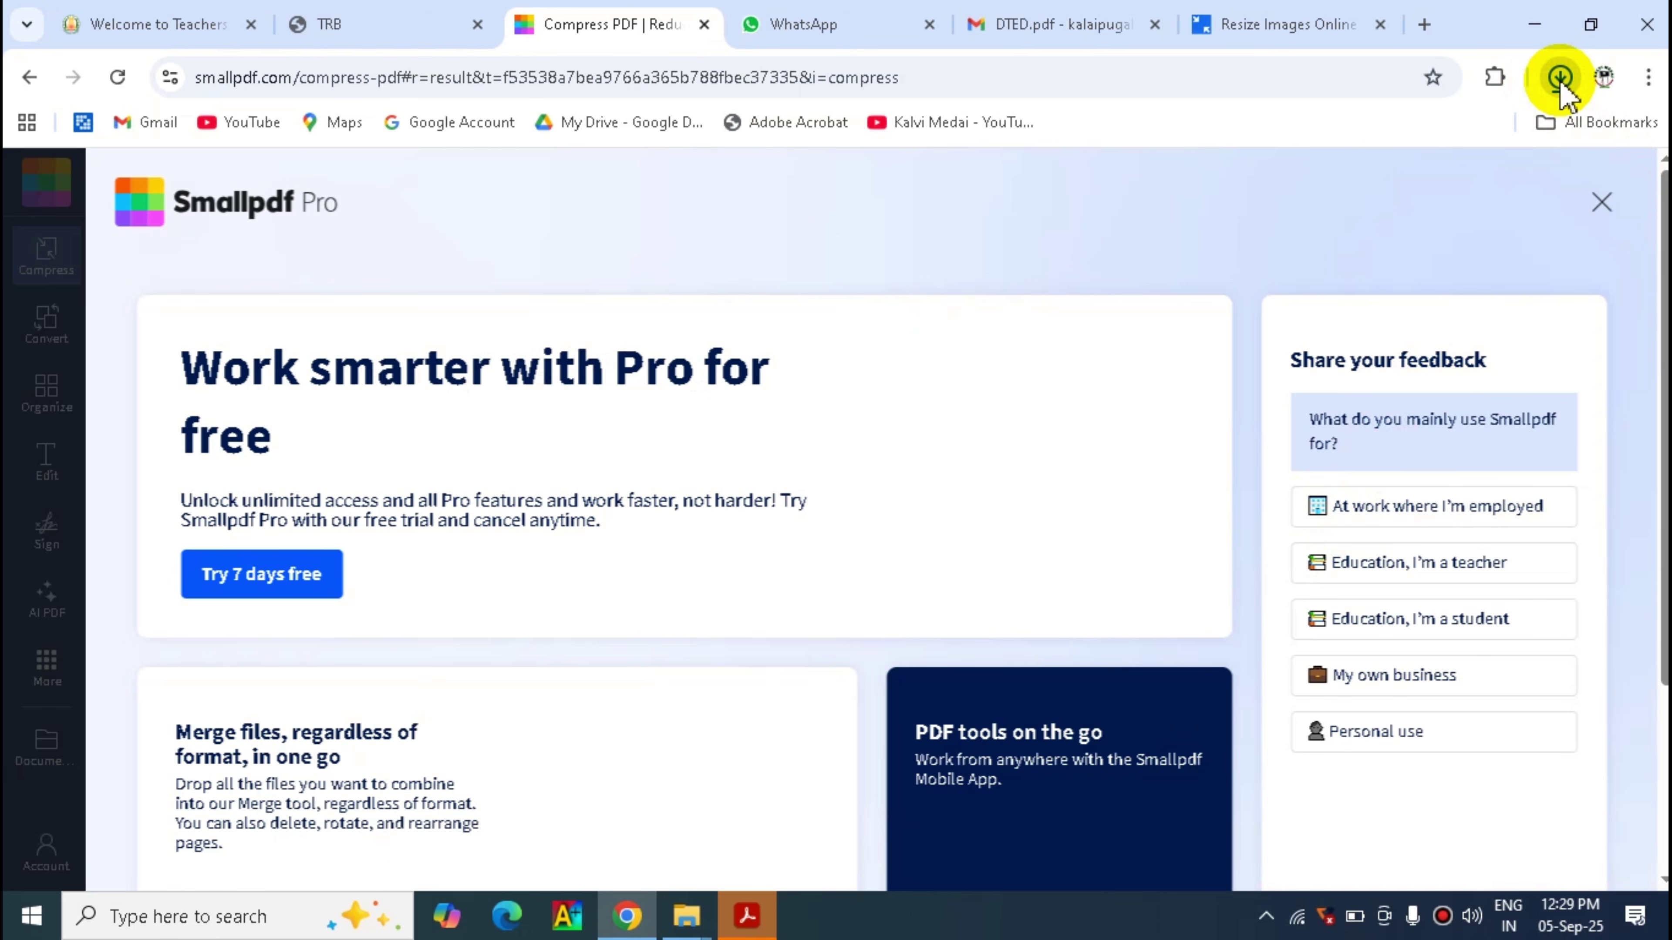
{"action": "left_click", "coordinate": [1602, 202]}
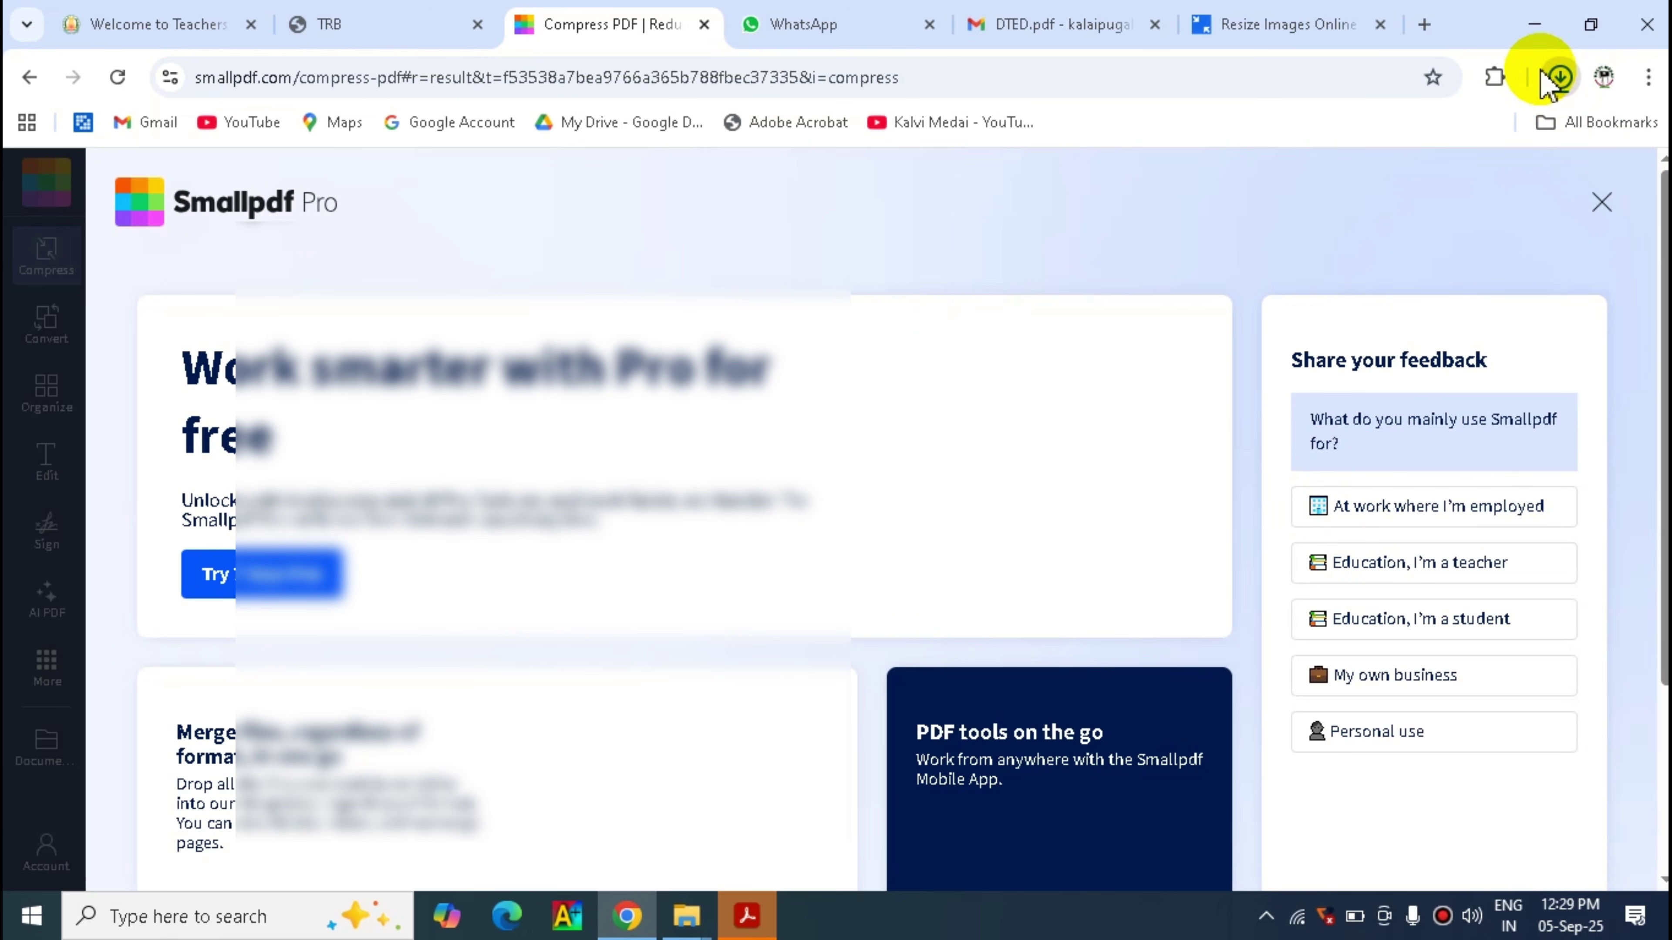
{"action": "left_click", "coordinate": [1558, 77]}
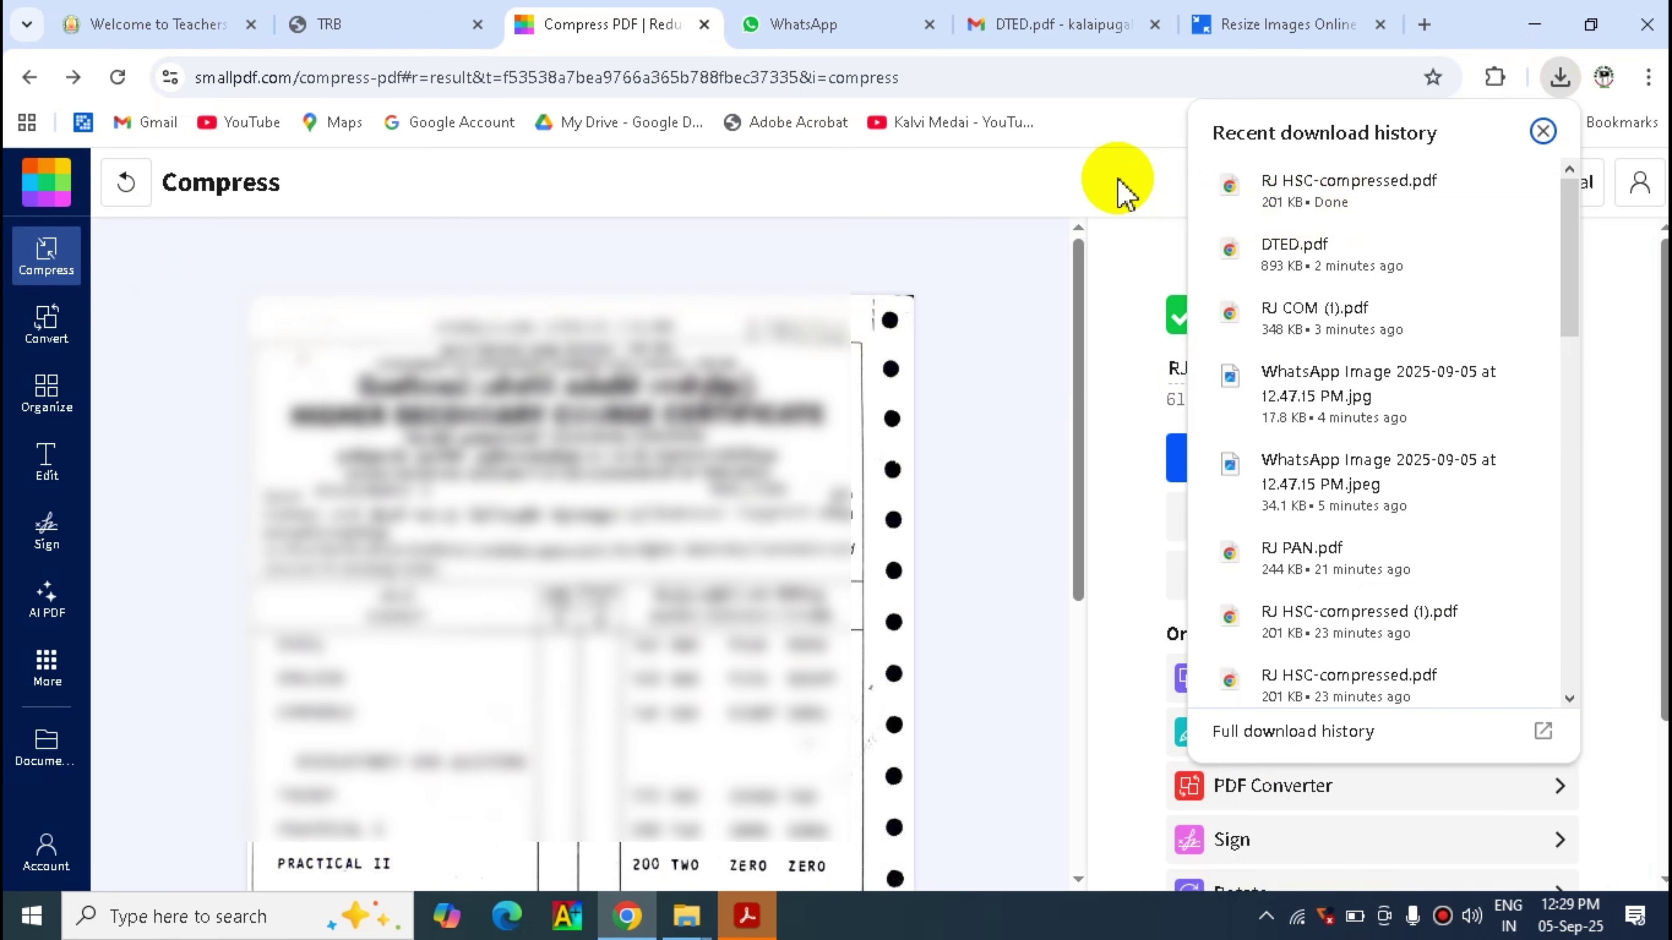
{"action": "left_click", "coordinate": [422, 28]}
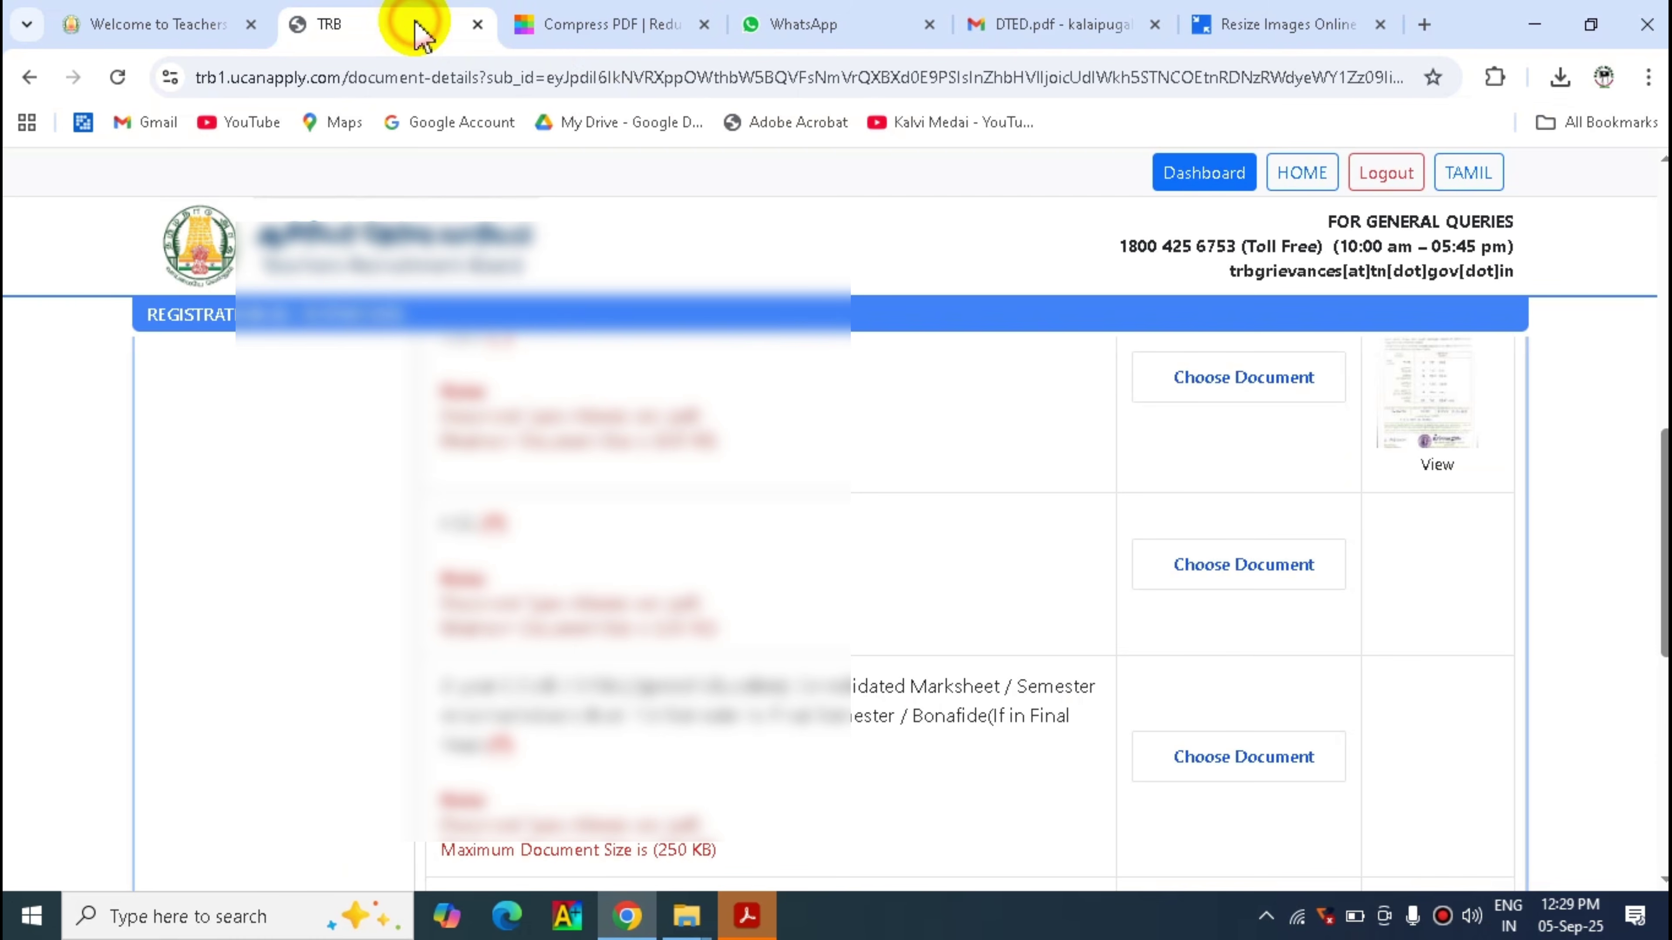
Upload RJ HSC-compressed.pdf to the HSC row so its preview appears
{"action": "left_click", "coordinate": [1267, 569]}
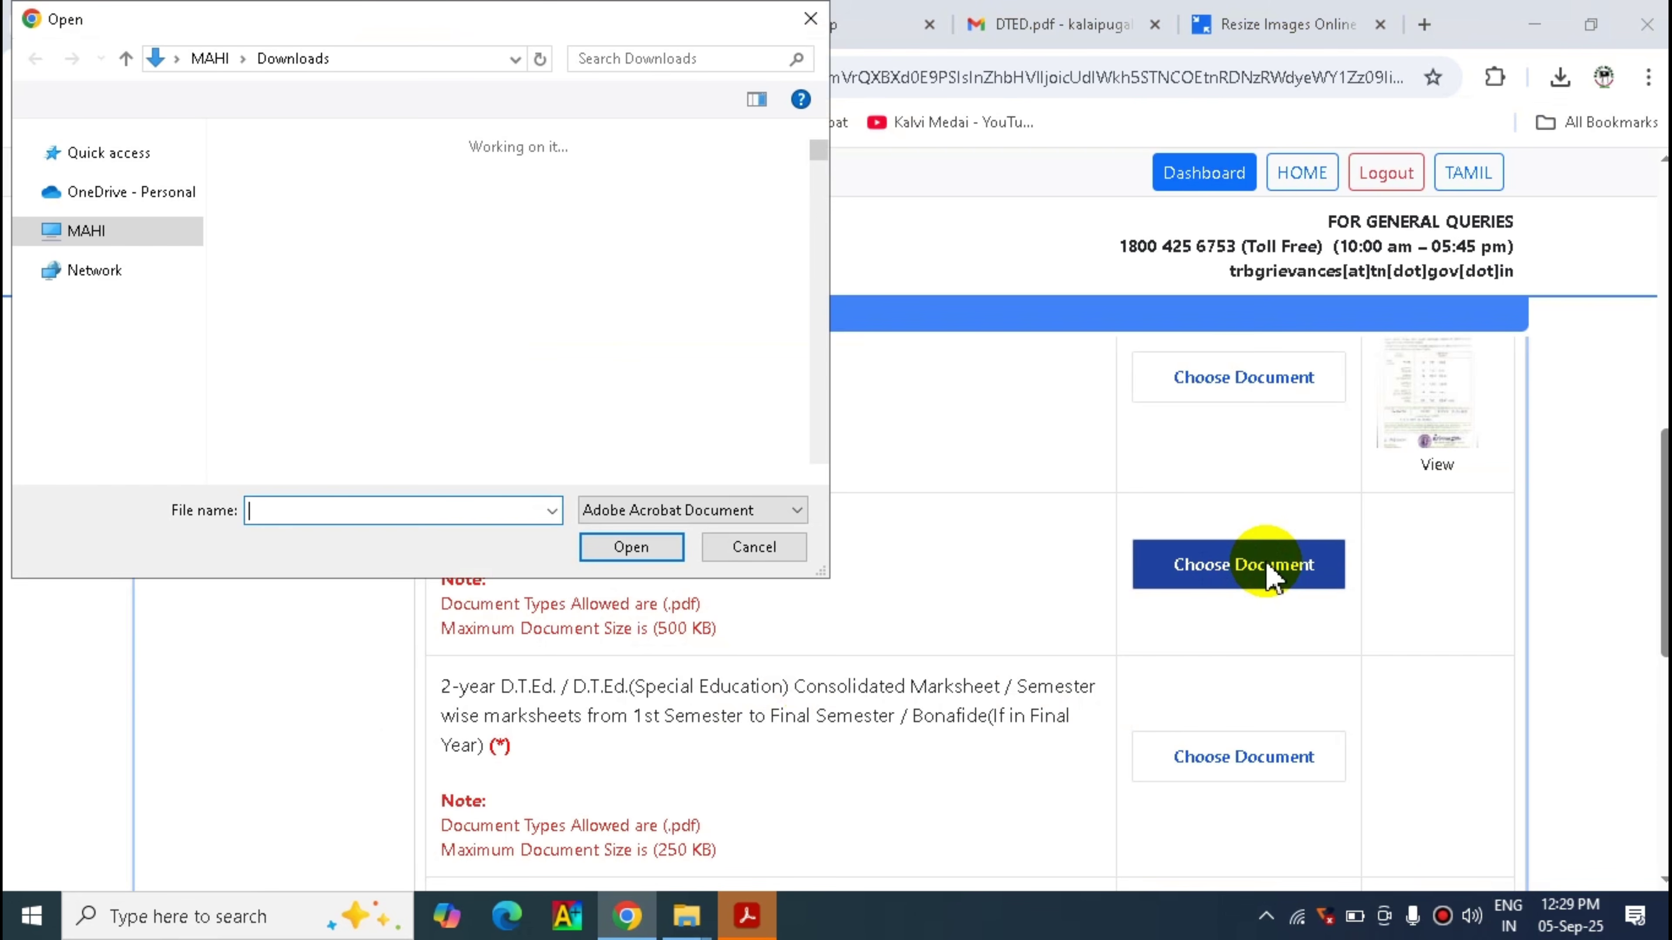
{"action": "left_click", "coordinate": [293, 259]}
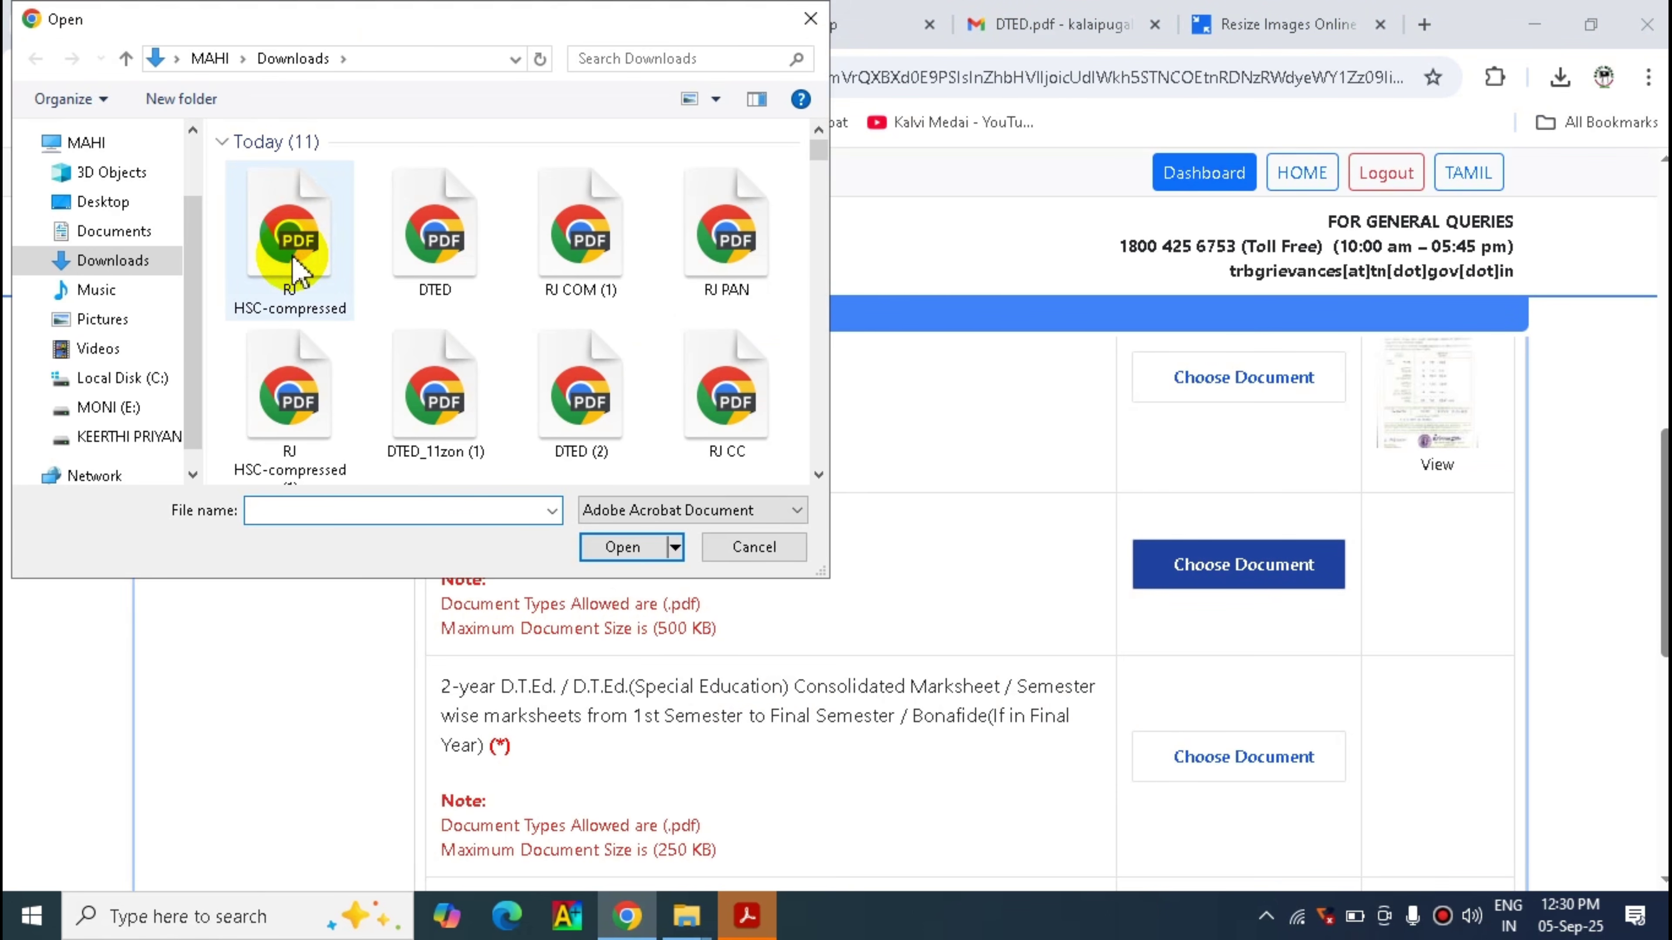
{"action": "left_click", "coordinate": [619, 548]}
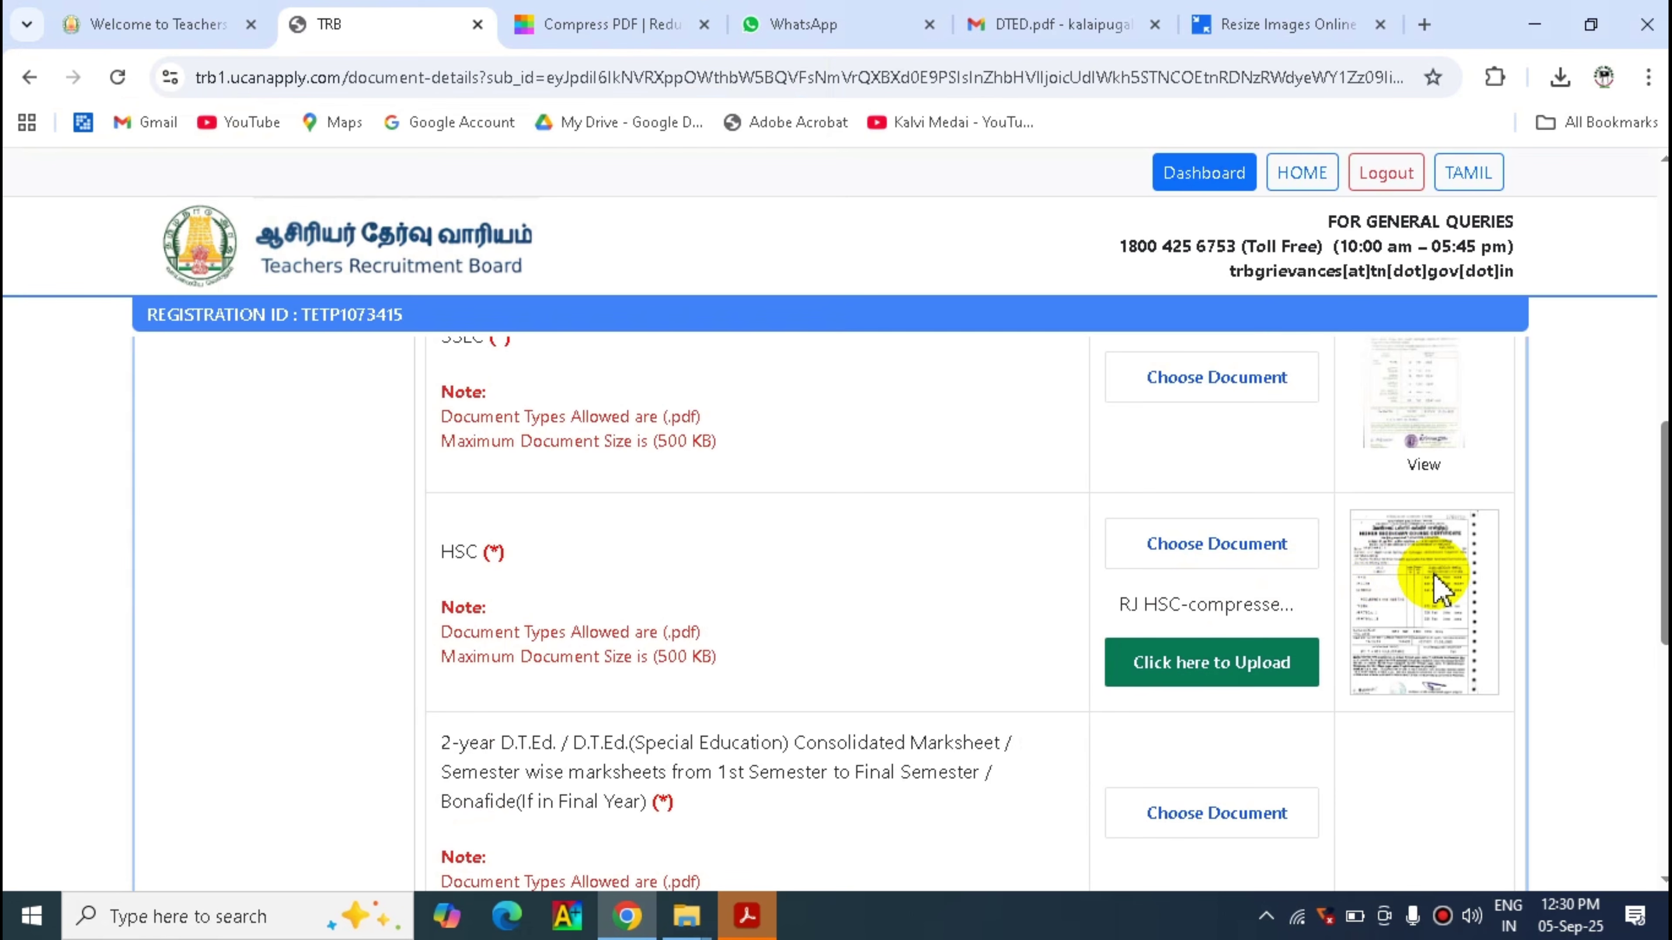
{"action": "left_click", "coordinate": [1212, 665]}
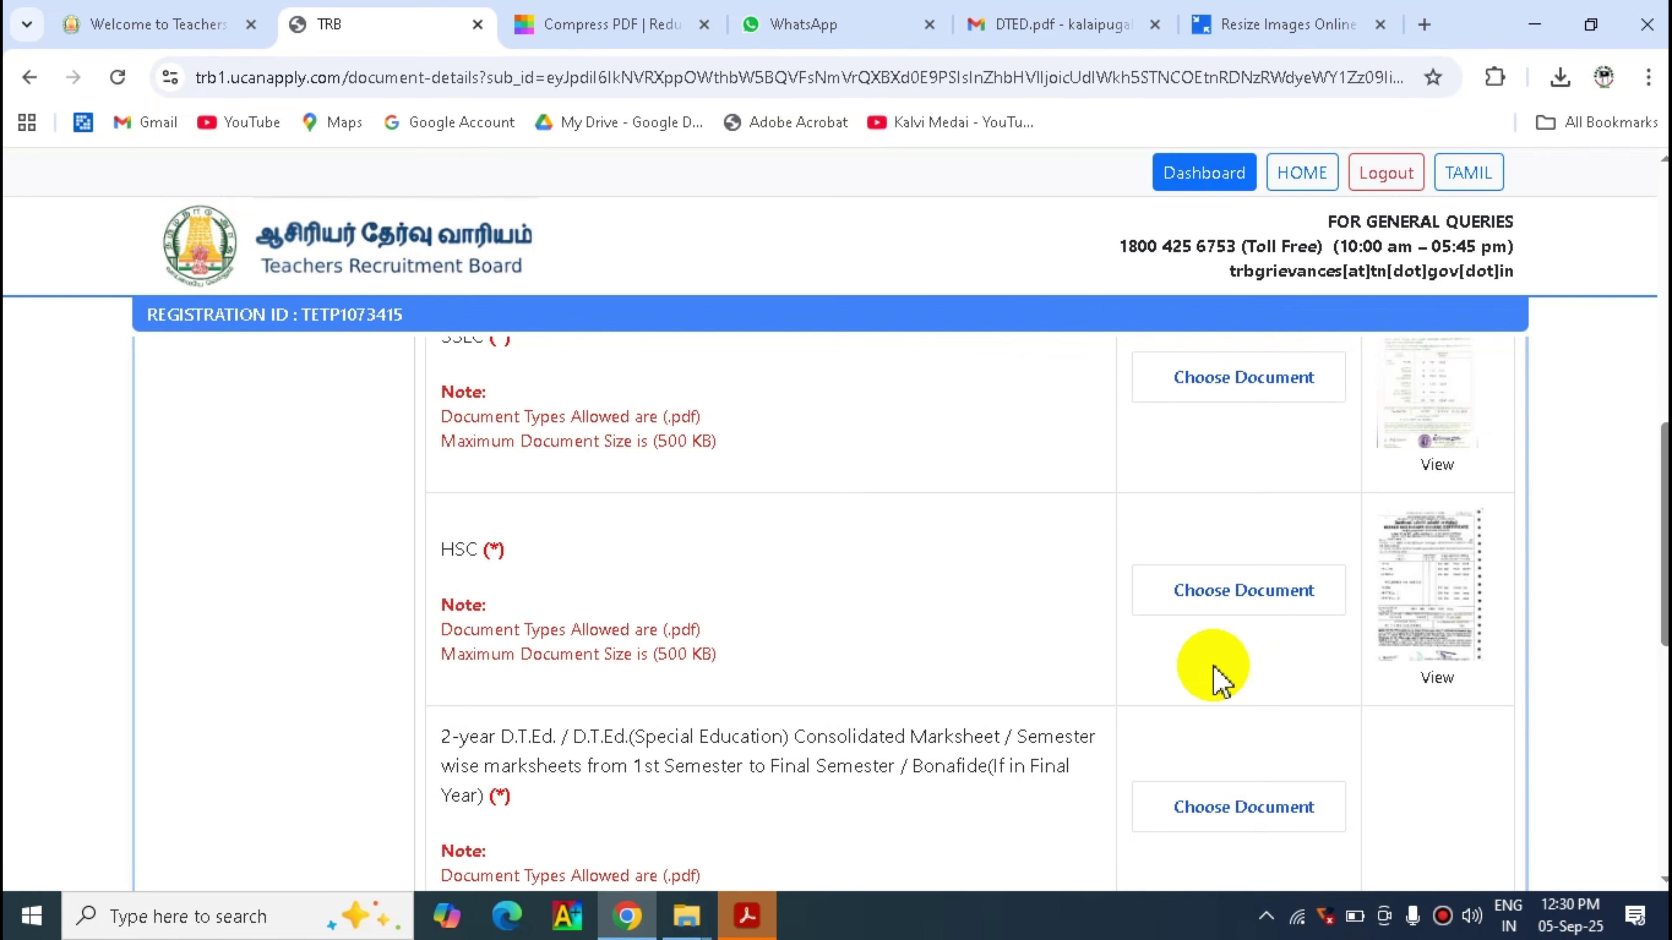
{"action": "scroll", "coordinate": [783, 541], "scroll_direction": "down", "scroll_amount": 3}
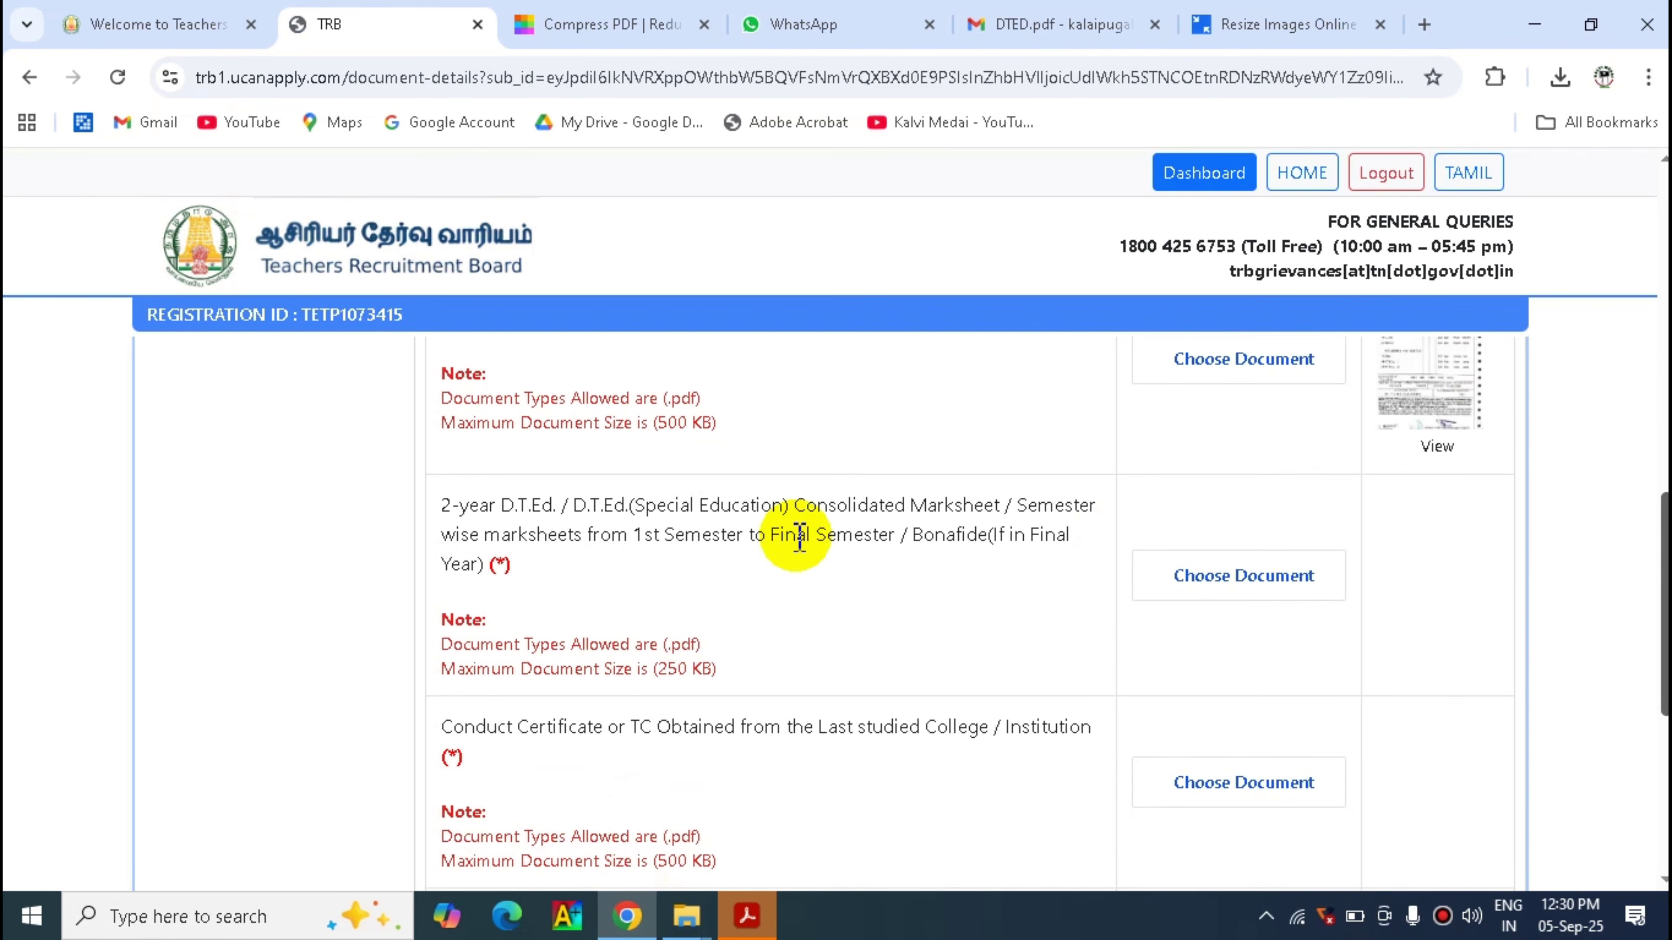
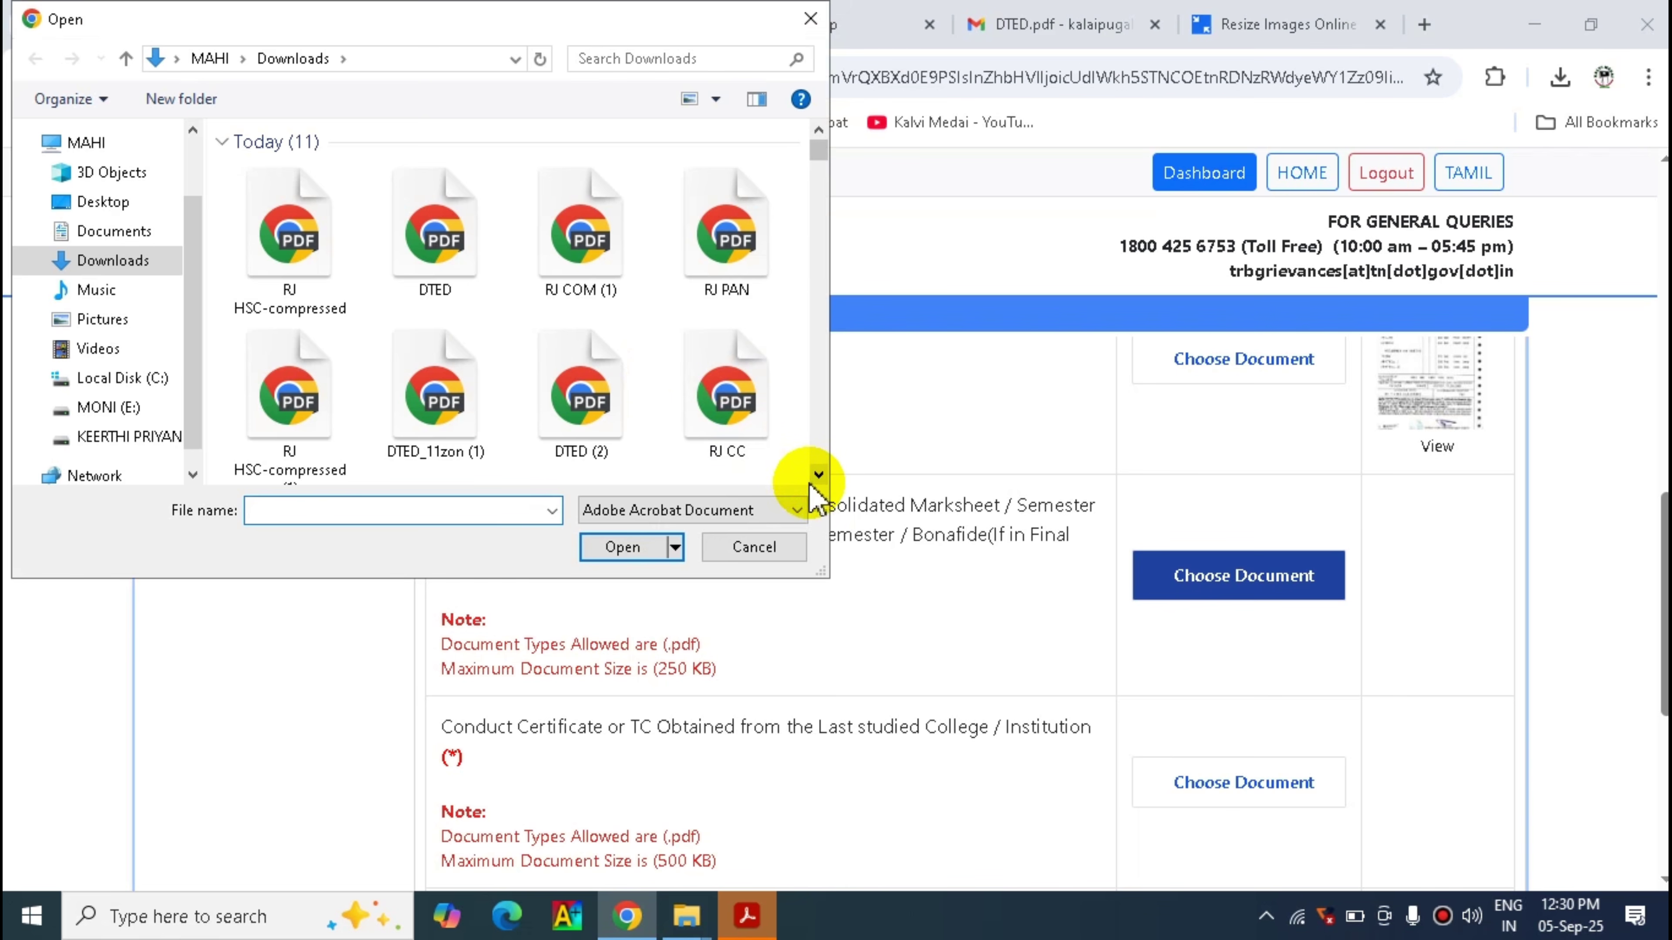
Try DTED (2).pdf as the D.T.Ed marksheet and dismiss the file-size warning
{"action": "left_click", "coordinate": [587, 402]}
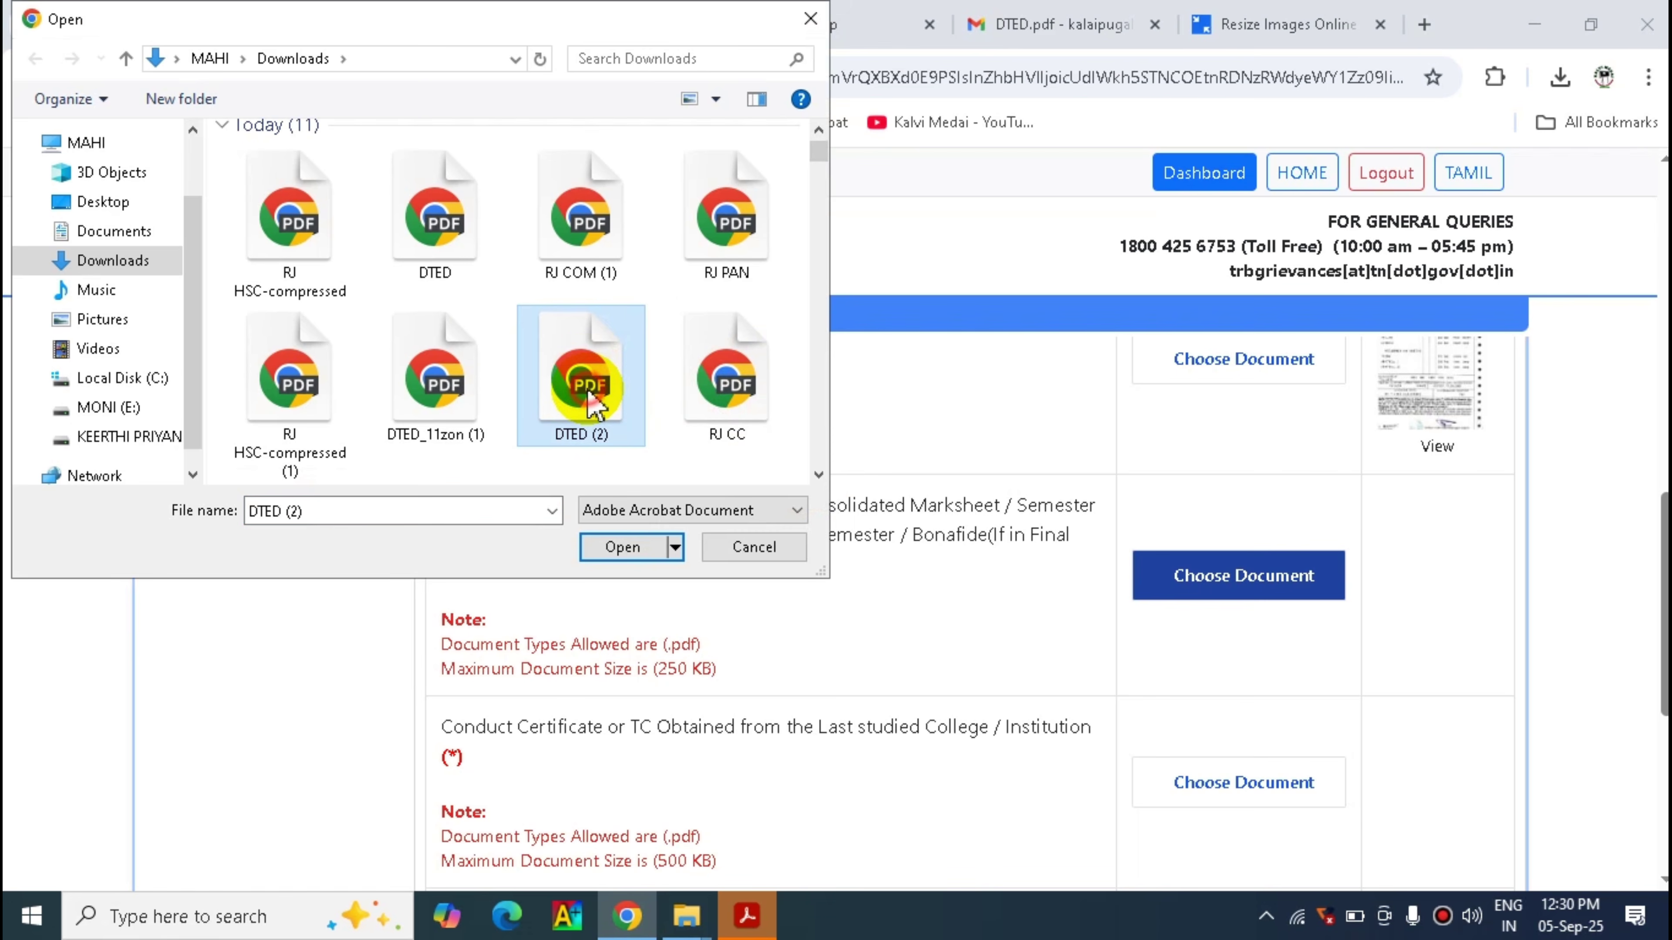
{"action": "left_click", "coordinate": [624, 548]}
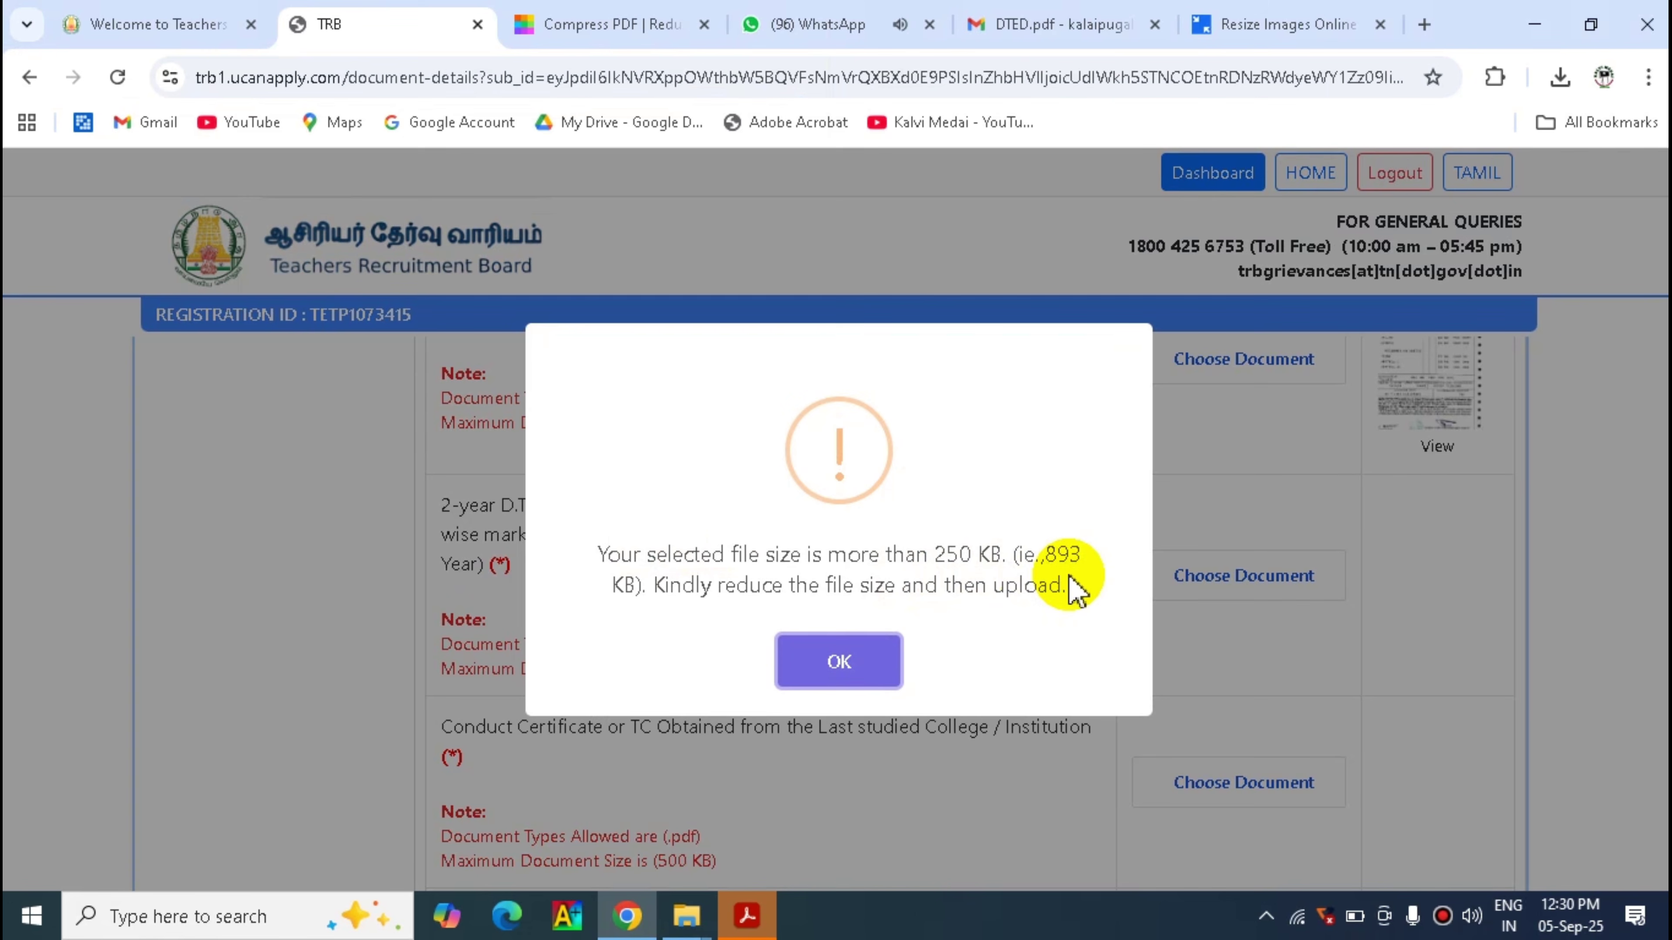
{"action": "left_click", "coordinate": [838, 665]}
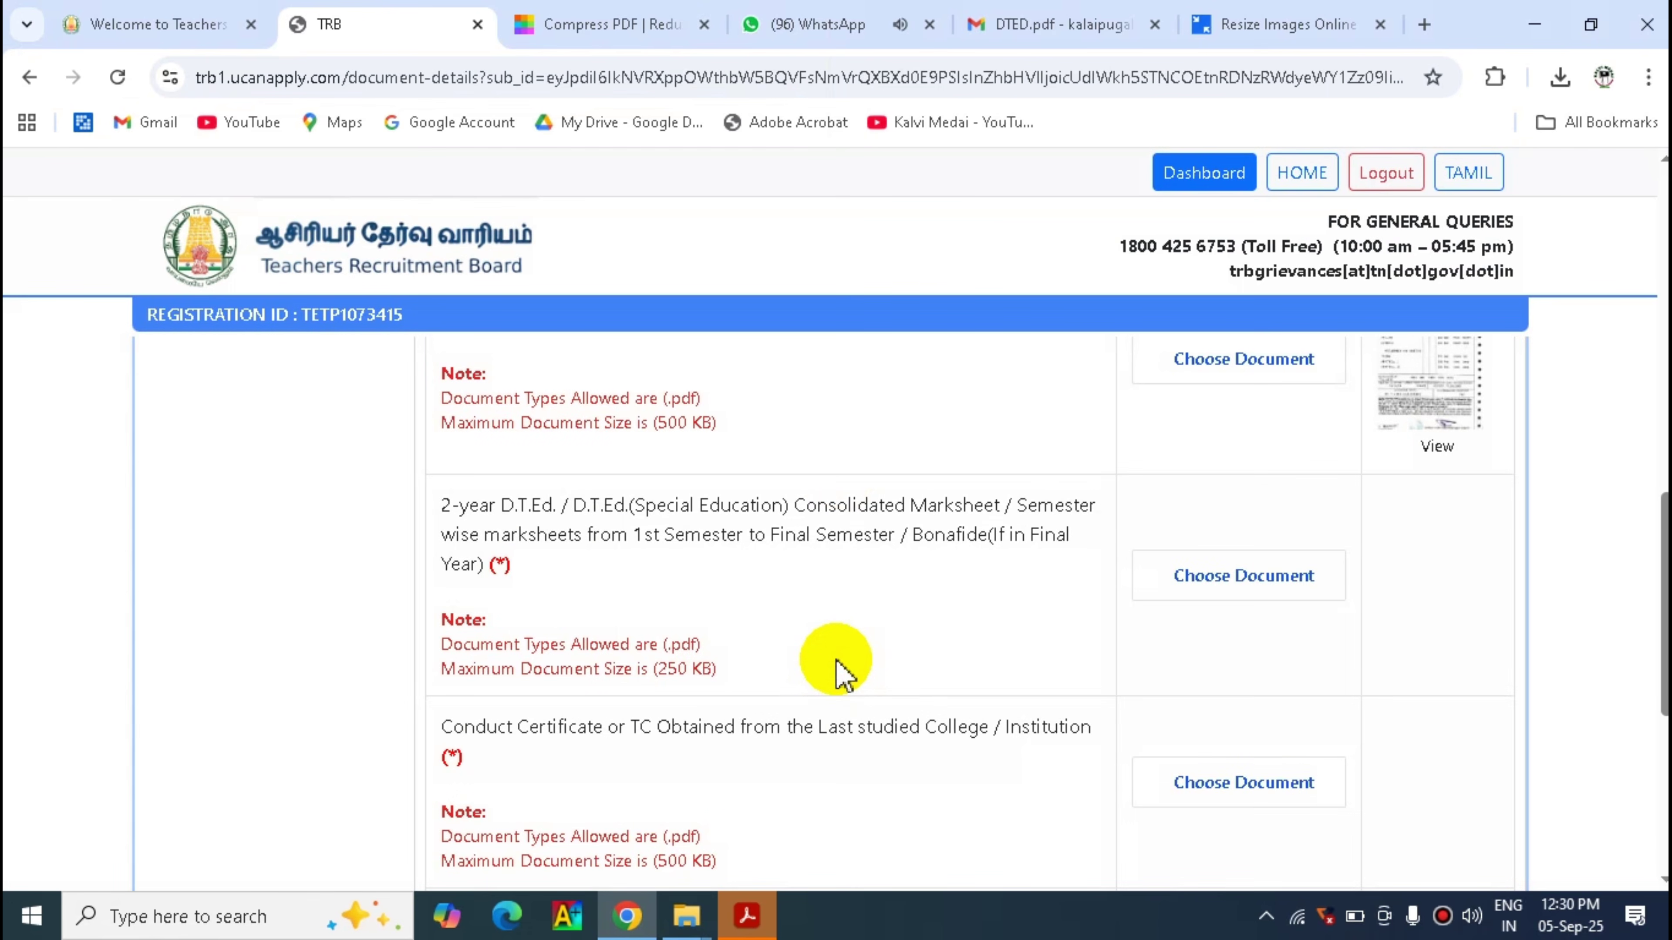
Upload the smaller DTED_11zon (1).pdf as the 2-year D.T.Ed. marksheet instead
{"action": "left_click", "coordinate": [1265, 574]}
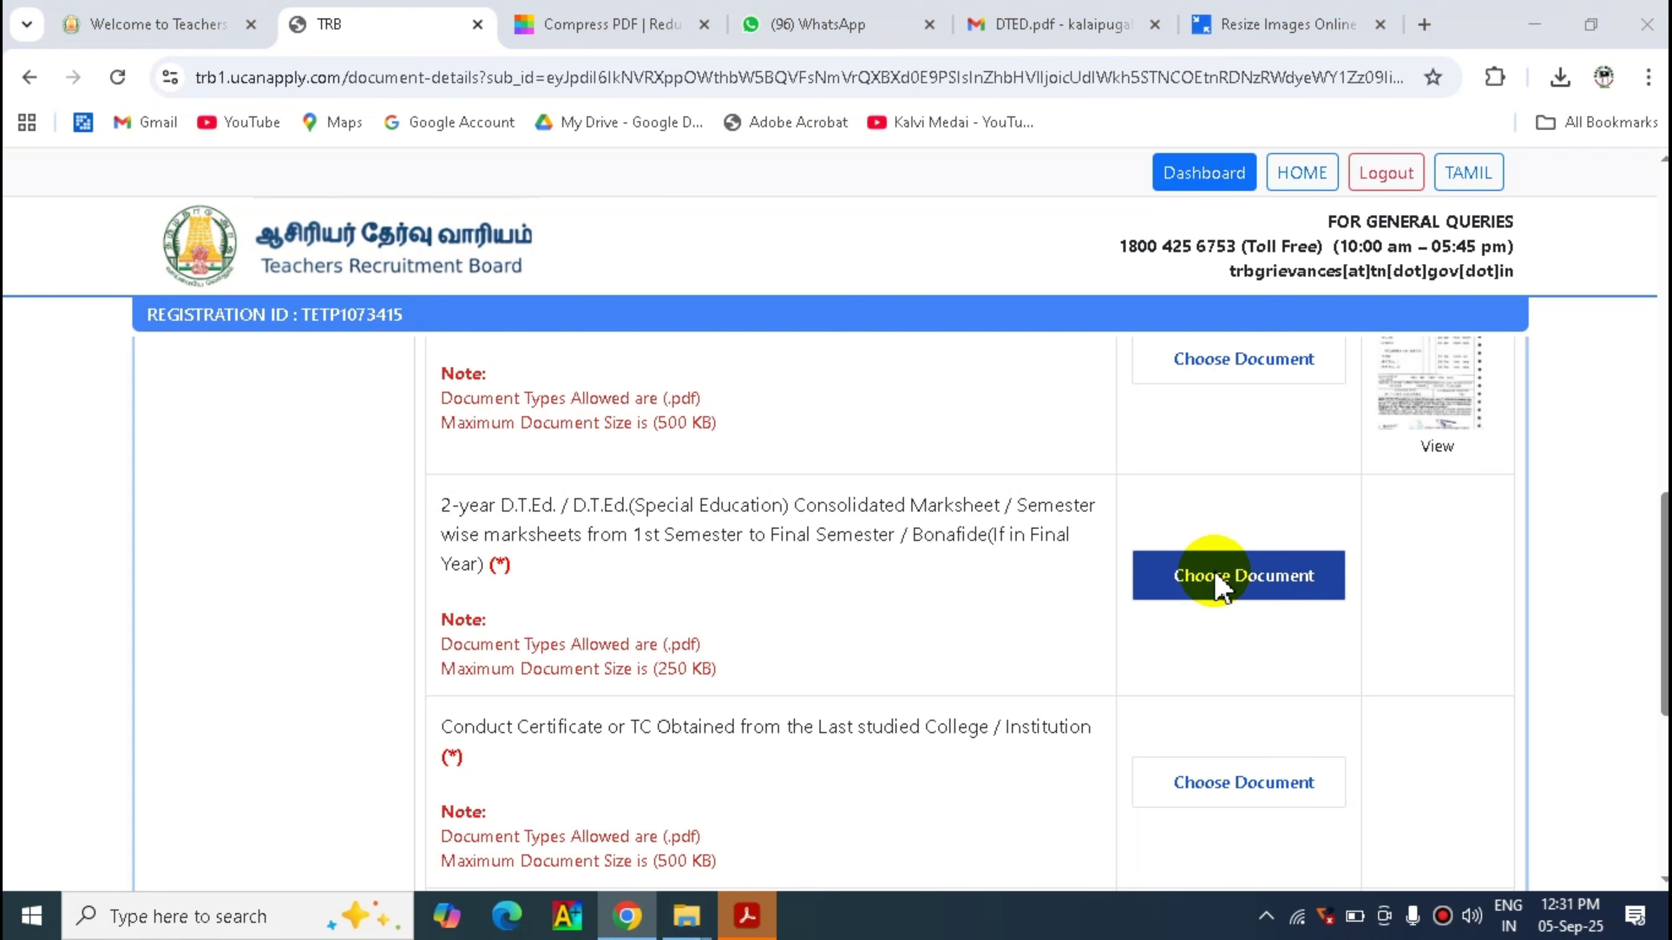
{"action": "left_click", "coordinate": [1217, 588]}
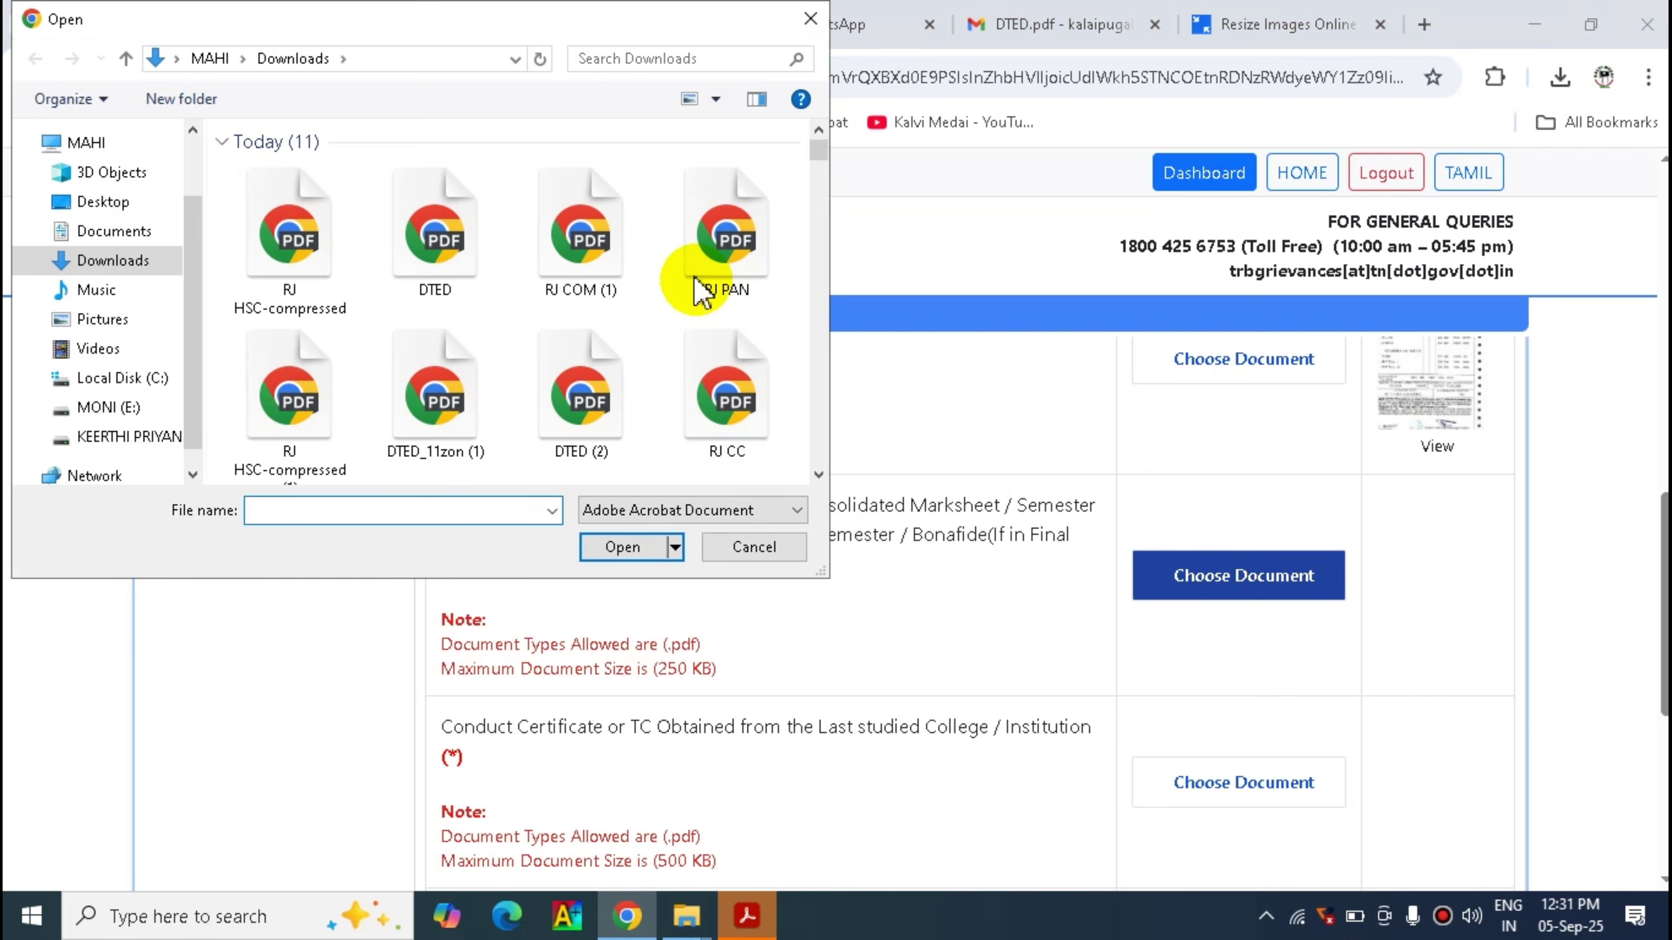
{"action": "left_click", "coordinate": [431, 402]}
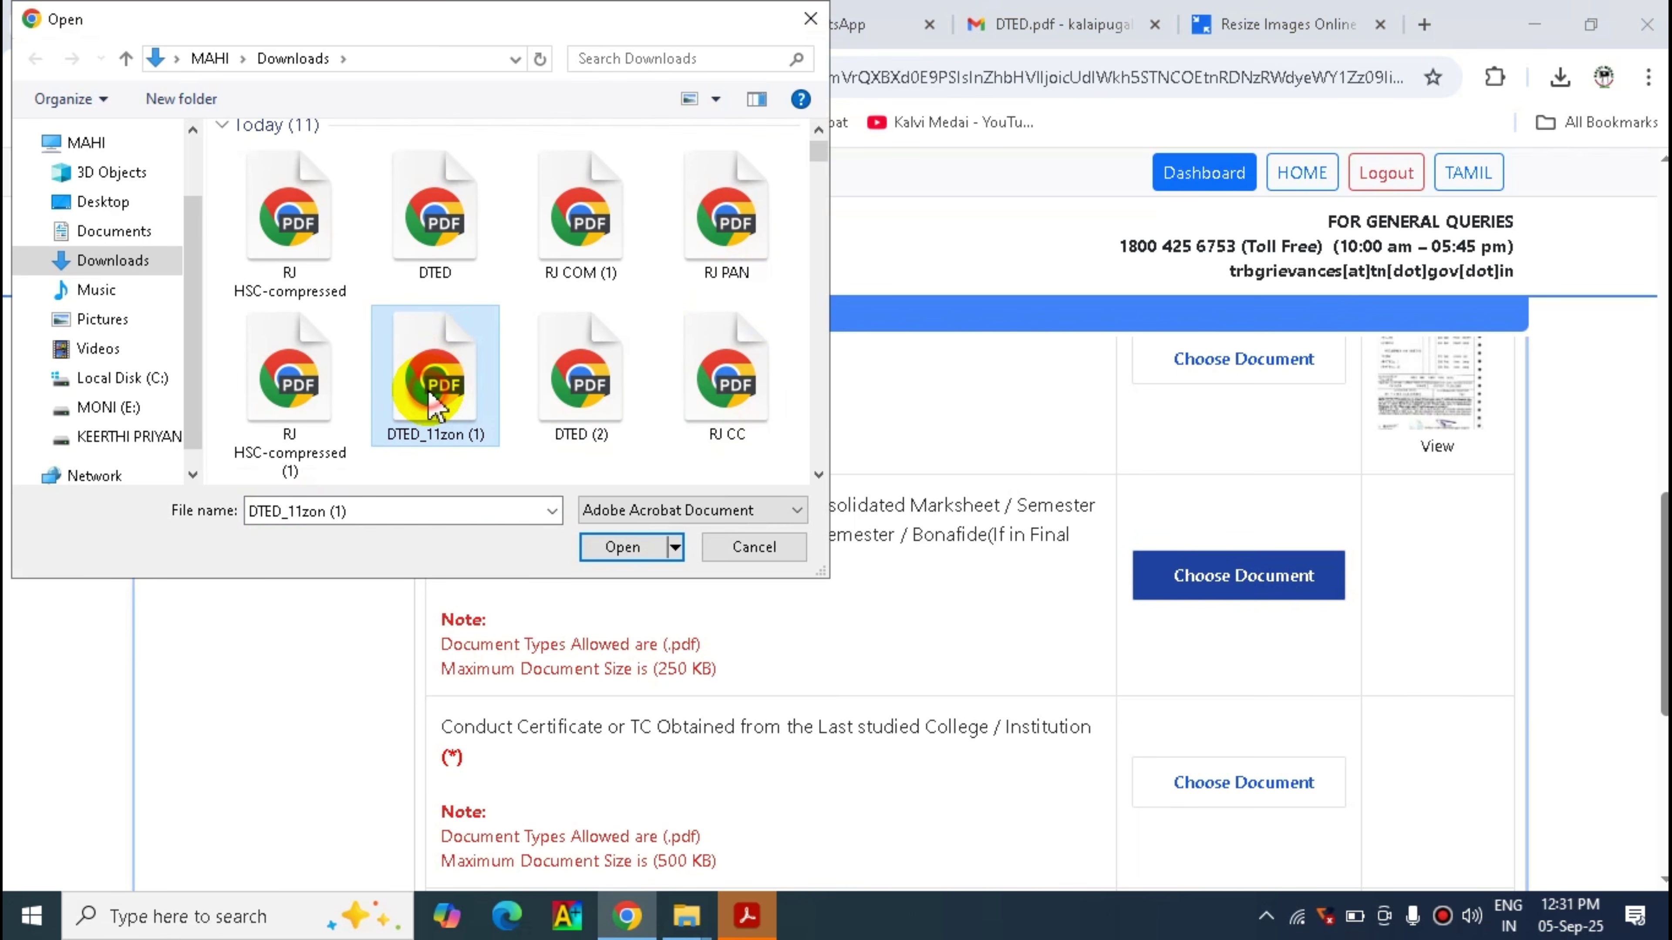
{"action": "left_click", "coordinate": [619, 552]}
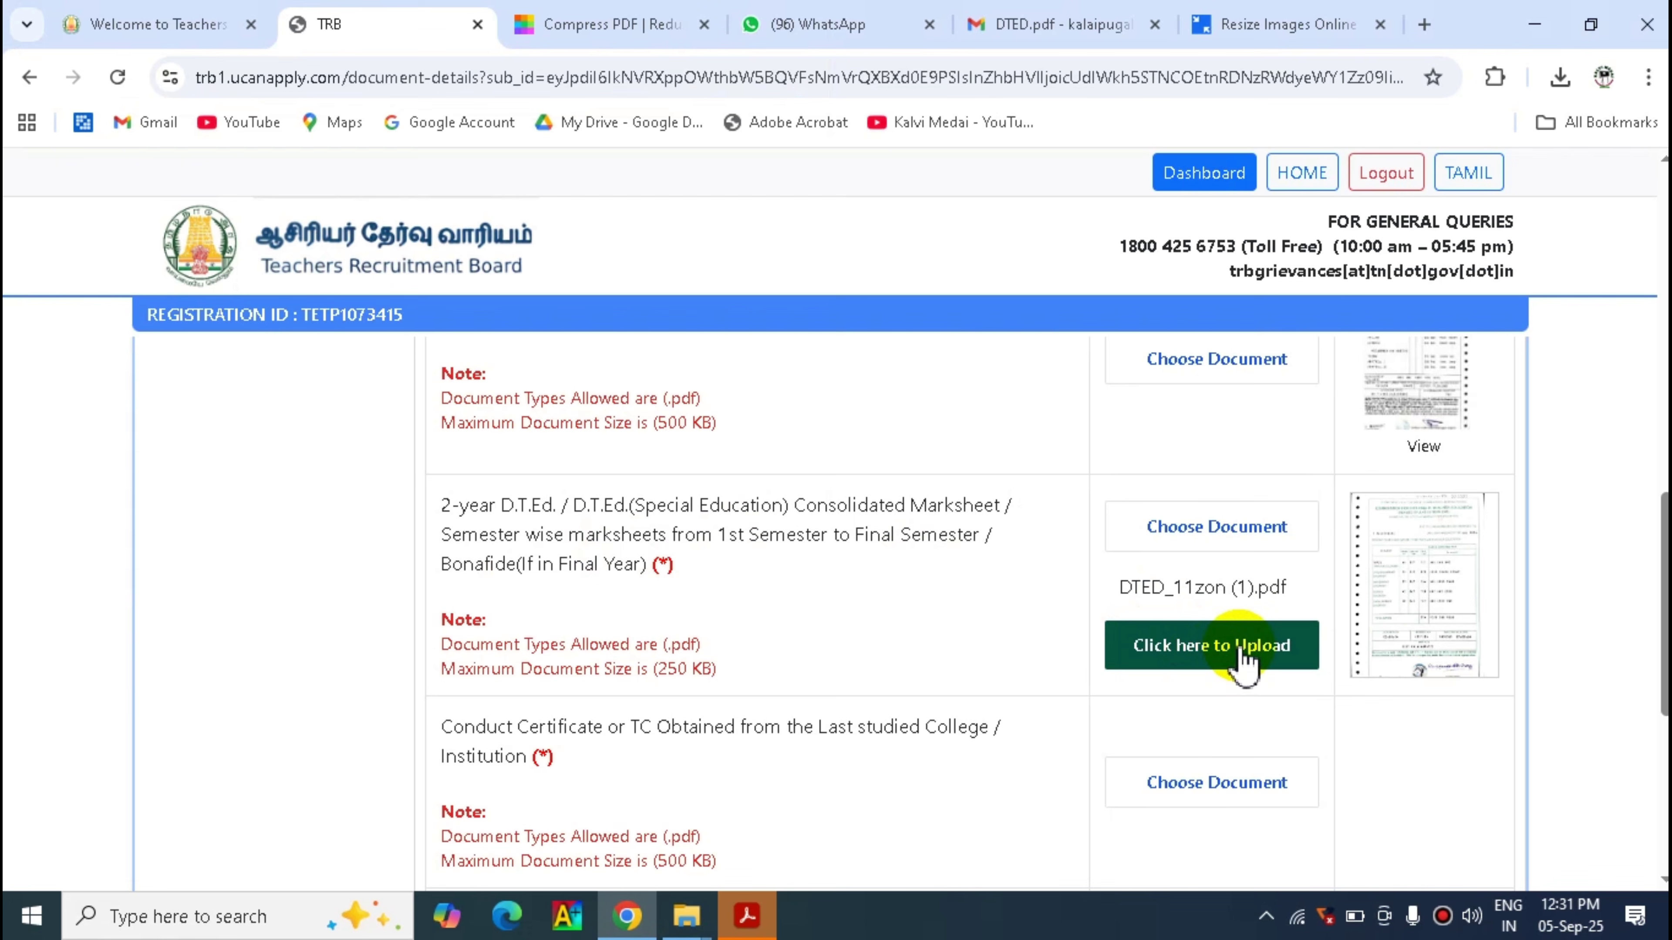
{"action": "left_click", "coordinate": [1231, 655]}
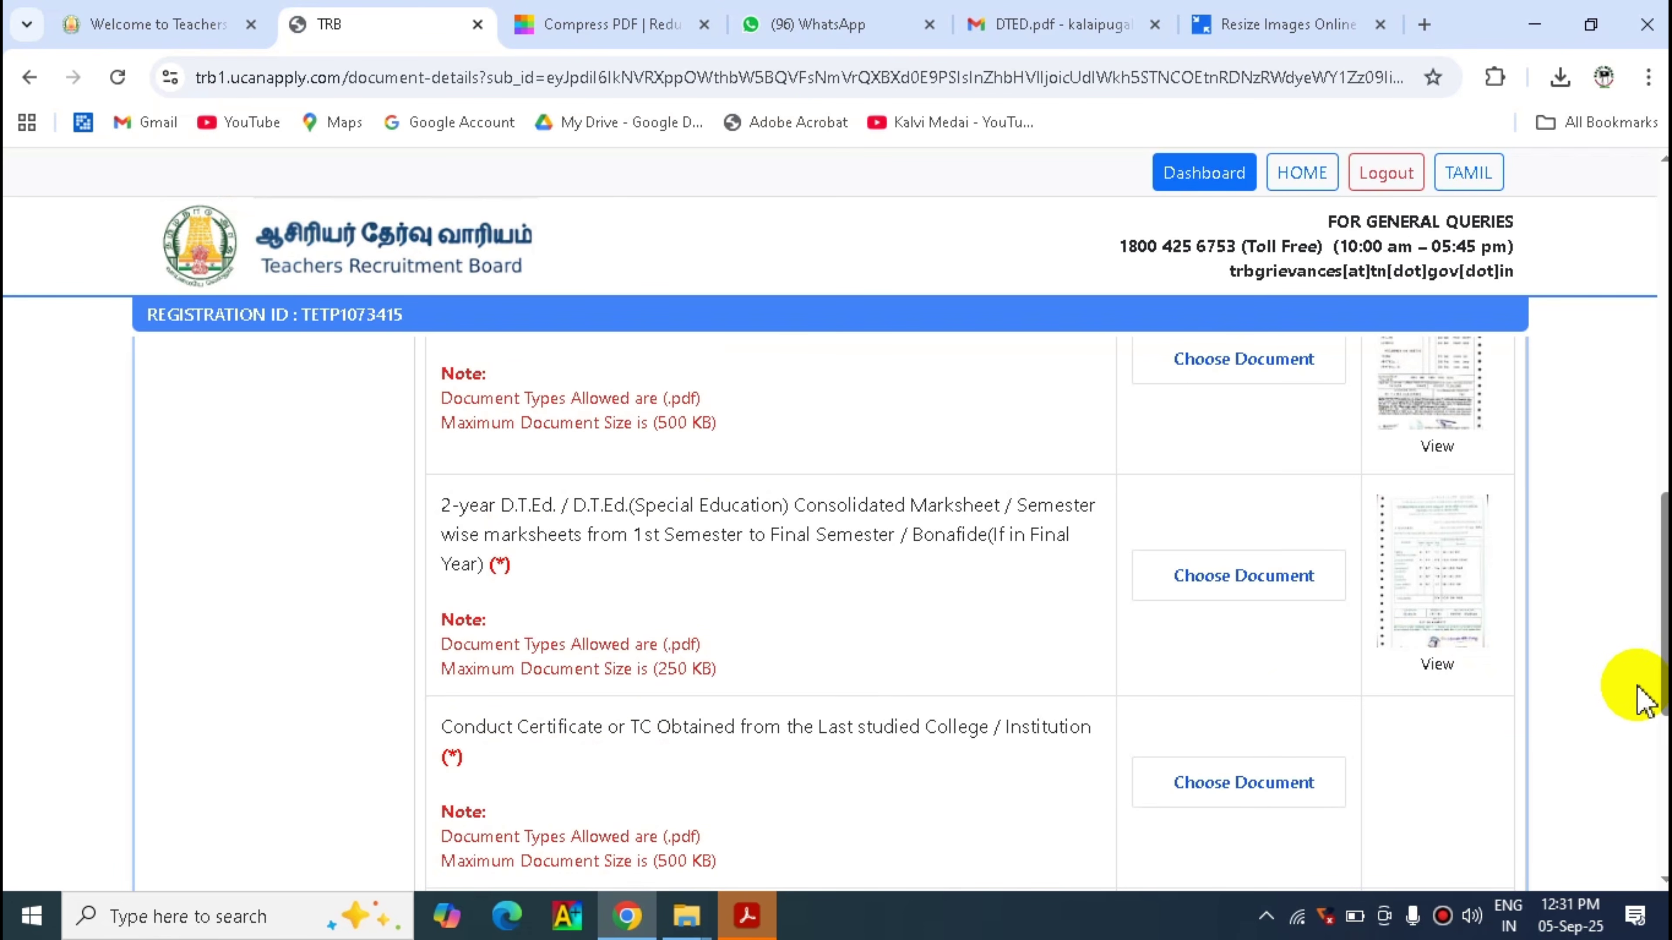
Upload RJ CC.pdf in the Conduct Certificate/TC row so its thumbnail appears
{"action": "scroll", "coordinate": [1660, 682], "scroll_direction": "down", "scroll_amount": 2}
{"action": "scroll", "coordinate": [1660, 682], "scroll_direction": "down", "scroll_amount": 2}
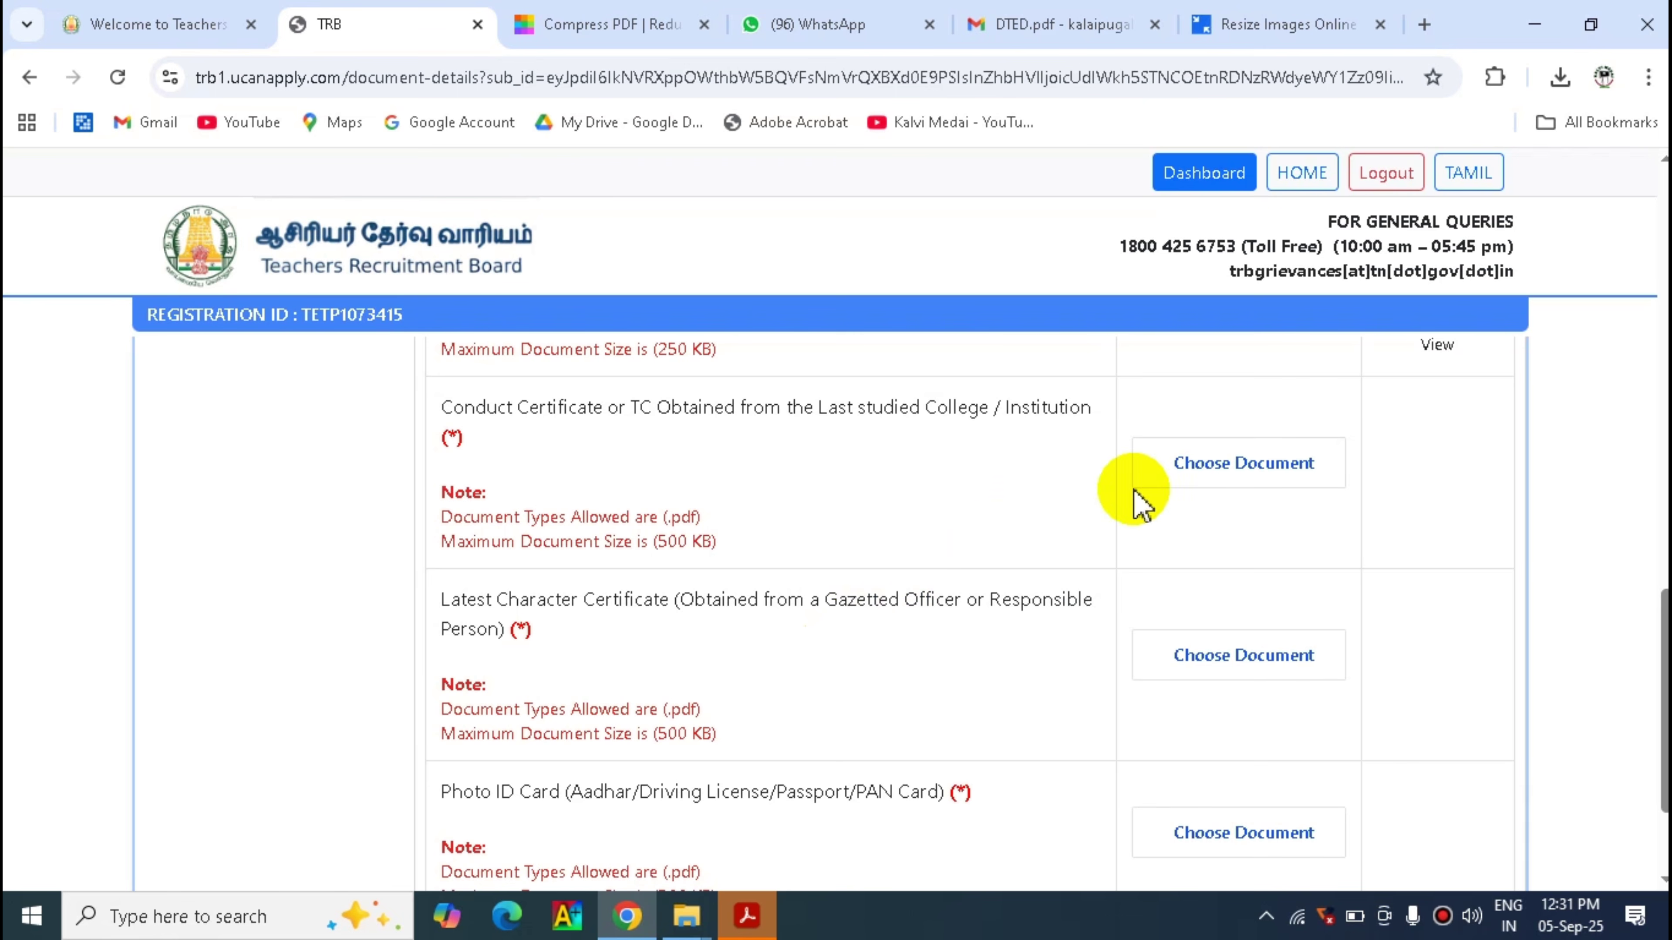
{"action": "left_click", "coordinate": [1233, 473]}
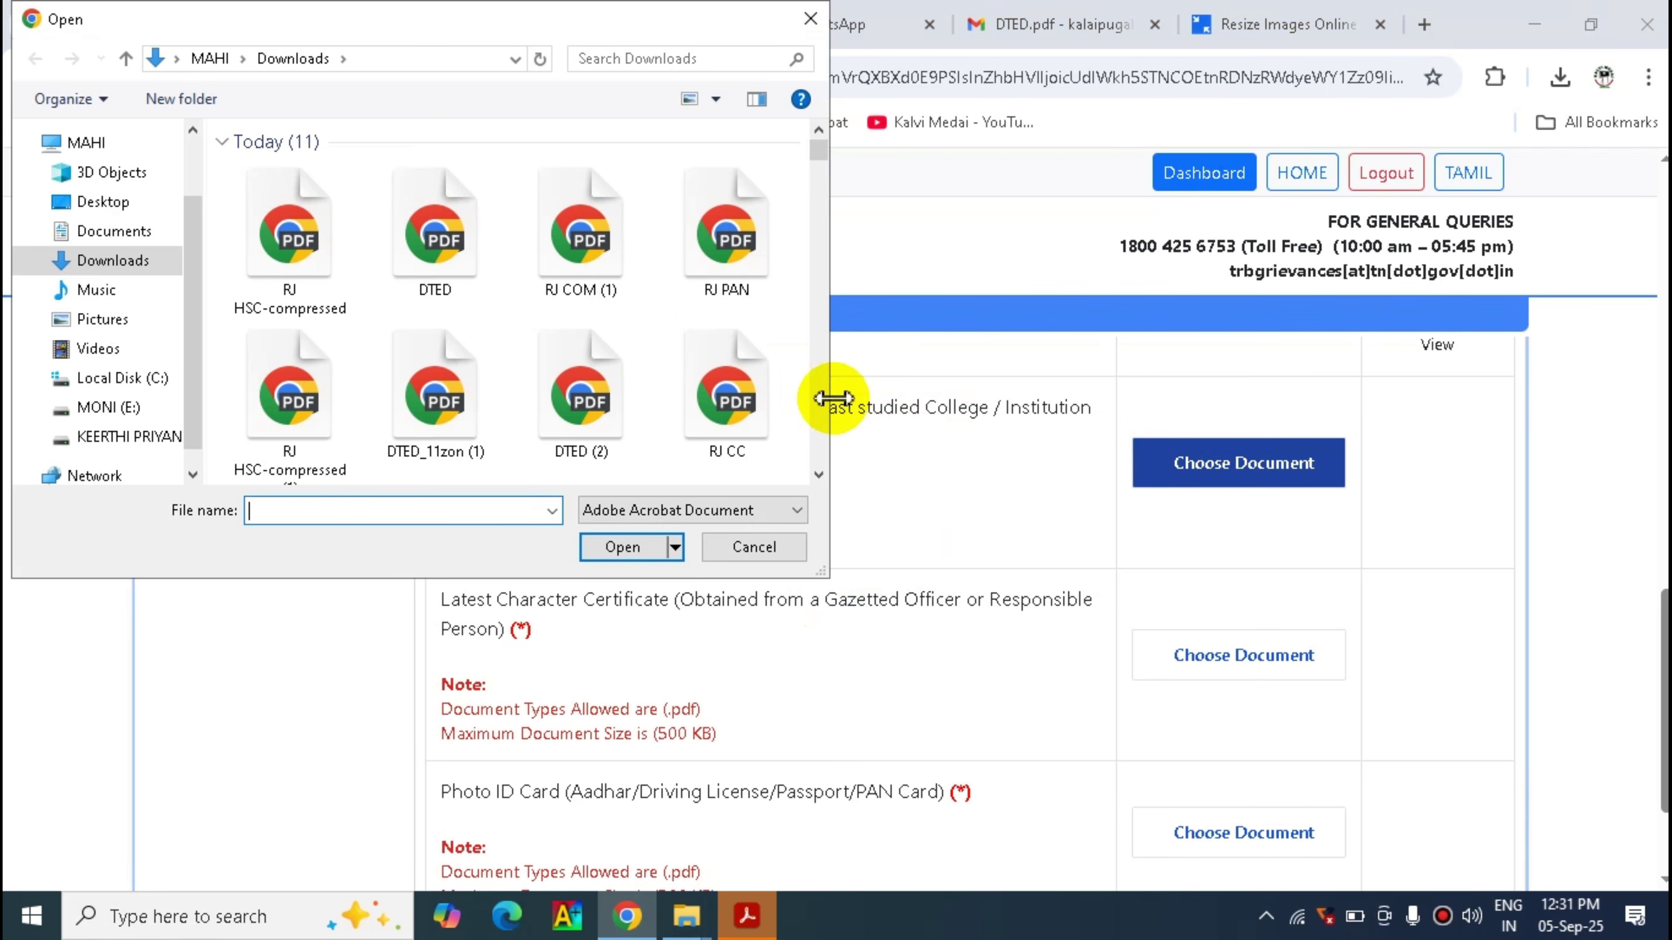
{"action": "scroll", "coordinate": [818, 468], "scroll_direction": "down", "scroll_amount": 5}
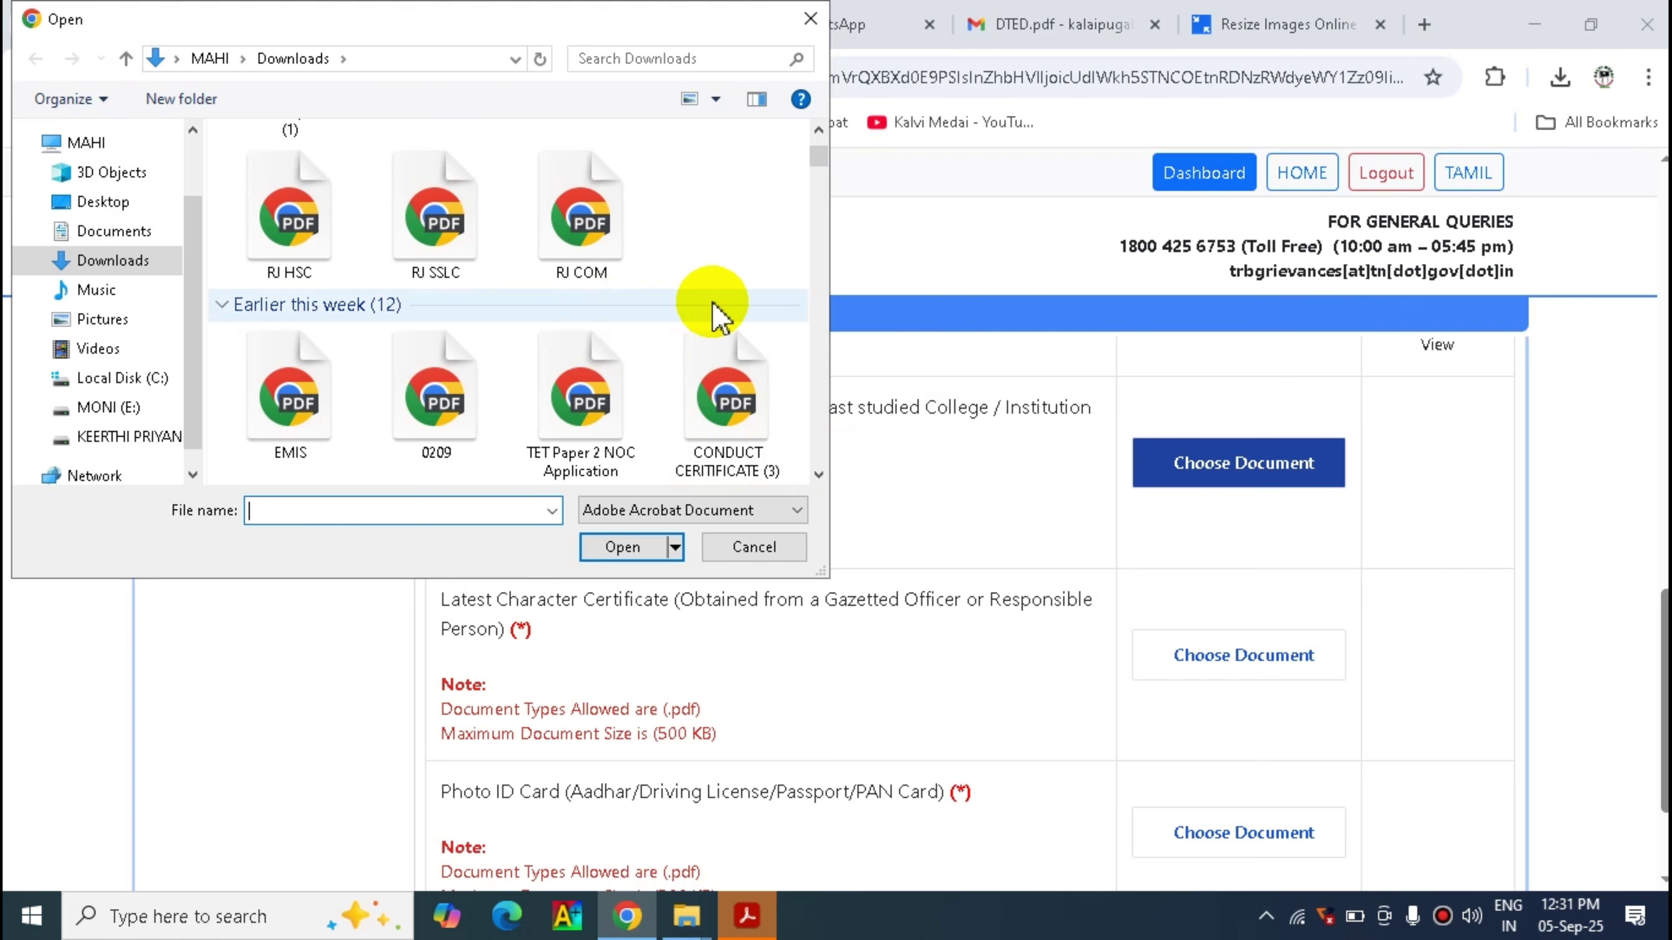
{"action": "left_click", "coordinate": [819, 132]}
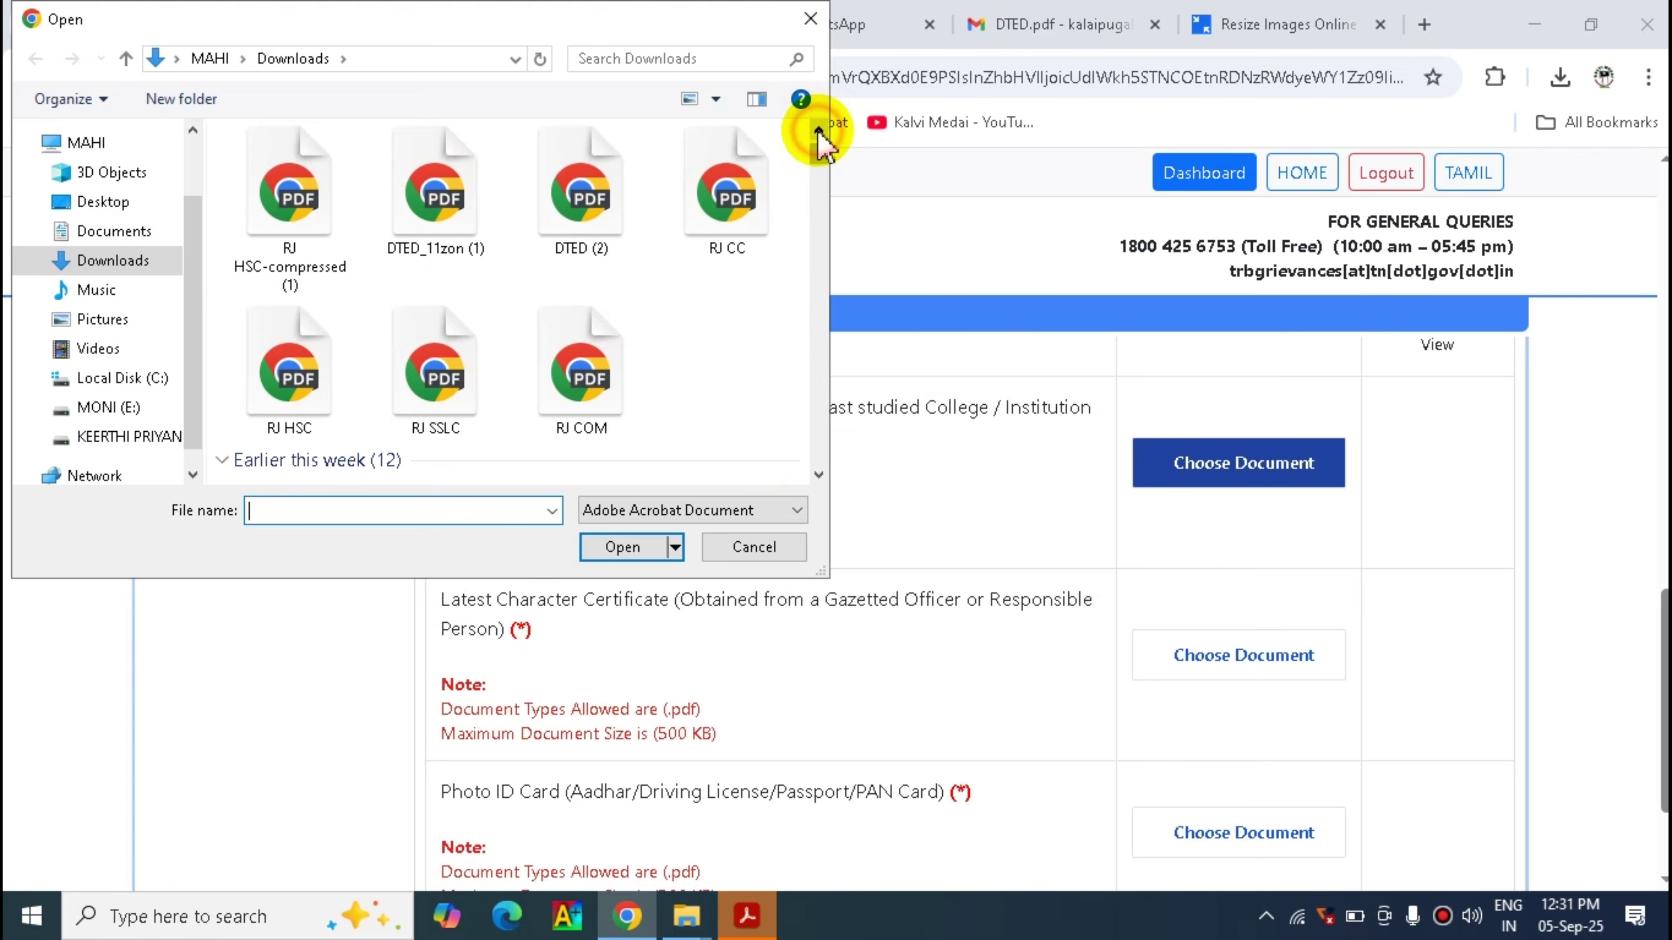
{"action": "left_click", "coordinate": [819, 132]}
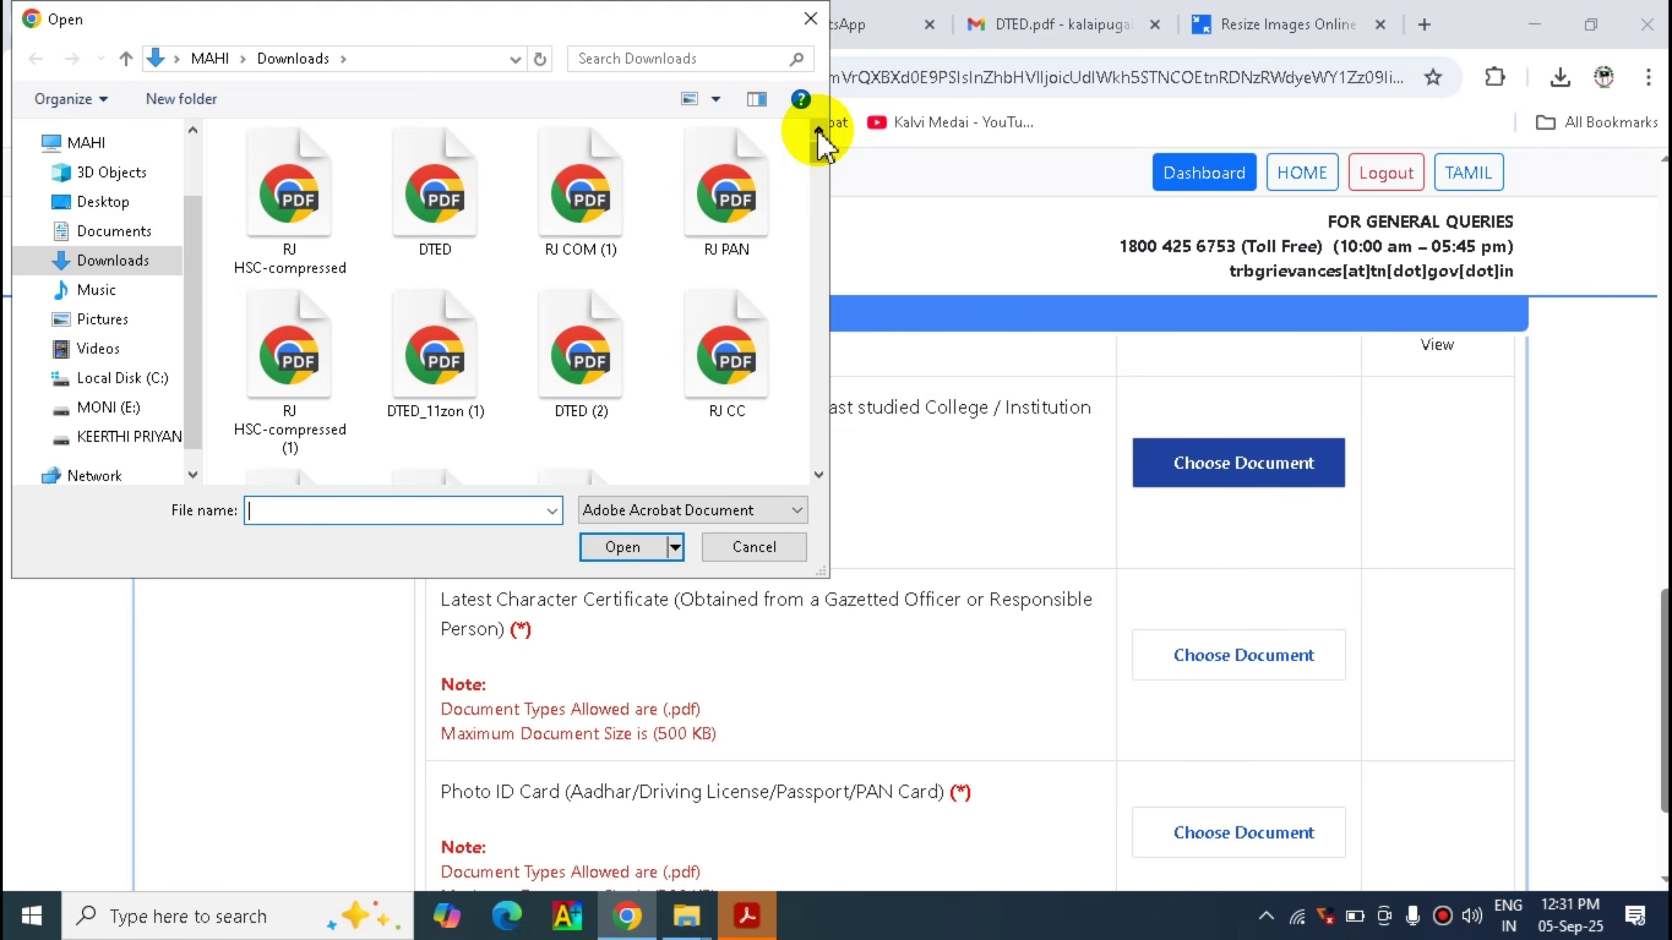
{"action": "left_click", "coordinate": [742, 376]}
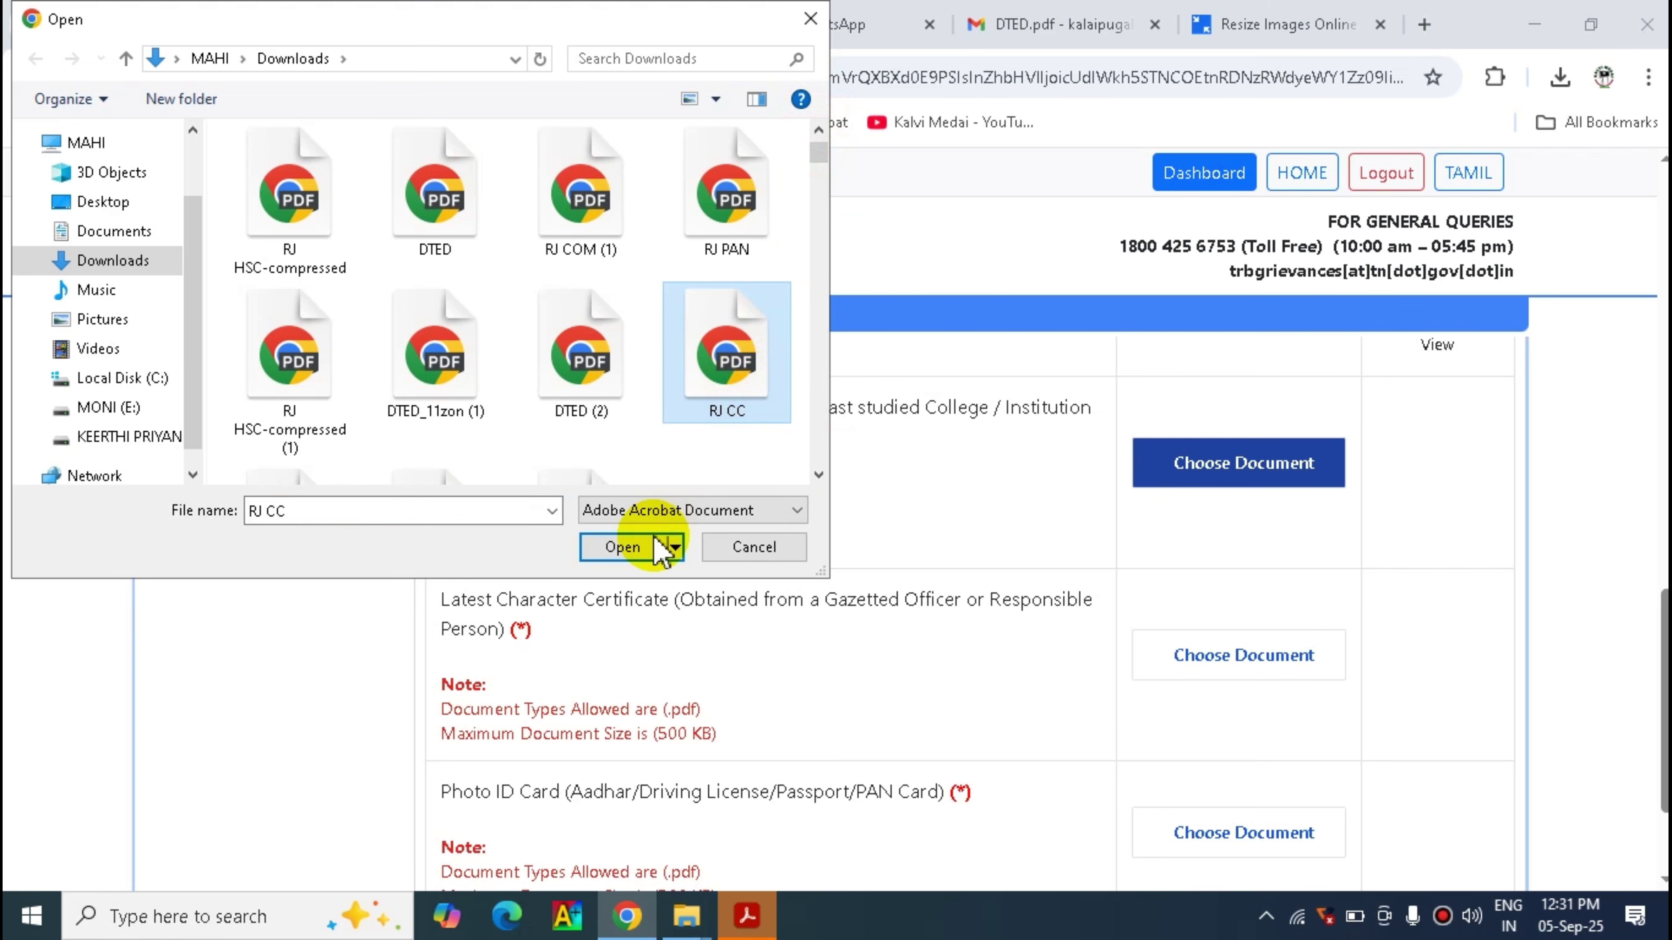
{"action": "left_click", "coordinate": [623, 547]}
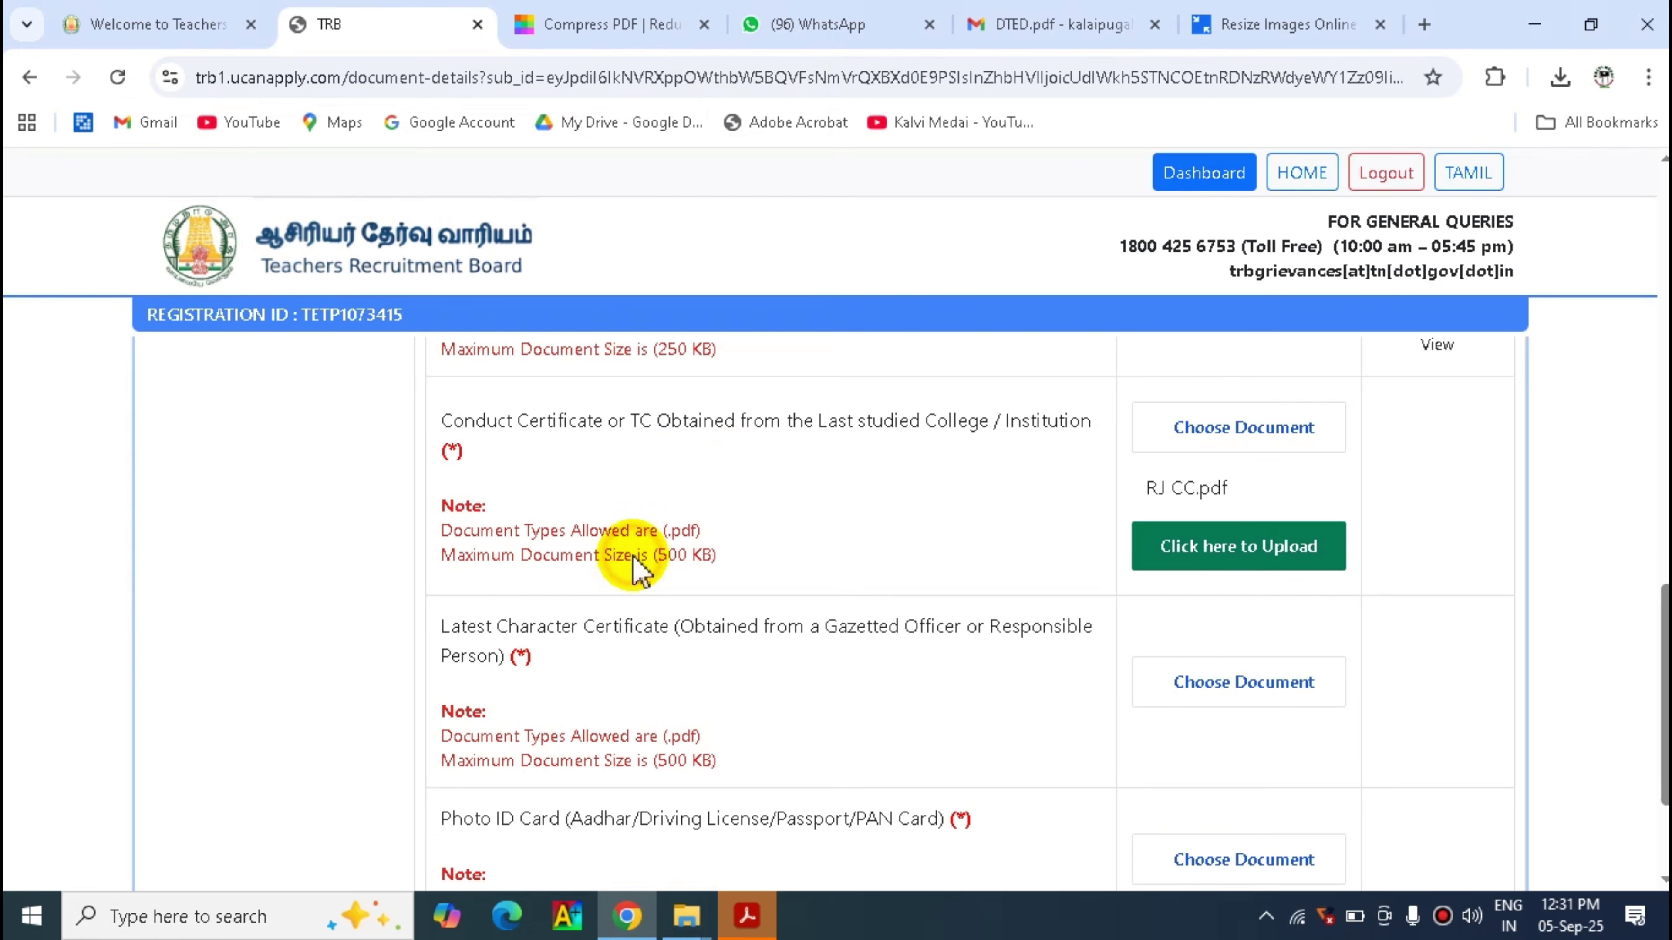
{"action": "left_click", "coordinate": [1207, 559]}
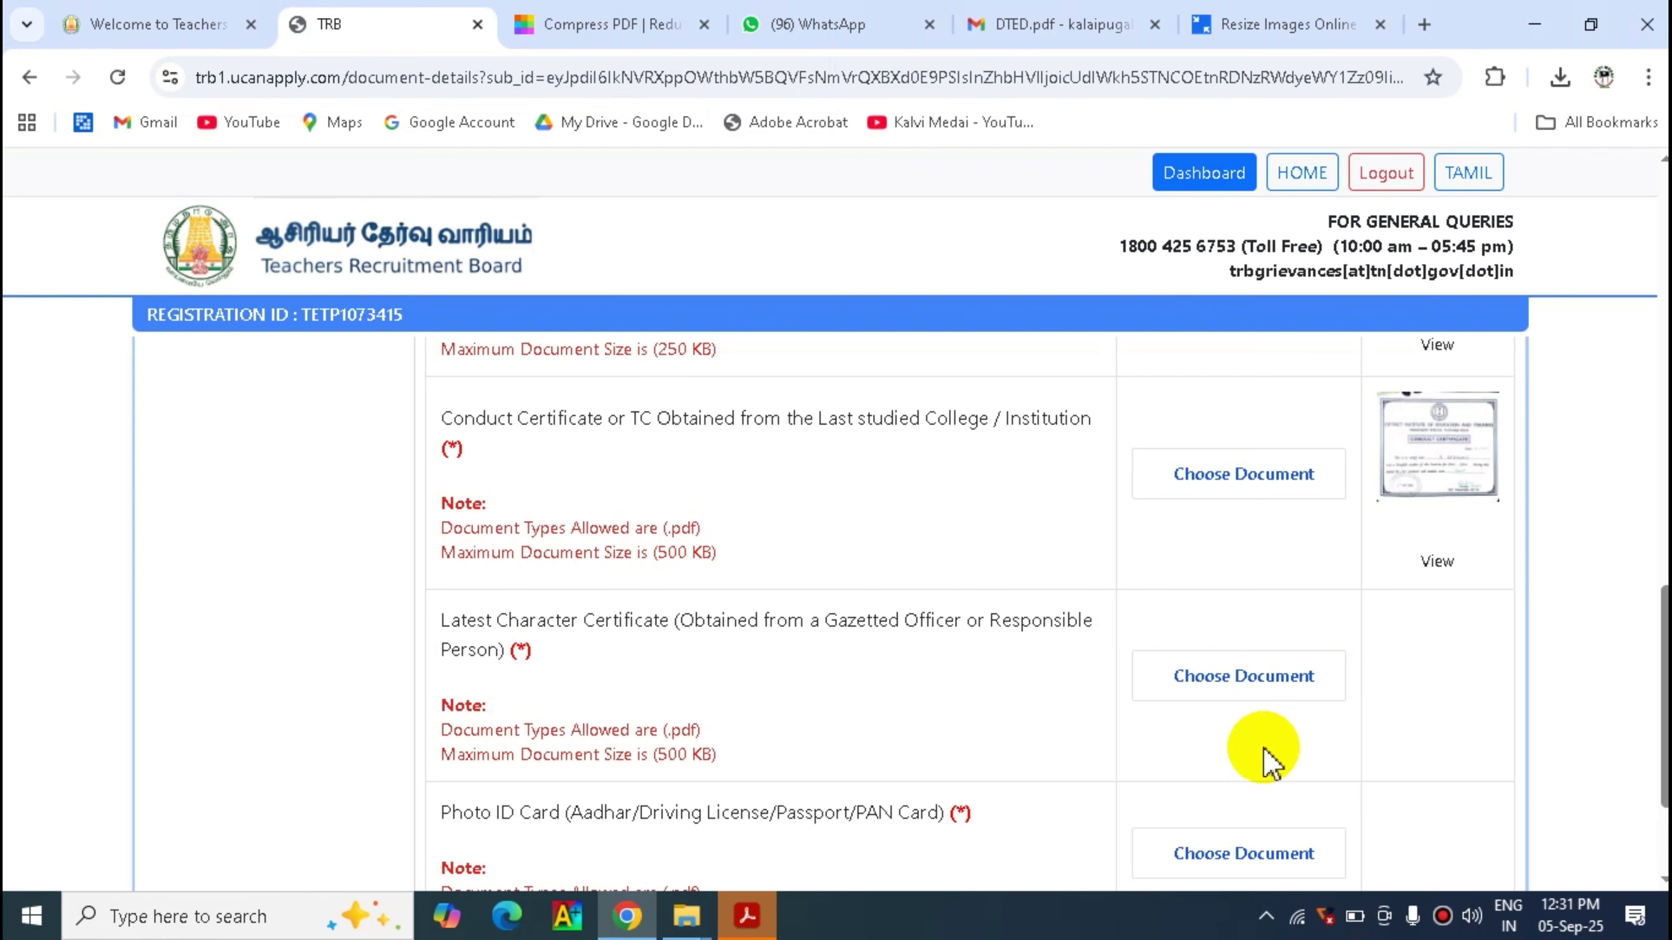
Upload RJ CC.pdf again in the Latest Character Certificate row
{"action": "left_click", "coordinate": [1241, 690]}
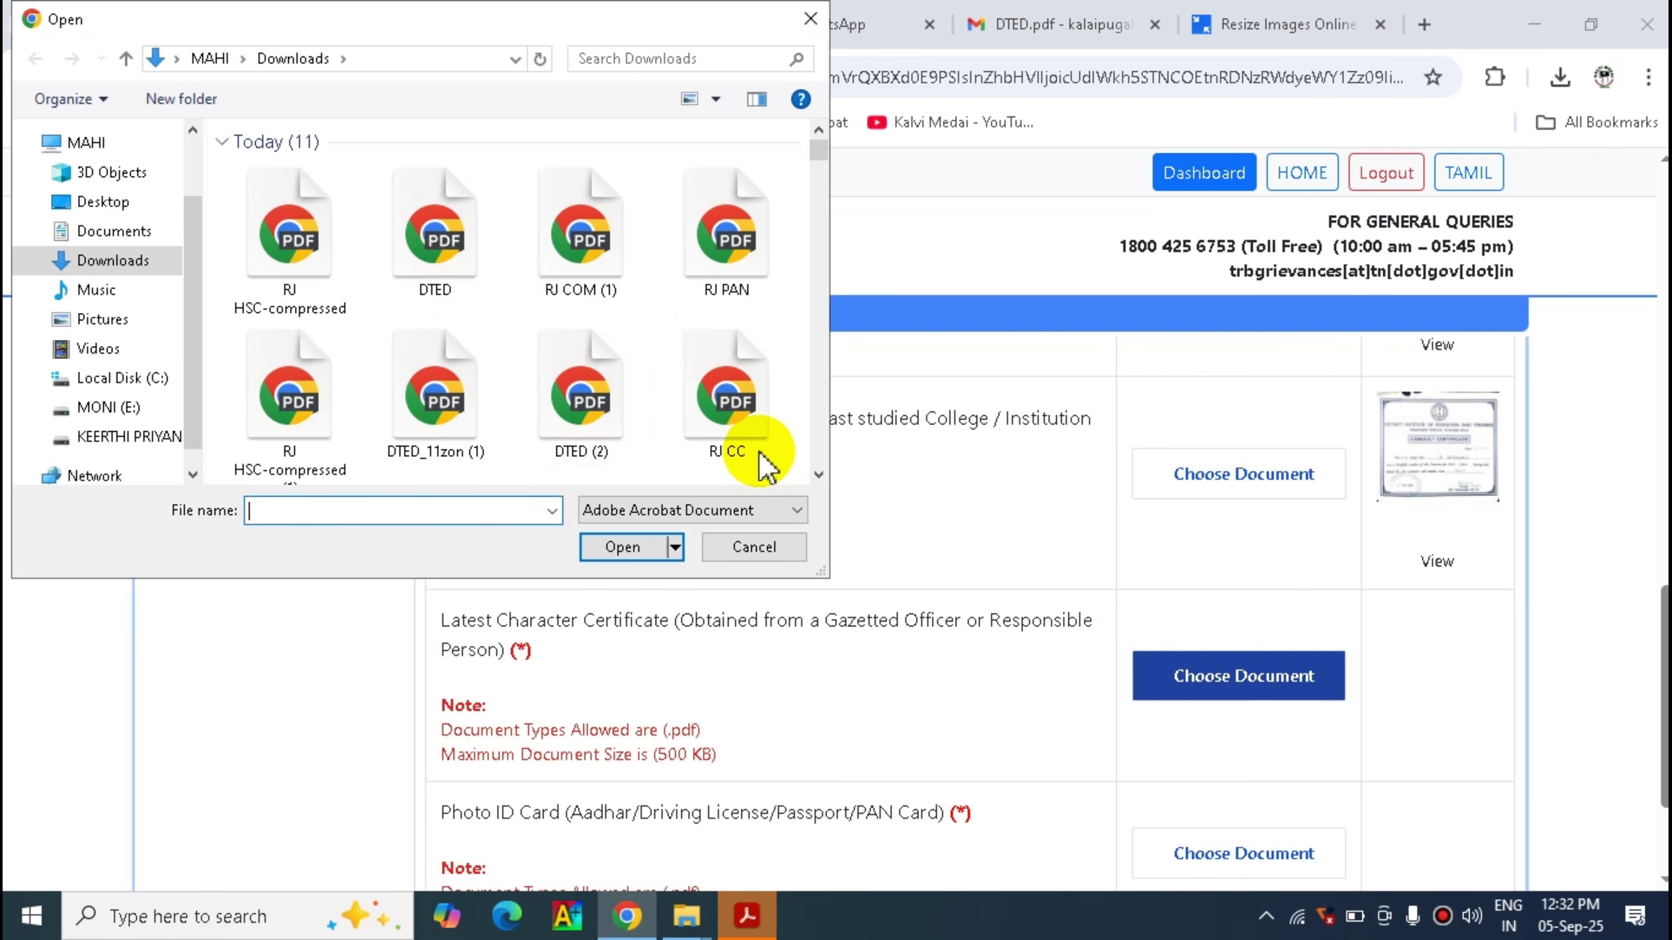
{"action": "left_click", "coordinate": [721, 405]}
{"action": "left_click", "coordinate": [628, 548]}
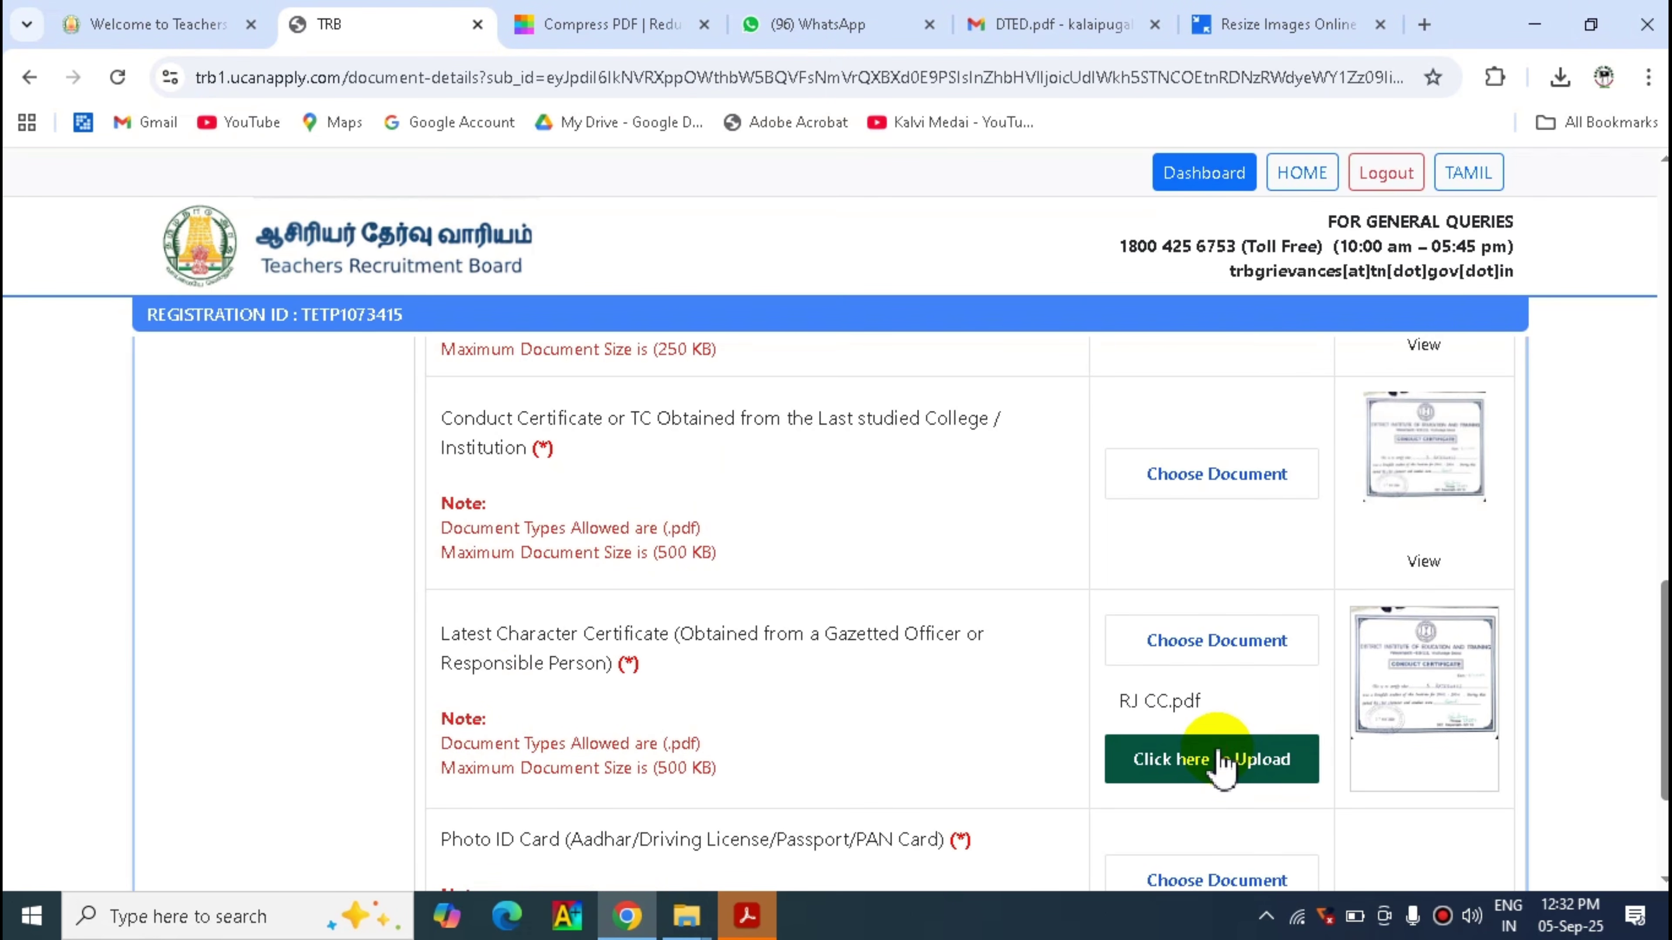
{"action": "left_click", "coordinate": [1218, 763]}
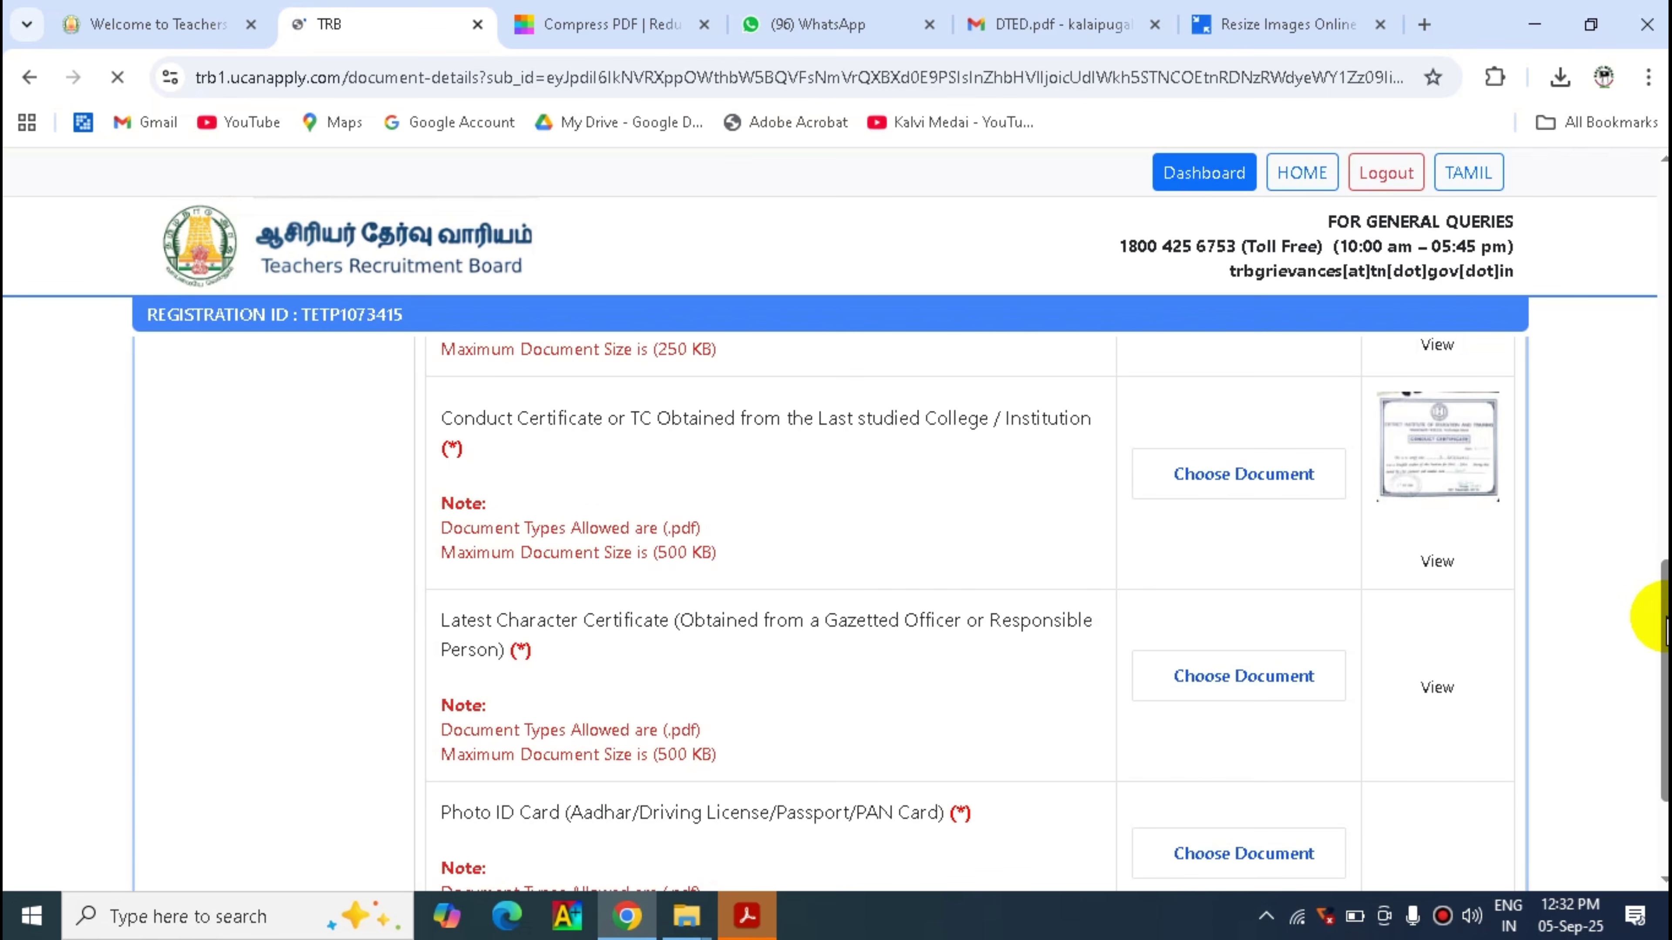
{"action": "mouse_move", "coordinate": [1649, 690]}
{"action": "left_mouse_down"}
{"action": "mouse_move", "coordinate": [1655, 764]}
{"action": "mouse_move", "coordinate": [1652, 303]}
{"action": "mouse_move", "coordinate": [1660, 435]}
{"action": "left_mouse_up"}
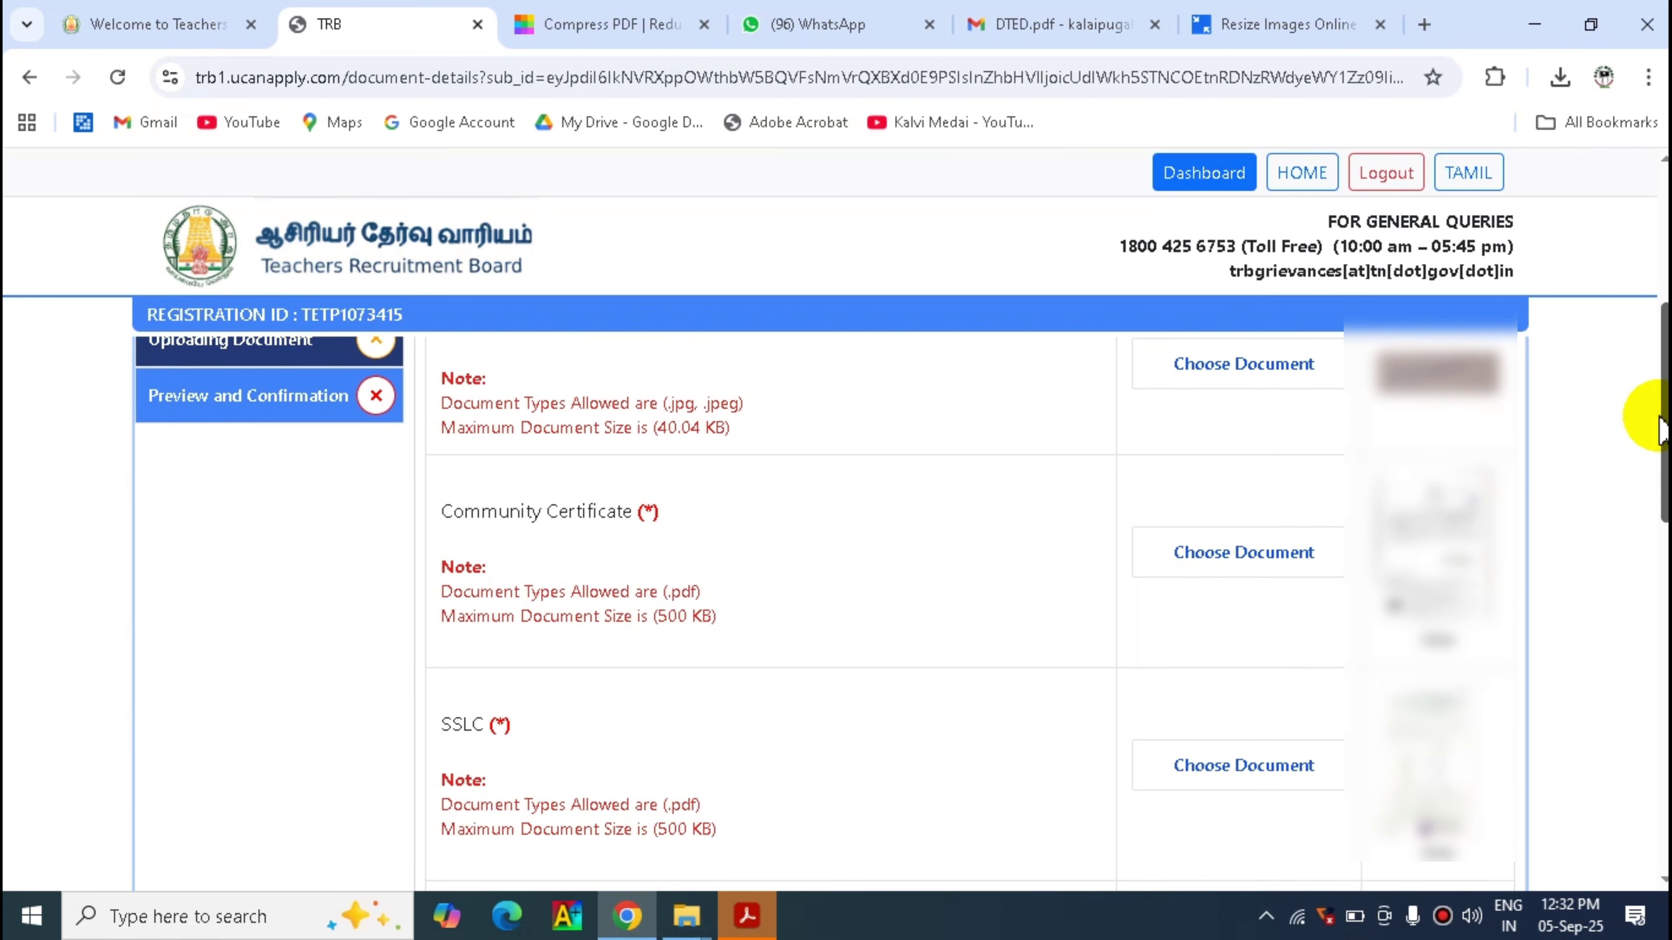
Inspect the uploaded Community Certificate PDF in a new tab, then return to the TRB upload page
{"action": "left_click", "coordinate": [1435, 637]}
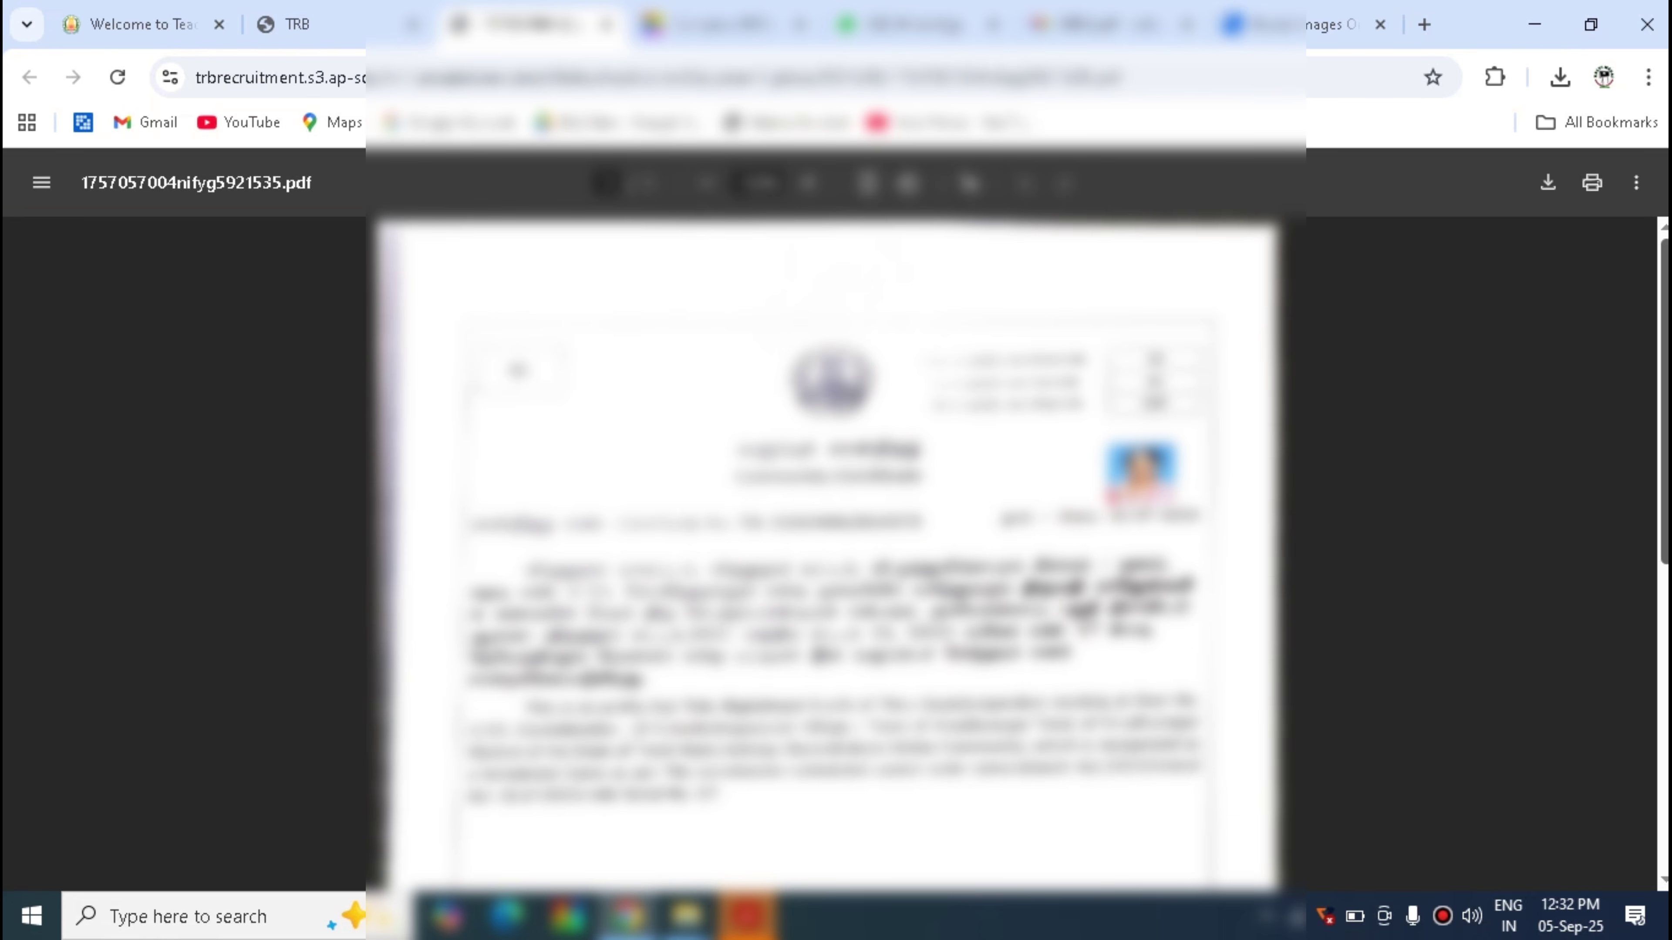
{"action": "scroll", "coordinate": [826, 554], "scroll_direction": "down", "scroll_amount": 10}
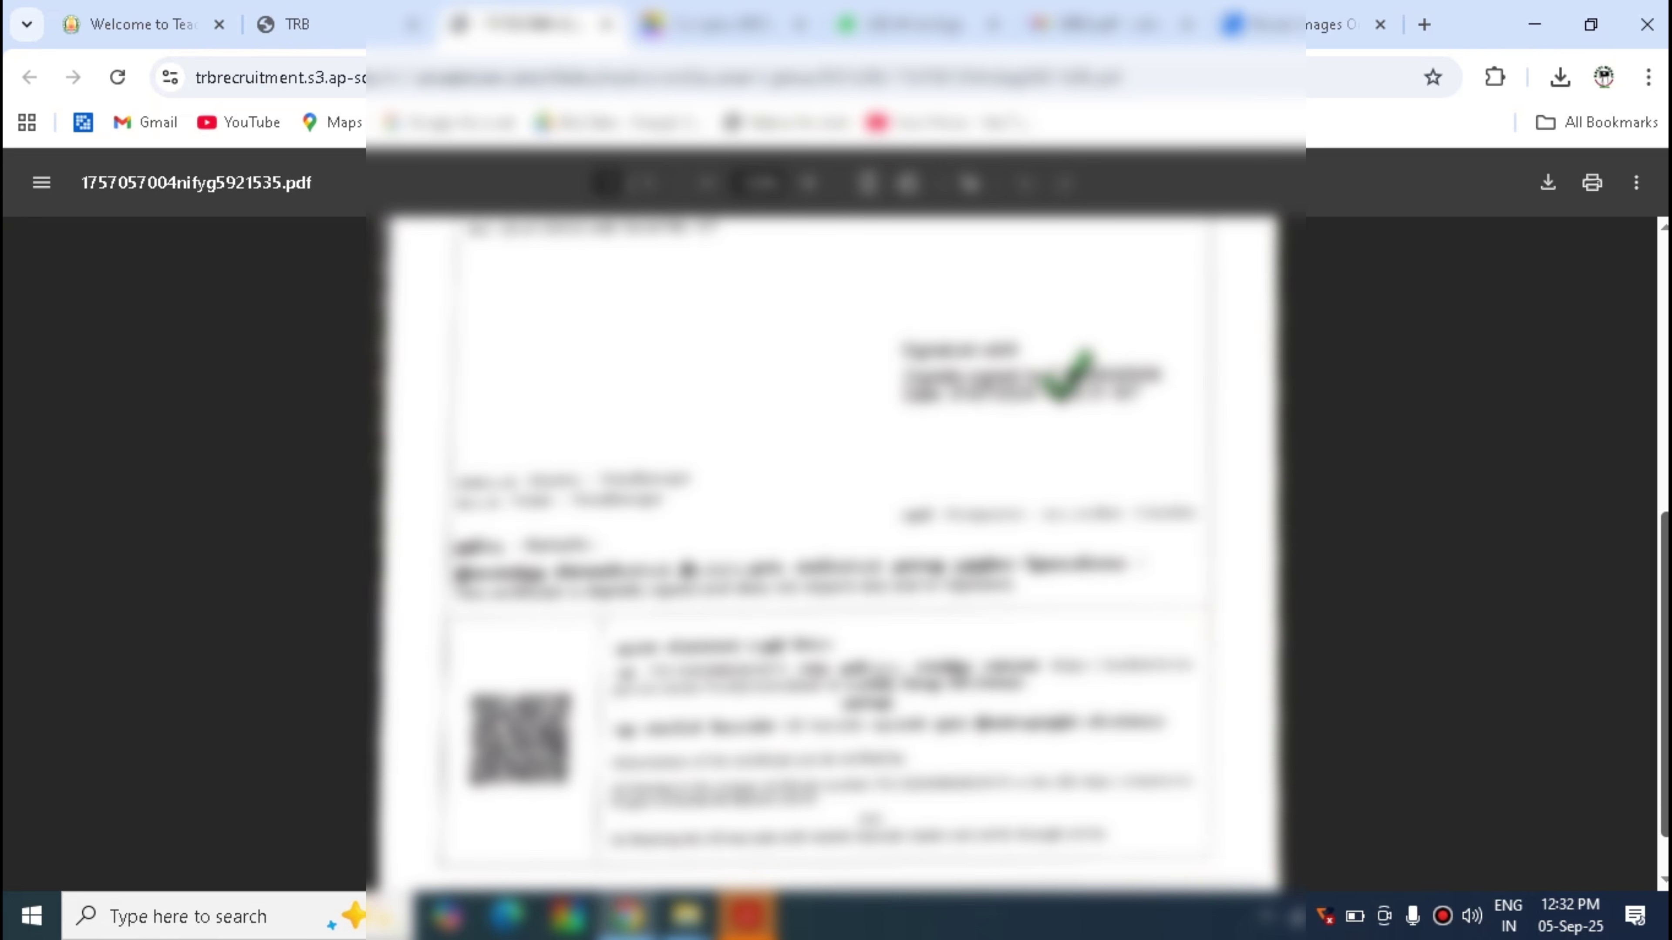
{"action": "scroll", "coordinate": [826, 553], "scroll_direction": "up", "scroll_amount": 9}
{"action": "left_click", "coordinate": [321, 21]}
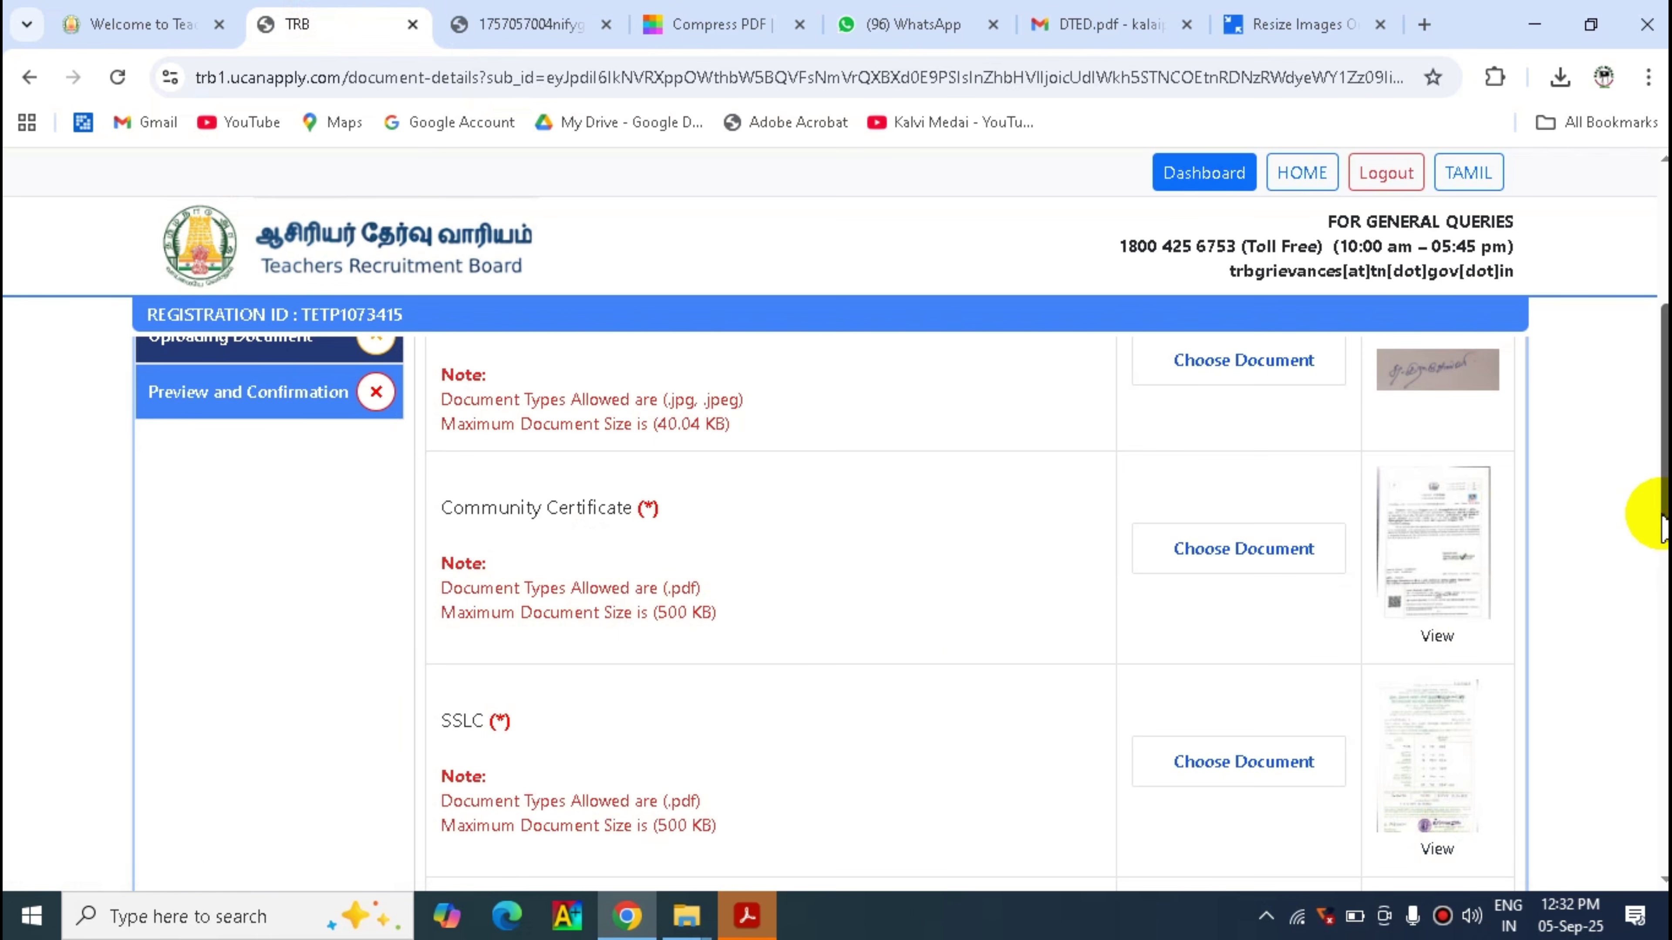
{"action": "left_click_drag", "start_coordinate": [1643, 515], "coordinate": [1664, 863]}
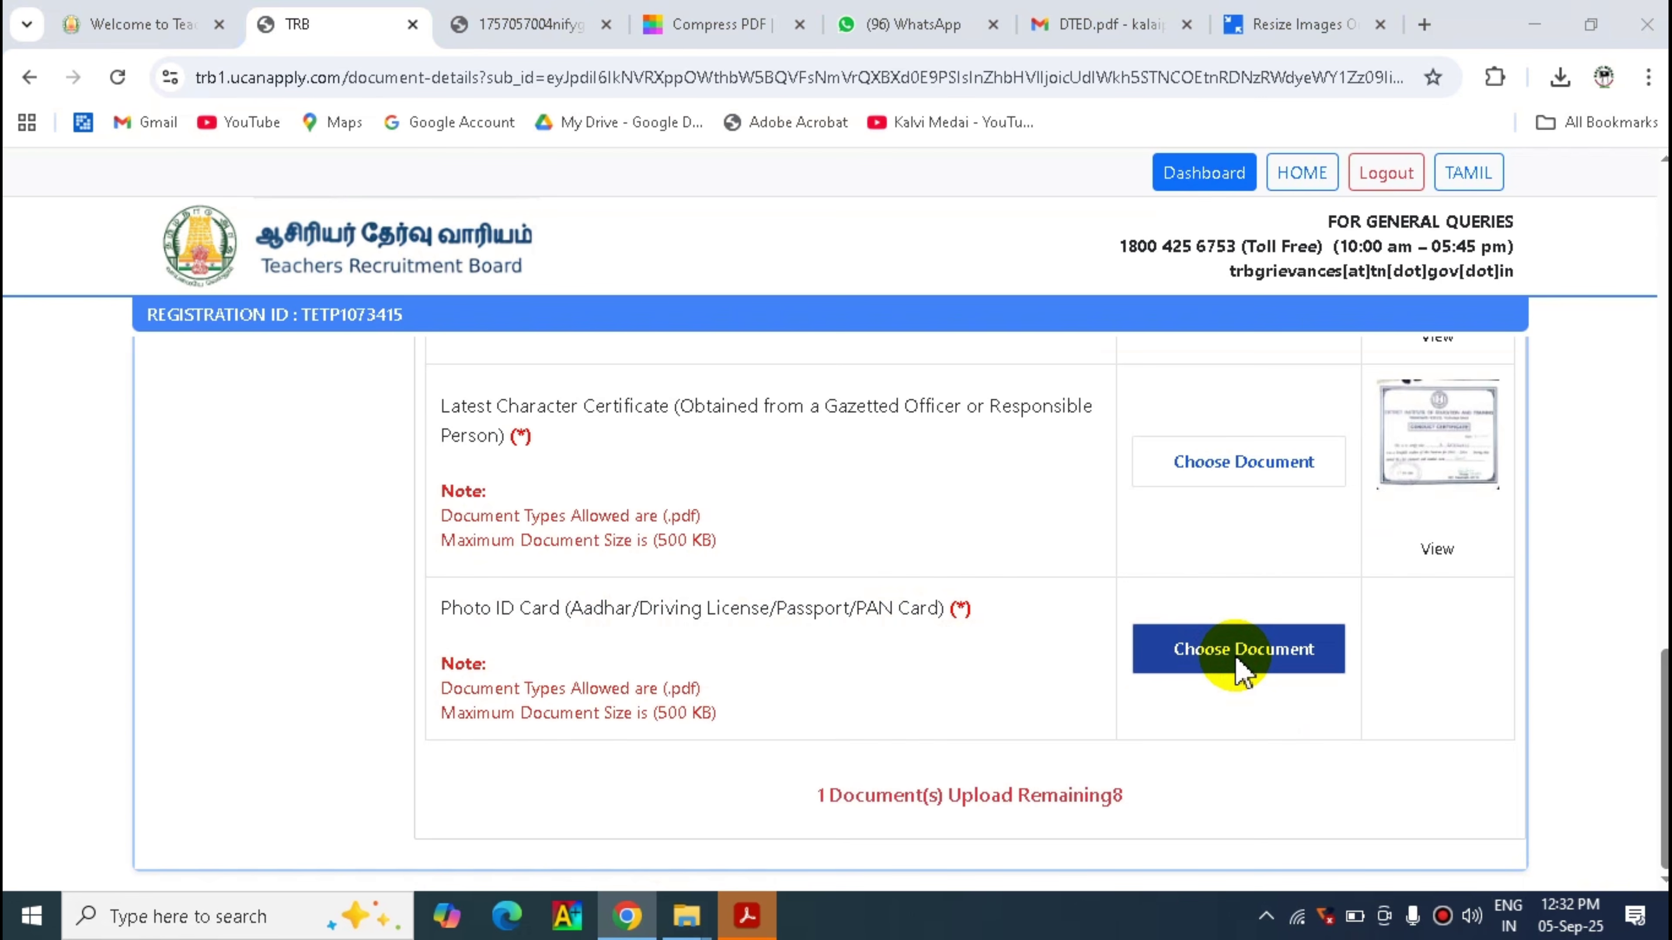
Upload RJ PAN.pdf in the Photo ID Card row
{"action": "left_click", "coordinate": [1237, 662]}
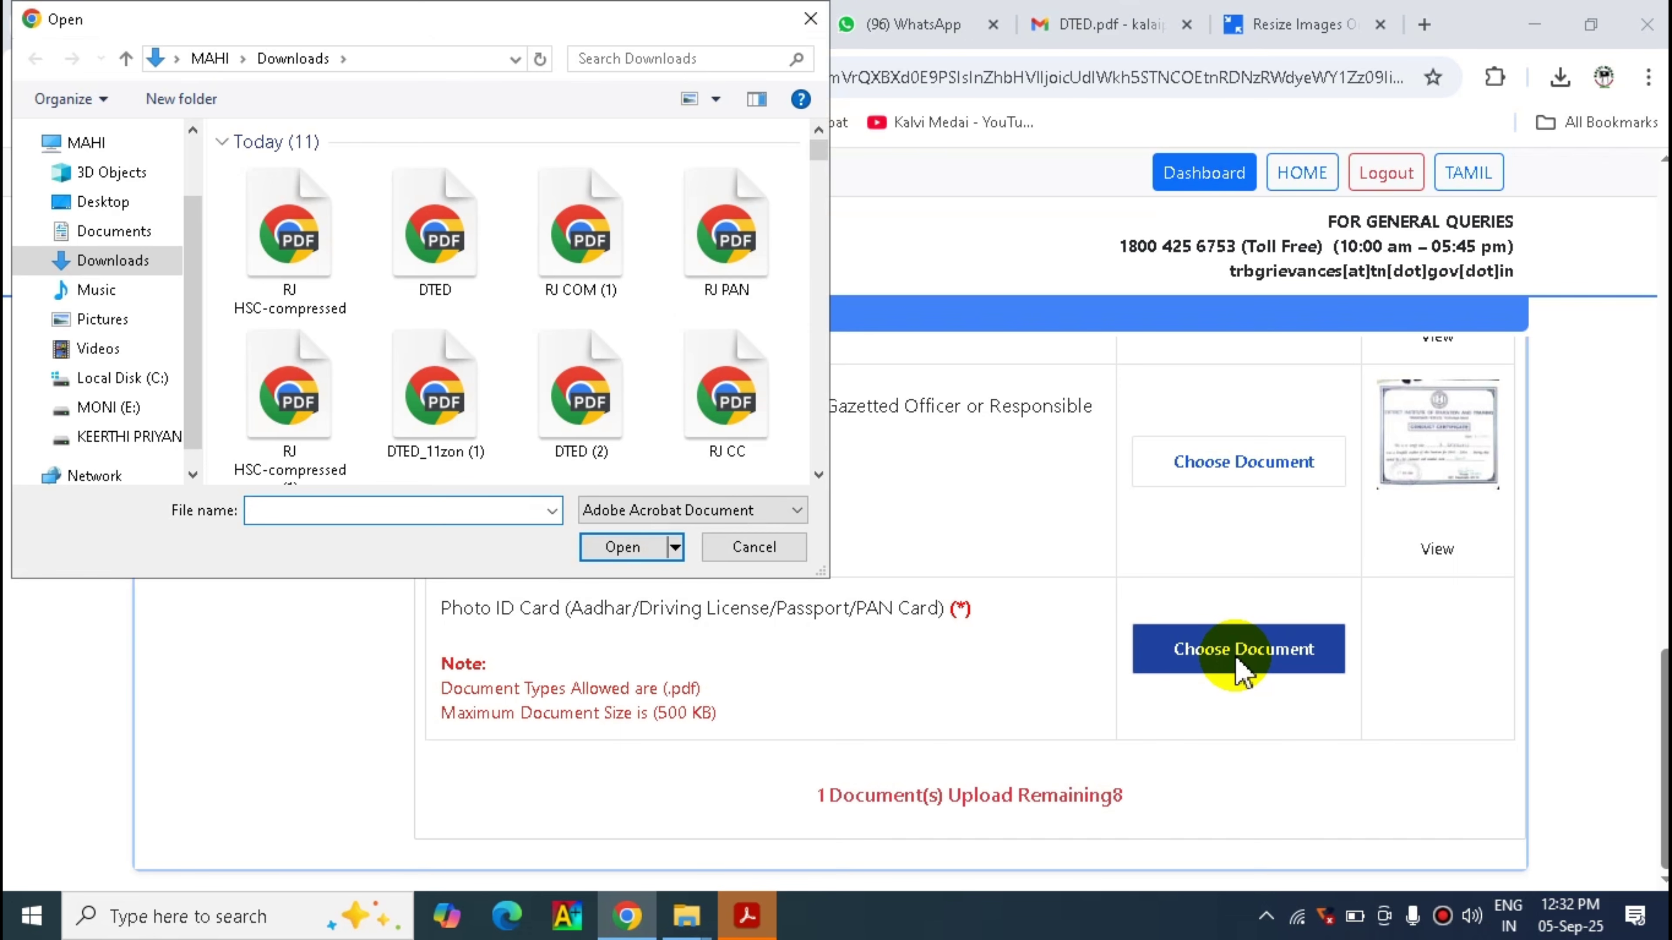
{"action": "left_click", "coordinate": [729, 230]}
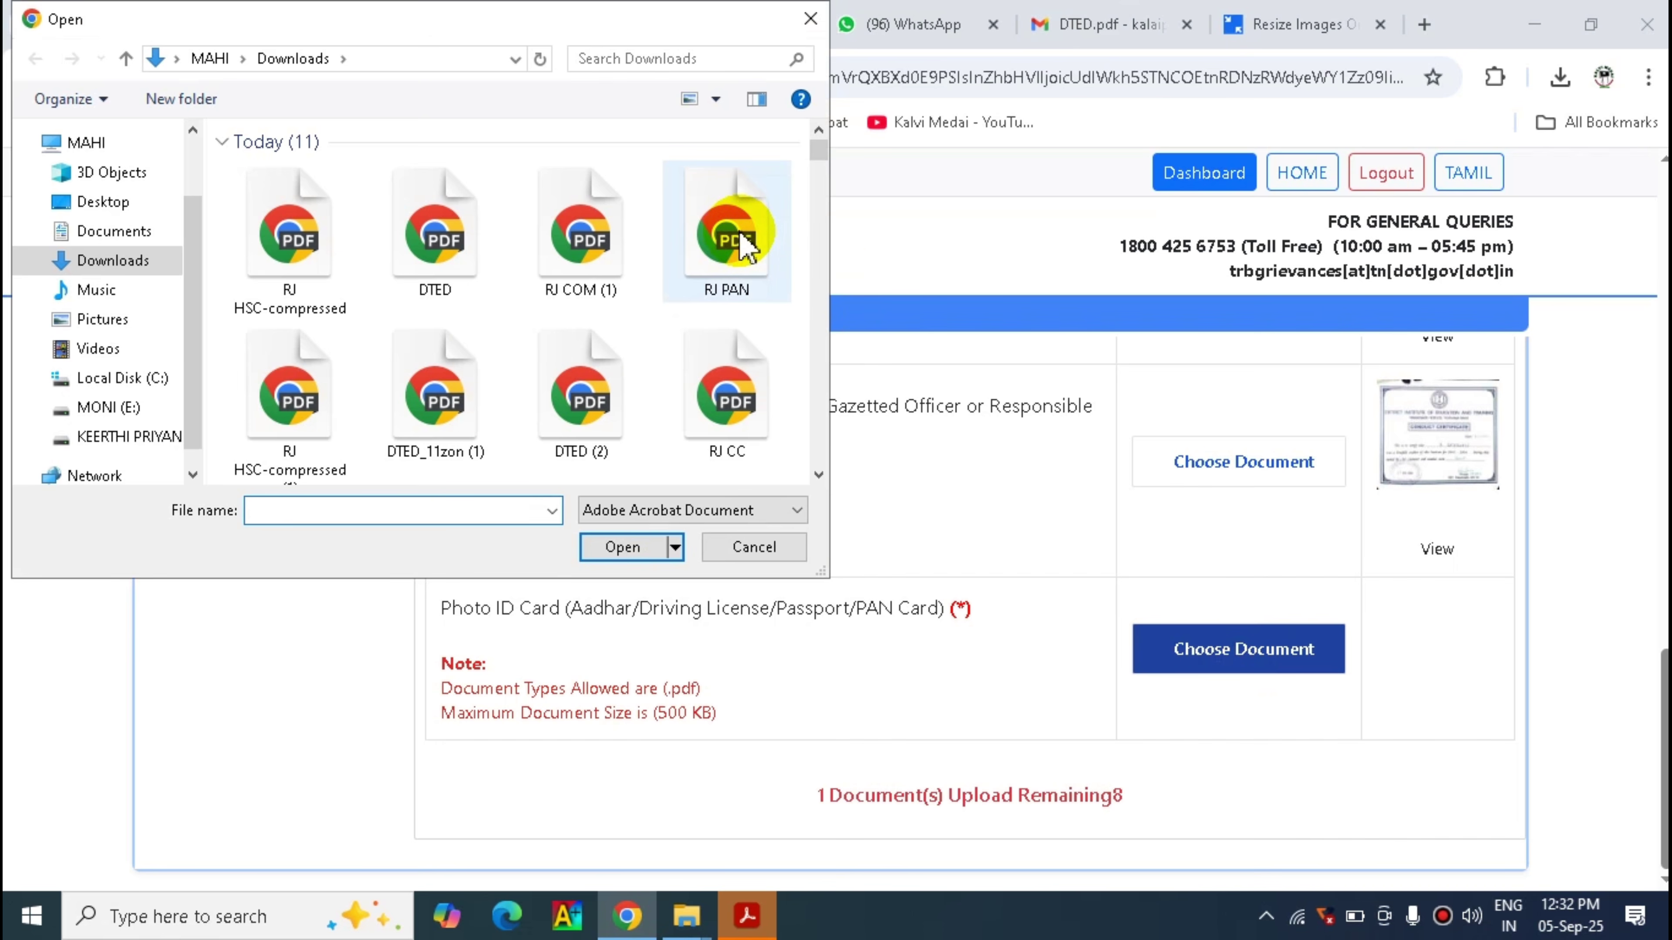
{"action": "left_click", "coordinate": [629, 547]}
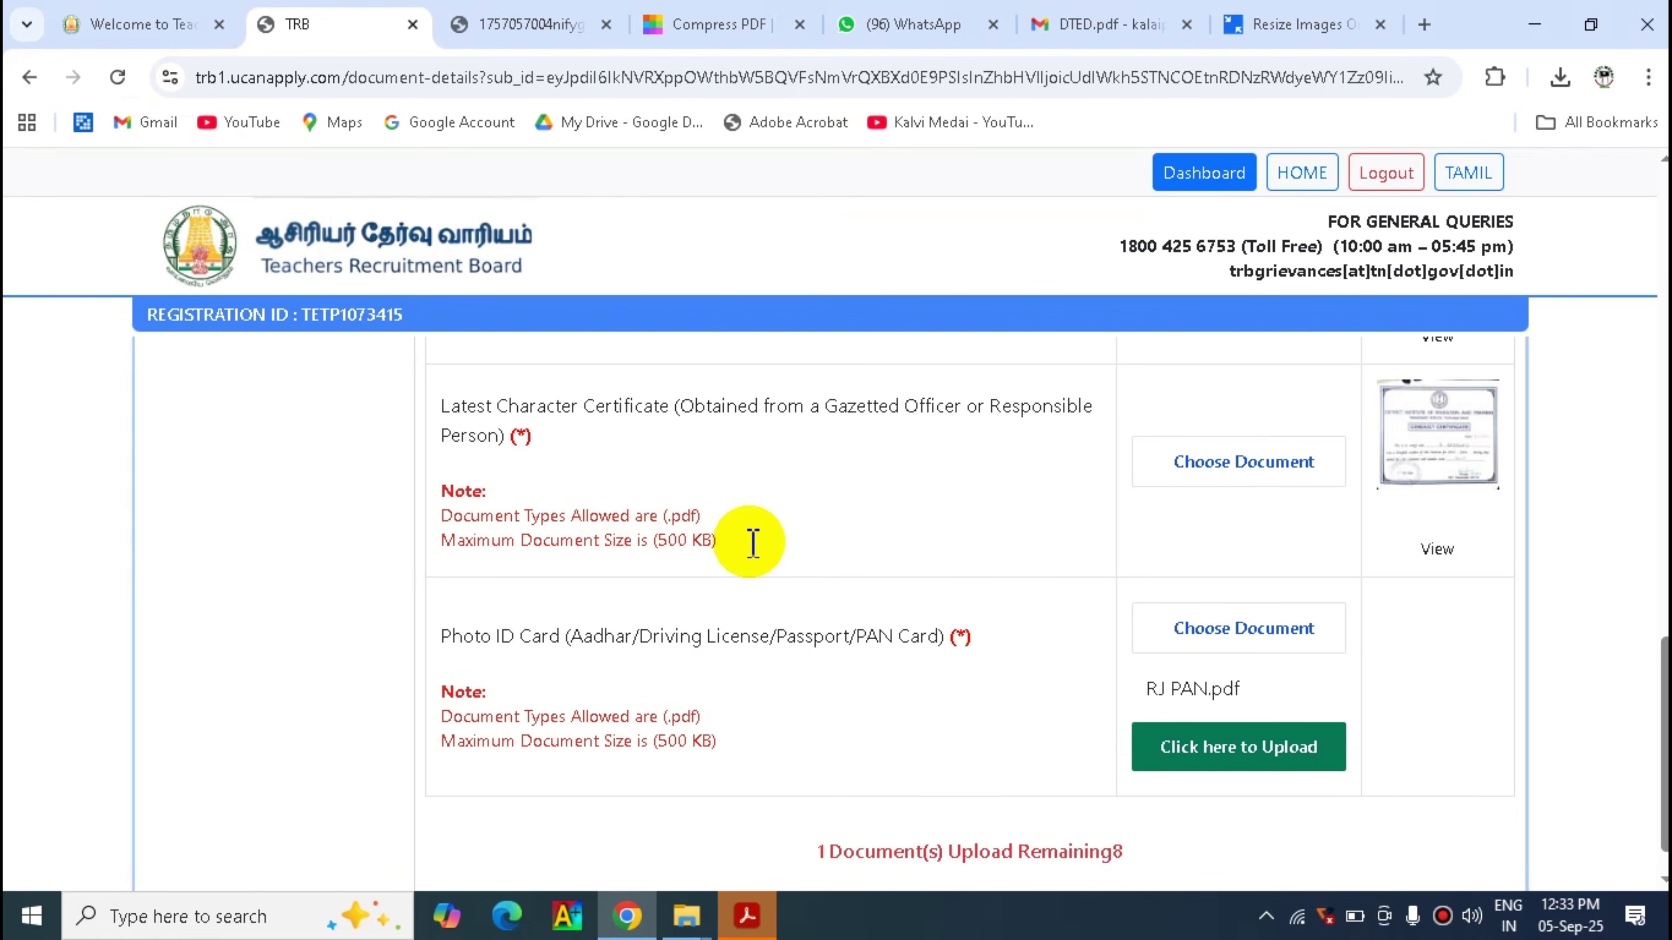
{"action": "left_click", "coordinate": [1245, 750]}
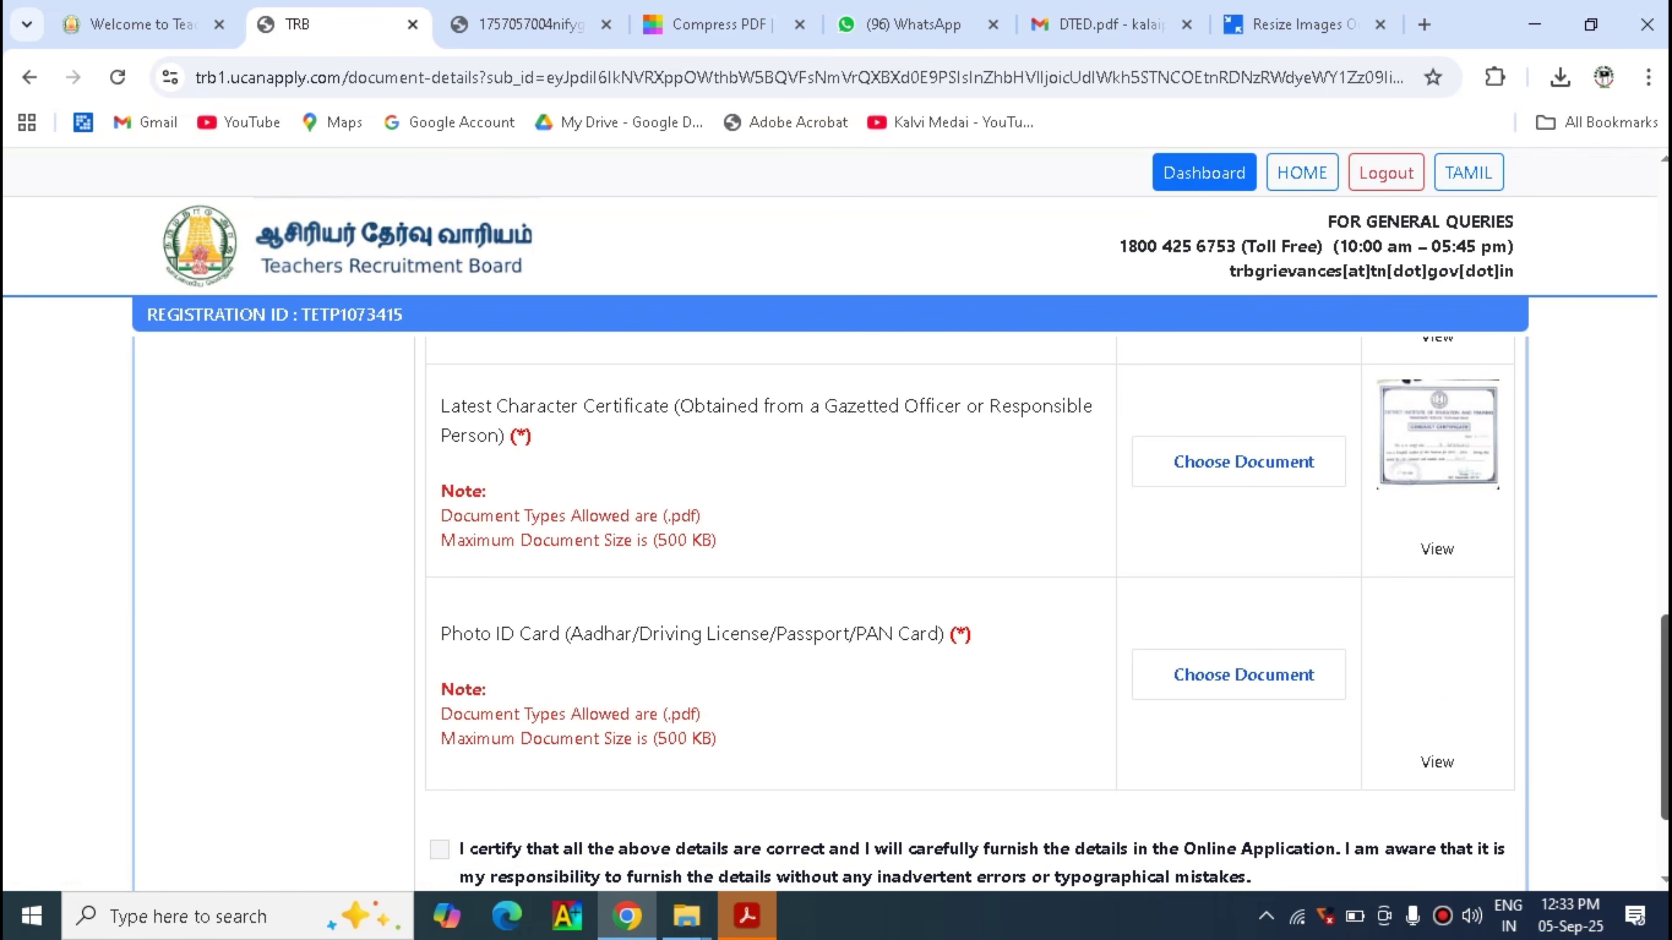
{"action": "mouse_move", "coordinate": [1659, 718]}
{"action": "left_mouse_down"}
{"action": "mouse_move", "coordinate": [1656, 280]}
{"action": "mouse_move", "coordinate": [1664, 807]}
{"action": "mouse_move", "coordinate": [1664, 748]}
{"action": "mouse_move", "coordinate": [1664, 778]}
{"action": "left_mouse_up"}
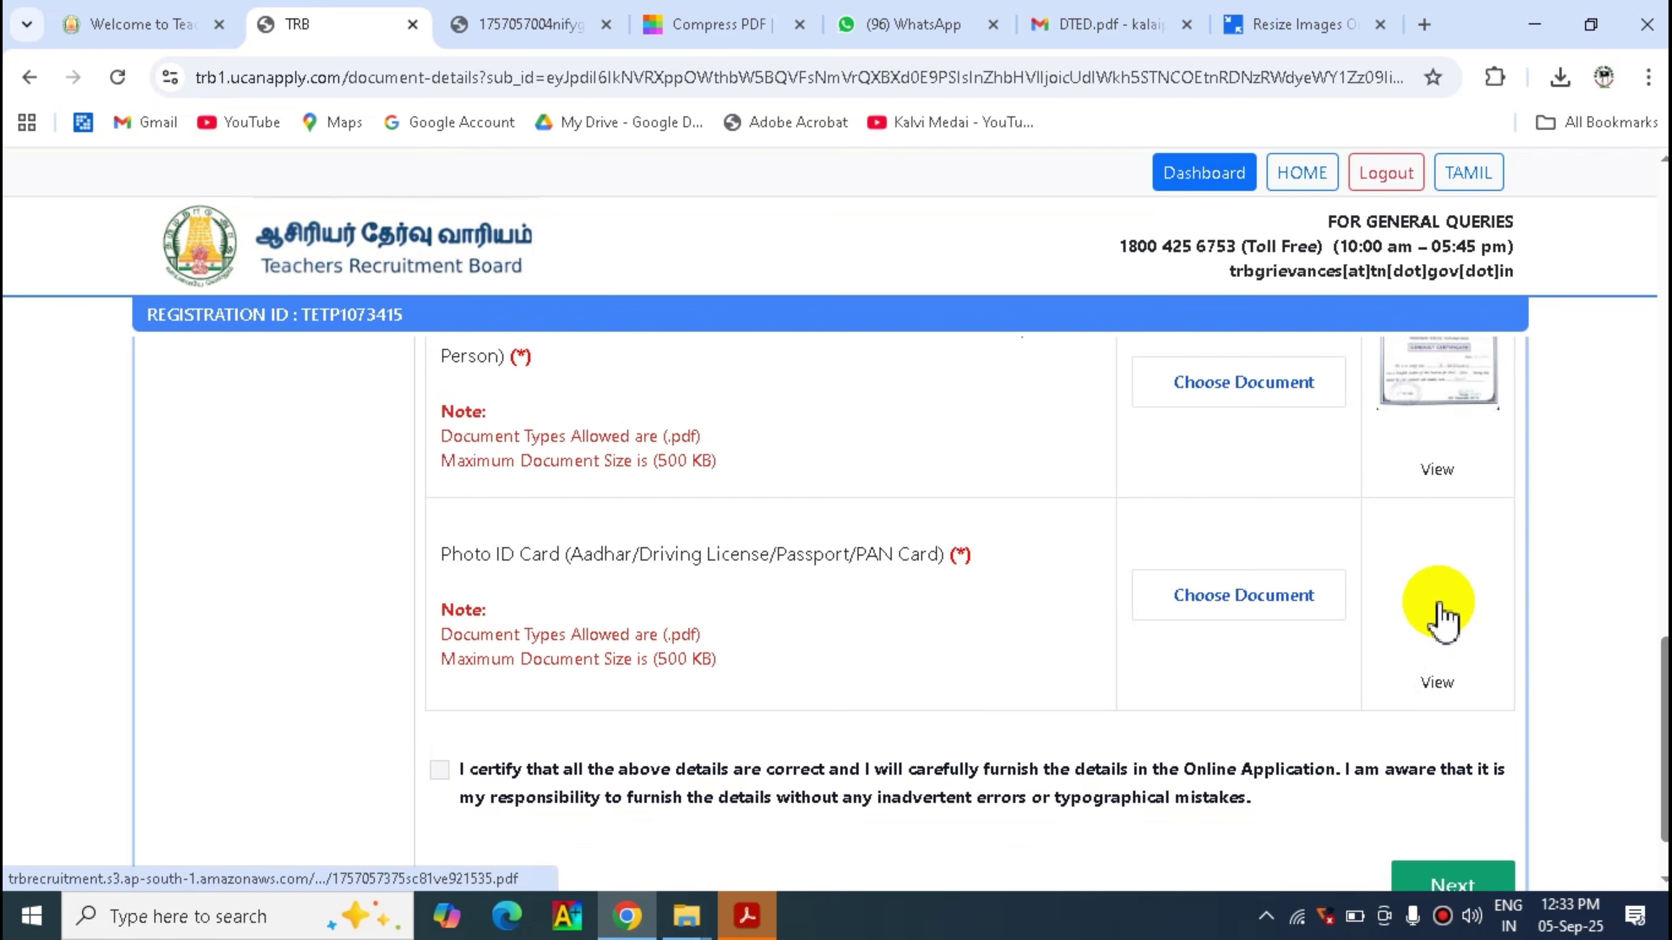
View the Photo ID upload, tick the document certification checkbox and go to the preview page
{"action": "left_click", "coordinate": [1438, 684]}
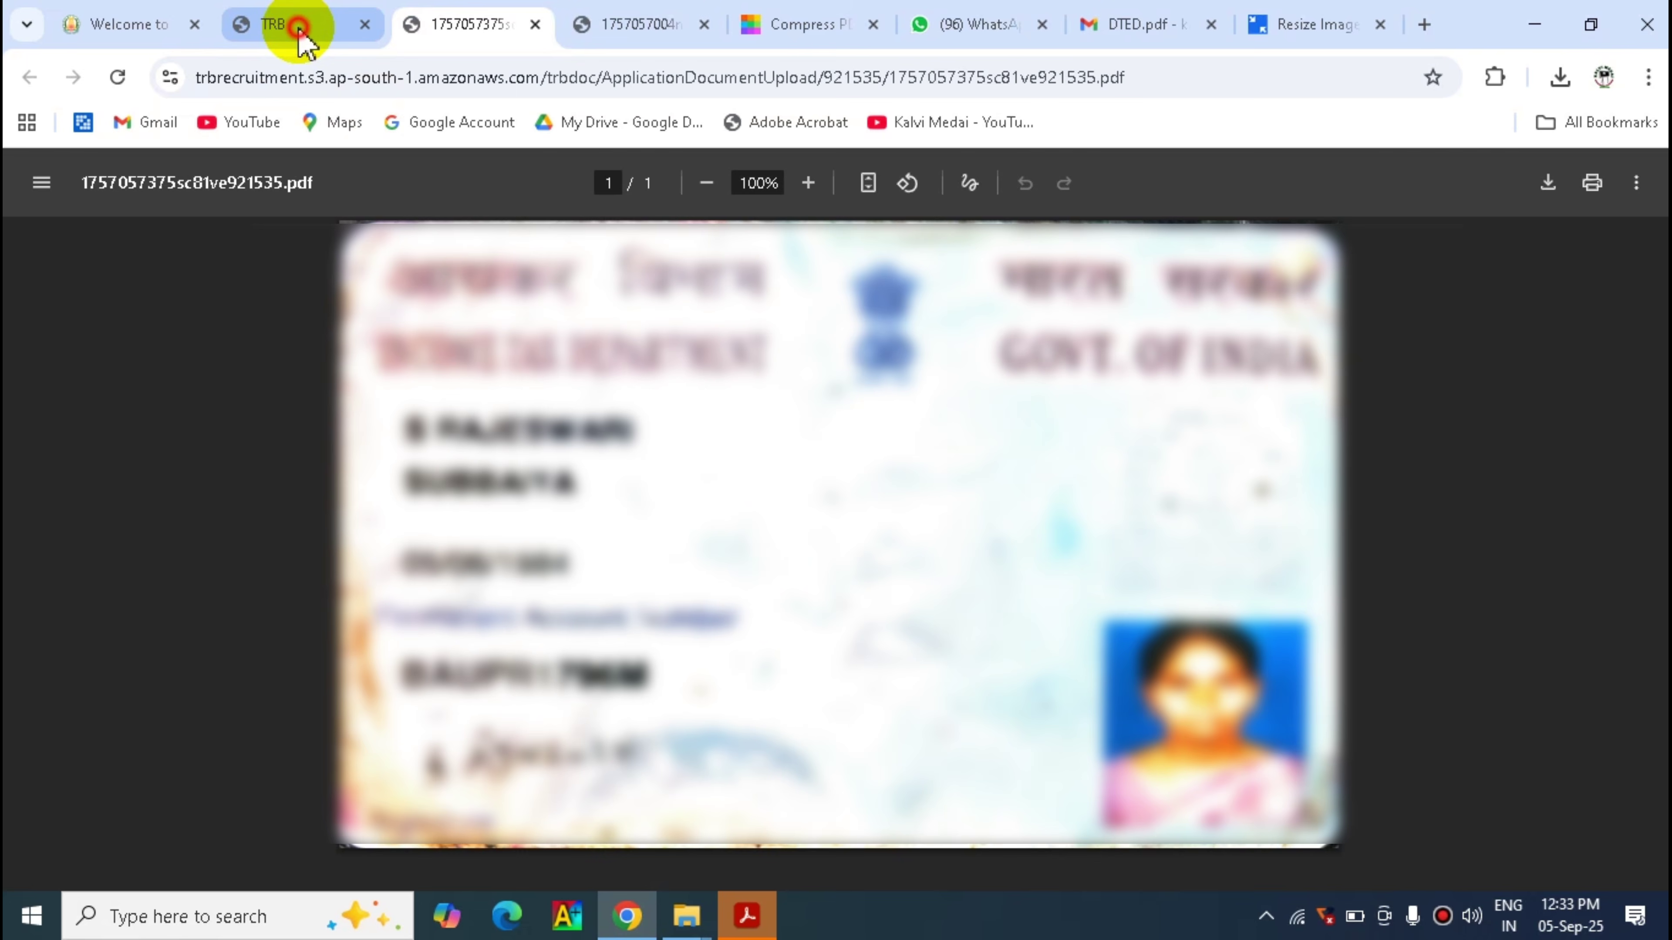
{"action": "left_click", "coordinate": [297, 26]}
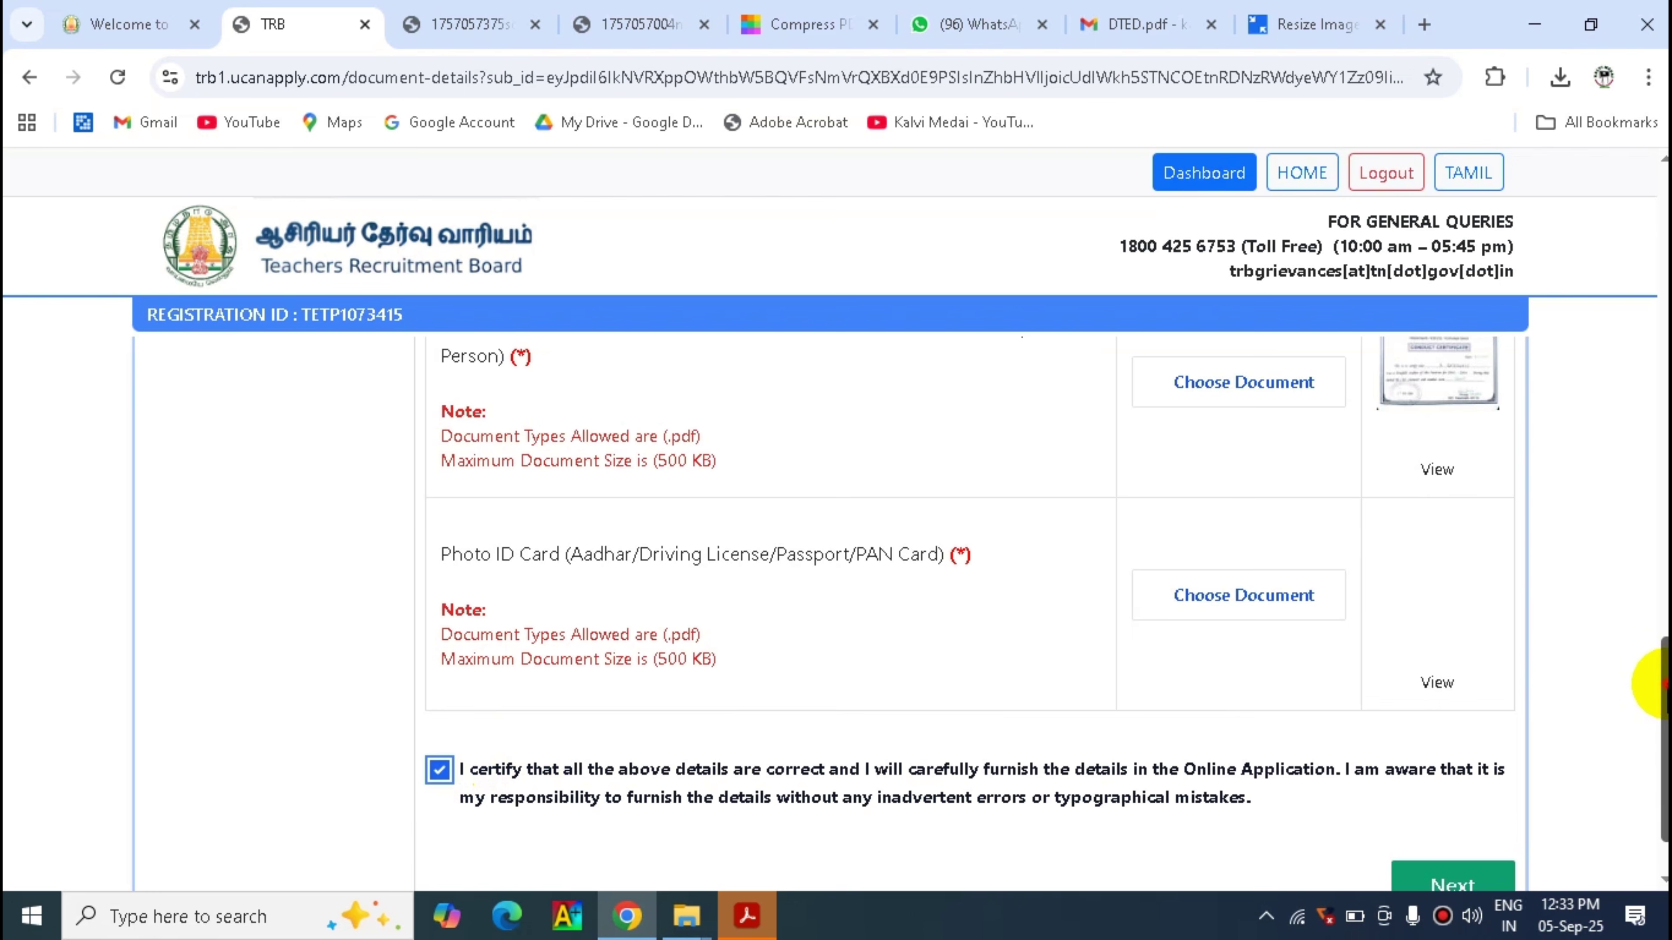
{"action": "scroll", "coordinate": [1641, 672], "scroll_direction": "down", "scroll_amount": 2}
{"action": "left_click", "coordinate": [1446, 793]}
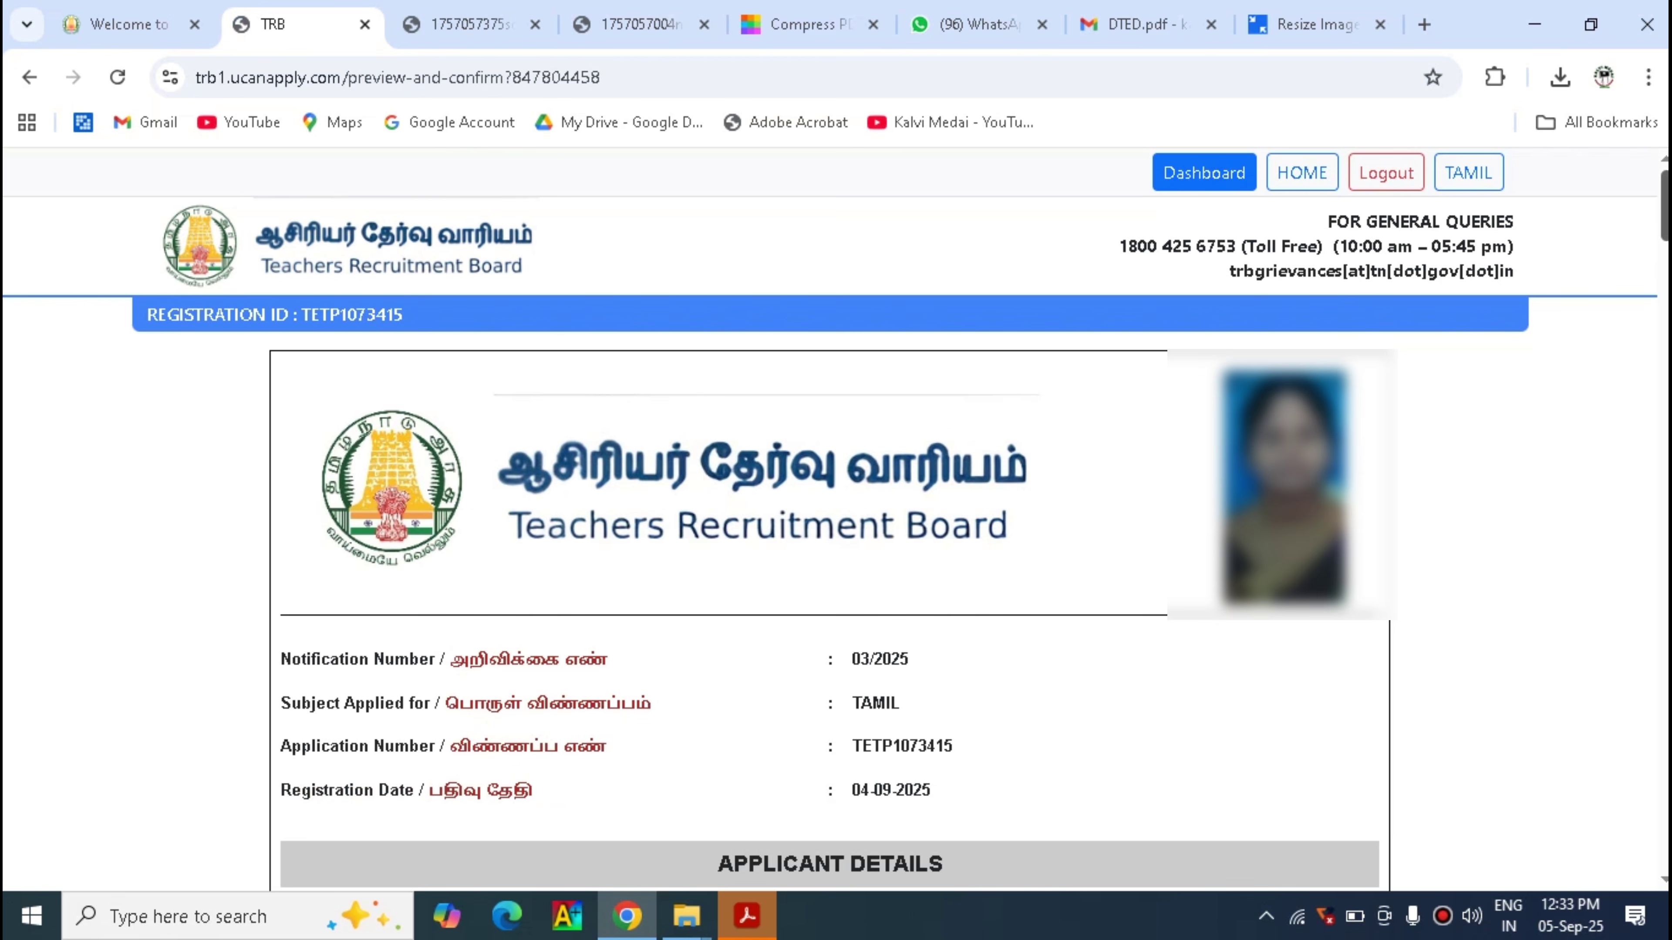
Review the application preview and tick declarations 2 through 5
{"action": "scroll", "coordinate": [836, 612], "scroll_direction": "down", "scroll_amount": 3}
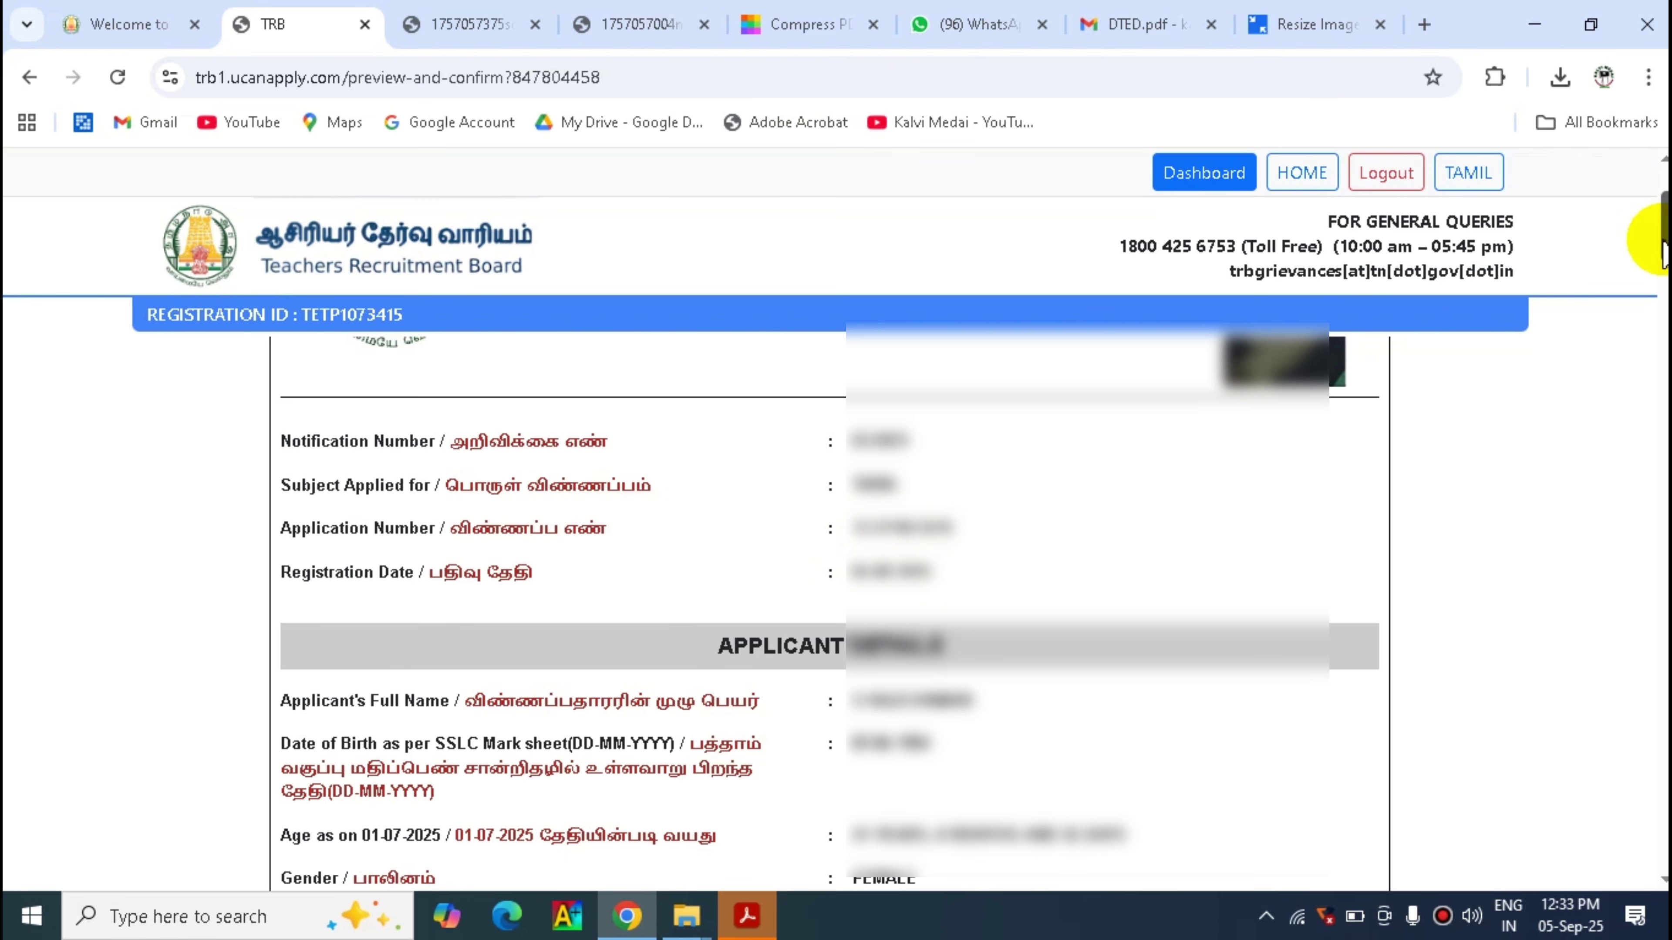
{"action": "left_click_drag", "start_coordinate": [1662, 249], "coordinate": [1662, 684]}
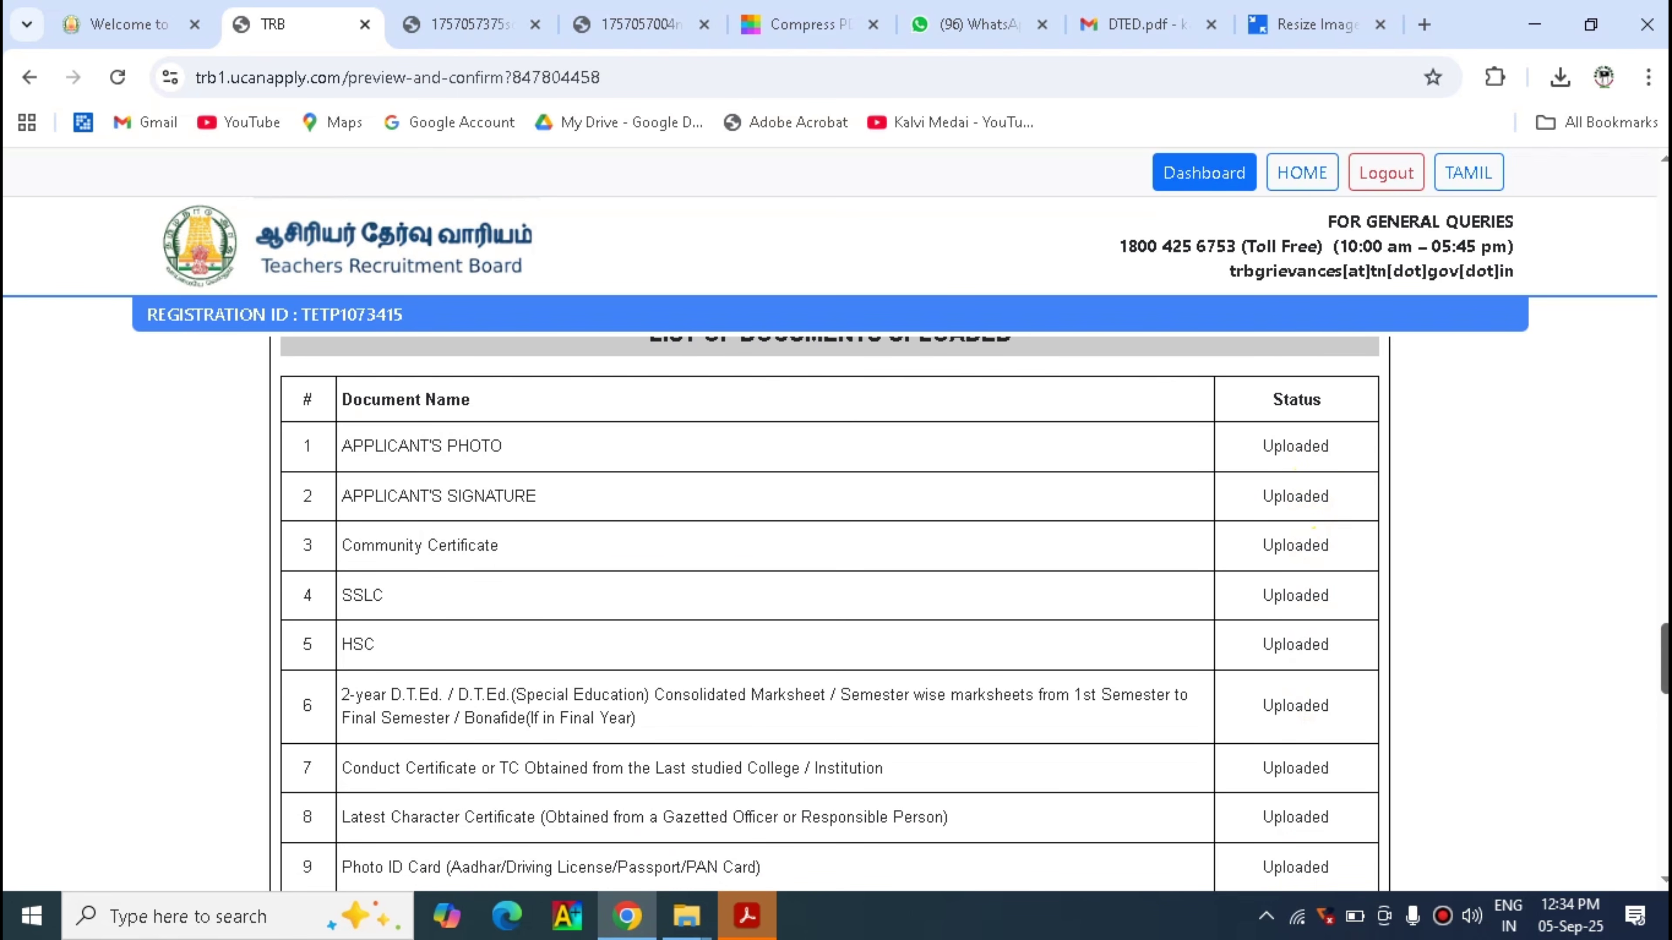
{"action": "scroll", "coordinate": [830, 612], "scroll_direction": "down", "scroll_amount": 6}
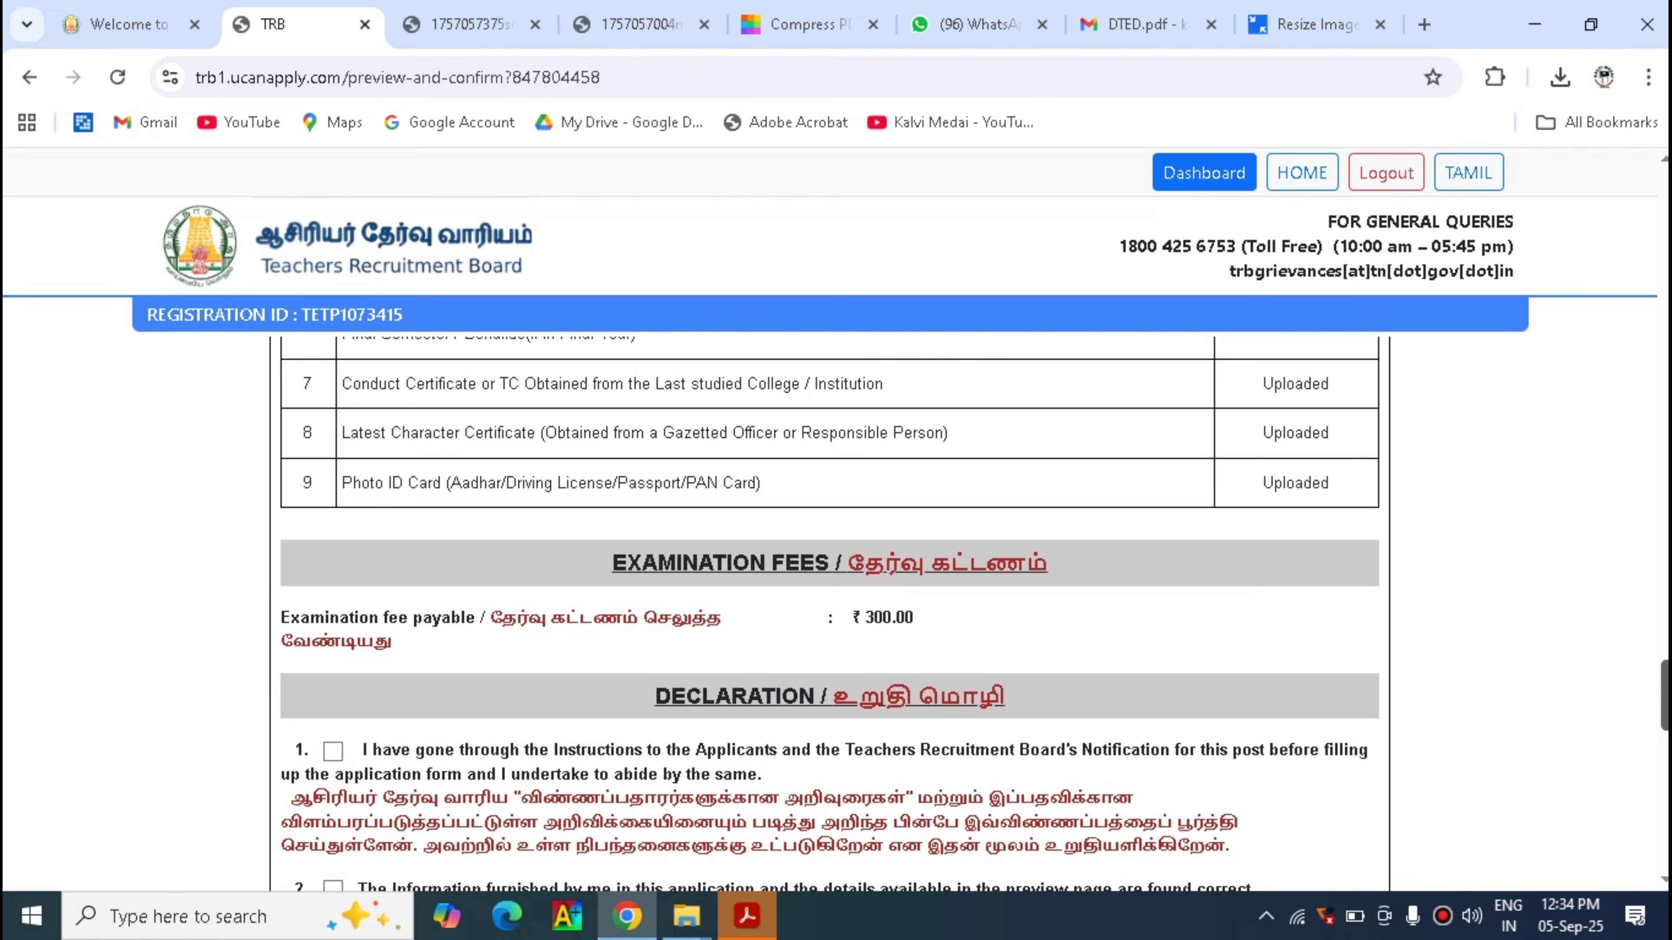
{"action": "scroll", "coordinate": [829, 613], "scroll_direction": "down", "scroll_amount": 6}
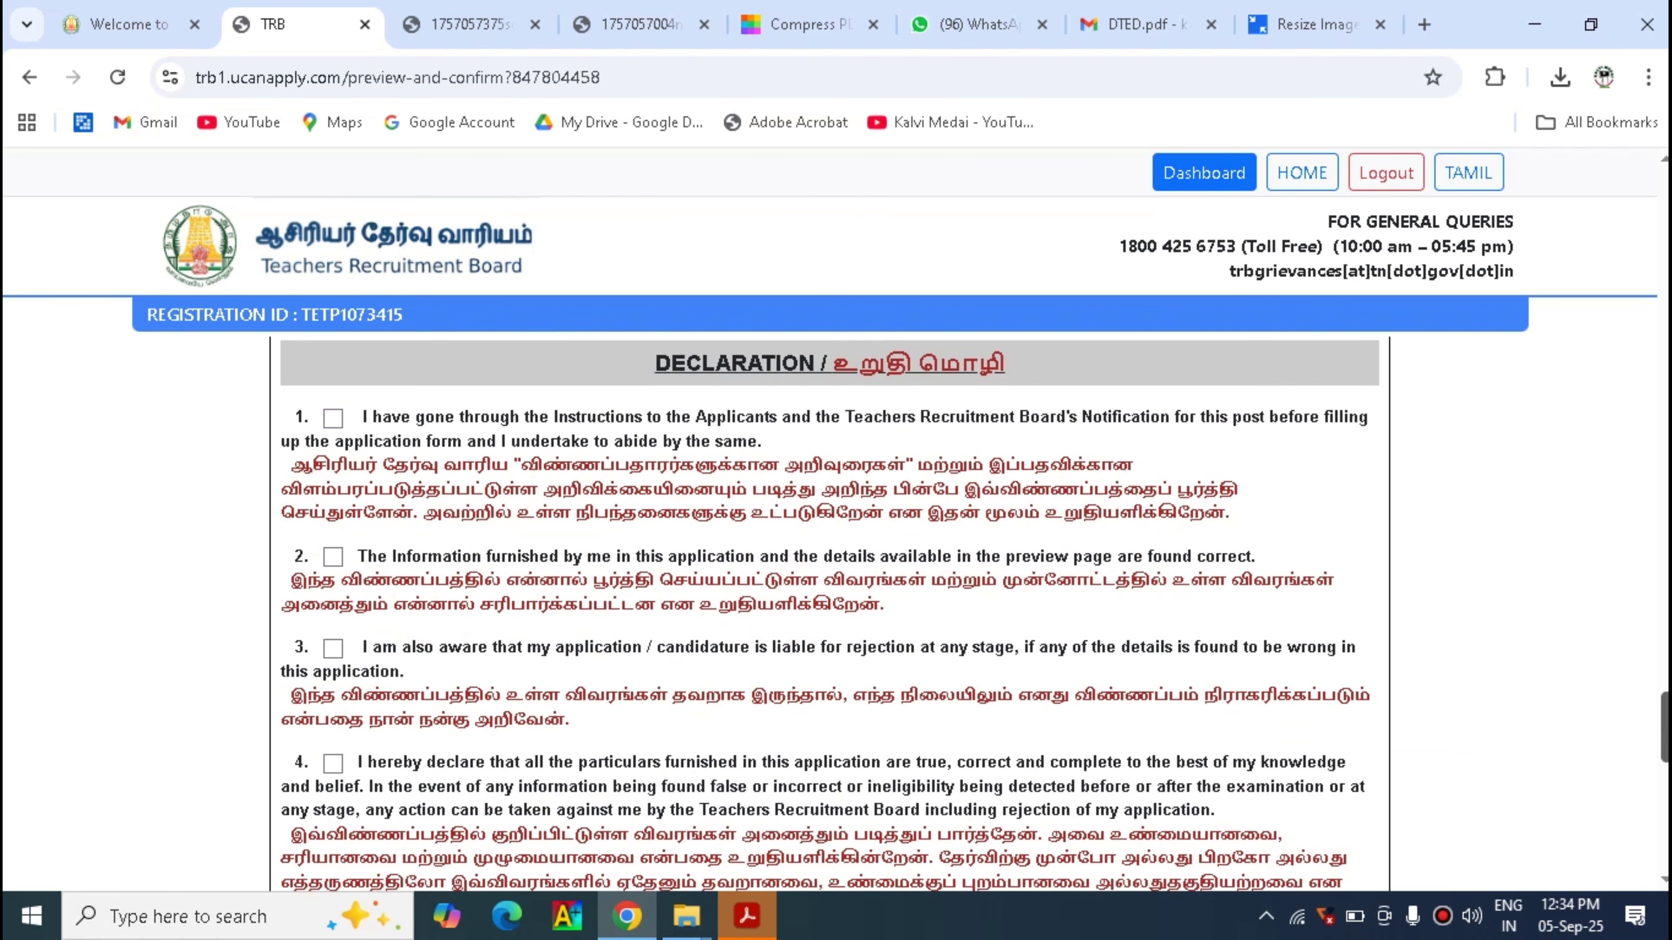
{"action": "scroll", "coordinate": [829, 613], "scroll_direction": "down", "scroll_amount": 15}
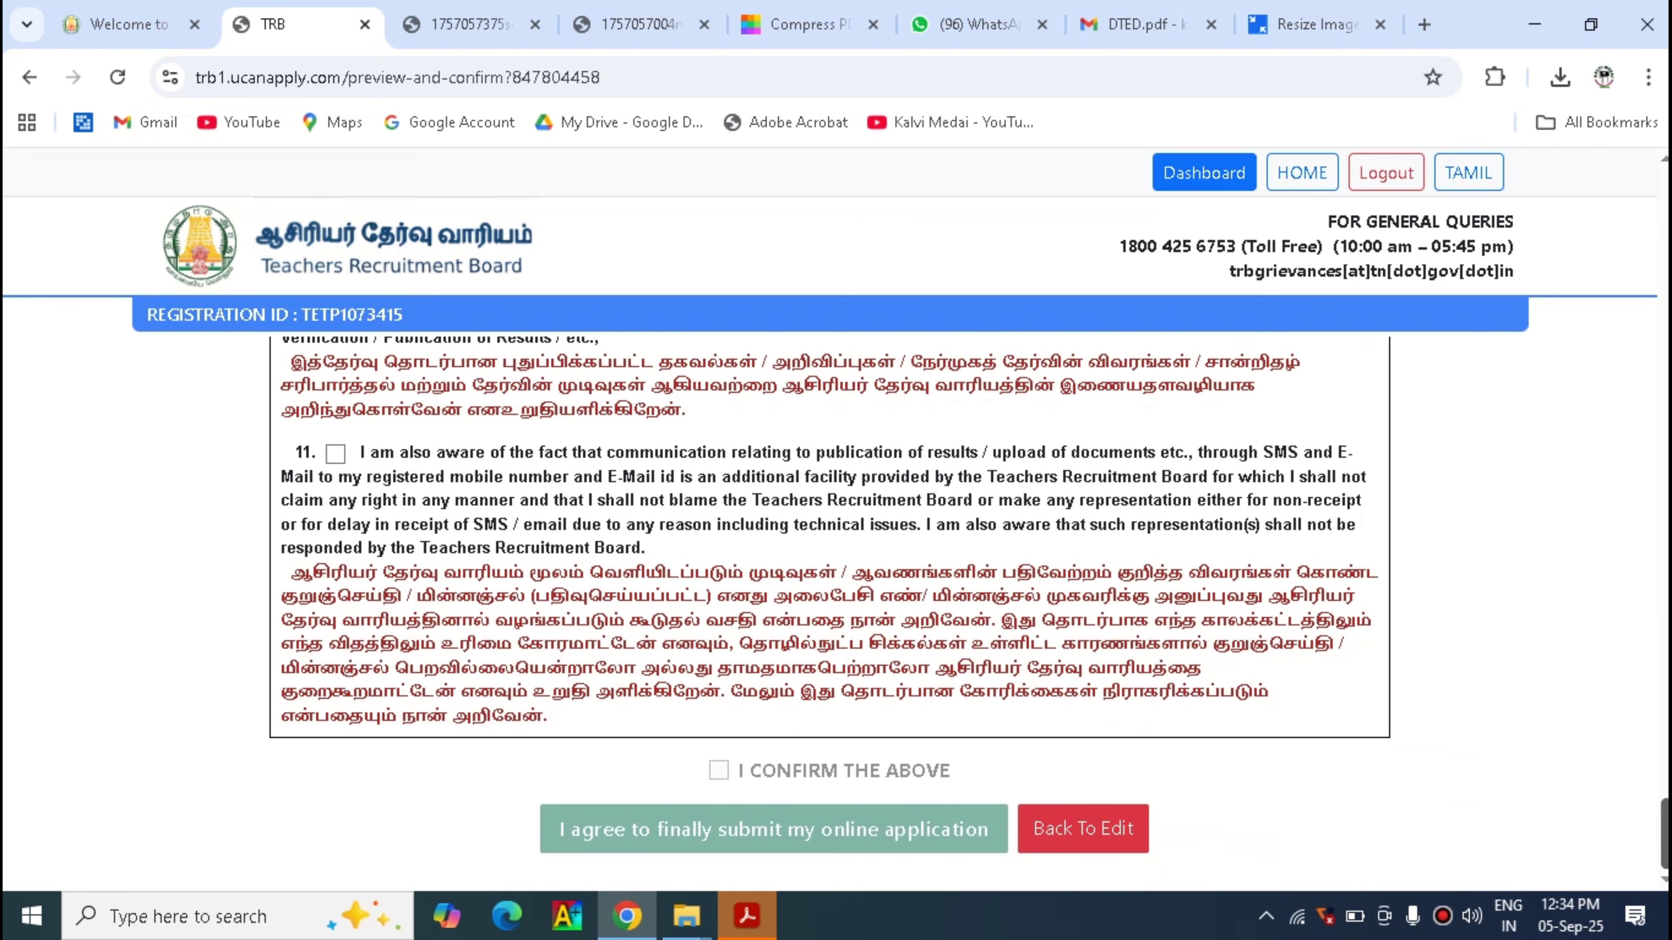
{"action": "left_click_drag", "start_coordinate": [1662, 837], "coordinate": [1661, 702]}
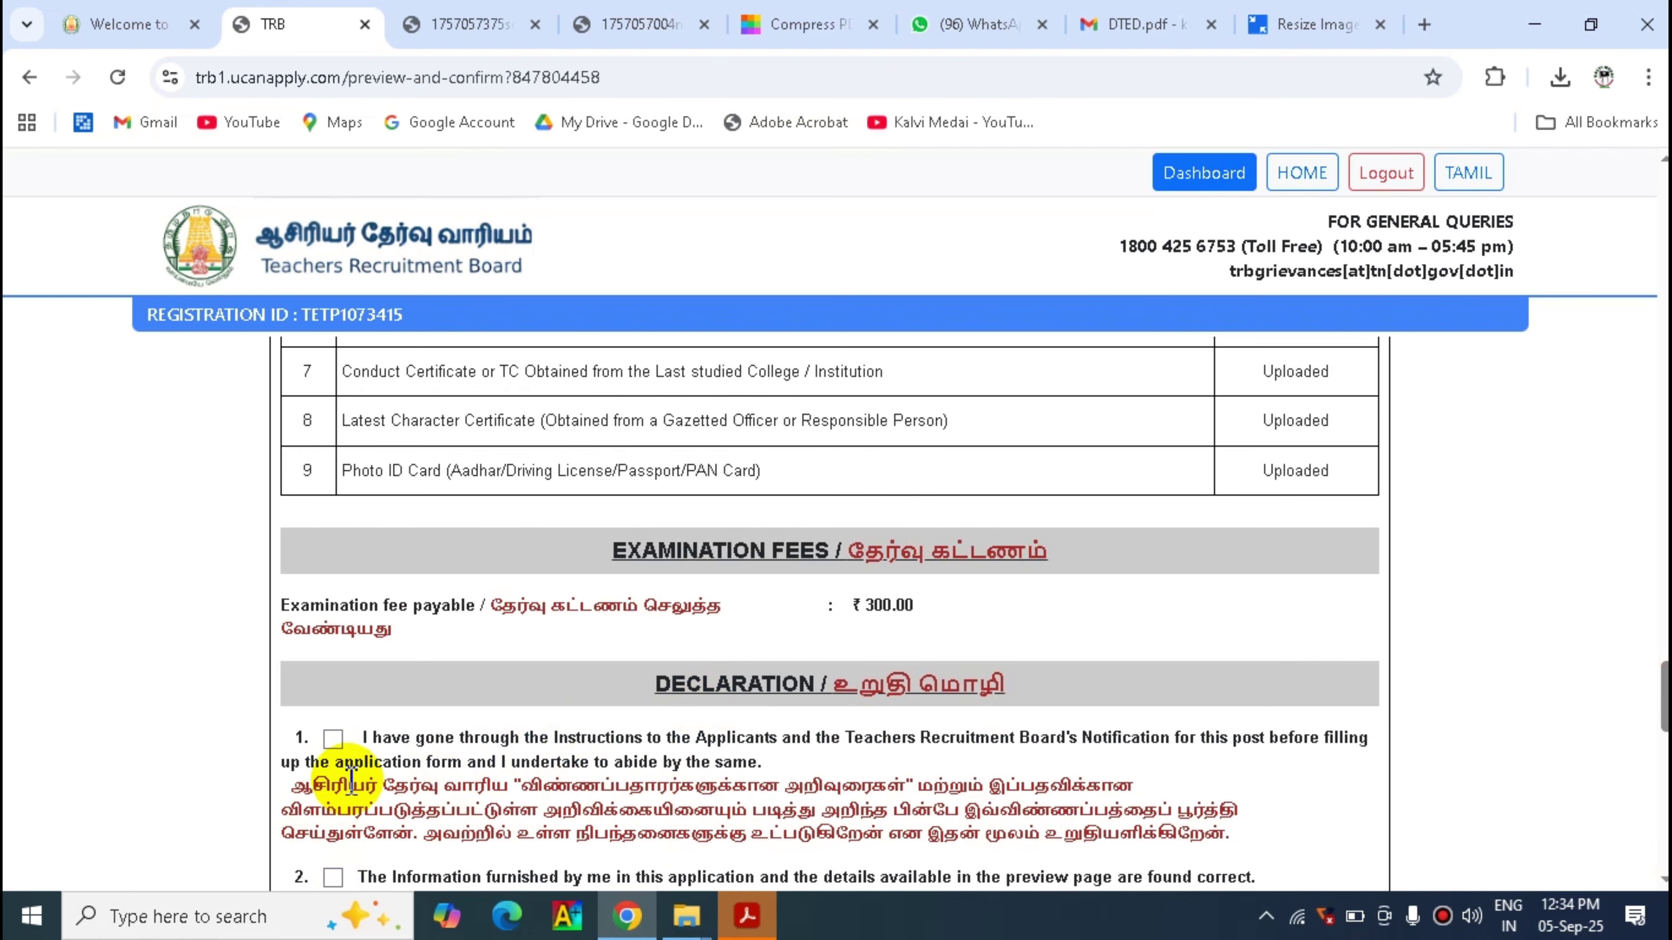
{"action": "left_click", "coordinate": [333, 879]}
{"action": "scroll", "coordinate": [1214, 631], "scroll_direction": "down", "scroll_amount": 7}
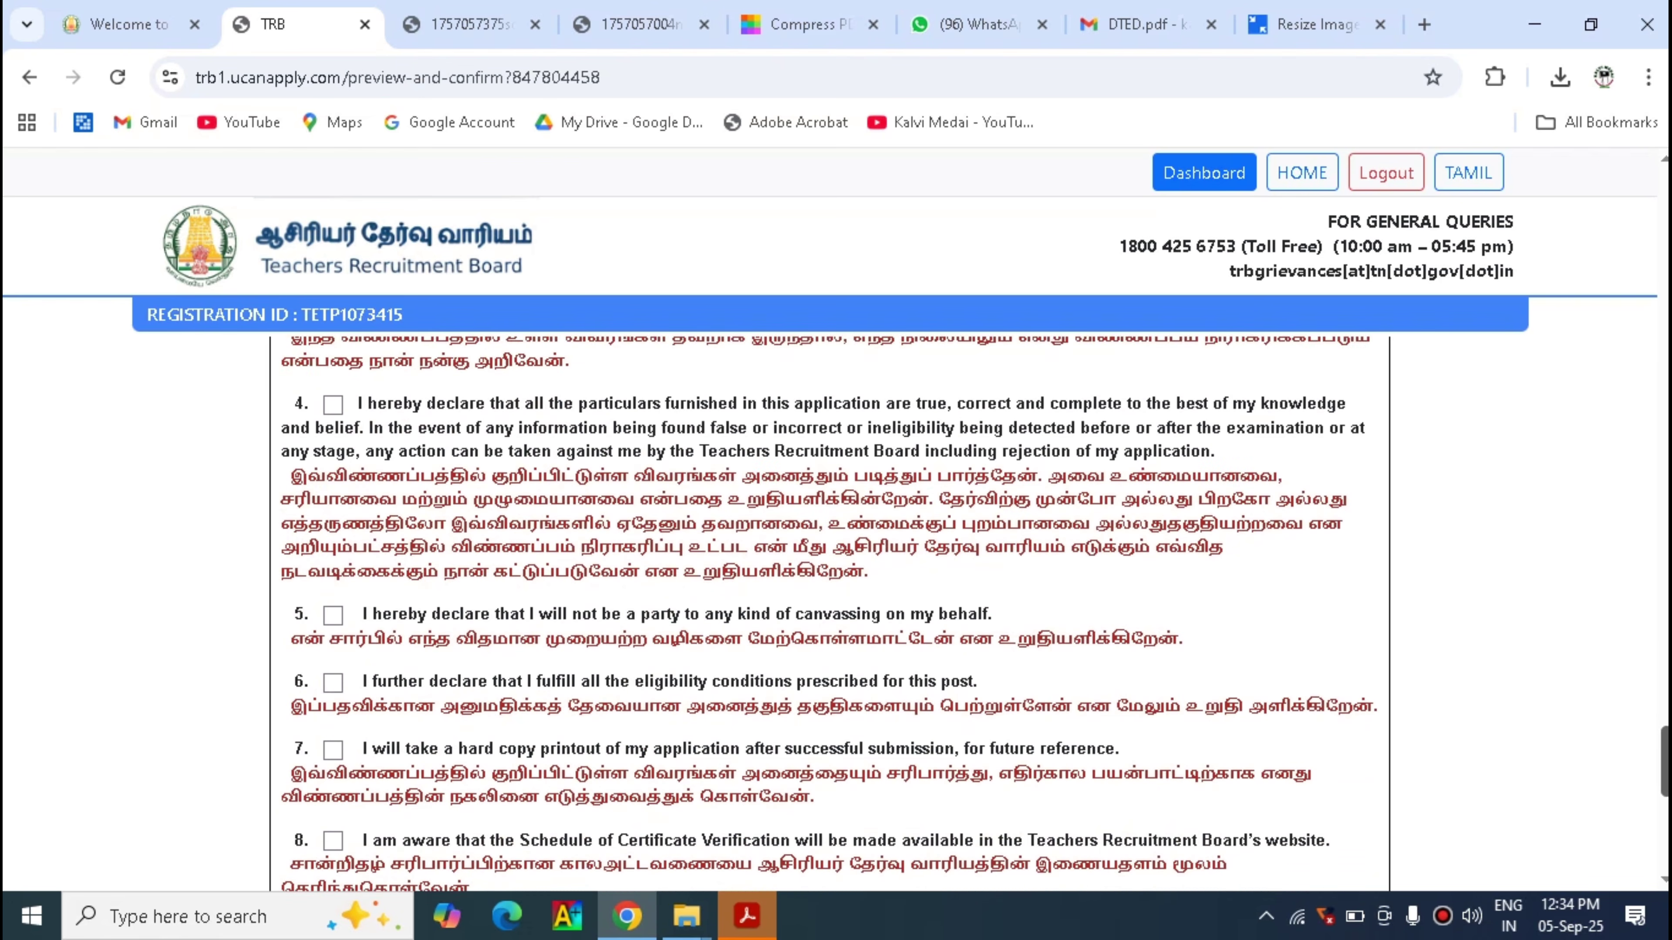
{"action": "scroll", "coordinate": [1215, 631], "scroll_direction": "up", "scroll_amount": 3}
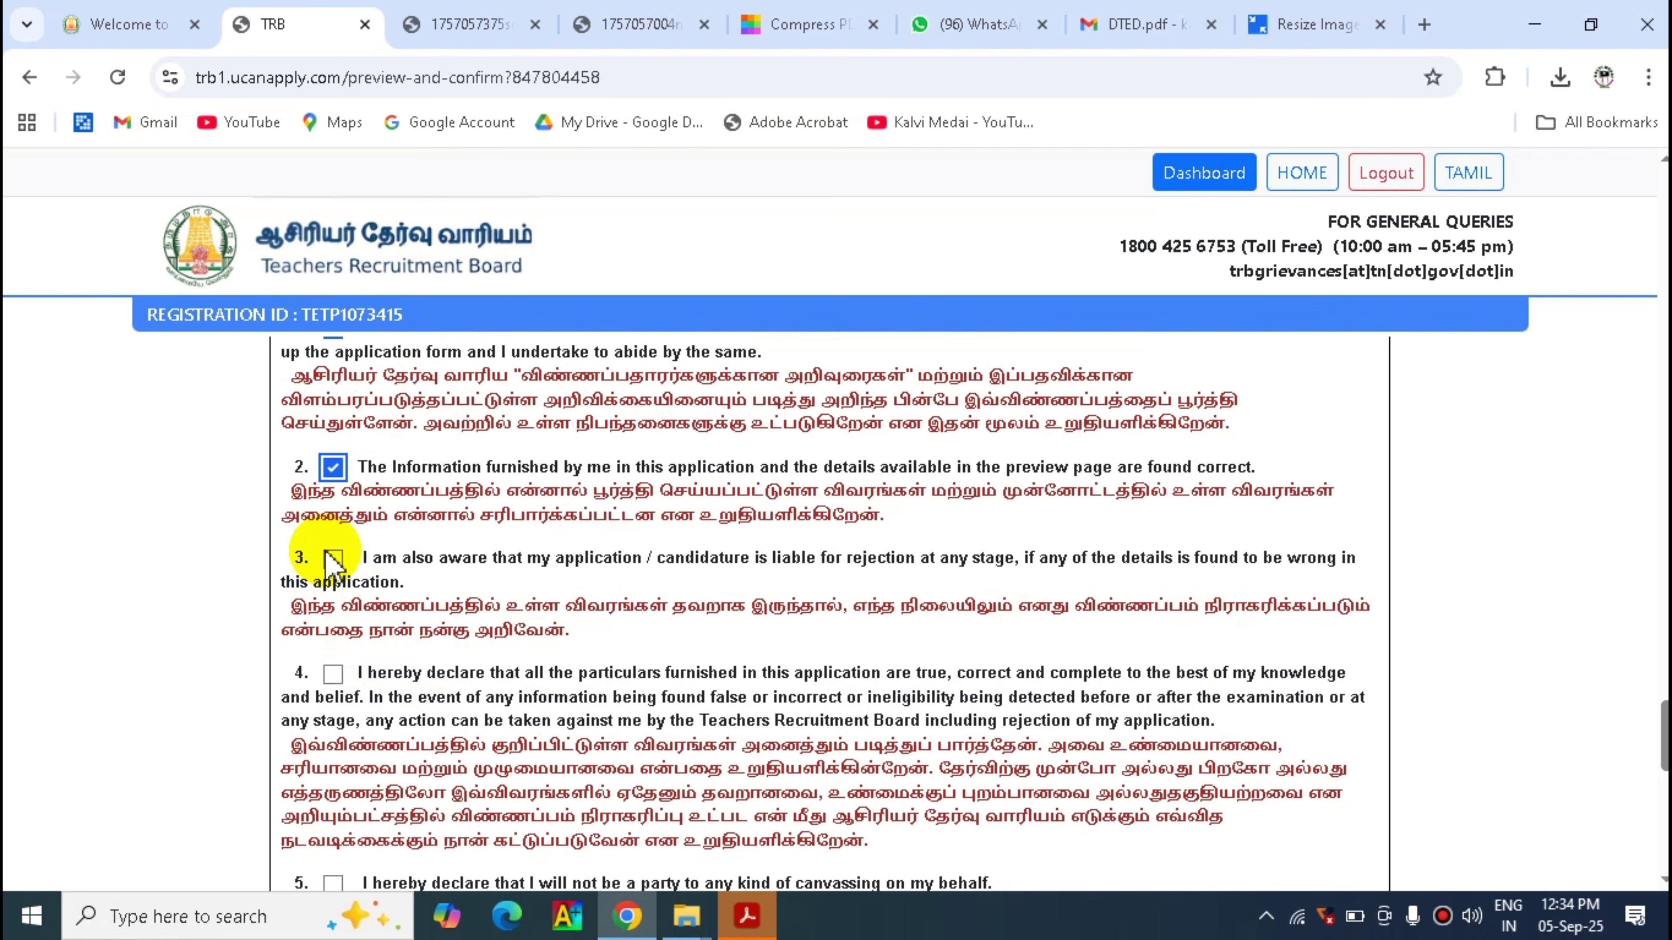
{"action": "left_click", "coordinate": [332, 559]}
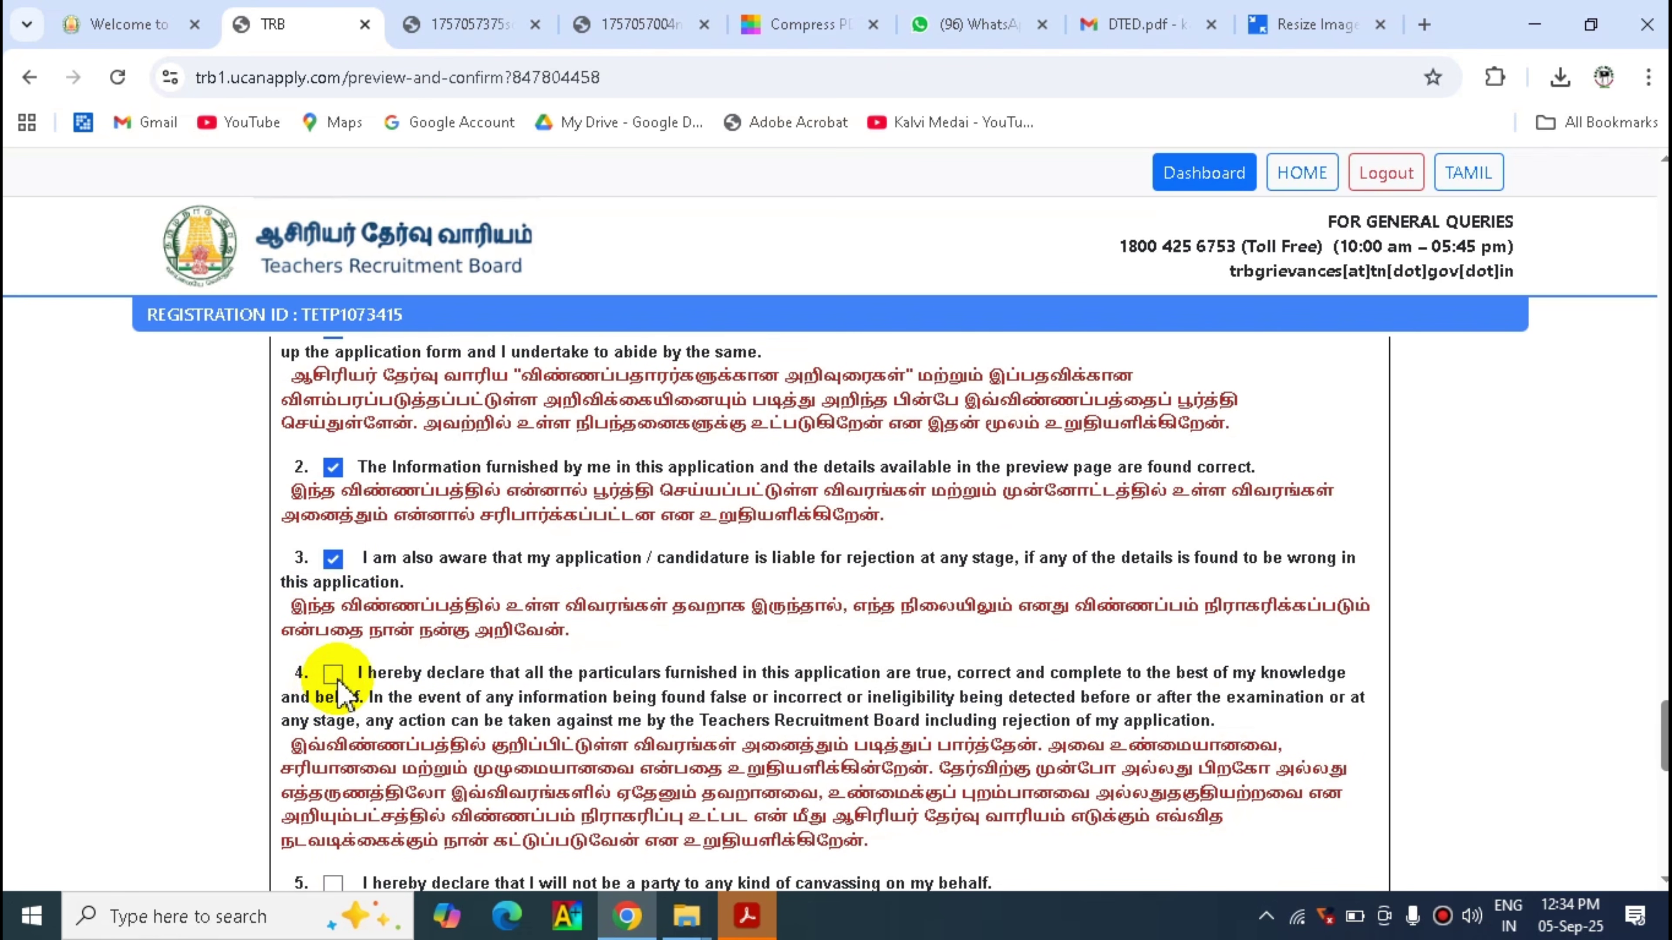
{"action": "left_click", "coordinate": [331, 674]}
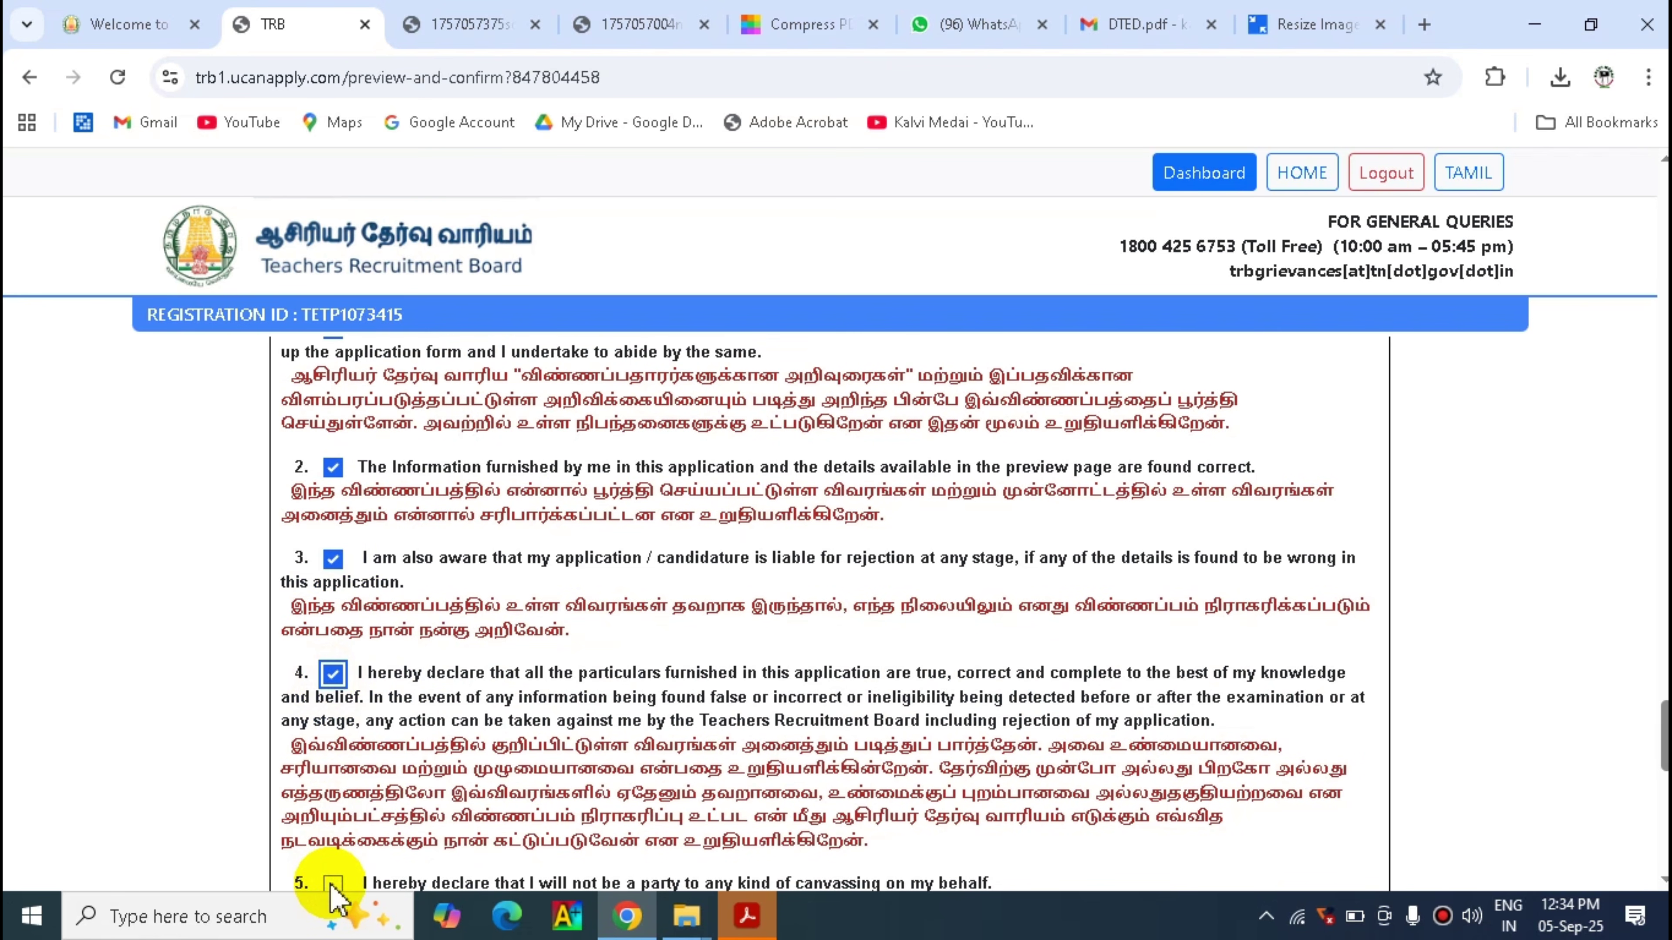
{"action": "left_click", "coordinate": [332, 884]}
Tick declarations 8, 9 and 11, then tick I CONFIRM THE ABOVE
{"action": "scroll", "coordinate": [823, 612], "scroll_direction": "down", "scroll_amount": 7}
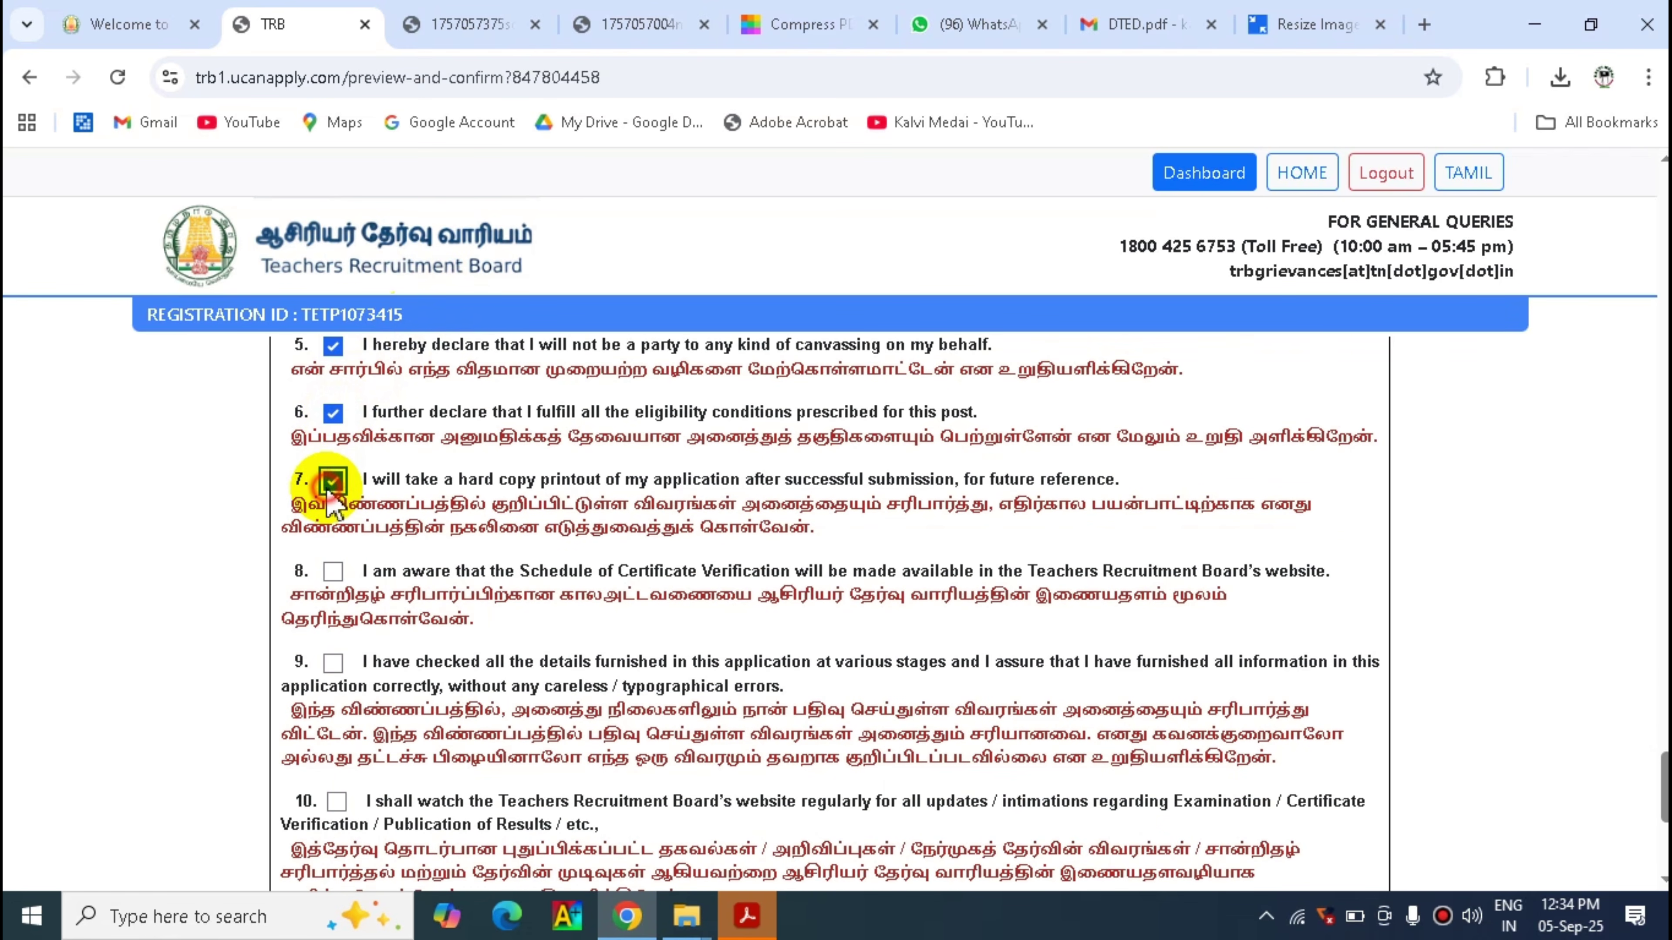
{"action": "left_click", "coordinate": [332, 572]}
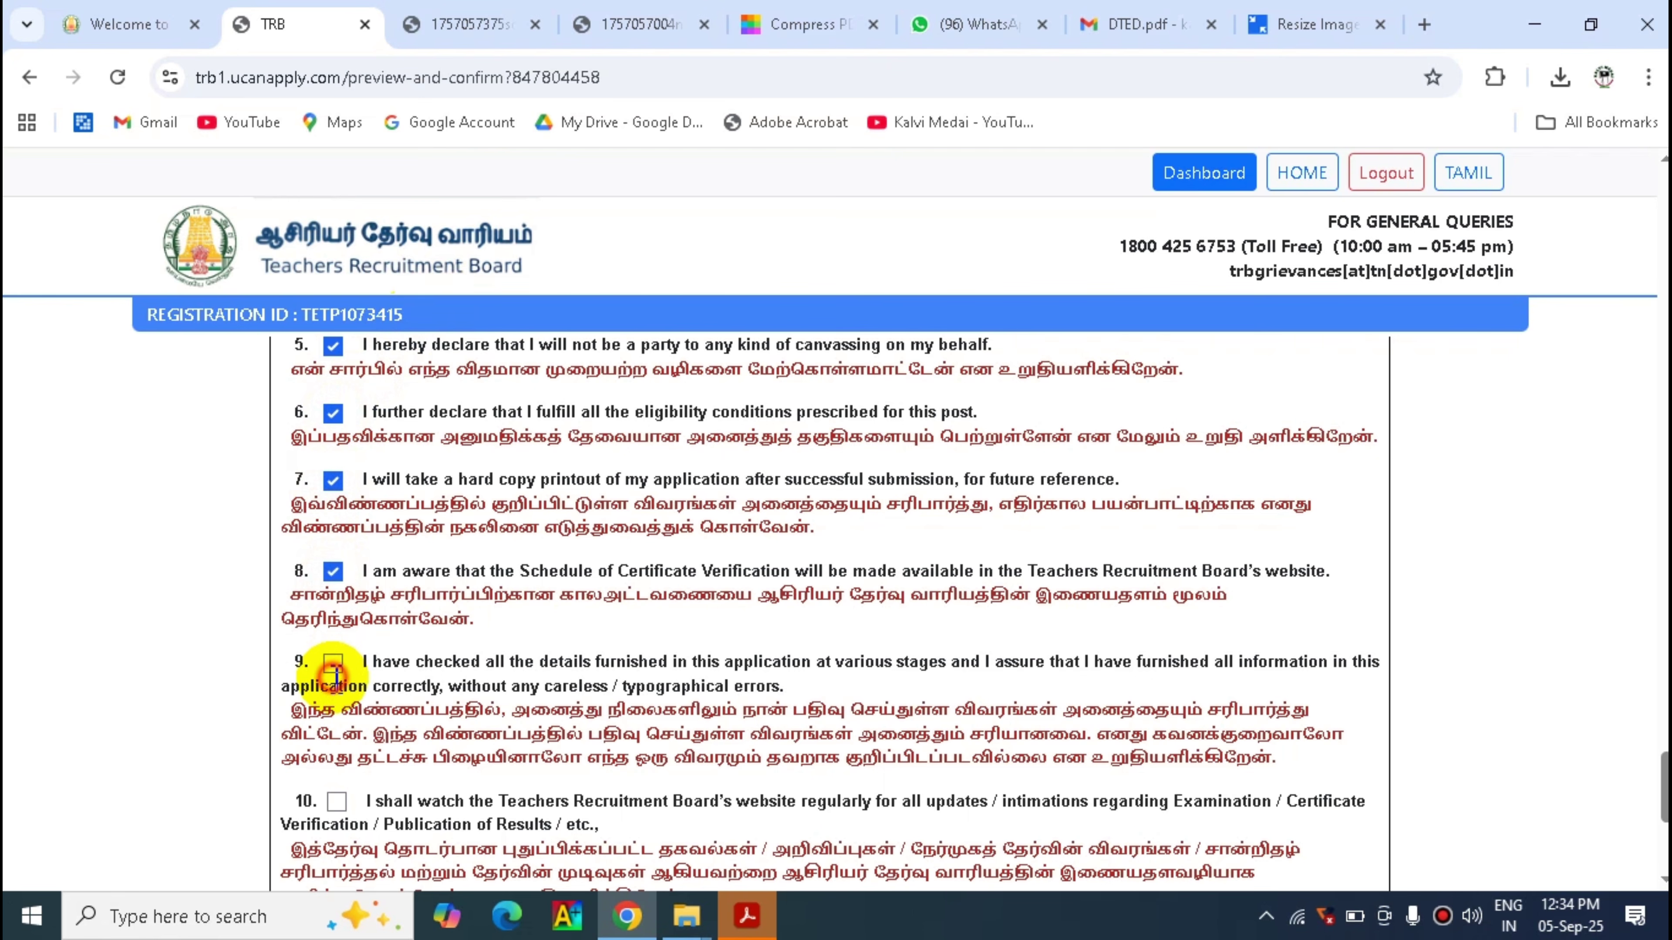
{"action": "left_click", "coordinate": [334, 666]}
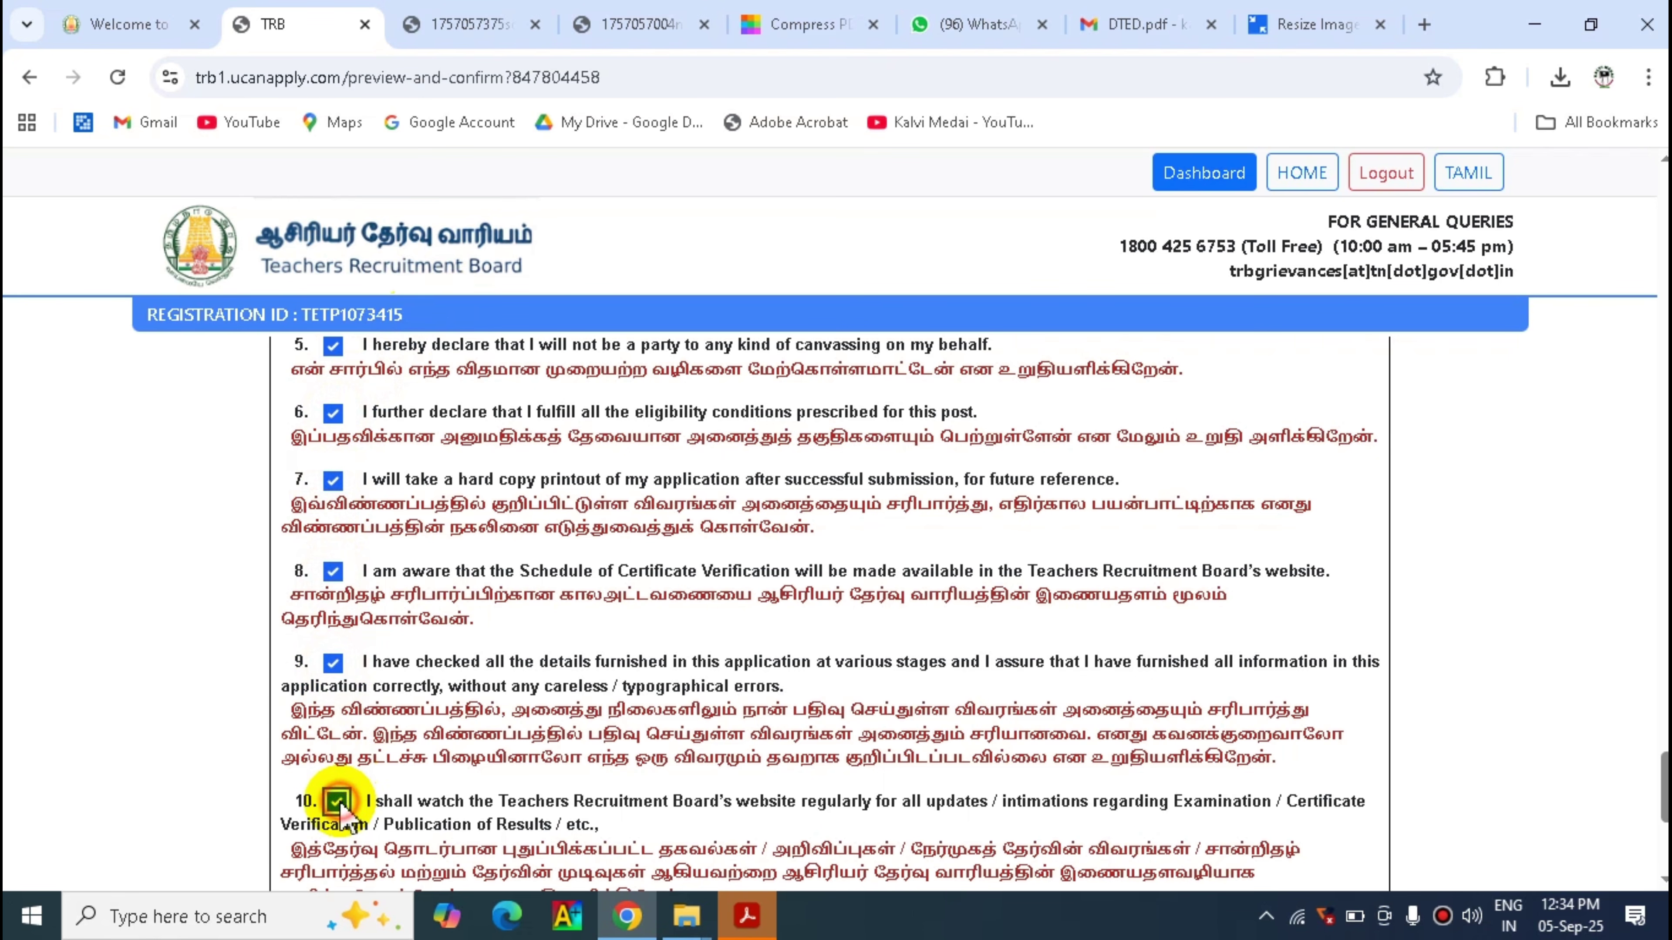
{"action": "scroll", "coordinate": [1659, 780], "scroll_direction": "down", "scroll_amount": 6}
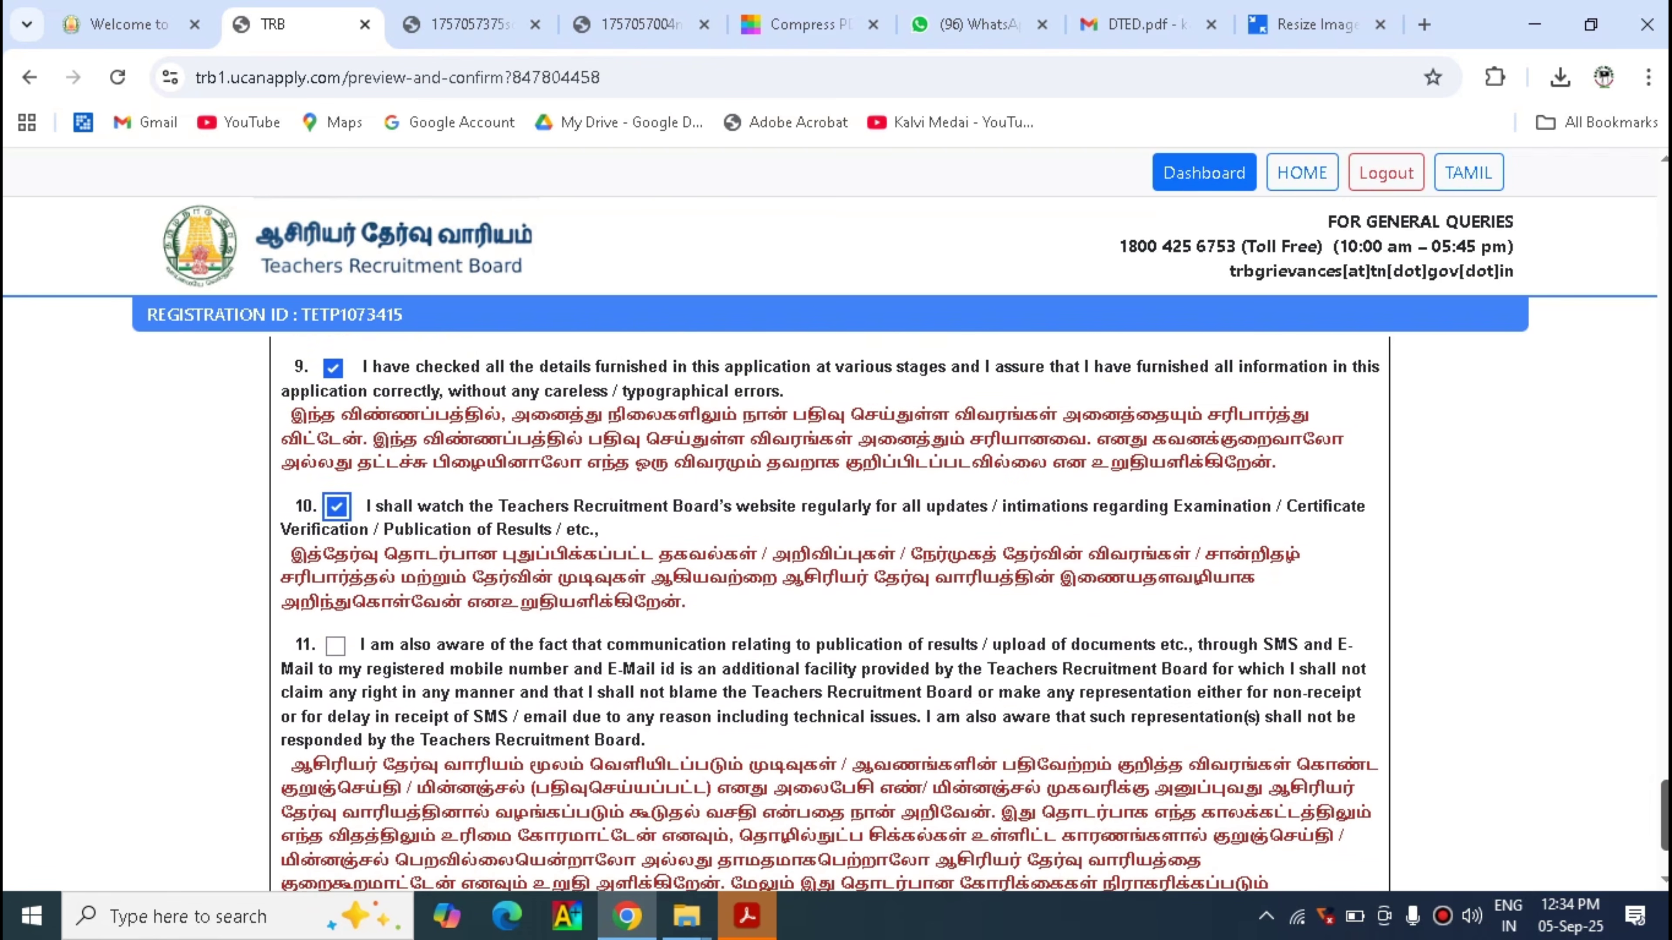
{"action": "left_click", "coordinate": [333, 518]}
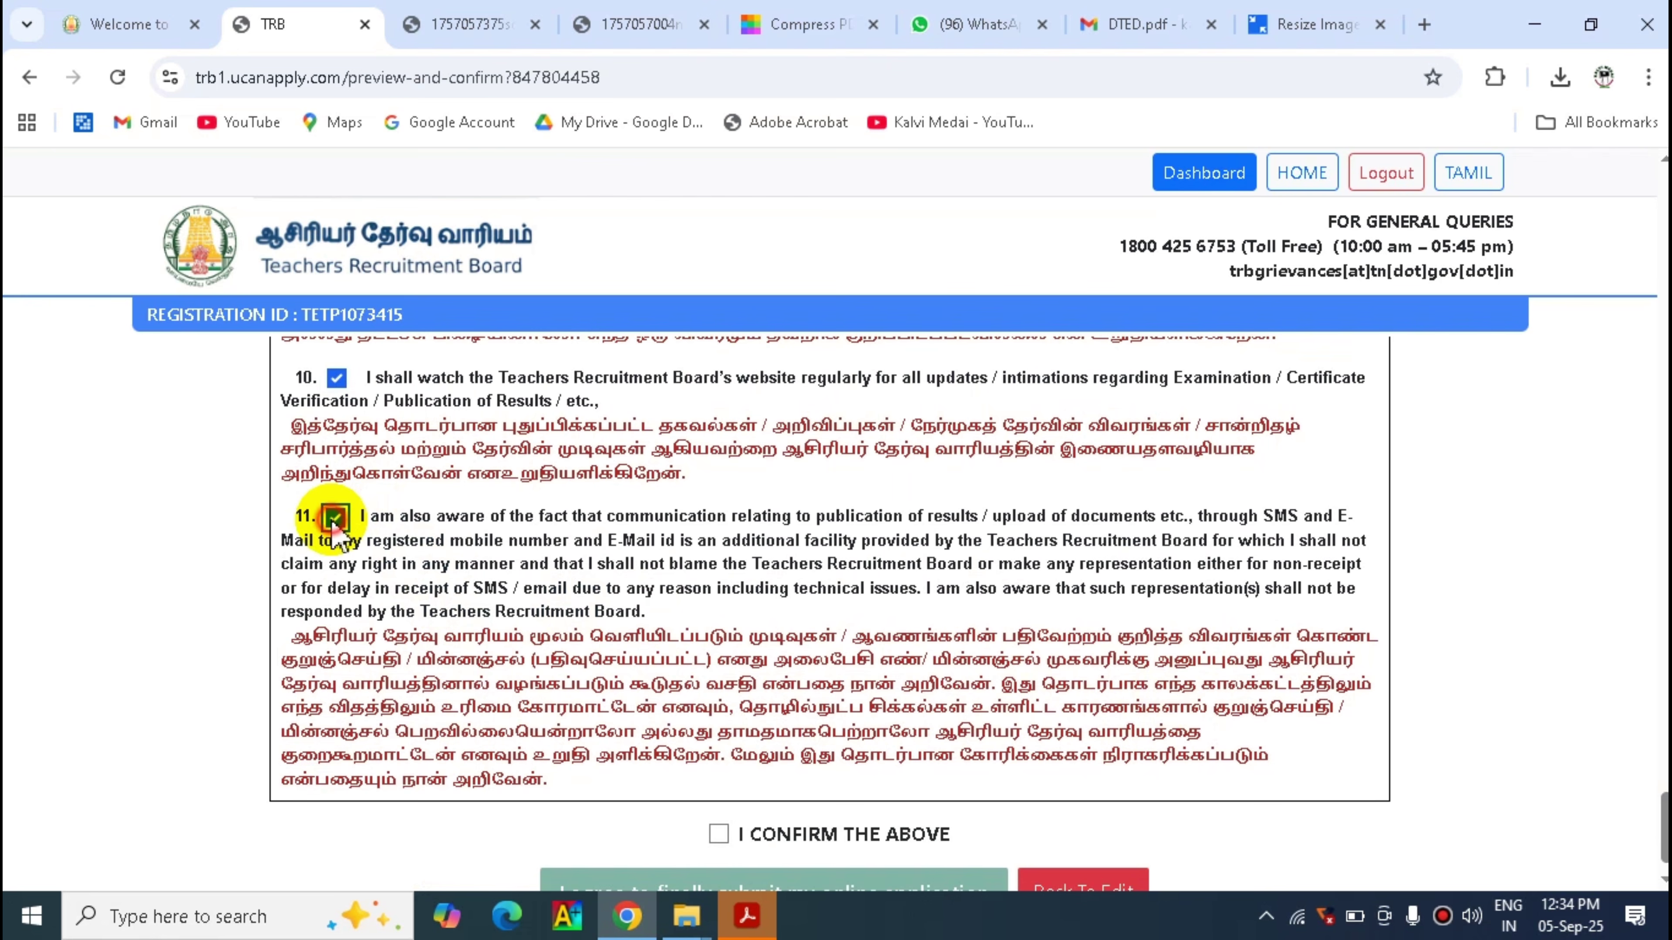
{"action": "scroll", "coordinate": [1660, 844], "scroll_direction": "down", "scroll_amount": 1}
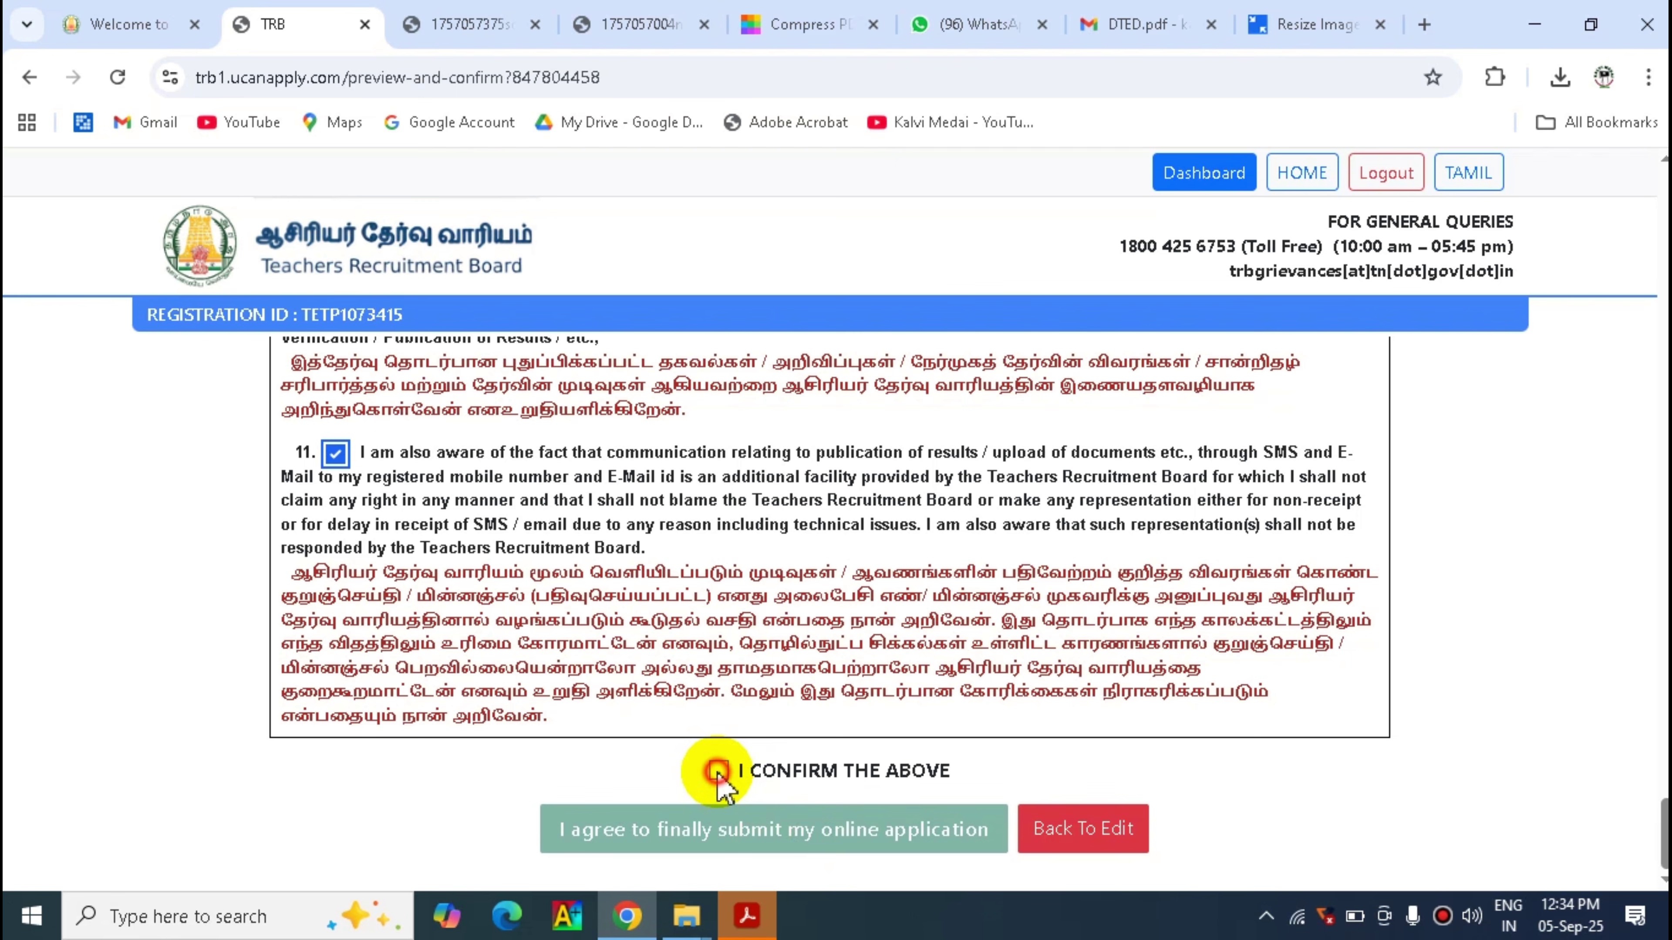
{"action": "left_click", "coordinate": [718, 772]}
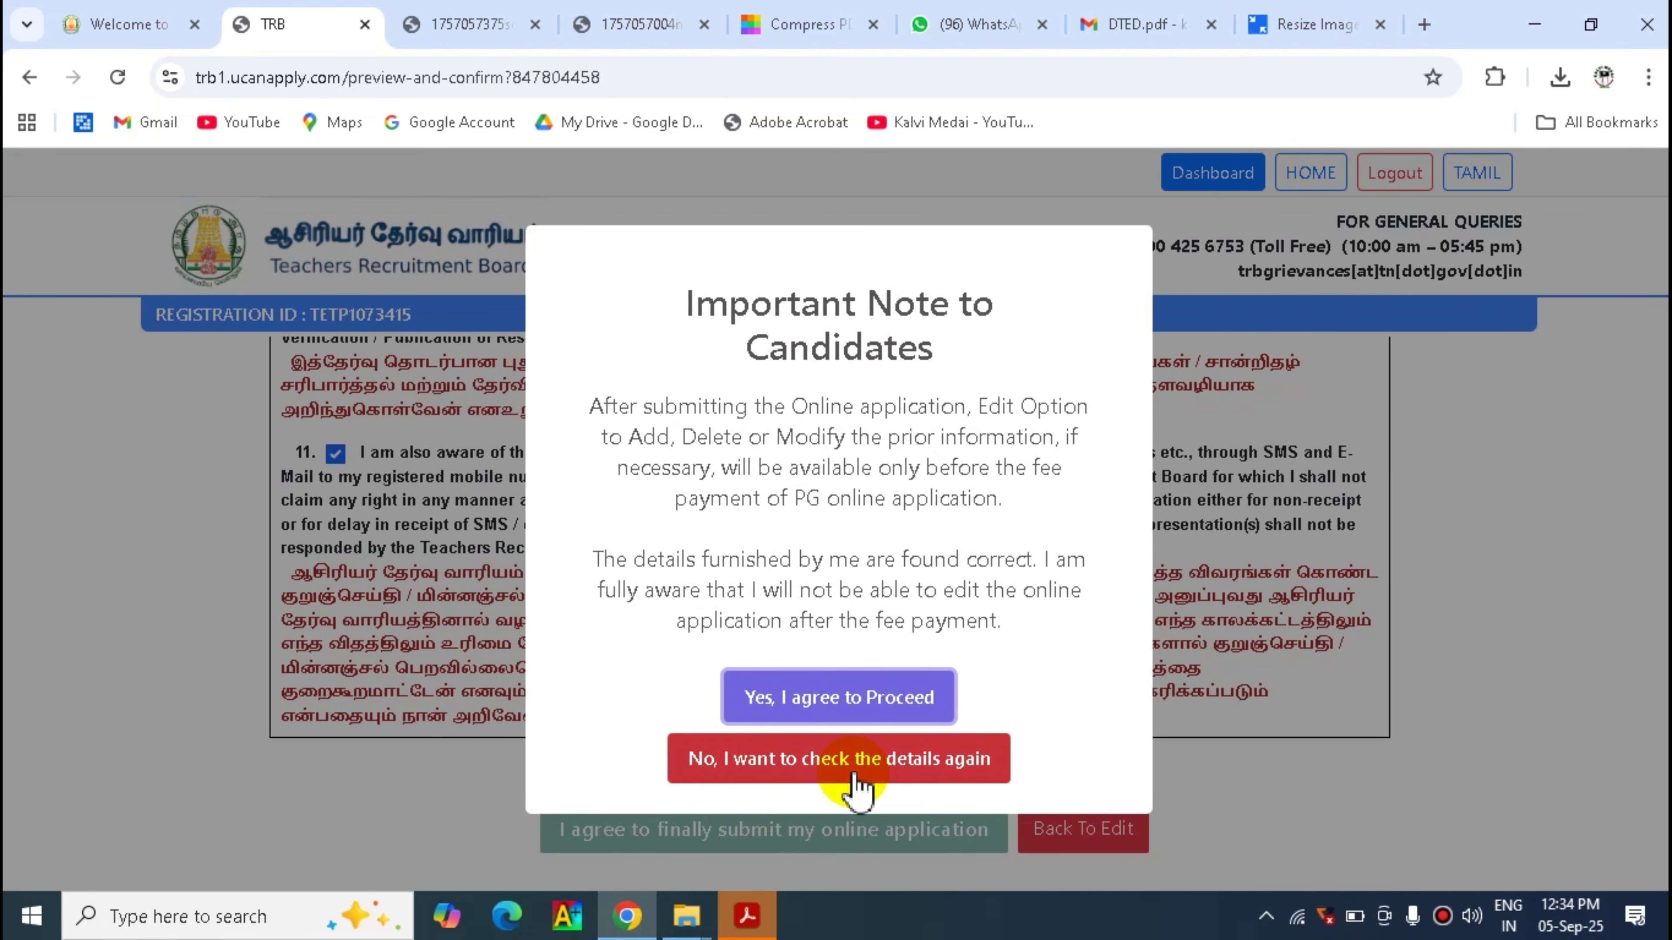
Choose 'No, I want to check the details again' in the Important Note dialog
{"action": "left_click", "coordinate": [879, 770]}
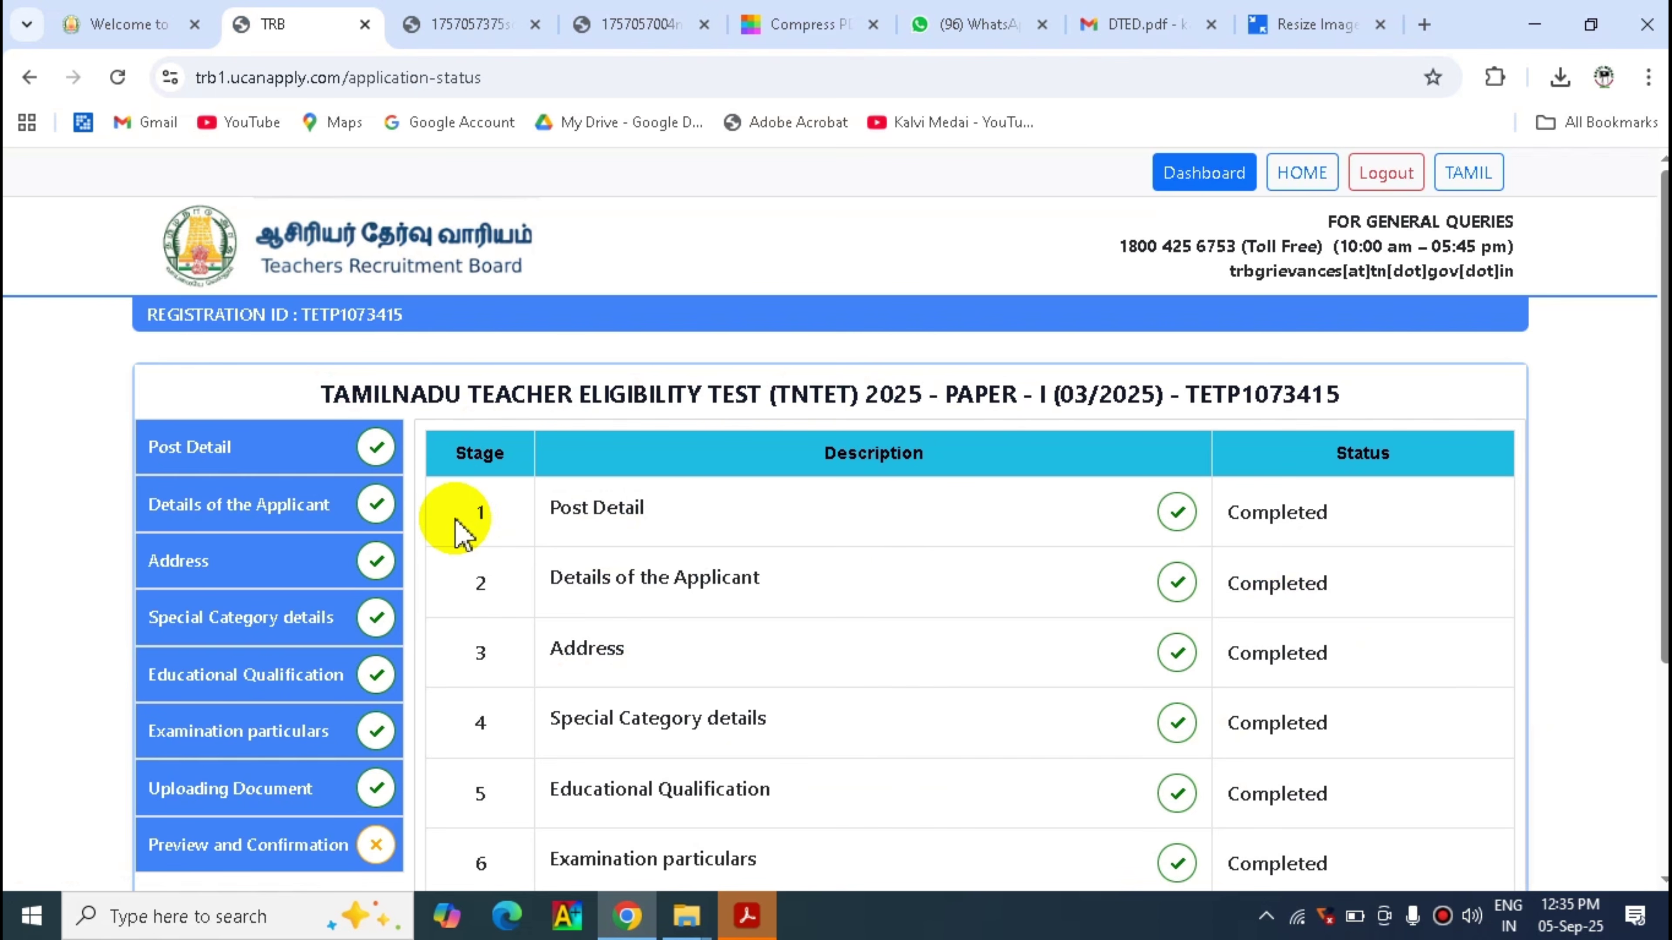
{"action": "scroll", "coordinate": [901, 590], "scroll_direction": "down", "scroll_amount": 5}
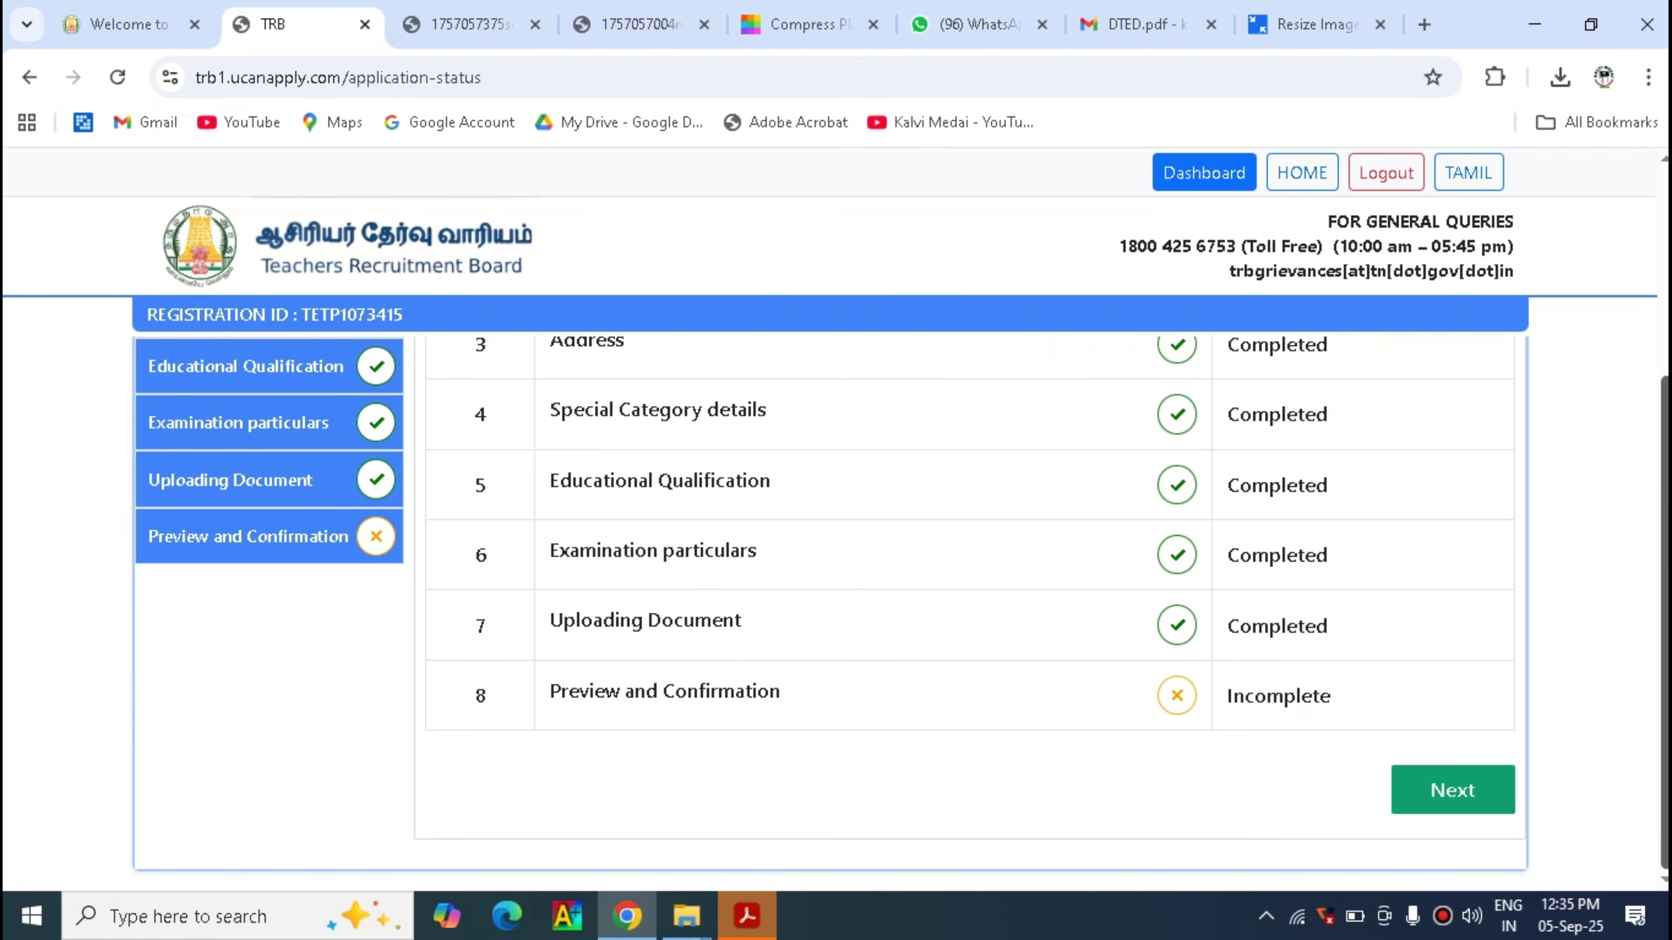
{"action": "scroll", "coordinate": [970, 593], "scroll_direction": "up", "scroll_amount": 5}
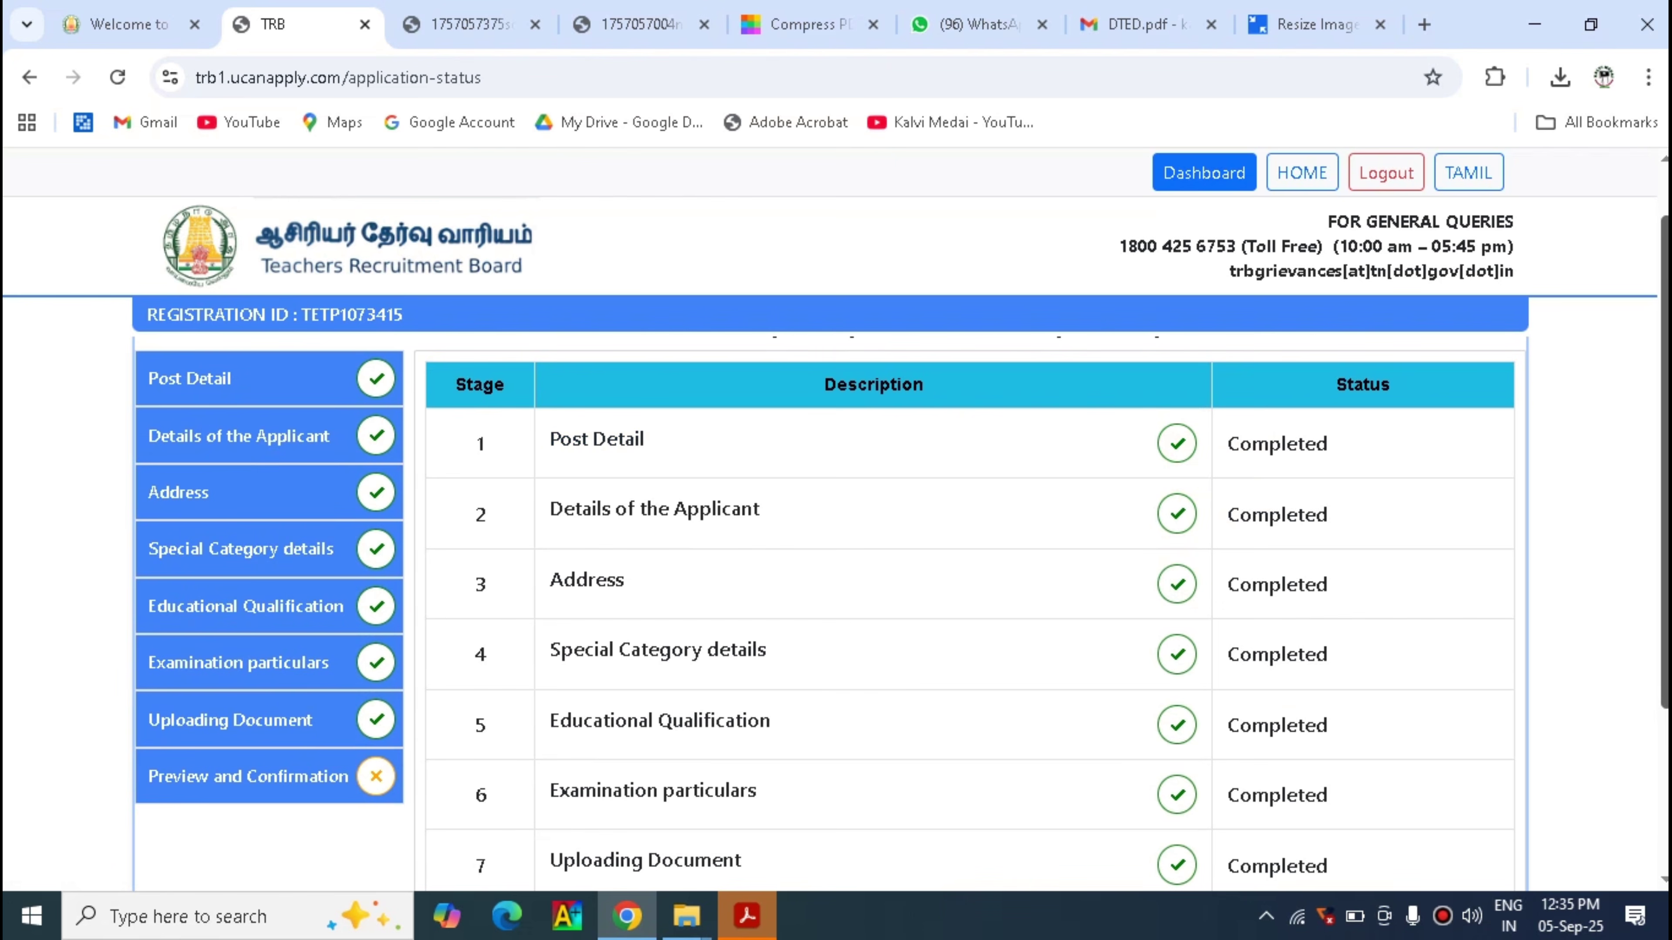
{"action": "scroll", "coordinate": [1314, 769], "scroll_direction": "down", "scroll_amount": 4}
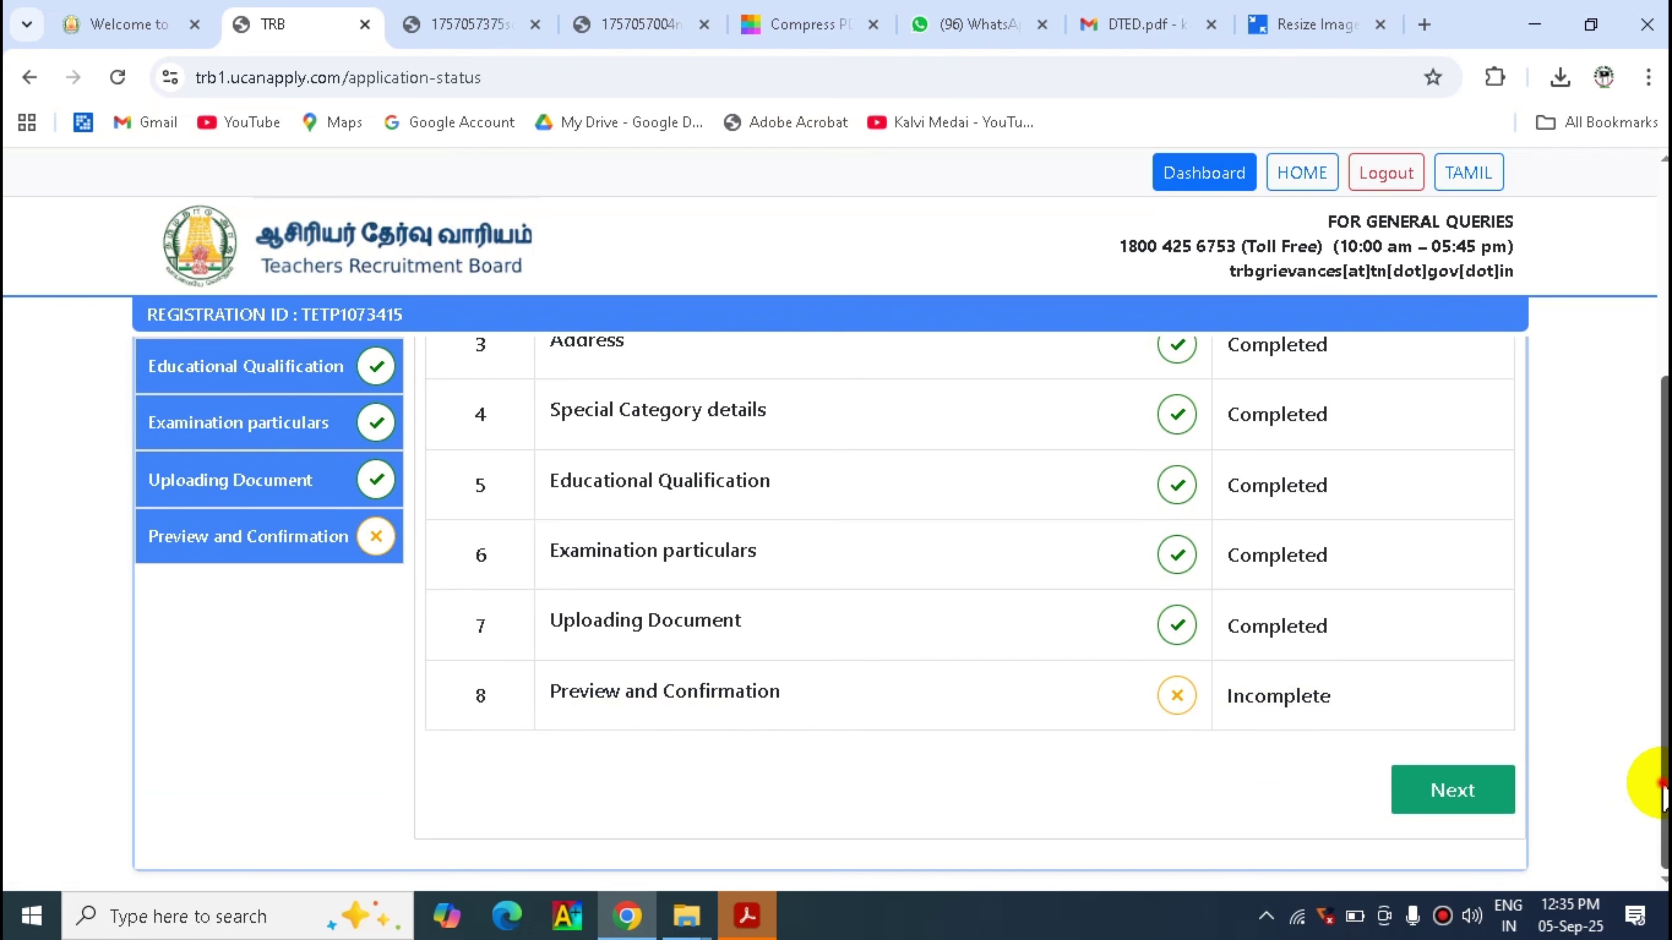
{"action": "left_click_drag", "start_coordinate": [1660, 794], "coordinate": [1646, 642]}
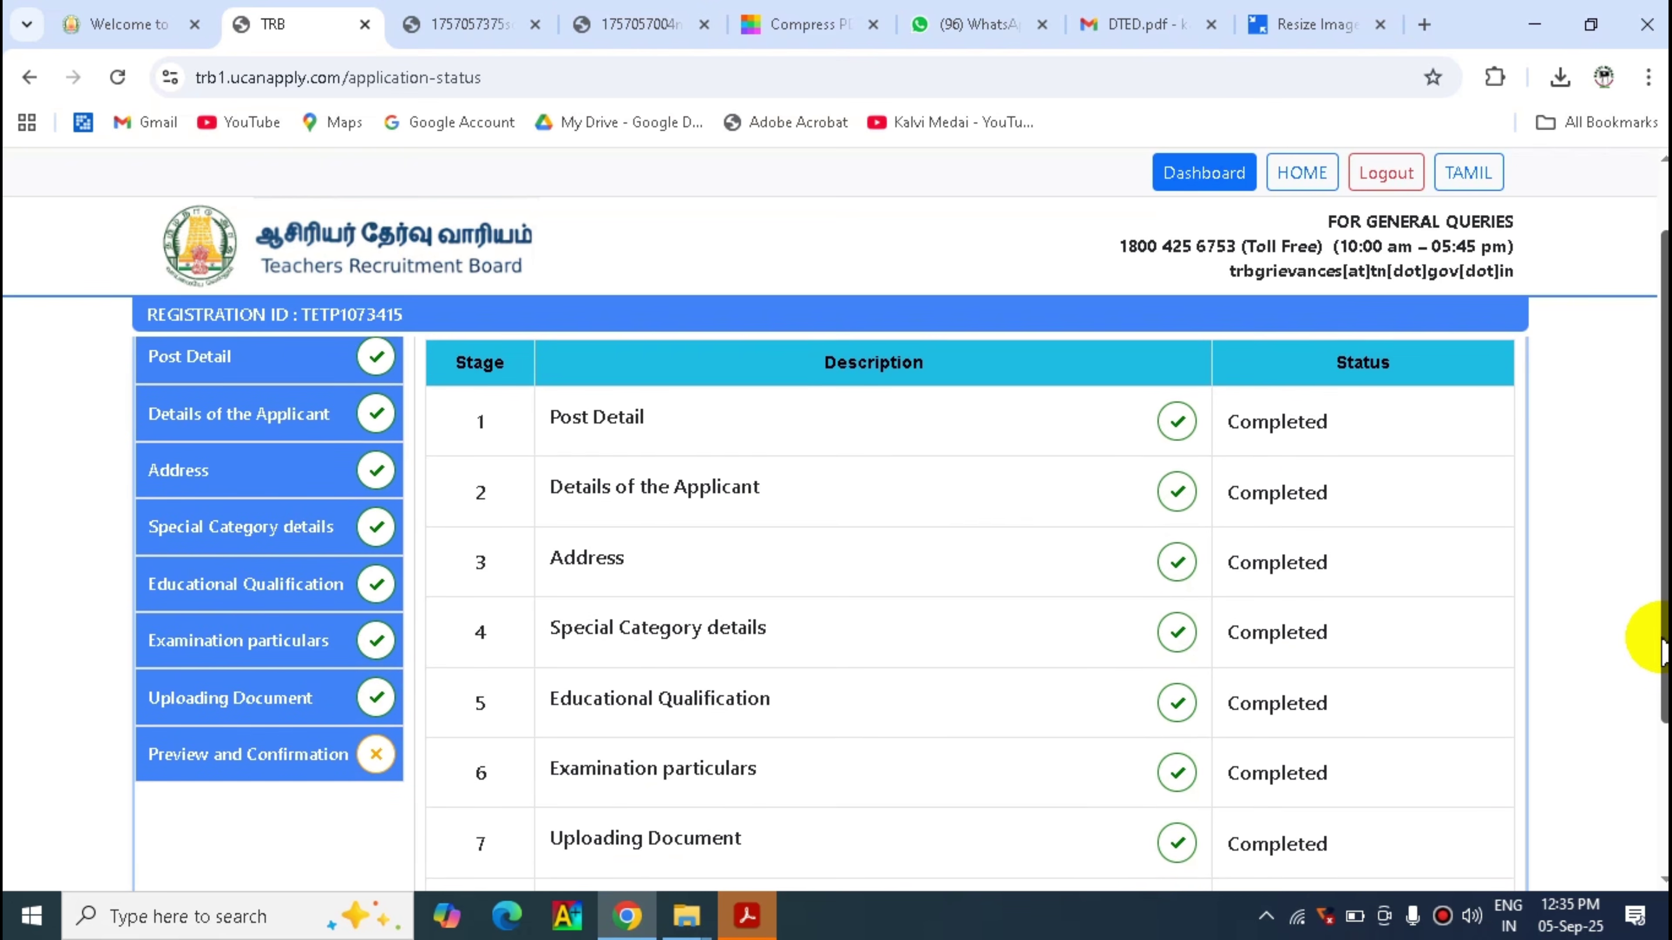
Reopen the Post Detail stage, accept its instructions declaration and save
{"action": "left_click", "coordinate": [1177, 428]}
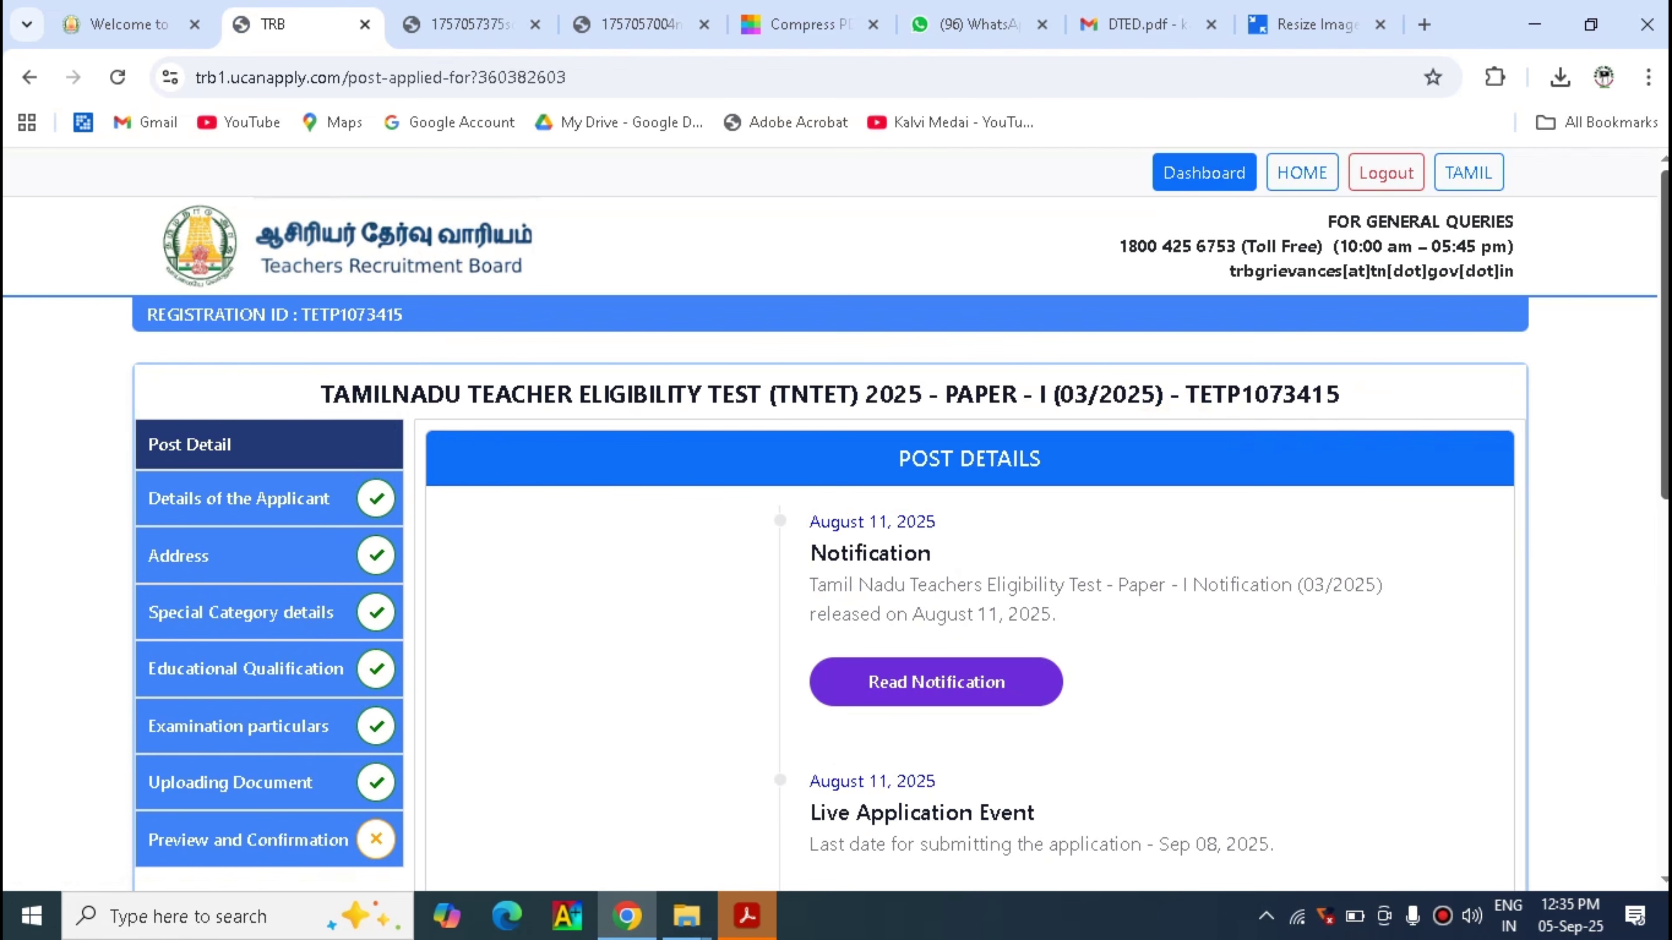
{"action": "scroll", "coordinate": [677, 626], "scroll_direction": "down", "scroll_amount": 10}
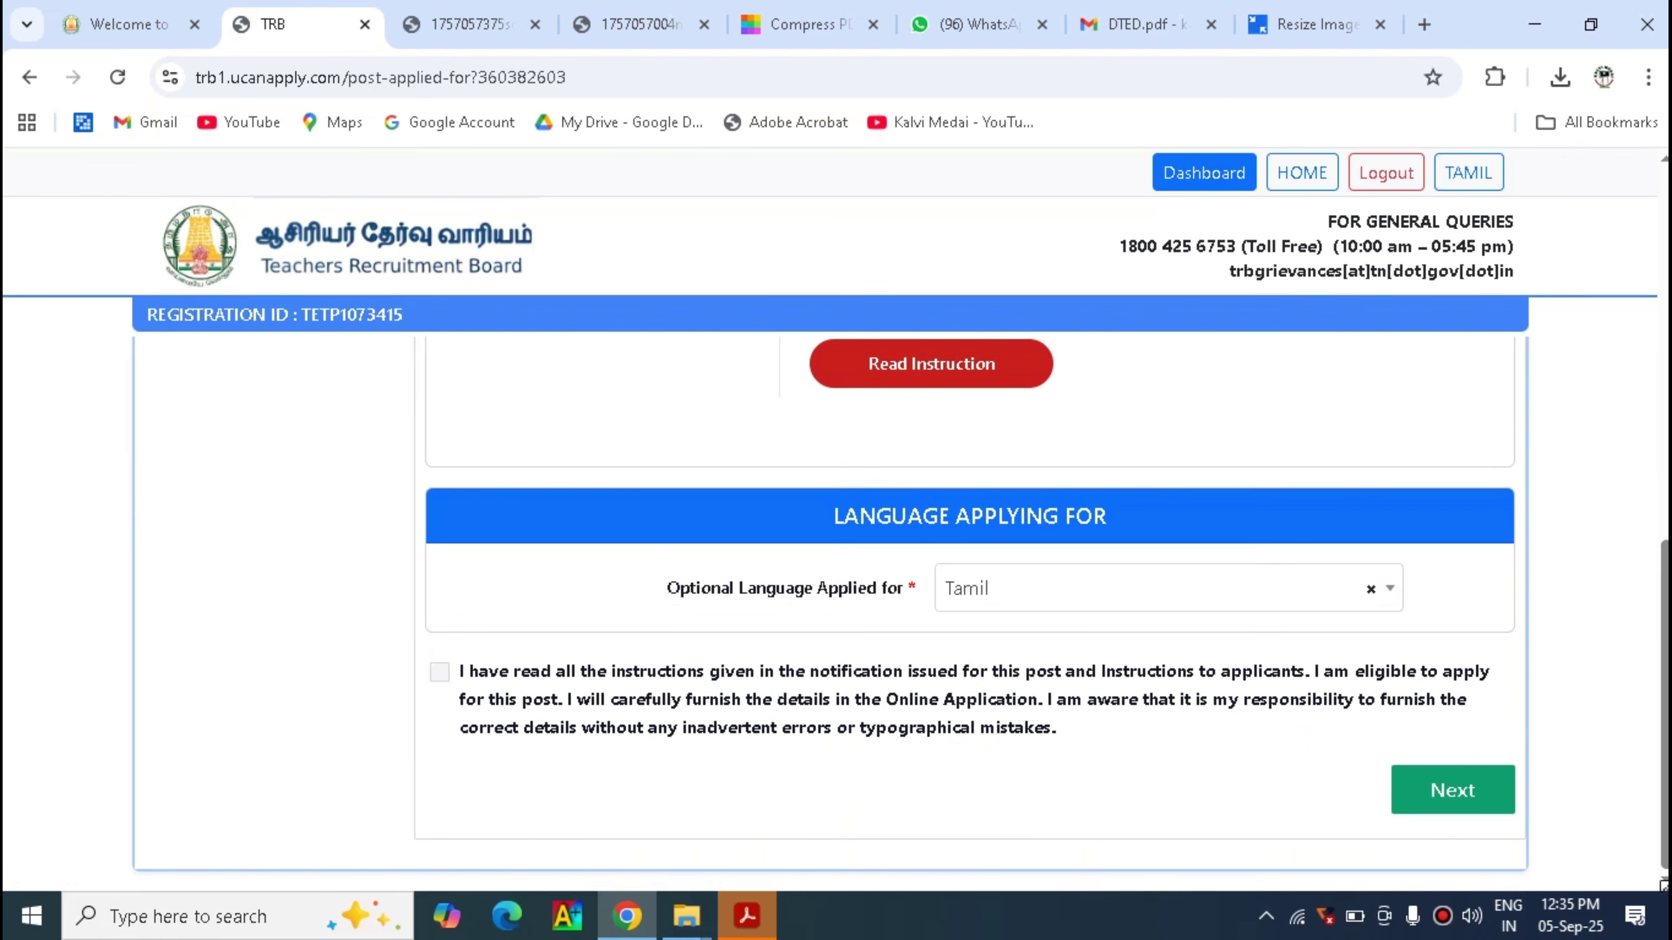
{"action": "left_click", "coordinate": [440, 673]}
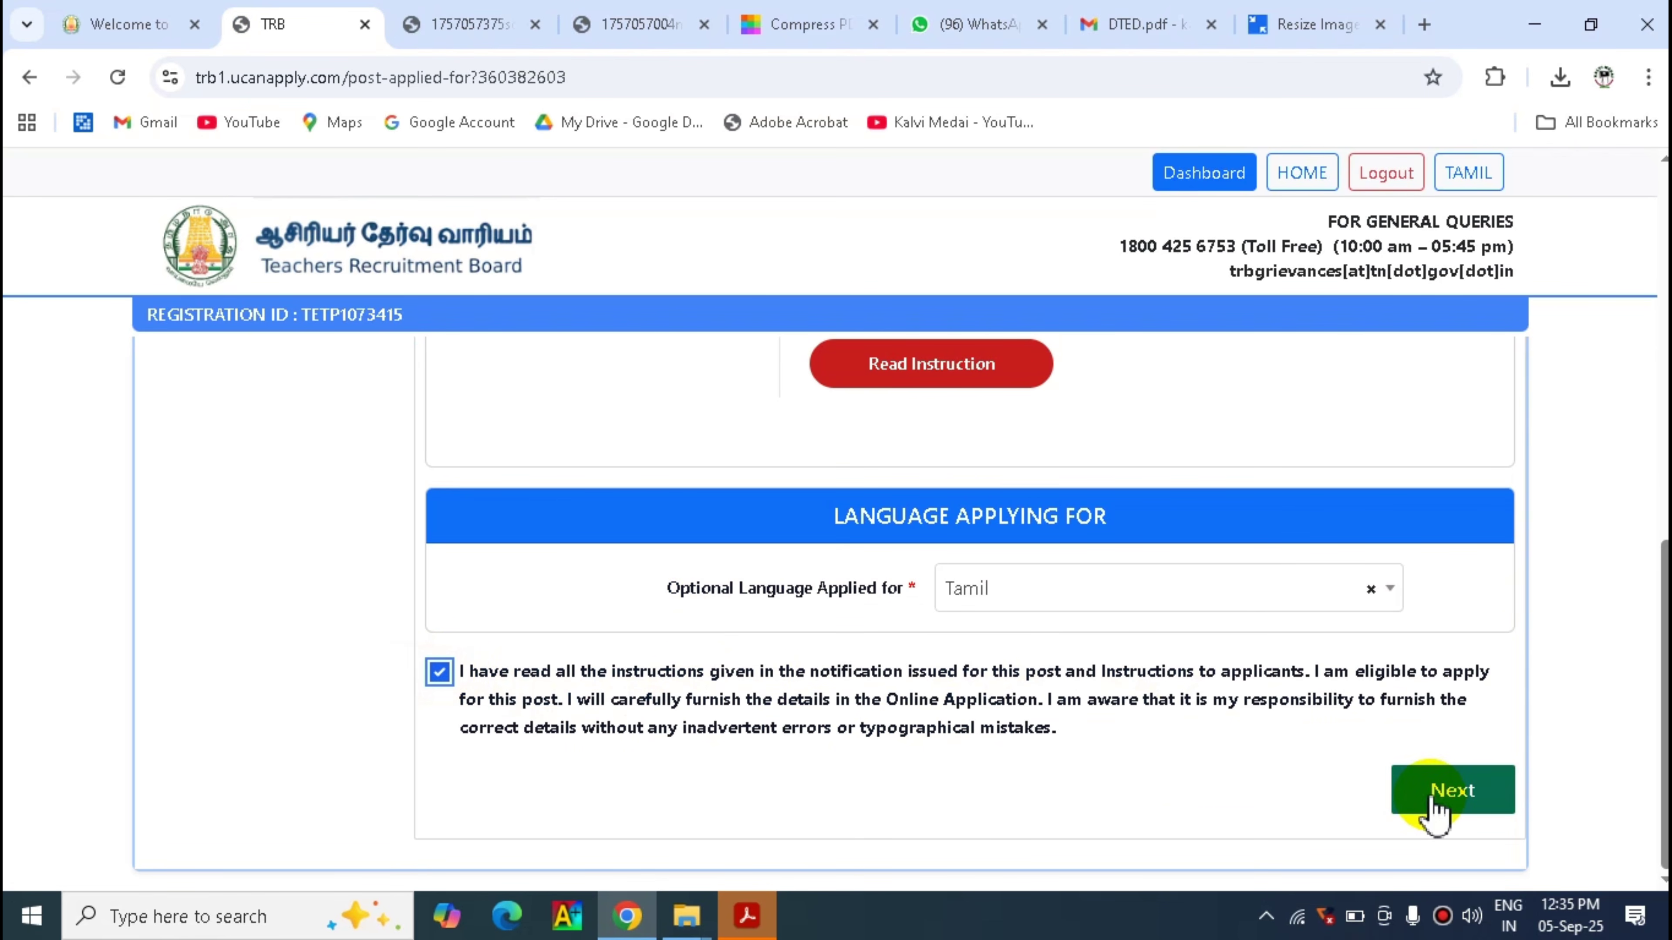
{"action": "left_click", "coordinate": [1432, 802]}
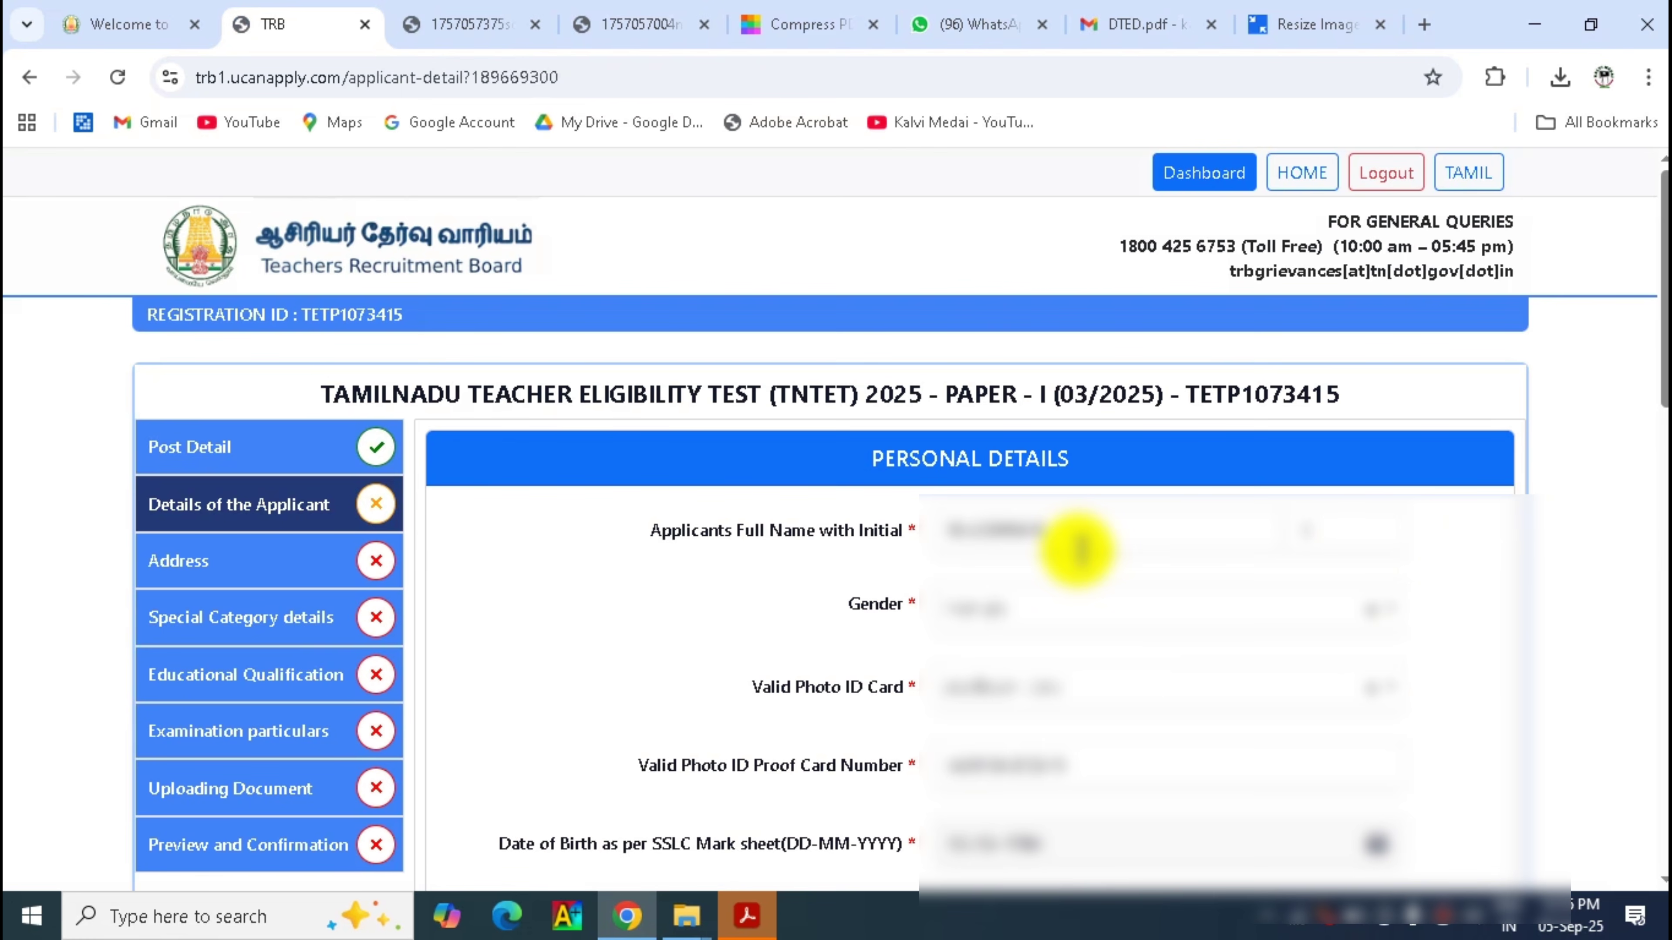
Certify the uploaded document details and proceed to the preview page
{"action": "scroll", "coordinate": [1656, 487], "scroll_direction": "down", "scroll_amount": 15}
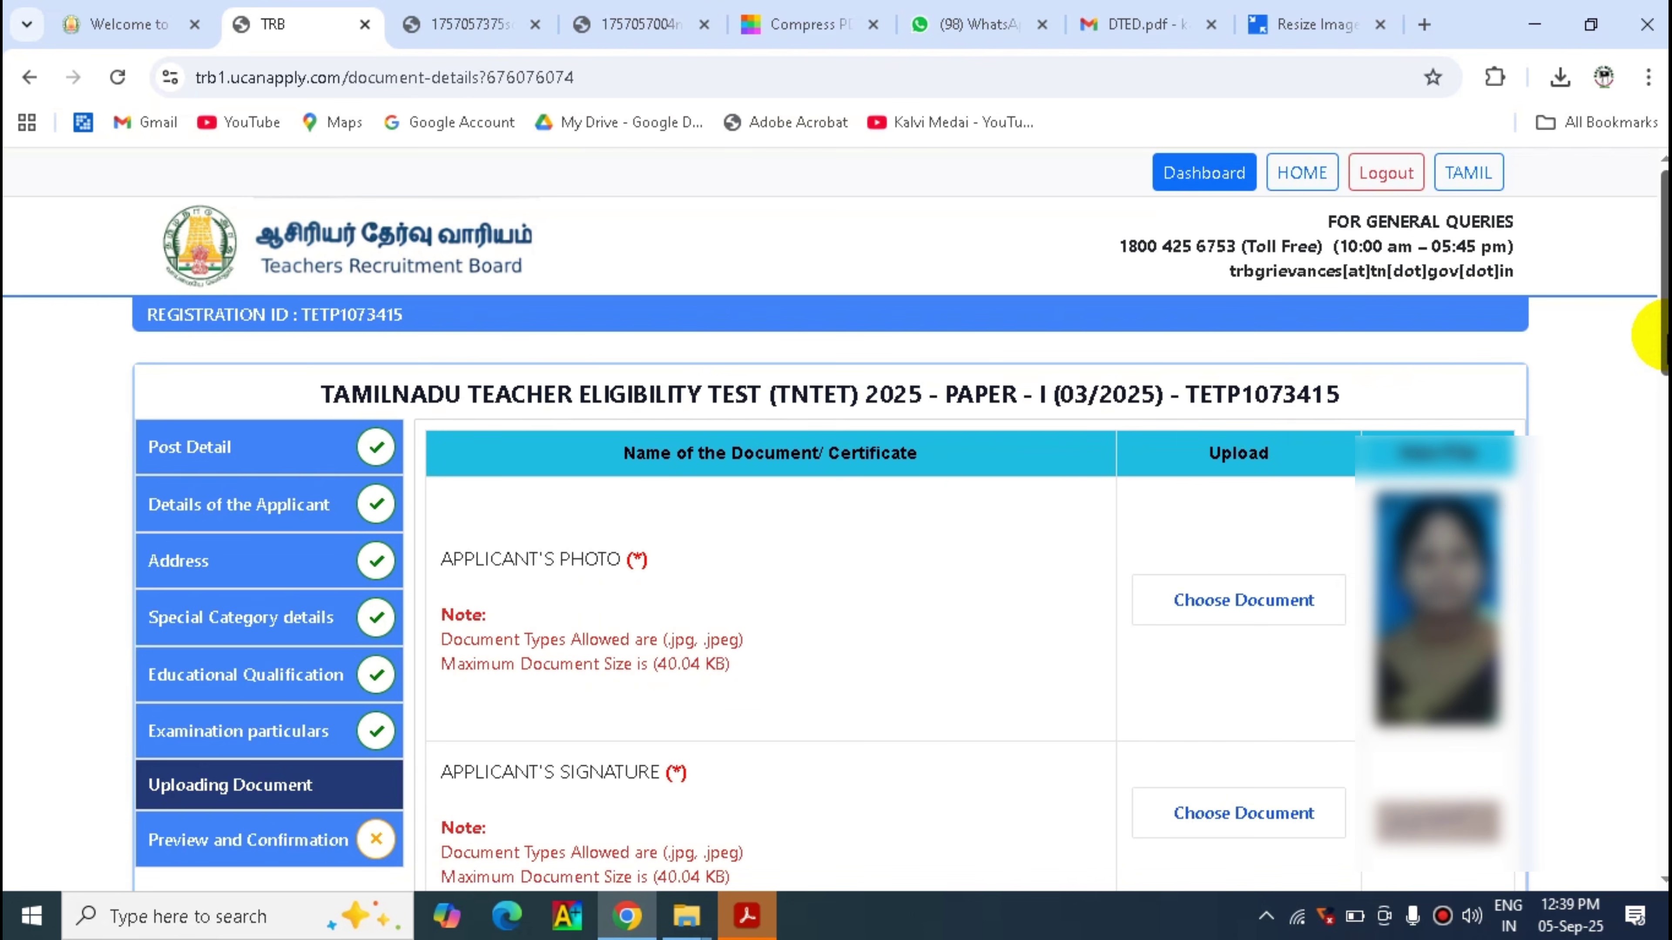
{"action": "left_click_drag", "start_coordinate": [1663, 339], "coordinate": [1663, 833]}
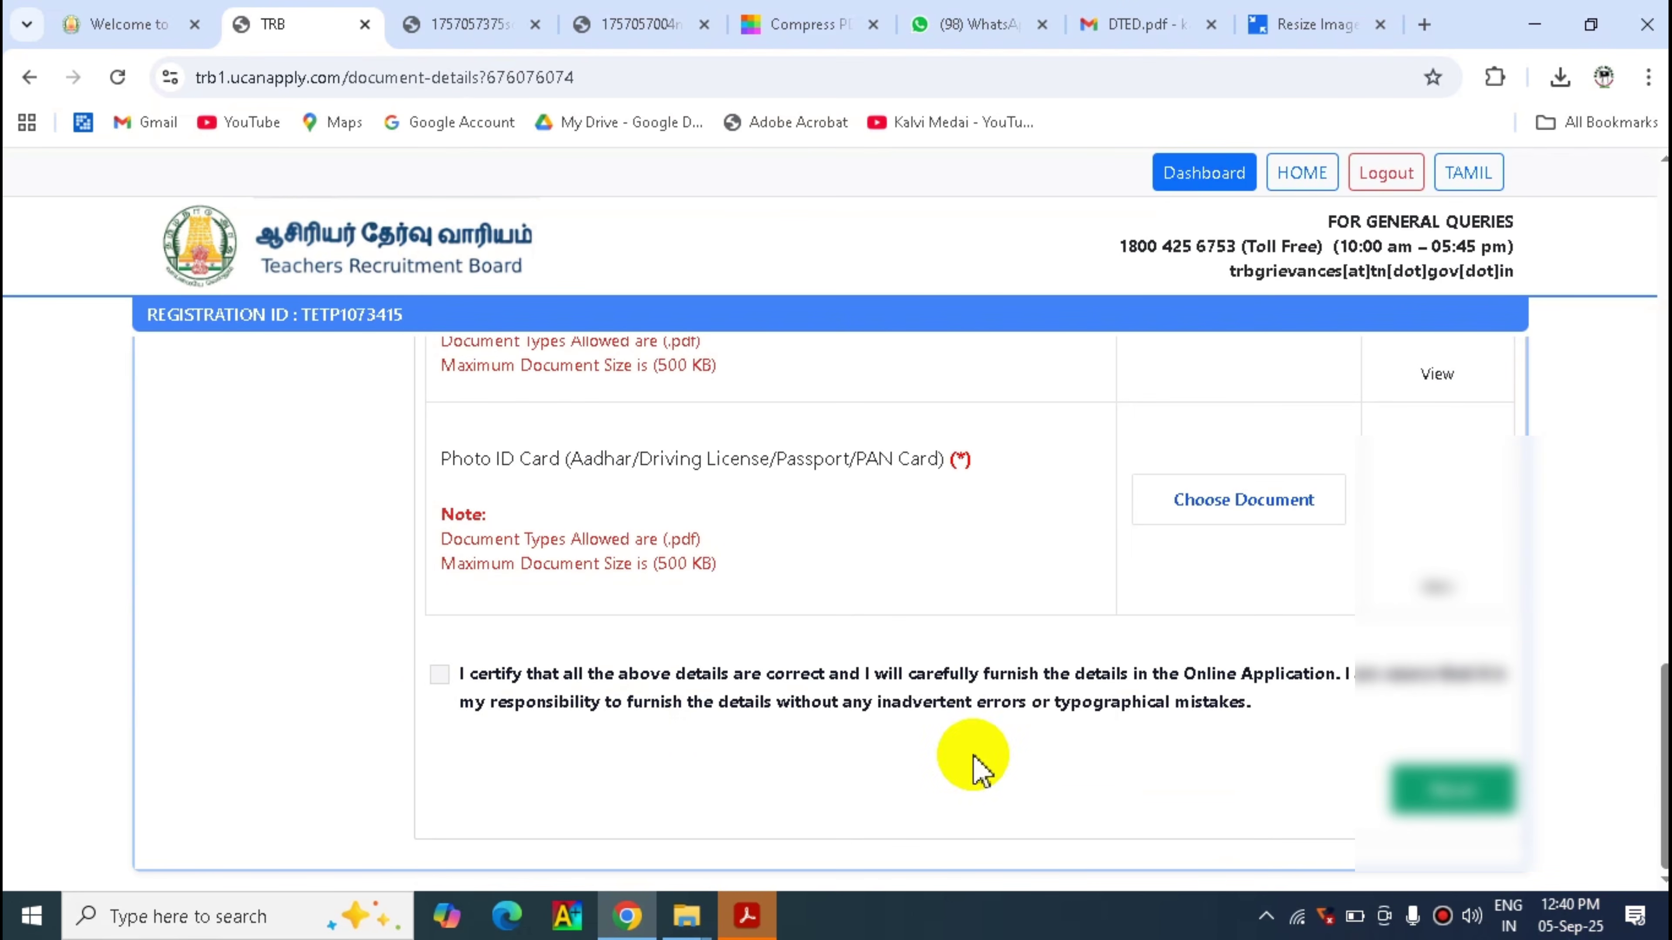
{"action": "left_click", "coordinate": [439, 675]}
{"action": "left_click", "coordinate": [1445, 797]}
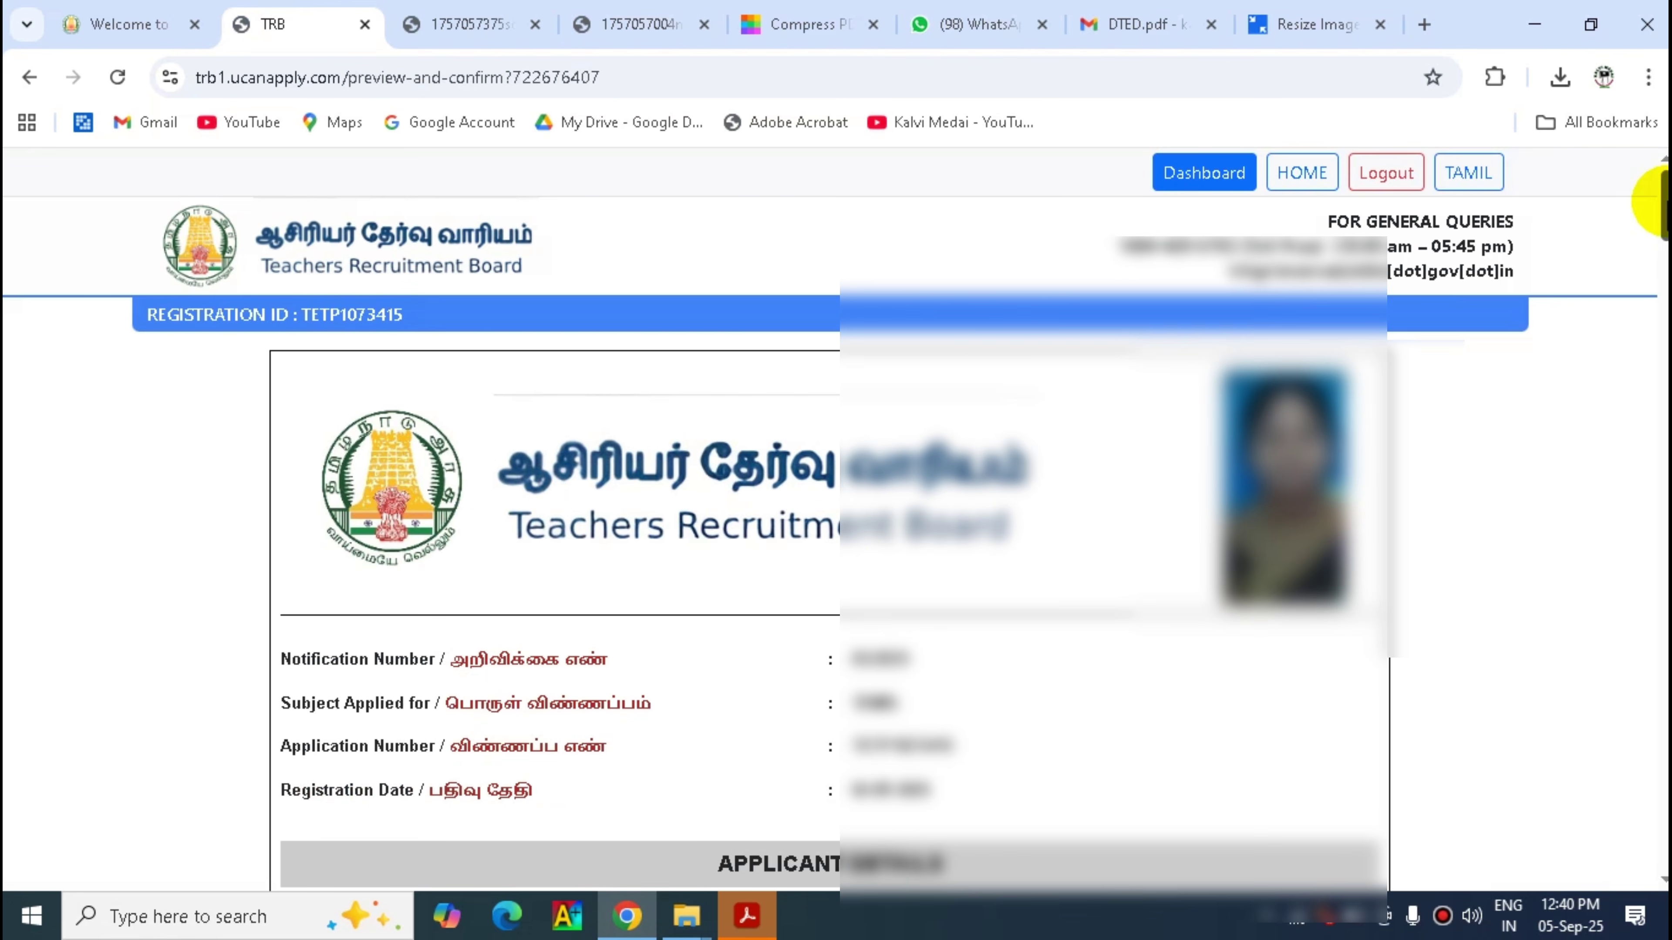
Tick declarations 1, 2, 5, 6 and 7 on the preview page
{"action": "left_click_drag", "start_coordinate": [1665, 205], "coordinate": [1665, 720]}
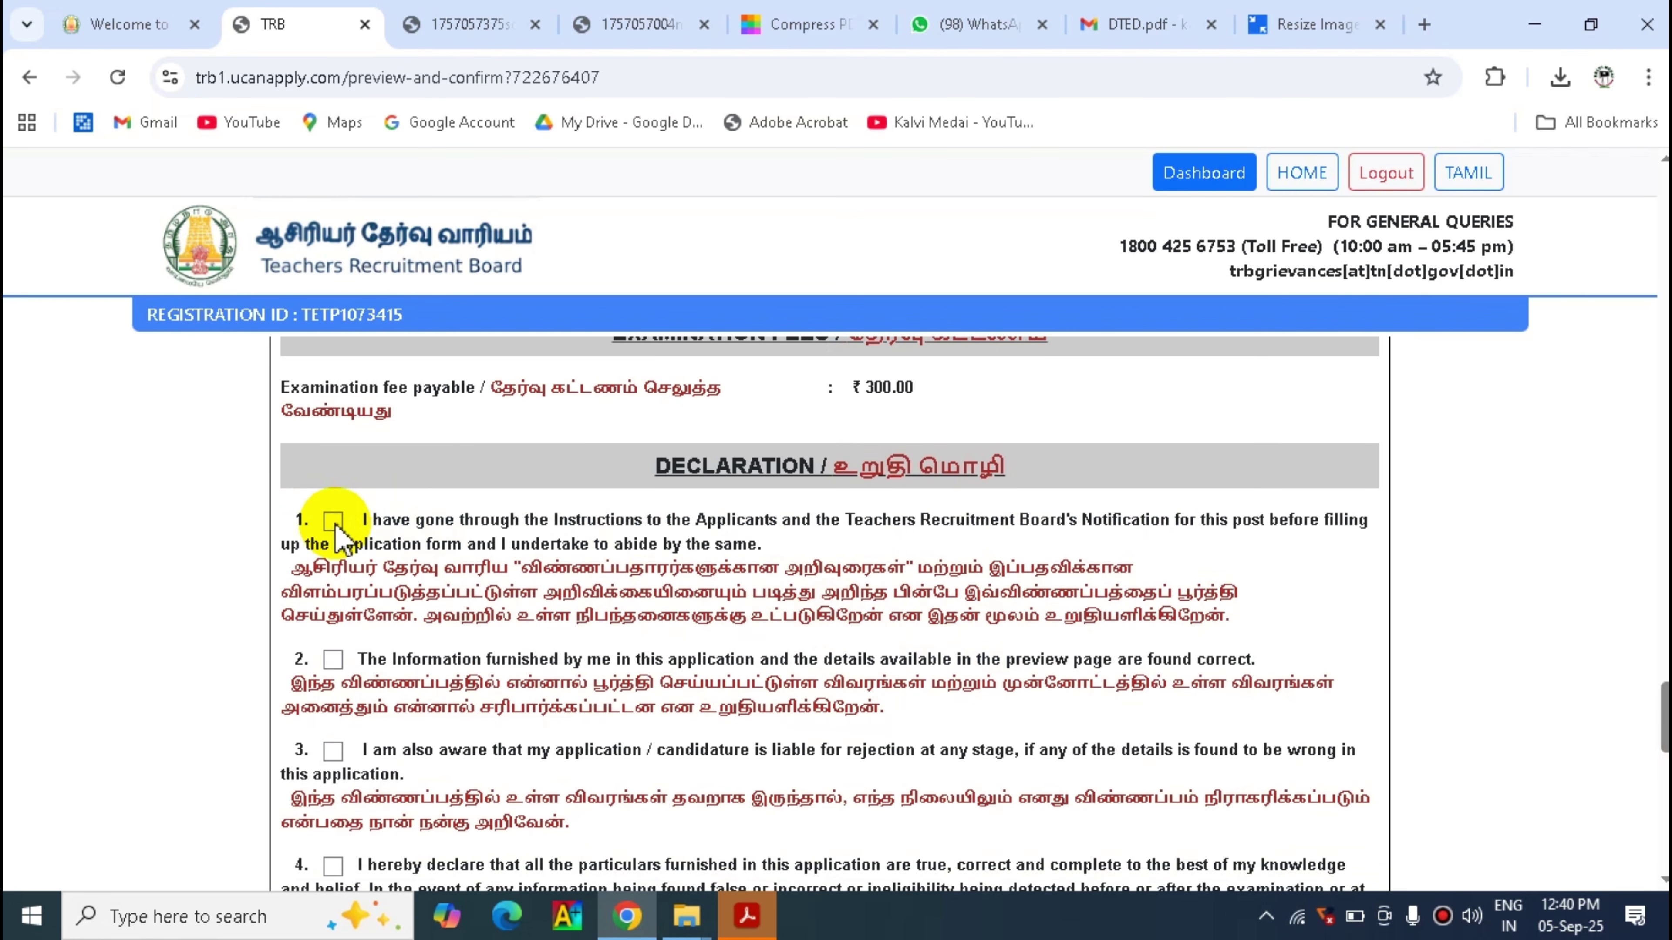
{"action": "left_click", "coordinate": [334, 522]}
{"action": "left_click", "coordinate": [333, 659]}
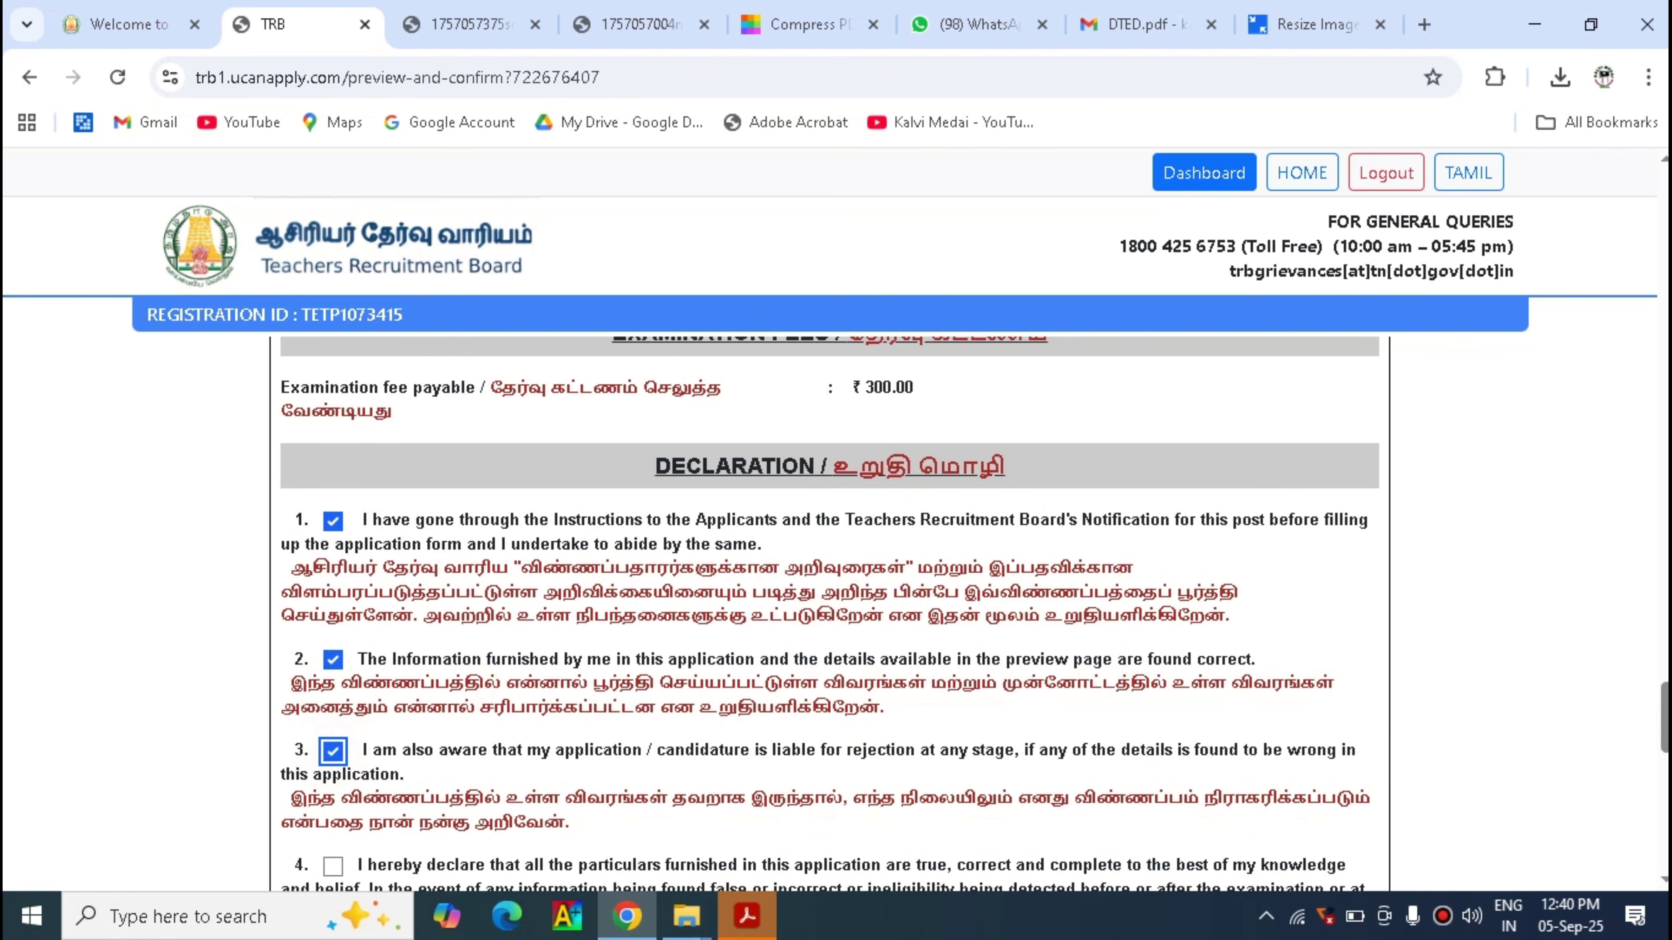
{"action": "scroll", "coordinate": [500, 573], "scroll_direction": "down", "scroll_amount": 5}
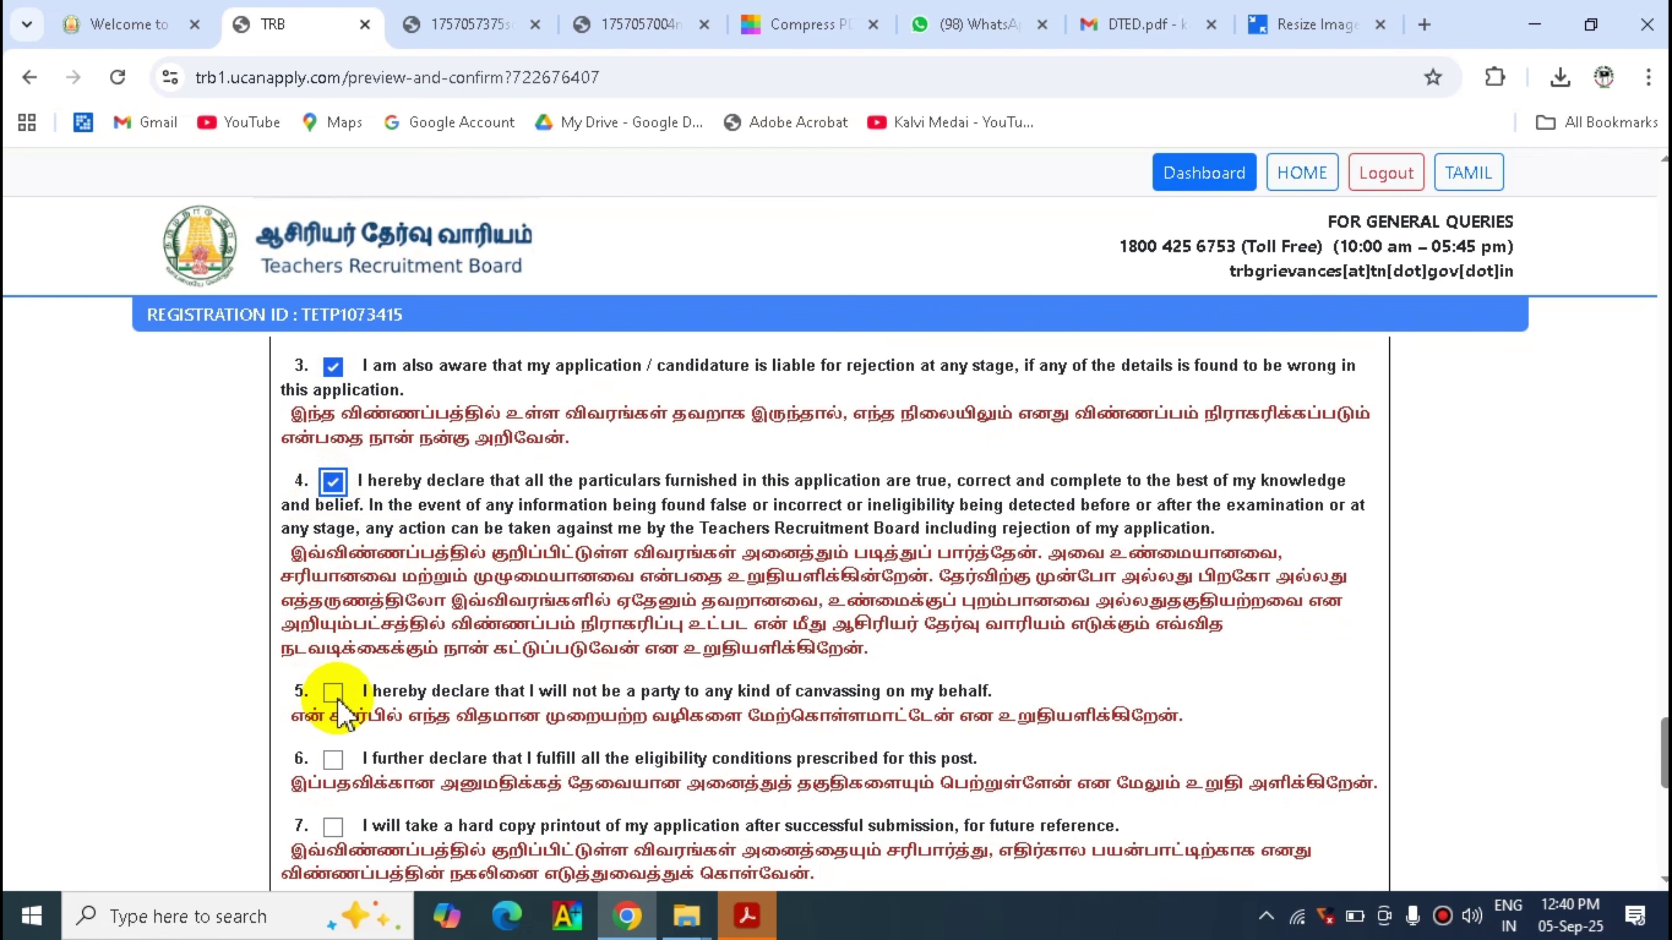
{"action": "left_click", "coordinate": [333, 692]}
{"action": "left_click", "coordinate": [333, 760]}
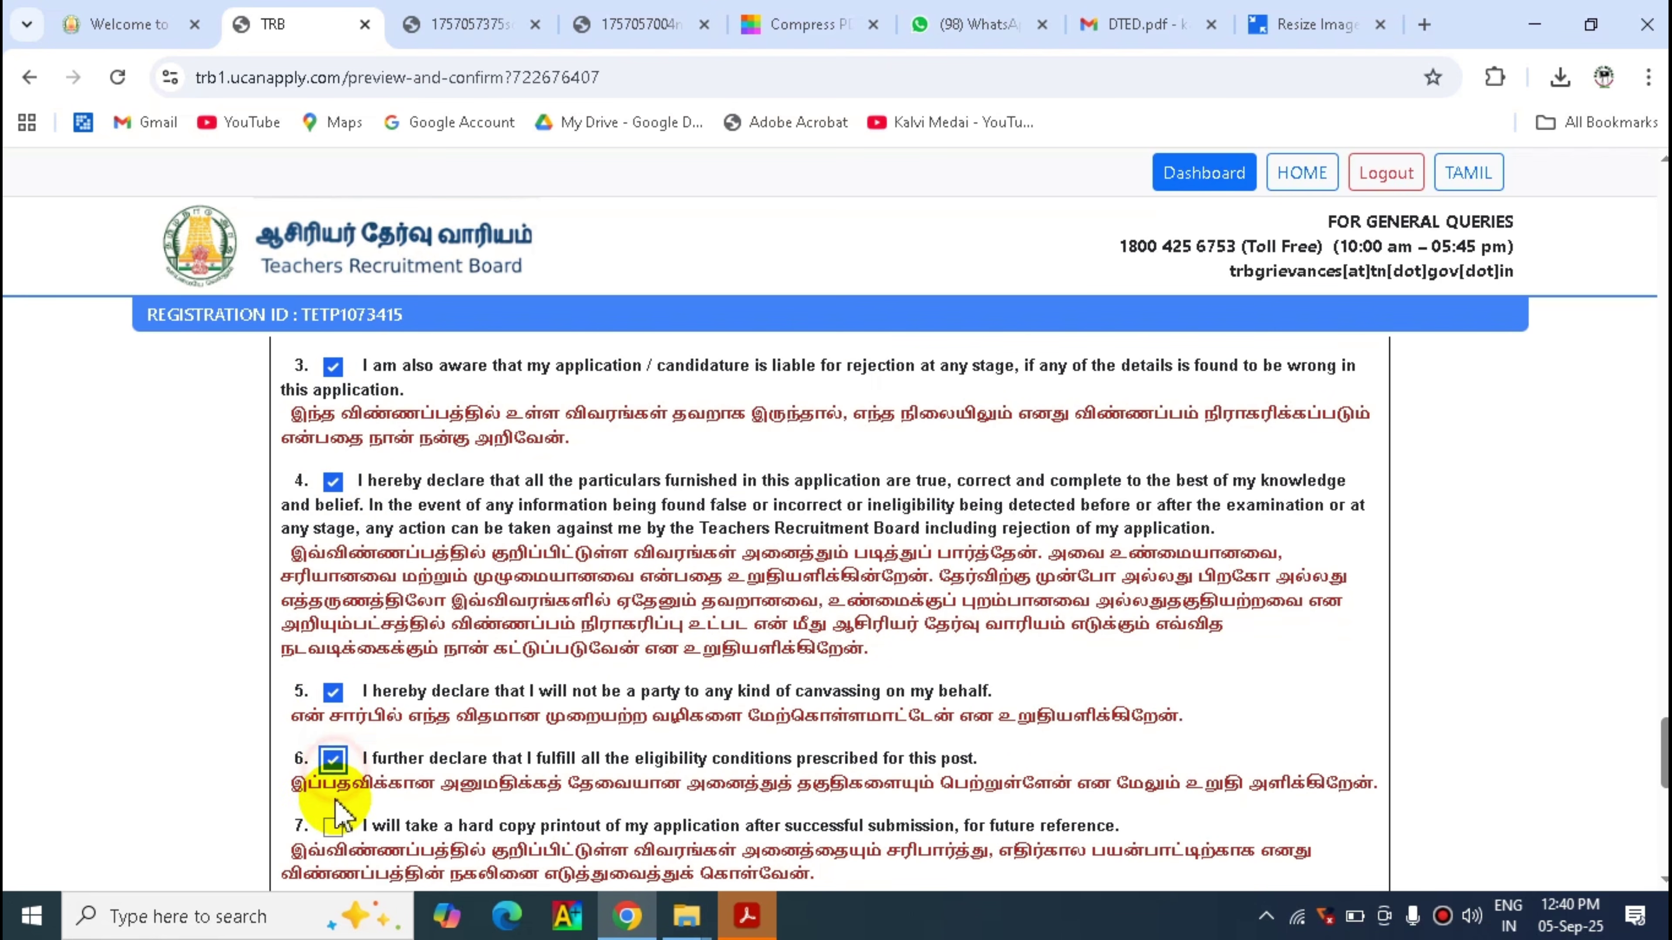
{"action": "left_click", "coordinate": [333, 827]}
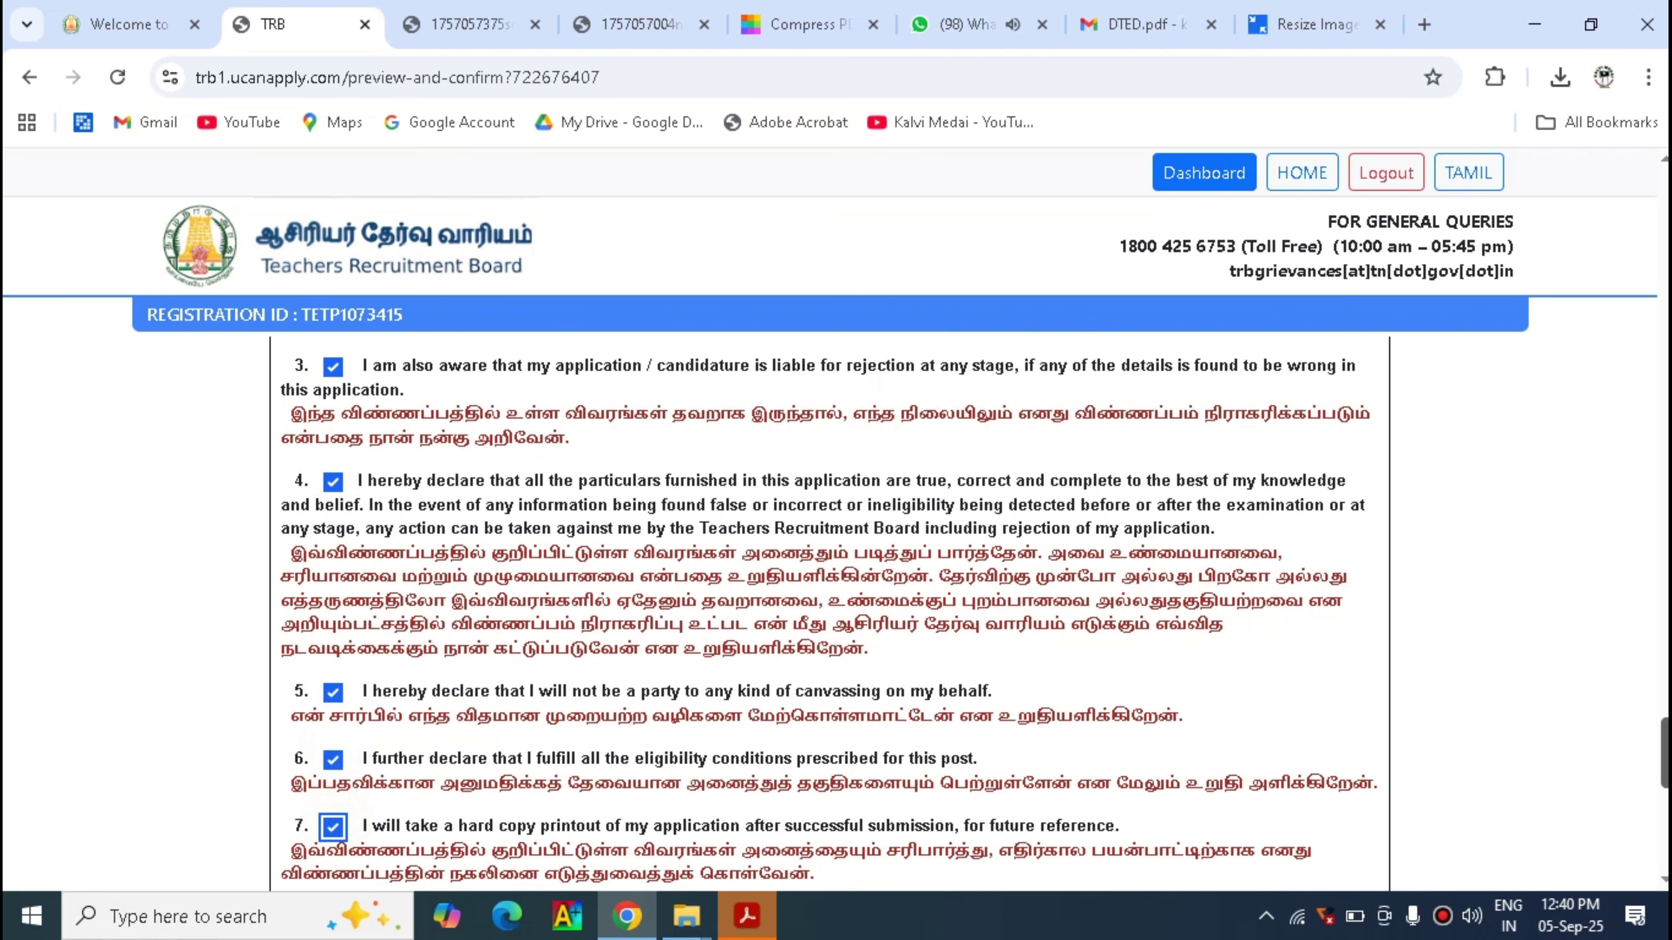
Tick declarations 8 to 11, then tick I CONFIRM THE ABOVE
{"action": "scroll", "coordinate": [1642, 701], "scroll_direction": "down", "scroll_amount": 6}
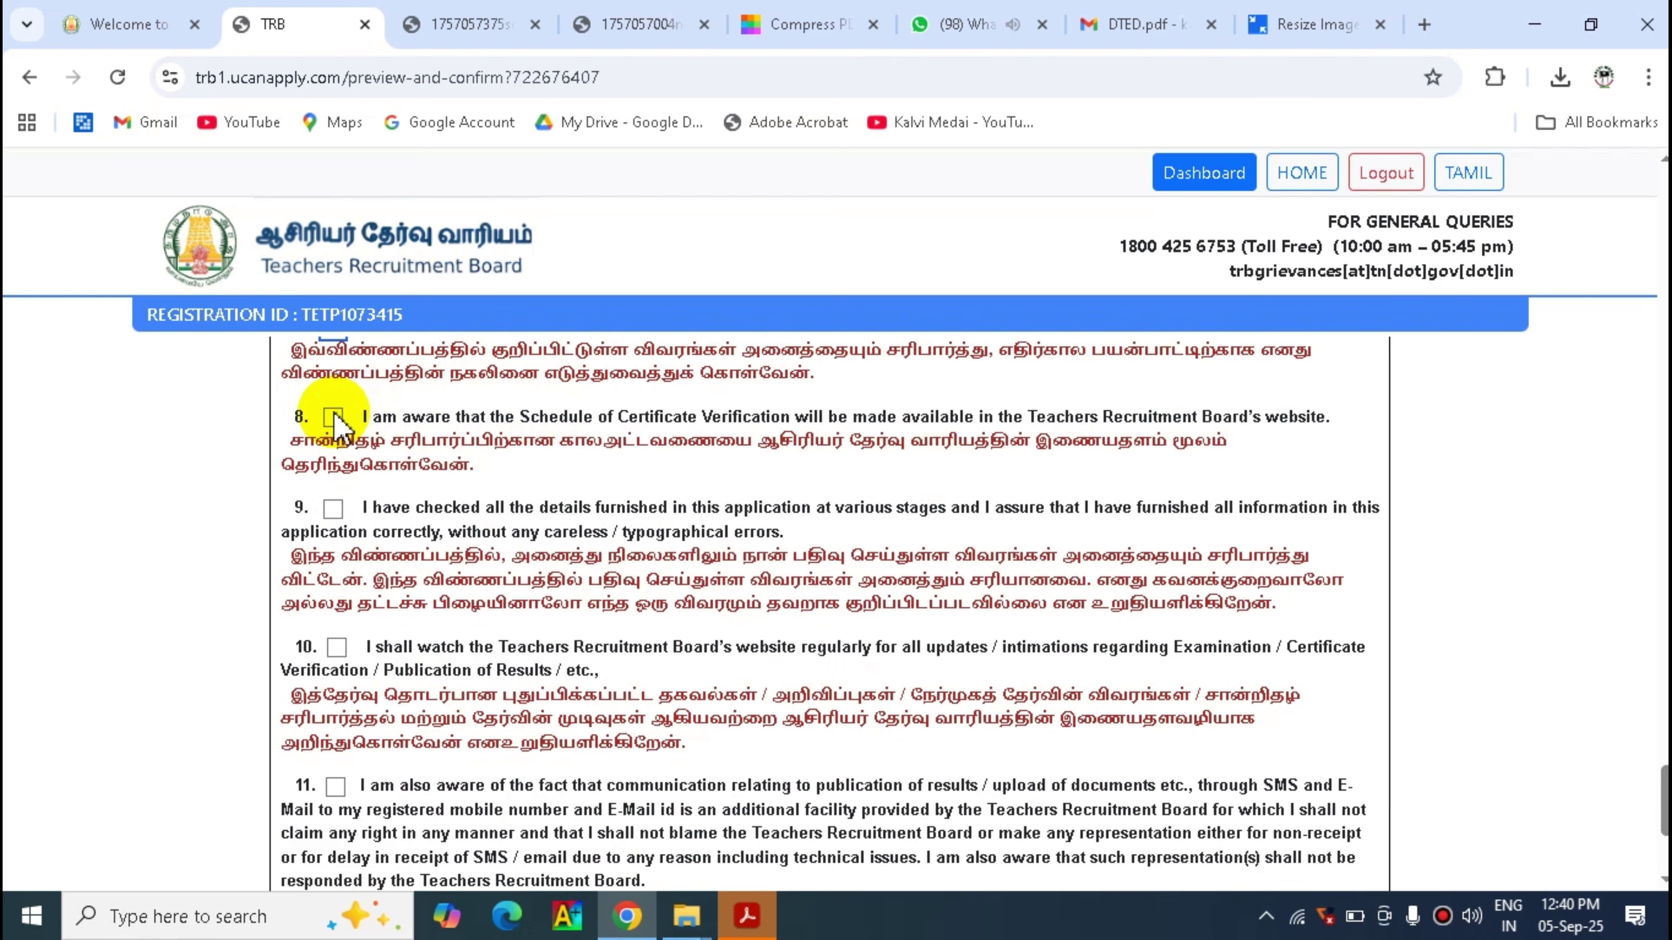
{"action": "left_click", "coordinate": [333, 416]}
{"action": "left_click", "coordinate": [333, 509]}
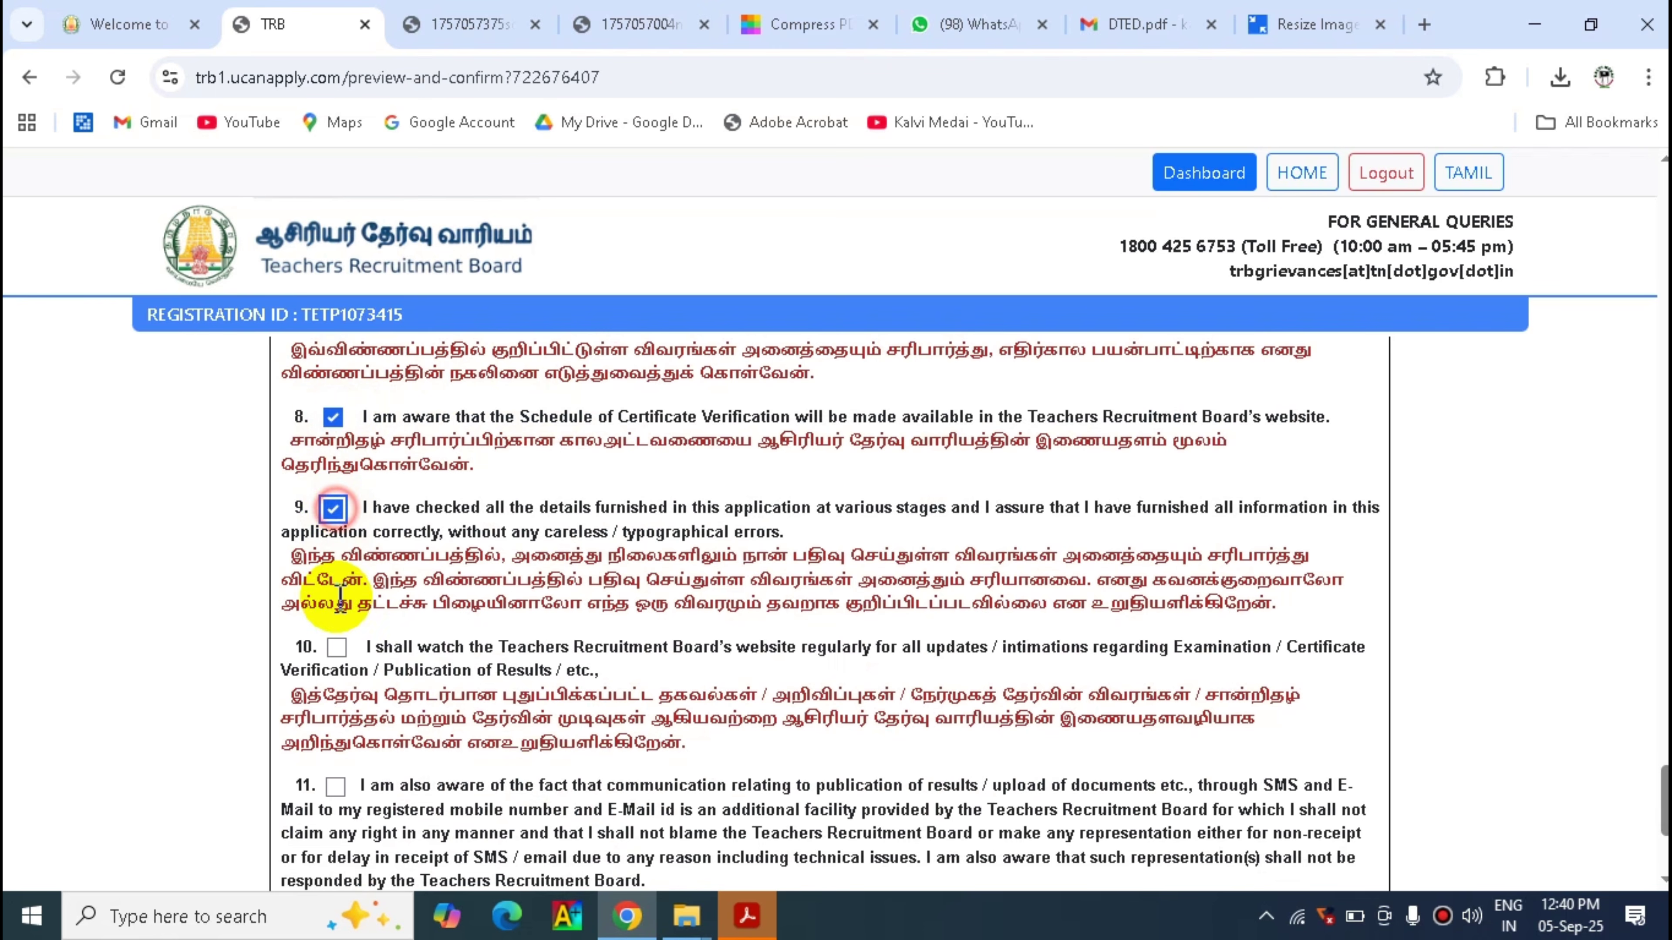
{"action": "left_click", "coordinate": [336, 647]}
{"action": "left_click", "coordinate": [336, 786]}
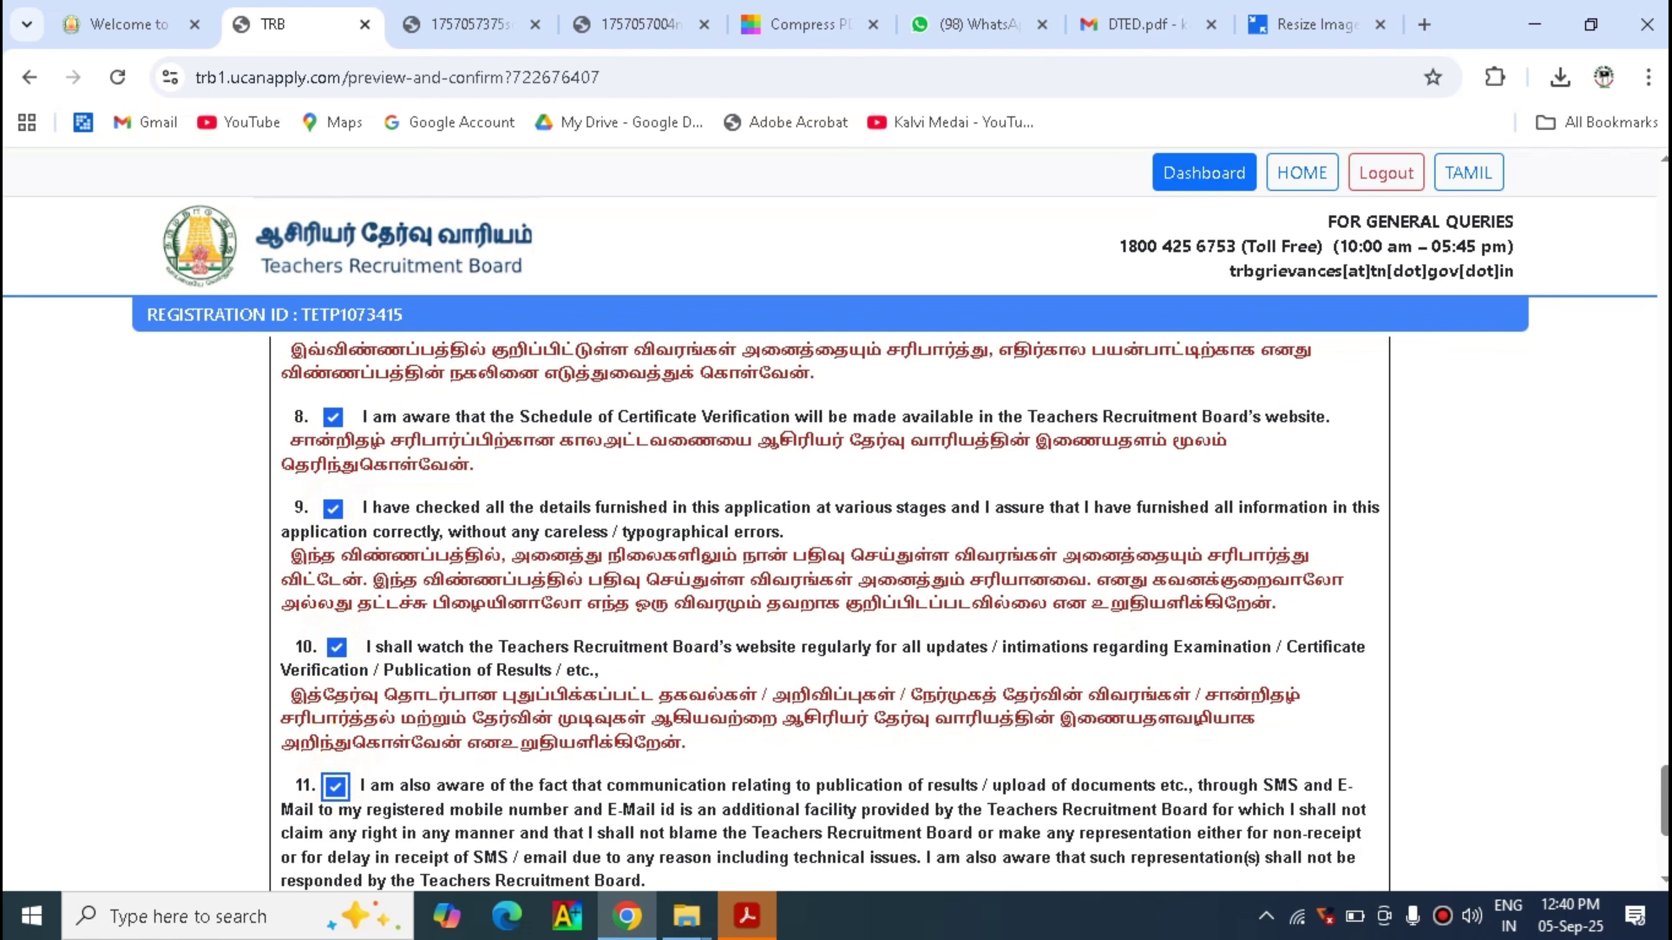
{"action": "scroll", "coordinate": [1663, 810], "scroll_direction": "down", "scroll_amount": 4}
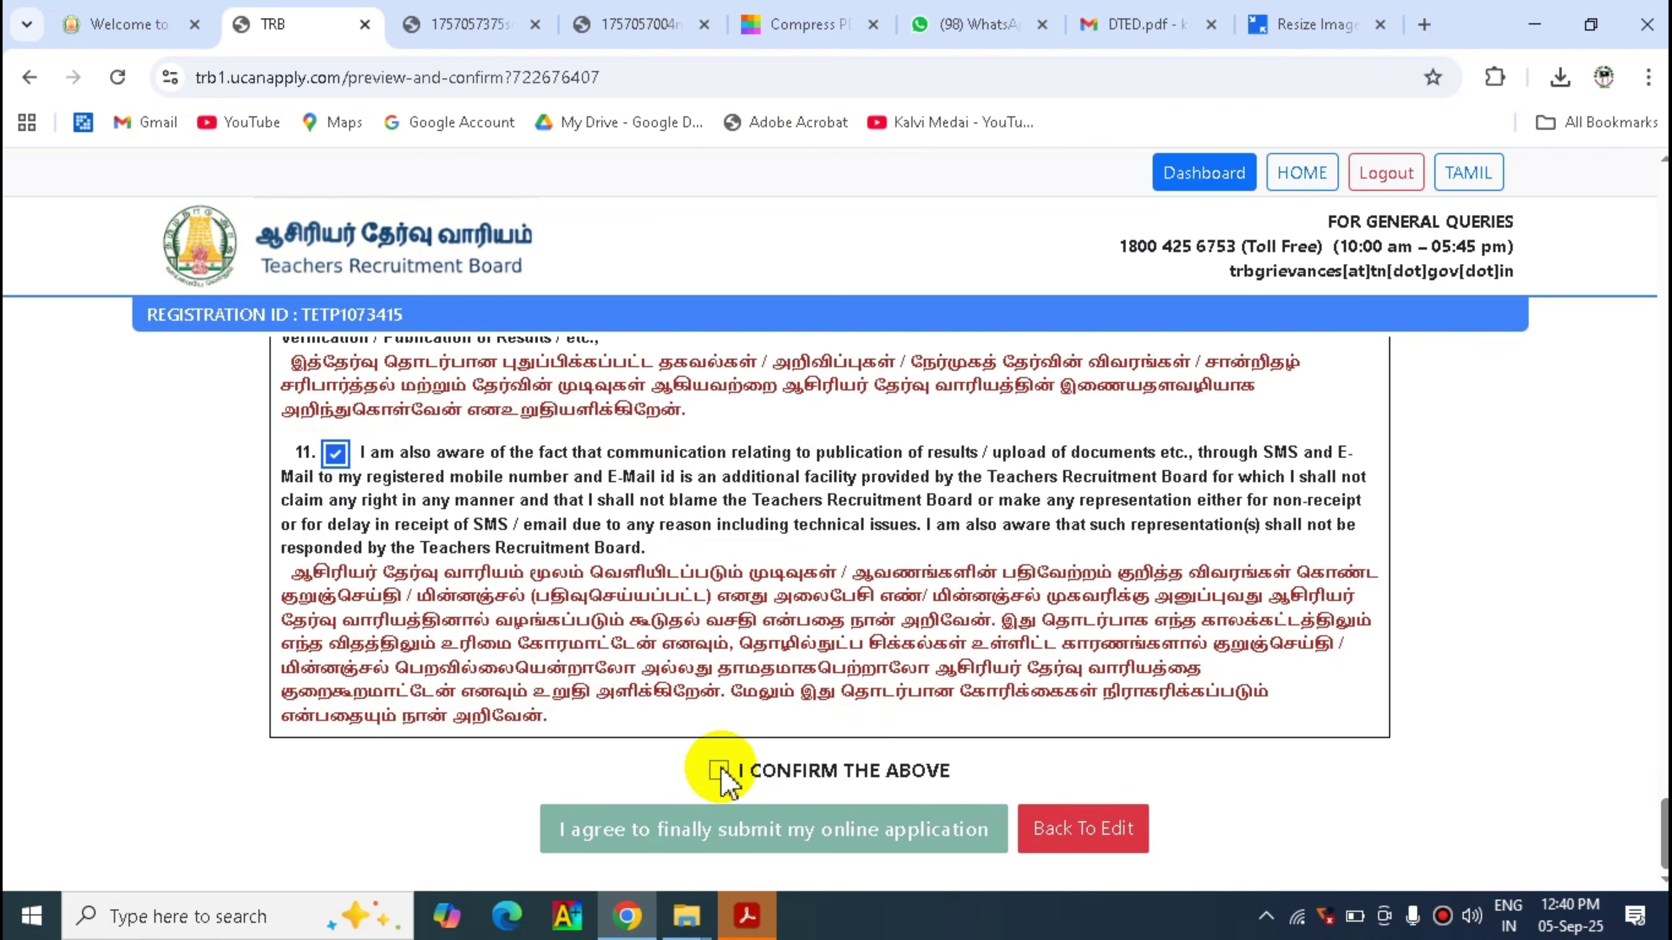
{"action": "left_click", "coordinate": [1541, 764]}
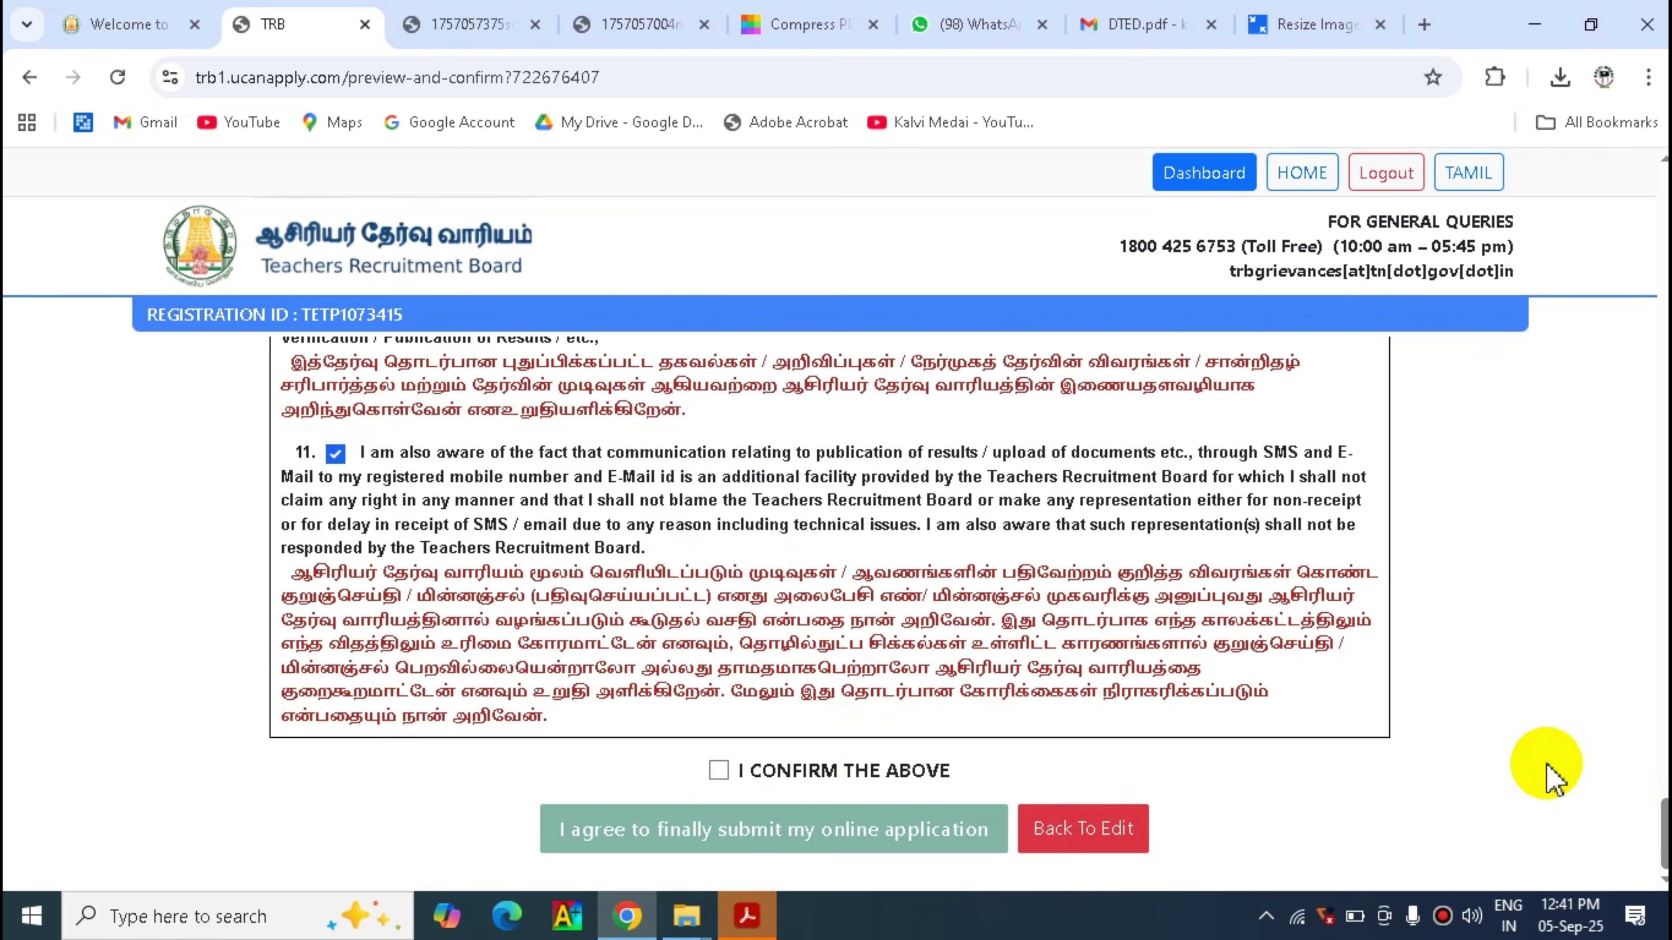
{"action": "left_click", "coordinate": [720, 772]}
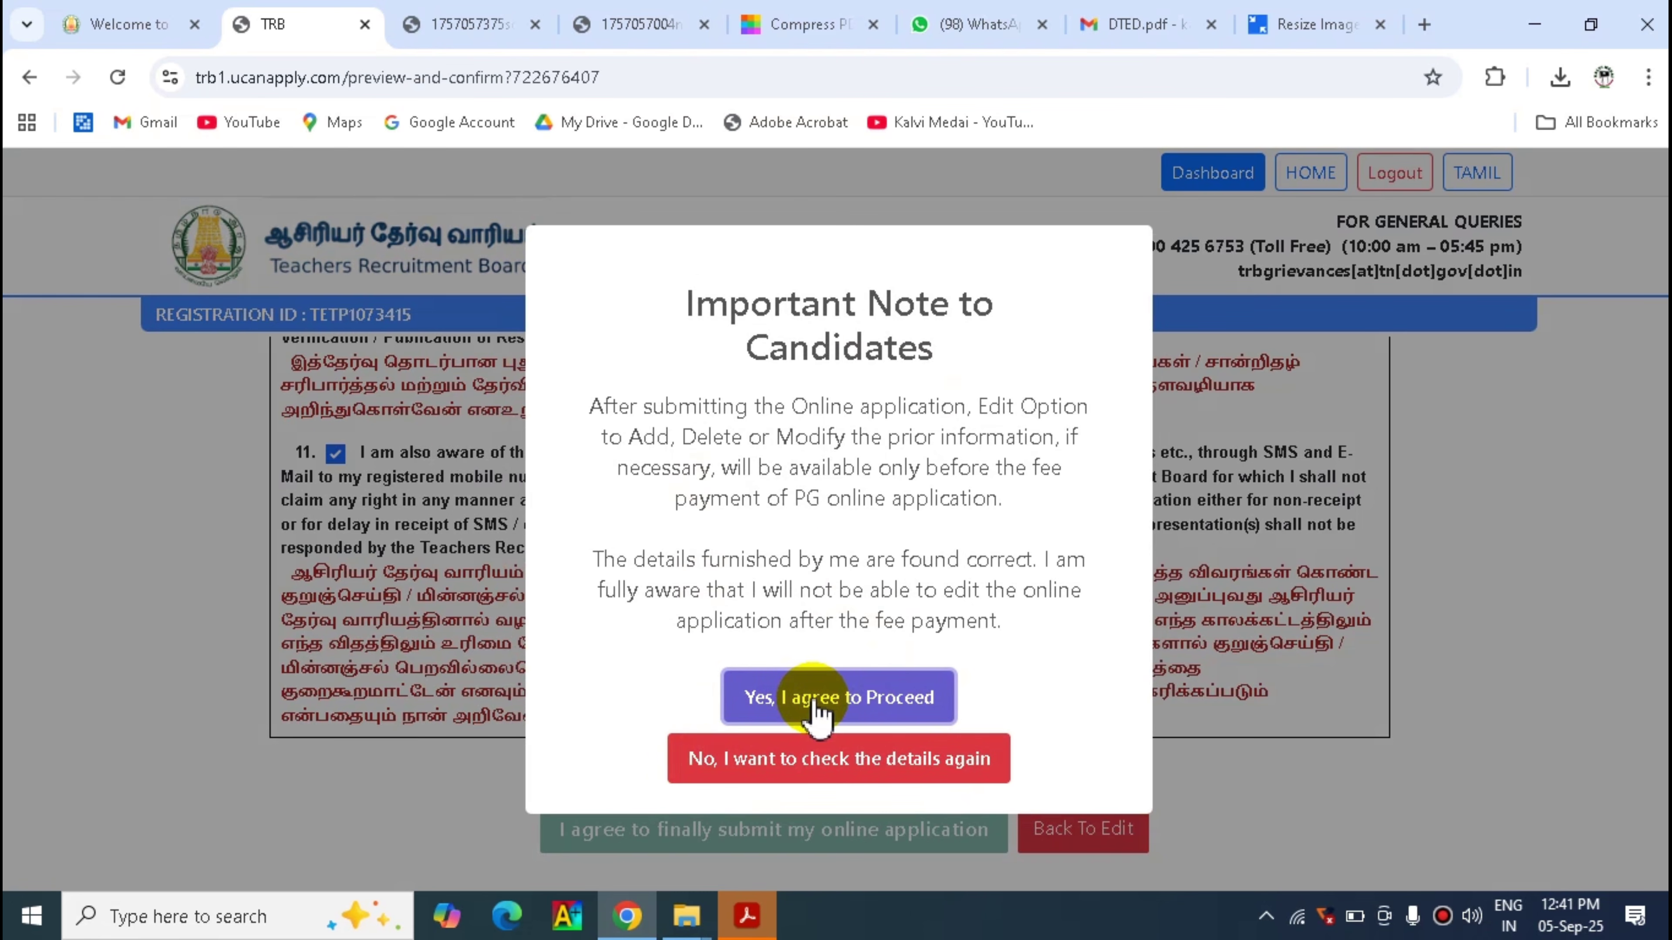
Agree to the first candidate note and the print-out note to finally submit the application
{"action": "left_click", "coordinate": [876, 709]}
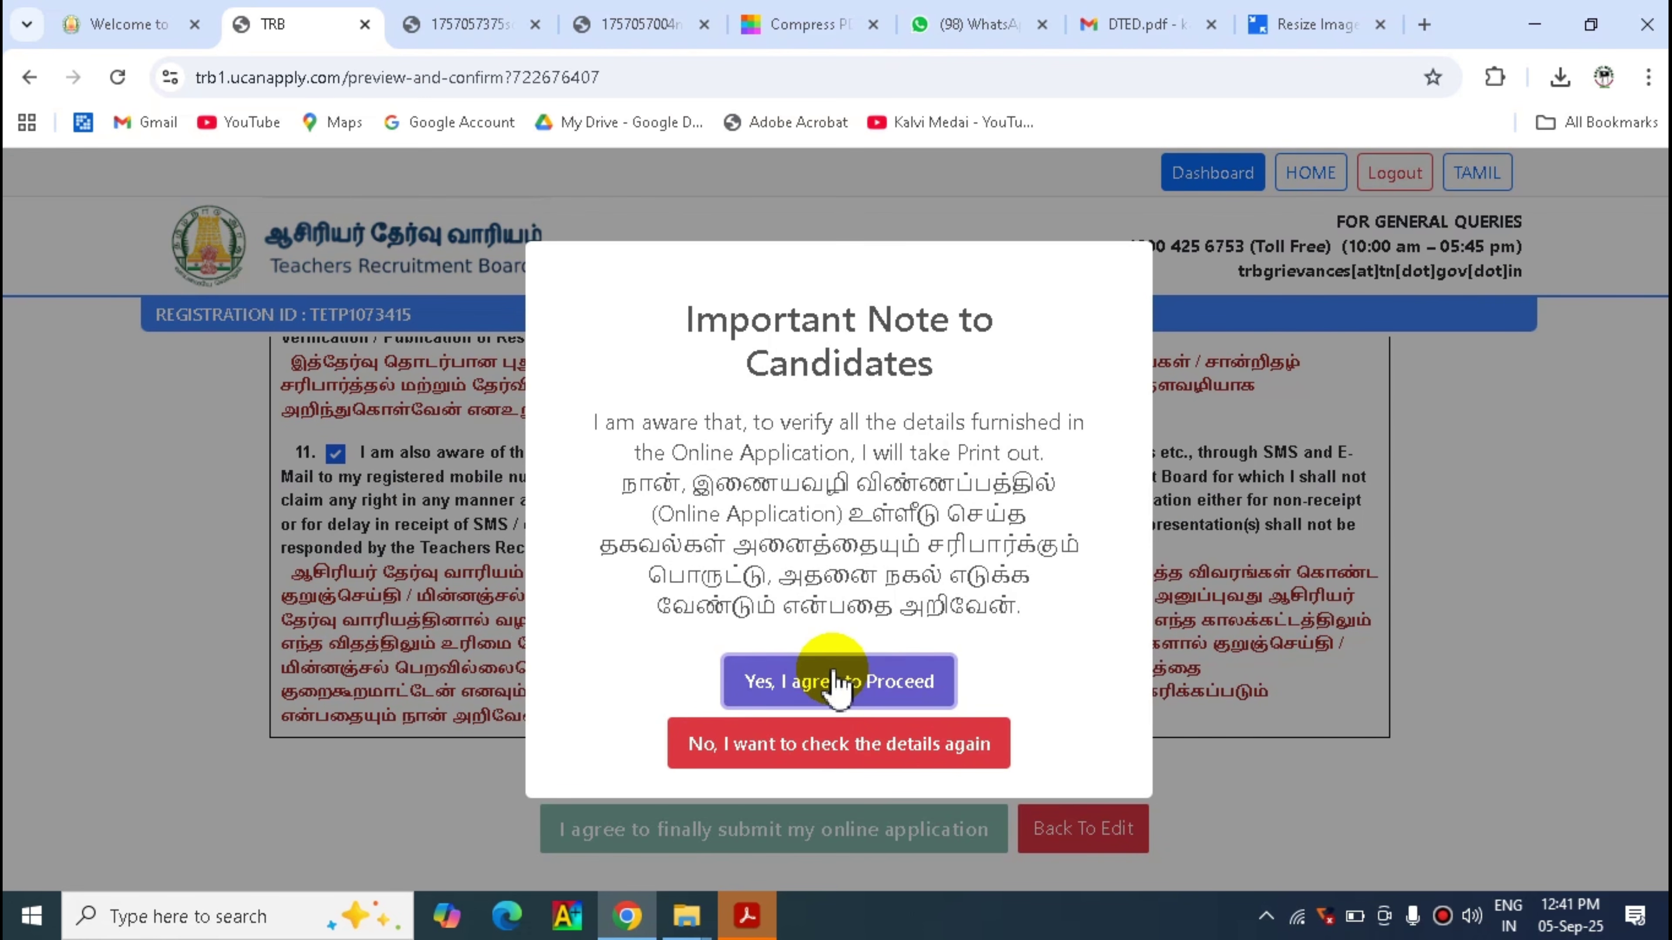
{"action": "left_click", "coordinate": [830, 685]}
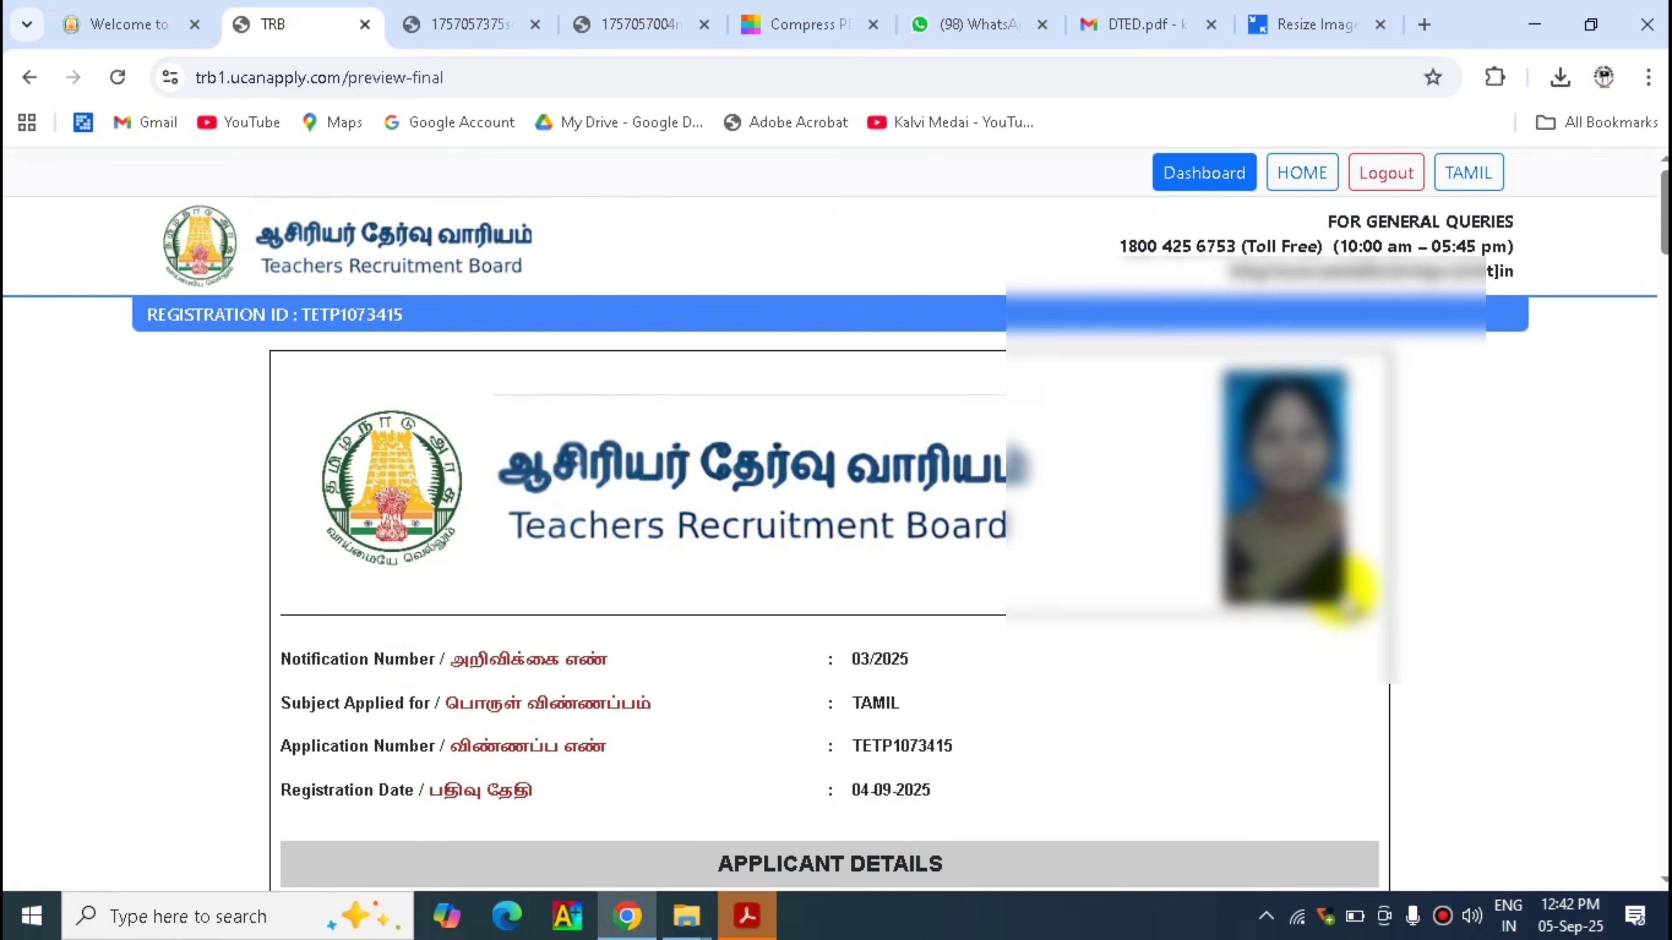
Tick the final declaration and I CONFIRM THE ABOVE, agree to both warnings, then accept the pre-payment declaration
{"action": "scroll", "coordinate": [829, 612], "scroll_direction": "down", "scroll_amount": 15}
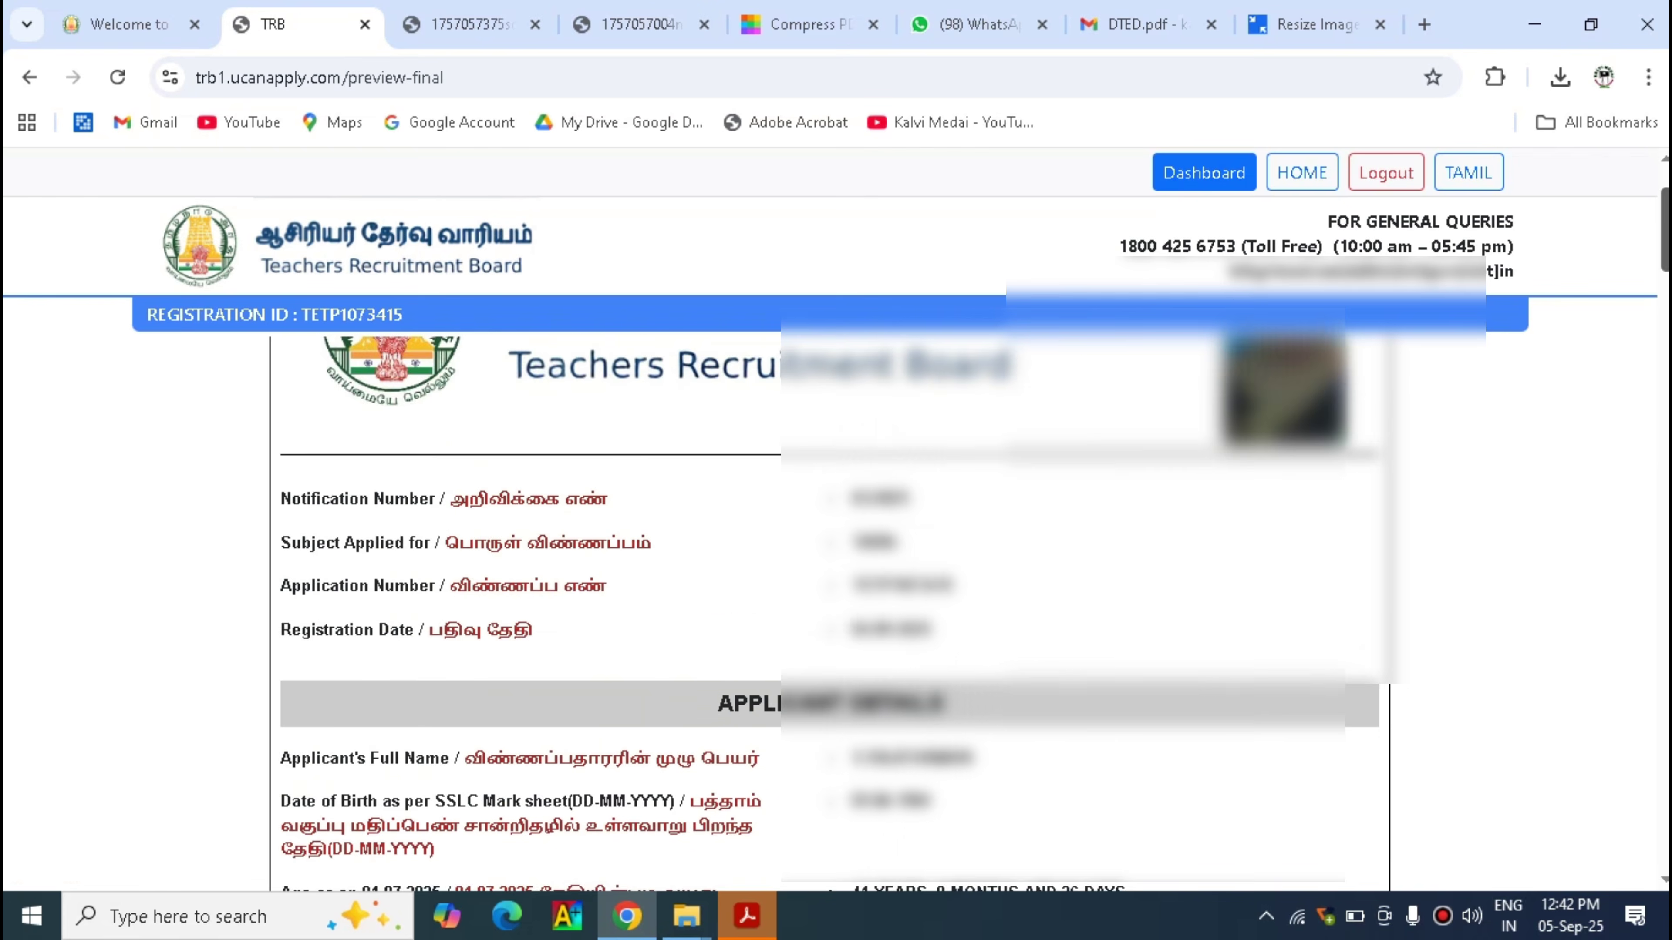
{"action": "scroll", "coordinate": [830, 612], "scroll_direction": "down", "scroll_amount": 15}
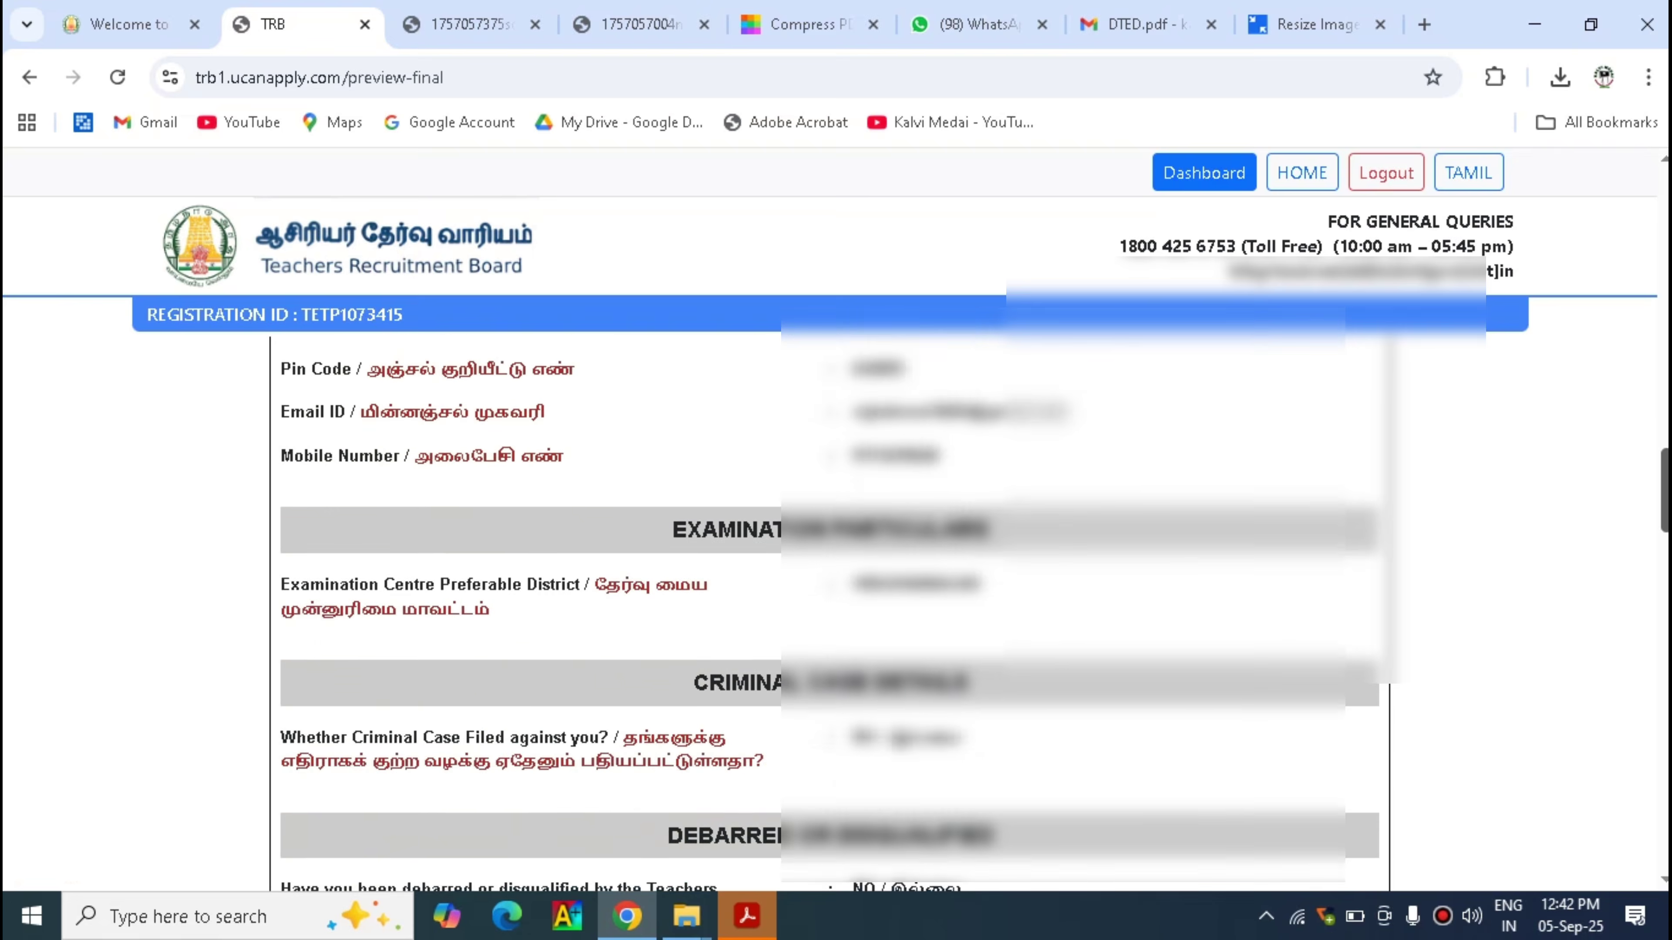
{"action": "scroll", "coordinate": [829, 612], "scroll_direction": "down", "scroll_amount": 20}
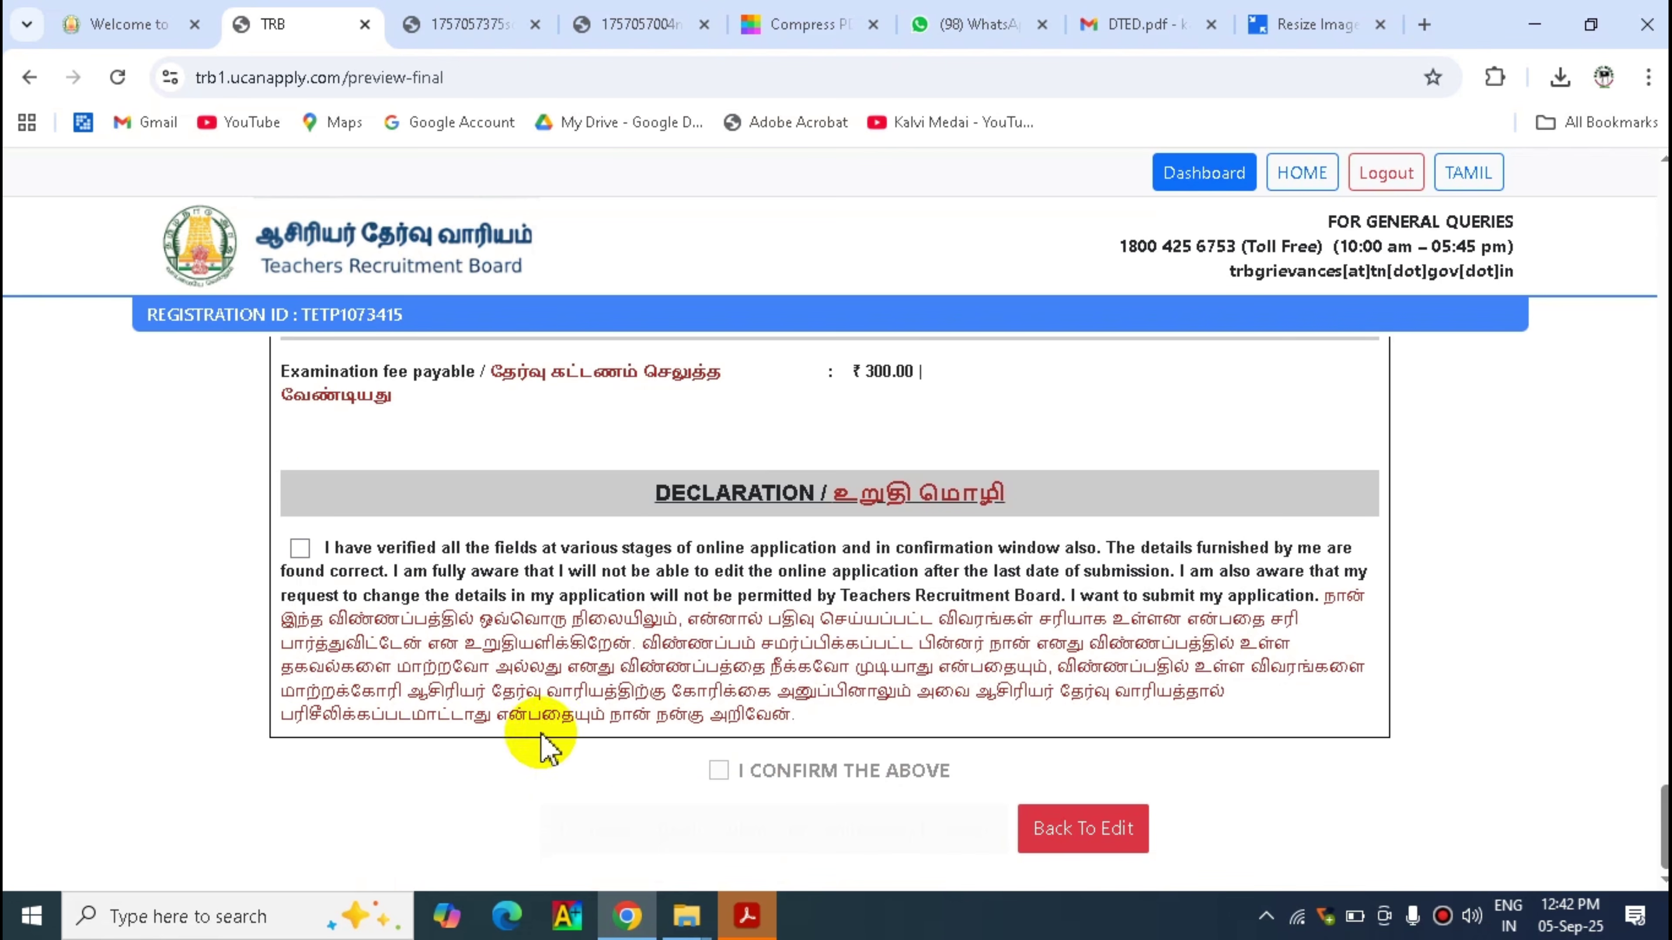
{"action": "left_click", "coordinate": [299, 547]}
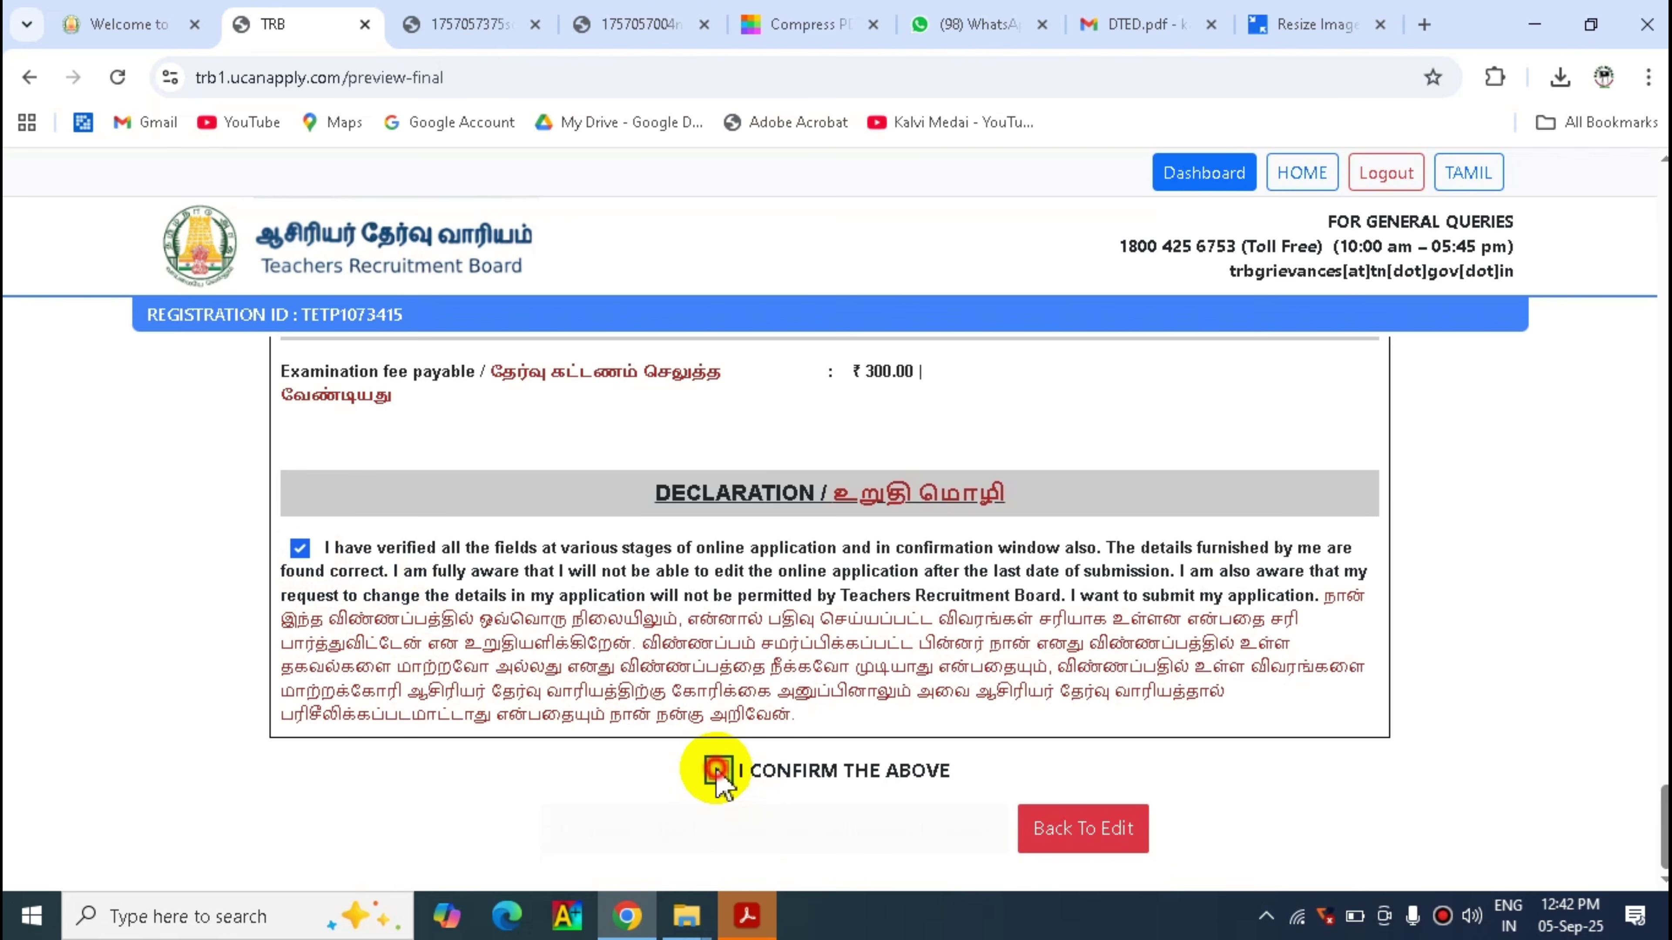
{"action": "left_click", "coordinate": [718, 770]}
{"action": "left_click", "coordinate": [826, 711]}
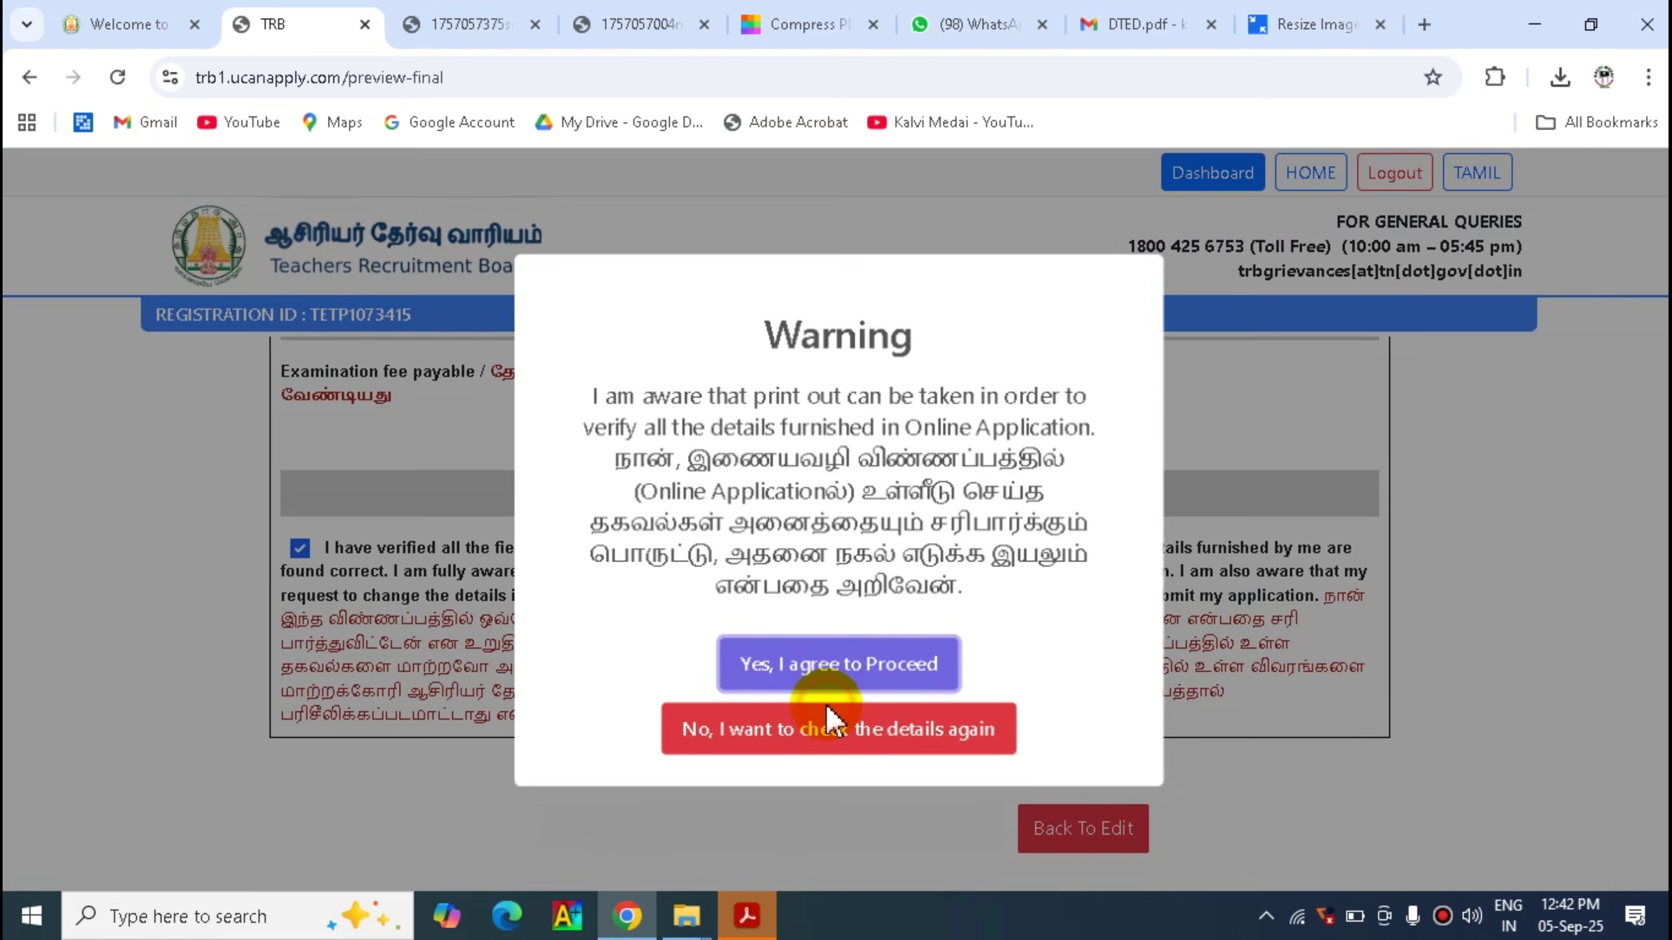
{"action": "left_click", "coordinate": [814, 675]}
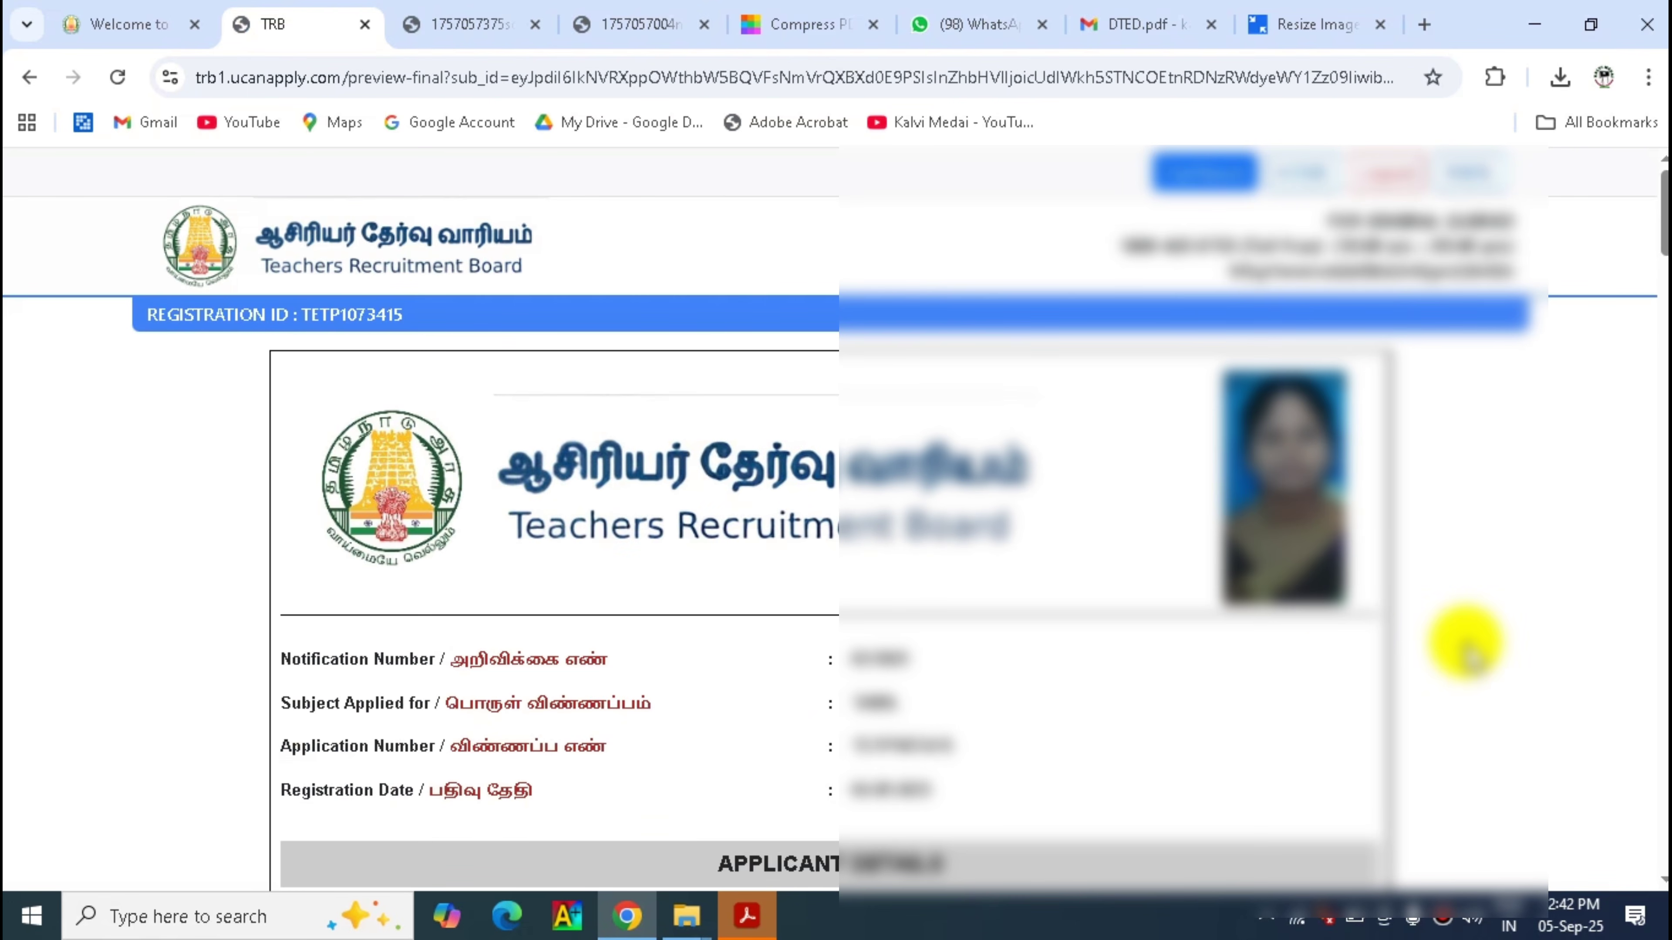
{"action": "scroll", "coordinate": [1586, 692], "scroll_direction": "down", "scroll_amount": 20}
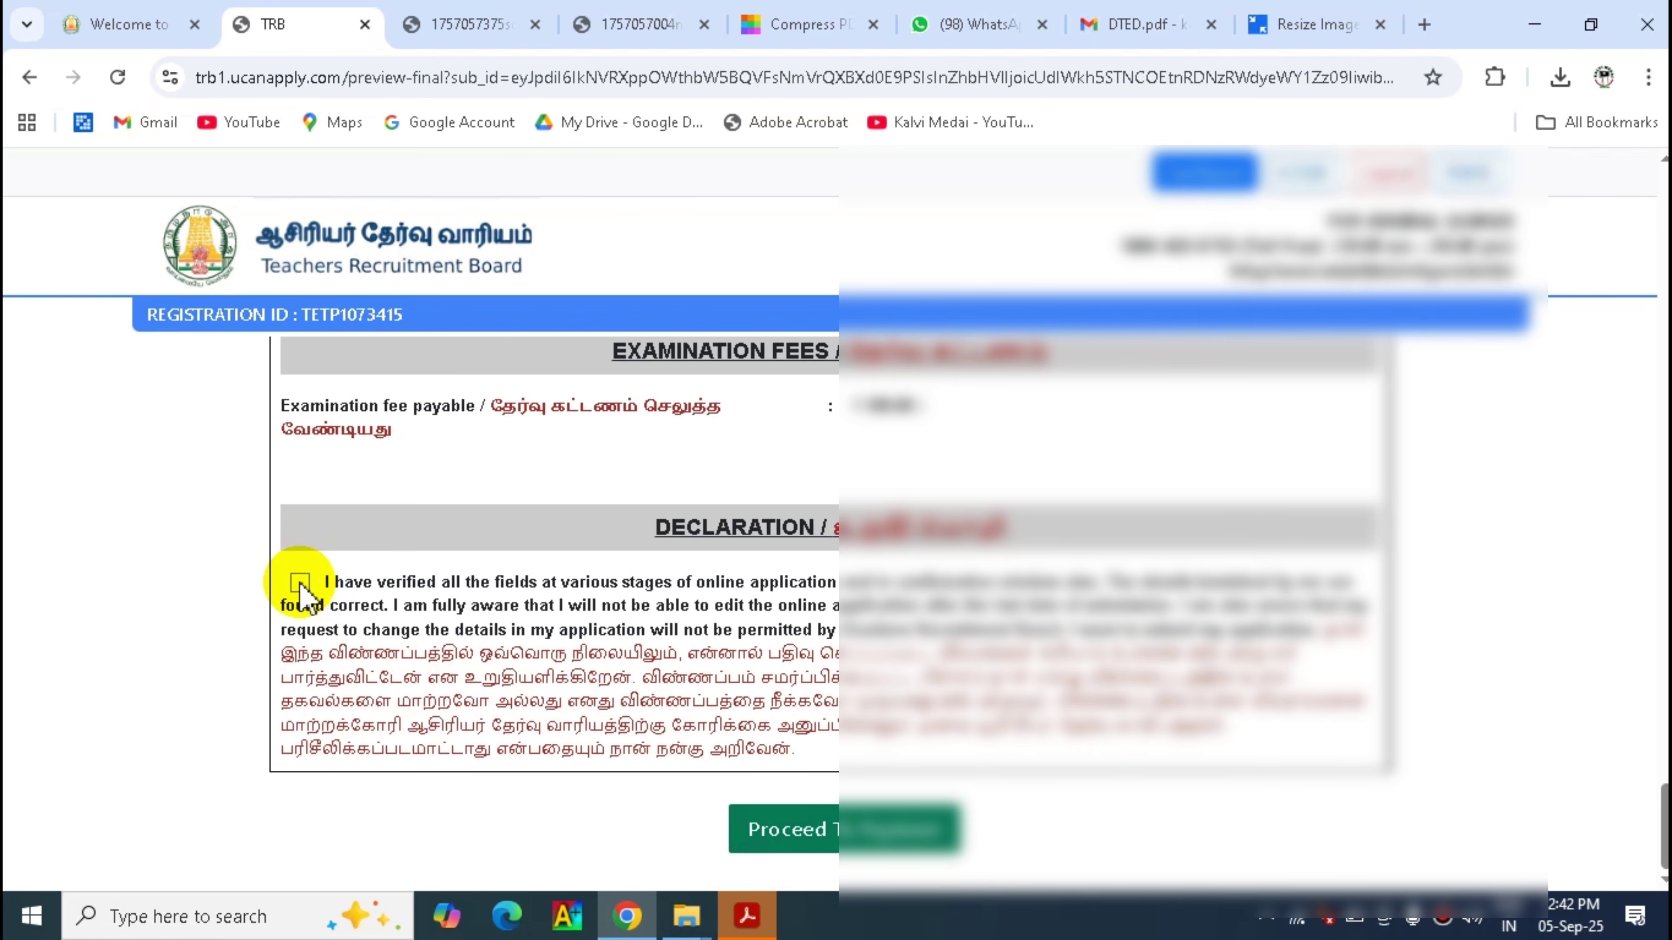
{"action": "left_click", "coordinate": [300, 583]}
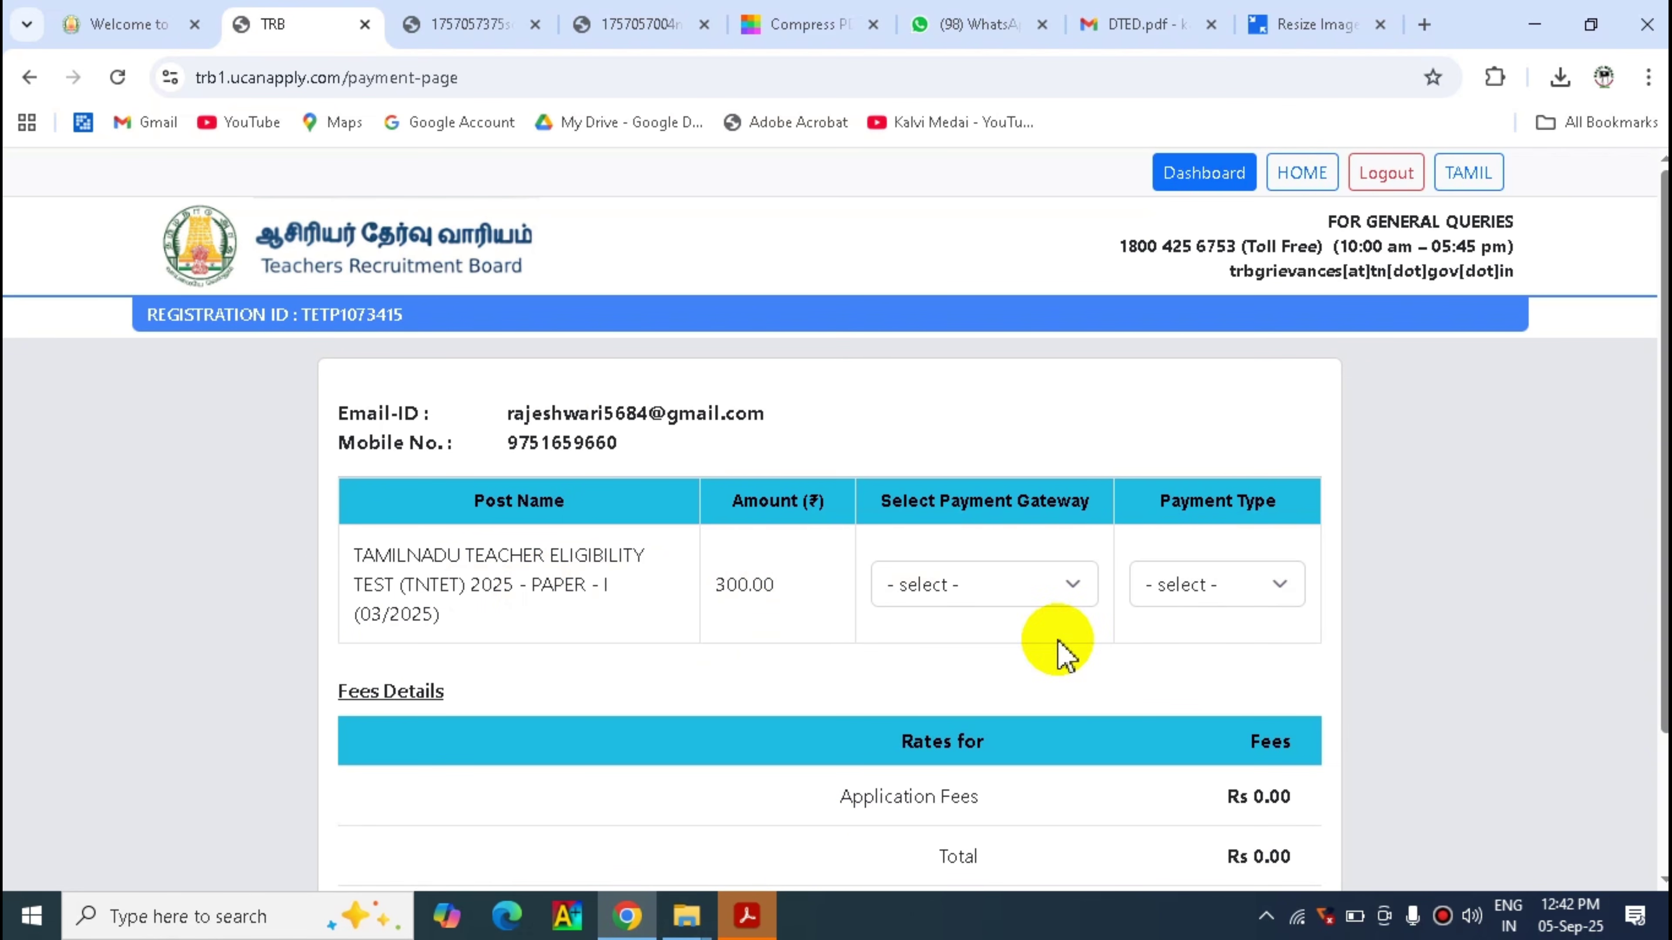
Choose PAYMENTGATEWAY as the payment gateway and ONLINE as the payment type
{"action": "left_click", "coordinate": [975, 593]}
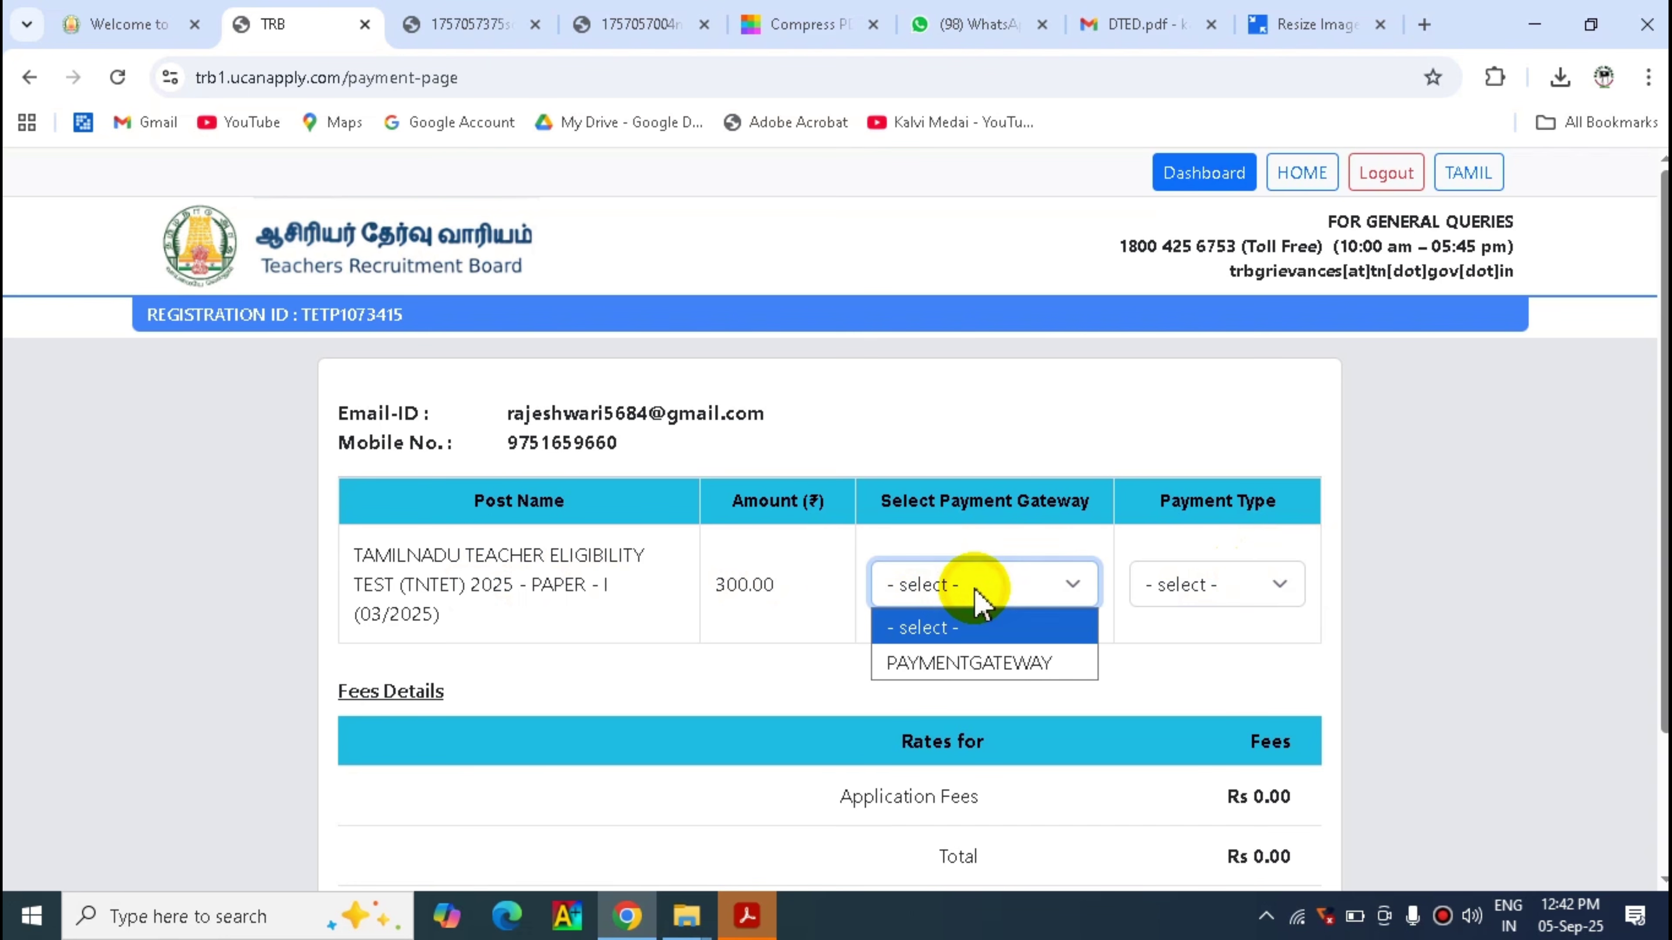
{"action": "left_click", "coordinate": [978, 666]}
{"action": "left_click", "coordinate": [1199, 586]}
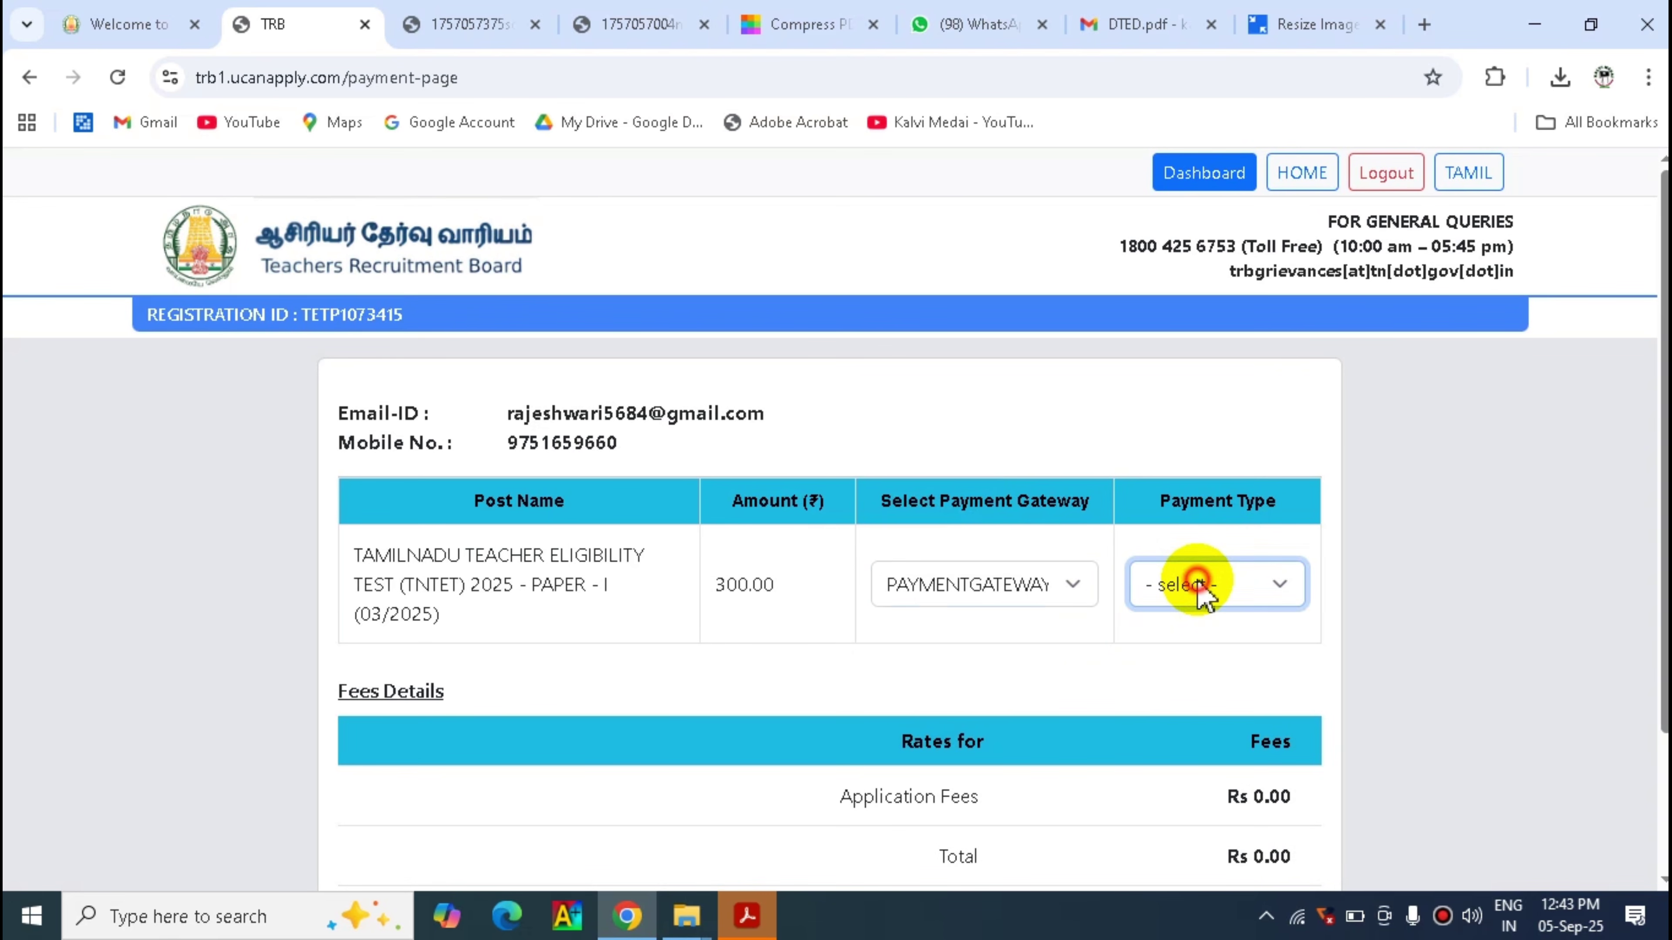
{"action": "left_click", "coordinate": [1190, 665]}
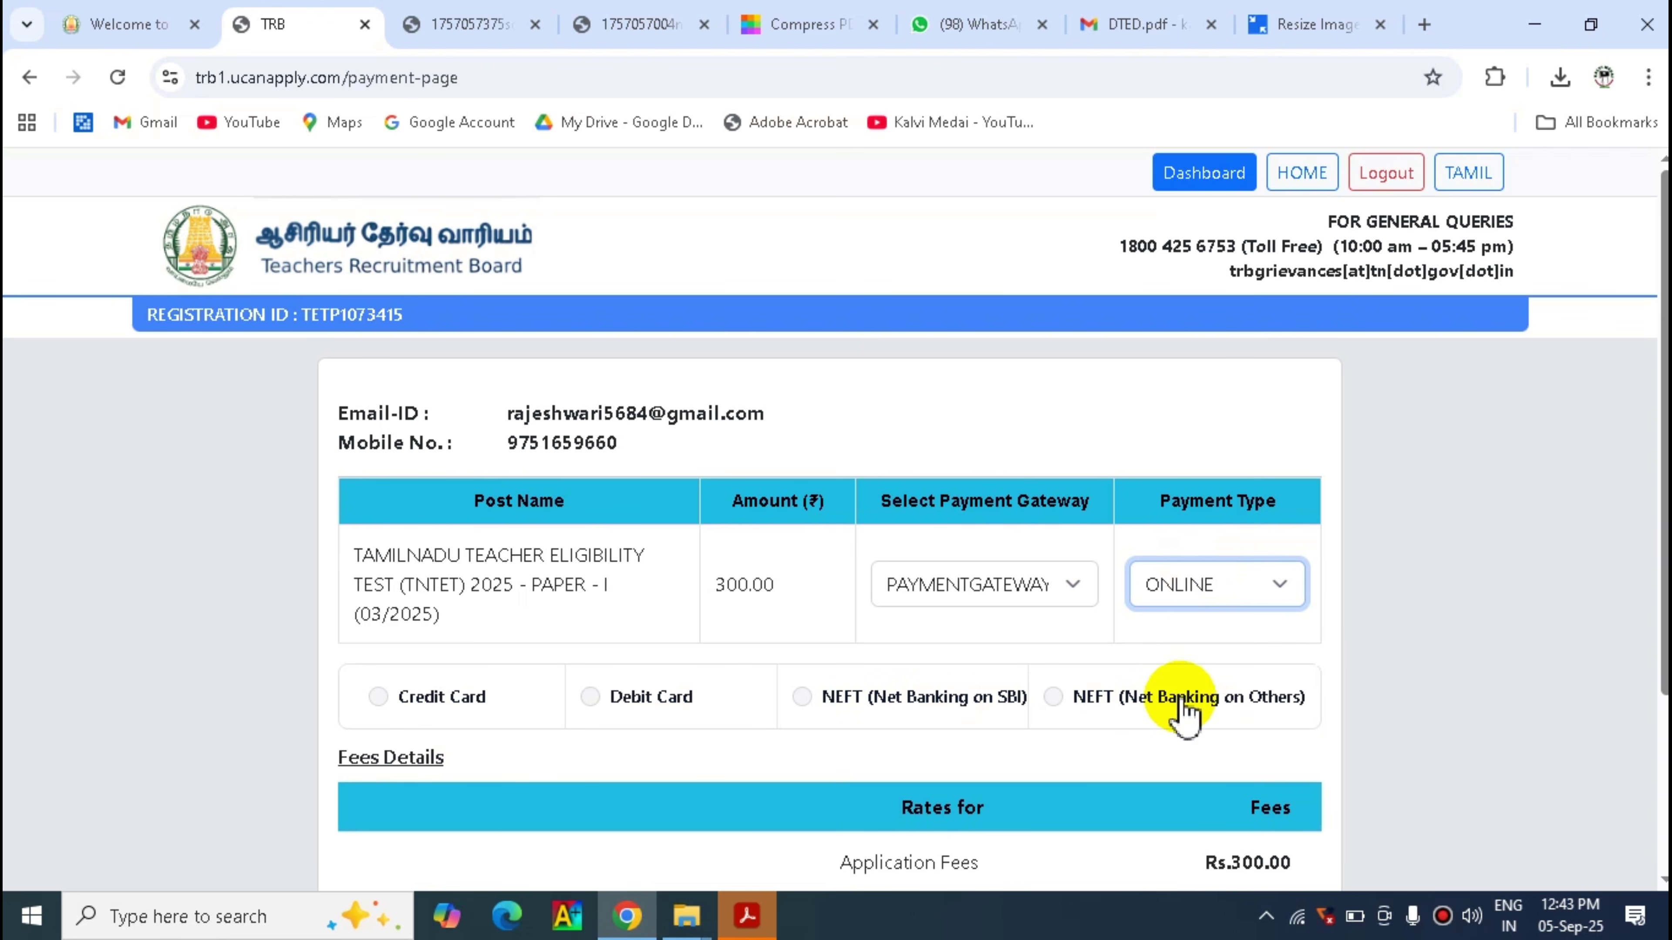
Select NEFT net banking via other banks and review the Rs. 325 payment summary
{"action": "scroll", "coordinate": [836, 527], "scroll_direction": "down", "scroll_amount": 2}
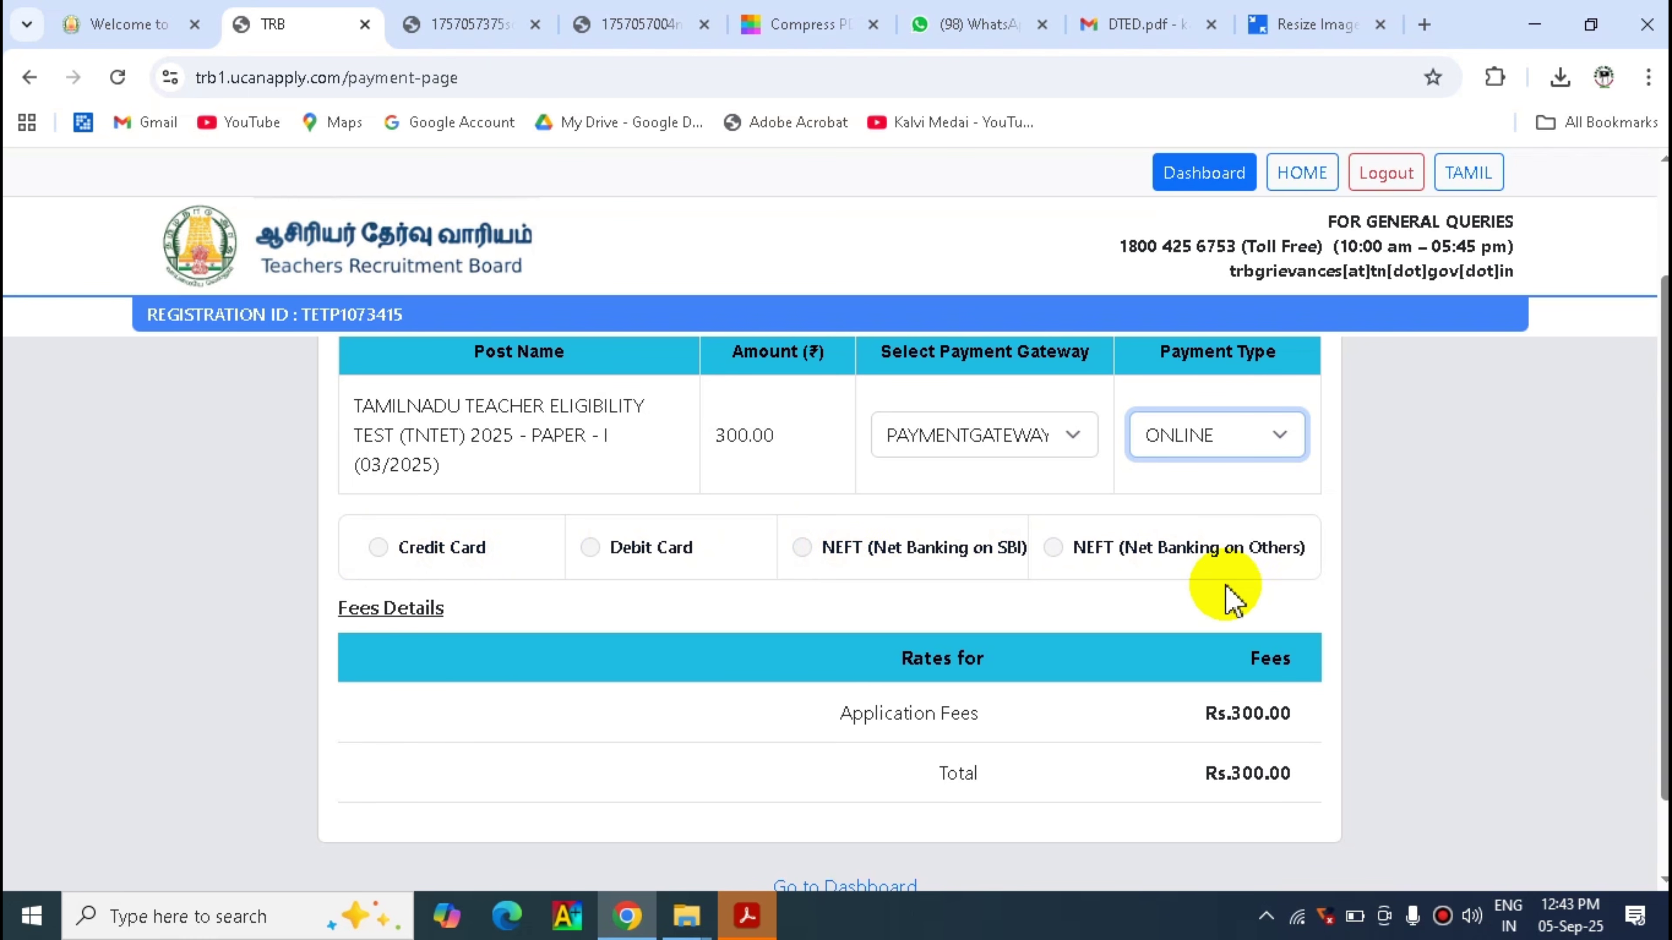
{"action": "left_click", "coordinate": [1055, 548]}
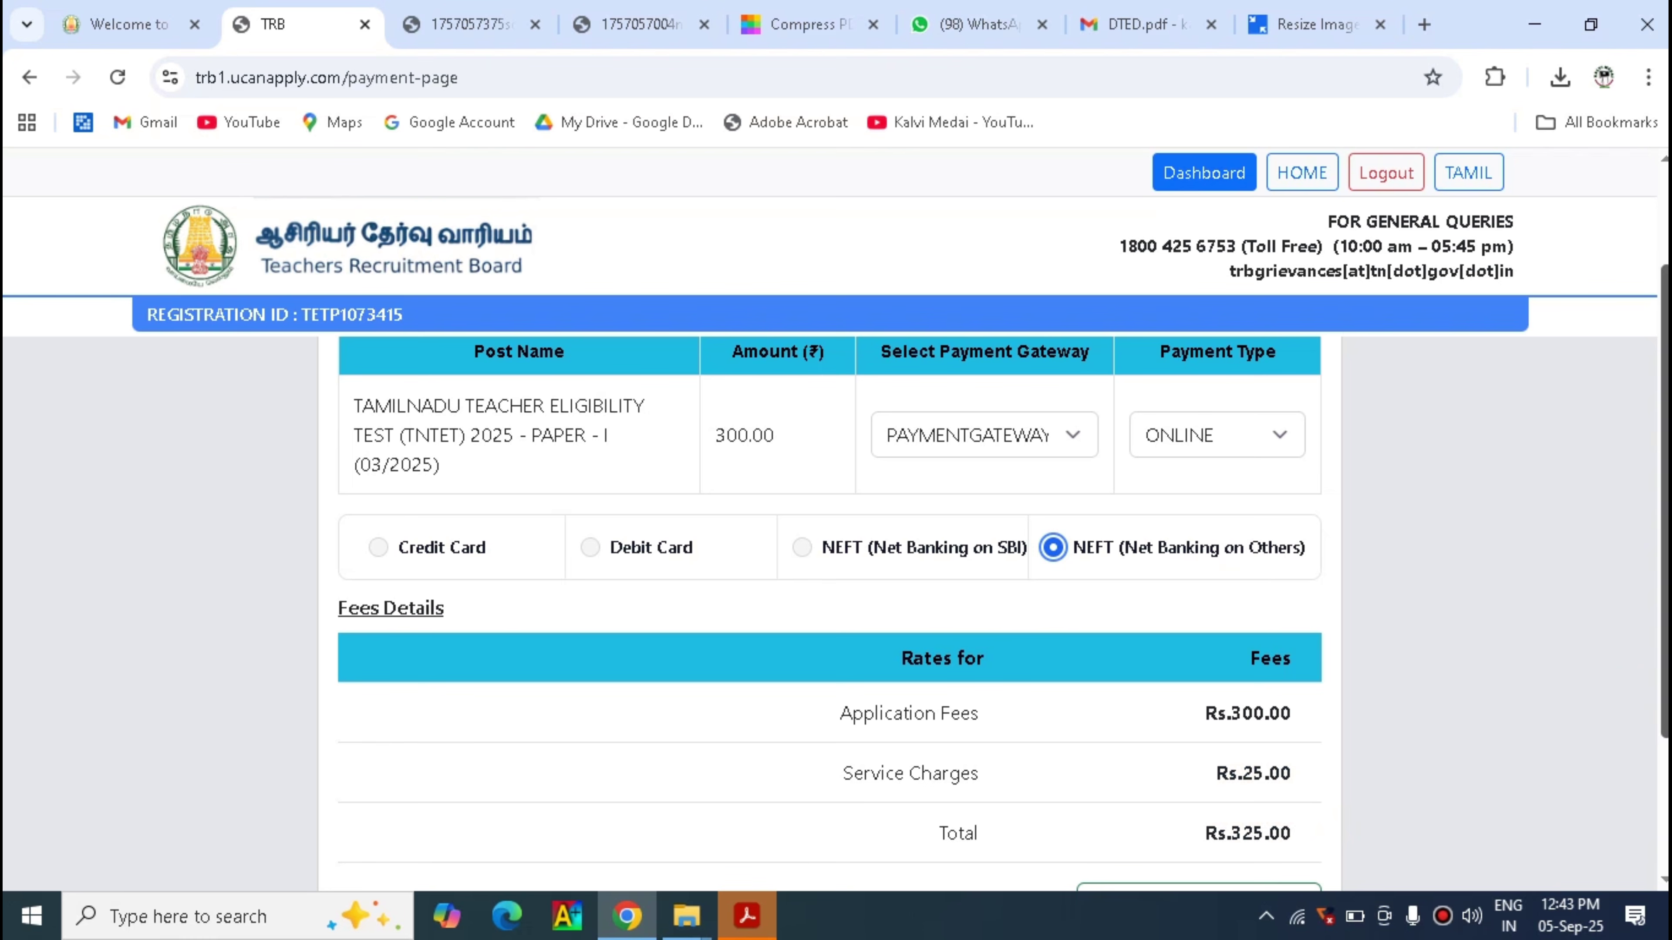
{"action": "scroll", "coordinate": [829, 592], "scroll_direction": "down", "scroll_amount": 3}
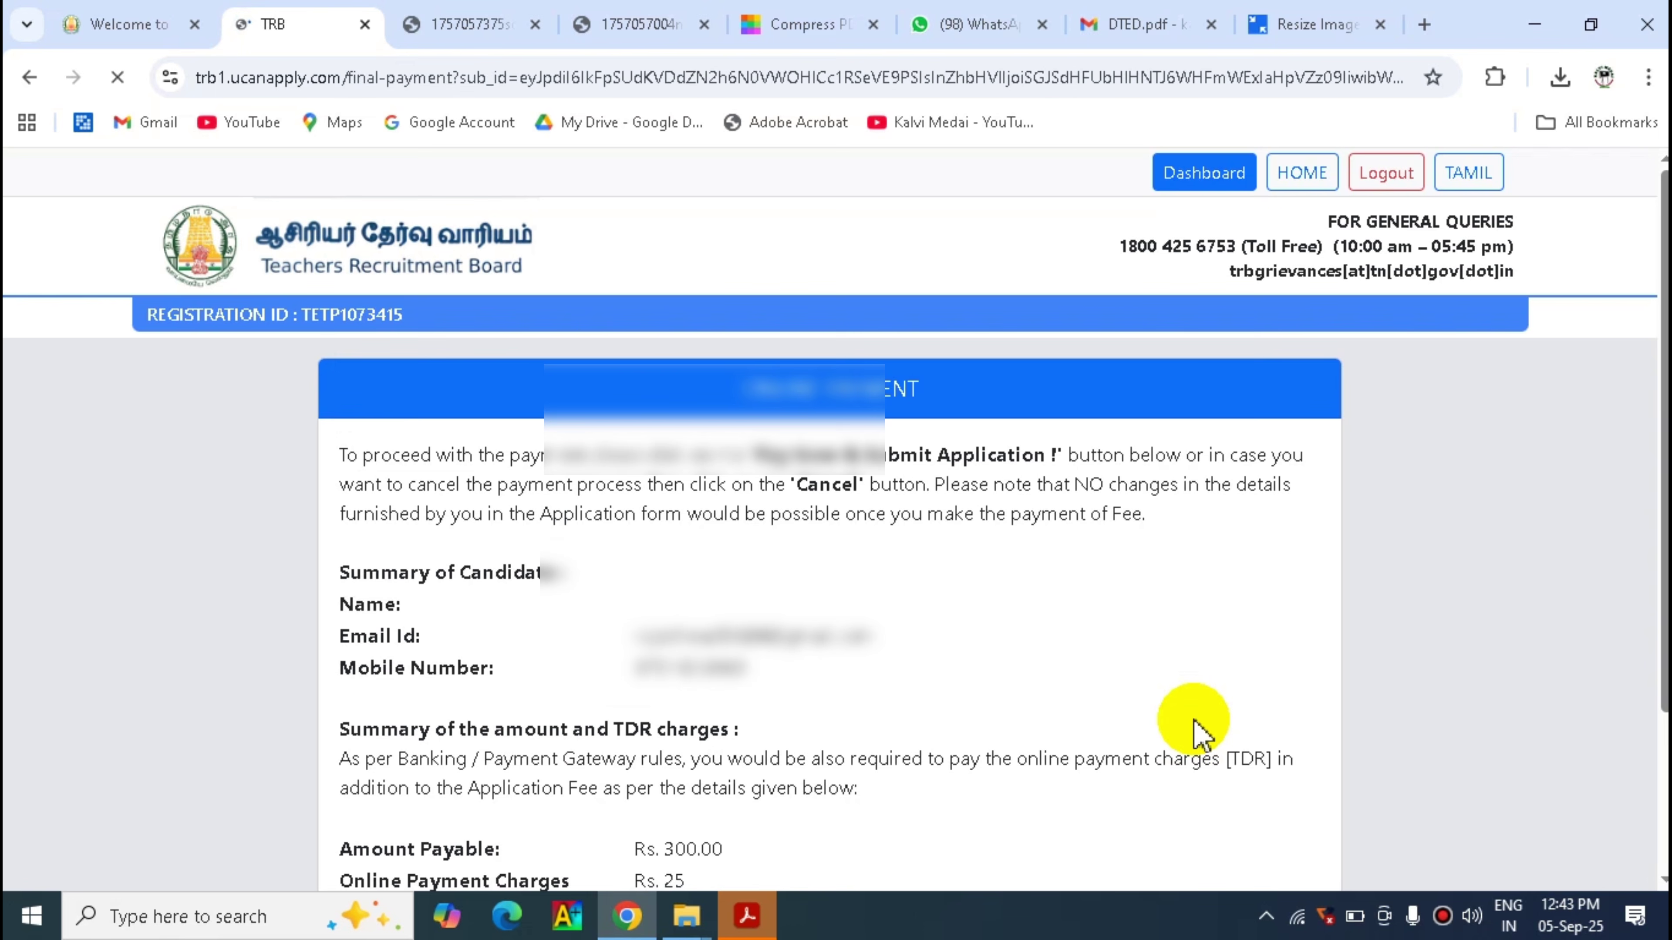
Submit via 'Pay Now & Submit Application !' to bring up the ₹325 Razorpay checkout
{"action": "scroll", "coordinate": [1658, 550], "scroll_direction": "down", "scroll_amount": 3}
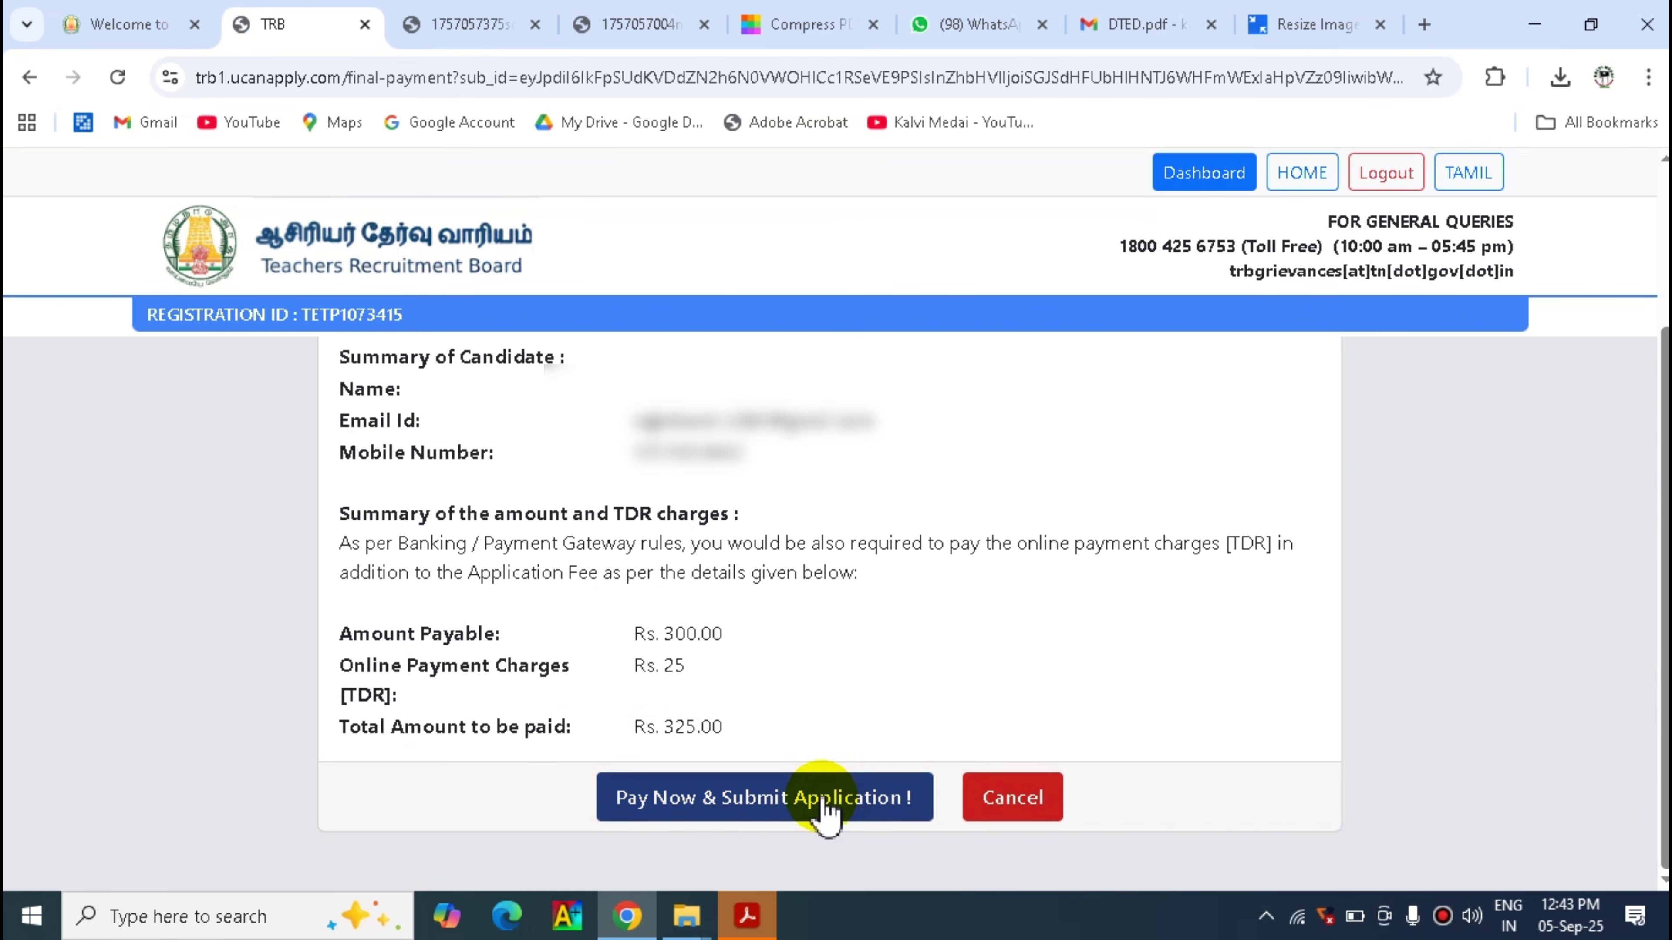
{"action": "left_click", "coordinate": [754, 803]}
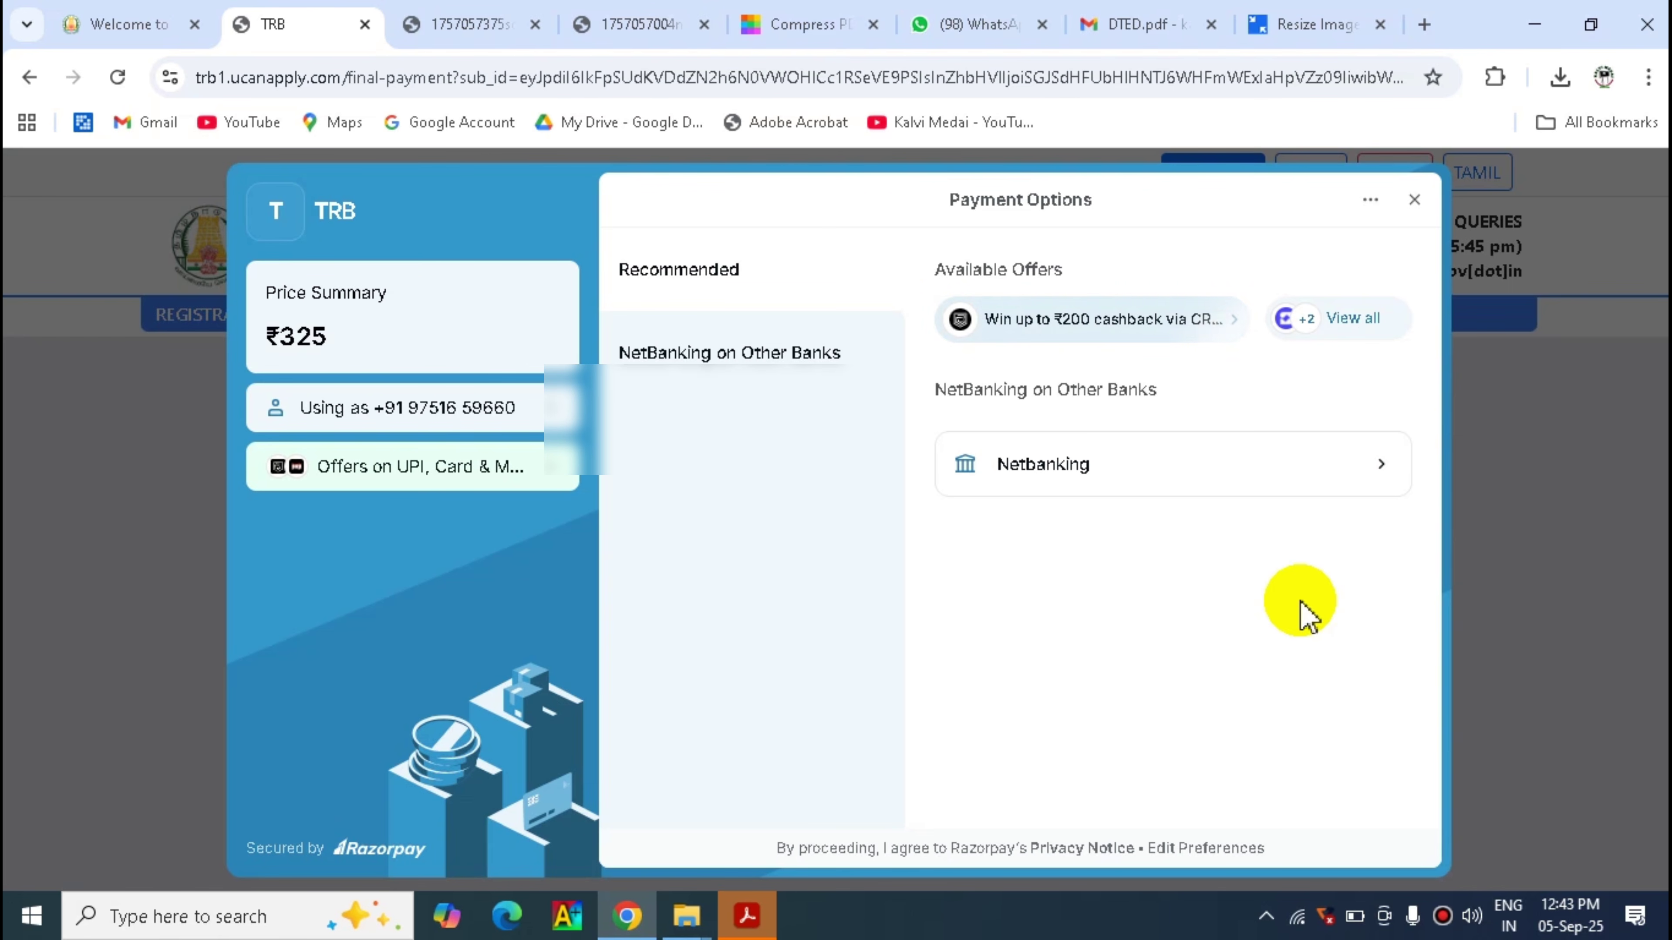
Choose Netbanking, search banks for 'indian o', and pick Indian Overseas Bank
{"action": "left_click", "coordinate": [1057, 461]}
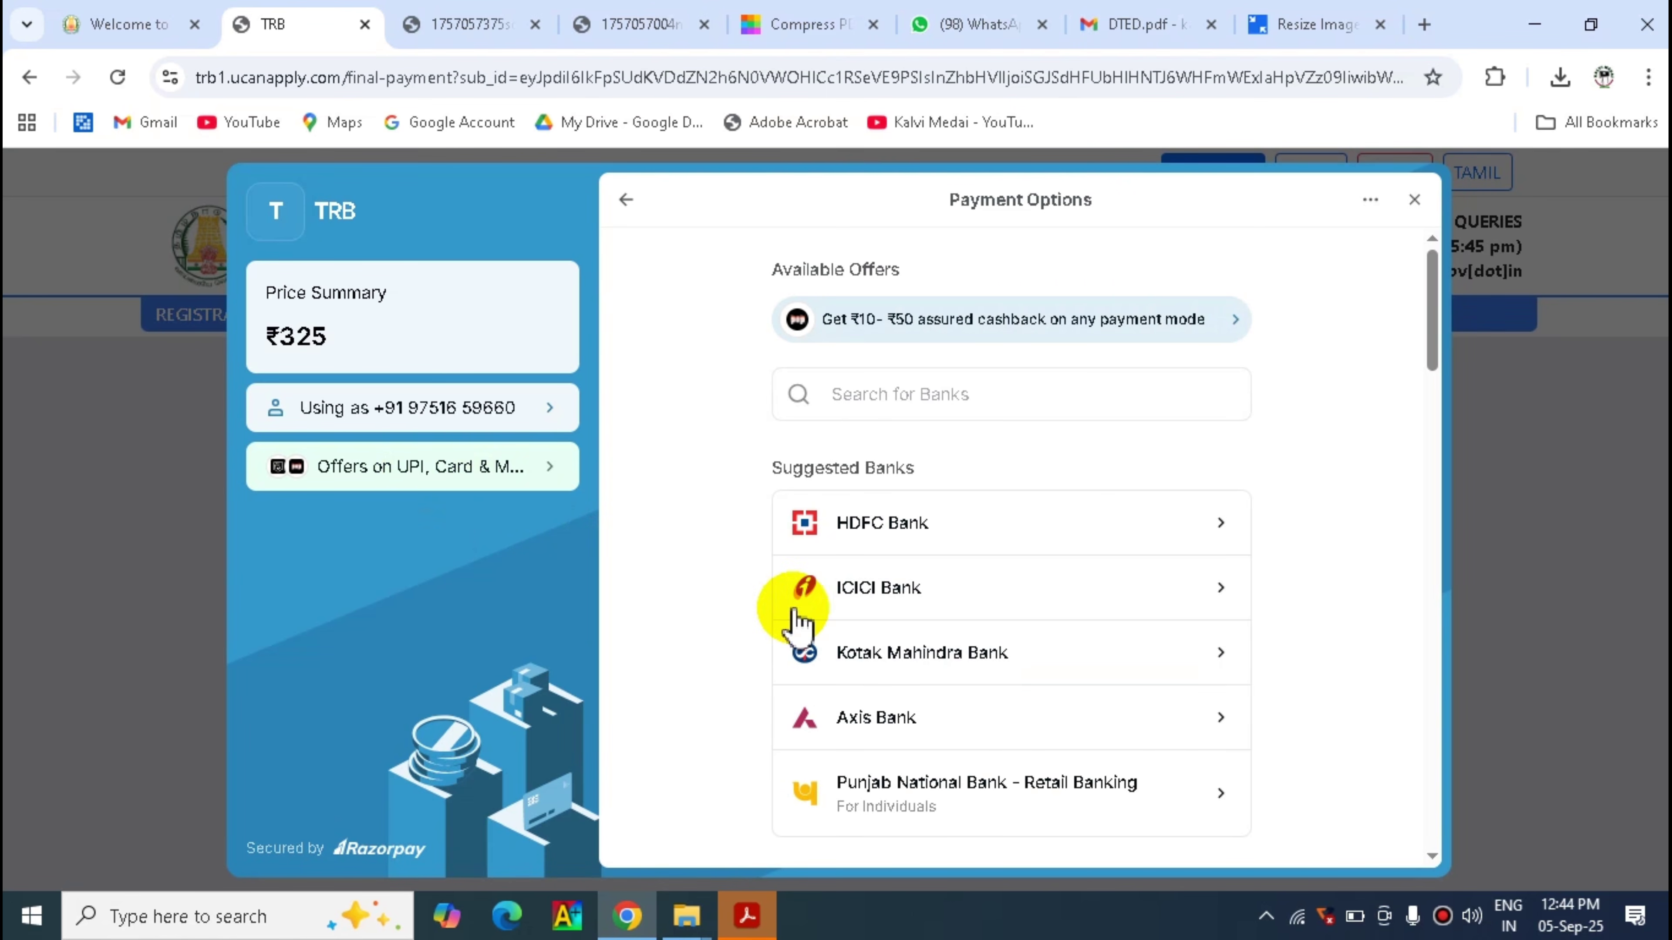
{"action": "left_click", "coordinate": [872, 401]}
{"action": "type", "text": "indi"}
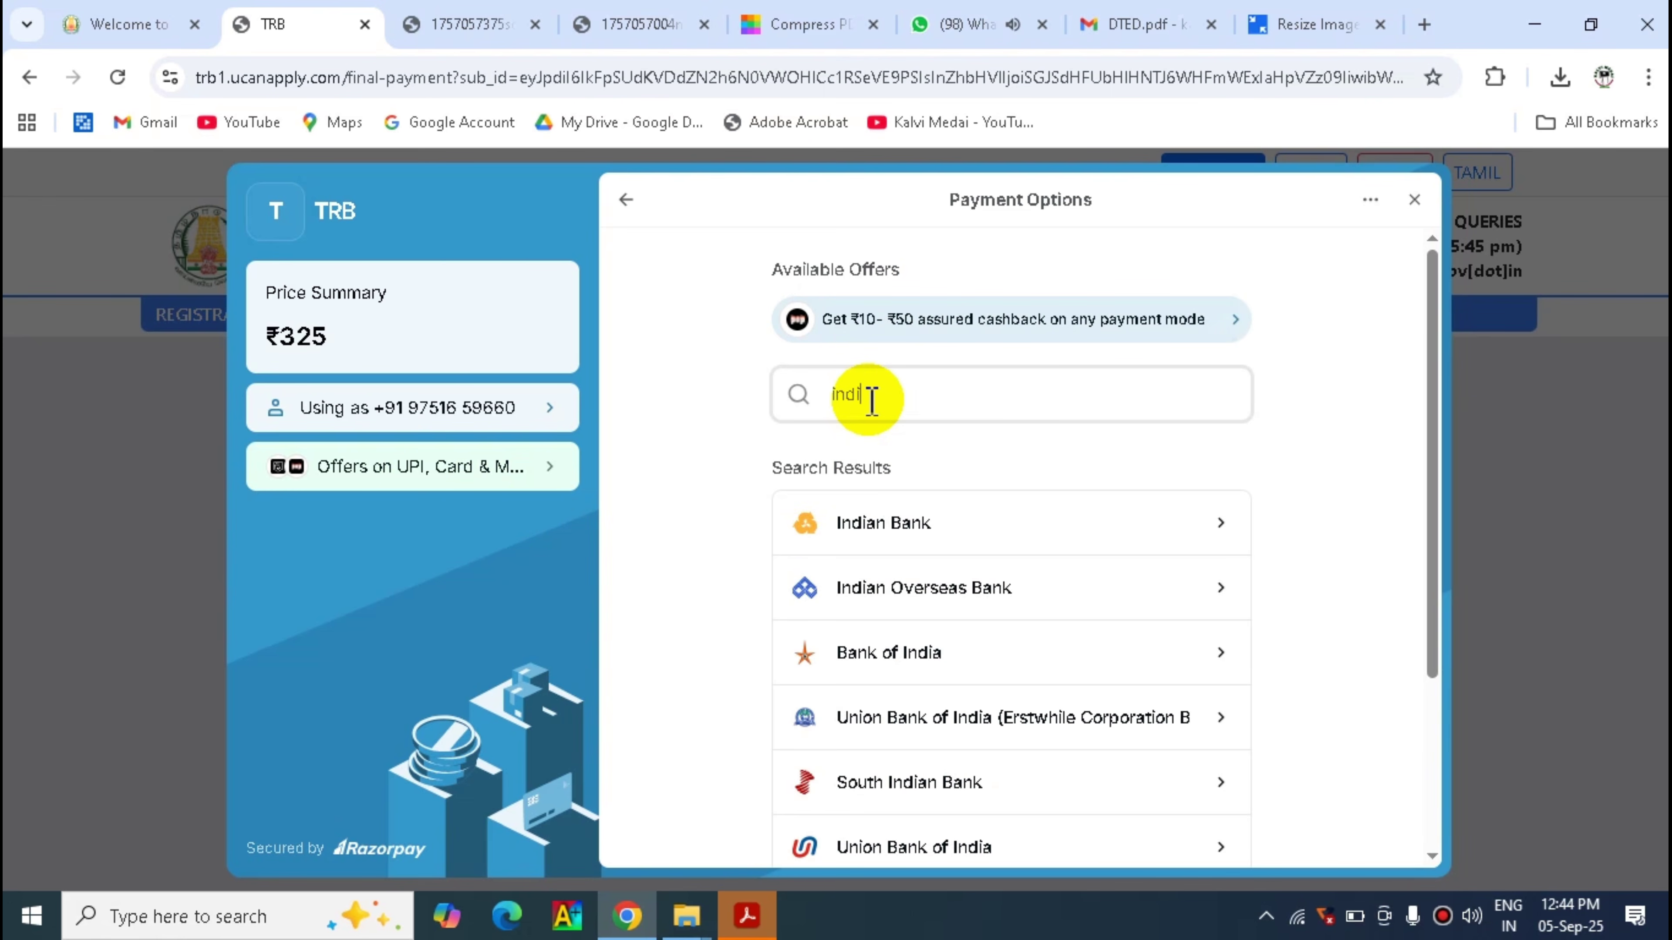
{"action": "type", "text": "an o"}
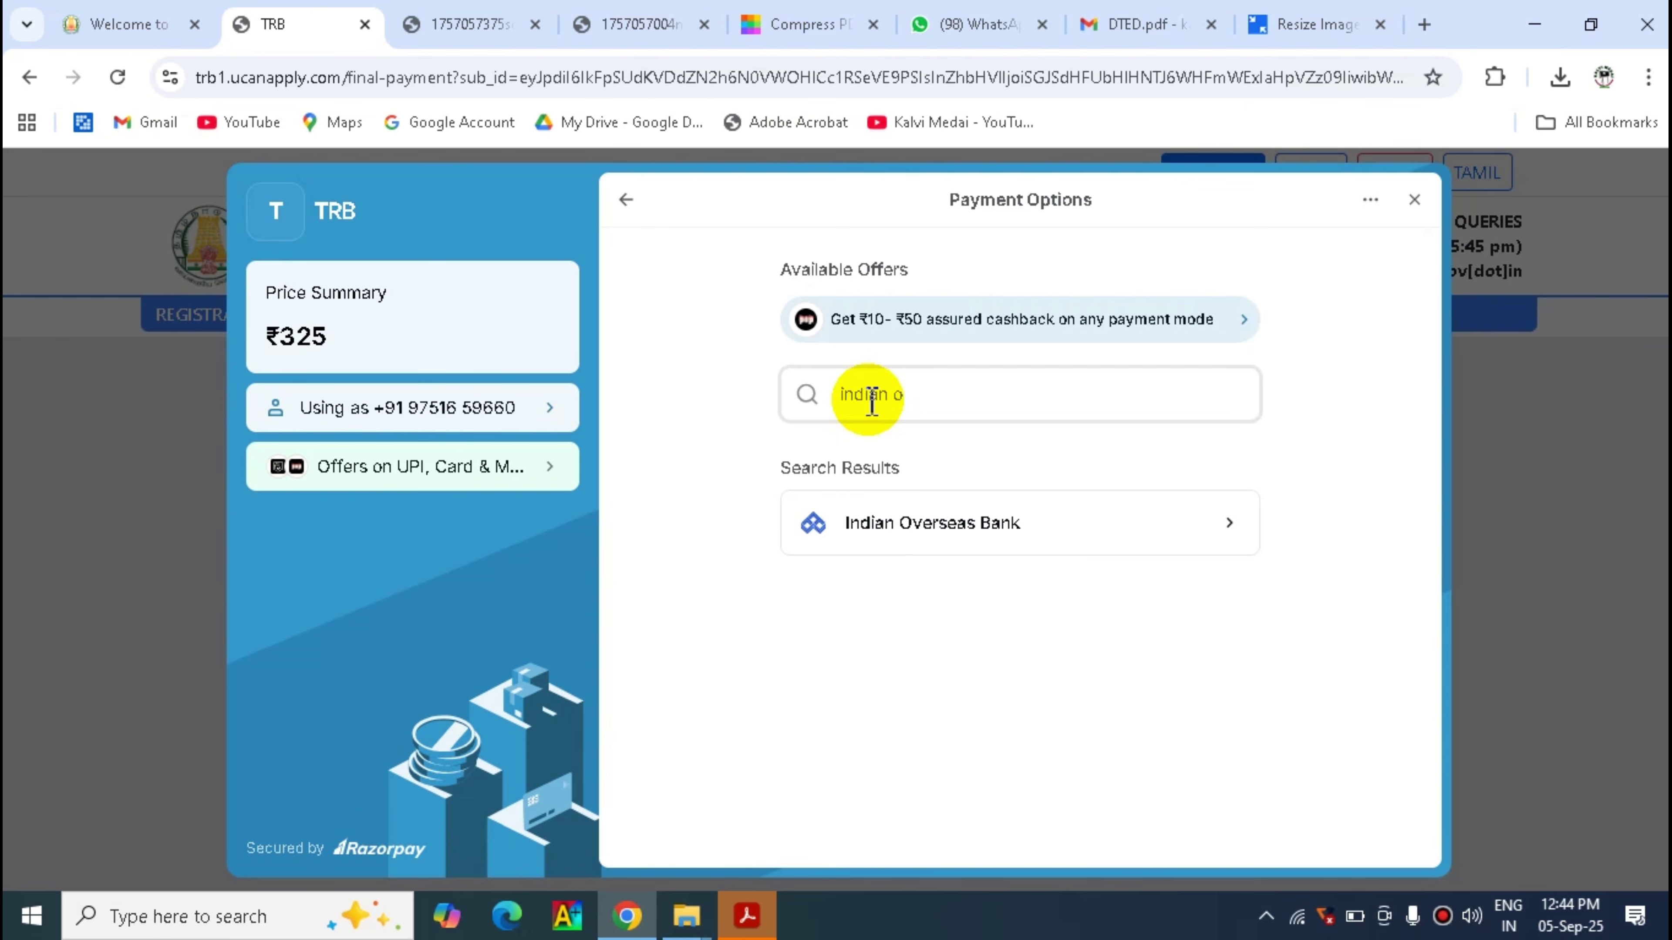
{"action": "left_click", "coordinate": [933, 527]}
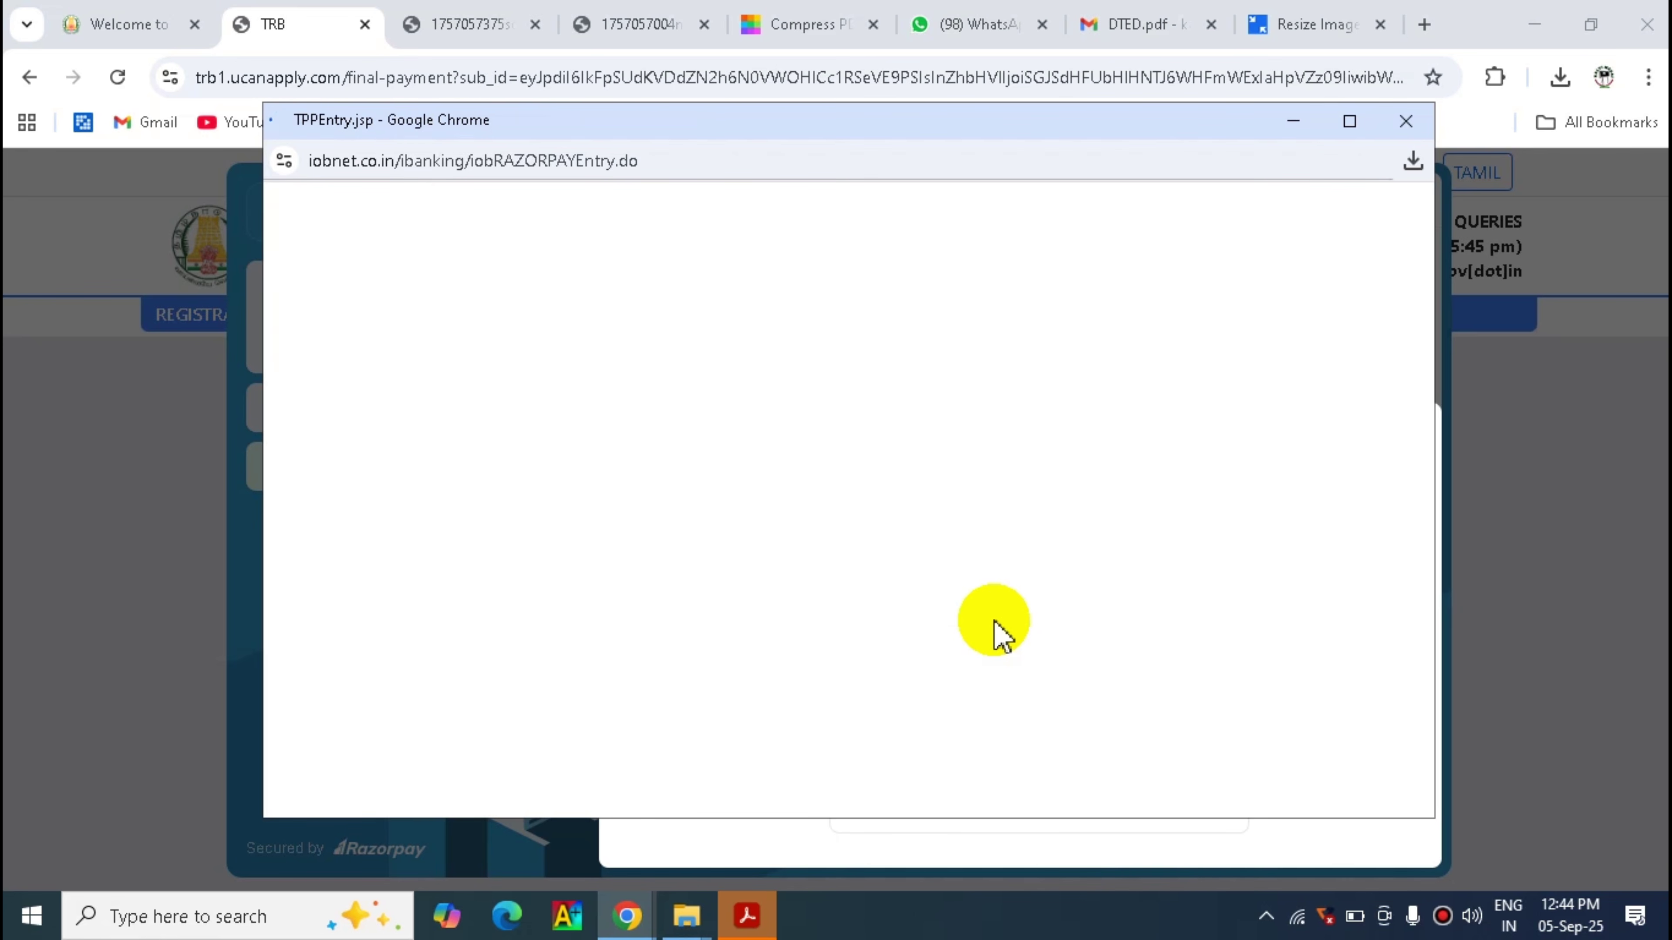
Sign in to IOB Internet Banking as an individual customer using the autofilled credentials in a maximized window
{"action": "left_click", "coordinate": [847, 561]}
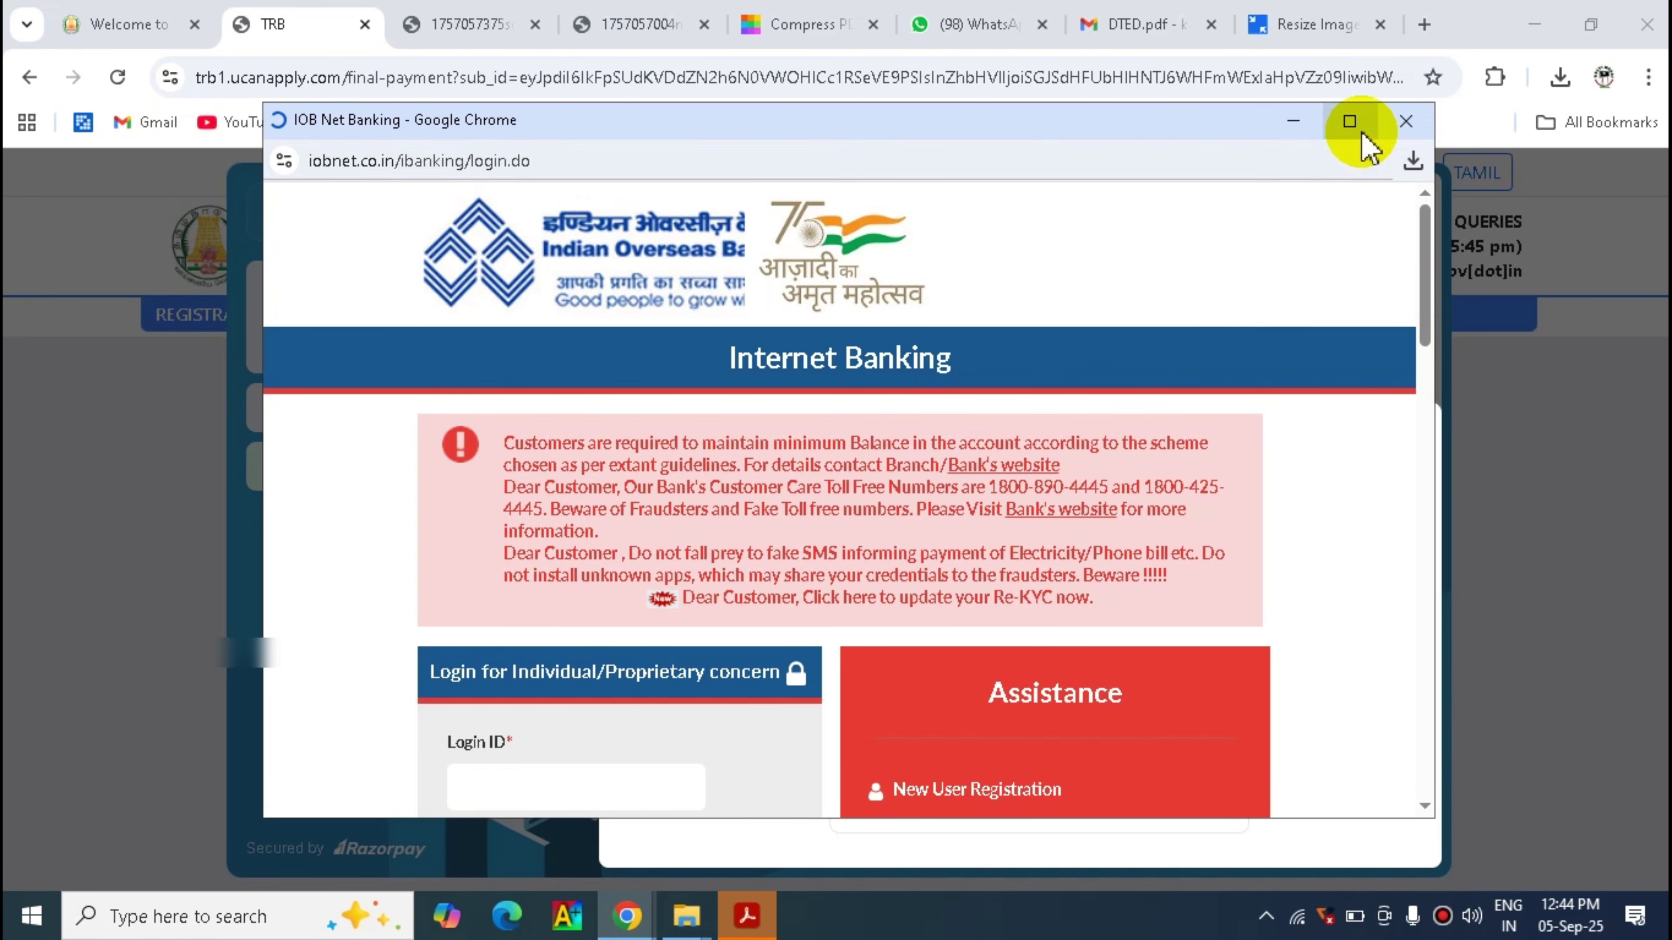
{"action": "left_click", "coordinate": [1350, 122]}
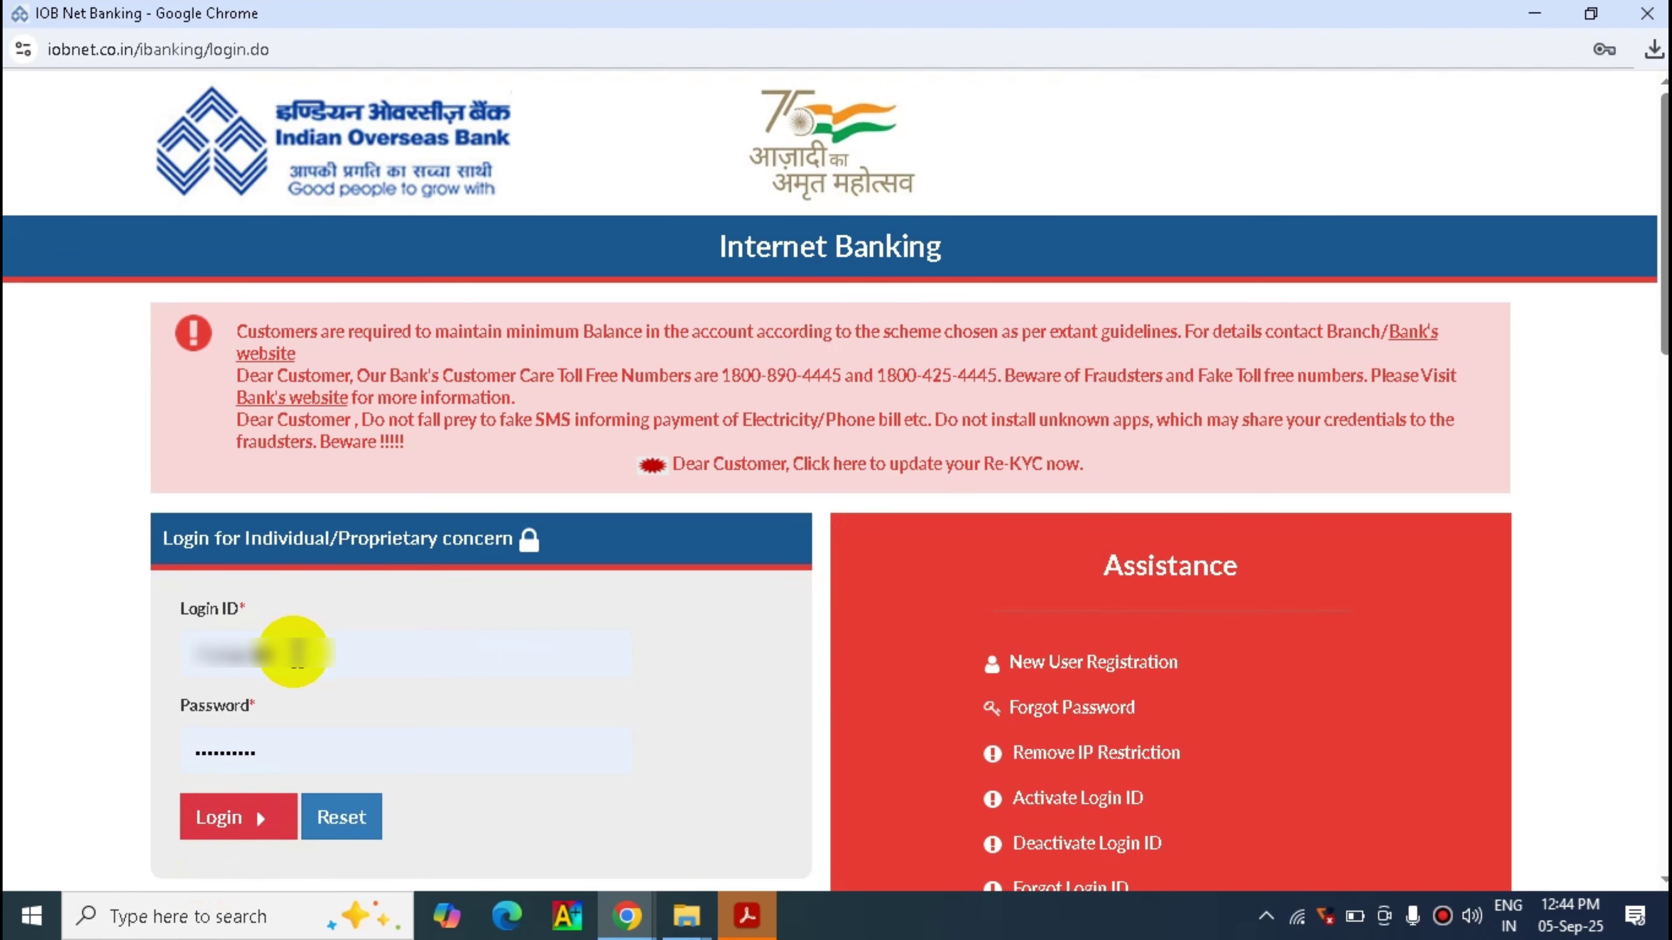
{"action": "left_click", "coordinate": [231, 817]}
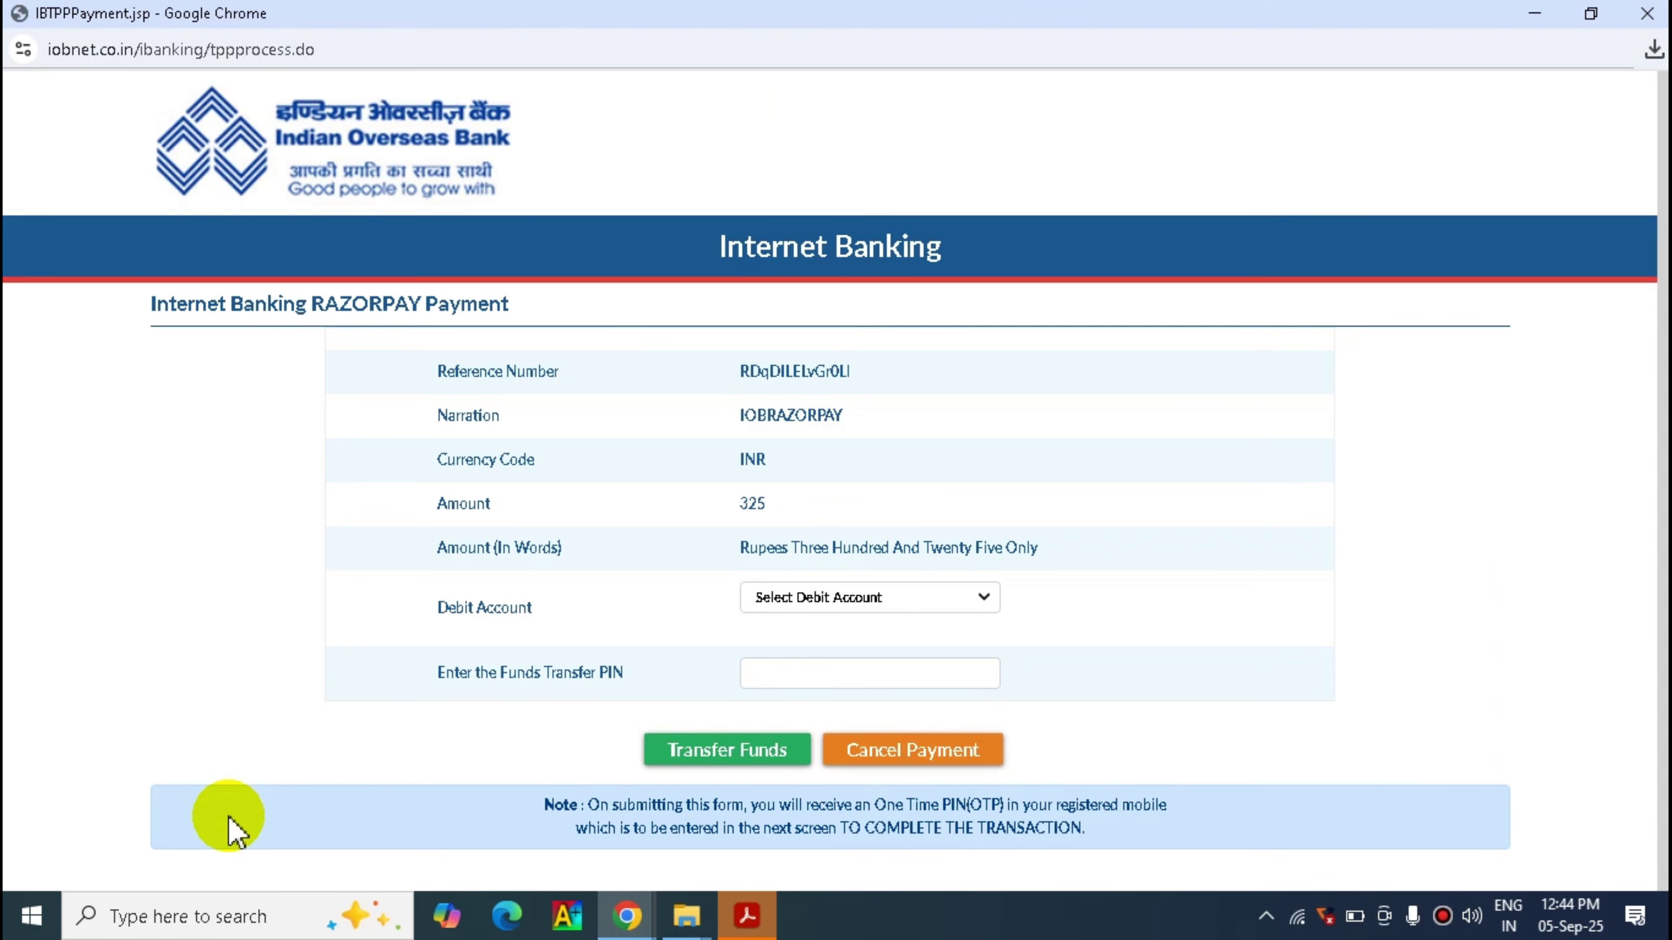
Select the debit account, enter the funds transfer PIN, and request the ₹325 transfer
{"action": "left_click", "coordinate": [803, 604]}
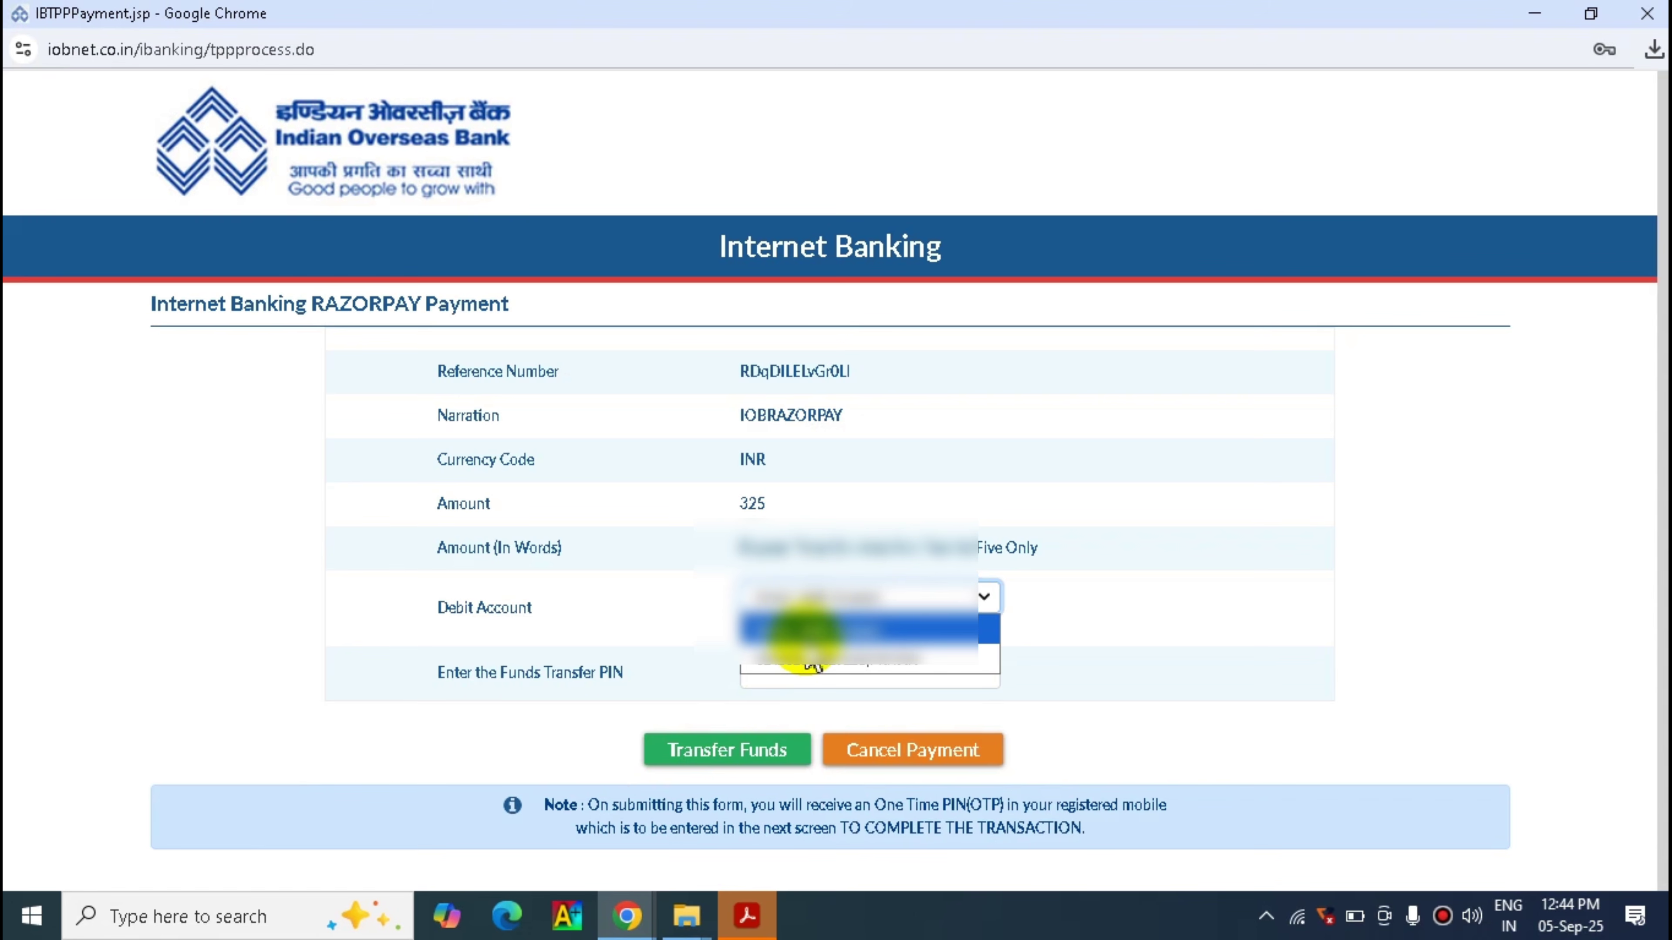
{"action": "left_click", "coordinate": [806, 662]}
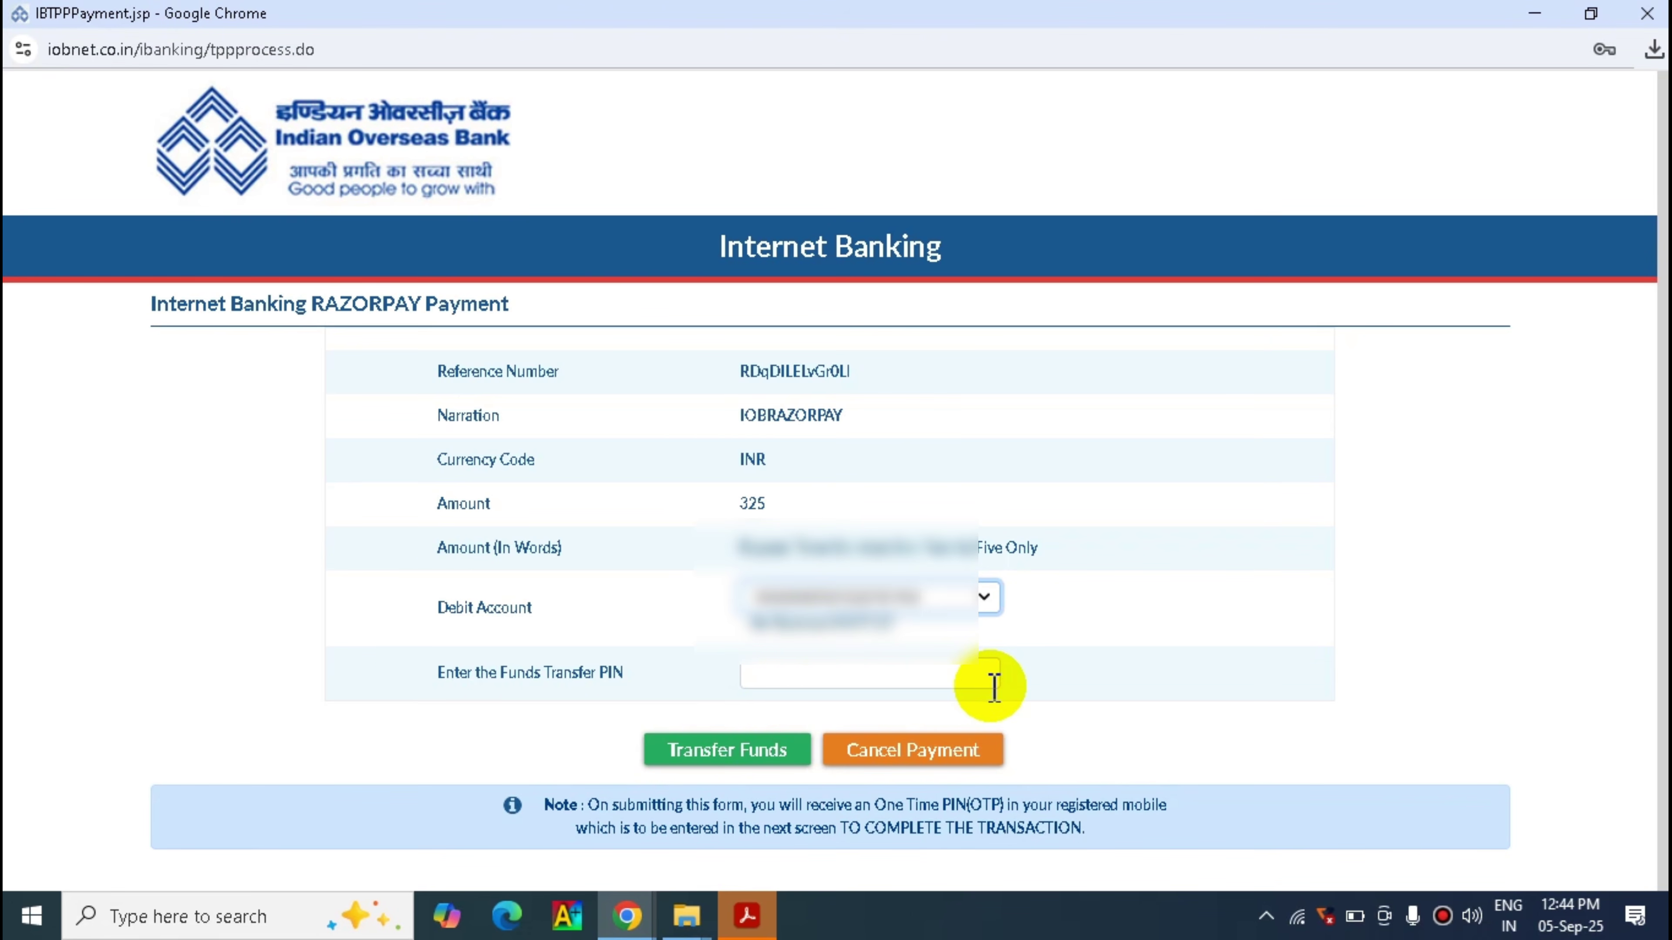
{"action": "left_click", "coordinate": [833, 675]}
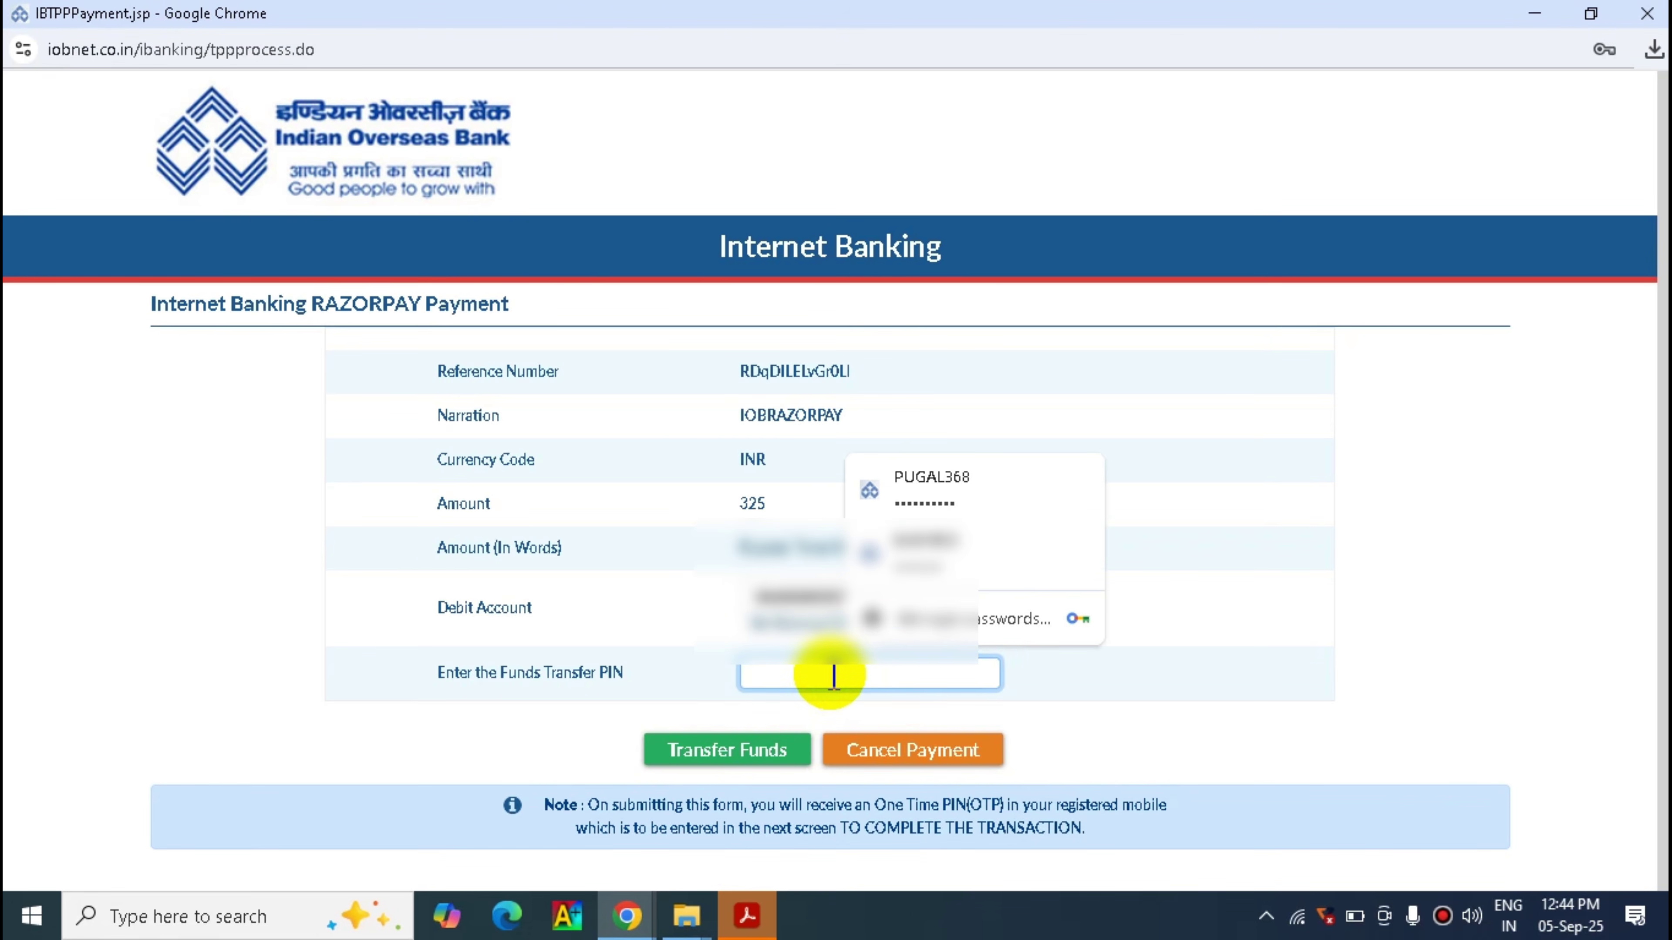
{"action": "type", "text": "****"}
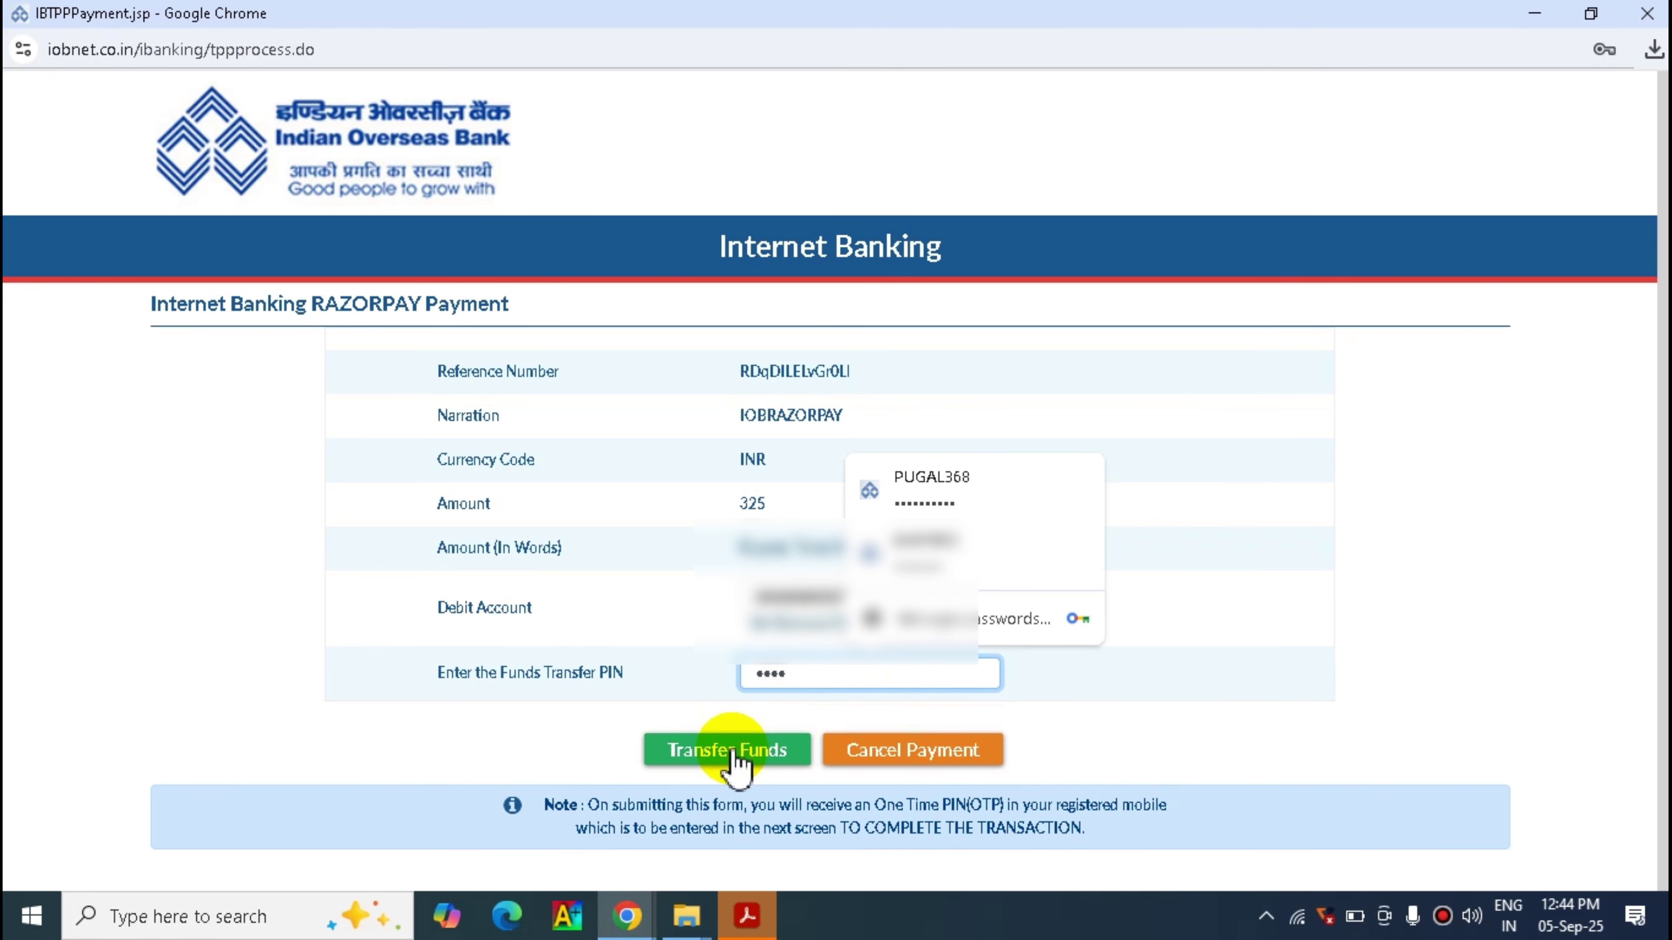
{"action": "left_click", "coordinate": [733, 754]}
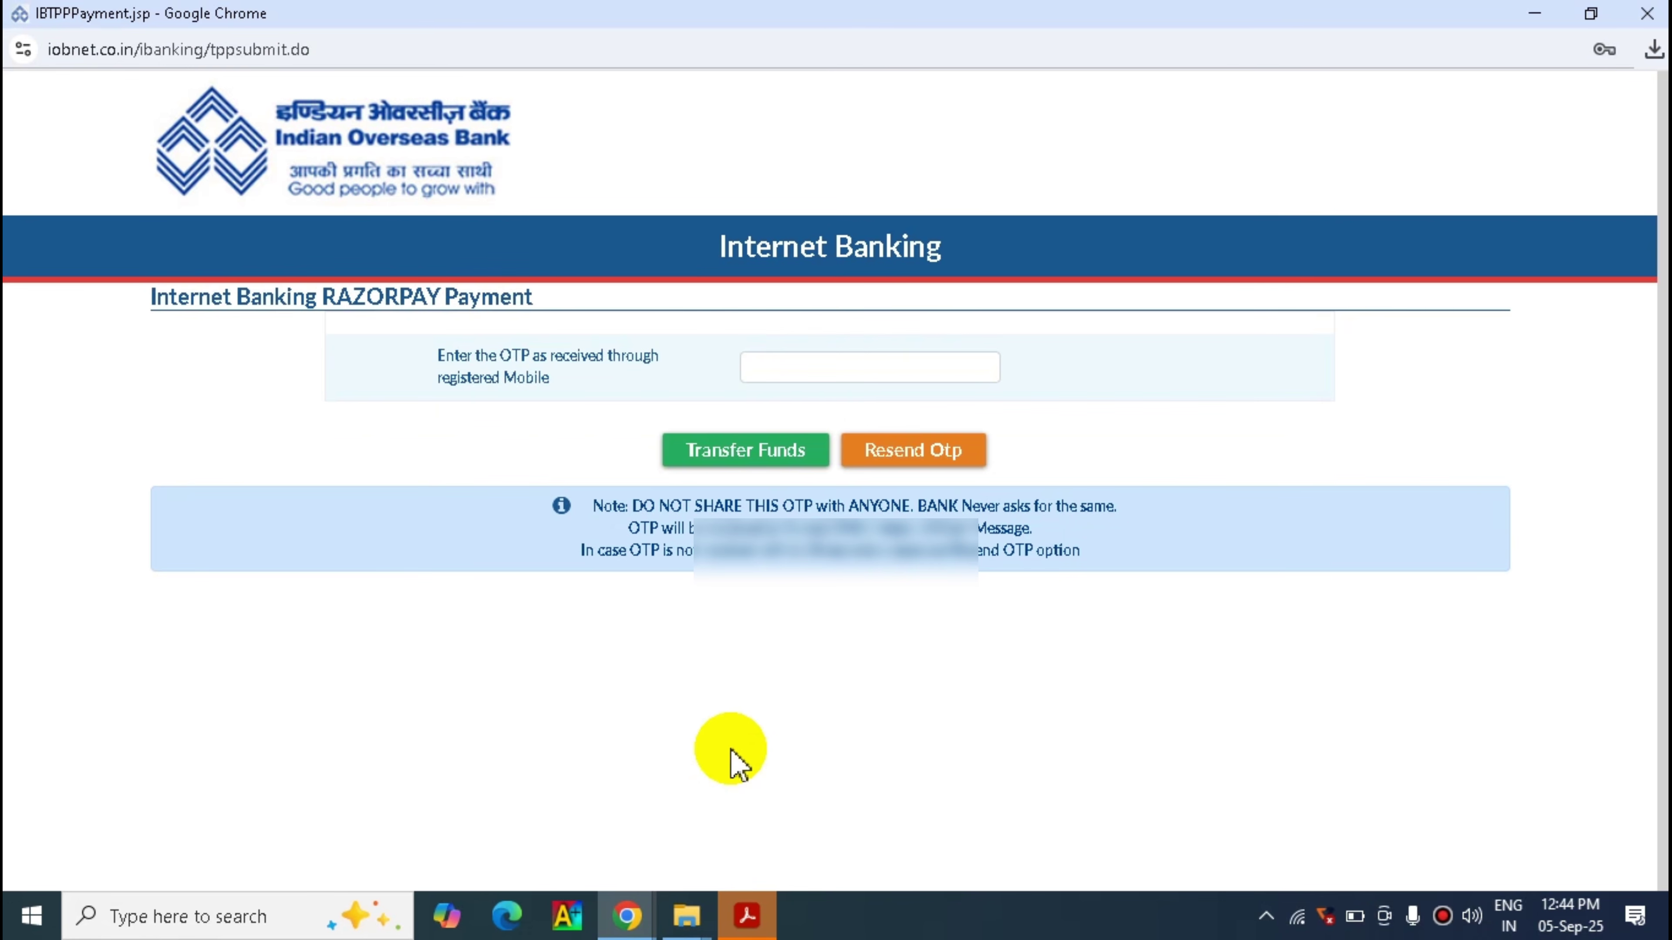
Enter the mobile OTP and confirm the transfer until it is processed successfully
{"action": "left_click", "coordinate": [764, 366]}
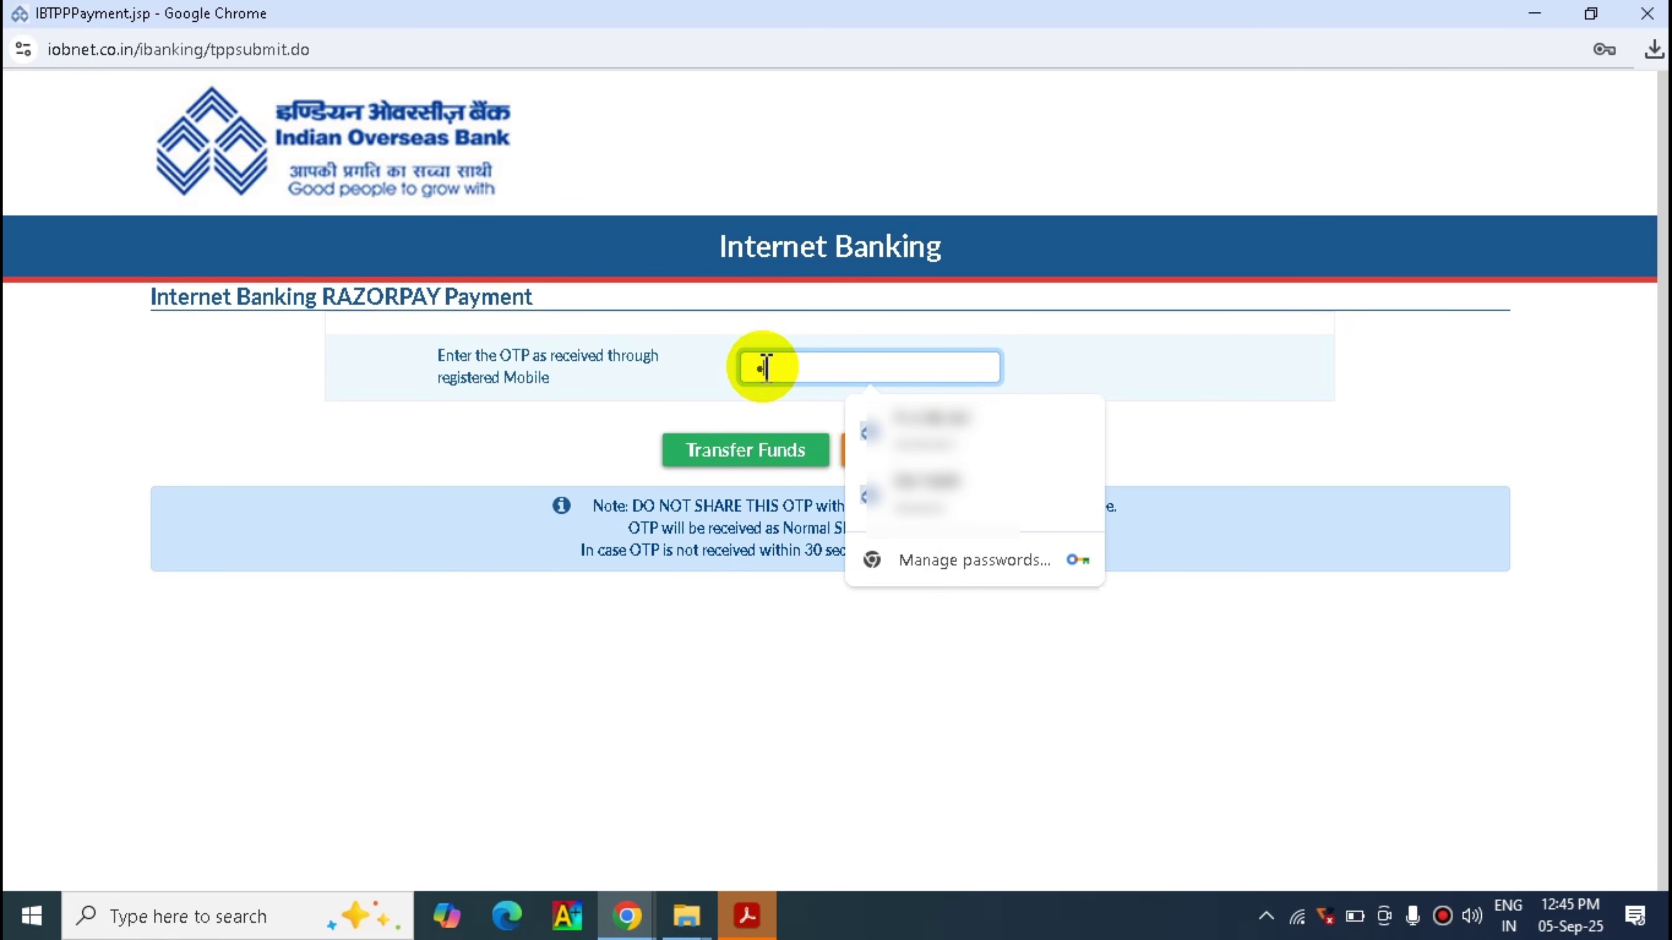
{"action": "type", "text": "••"}
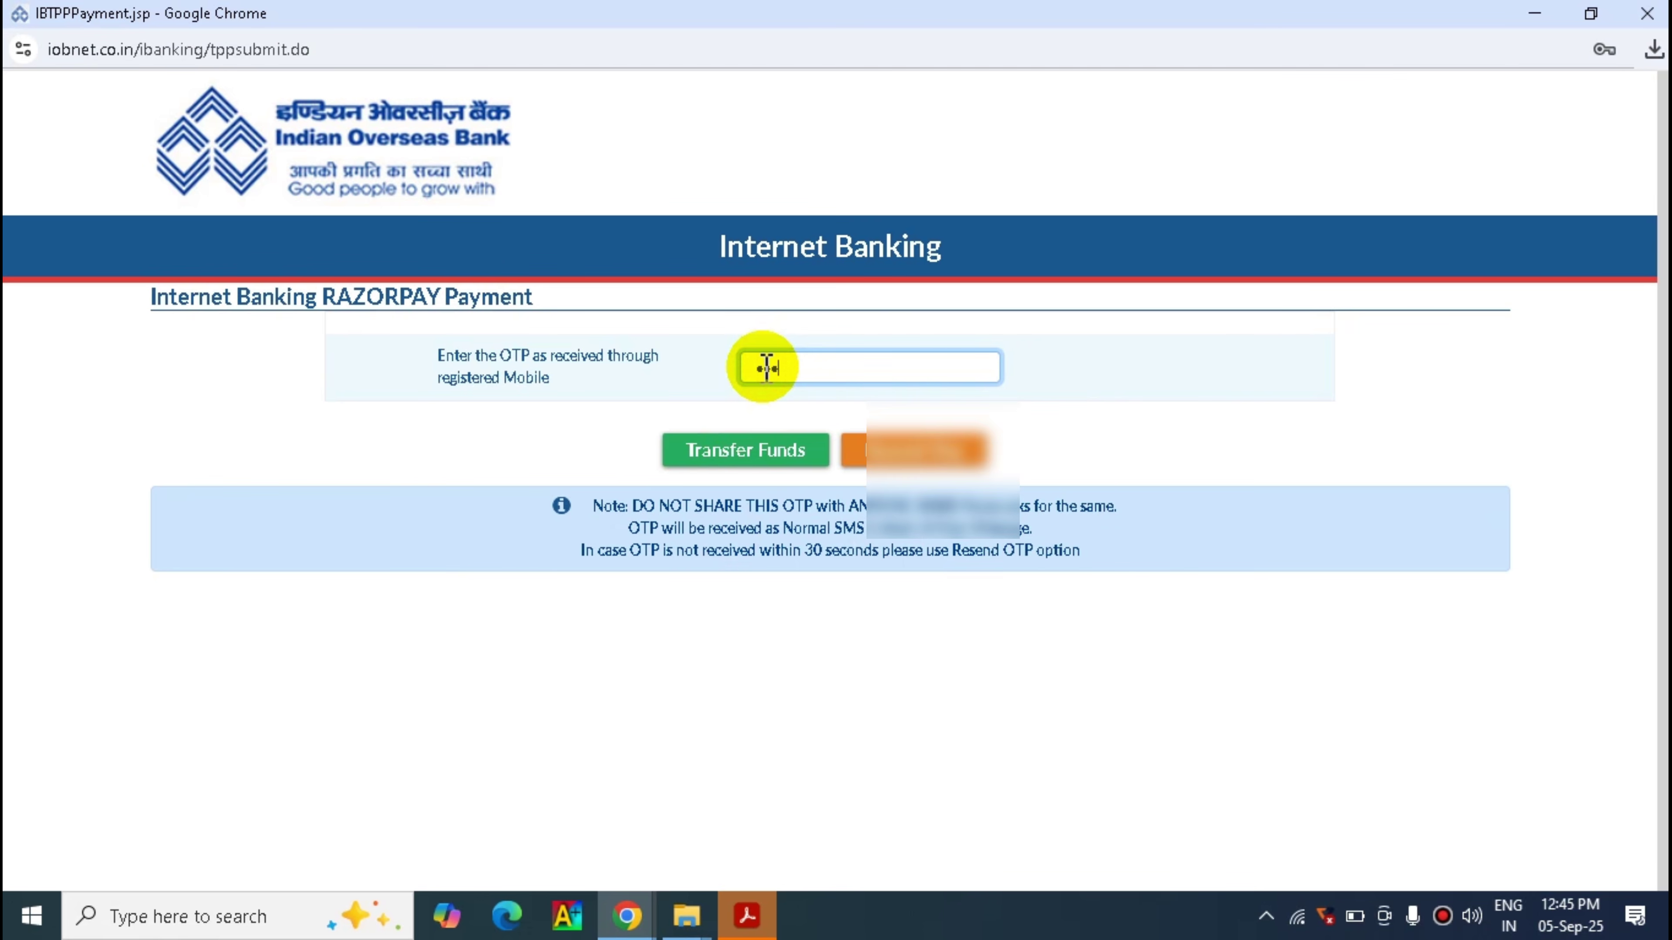
{"action": "left_click", "coordinate": [727, 456]}
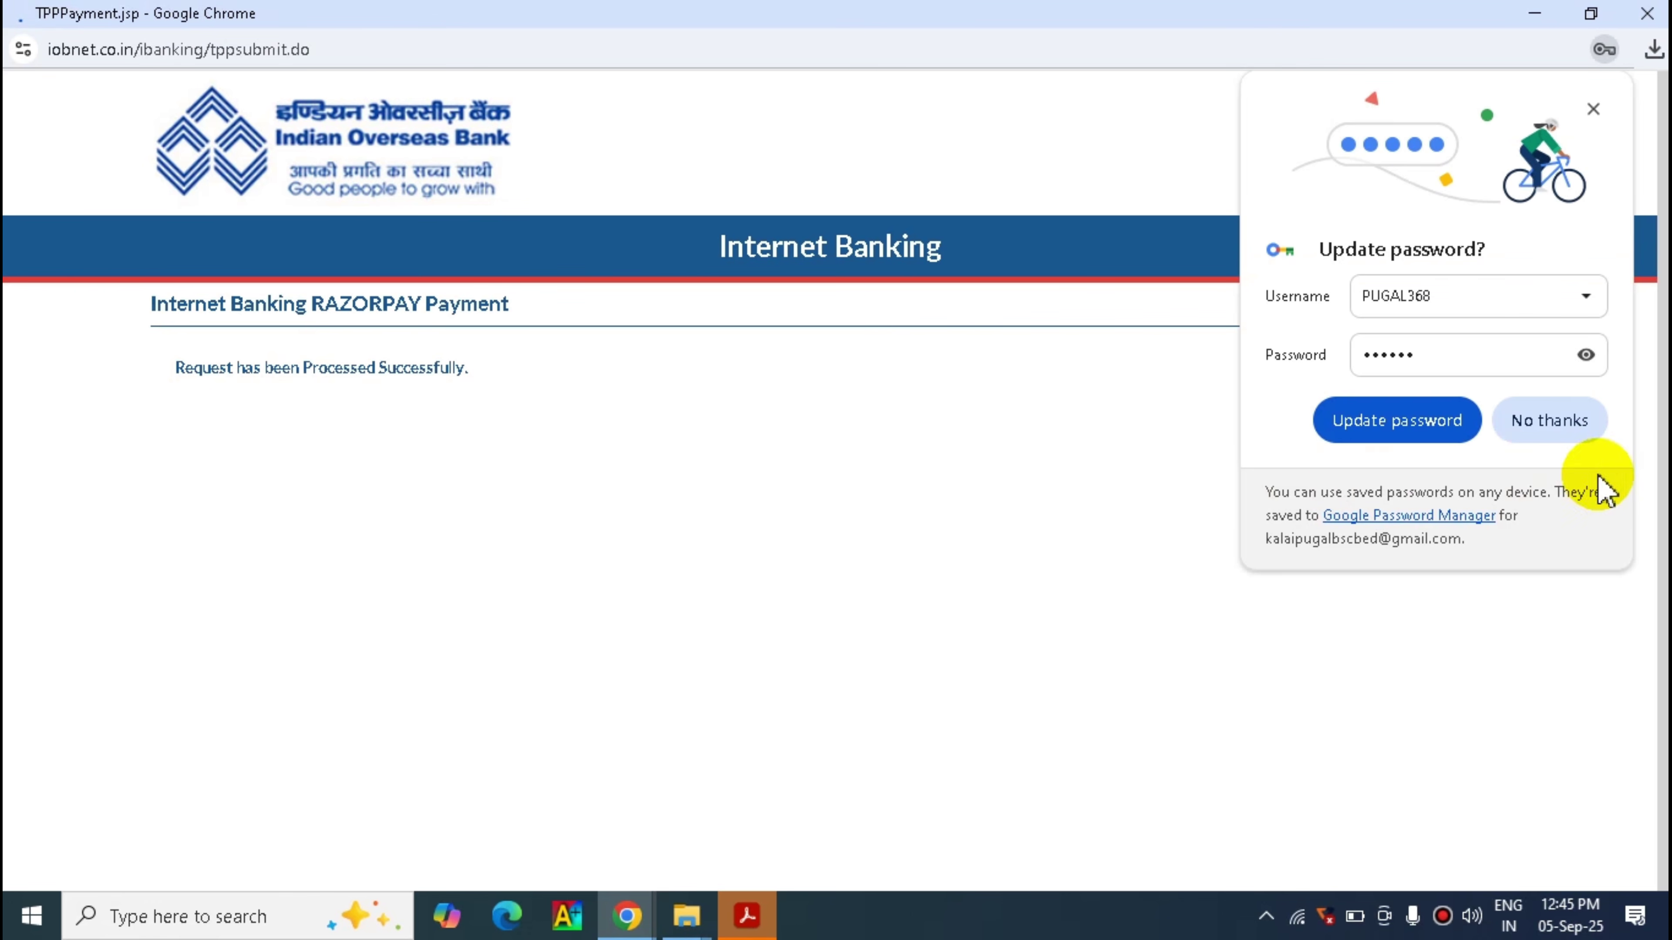
Decline Chrome's Update password prompt with No thanks
{"action": "left_click", "coordinate": [1550, 421]}
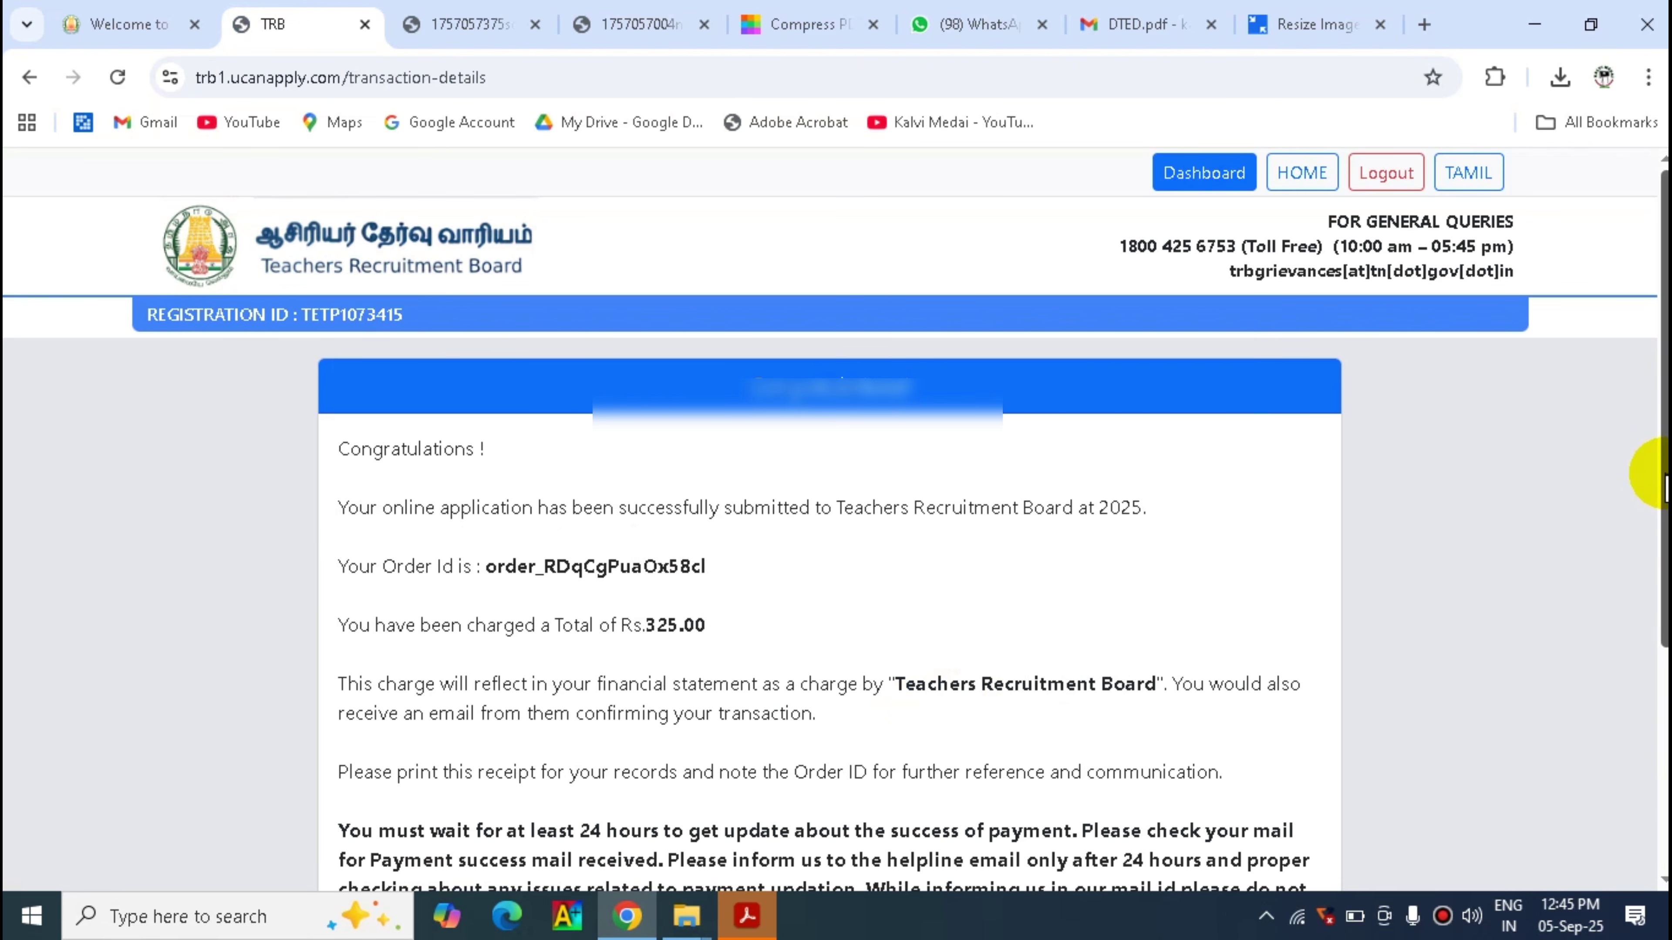
Scroll to the bottom of the Rs.325.00 receipt and return to the Candidate Dashboard
{"action": "left_click_drag", "start_coordinate": [1664, 511], "coordinate": [1664, 731]}
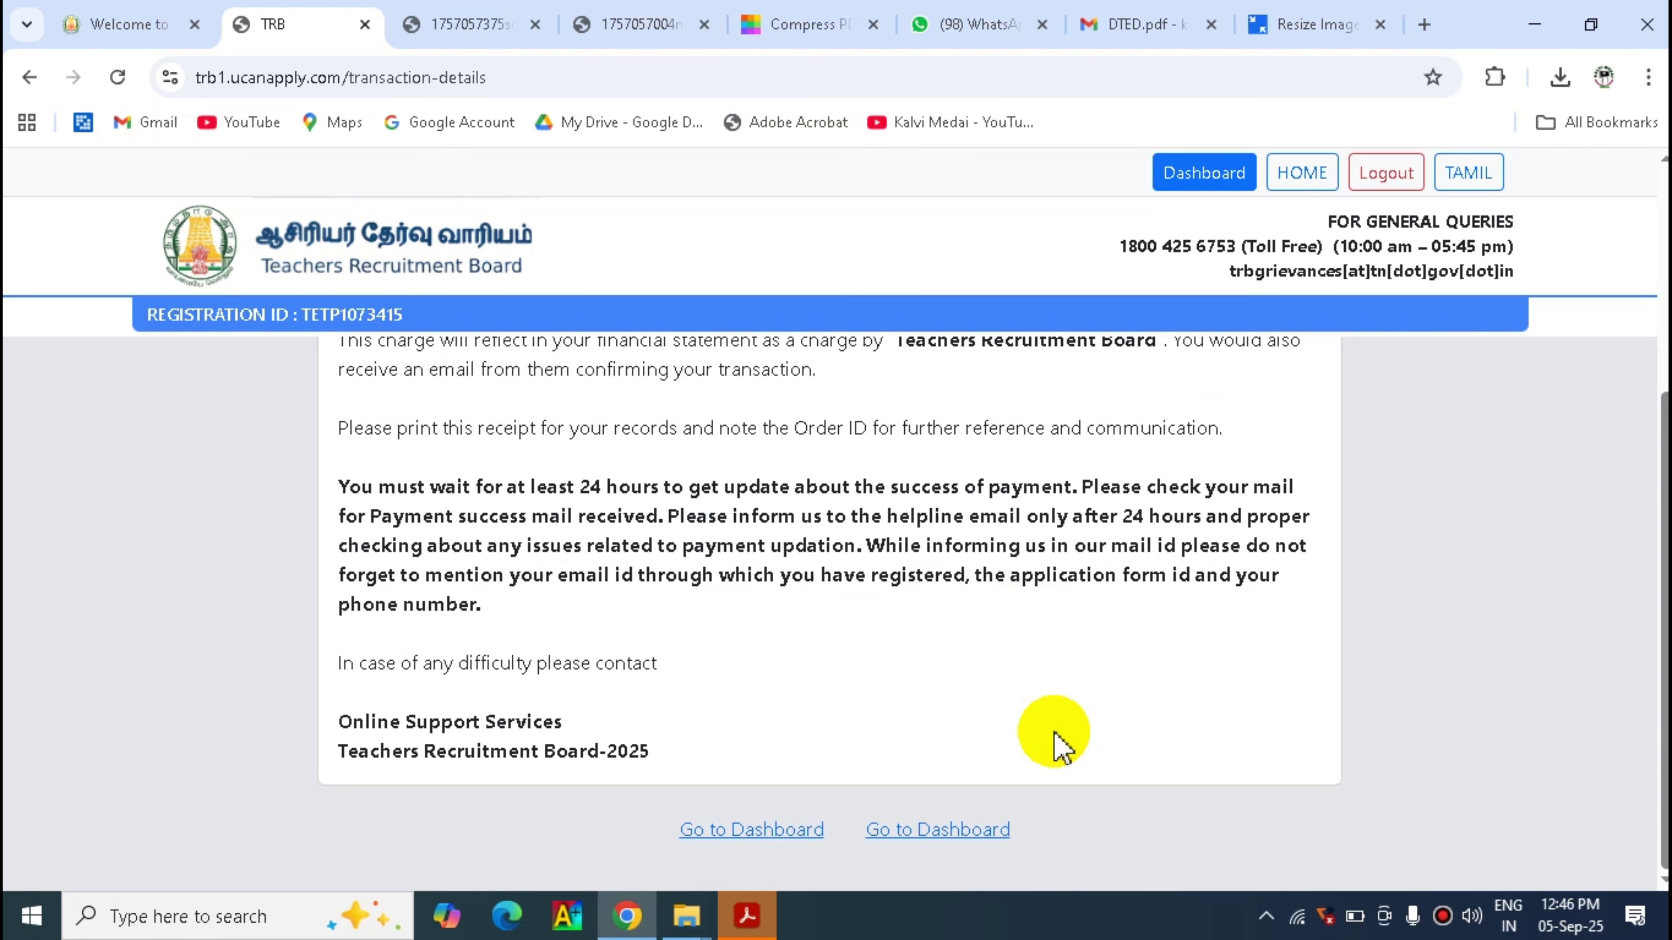
{"action": "left_click", "coordinate": [760, 832]}
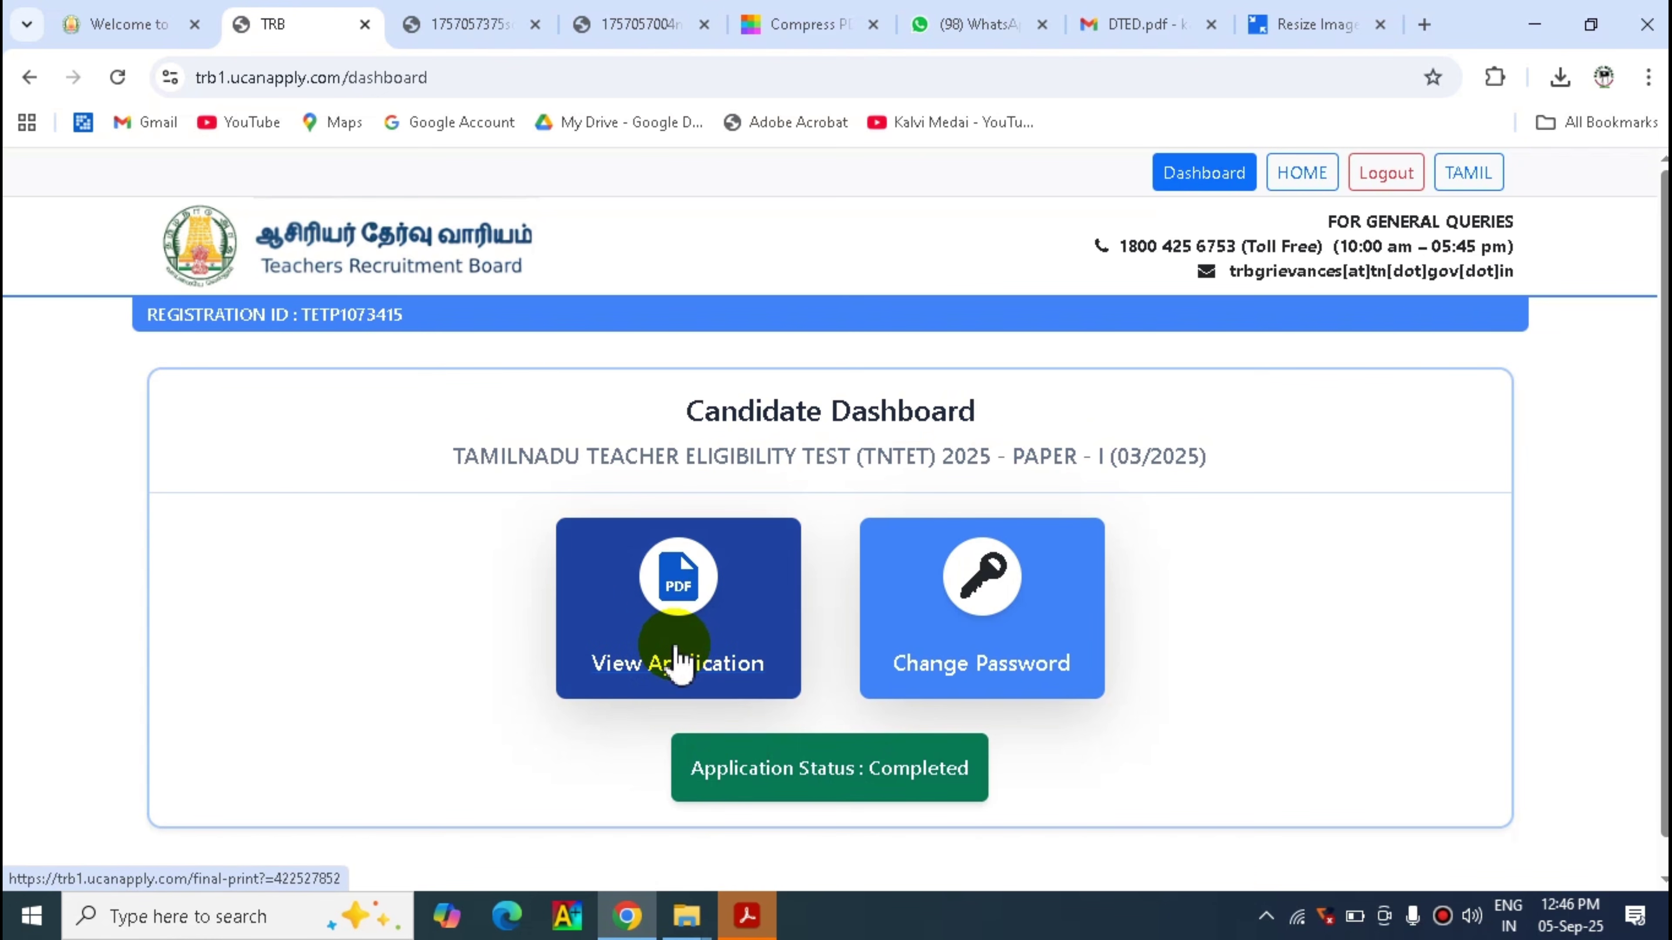
Open the completed TNTET 2025 Paper I application and print its 4-page final printout to Save as PDF
{"action": "left_click", "coordinate": [676, 653]}
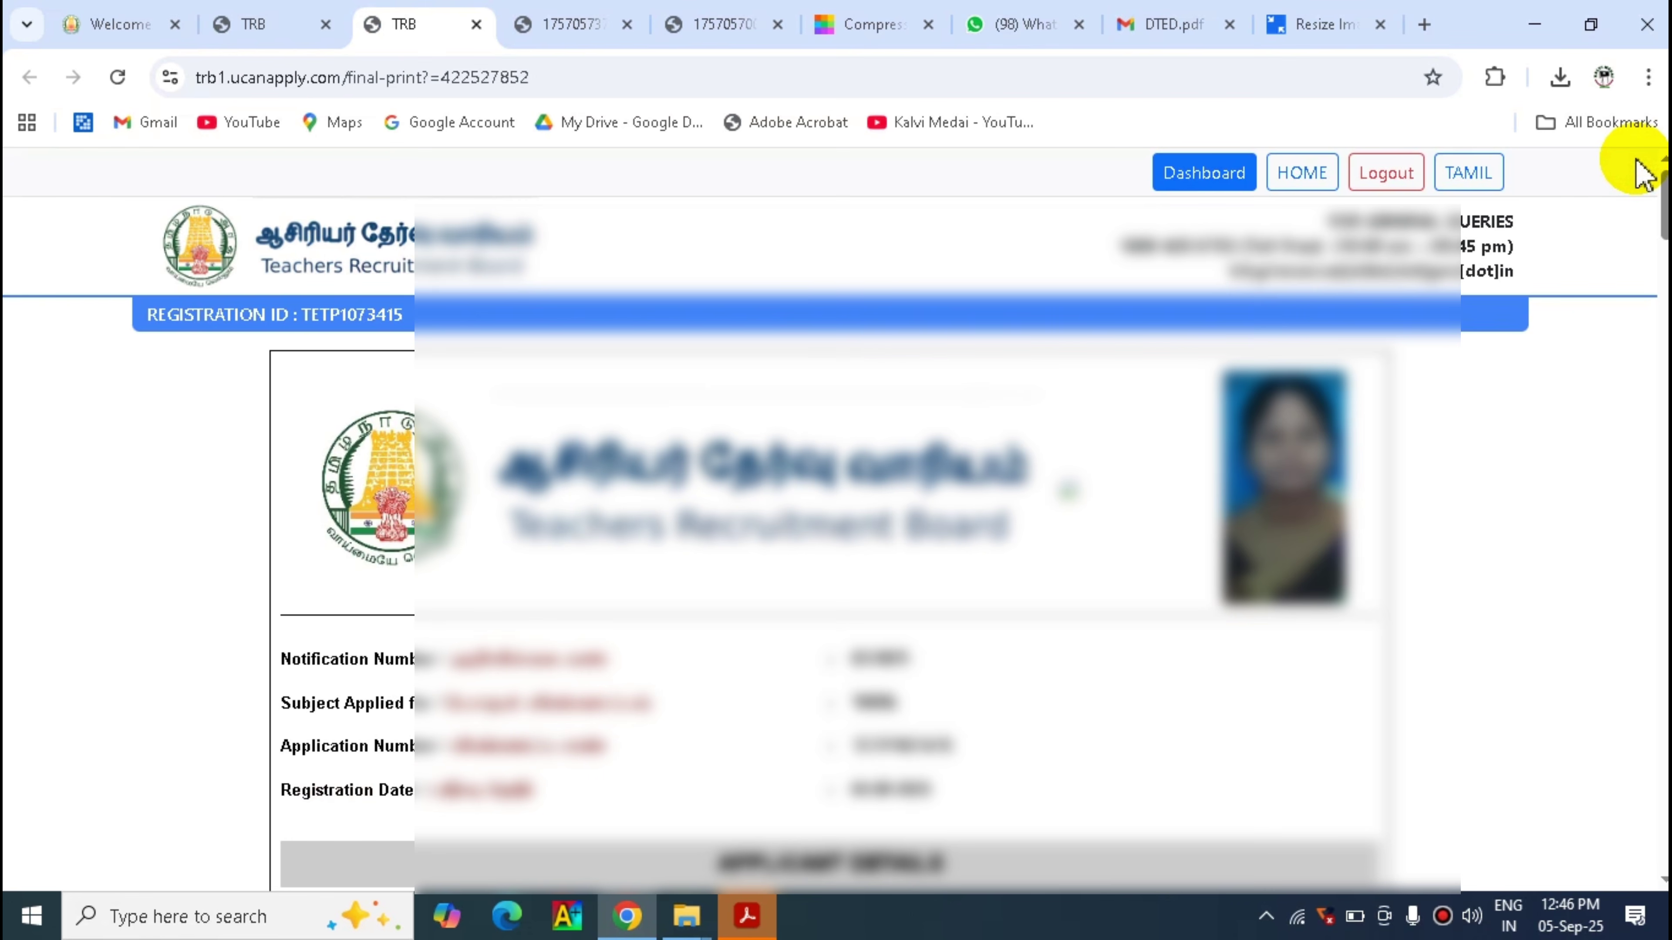
{"action": "scroll", "coordinate": [1652, 194], "scroll_direction": "down", "scroll_amount": 20}
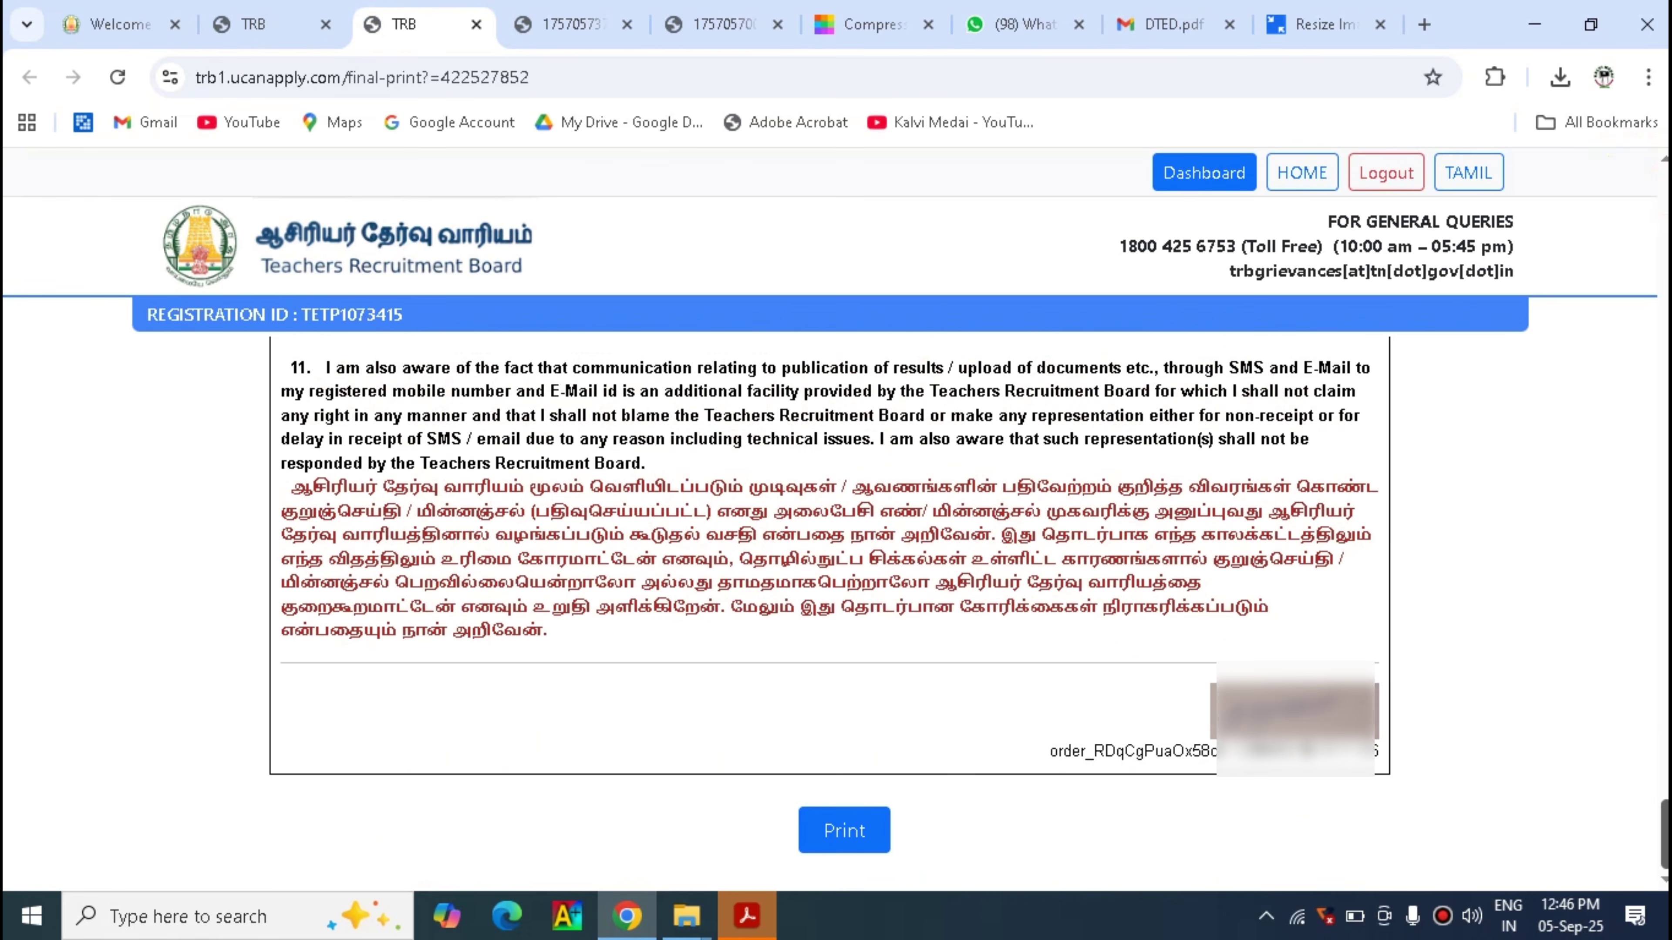
{"action": "left_click", "coordinate": [855, 831]}
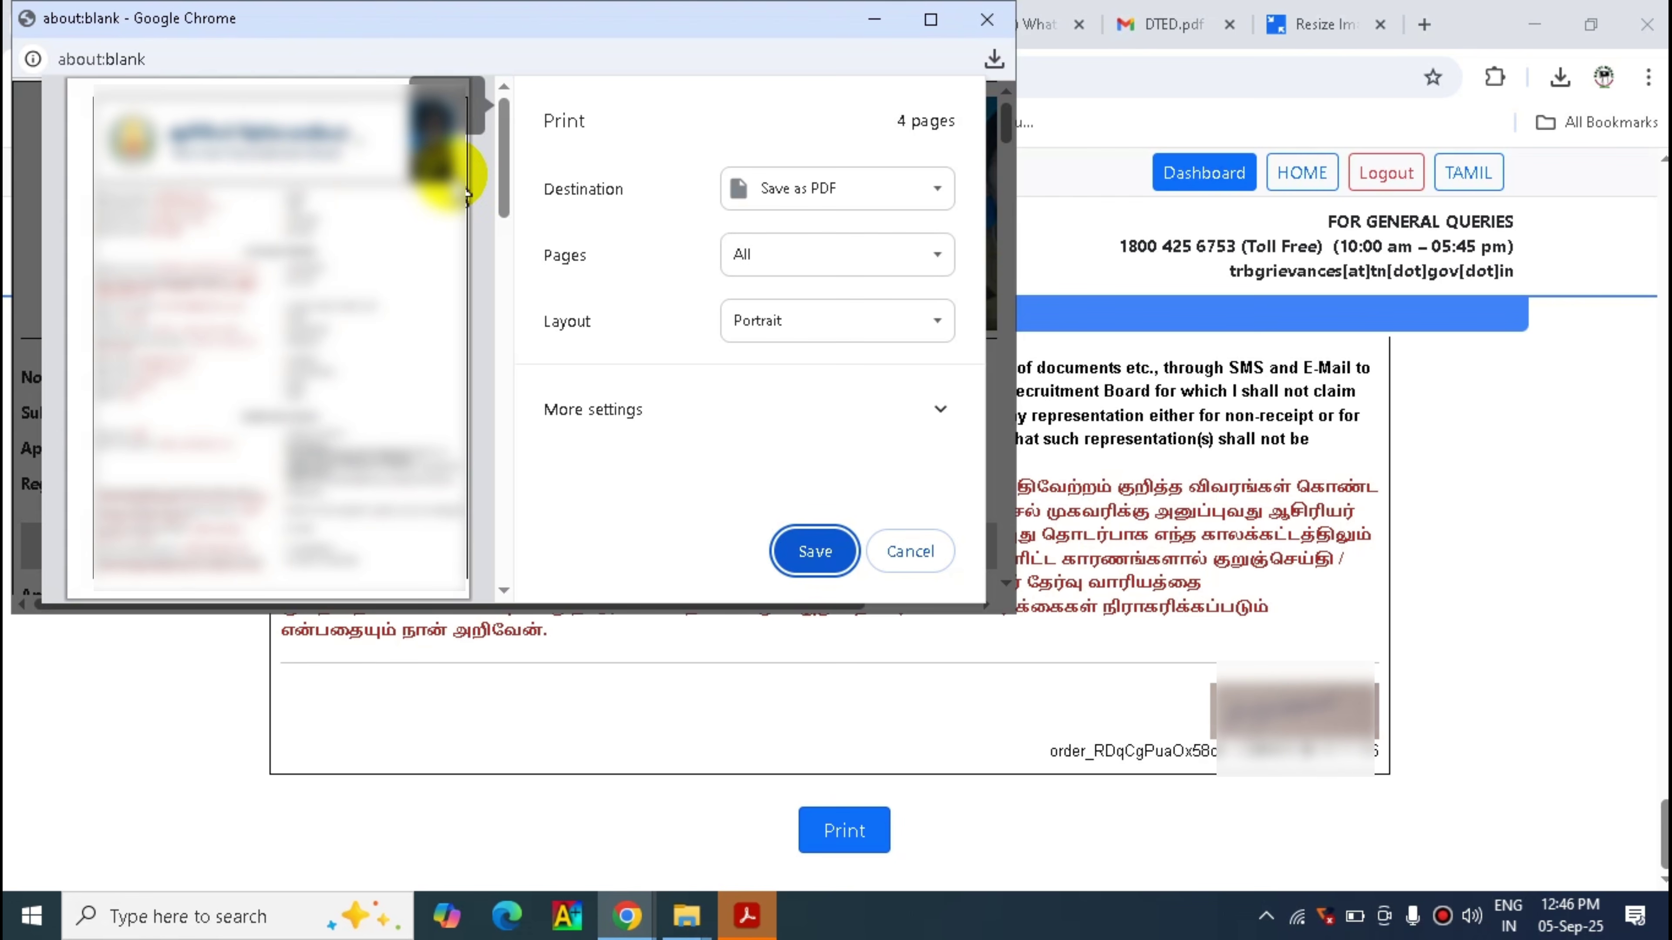
Save the 4-page TNTET application with destination 'Save as PDF', then log out
{"action": "left_click", "coordinate": [502, 179]}
{"action": "left_click_drag", "start_coordinate": [510, 260], "coordinate": [495, 579]}
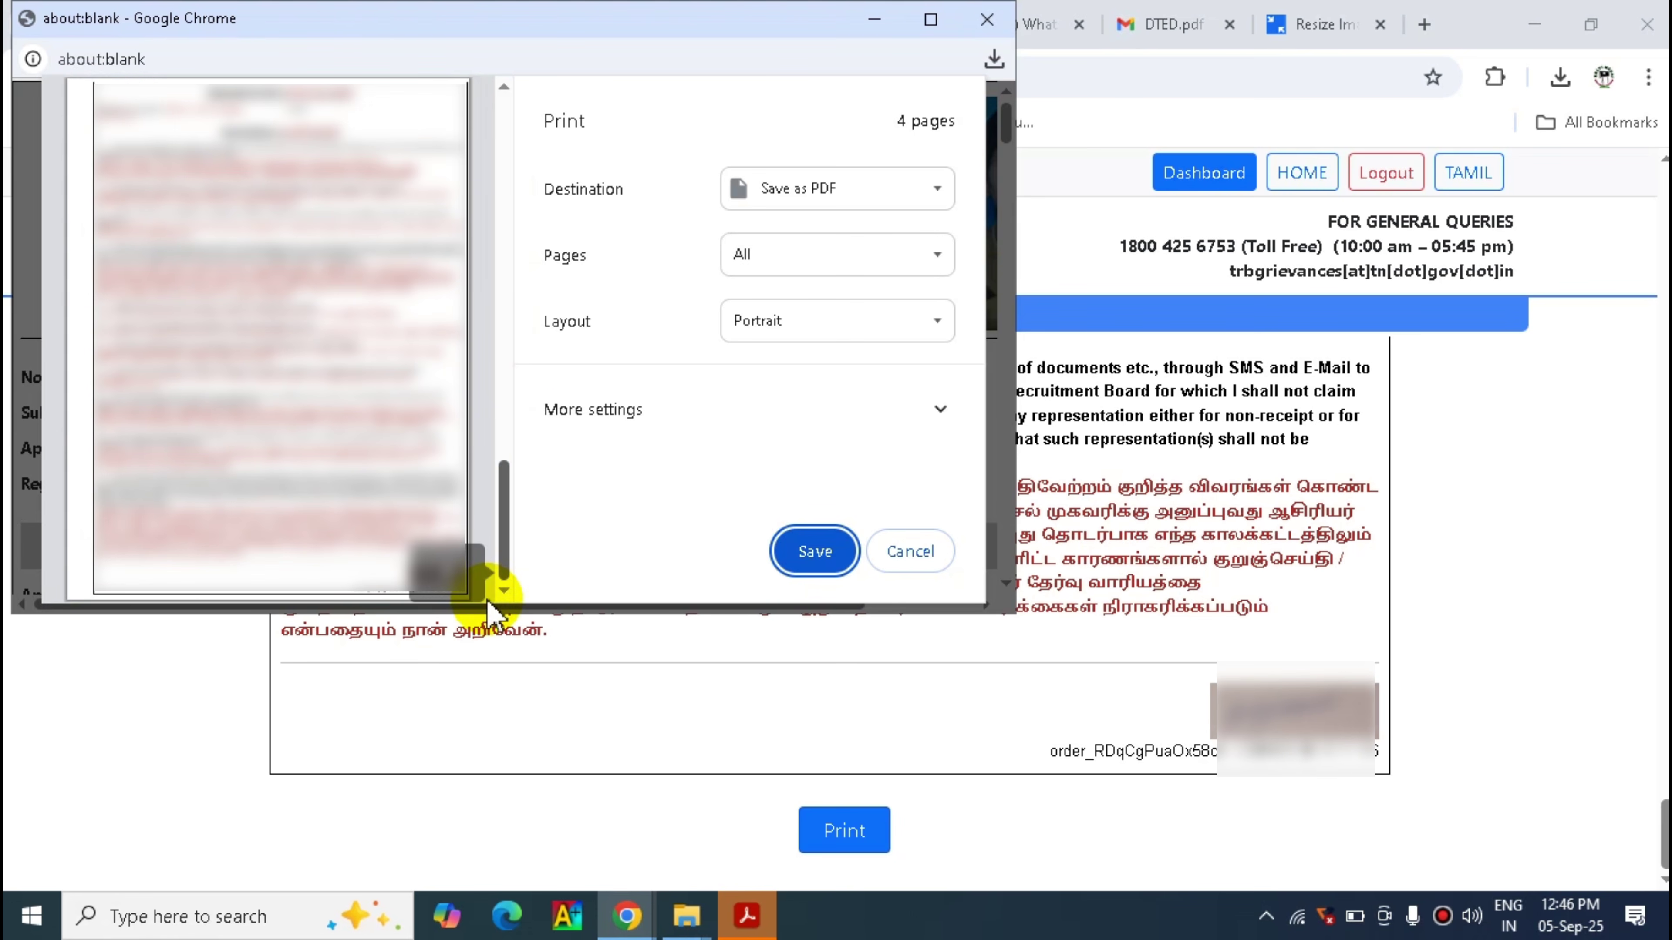
{"action": "left_click", "coordinate": [832, 565]}
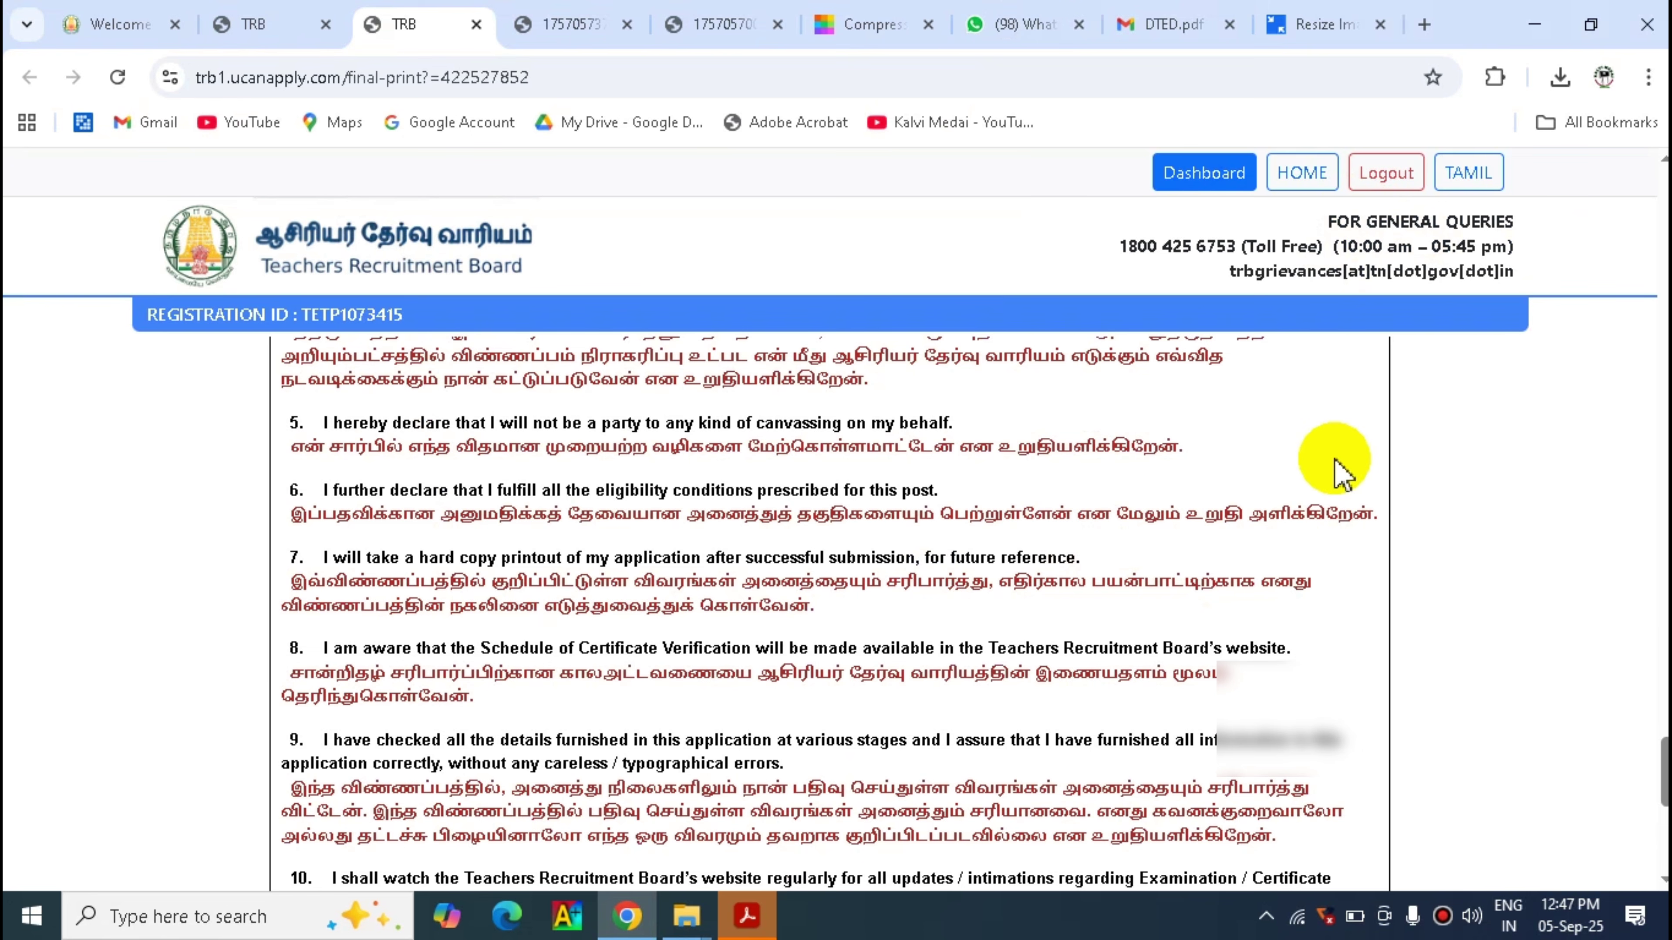
{"action": "left_click", "coordinate": [1383, 185]}
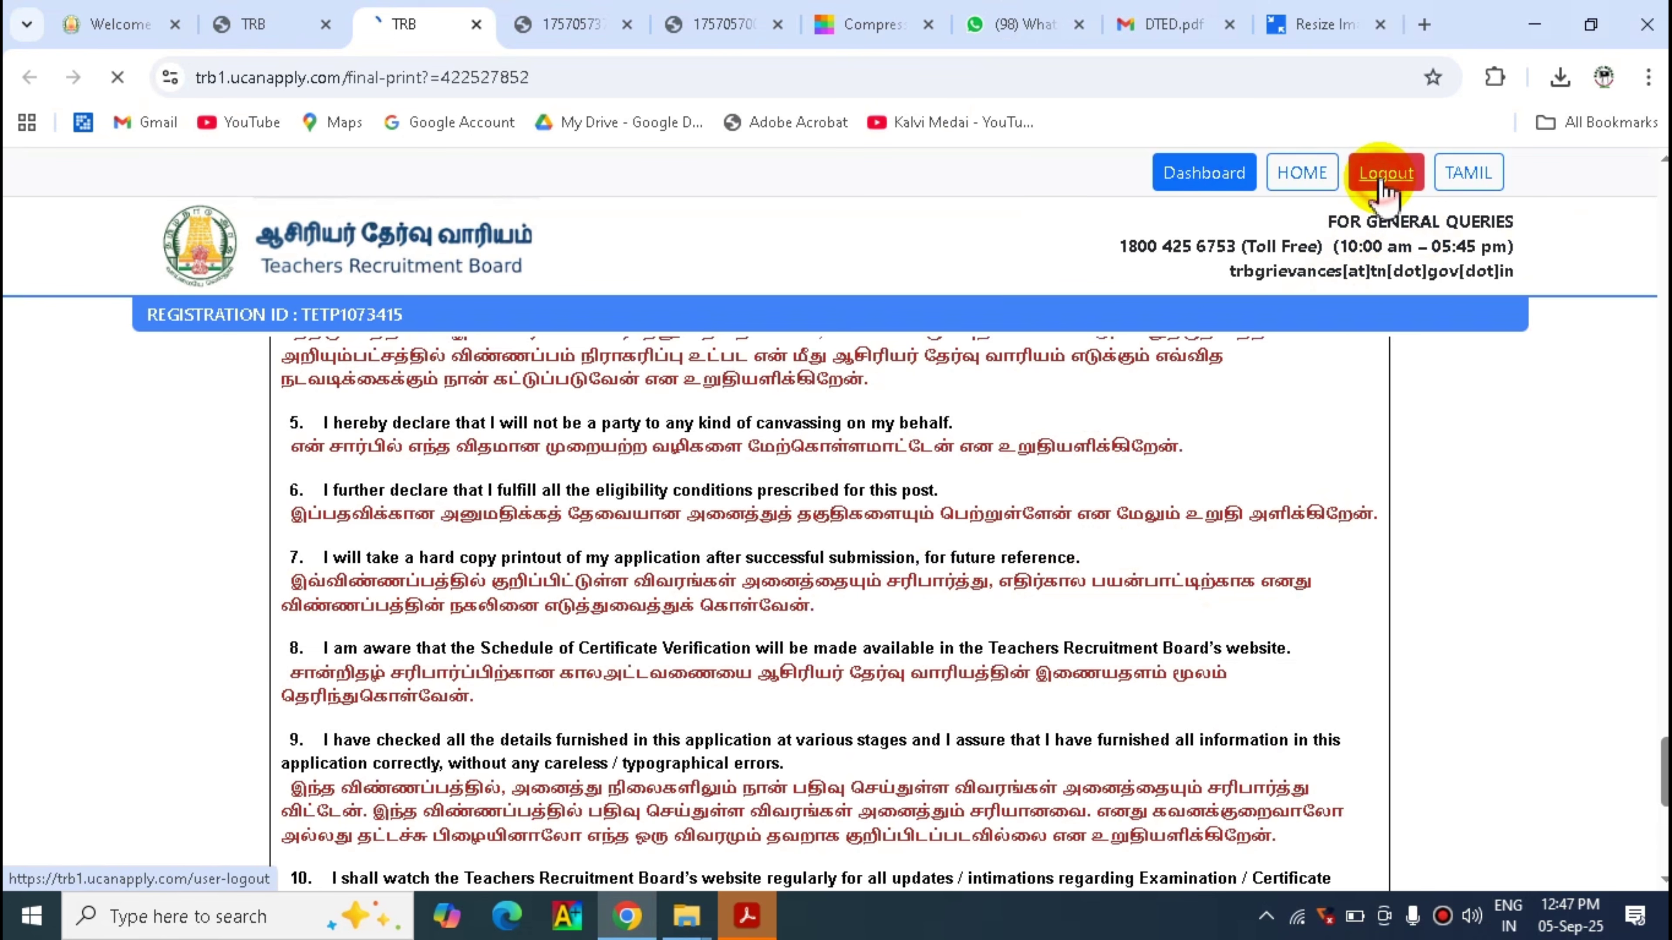